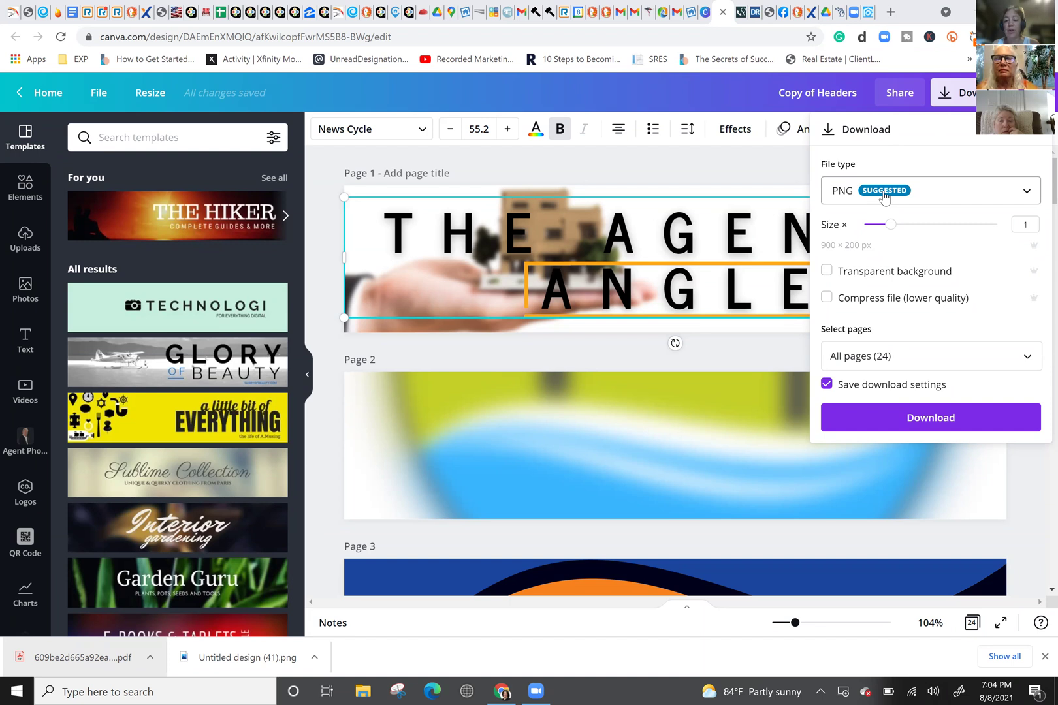
Step: Download page 1 of the header design as a PNG at size 1.5 (1350 × 300 px)
{"action": "left_click", "coordinate": [883, 195]}
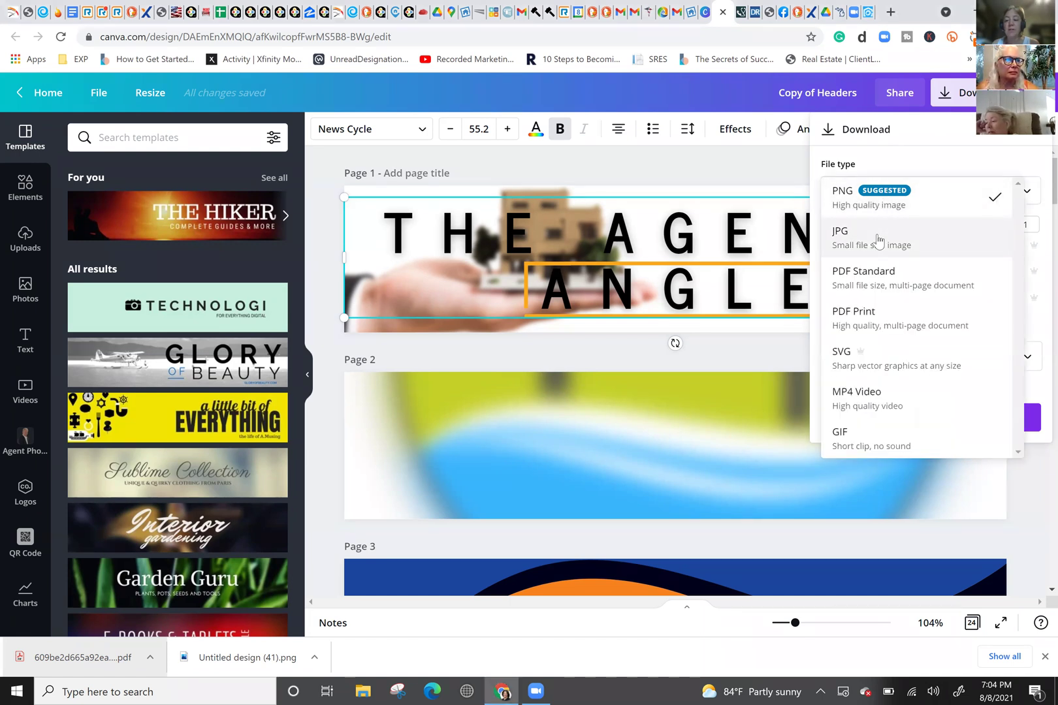
{"action": "left_click", "coordinate": [879, 201]}
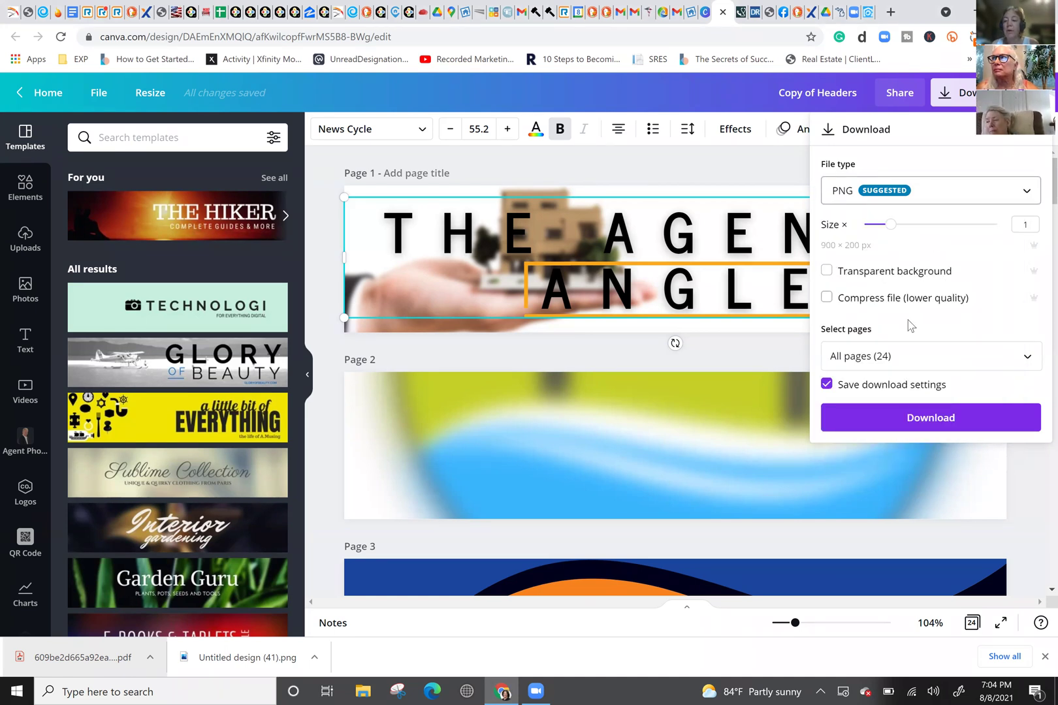
{"action": "left_click_drag", "start_coordinate": [890, 224], "coordinate": [918, 224]}
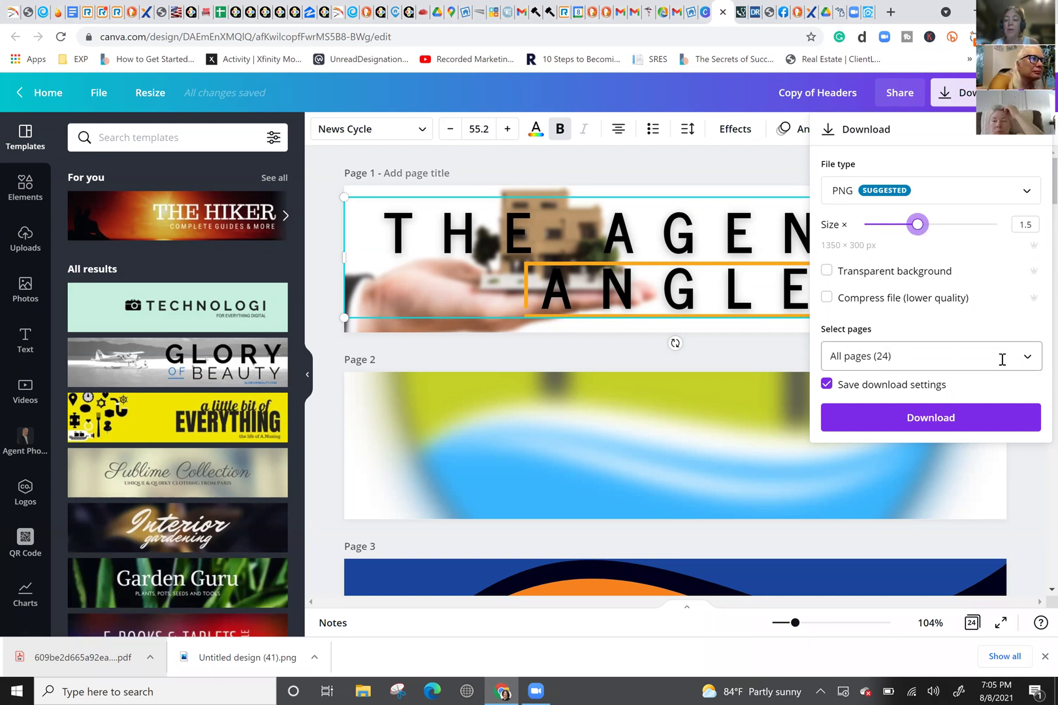
{"action": "left_click", "coordinate": [930, 356]}
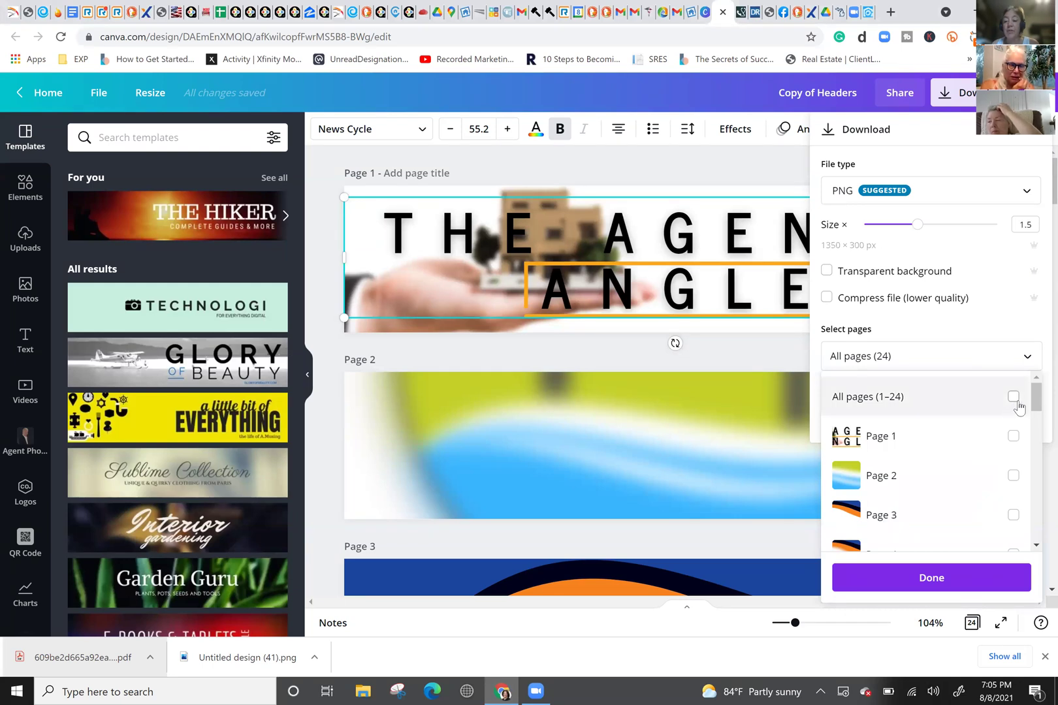
{"action": "left_click", "coordinate": [1014, 437]}
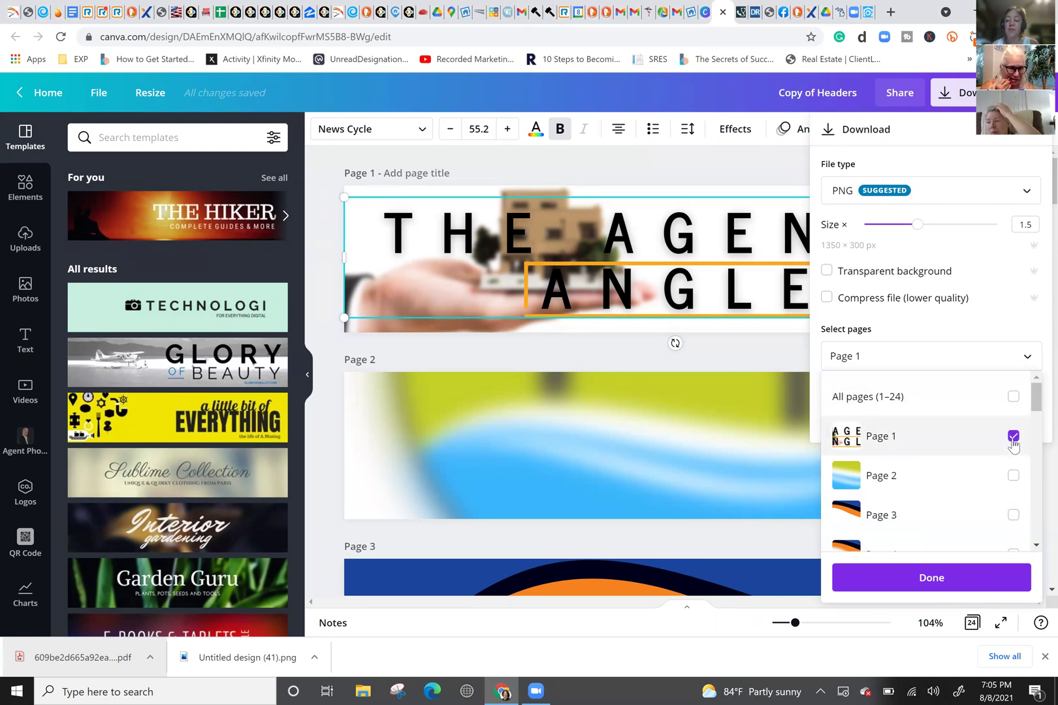
{"action": "left_click", "coordinate": [955, 586]}
{"action": "left_click", "coordinate": [928, 419]}
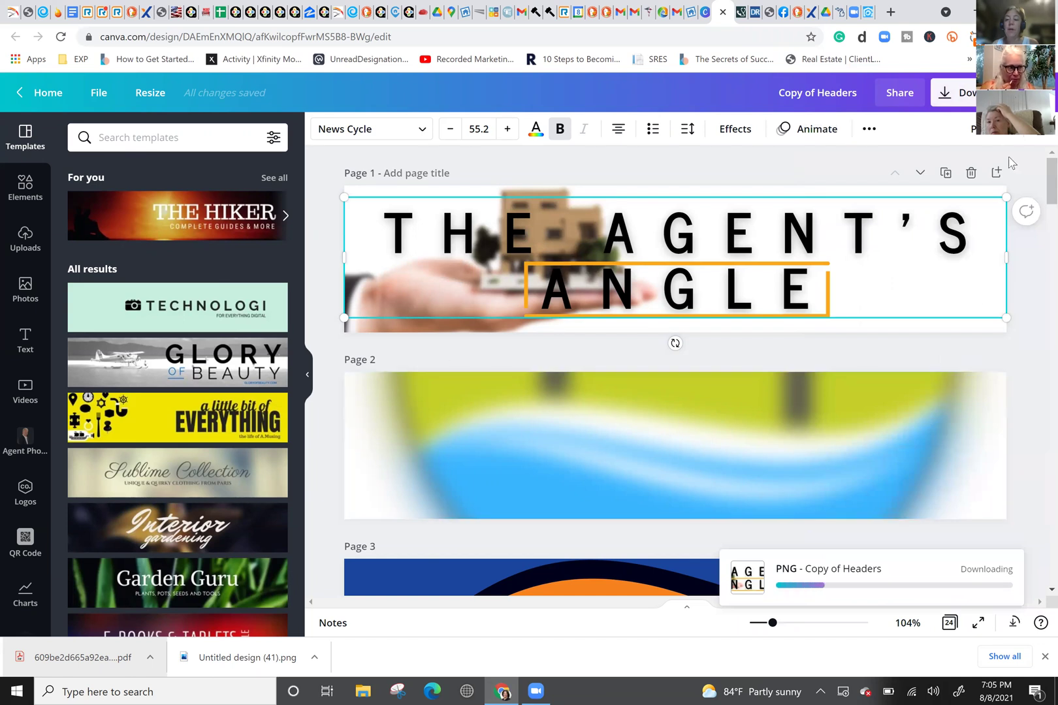
{"action": "left_click", "coordinate": [951, 96]}
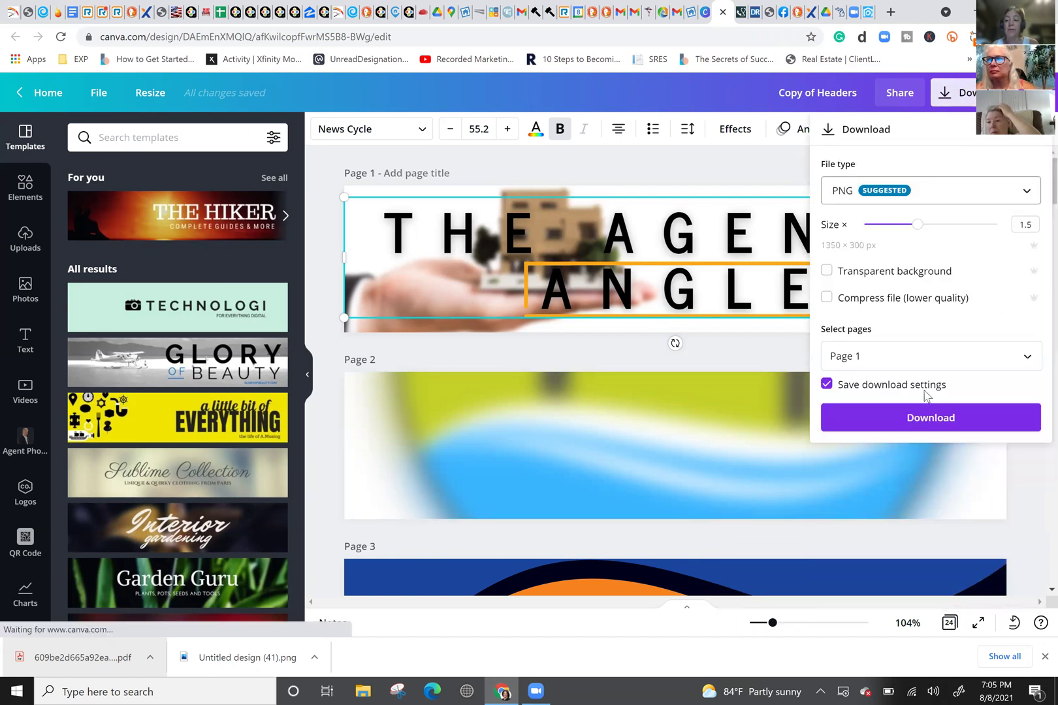
Step: Select pages 1–4 of the header design for download, then switch to the kvCORE tab
{"action": "left_click", "coordinate": [927, 410]}
{"action": "left_click", "coordinate": [745, 227]}
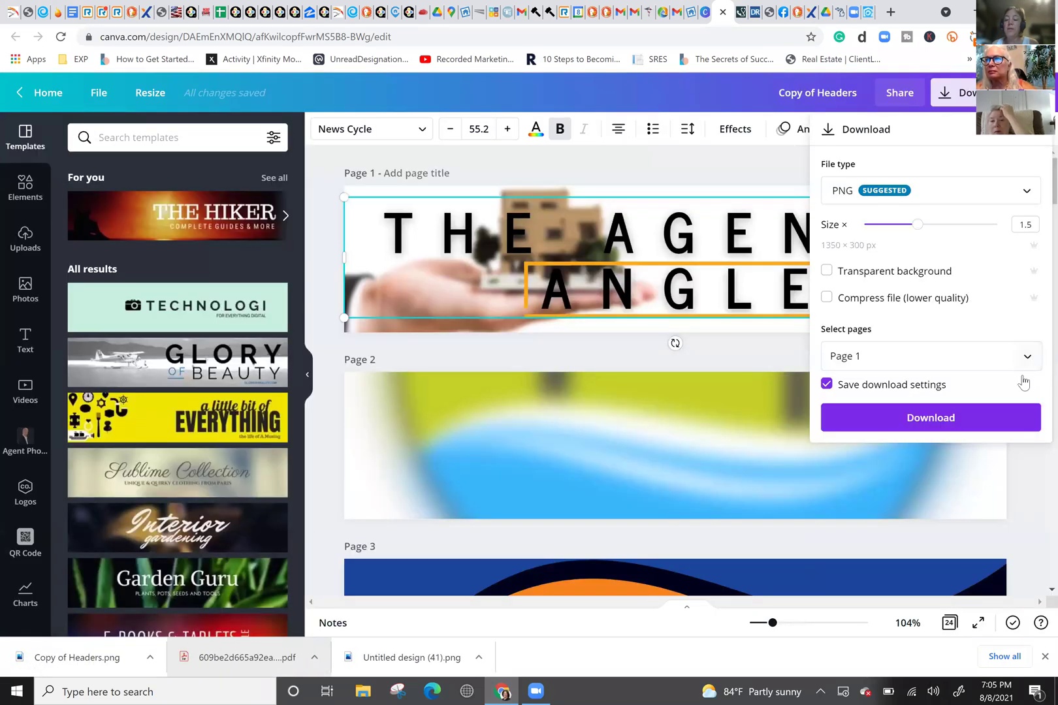
{"action": "left_click", "coordinate": [1028, 359]}
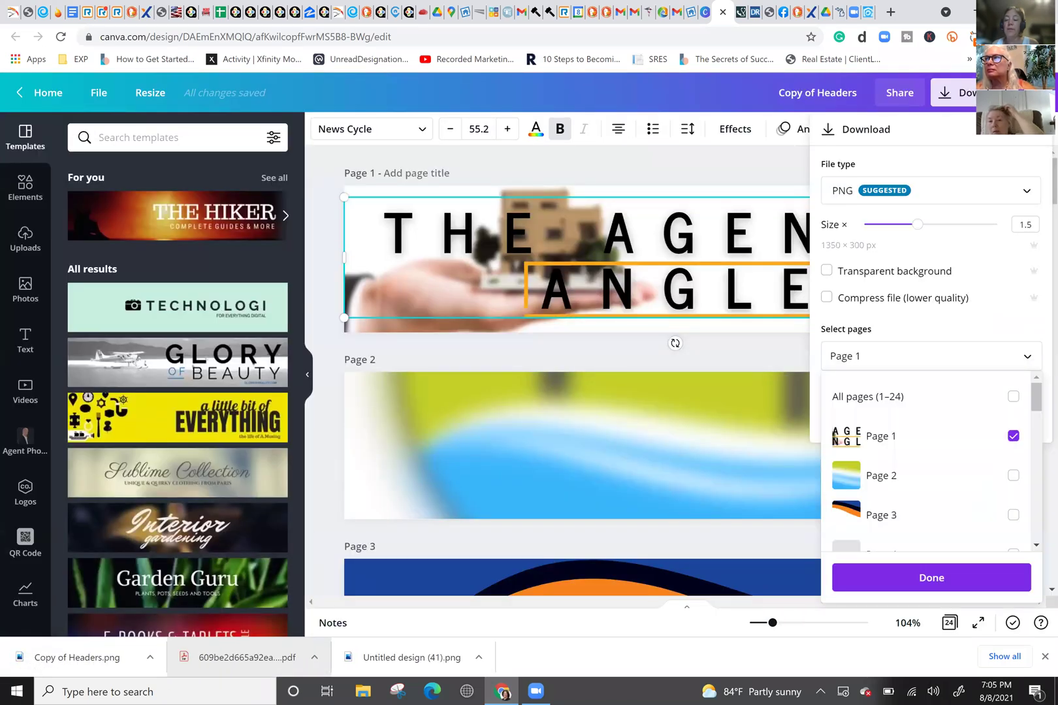
{"action": "left_click", "coordinate": [1014, 398]}
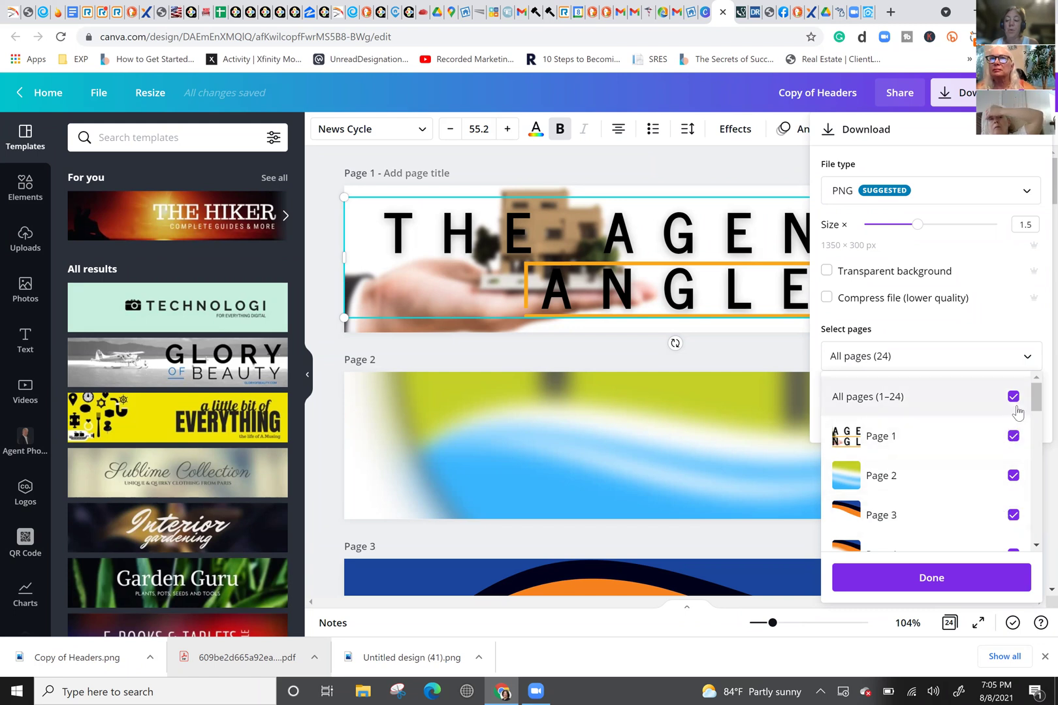
{"action": "left_click", "coordinate": [1013, 399]}
{"action": "left_click", "coordinate": [1014, 436]}
{"action": "left_click", "coordinate": [1014, 475]}
{"action": "left_click", "coordinate": [1013, 515]}
{"action": "left_click", "coordinate": [1012, 552]}
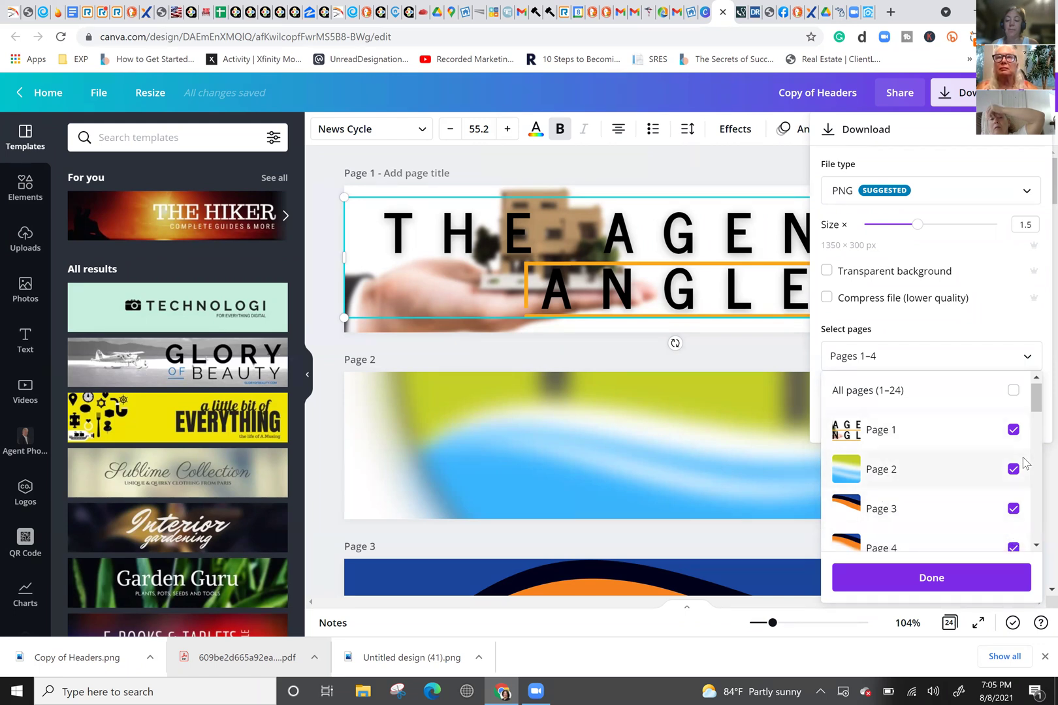
{"action": "left_click", "coordinate": [992, 356]}
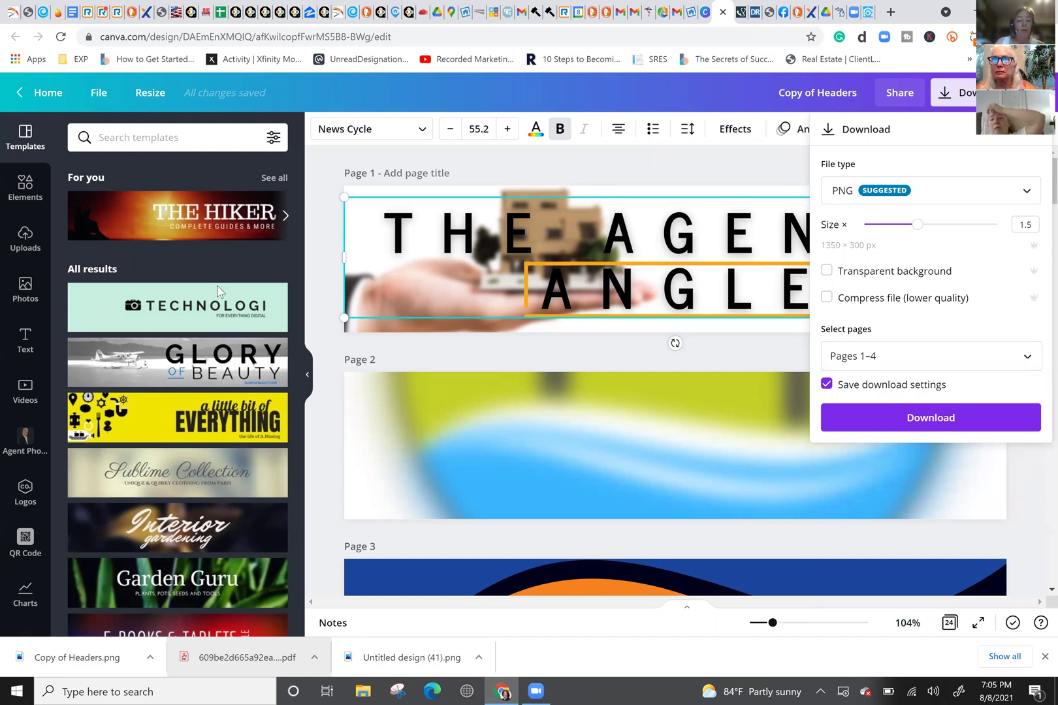
{"action": "mouse_move", "coordinate": [277, 302]}
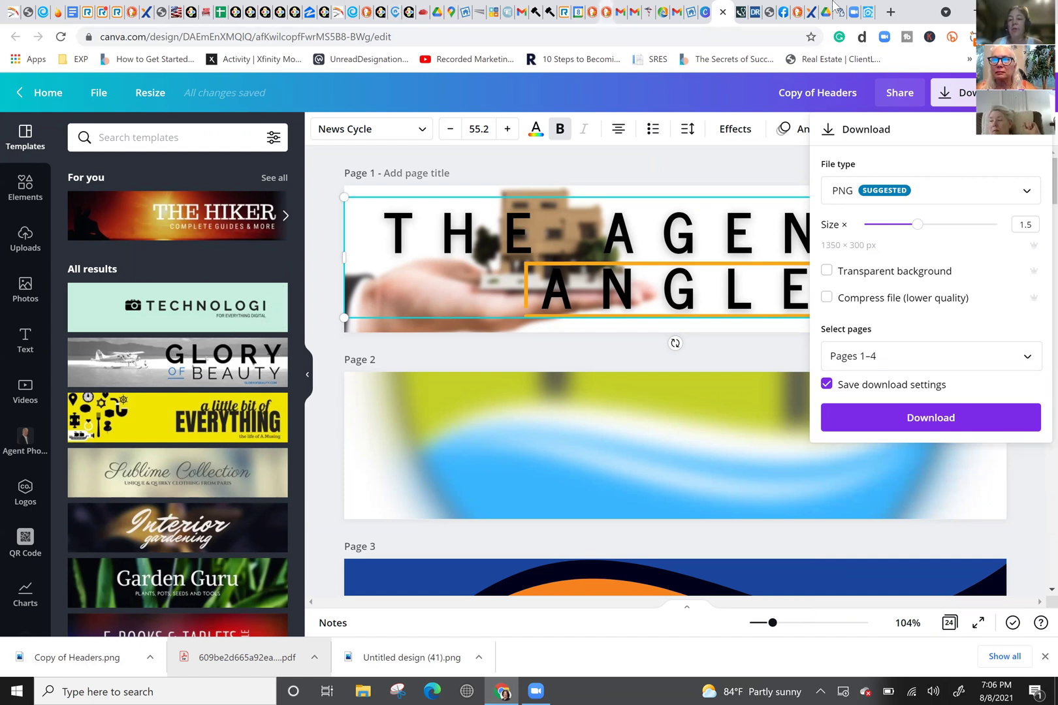
{"action": "left_click", "coordinate": [853, 12]}
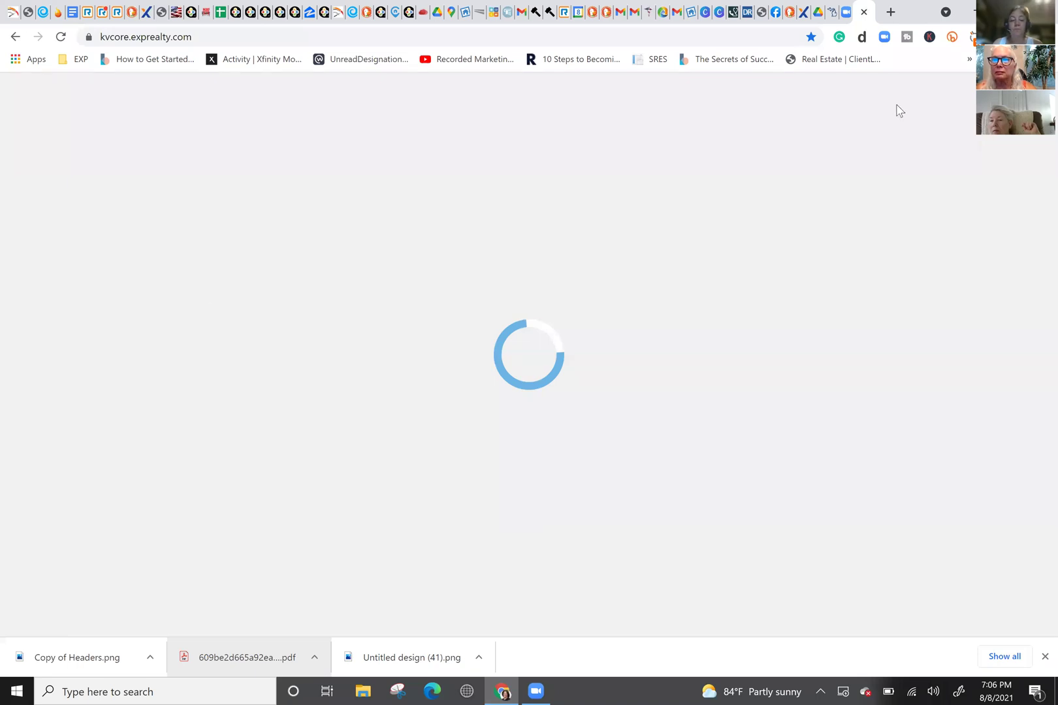
Step: Go to Marketing › Smart Campaigns in the kvCORE sidebar
{"action": "mouse_move", "coordinate": [73, 279]}
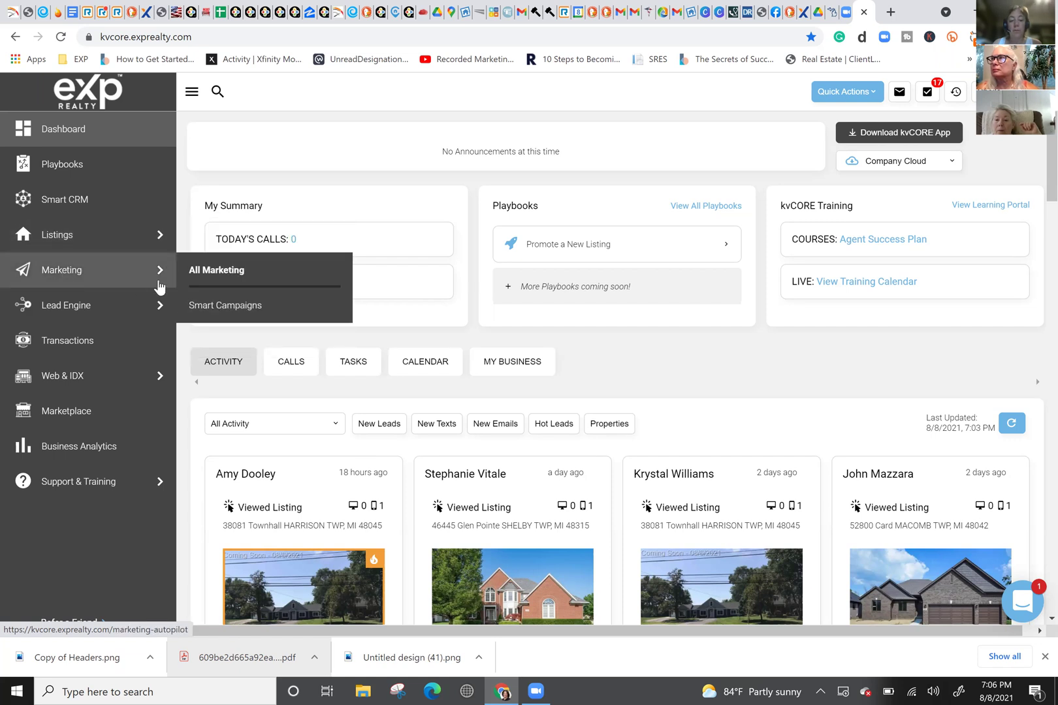
{"action": "left_click", "coordinate": [226, 309]}
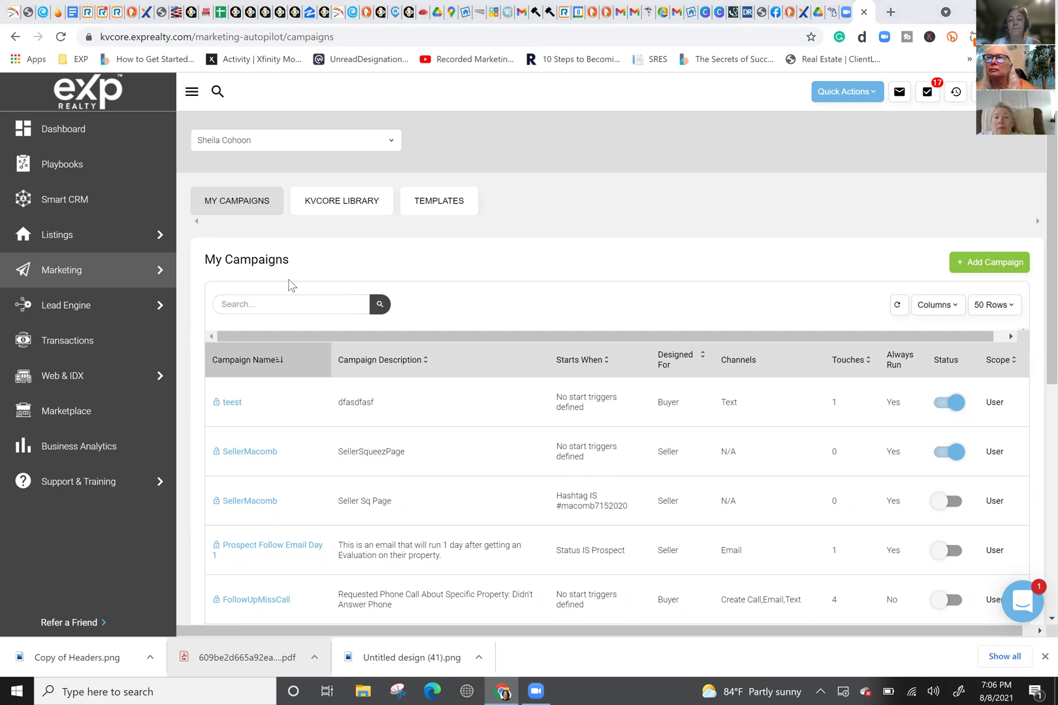
Step: Search the email templates for 'newsletter' and clone the plain Newsletter template
{"action": "left_click", "coordinate": [438, 207]}
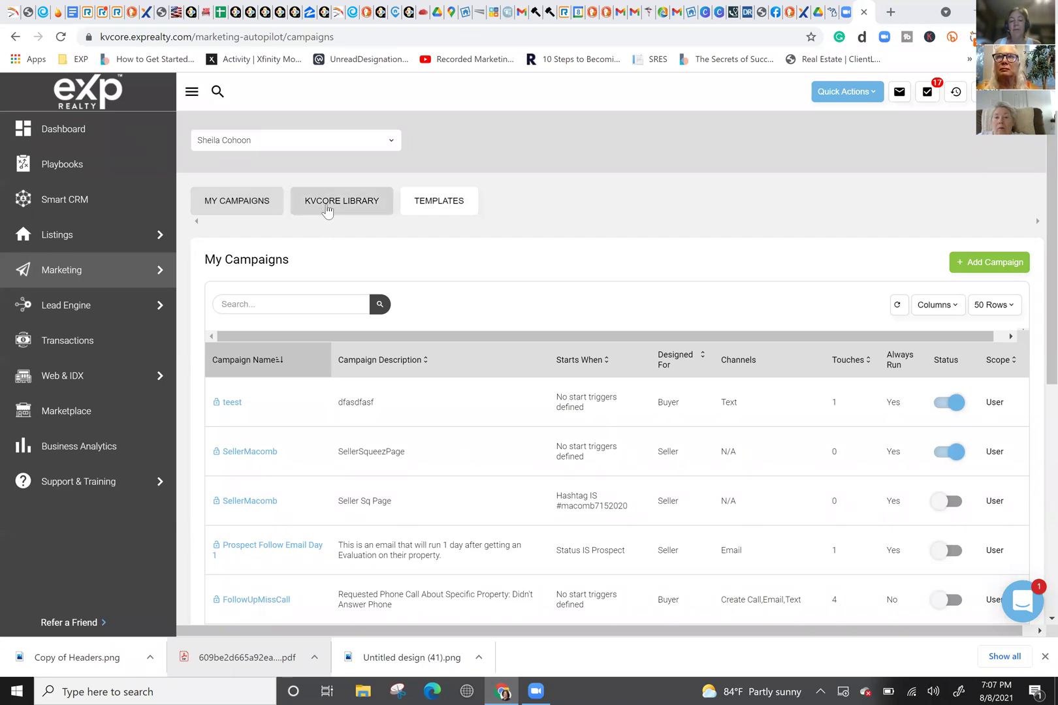
{"action": "left_click", "coordinate": [461, 207]}
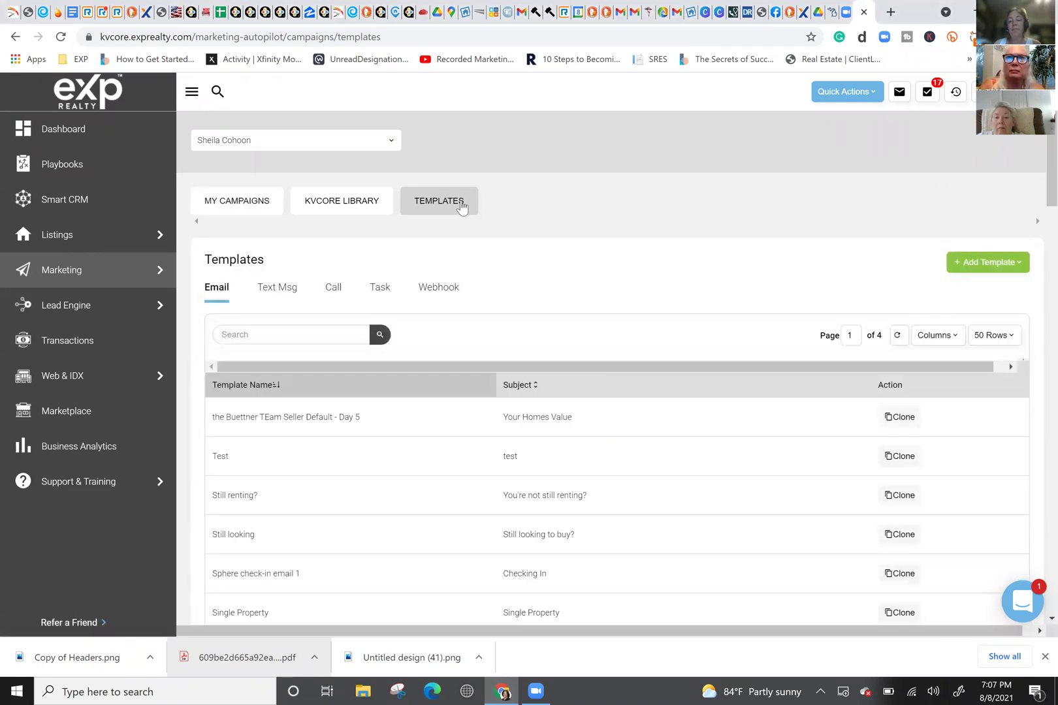
{"action": "left_click", "coordinate": [239, 337]}
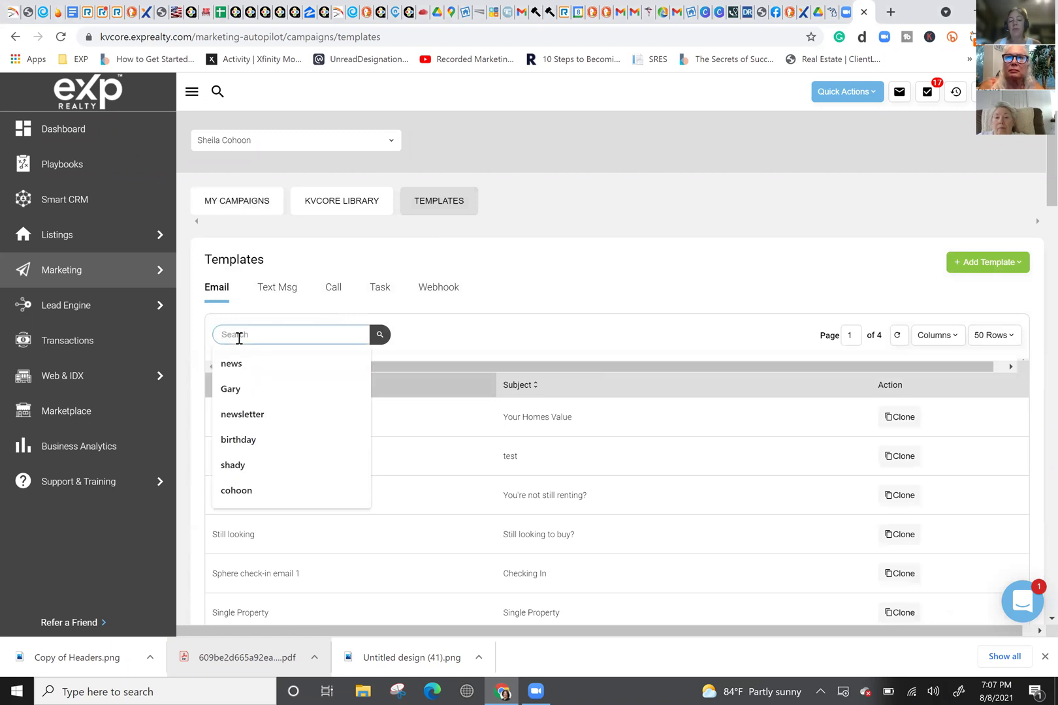
{"action": "type", "text": "newsletter"}
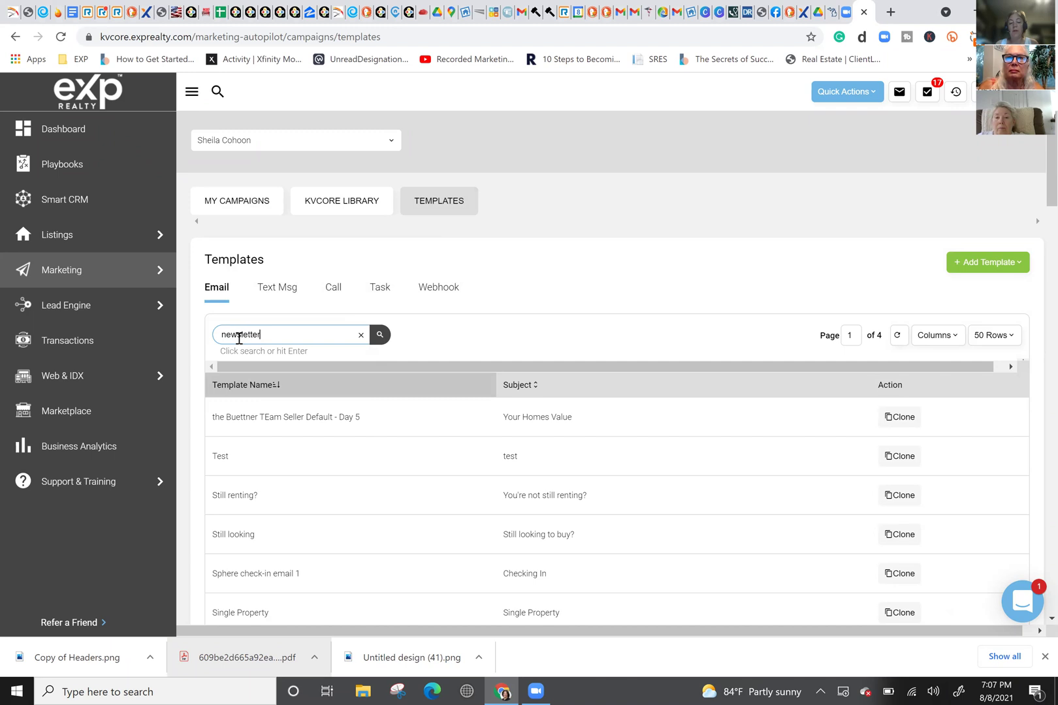
{"action": "key", "text": "Return"}
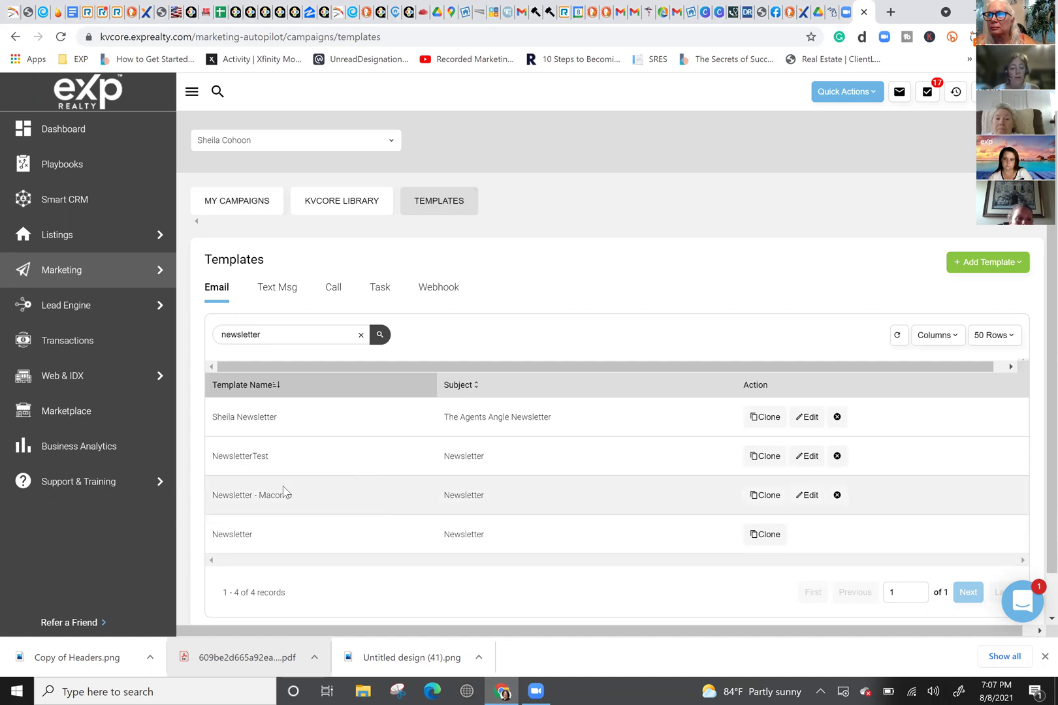
{"action": "left_click", "coordinate": [765, 536]}
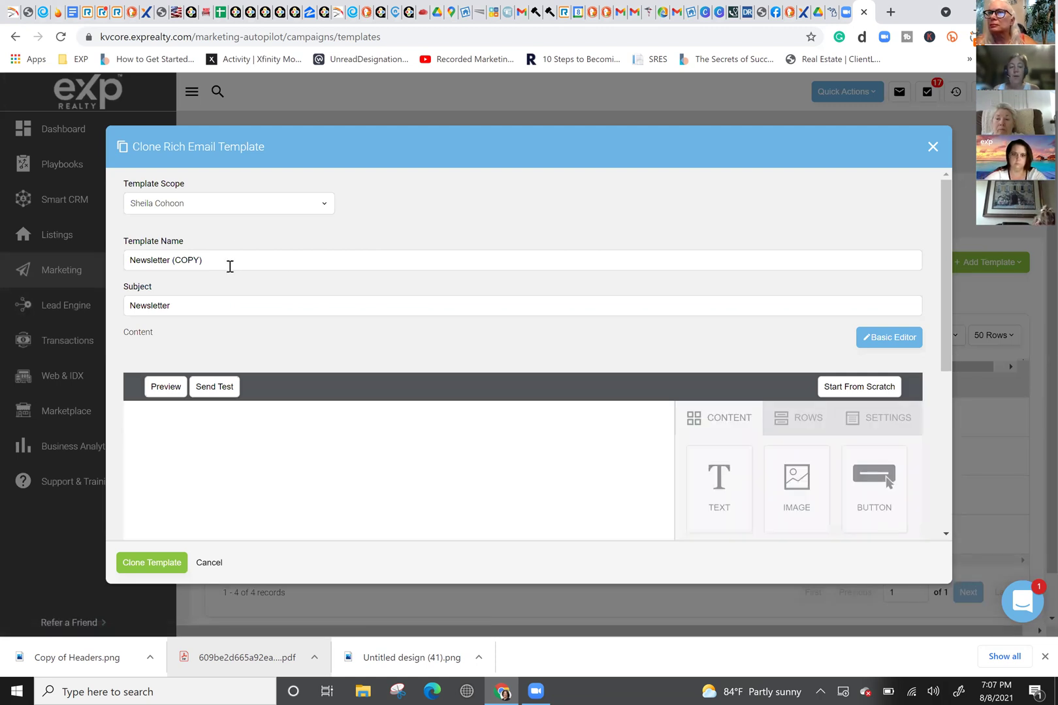
Step: Rename the clone 'Agent Angle' with subject 'Weekly Newsletter' and save it
{"action": "left_click", "coordinate": [220, 261]}
{"action": "left_click_drag", "start_coordinate": [219, 261], "coordinate": [120, 262]}
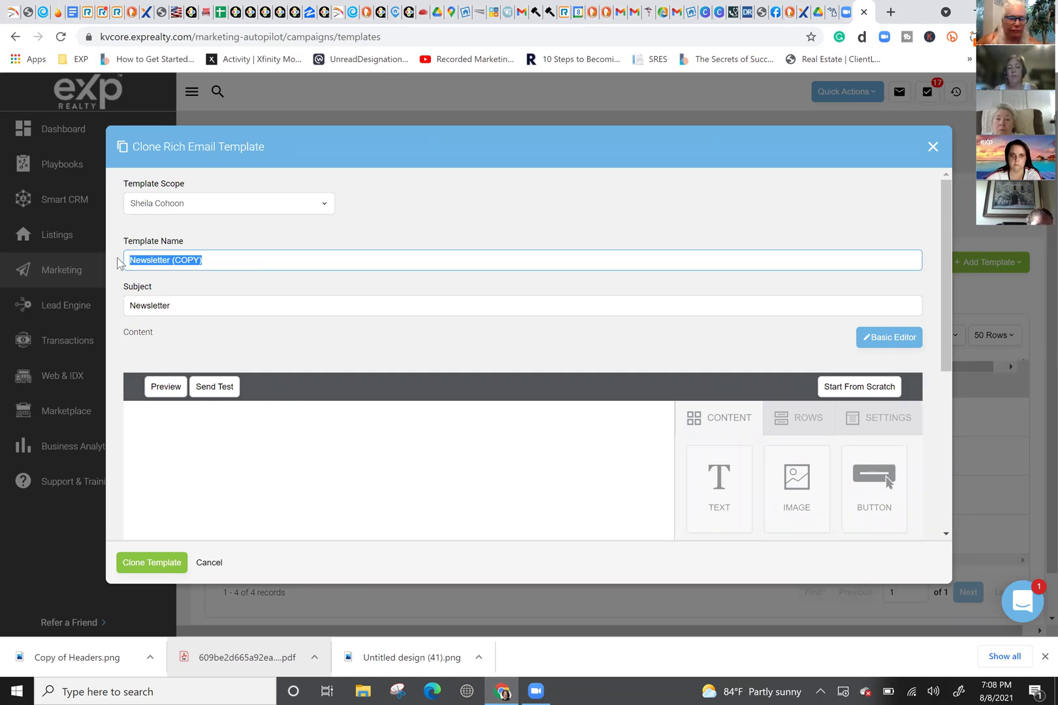
{"action": "type", "text": "Ag"}
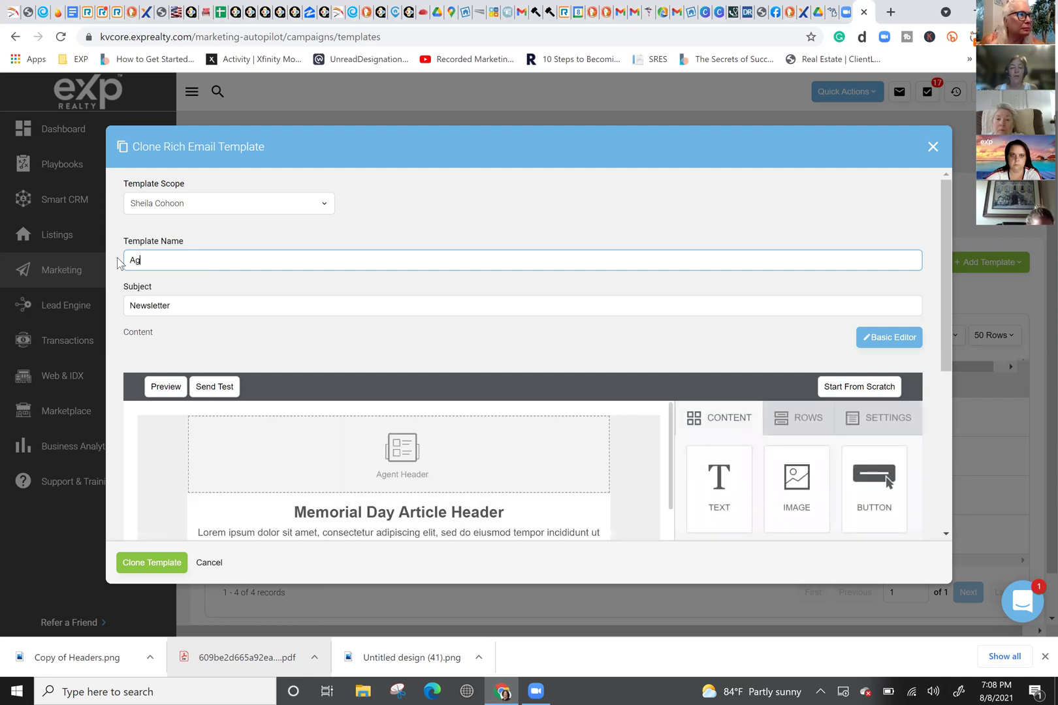
{"action": "type", "text": "ent Angle"}
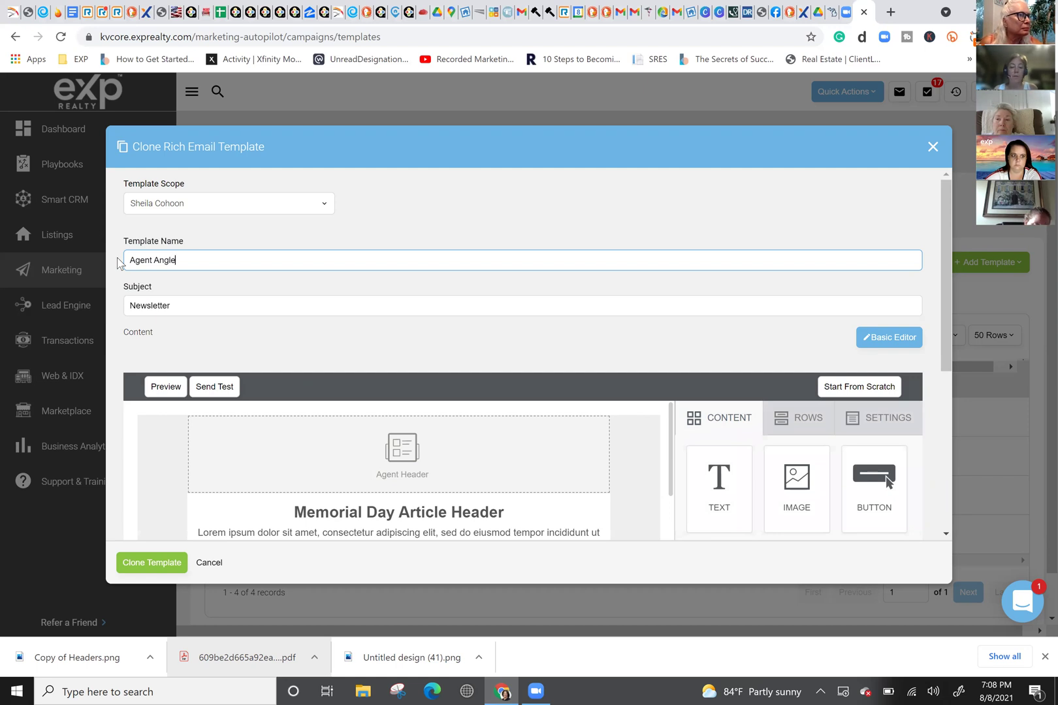
{"action": "left_click_drag", "start_coordinate": [184, 307], "coordinate": [128, 307]}
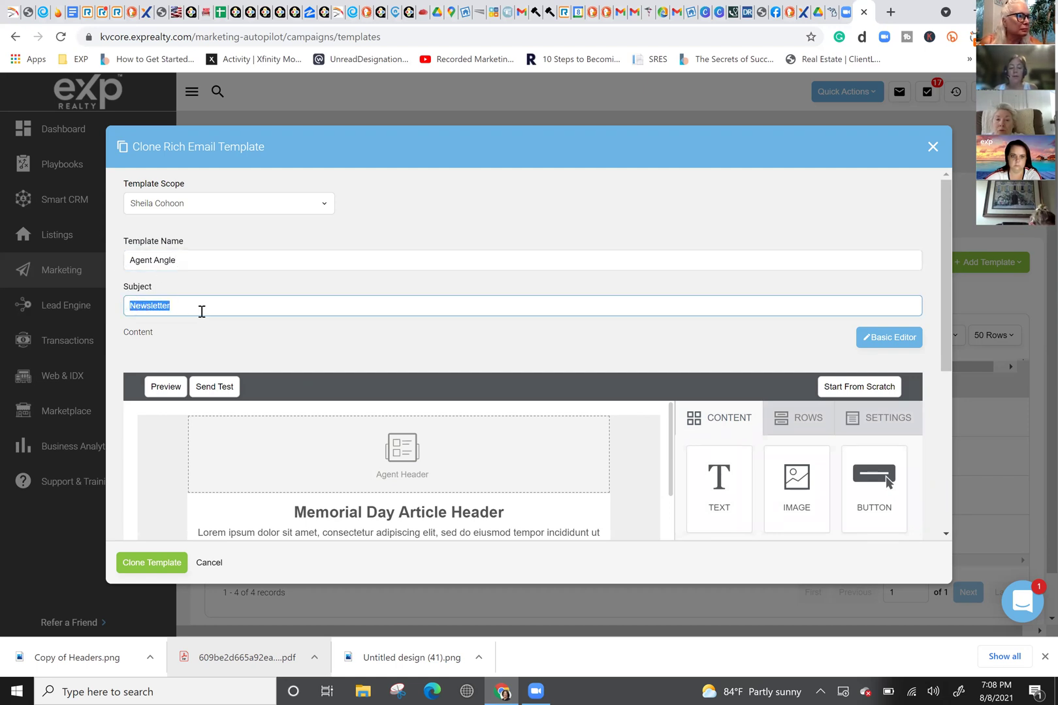
{"action": "type", "text": "Week"}
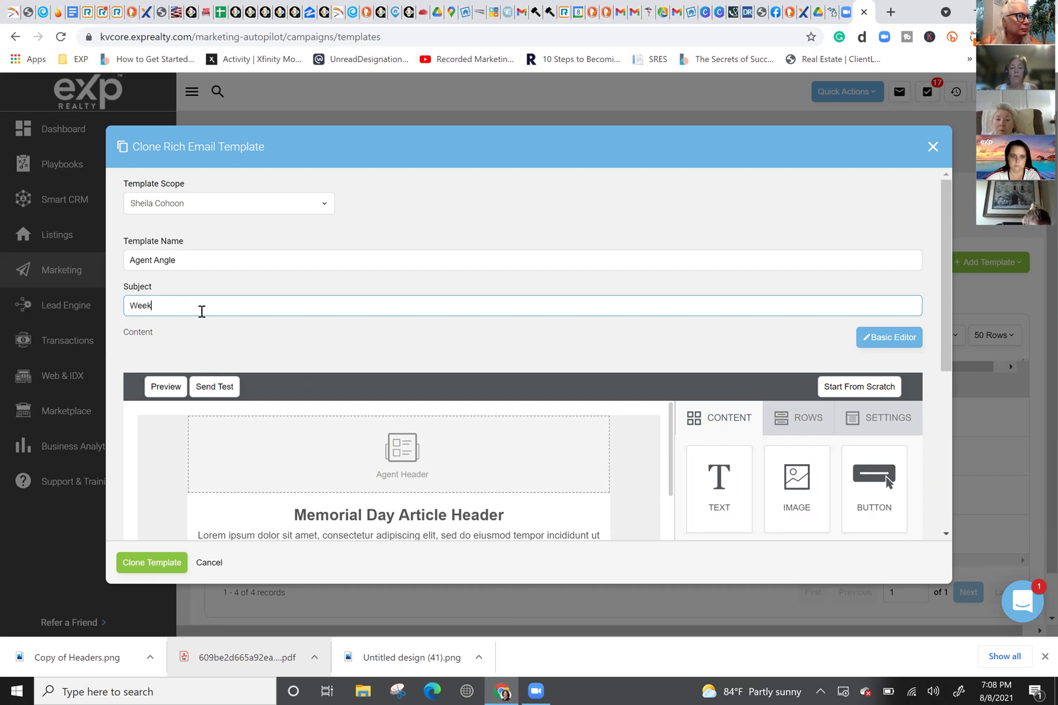
{"action": "type", "text": "ly Newsletter"}
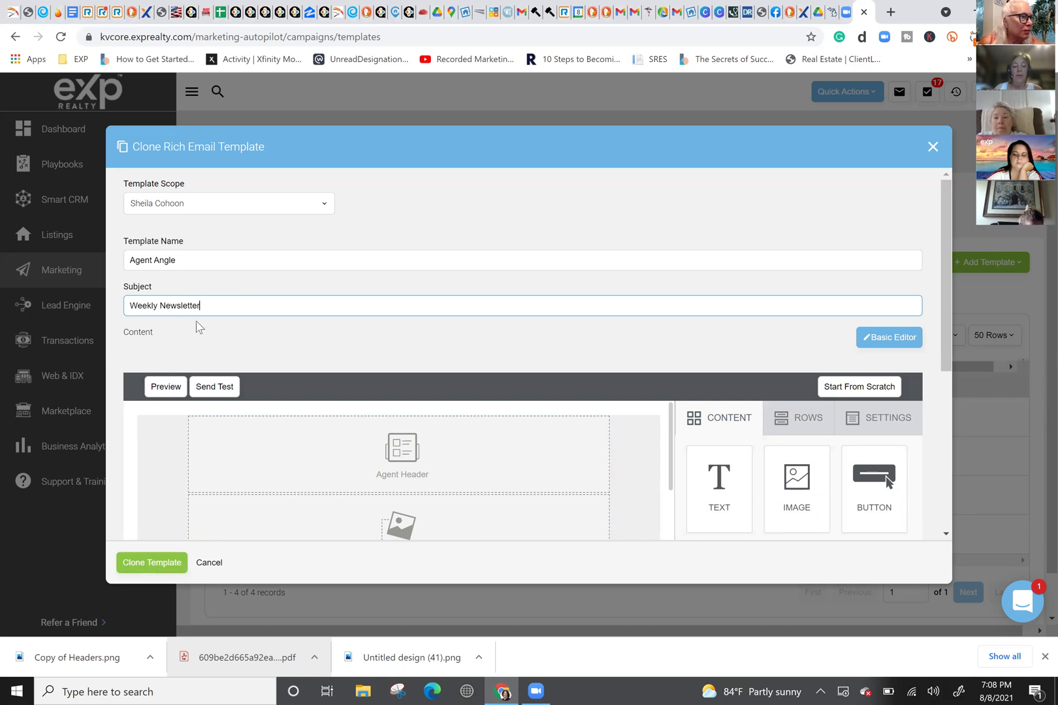
{"action": "left_click", "coordinate": [160, 563]}
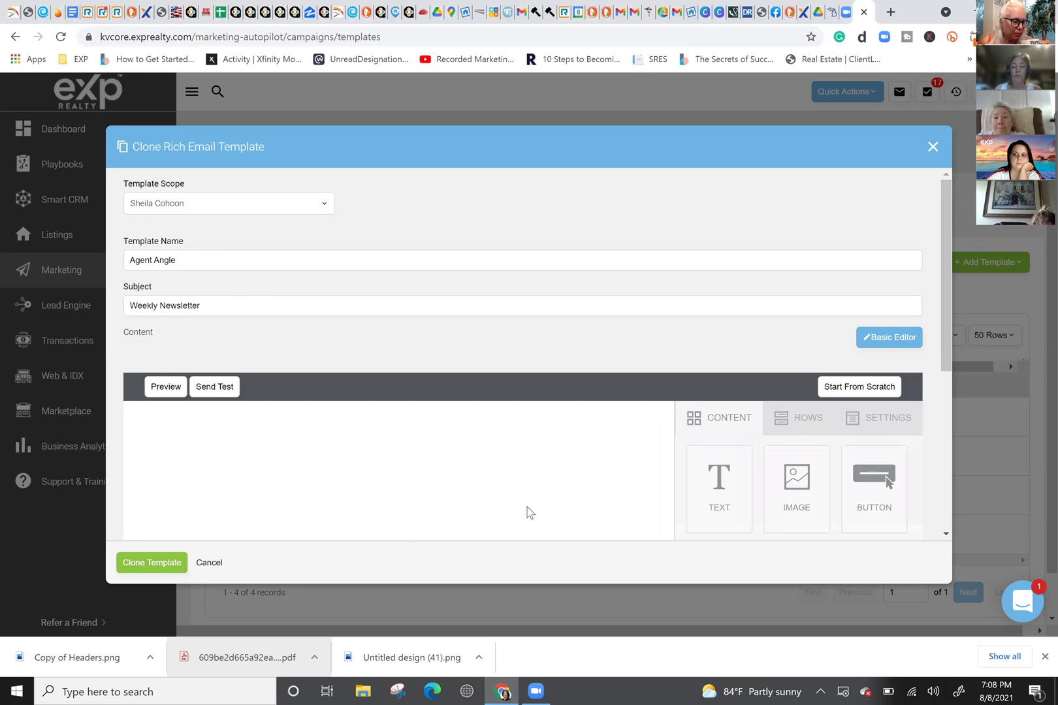
{"action": "left_click", "coordinate": [153, 562]}
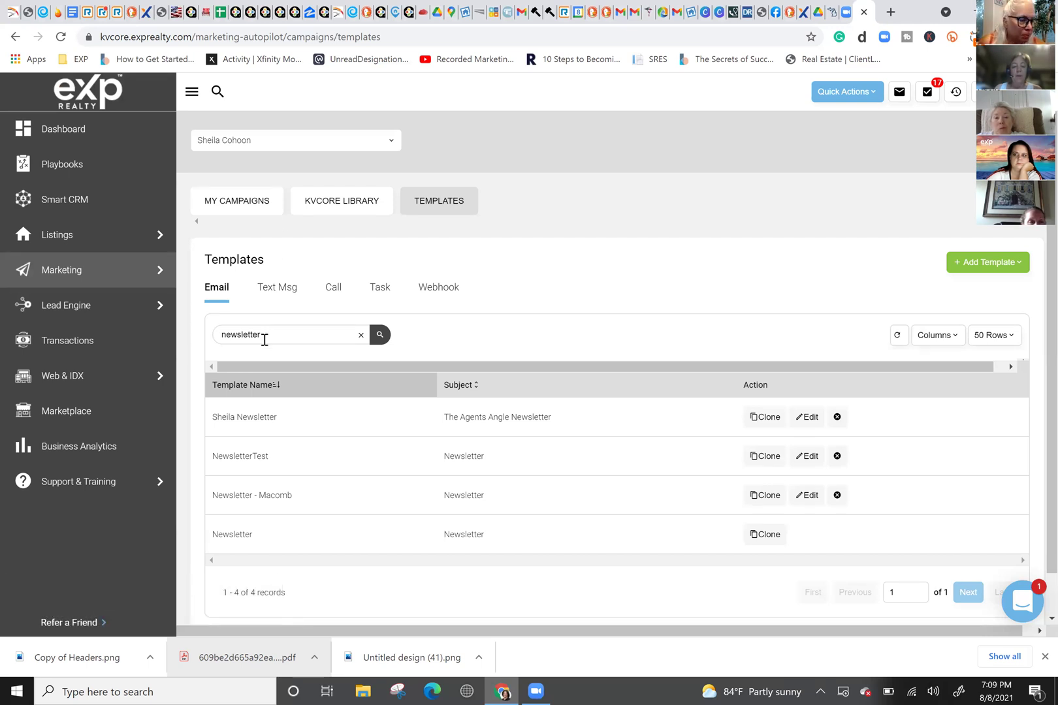
Step: Re-run the 'newsletter' template search and open Agent Angle for editing
{"action": "left_click", "coordinate": [362, 337]}
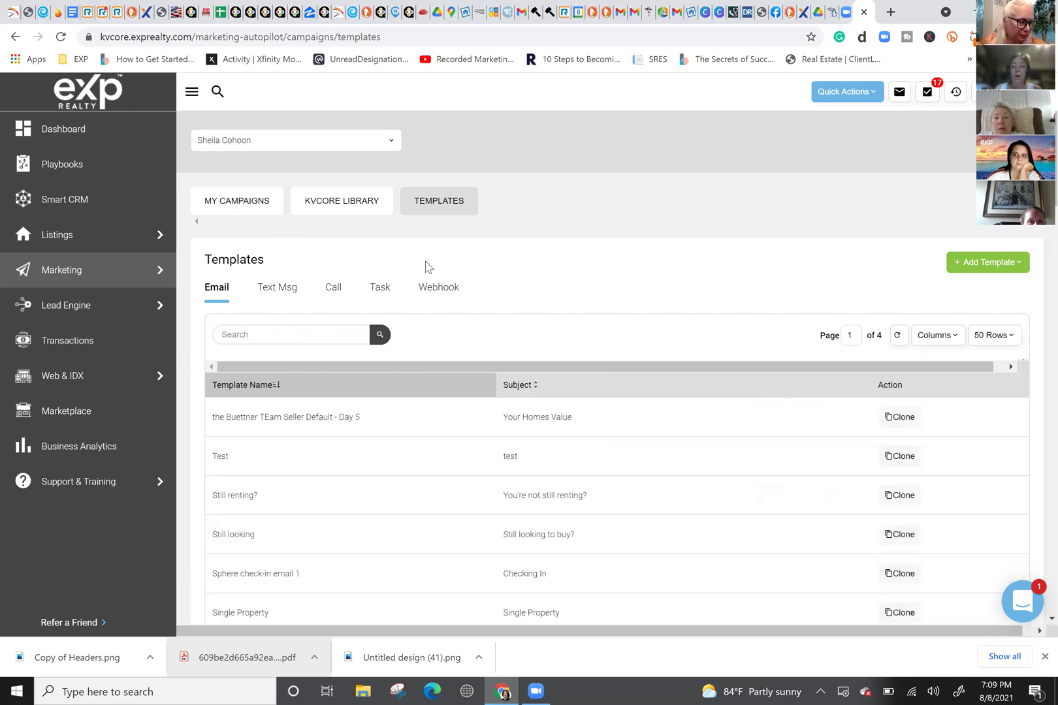
{"action": "left_click", "coordinate": [249, 335]}
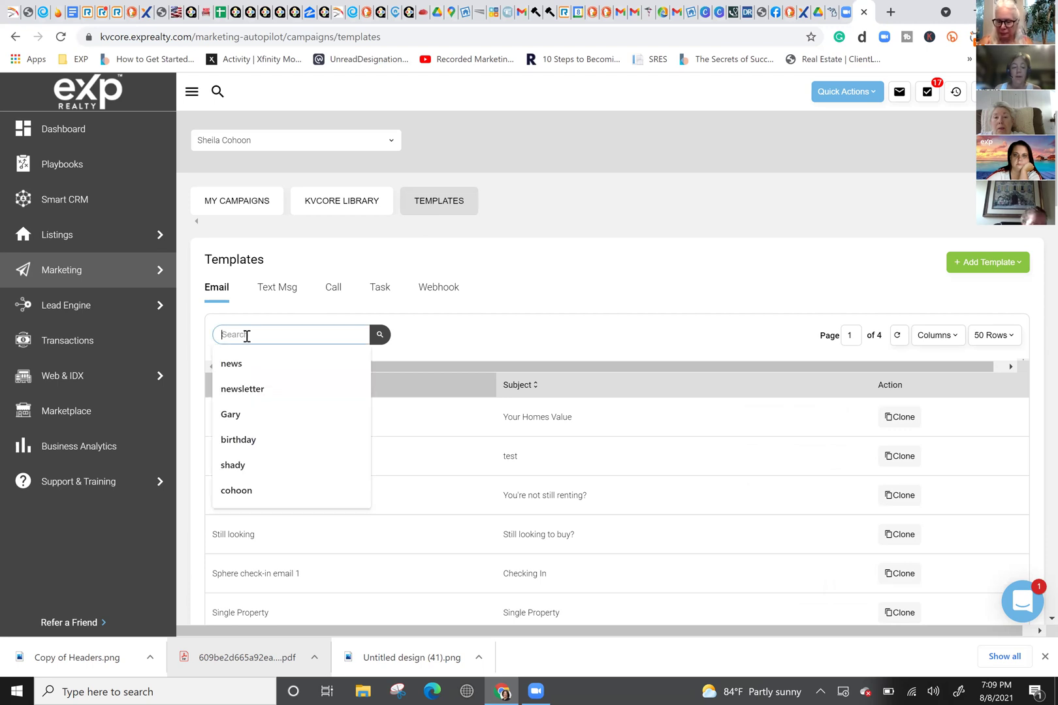
{"action": "left_click", "coordinate": [261, 390]}
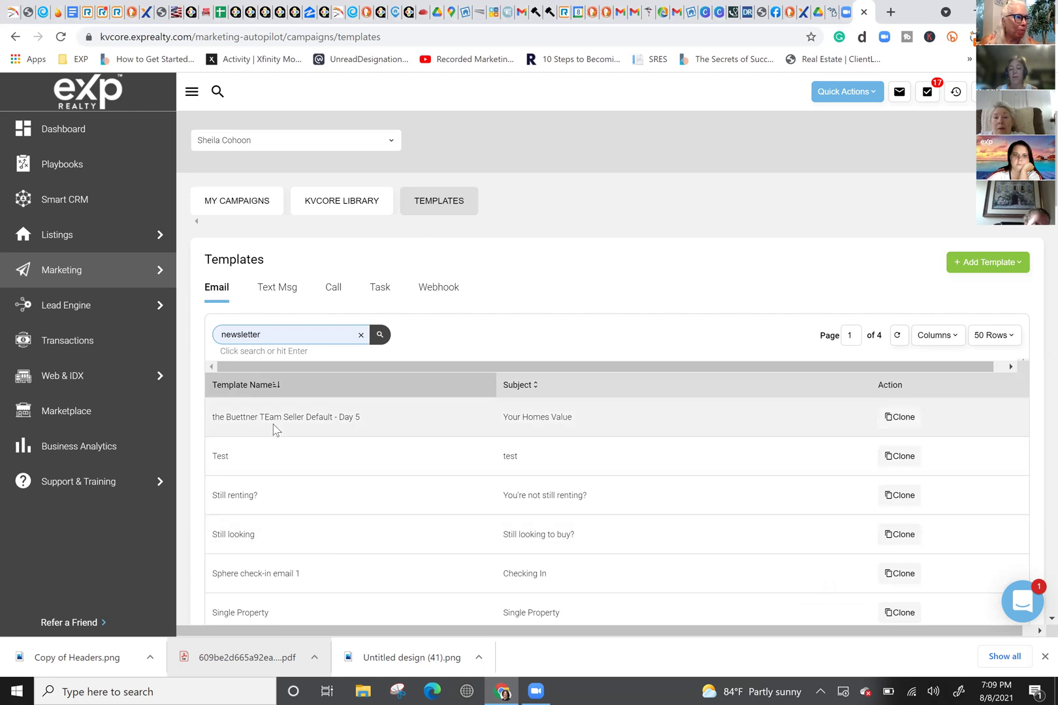
{"action": "key", "text": "Return"}
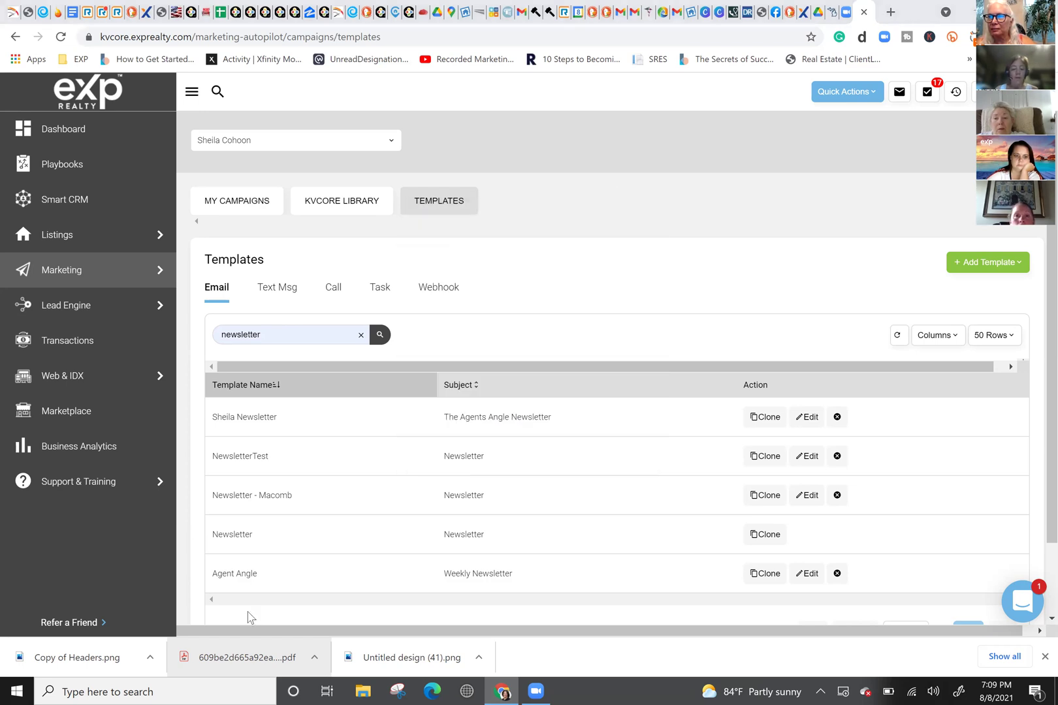
{"action": "left_click", "coordinate": [808, 575]}
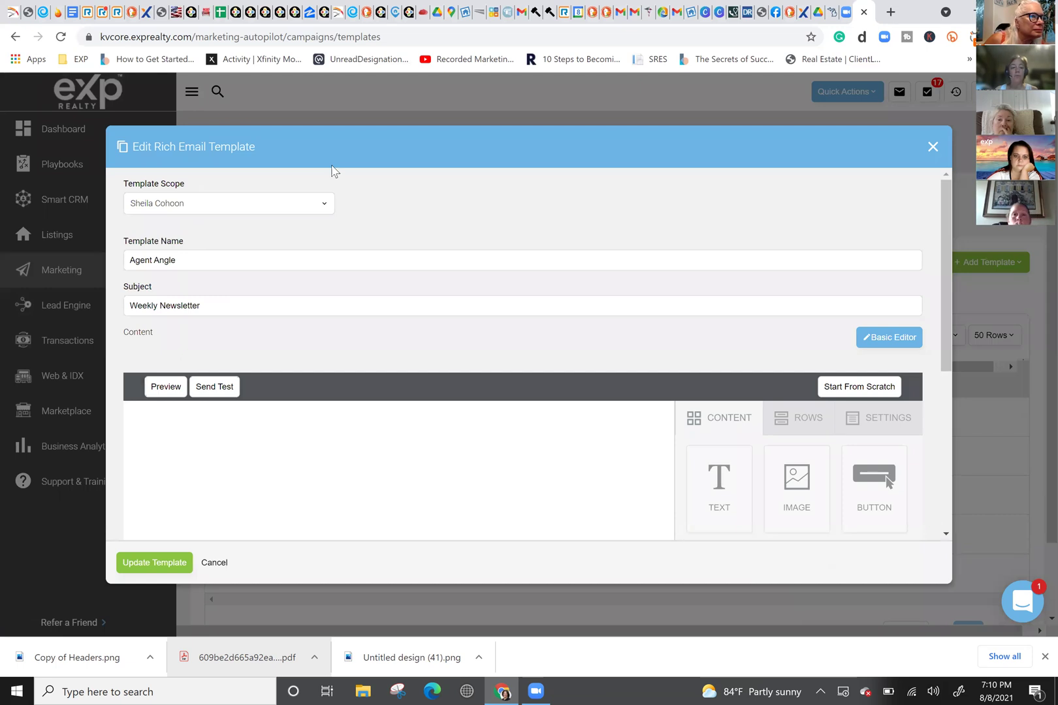
Step: Select the Agent Header block in the Agent Angle editor canvas
{"action": "triple_click", "coordinate": [426, 153]}
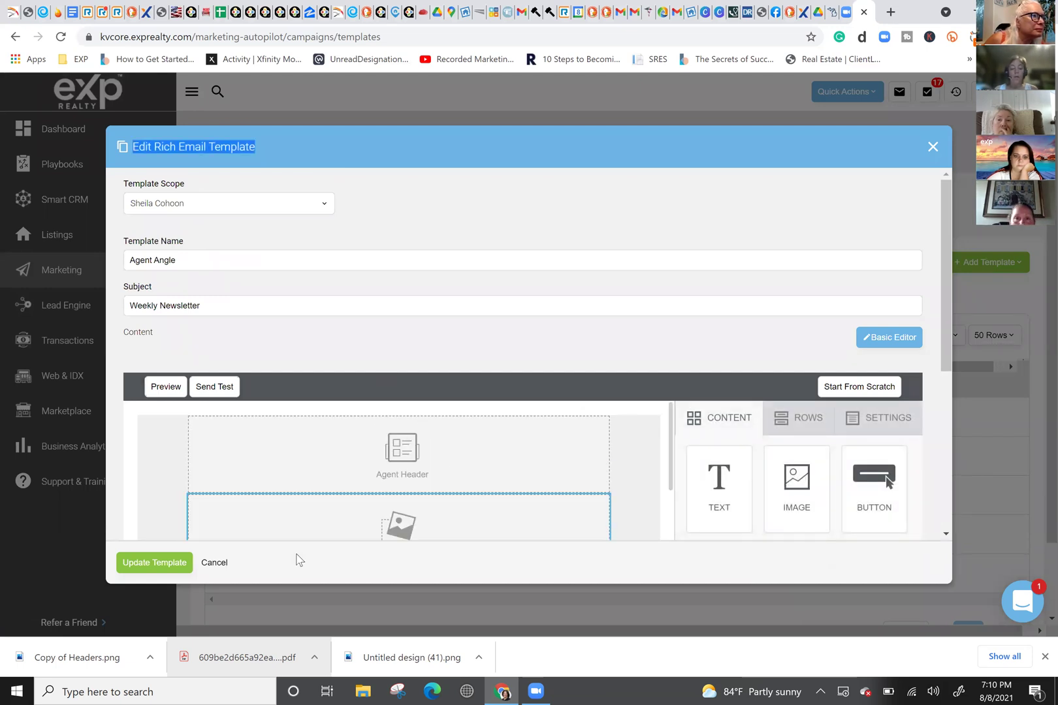
{"action": "scroll", "coordinate": [498, 409], "scroll_direction": "down", "scroll_amount": 3}
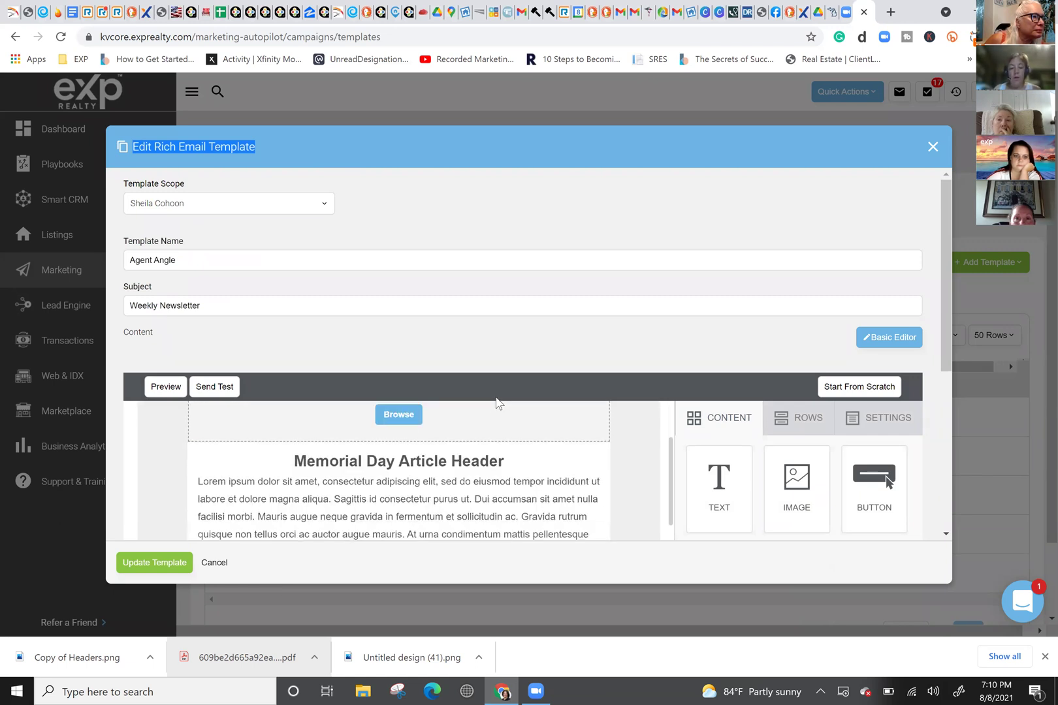
{"action": "scroll", "coordinate": [496, 416], "scroll_direction": "up", "scroll_amount": 3}
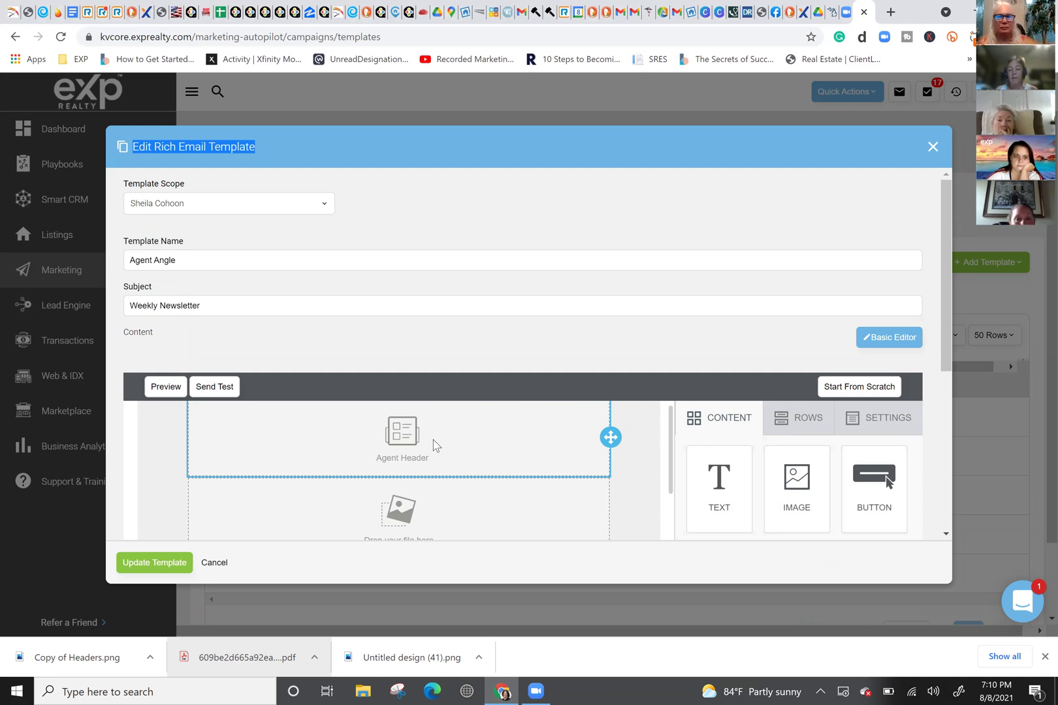
{"action": "left_click", "coordinate": [528, 449]}
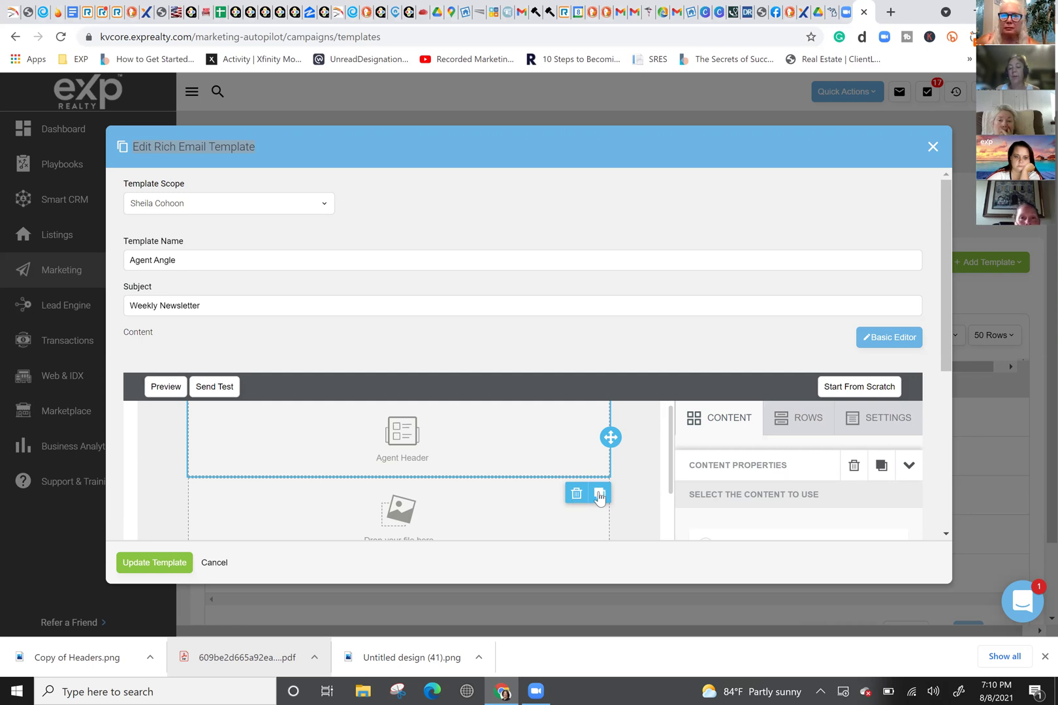
Step: Delete the Agent Header block and confirm the removal
{"action": "left_click", "coordinate": [576, 494]}
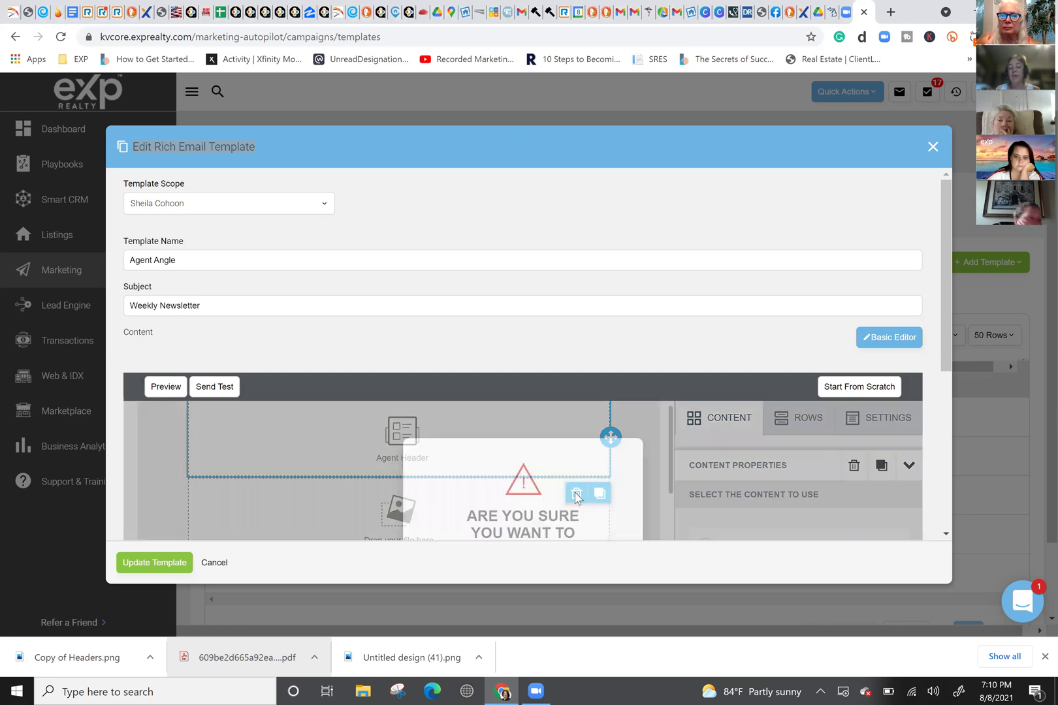
{"action": "scroll", "coordinate": [530, 504], "scroll_direction": "down", "scroll_amount": 2}
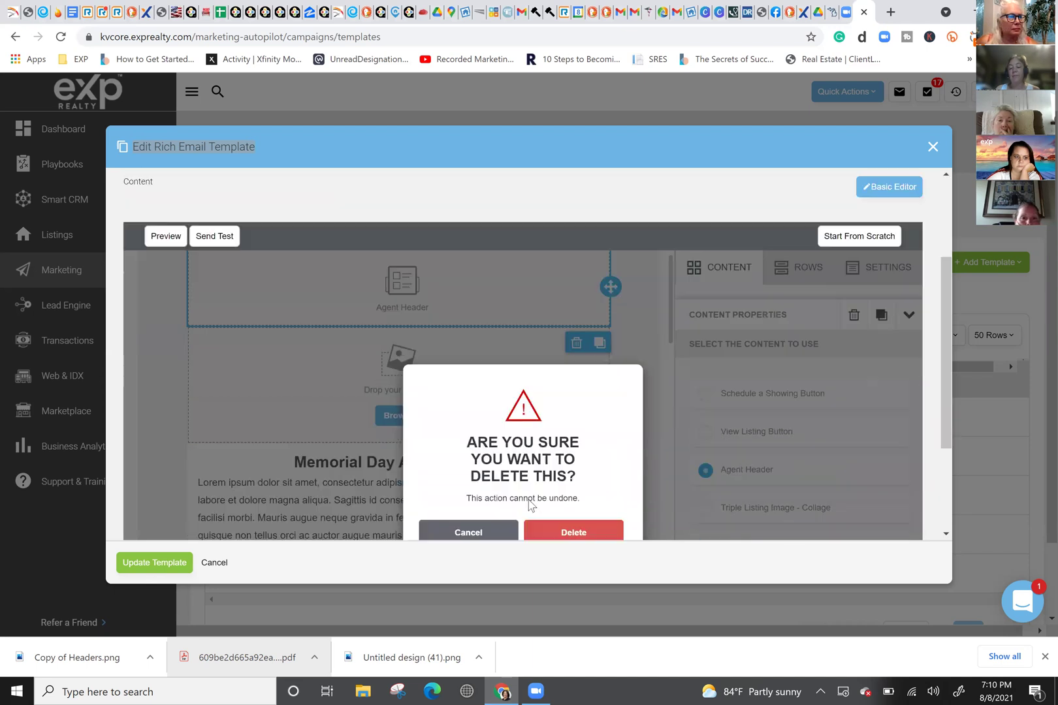
{"action": "left_click", "coordinate": [565, 533]}
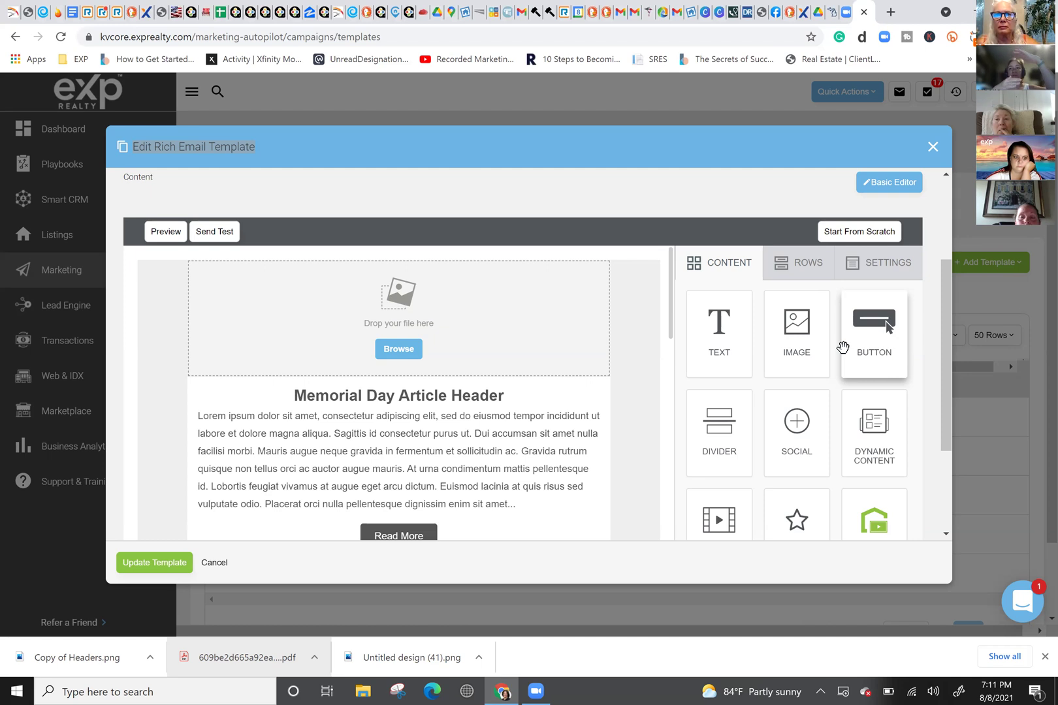
Step: Upload Copy of Headers from Downloads and insert it into the empty header image slot
{"action": "left_click", "coordinate": [400, 351]}
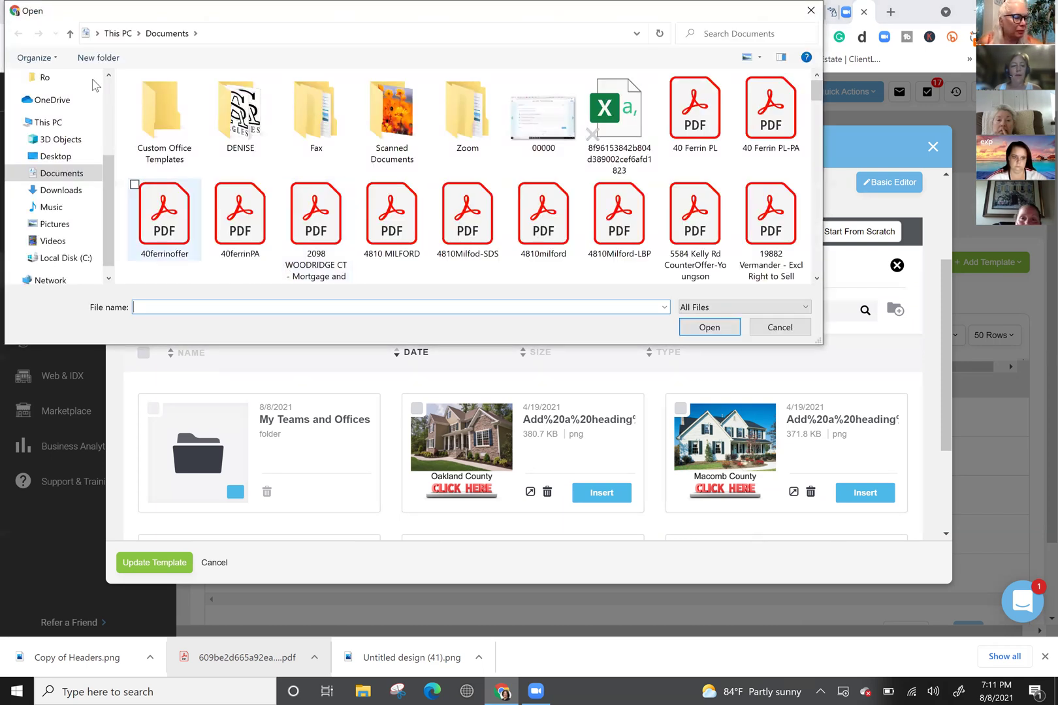
{"action": "left_click", "coordinate": [60, 190]}
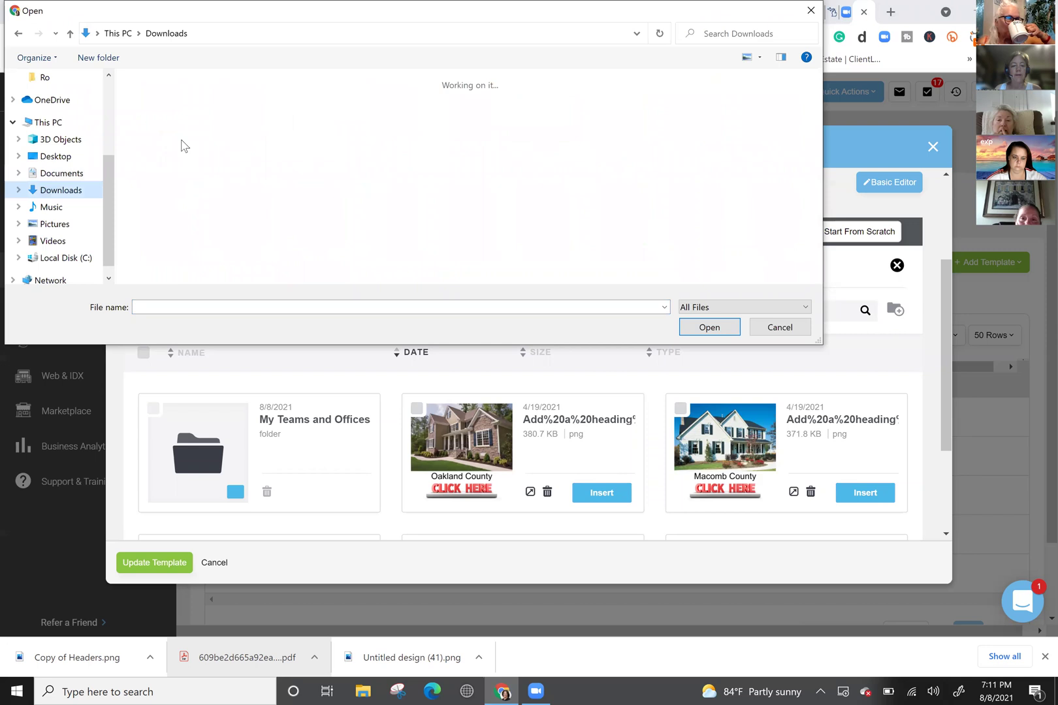
{"action": "left_click", "coordinate": [182, 155]}
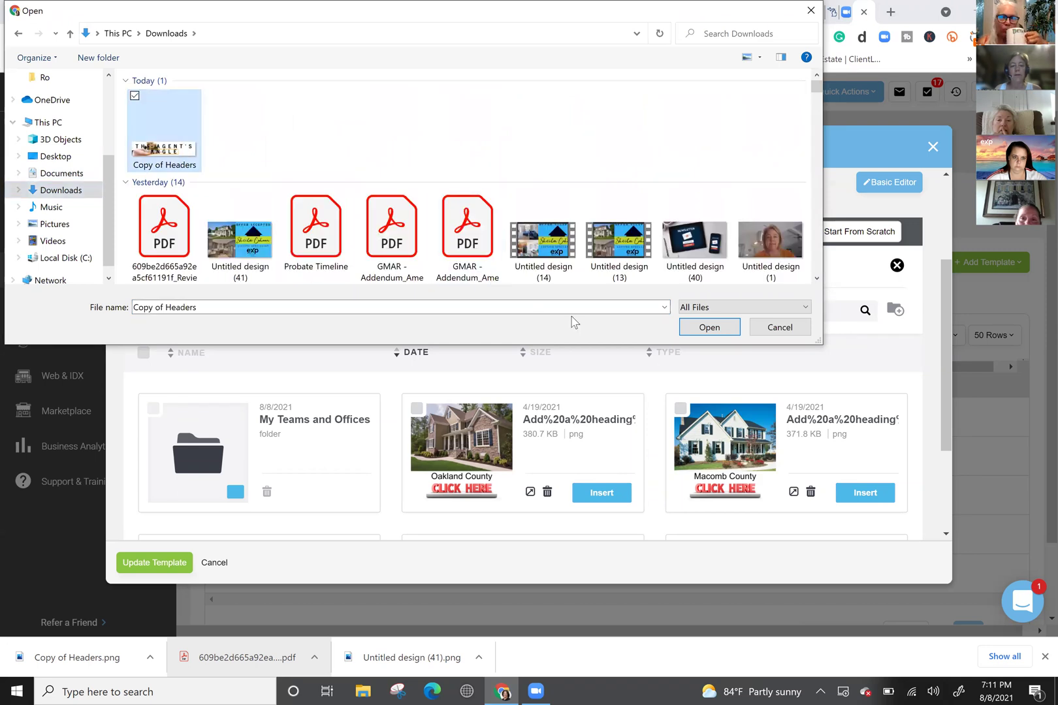
{"action": "left_click", "coordinate": [716, 333]}
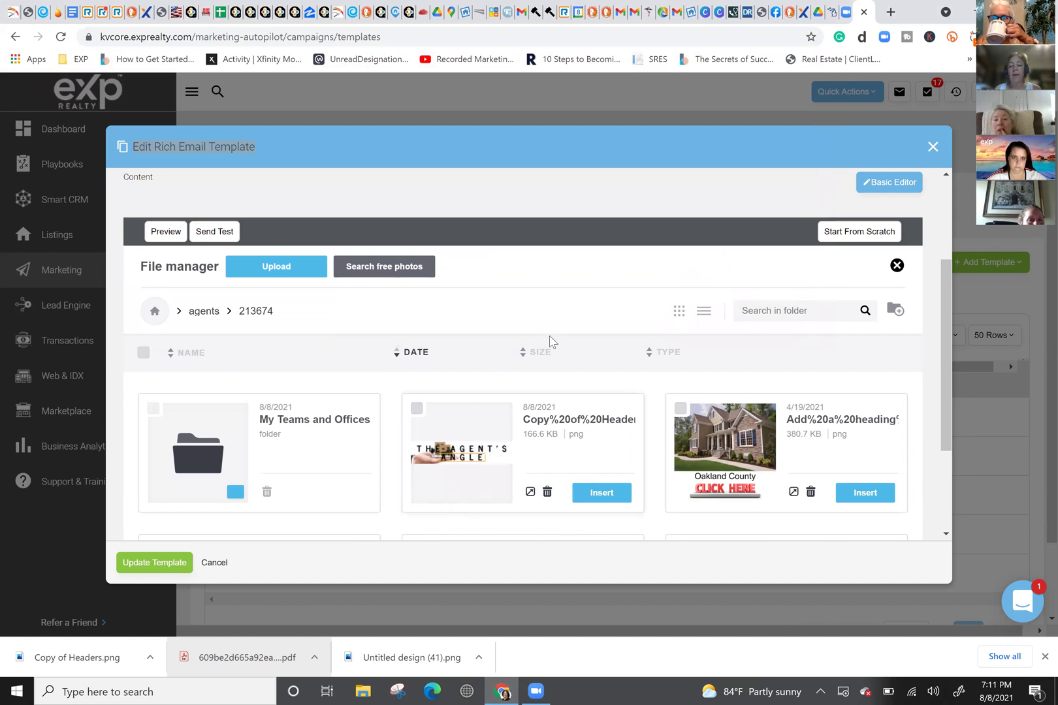
{"action": "left_click", "coordinate": [607, 499]}
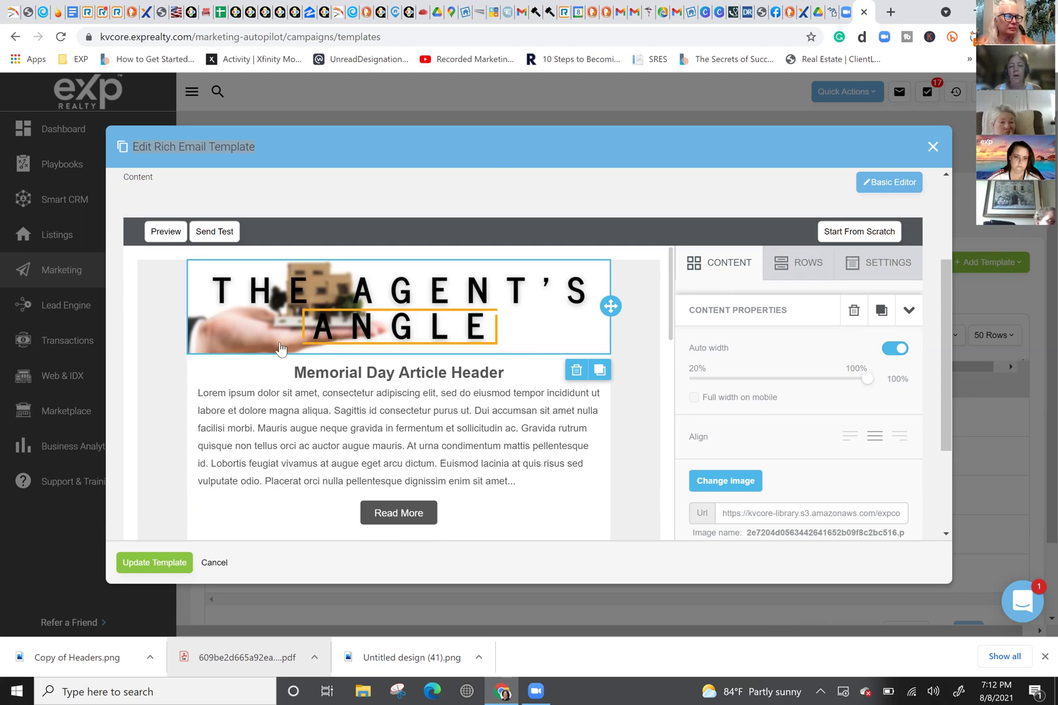
Step: Add an empty image block below The Agent's Angle header banner
{"action": "left_click", "coordinate": [720, 268]}
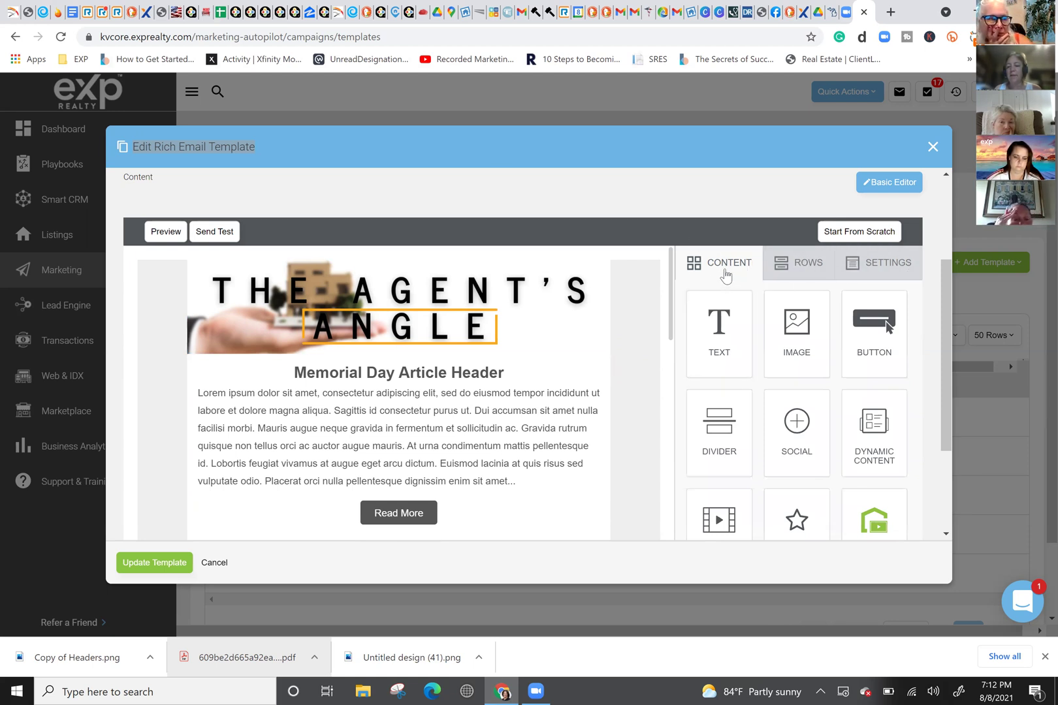
{"action": "left_click_drag", "start_coordinate": [797, 329], "coordinate": [188, 303]}
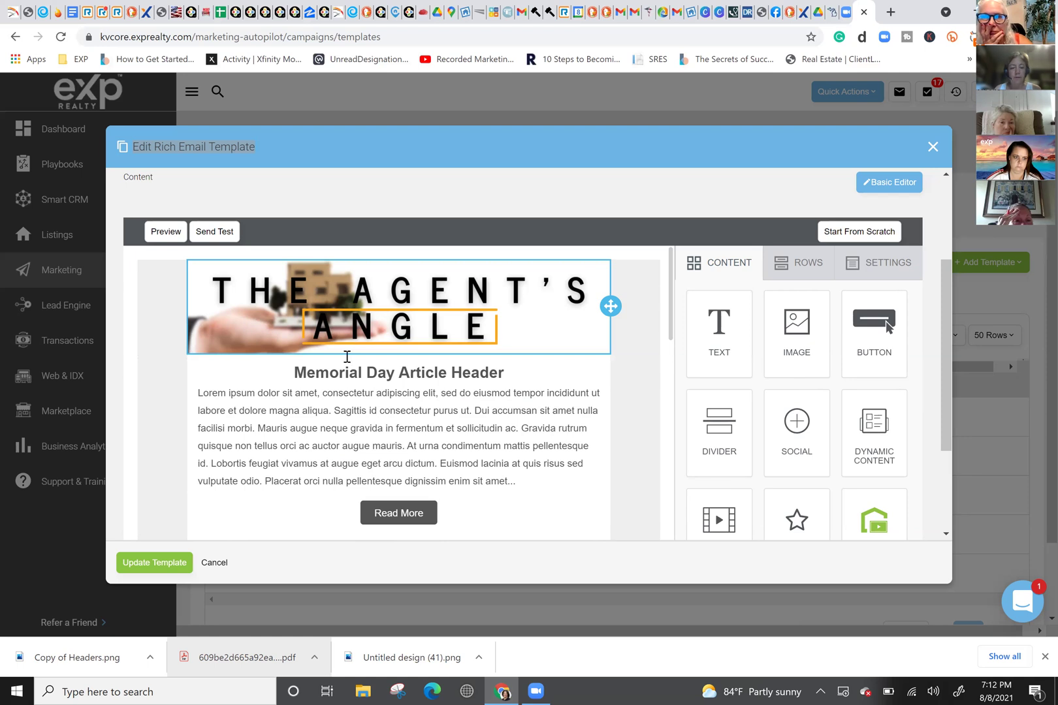
{"action": "left_click_drag", "start_coordinate": [779, 340], "coordinate": [381, 357]}
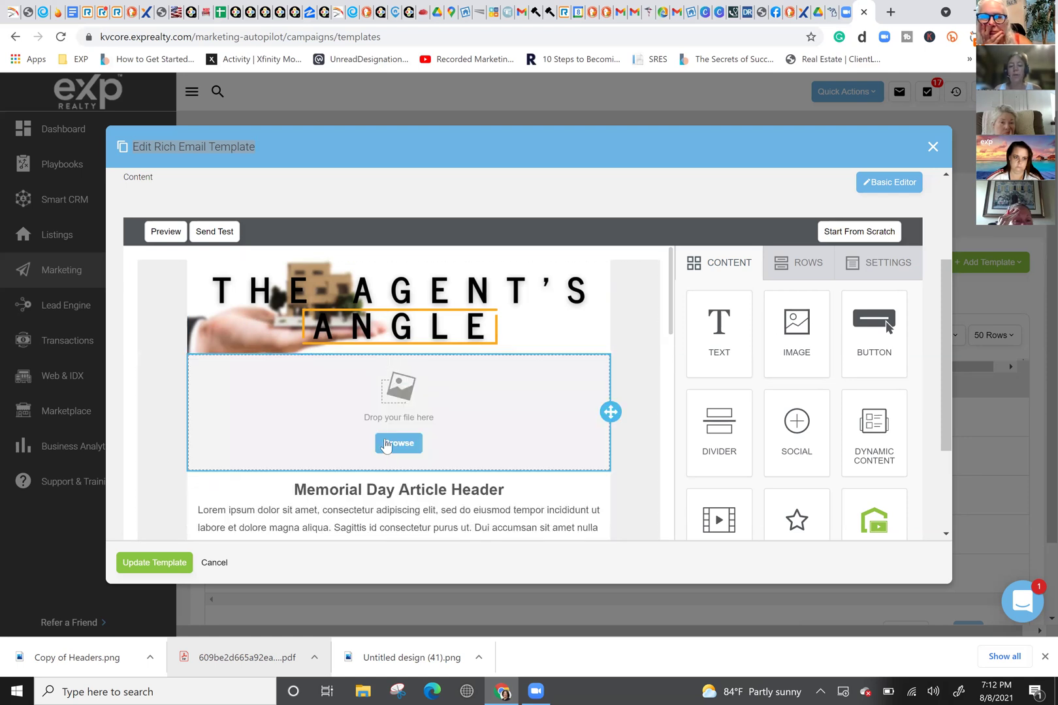
{"action": "left_click", "coordinate": [488, 295]}
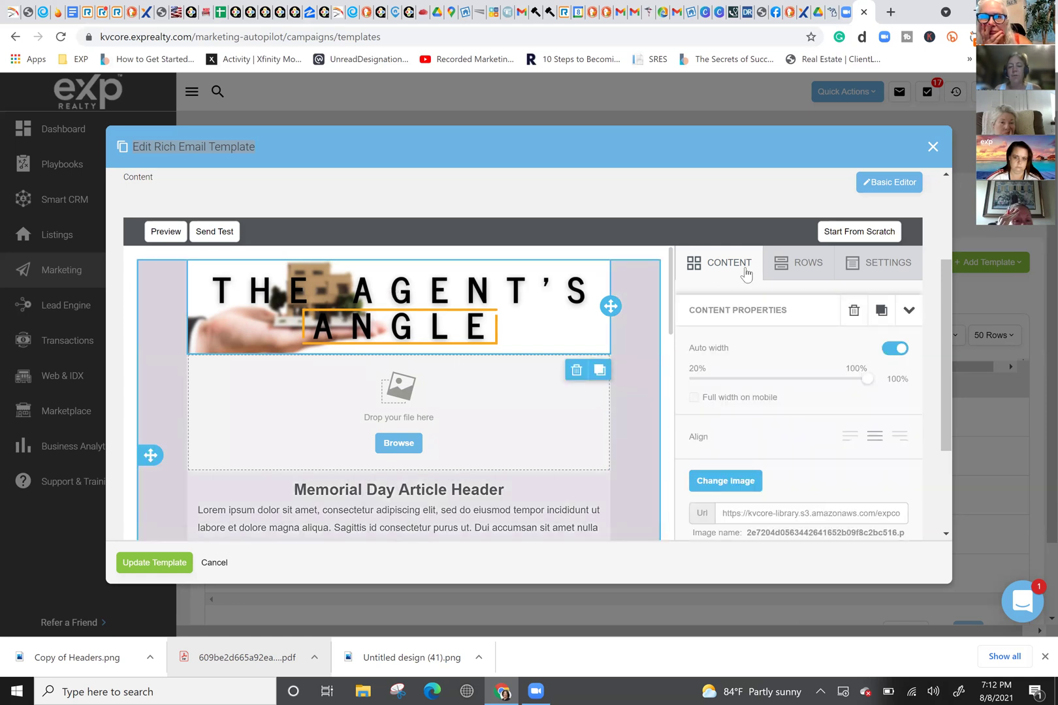
Step: Add a narrow-wide two-column top row, with the image slot left and the banner right
{"action": "left_click", "coordinate": [781, 270]}
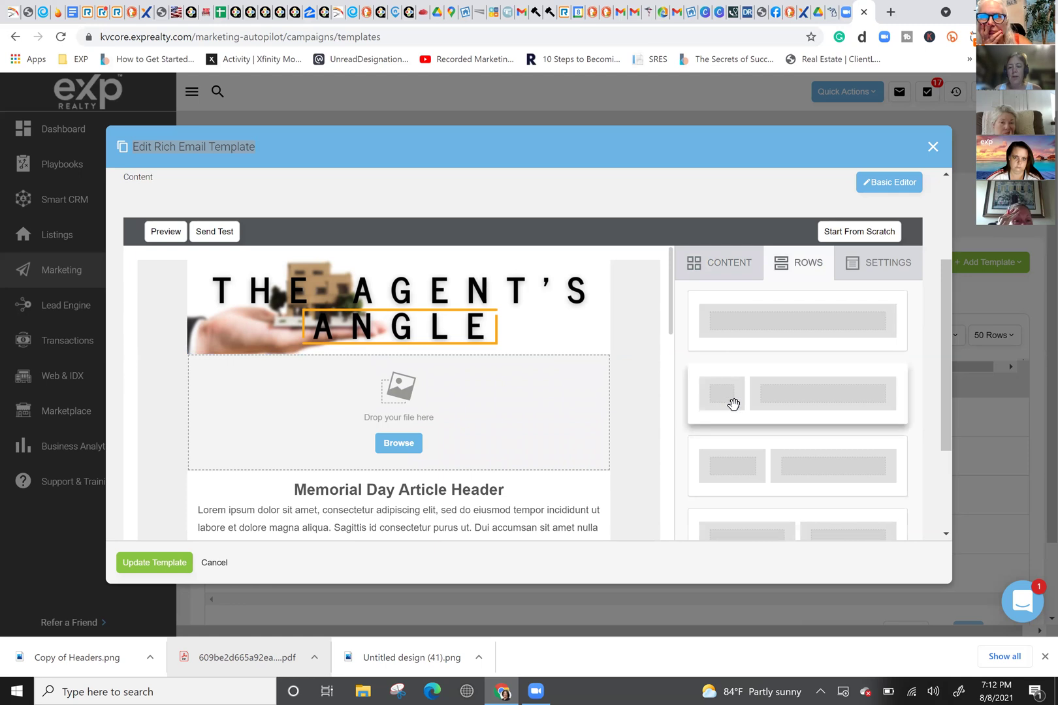
{"action": "left_click_drag", "start_coordinate": [727, 401], "coordinate": [402, 326]}
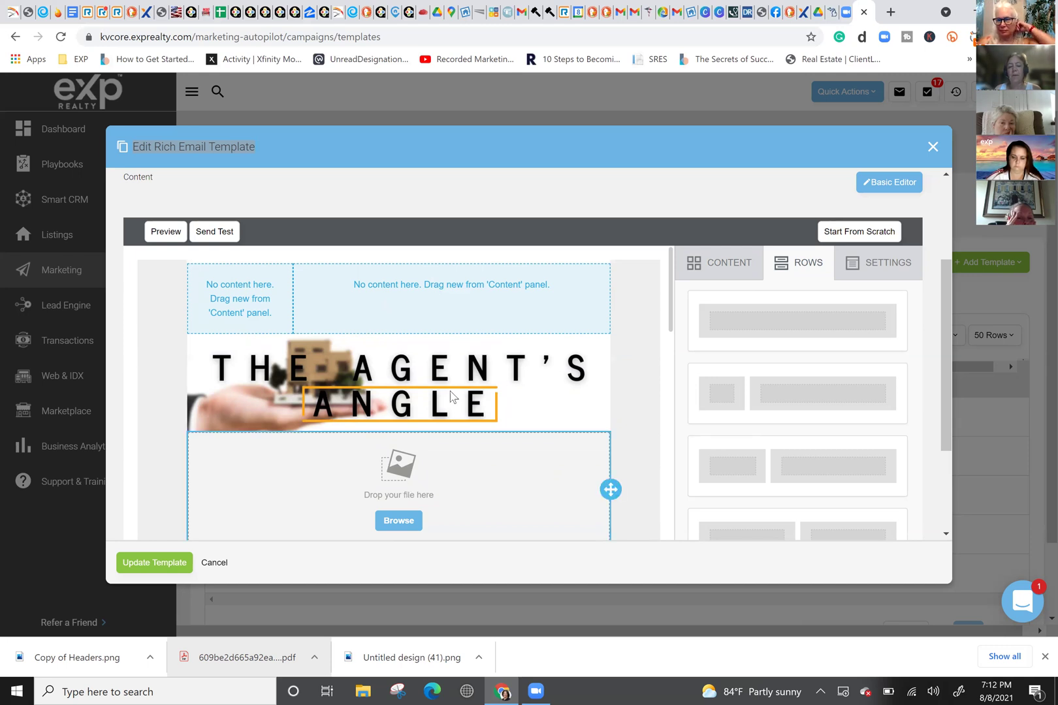
{"action": "mouse_move", "coordinate": [610, 489]}
{"action": "left_mouse_down"}
{"action": "mouse_move", "coordinate": [274, 292]}
{"action": "mouse_move", "coordinate": [243, 292]}
{"action": "left_mouse_up"}
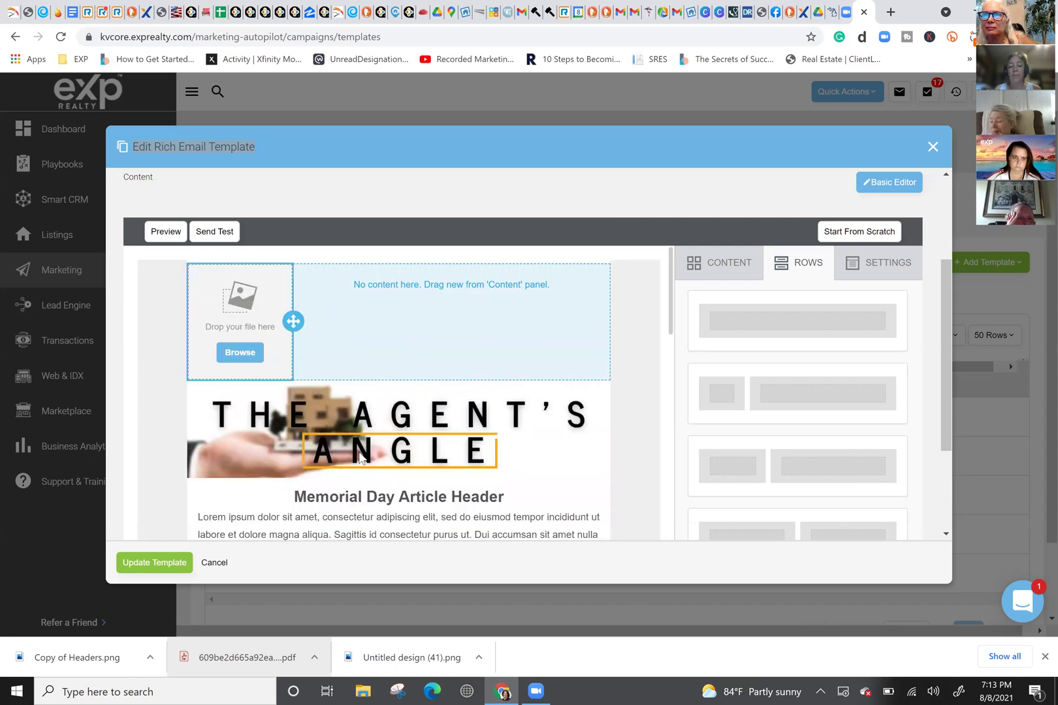
{"action": "left_click_drag", "start_coordinate": [612, 431], "coordinate": [487, 330]}
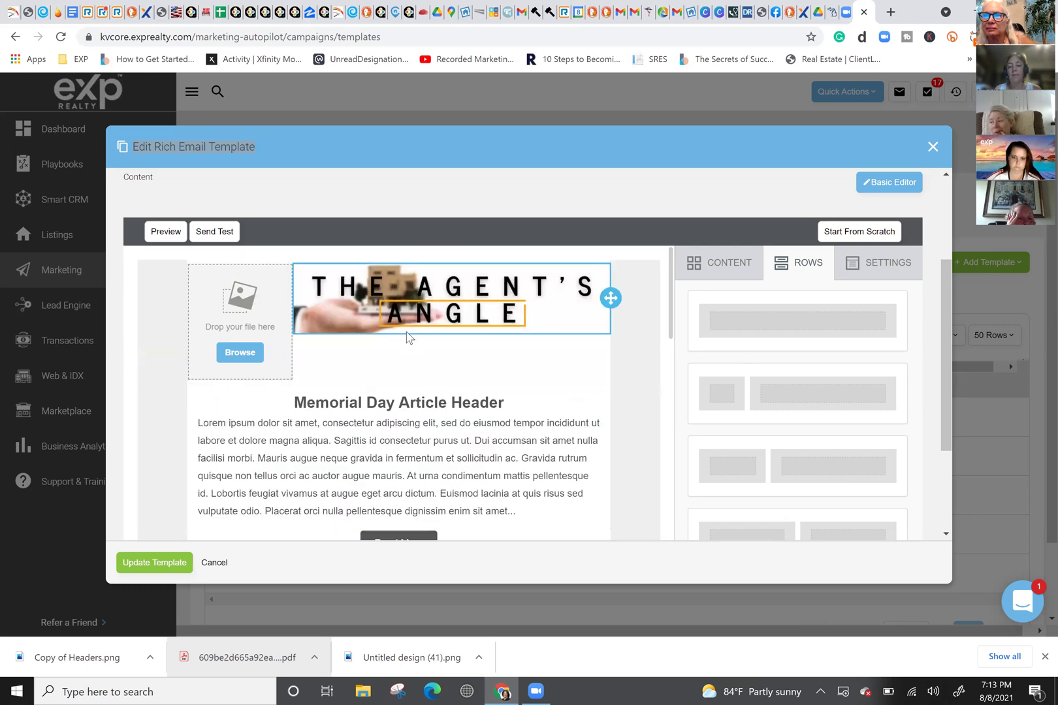
Step: Open the image library for the empty left image slot and browse the existing images
{"action": "left_click", "coordinate": [236, 356]}
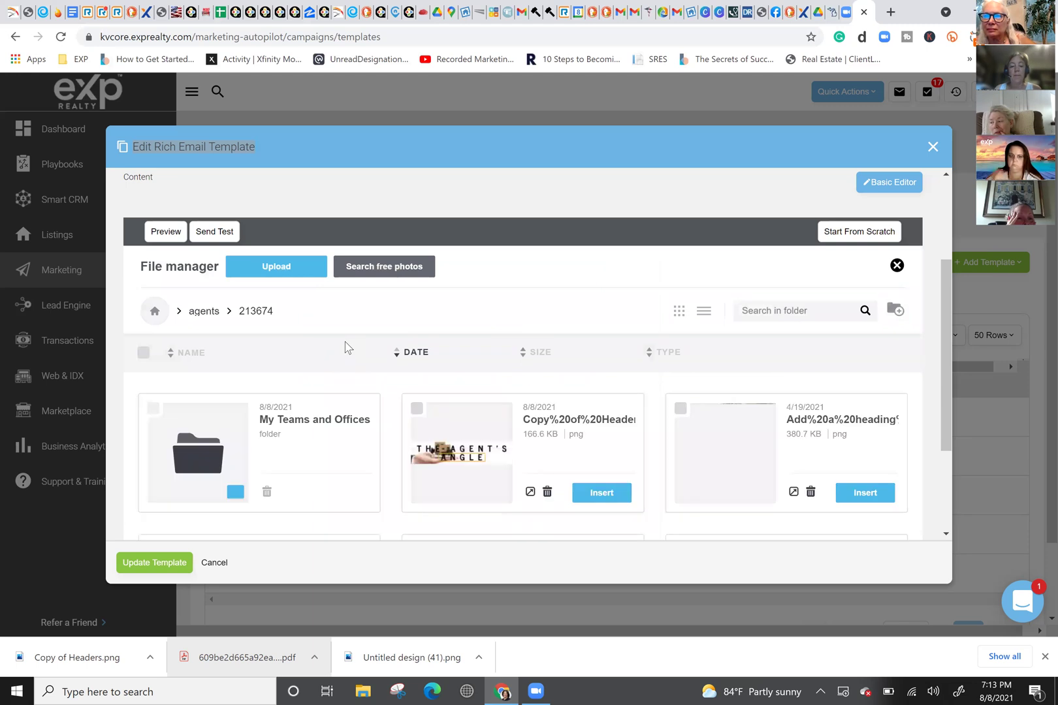
{"action": "scroll", "coordinate": [345, 346], "scroll_direction": "down", "scroll_amount": 5}
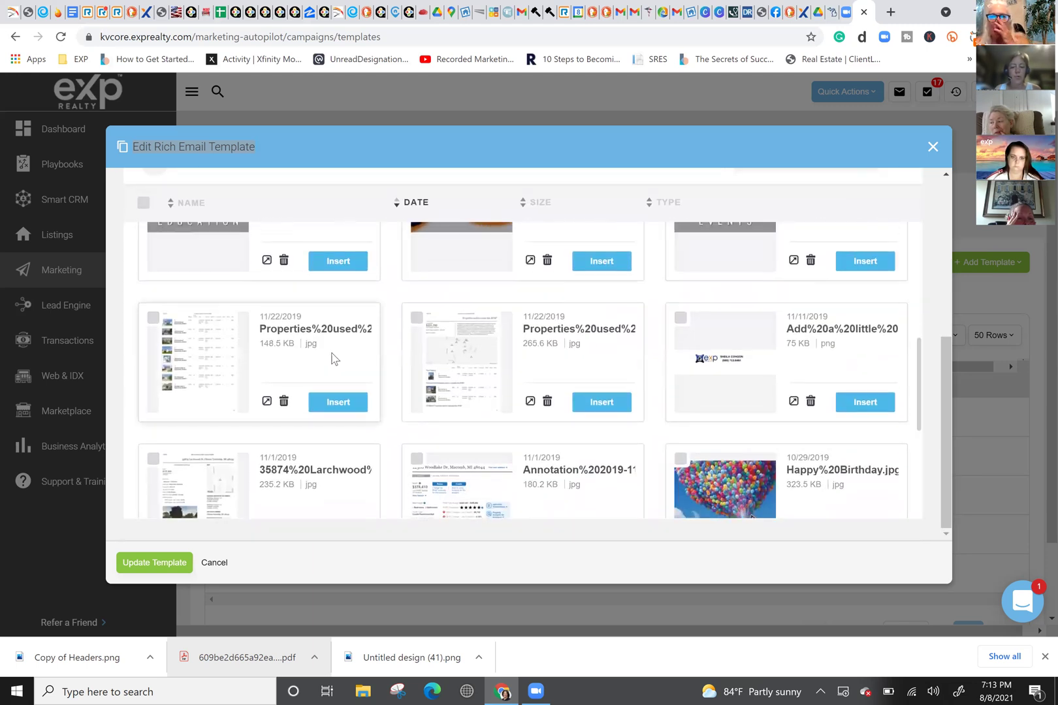
{"action": "scroll", "coordinate": [335, 358], "scroll_direction": "down", "scroll_amount": 3}
{"action": "scroll", "coordinate": [334, 358], "scroll_direction": "down", "scroll_amount": 1}
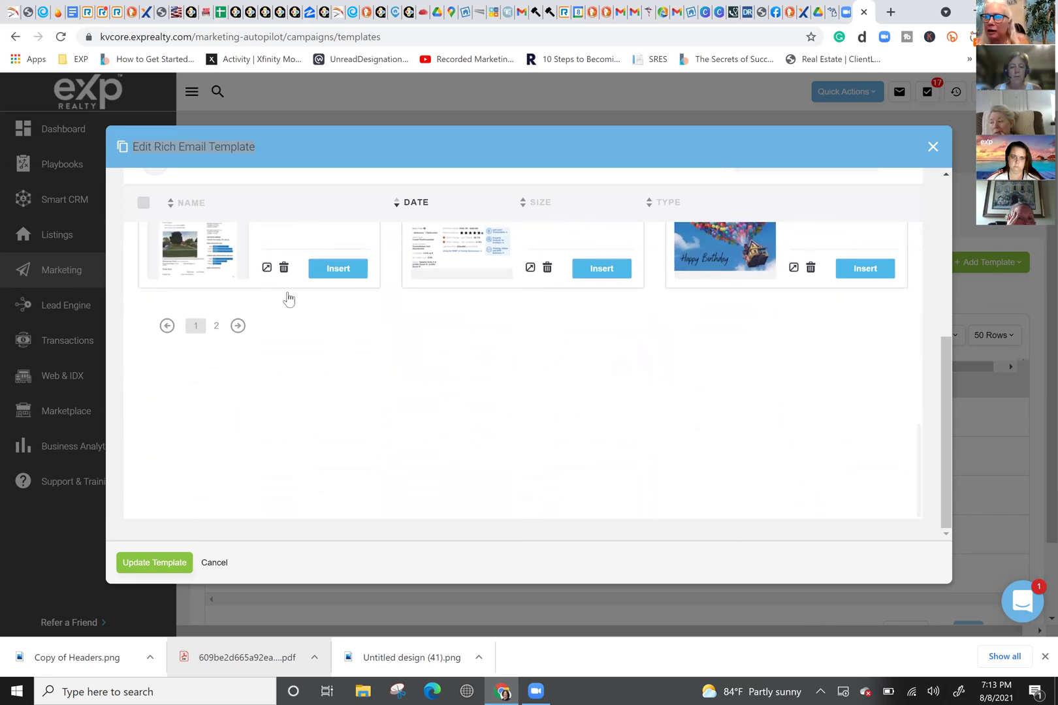
{"action": "scroll", "coordinate": [285, 298], "scroll_direction": "up", "scroll_amount": 6}
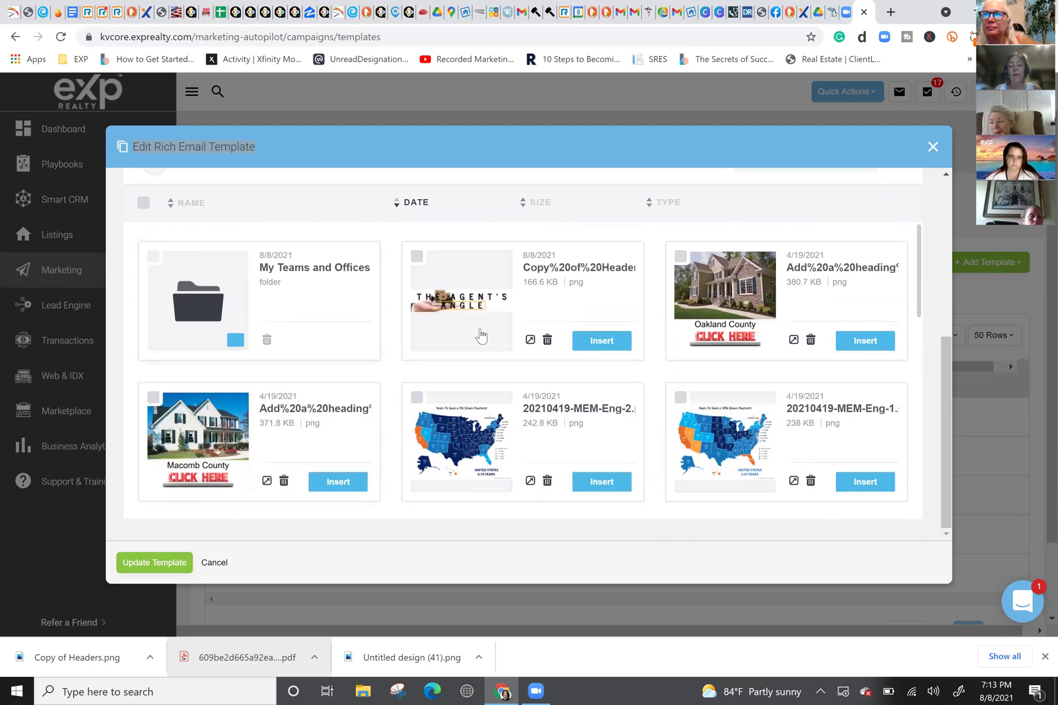
{"action": "scroll", "coordinate": [484, 341], "scroll_direction": "up", "scroll_amount": 1}
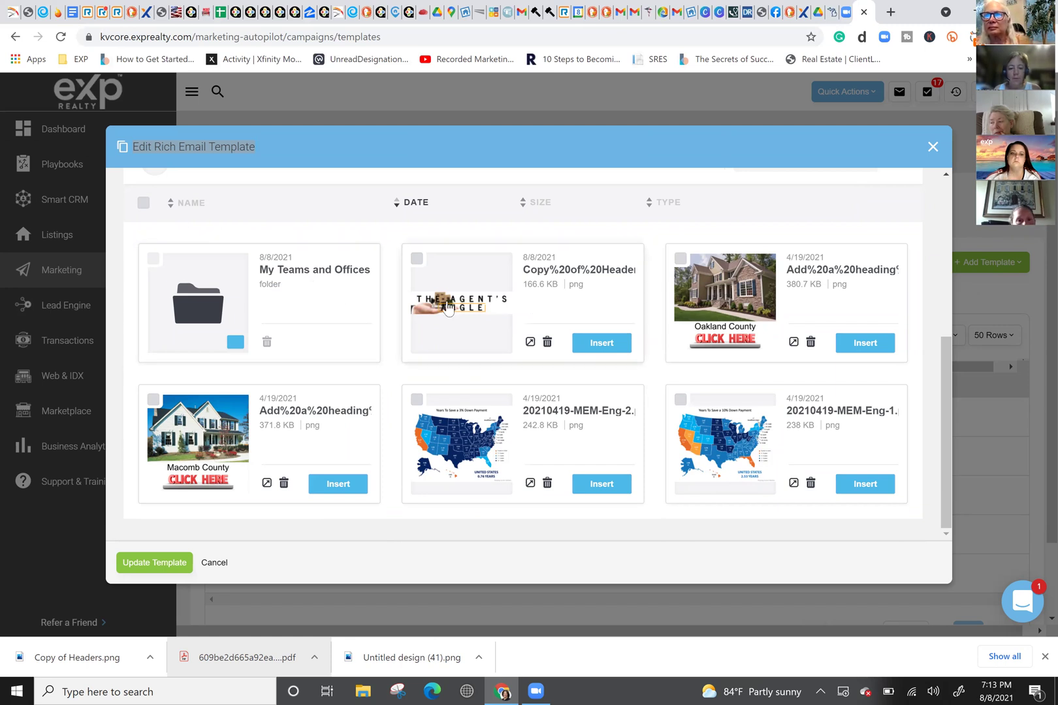
{"action": "scroll", "coordinate": [426, 296], "scroll_direction": "up", "scroll_amount": 3}
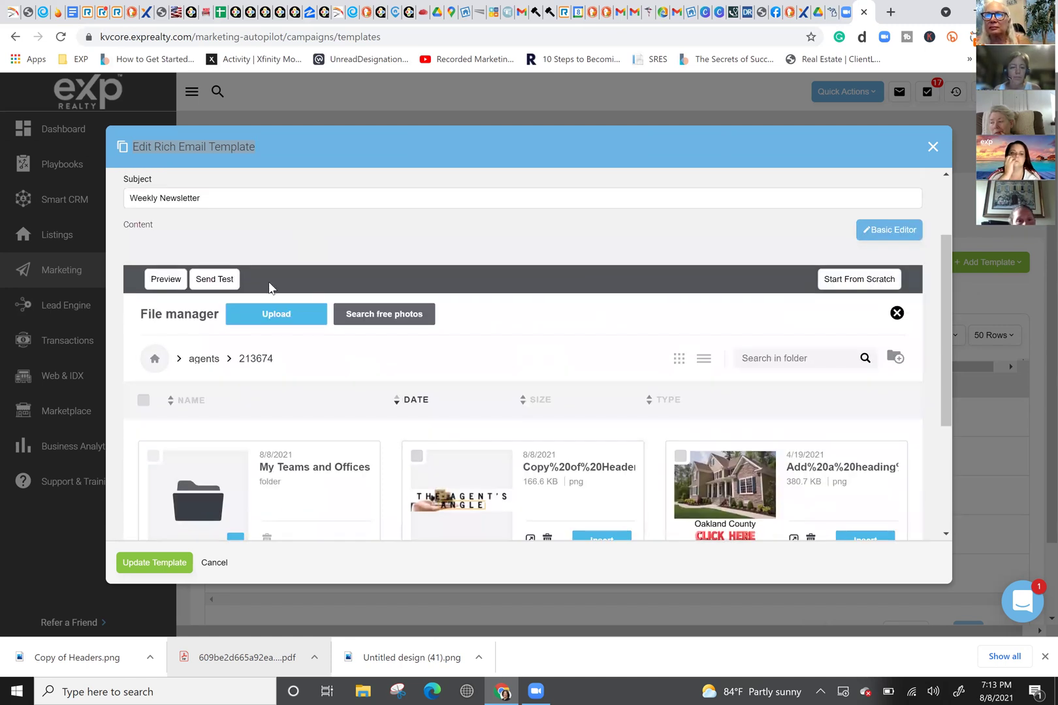
Step: Upload the agent's coffee photo JPG from the Downloads folder
{"action": "left_click", "coordinate": [276, 315]}
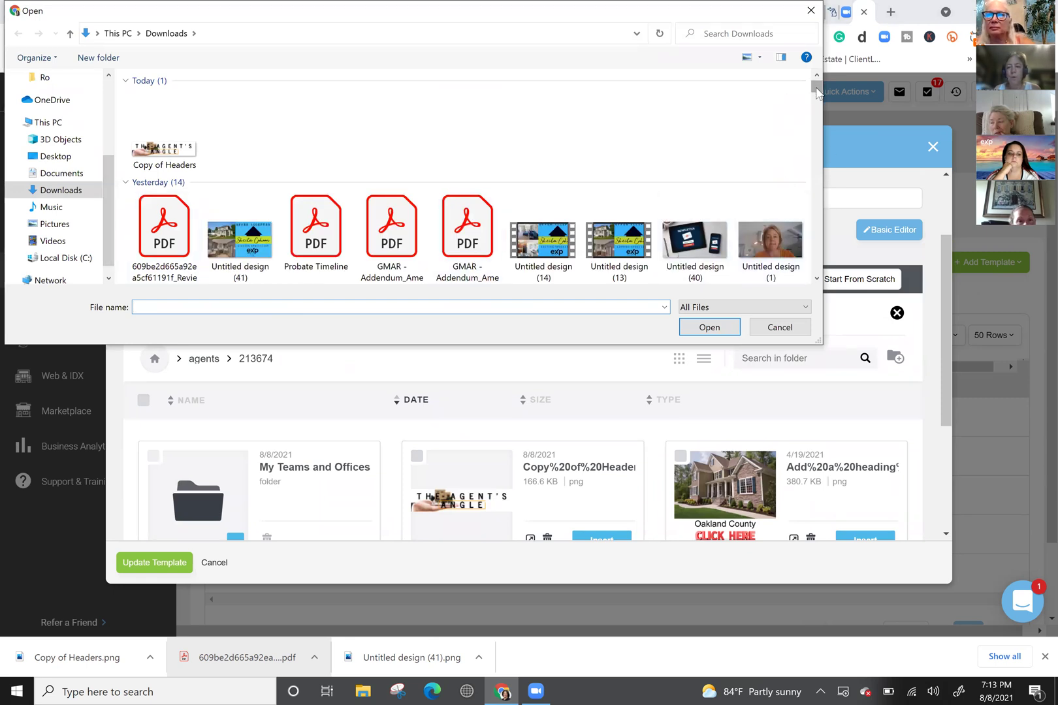
{"action": "scroll", "coordinate": [818, 94], "scroll_direction": "down", "scroll_amount": 3}
{"action": "scroll", "coordinate": [818, 95], "scroll_direction": "up", "scroll_amount": 3}
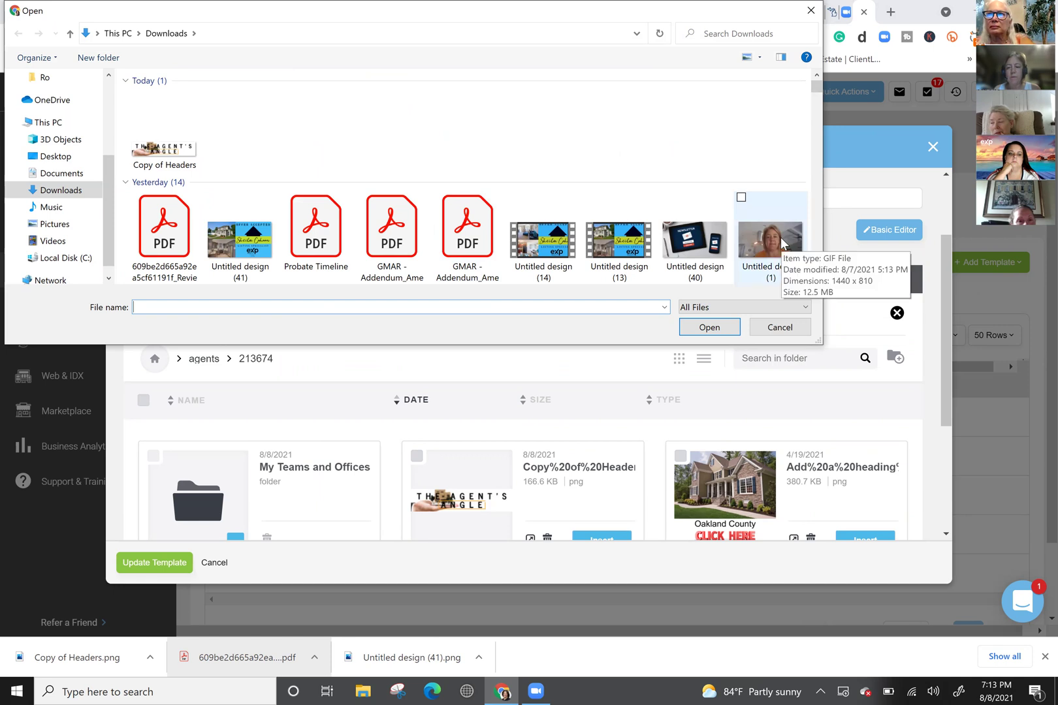
{"action": "mouse_move", "coordinate": [817, 89]}
{"action": "left_mouse_down"}
{"action": "mouse_move", "coordinate": [816, 102]}
{"action": "mouse_move", "coordinate": [815, 93]}
{"action": "left_mouse_up"}
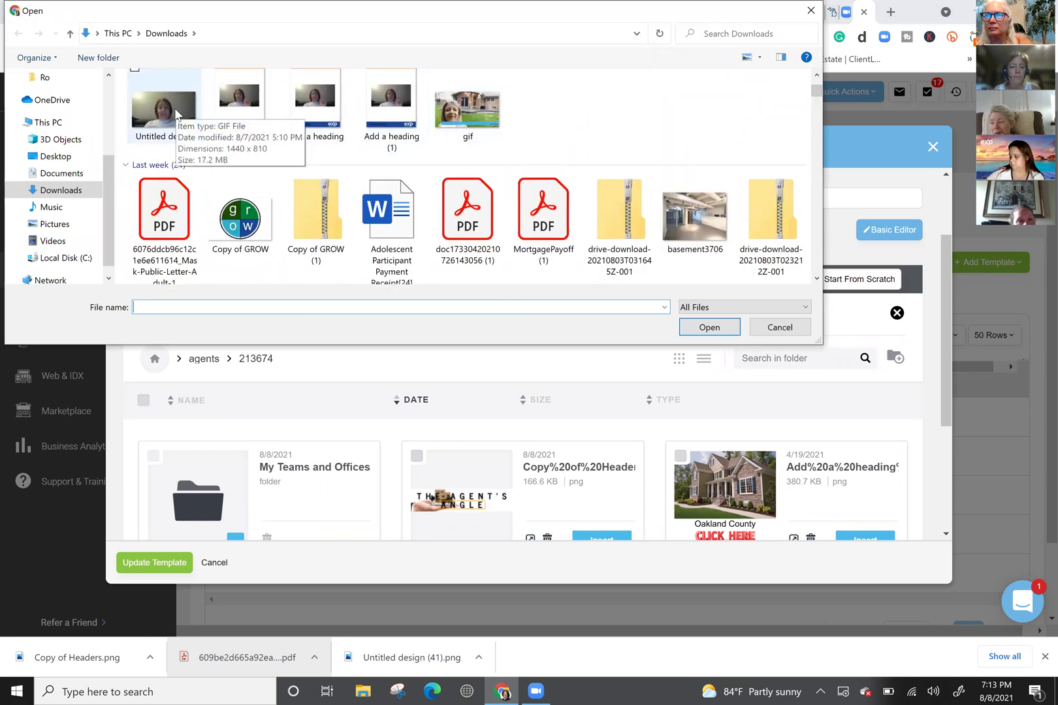
{"action": "left_click_drag", "start_coordinate": [816, 93], "coordinate": [819, 135]}
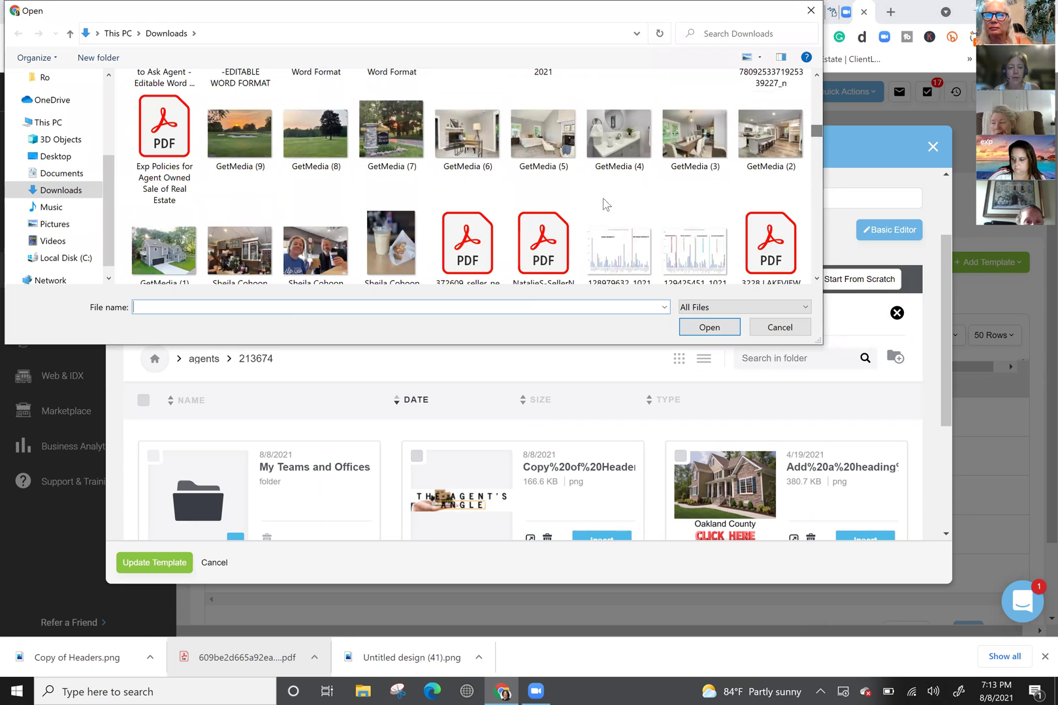
{"action": "left_click", "coordinate": [318, 265]}
{"action": "left_click", "coordinate": [702, 327]}
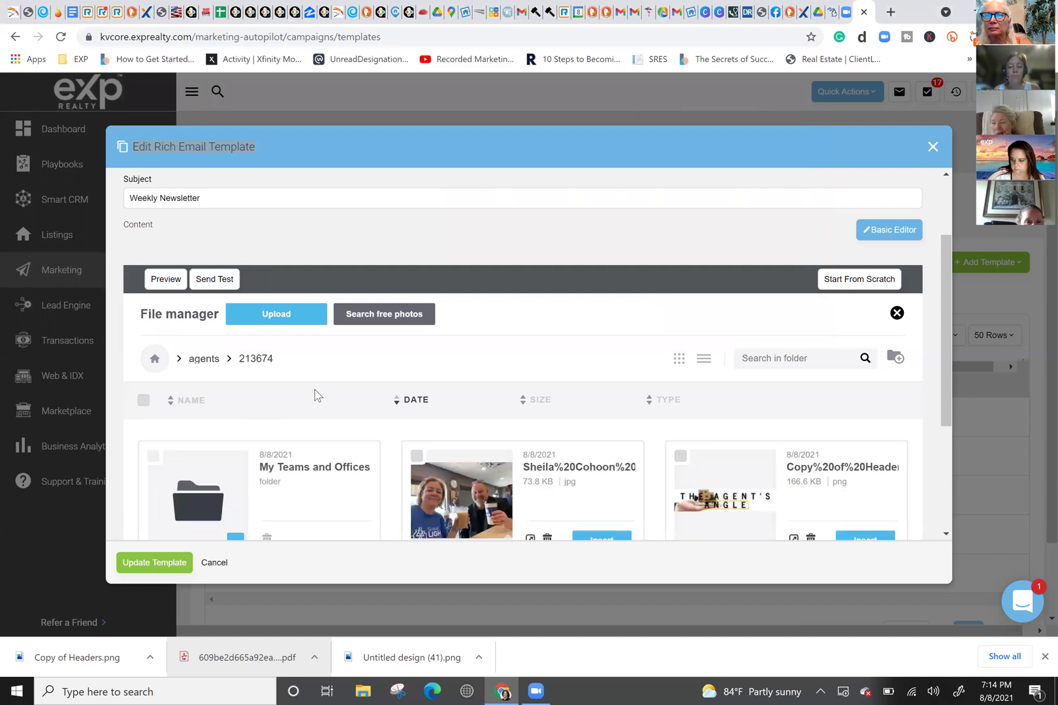
Step: Set the agent photo beside The Agent's Angle banner to 90% width in Content Properties
{"action": "scroll", "coordinate": [392, 388], "scroll_direction": "down", "scroll_amount": 3}
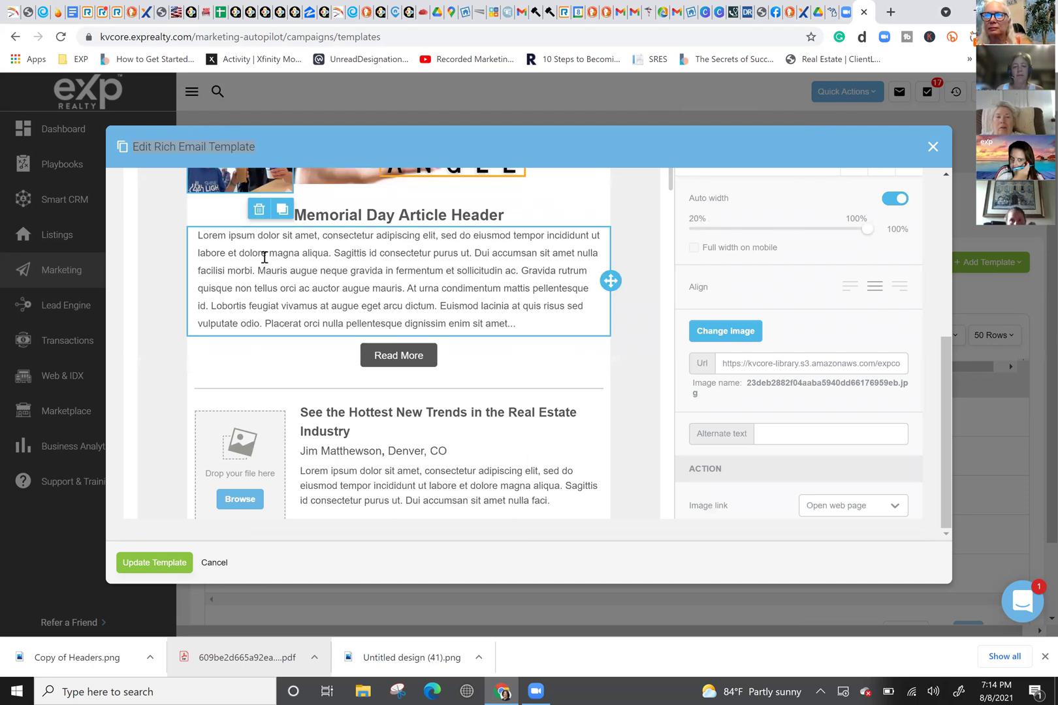
{"action": "scroll", "coordinate": [264, 257], "scroll_direction": "up", "scroll_amount": 3}
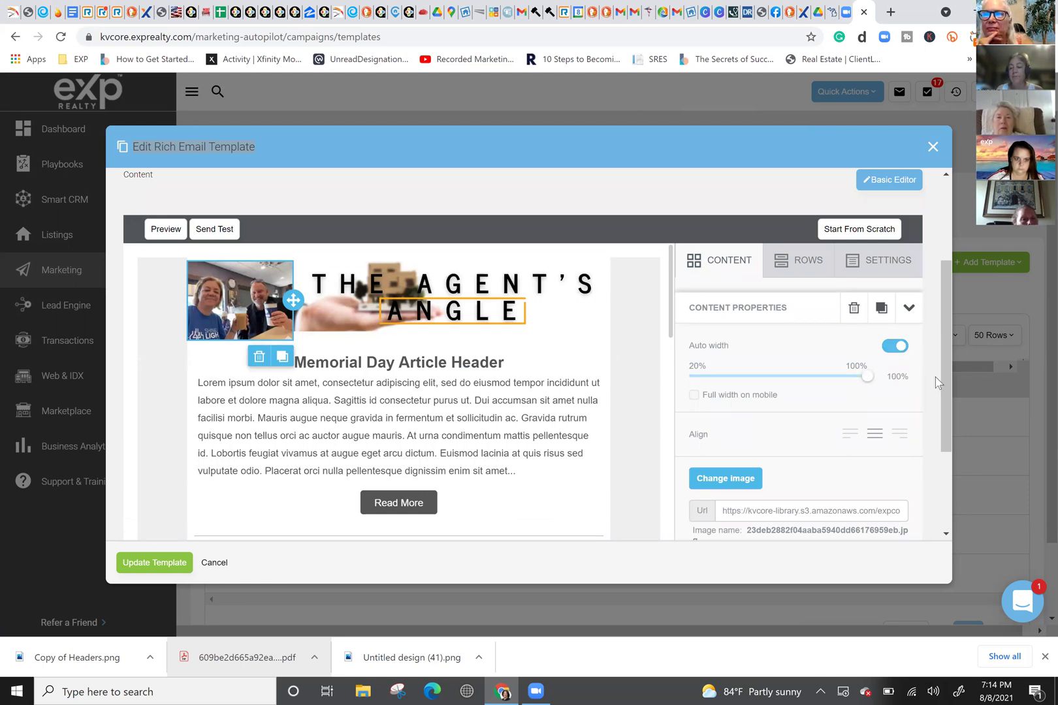
{"action": "left_click_drag", "start_coordinate": [866, 372], "coordinate": [849, 372]}
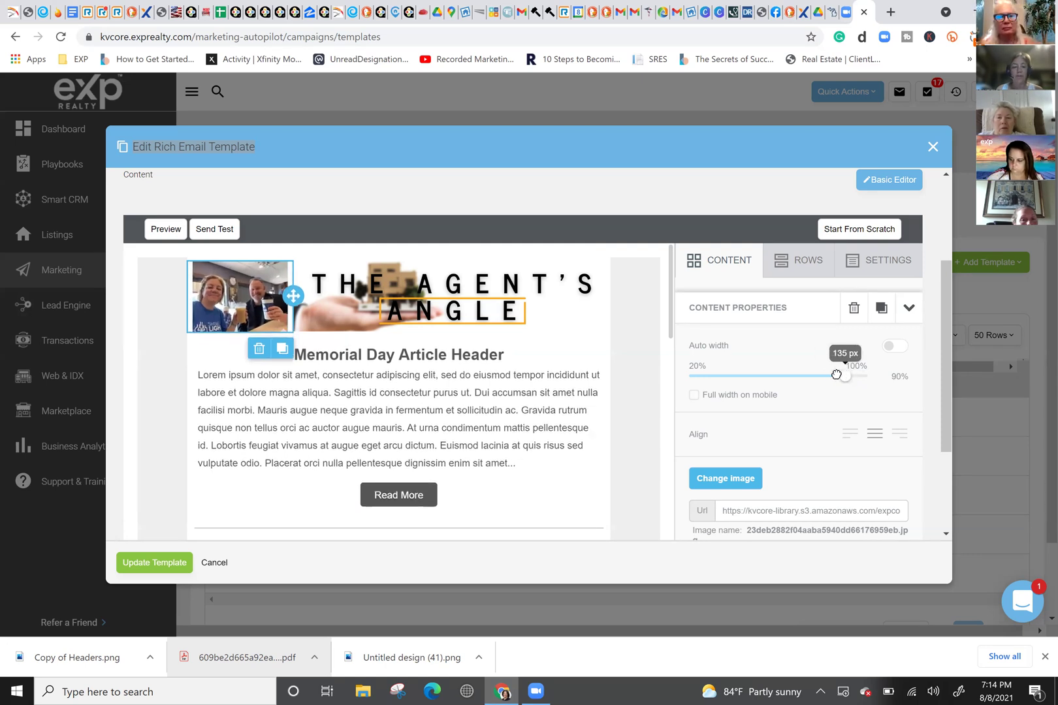
{"action": "left_click", "coordinate": [837, 374]}
{"action": "left_click_drag", "start_coordinate": [838, 374], "coordinate": [842, 374]}
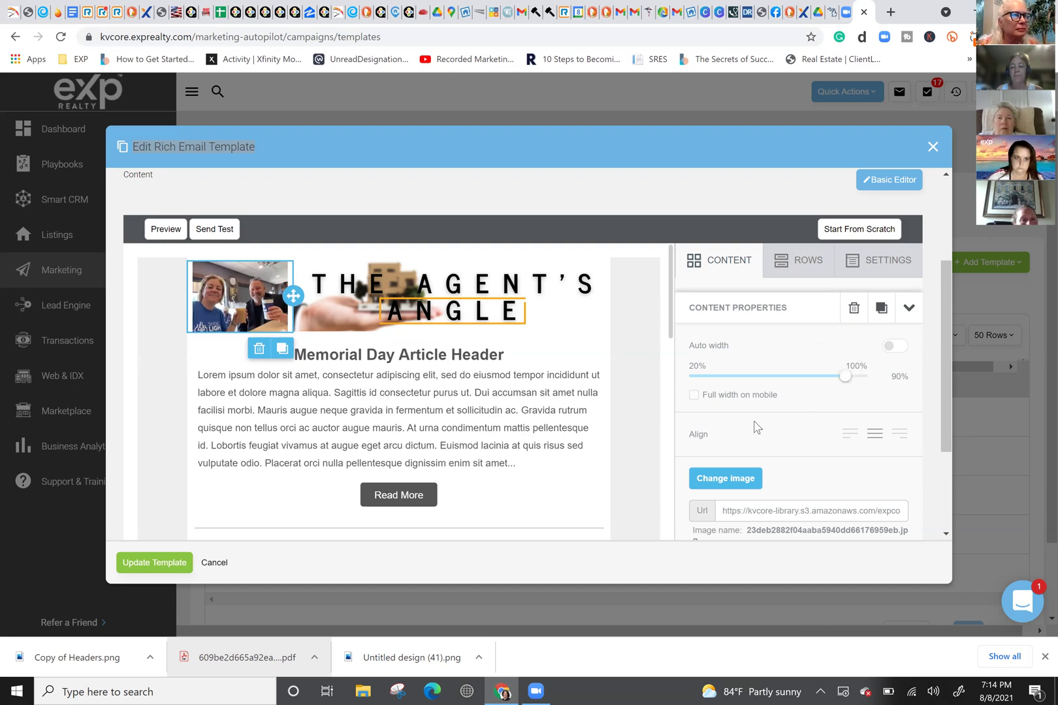
{"action": "scroll", "coordinate": [756, 428], "scroll_direction": "down", "scroll_amount": 3}
{"action": "scroll", "coordinate": [756, 427], "scroll_direction": "down", "scroll_amount": 1}
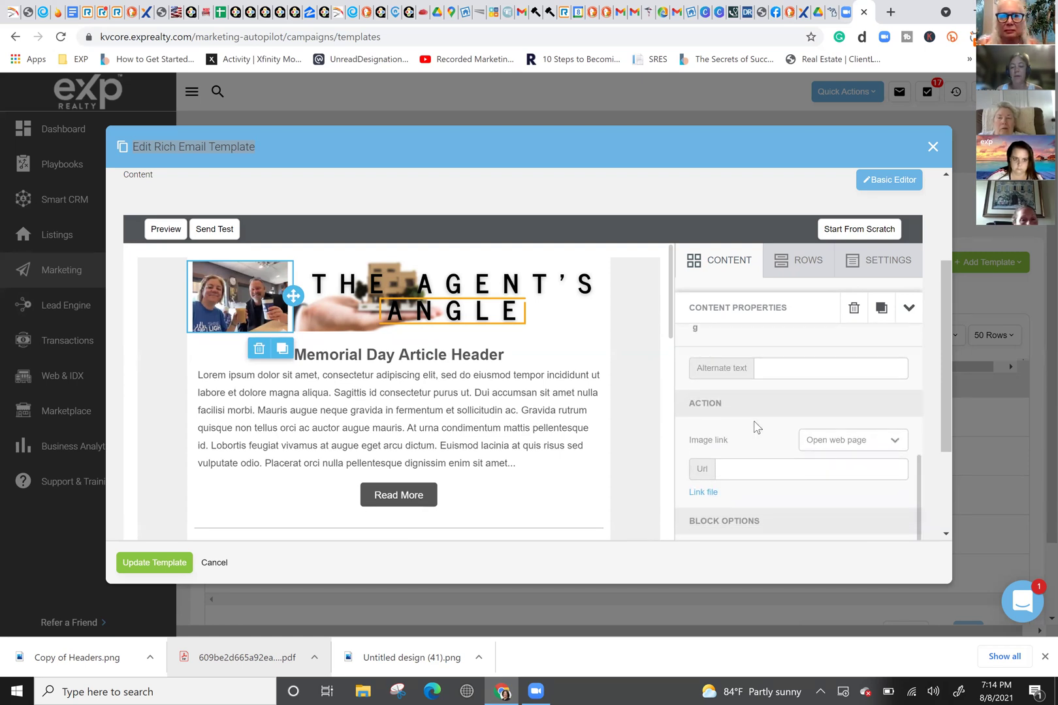
{"action": "scroll", "coordinate": [757, 427], "scroll_direction": "up", "scroll_amount": 4}
{"action": "scroll", "coordinate": [449, 418], "scroll_direction": "up", "scroll_amount": 3}
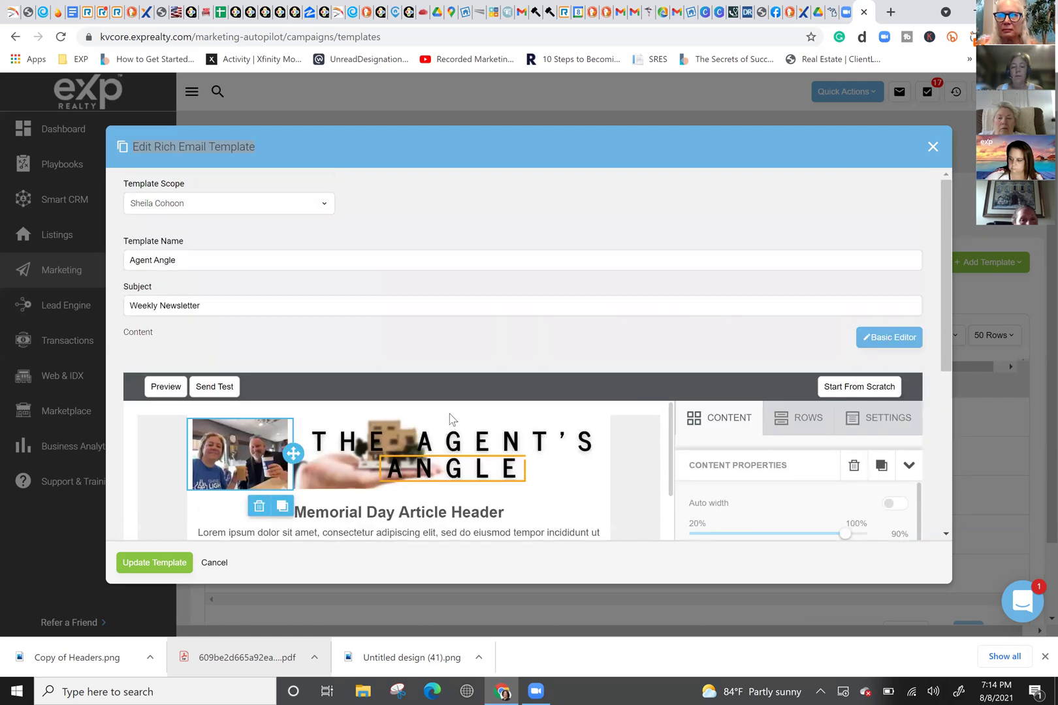
{"action": "scroll", "coordinate": [447, 432], "scroll_direction": "down", "scroll_amount": 3}
{"action": "scroll", "coordinate": [449, 434], "scroll_direction": "up", "scroll_amount": 3}
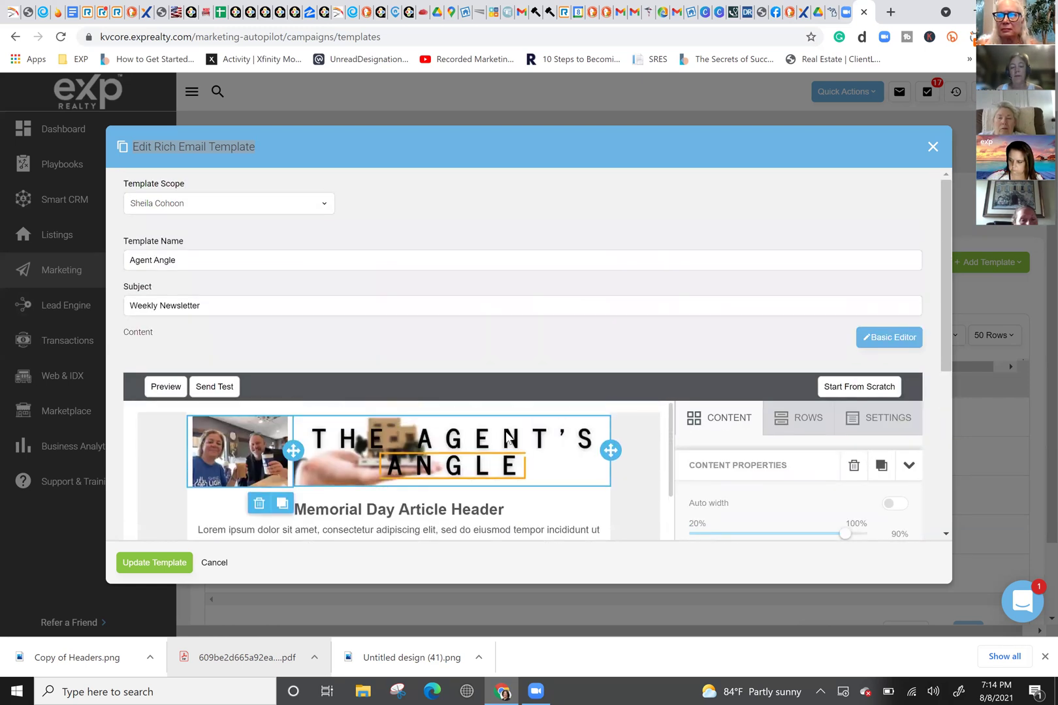
{"action": "scroll", "coordinate": [842, 309], "scroll_direction": "down", "scroll_amount": 3}
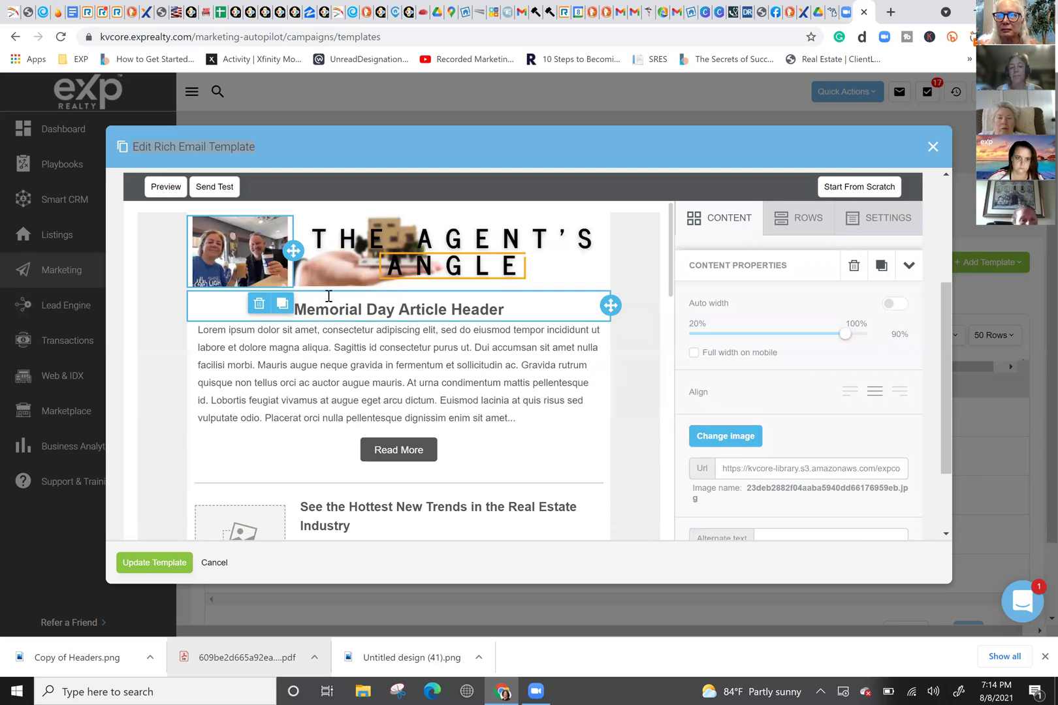
Step: Highlight the whole Lorem ipsum paragraph under the Memorial Day Article Header
{"action": "left_click", "coordinate": [359, 350]}
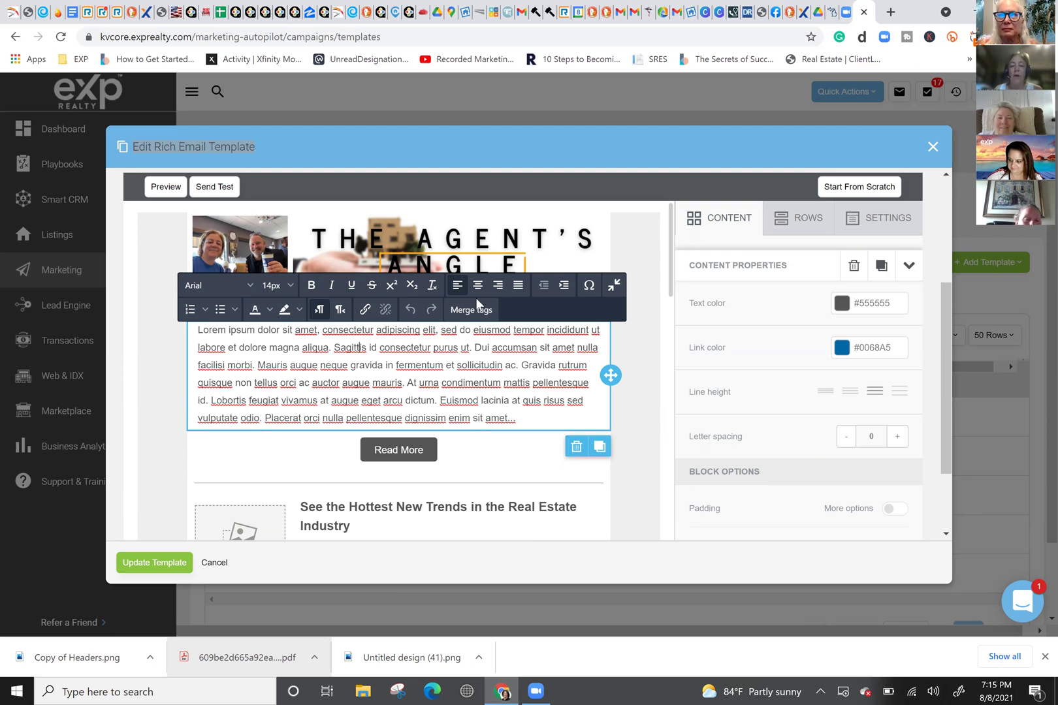
{"action": "left_click_drag", "start_coordinate": [516, 419], "coordinate": [195, 330]}
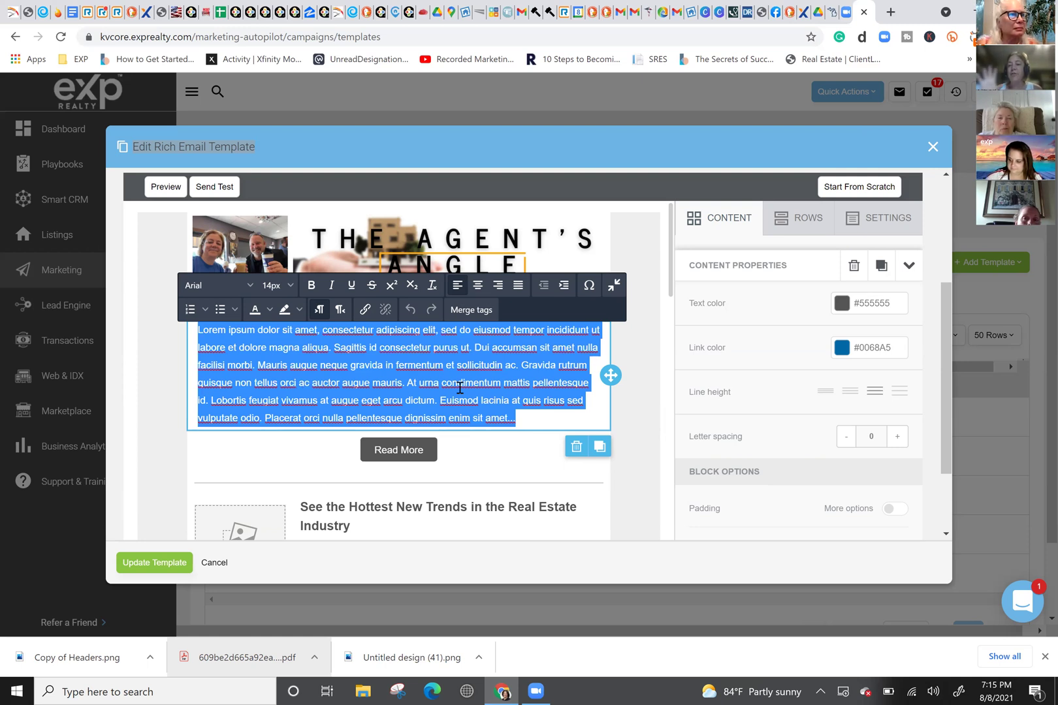
{"action": "left_click", "coordinate": [201, 95]}
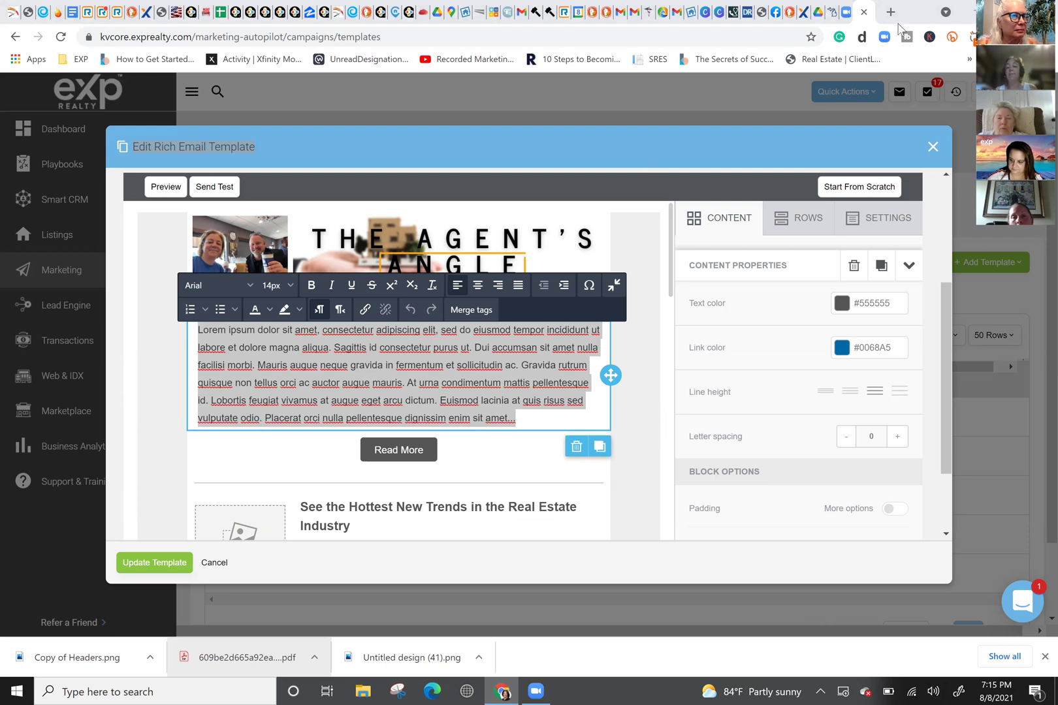
{"action": "left_click", "coordinate": [881, 15]}
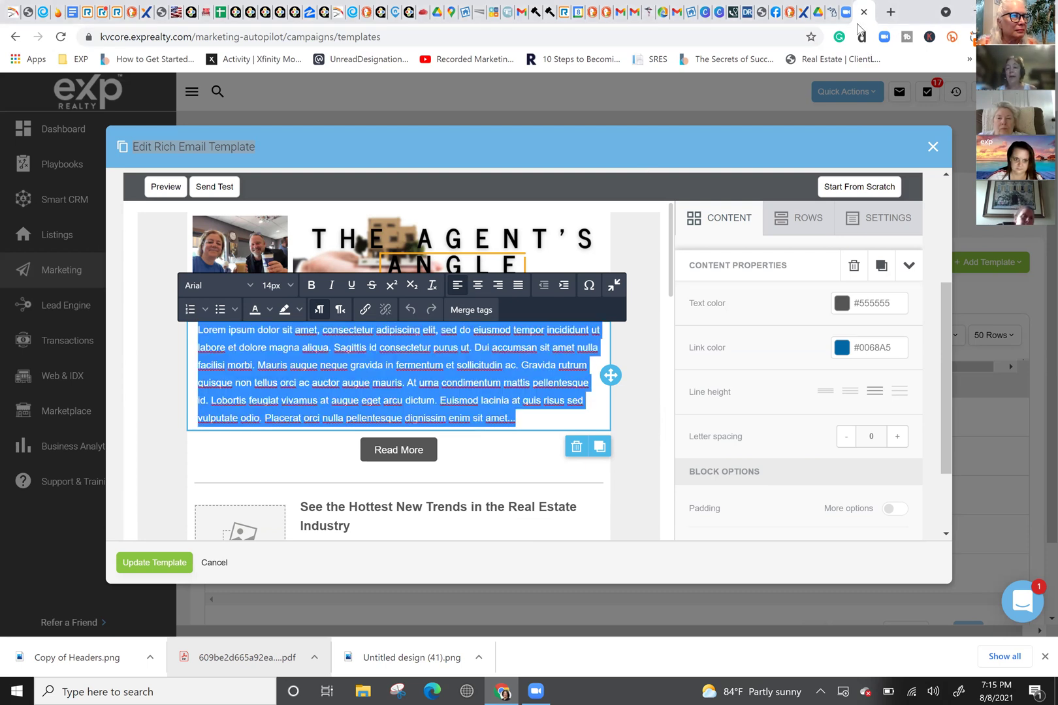
Step: Load the KCM article '3 Powerful Reasons to Buy a Home Now' in a new tab and scroll to '1. Affordability'
{"action": "left_click", "coordinate": [890, 13]}
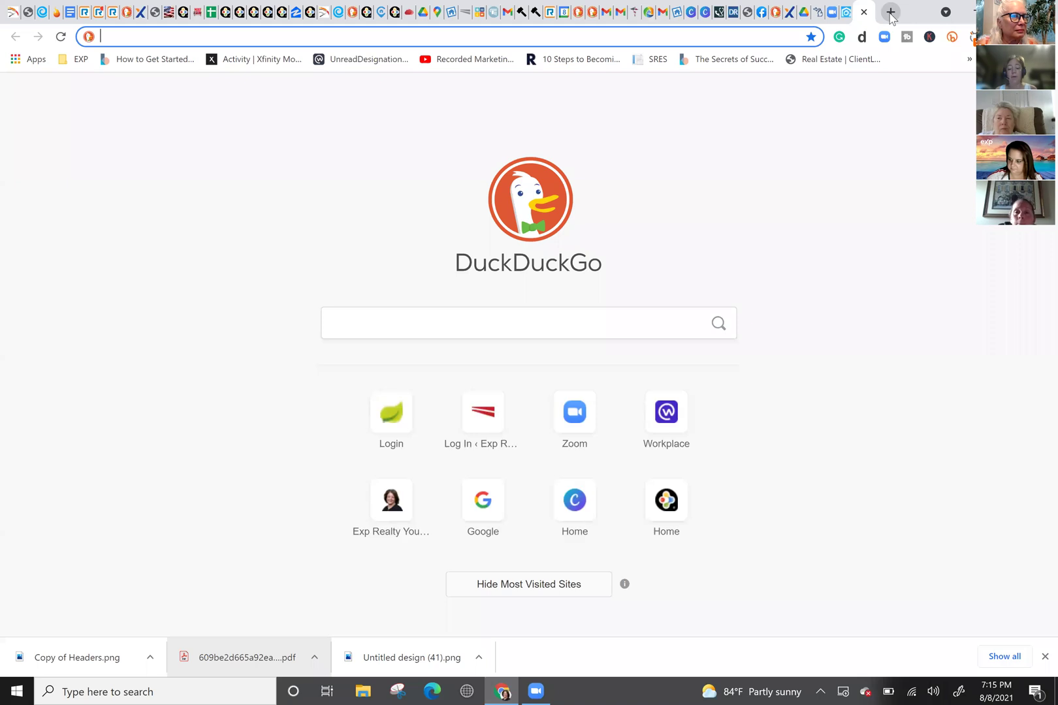
{"action": "type", "text": "keep"}
{"action": "key", "text": "Right"}
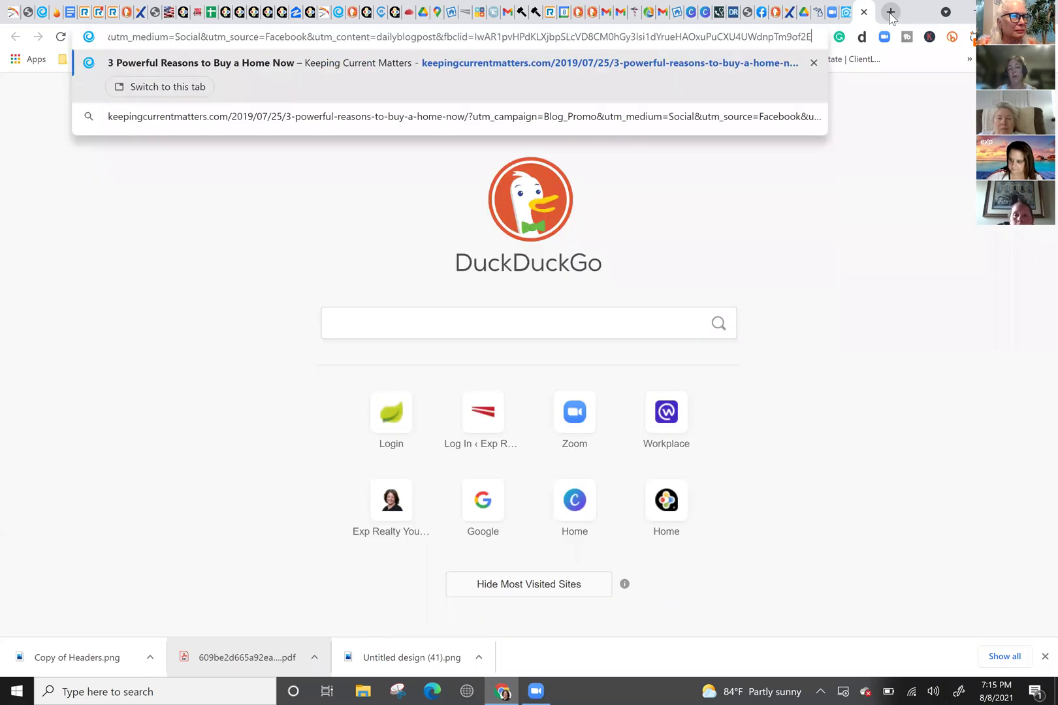
{"action": "key", "text": "Return"}
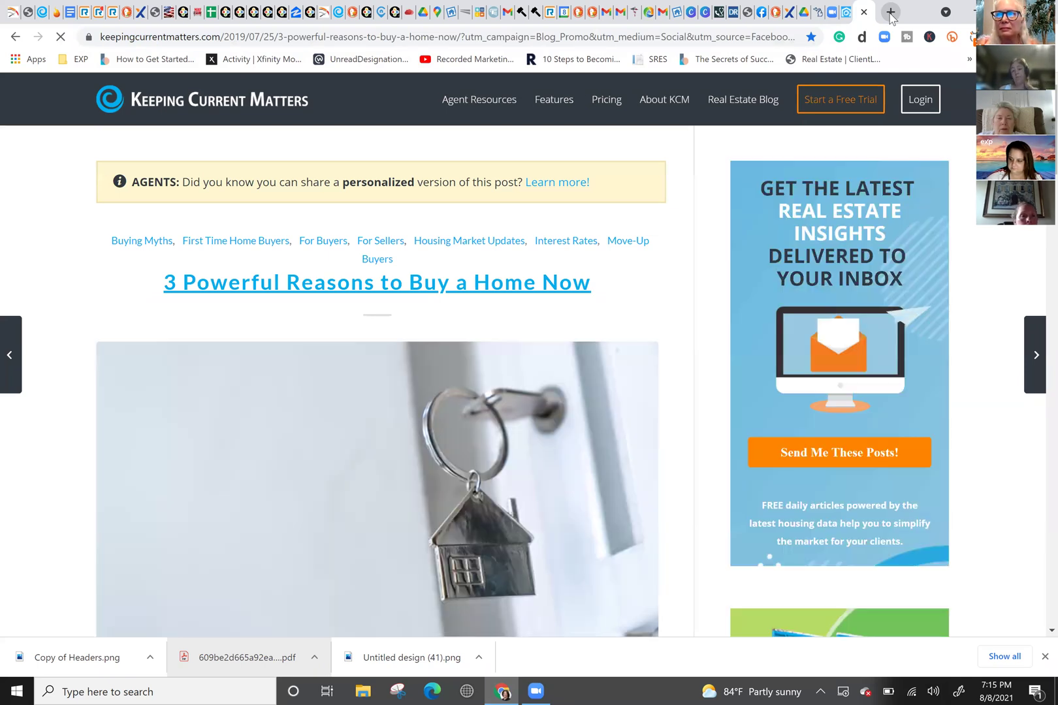
{"action": "scroll", "coordinate": [418, 287], "scroll_direction": "down", "scroll_amount": 4}
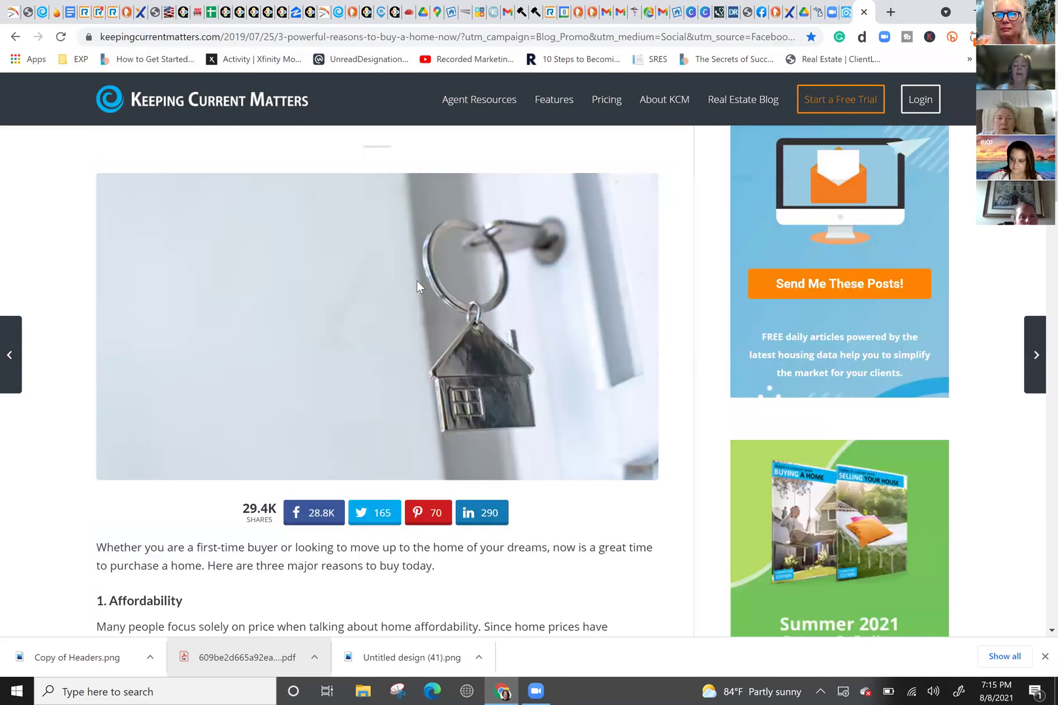
{"action": "scroll", "coordinate": [418, 287], "scroll_direction": "down", "scroll_amount": 3}
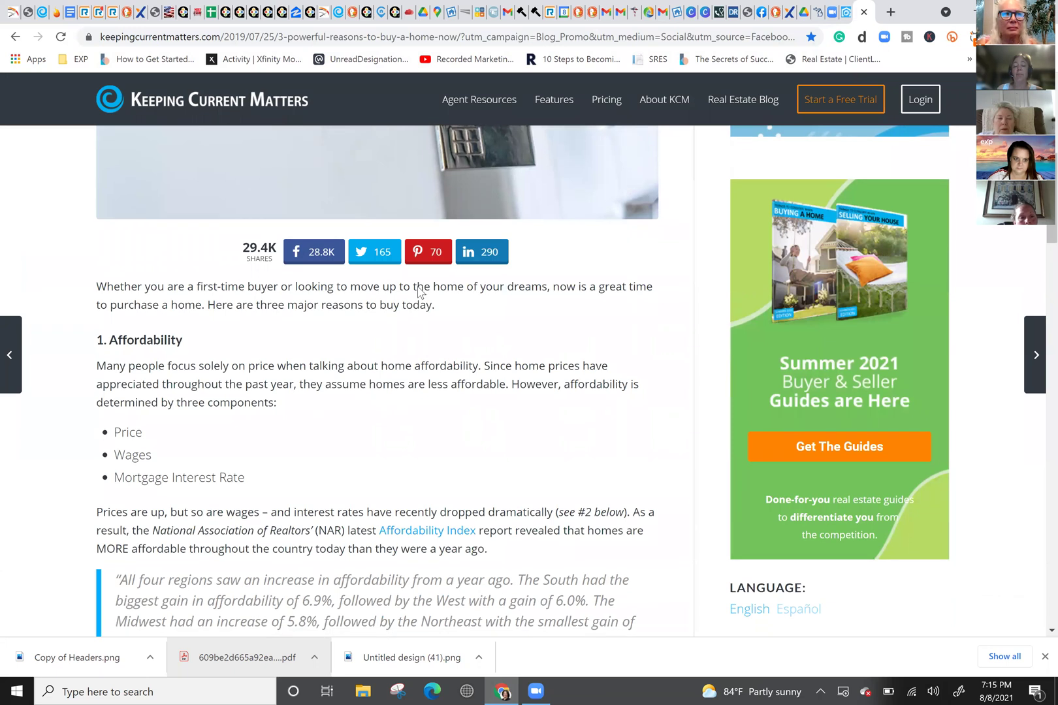
{"action": "scroll", "coordinate": [418, 287], "scroll_direction": "down", "scroll_amount": 3}
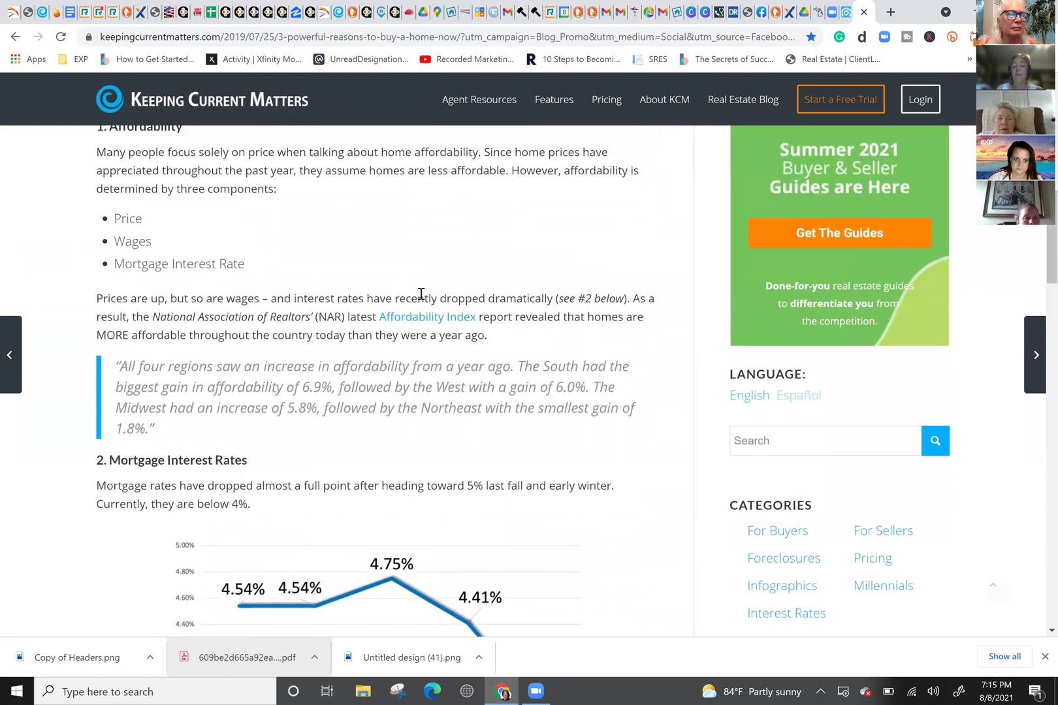
{"action": "scroll", "coordinate": [420, 295], "scroll_direction": "up", "scroll_amount": 4}
{"action": "scroll", "coordinate": [421, 295], "scroll_direction": "up", "scroll_amount": 7}
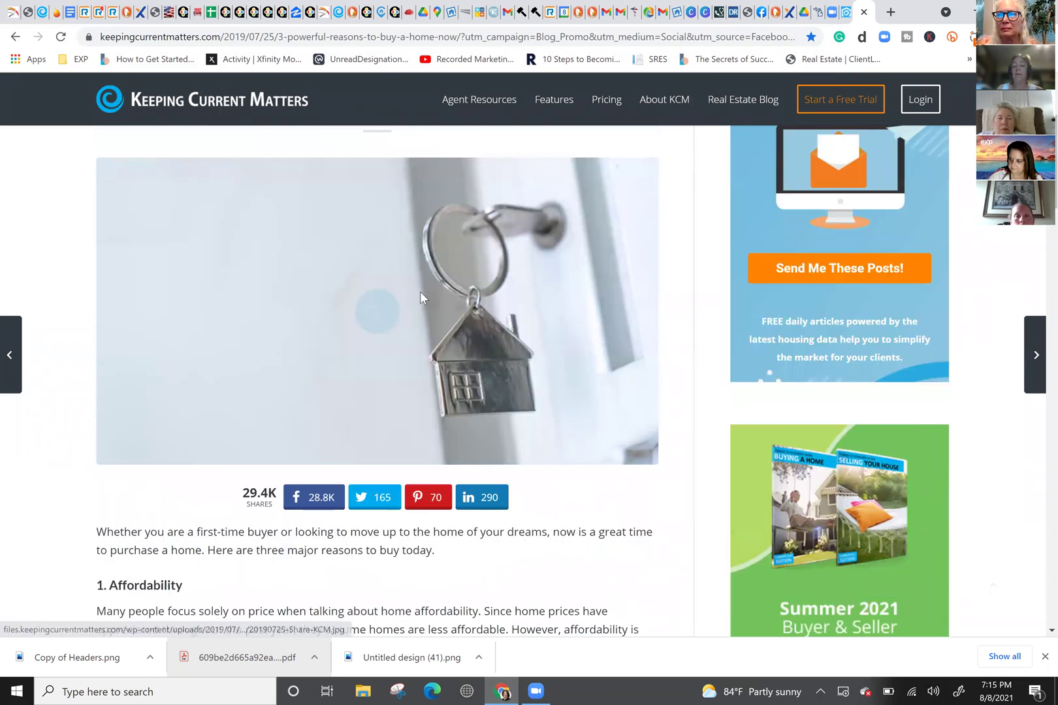
{"action": "scroll", "coordinate": [421, 298], "scroll_direction": "down", "scroll_amount": 4}
{"action": "scroll", "coordinate": [422, 294], "scroll_direction": "down", "scroll_amount": 3}
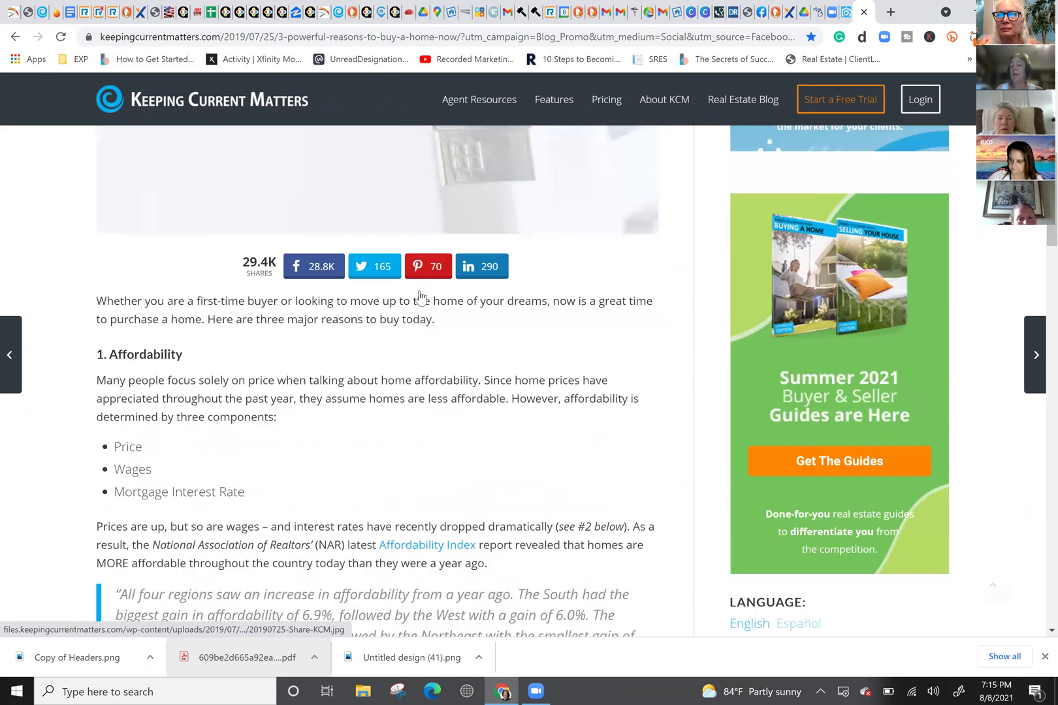
{"action": "scroll", "coordinate": [420, 288], "scroll_direction": "down", "scroll_amount": 3}
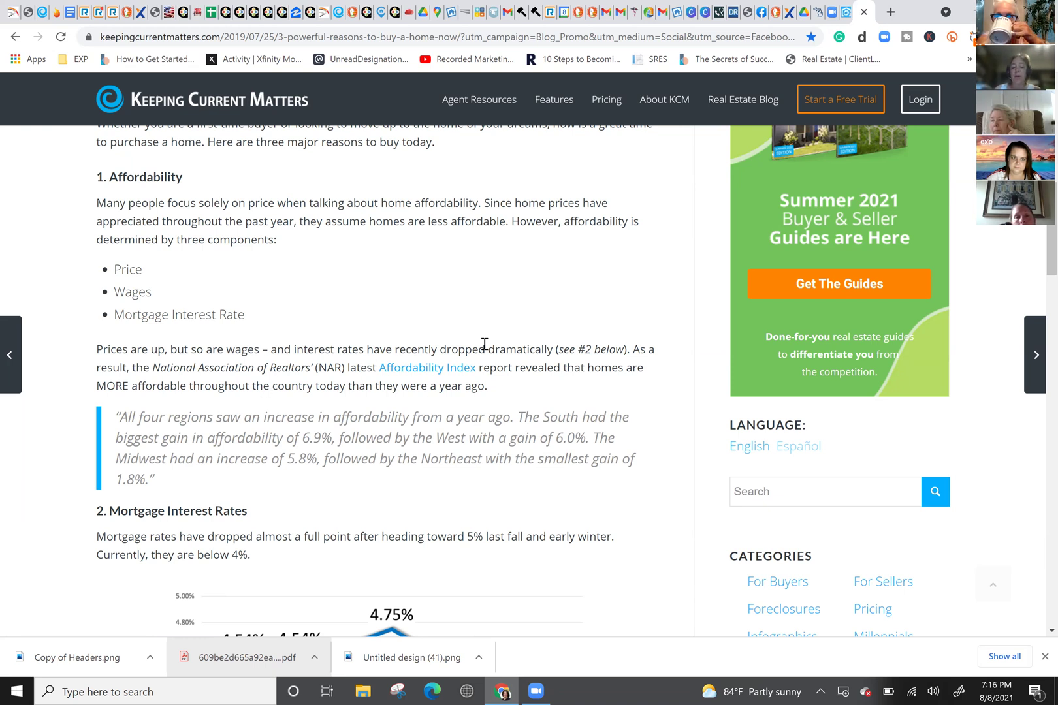
Step: Search DuckDuckGo for 'breakthrough broker' and open the breakthroughbroker.com result
{"action": "left_click", "coordinate": [891, 12]}
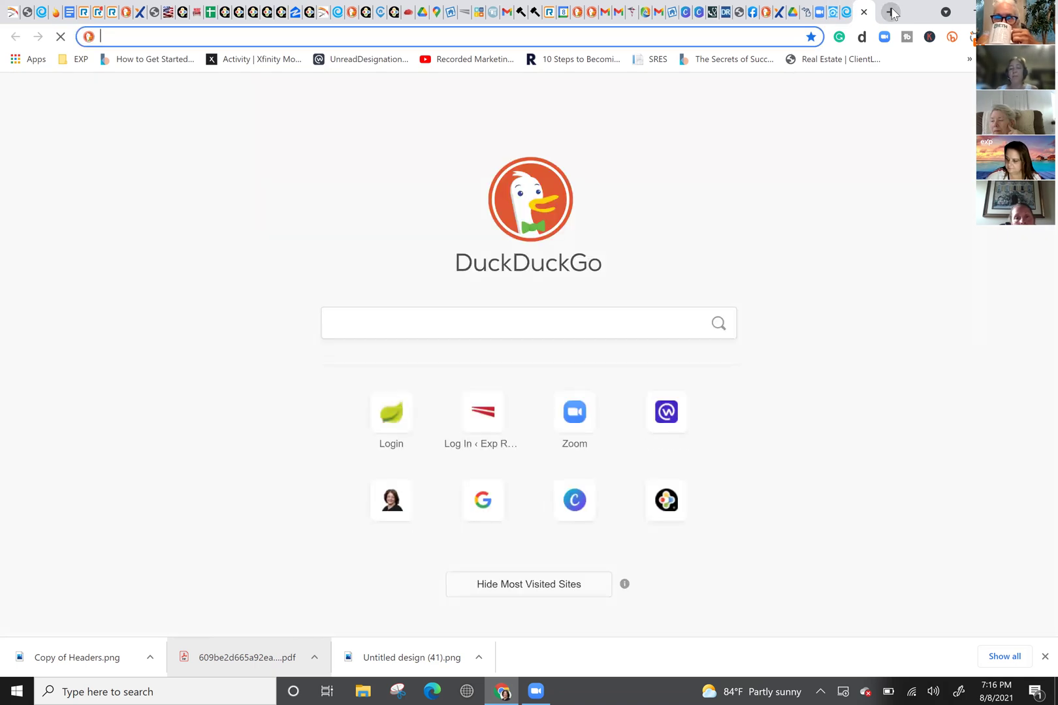
{"action": "type", "text": "breat"}
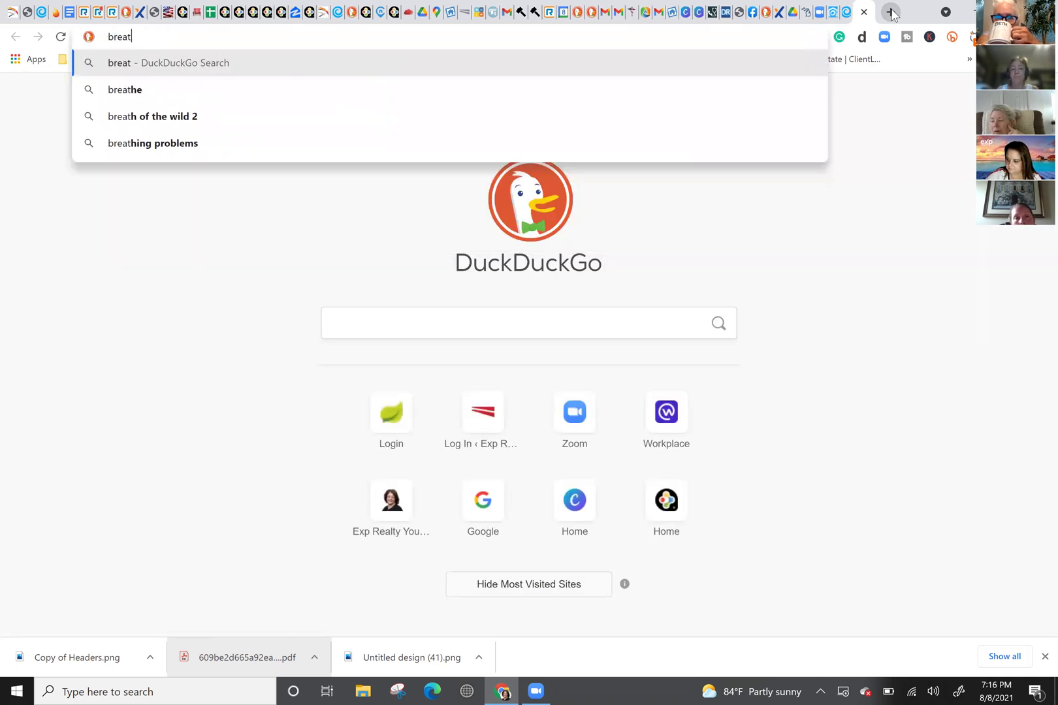
{"action": "key", "text": "BackSpace"}
{"action": "type", "text": "kthroug"}
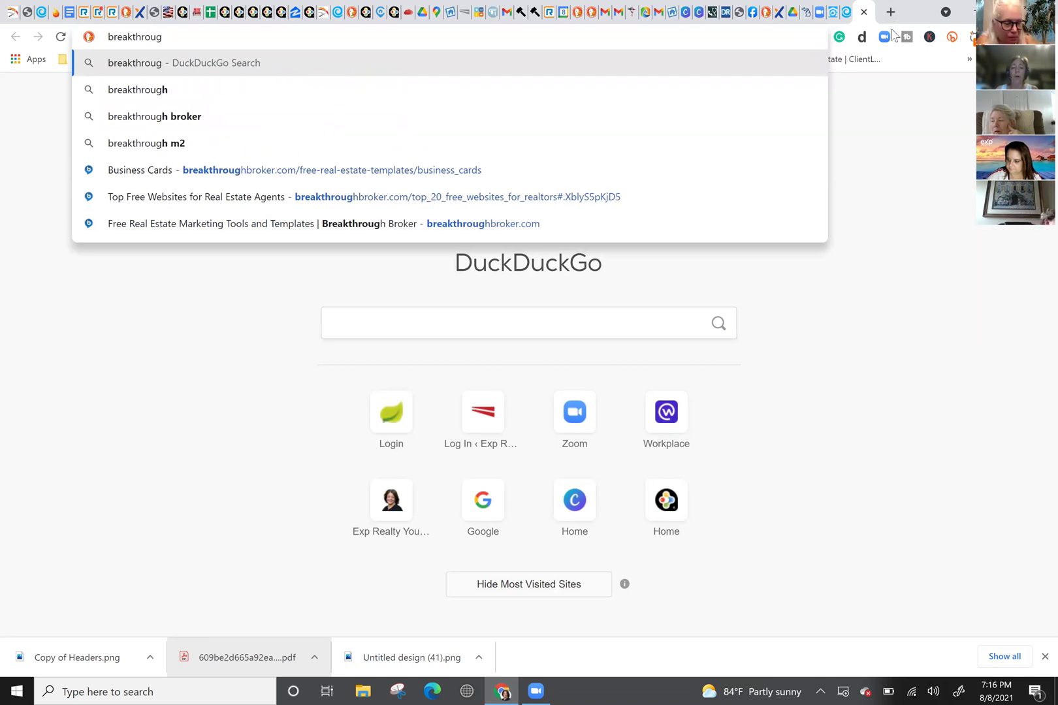
{"action": "key", "text": "Down"}
{"action": "key", "text": "Down"}
{"action": "key", "text": "Return"}
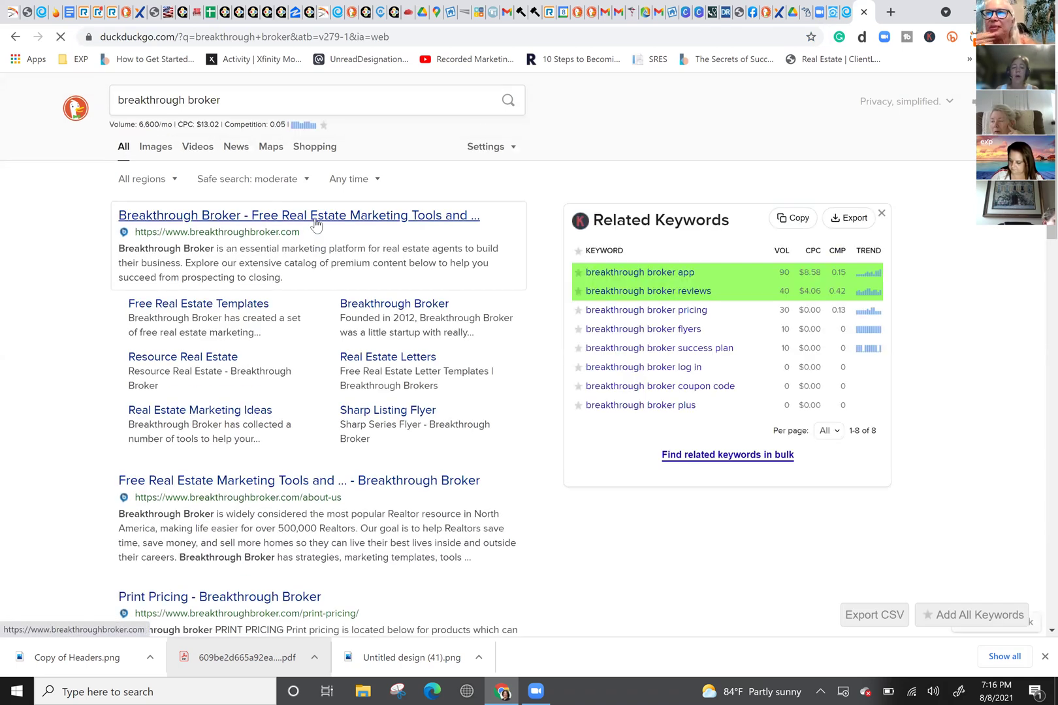
{"action": "left_click", "coordinate": [314, 221]}
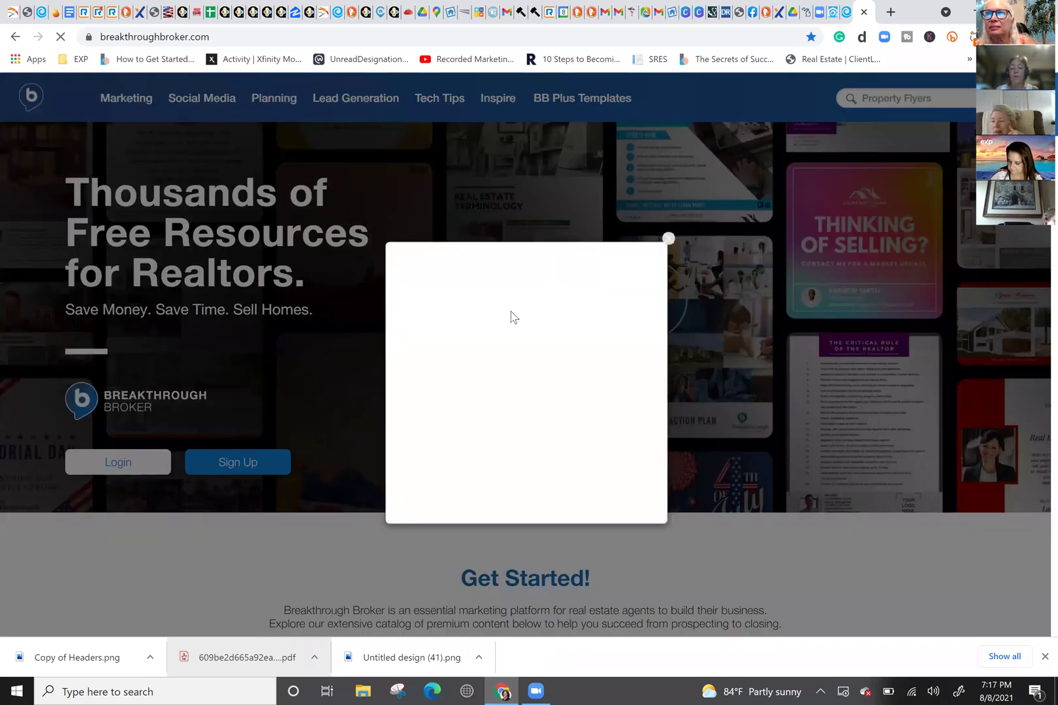
Step: Dismiss the blank homepage popup and scroll to the Lead Generation, Tech Tips and Inspire categories
{"action": "scroll", "coordinate": [600, 285], "scroll_direction": "down", "scroll_amount": 10}
{"action": "left_click", "coordinate": [669, 240]}
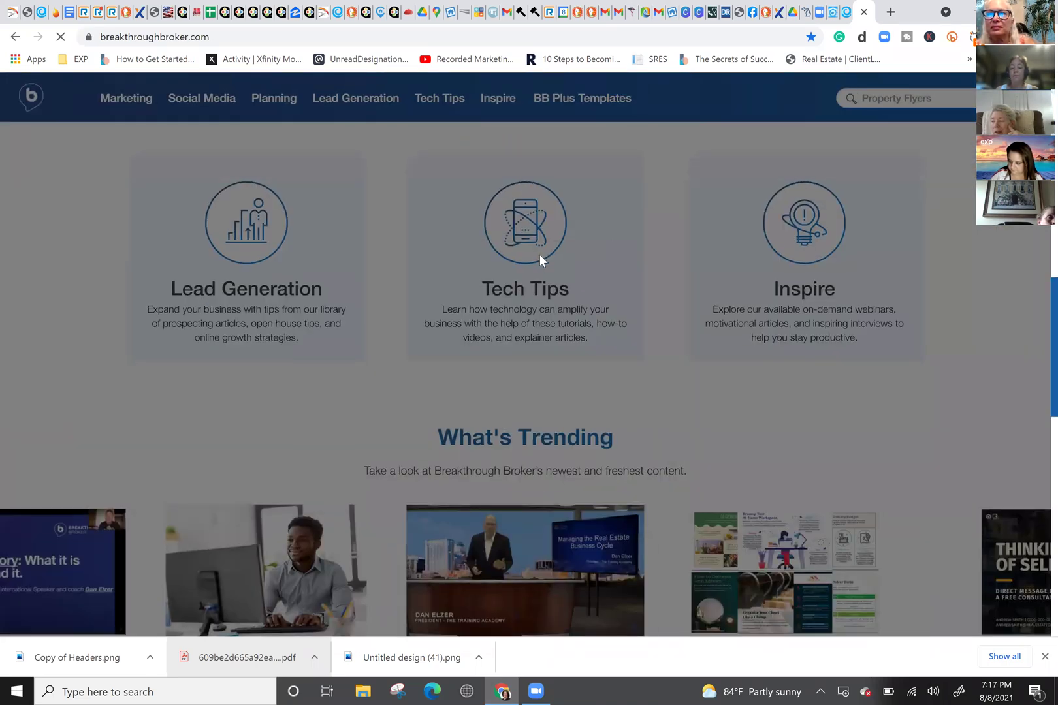
{"action": "scroll", "coordinate": [540, 254], "scroll_direction": "up", "scroll_amount": 5}
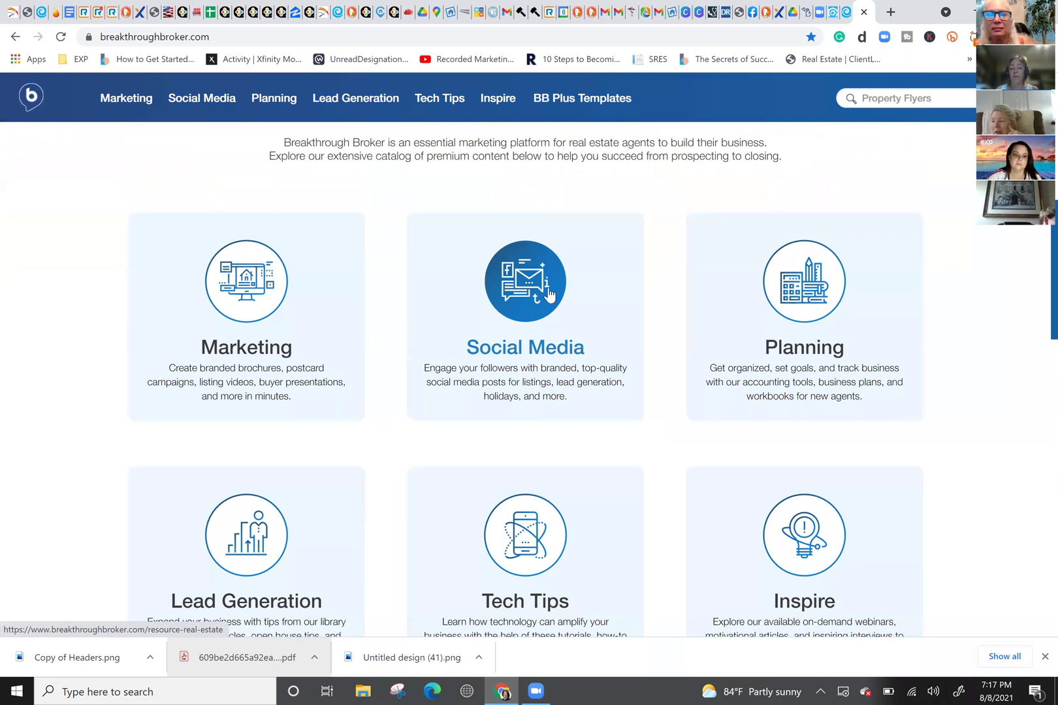
{"action": "scroll", "coordinate": [548, 297], "scroll_direction": "down", "scroll_amount": 4}
{"action": "scroll", "coordinate": [548, 298], "scroll_direction": "down", "scroll_amount": 2}
{"action": "scroll", "coordinate": [549, 295], "scroll_direction": "up", "scroll_amount": 3}
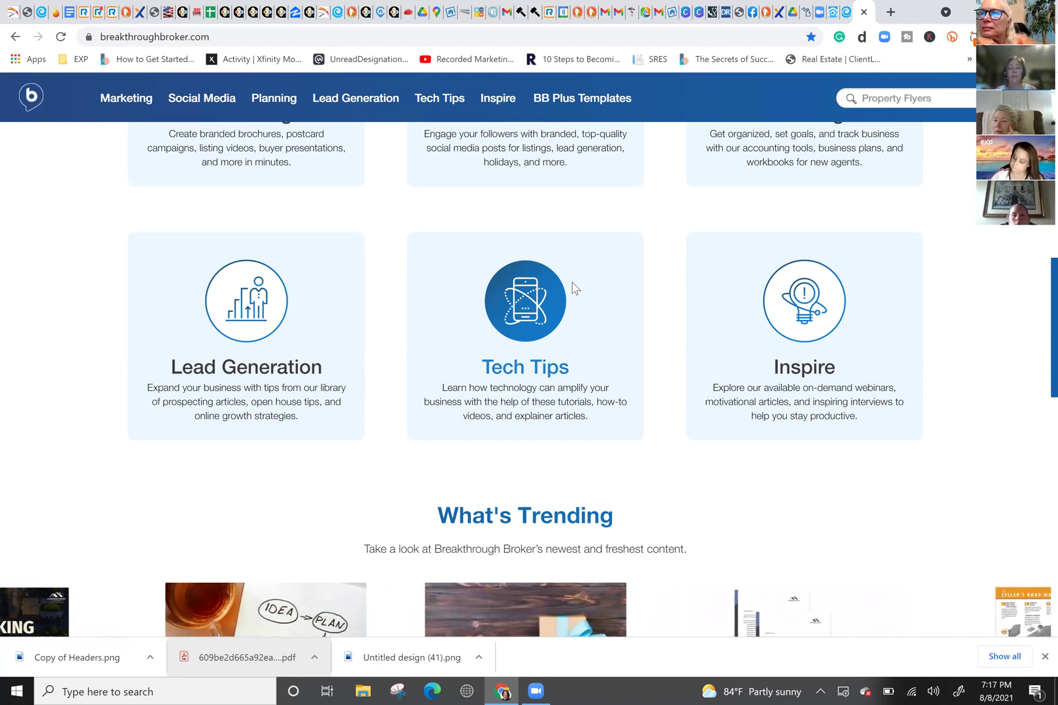
{"action": "mouse_move", "coordinate": [403, 118]}
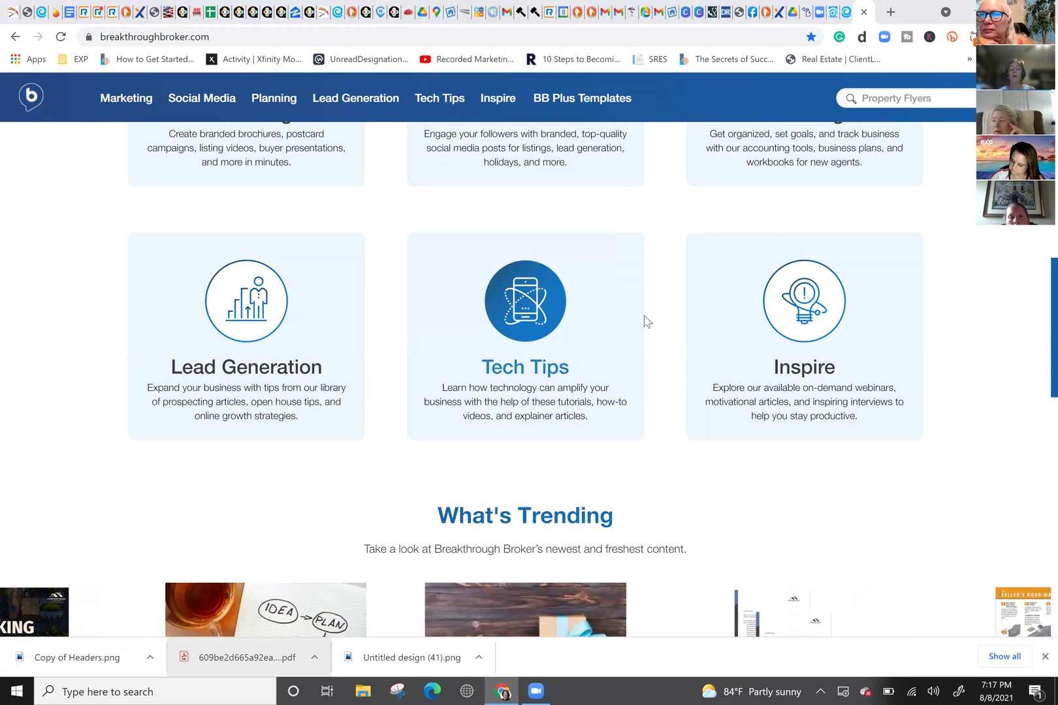
Step: Scroll to the What's Trending carousel, then return to the Keeping Current Matters tab
{"action": "scroll", "coordinate": [555, 480], "scroll_direction": "down", "scroll_amount": 4}
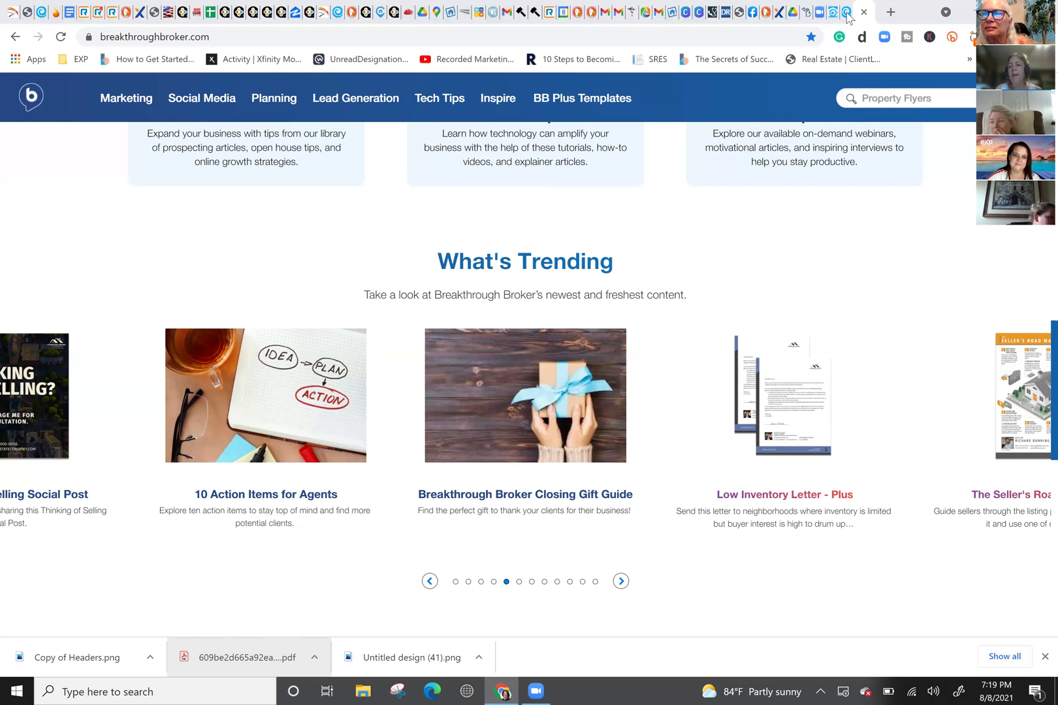
{"action": "key", "text": "ctrl+shift+Tab"}
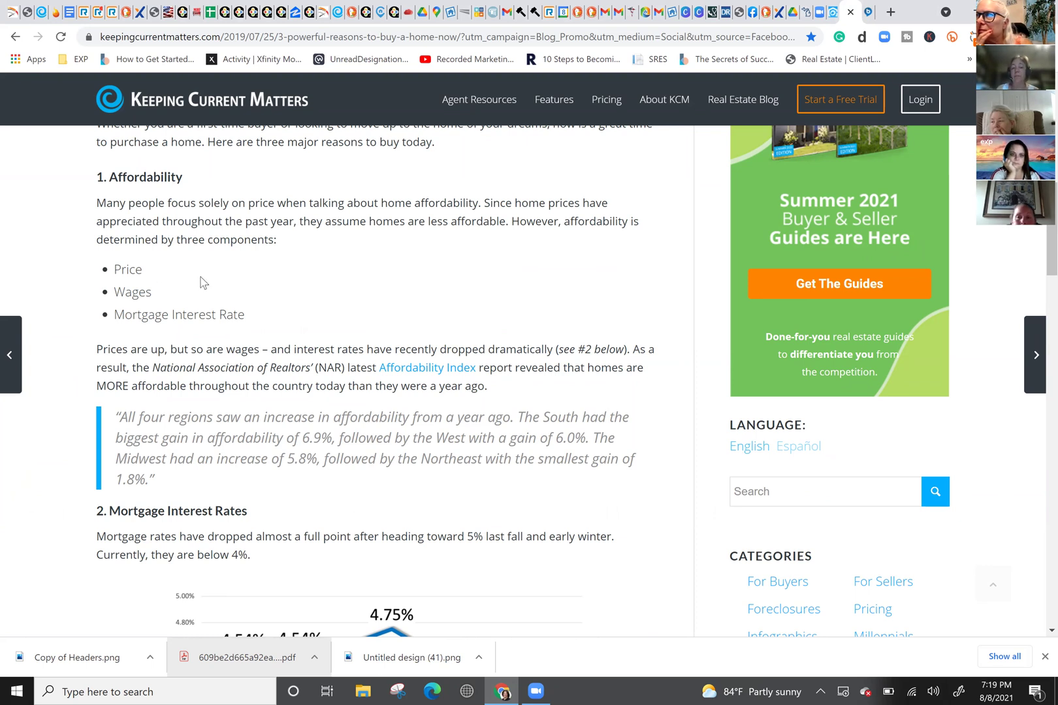
Step: Close the newsletter popup and open the member login with the saved credentials autofilled
{"action": "scroll", "coordinate": [202, 282], "scroll_direction": "up", "scroll_amount": 2}
{"action": "scroll", "coordinate": [195, 284], "scroll_direction": "down", "scroll_amount": 2}
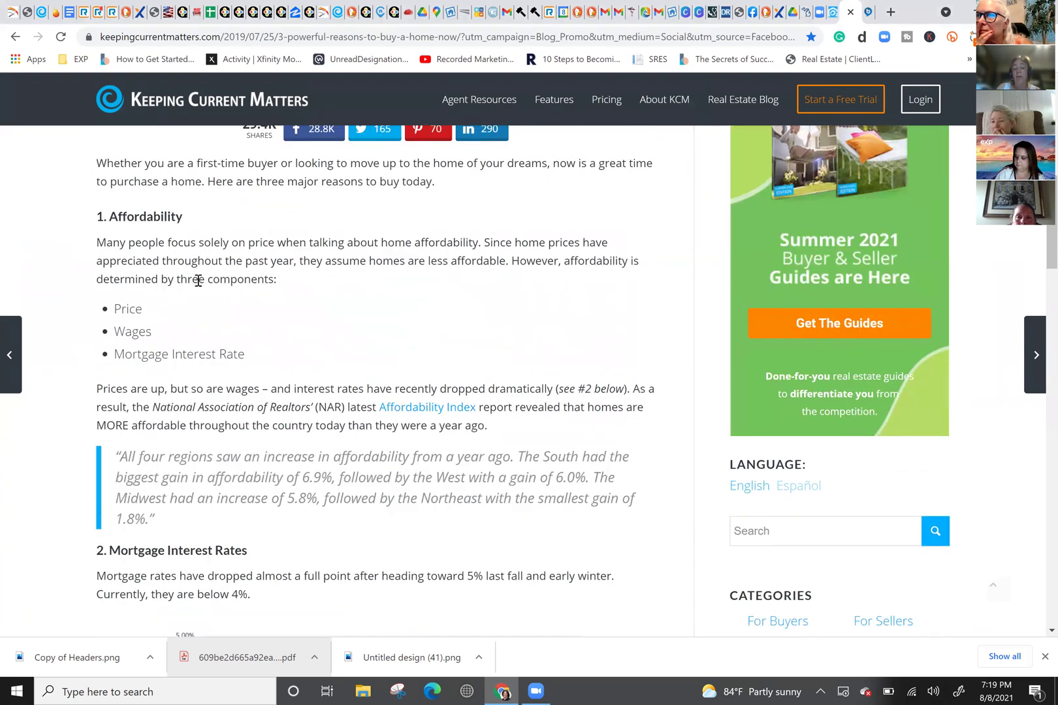
{"action": "scroll", "coordinate": [192, 284], "scroll_direction": "down", "scroll_amount": 5}
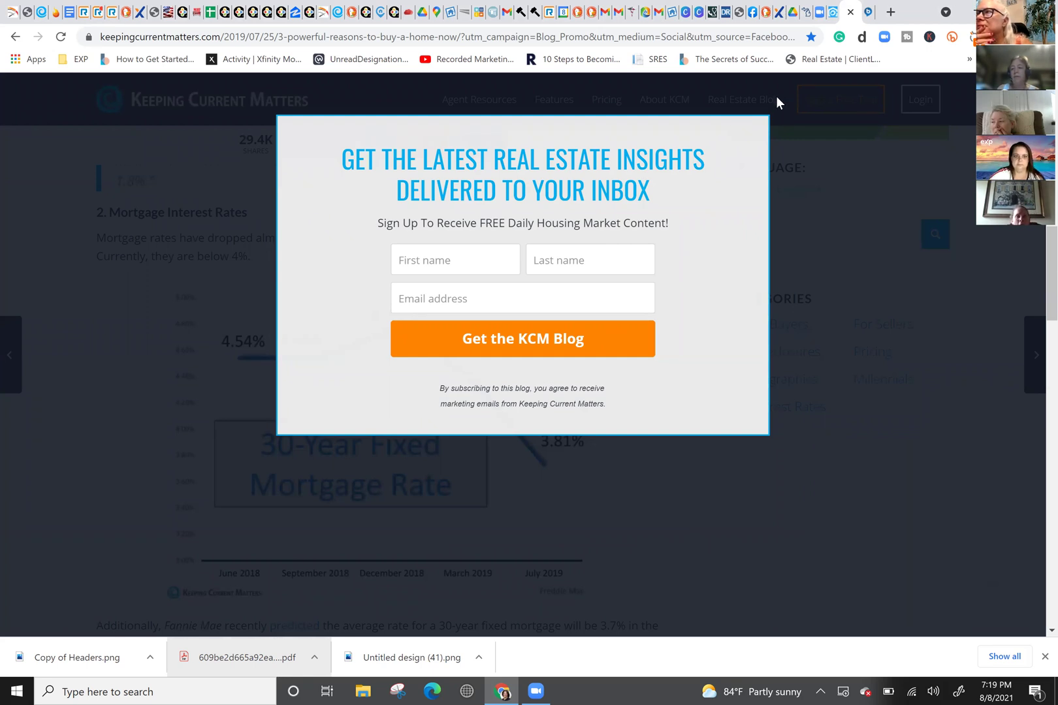
{"action": "left_click", "coordinate": [855, 104]}
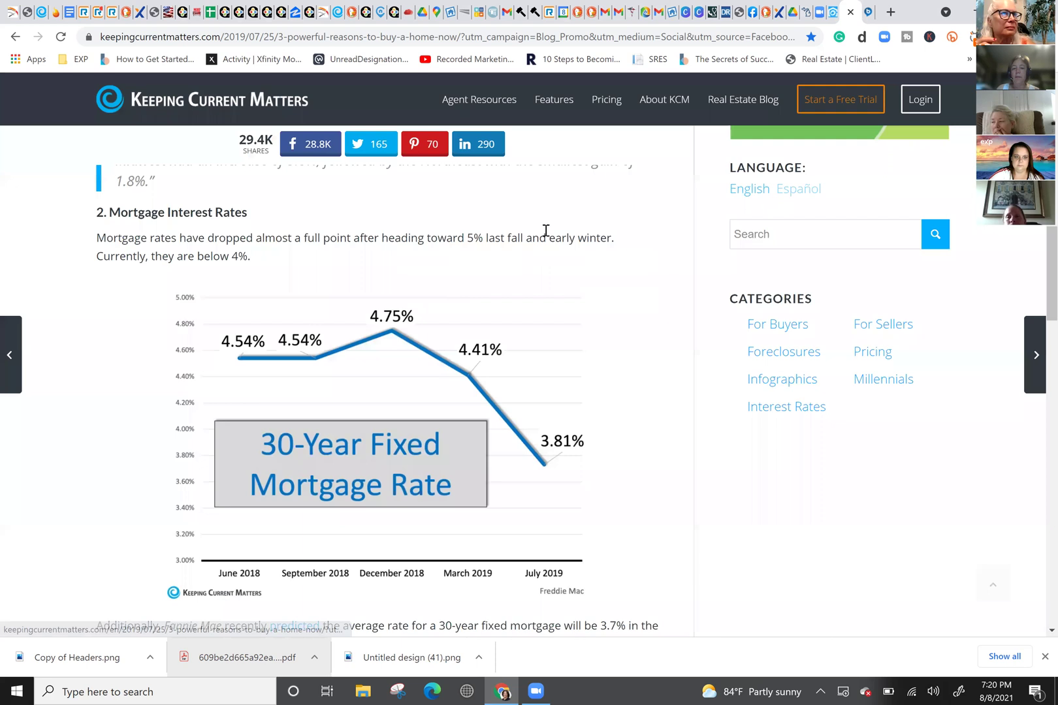
{"action": "left_click", "coordinate": [919, 105]}
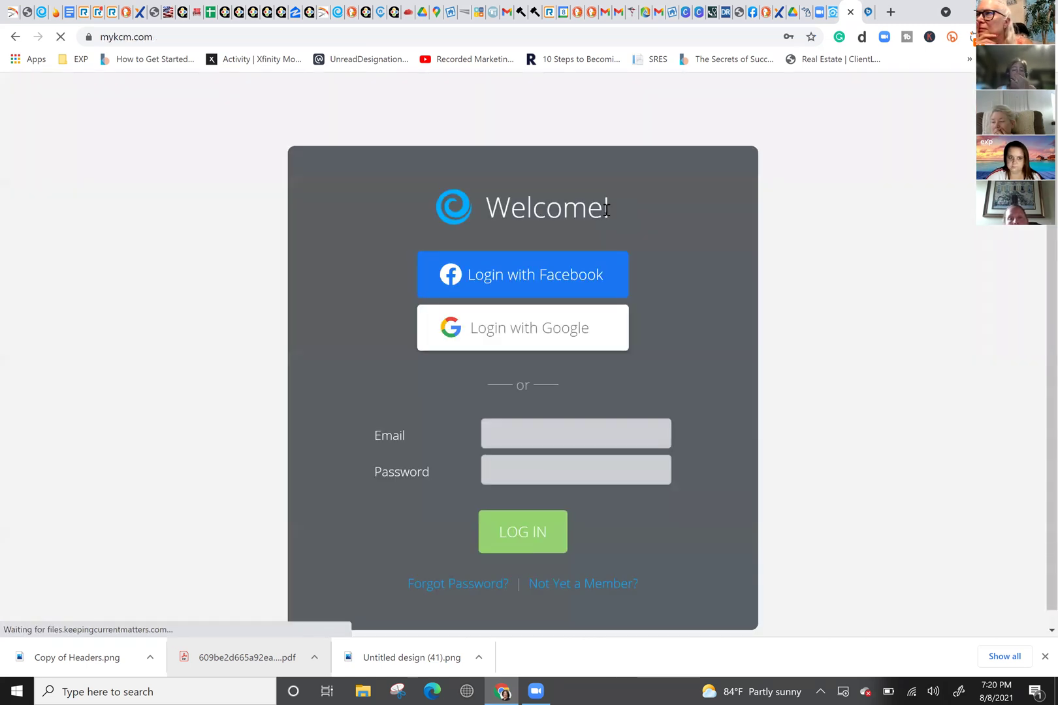
{"action": "left_click", "coordinate": [511, 530]}
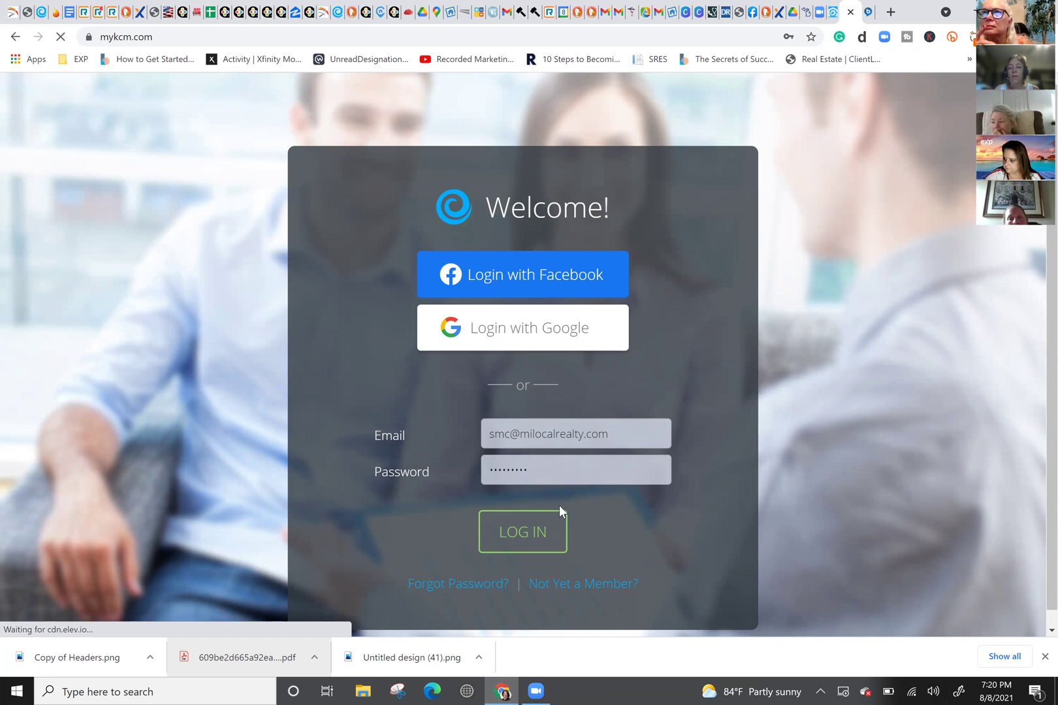
Step: Log in to the member dashboard and open the newest infographic post
{"action": "left_click", "coordinate": [550, 542]}
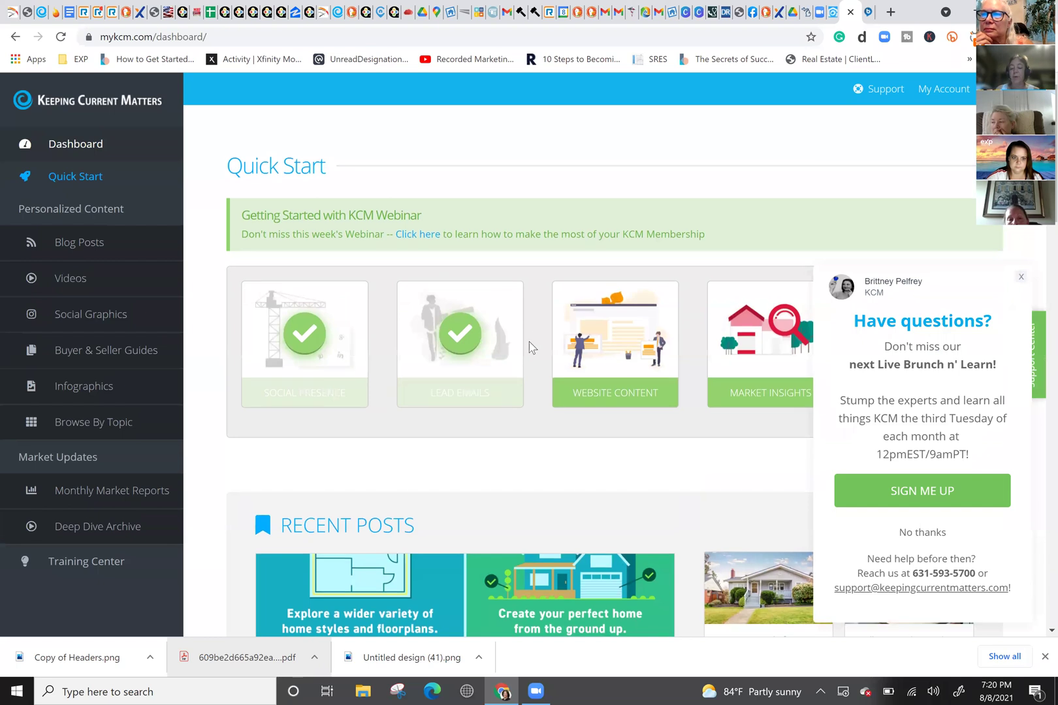
{"action": "scroll", "coordinate": [529, 342], "scroll_direction": "down", "scroll_amount": 3}
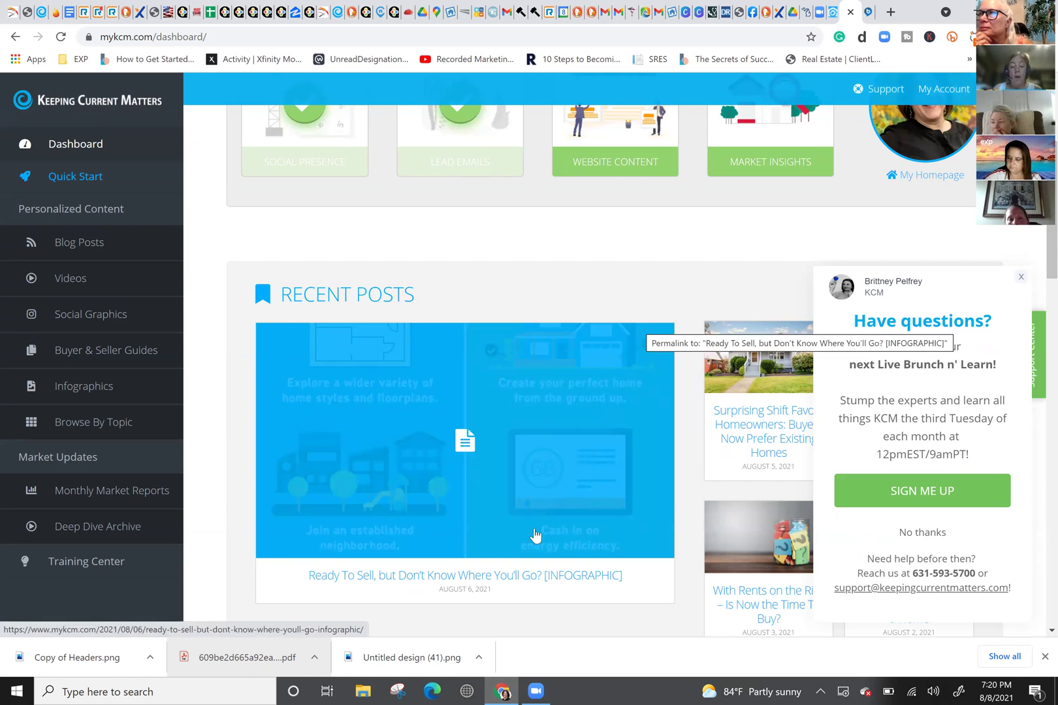
{"action": "left_click", "coordinate": [341, 577]}
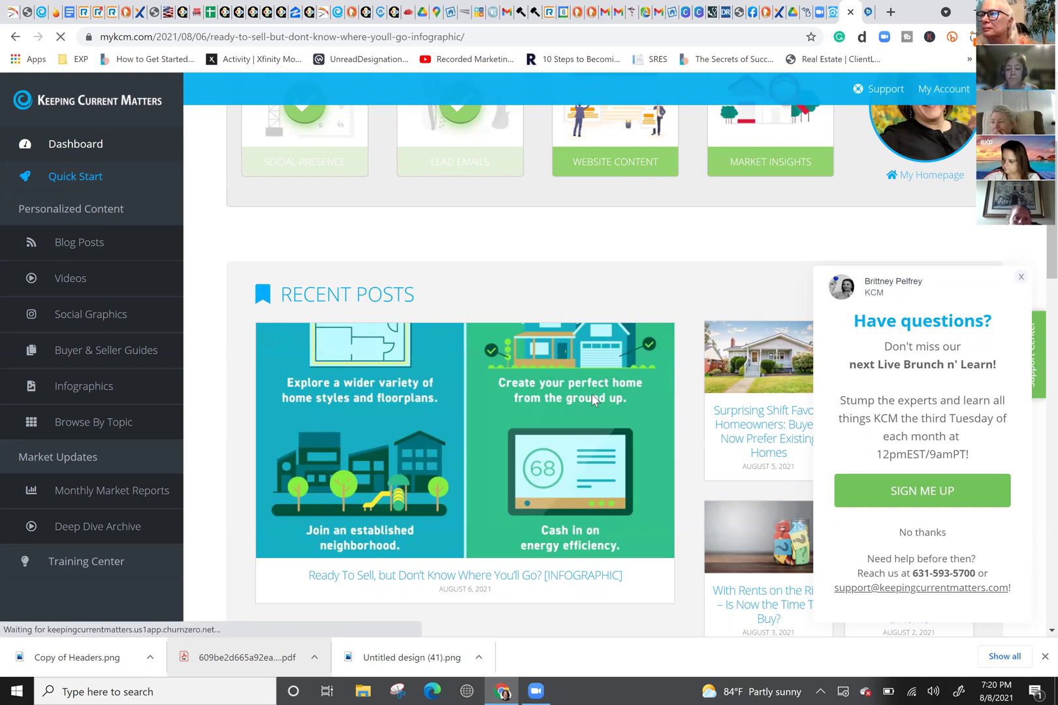
{"action": "scroll", "coordinate": [588, 378], "scroll_direction": "down", "scroll_amount": 8}
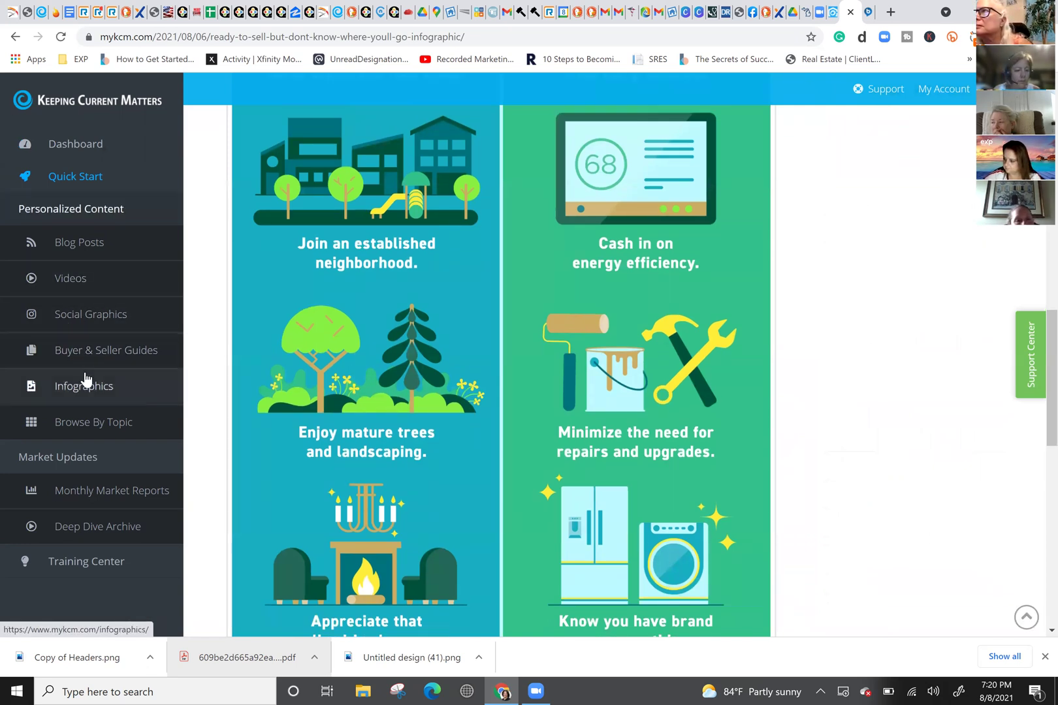
Step: Open the 'Surprising Shift Favors Homeowners' blog post, then return to kvCORE's CONTENT blocks
{"action": "left_click", "coordinate": [68, 247]}
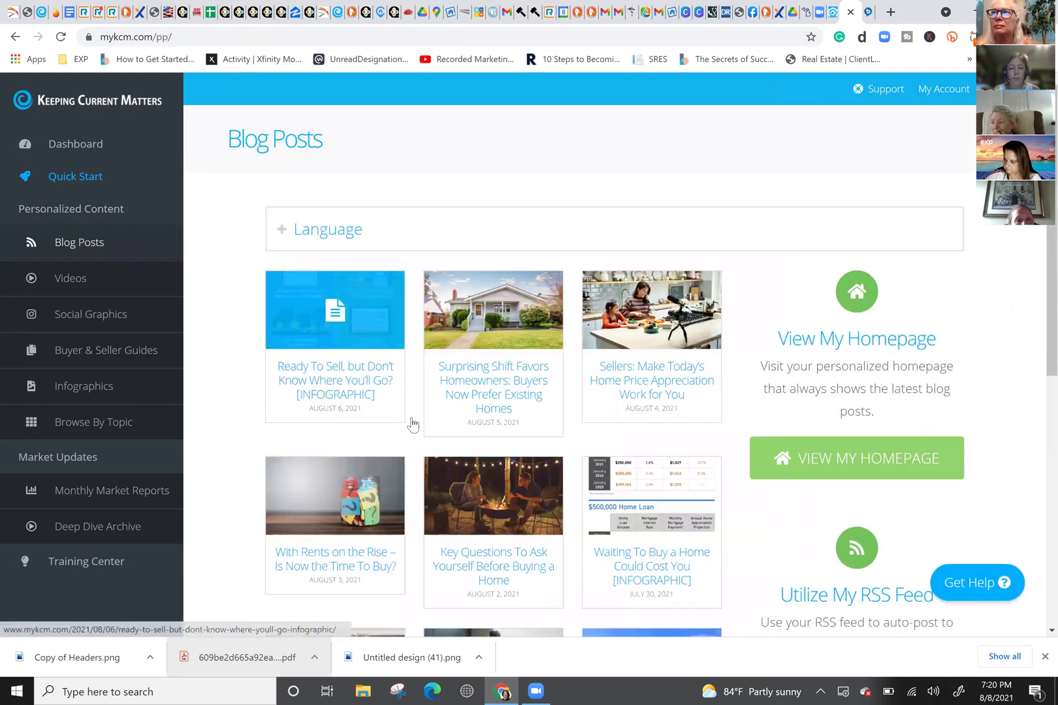
{"action": "left_click", "coordinate": [474, 386]}
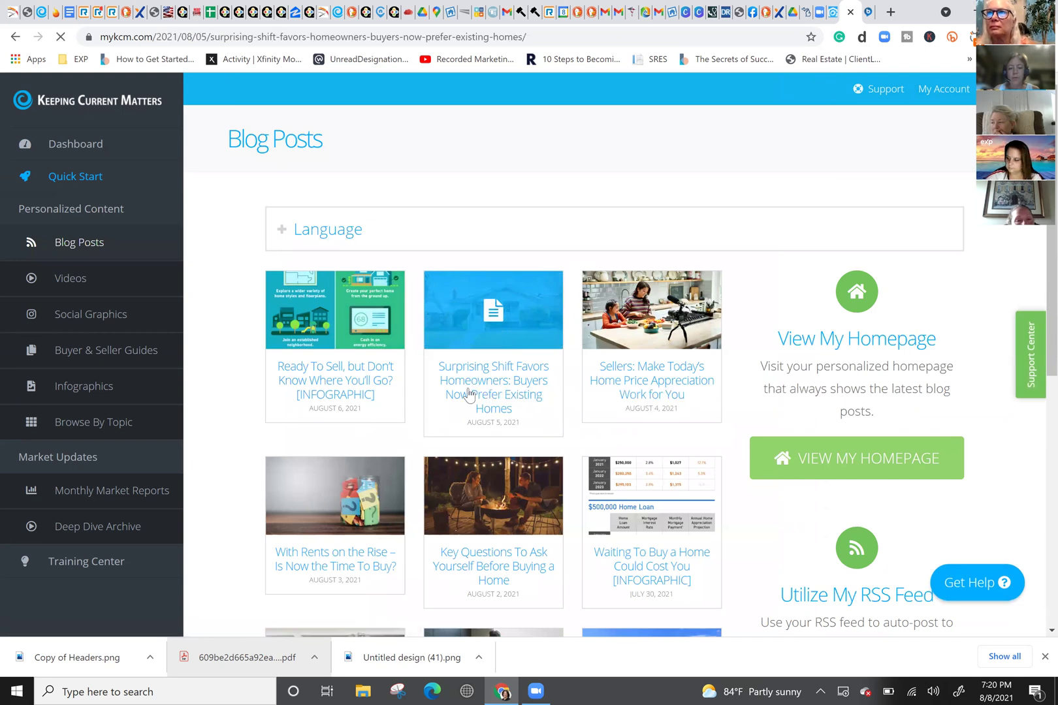
{"action": "scroll", "coordinate": [517, 413], "scroll_direction": "down", "scroll_amount": 3}
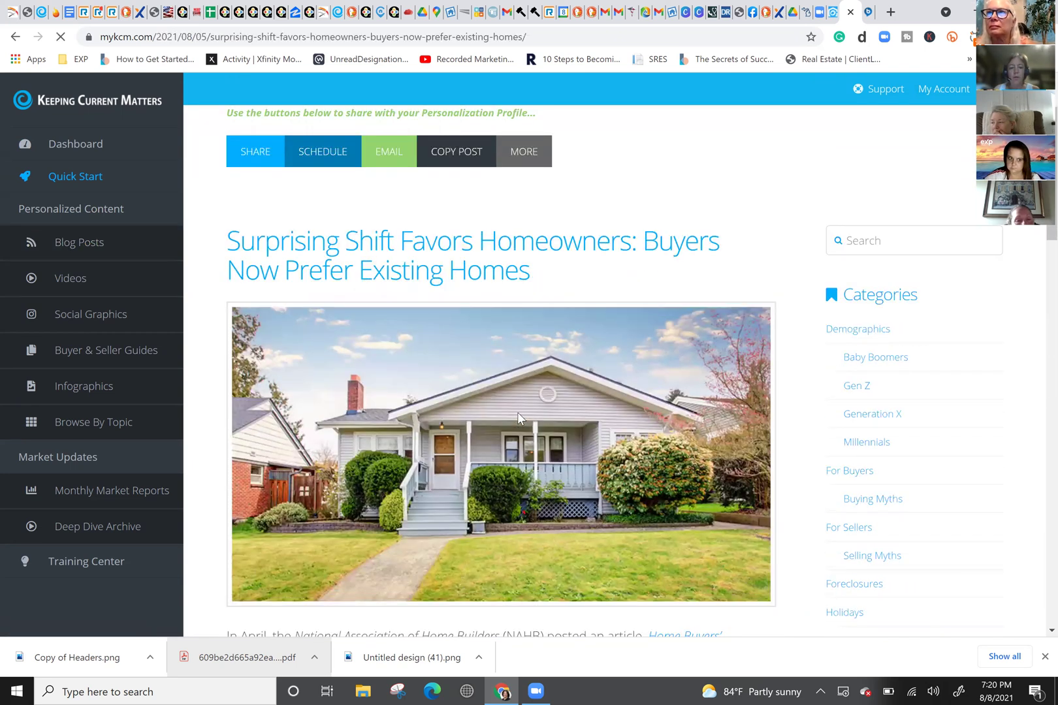
{"action": "scroll", "coordinate": [511, 409], "scroll_direction": "down", "scroll_amount": 7}
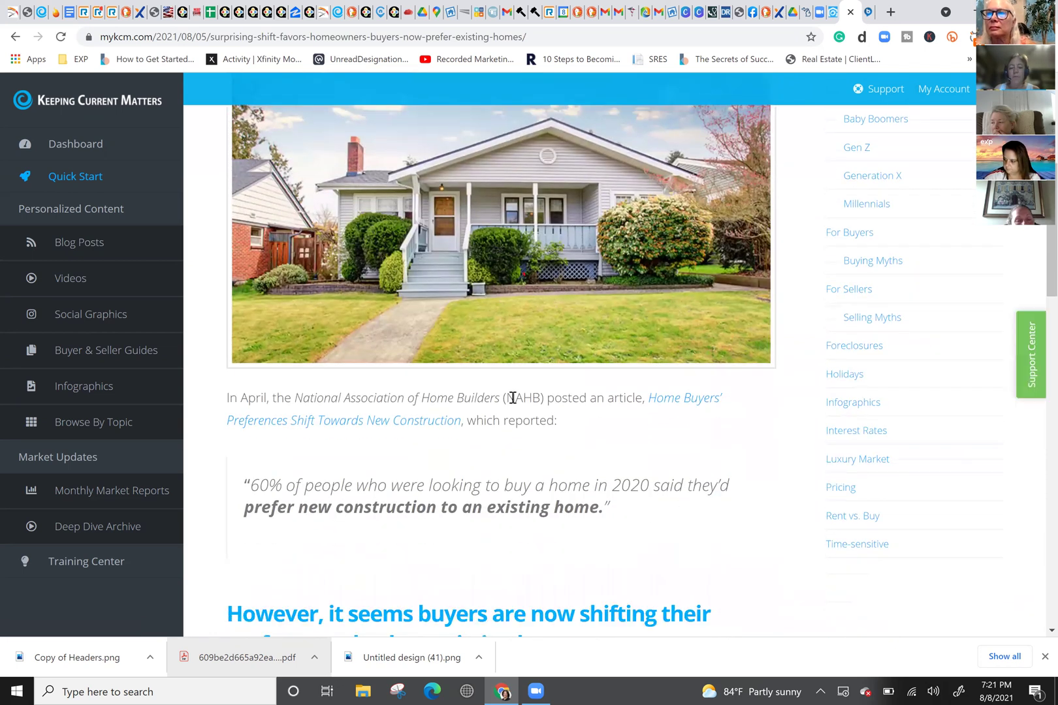
{"action": "scroll", "coordinate": [512, 397], "scroll_direction": "down", "scroll_amount": 1}
{"action": "scroll", "coordinate": [513, 399], "scroll_direction": "up", "scroll_amount": 2}
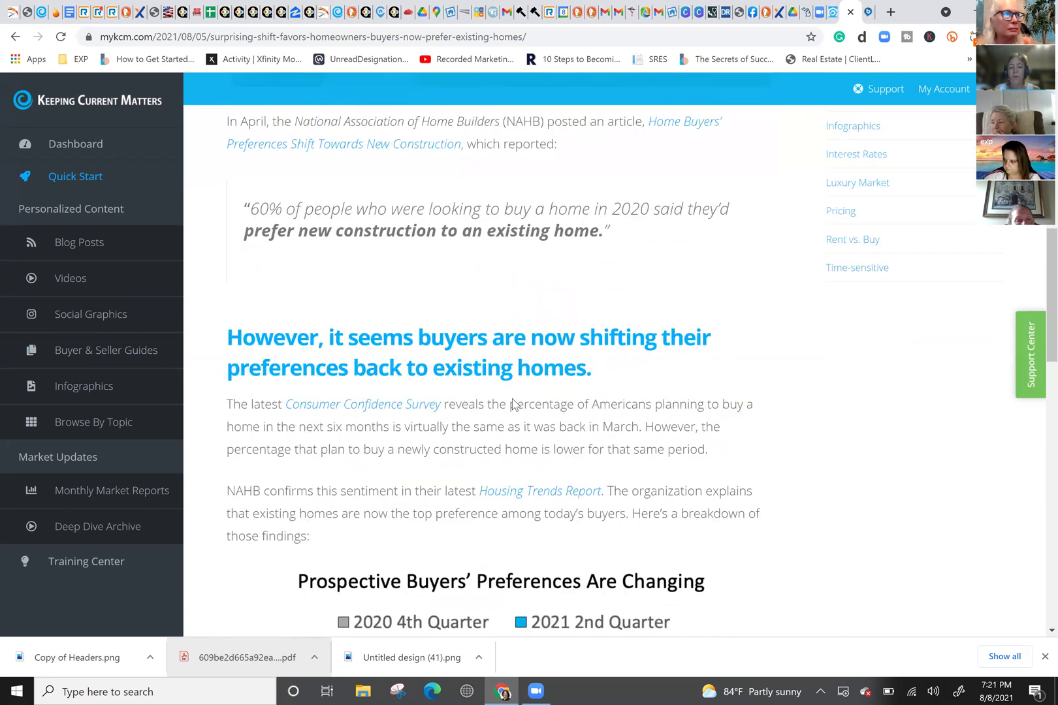
{"action": "scroll", "coordinate": [513, 402], "scroll_direction": "down", "scroll_amount": 3}
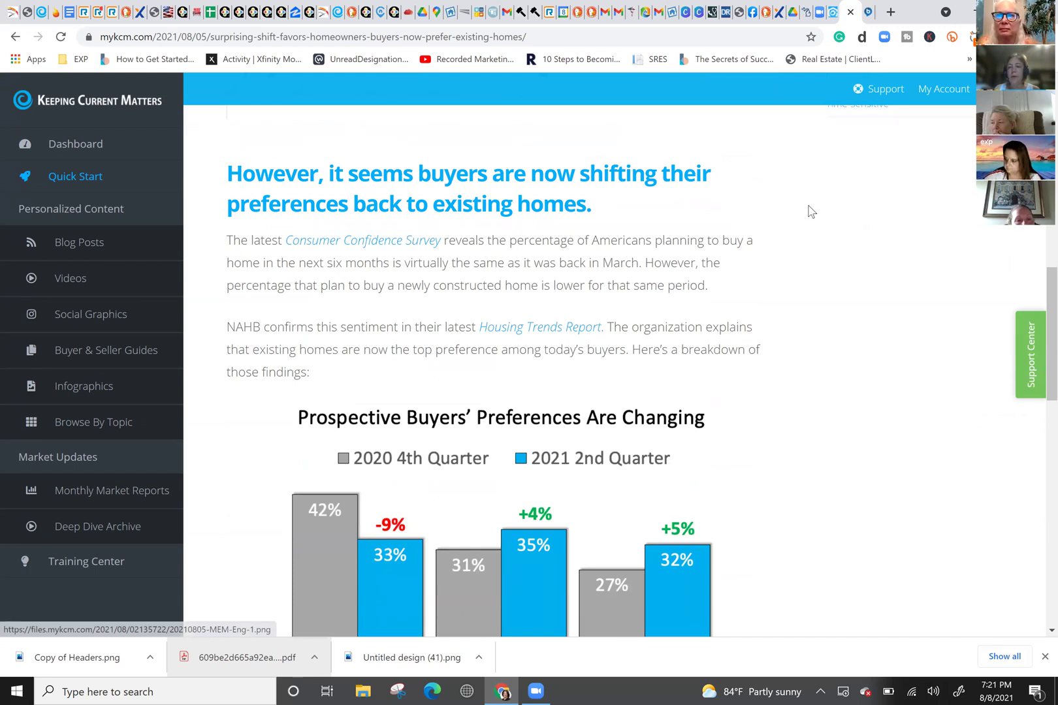
{"action": "left_click", "coordinate": [834, 13]}
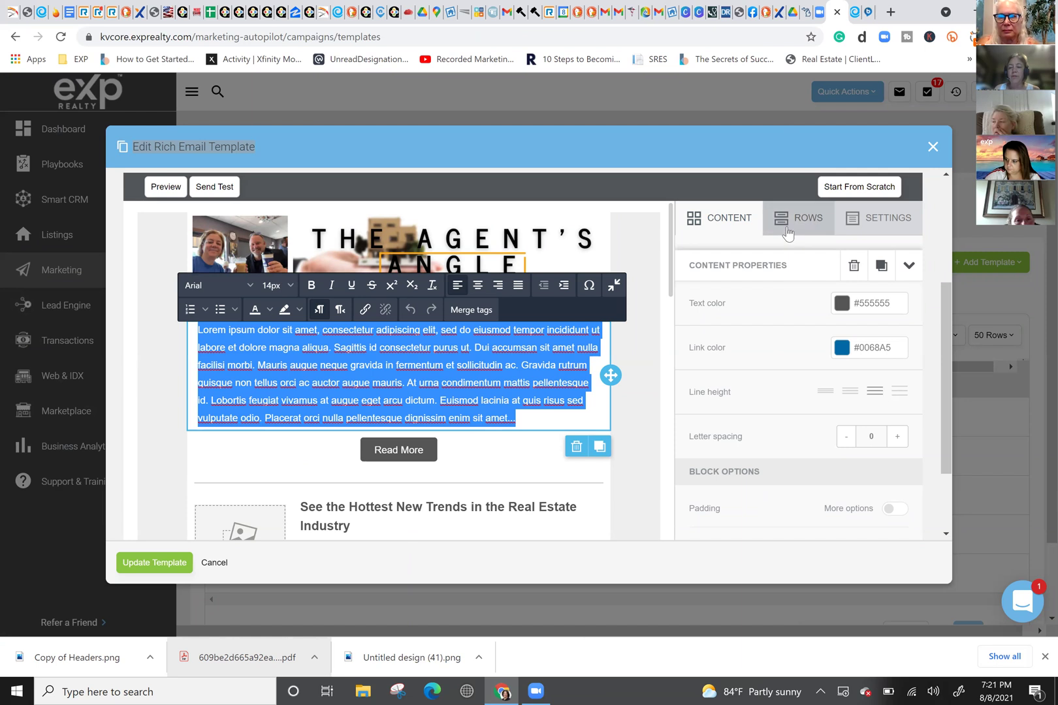
{"action": "left_click", "coordinate": [709, 230]}
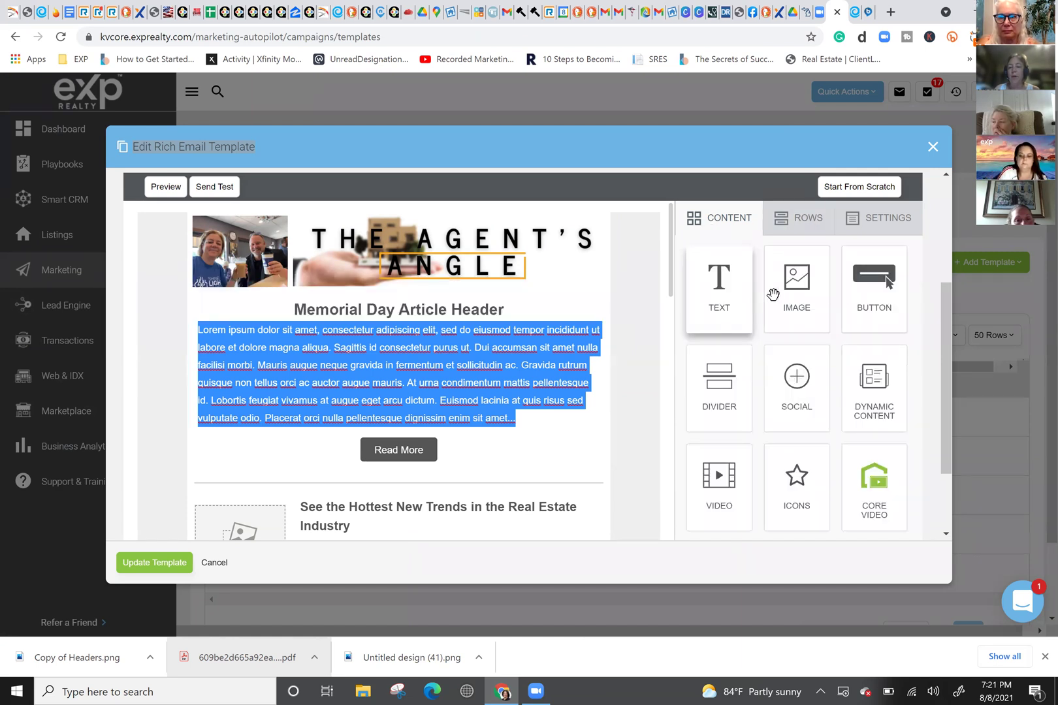
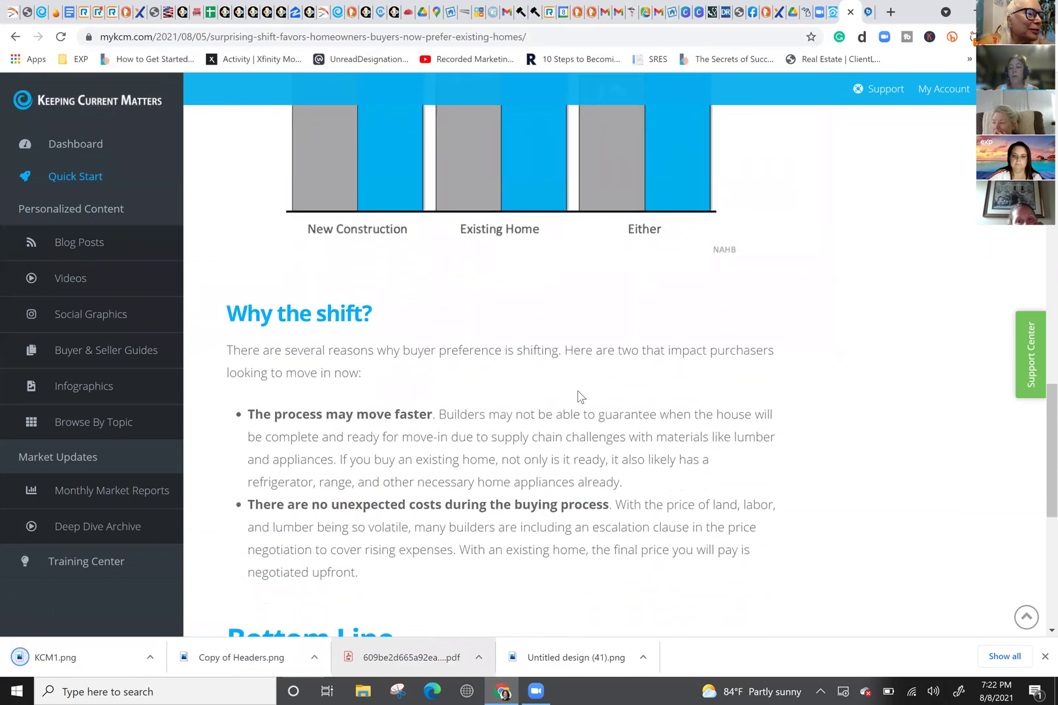
Step: Find the buyer-preferences bar chart and start saving it as an image
{"action": "scroll", "coordinate": [578, 395], "scroll_direction": "down", "scroll_amount": 2}
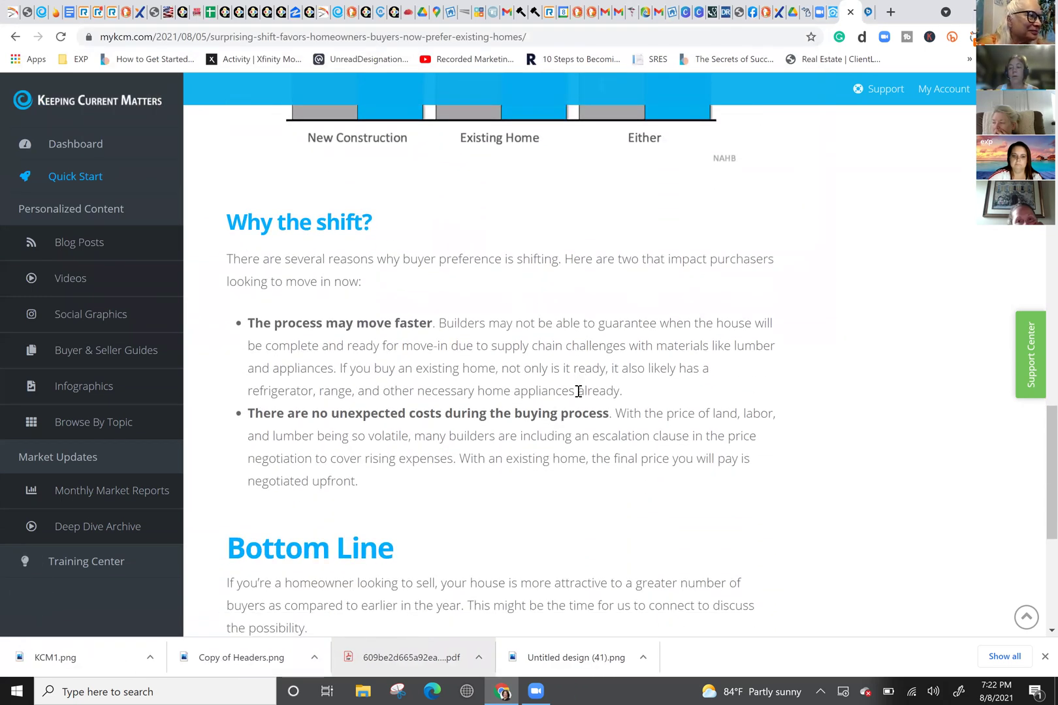
{"action": "scroll", "coordinate": [579, 392], "scroll_direction": "down", "scroll_amount": 2}
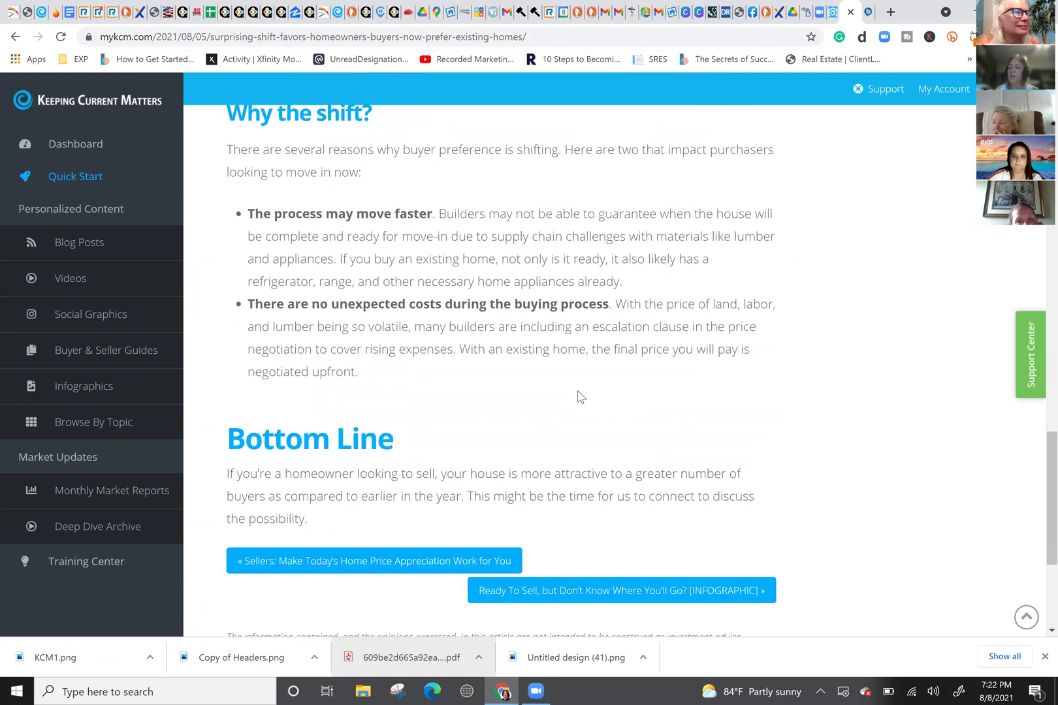
{"action": "scroll", "coordinate": [569, 408], "scroll_direction": "down", "scroll_amount": 2}
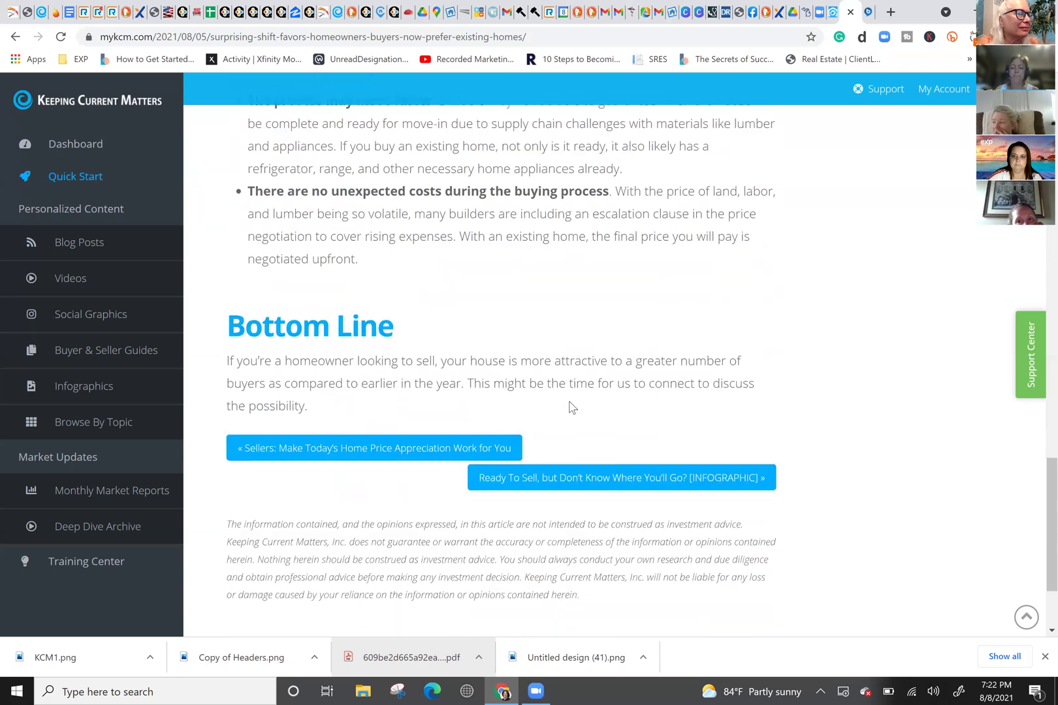
{"action": "scroll", "coordinate": [569, 407], "scroll_direction": "down", "scroll_amount": 2}
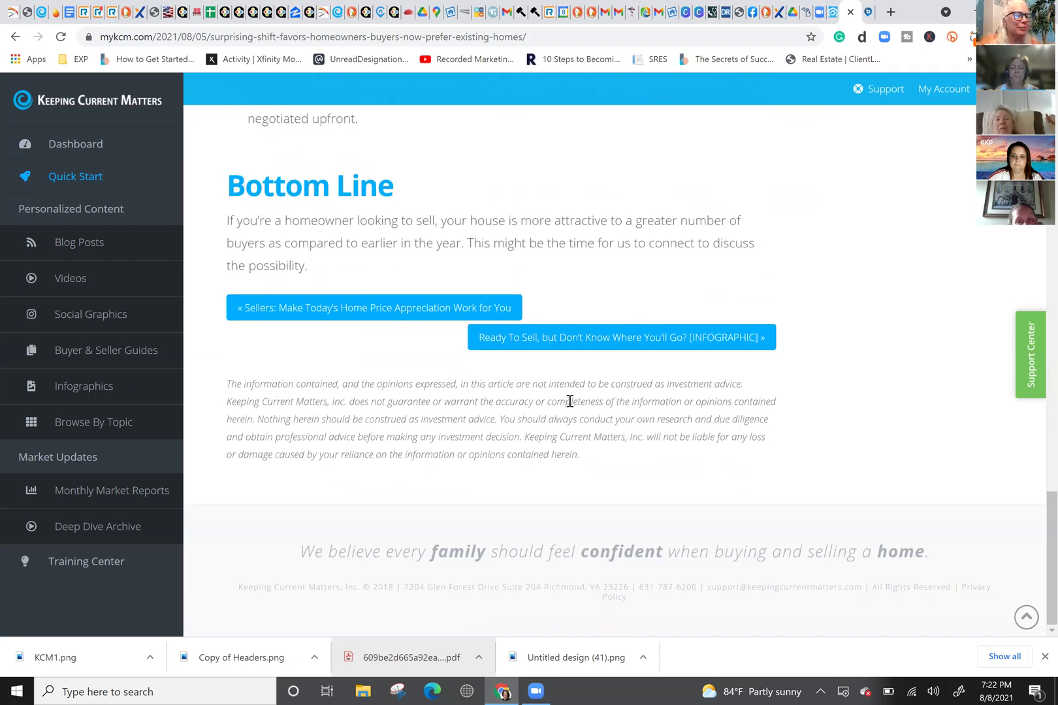
{"action": "scroll", "coordinate": [570, 401], "scroll_direction": "up", "scroll_amount": 3}
{"action": "scroll", "coordinate": [569, 406], "scroll_direction": "up", "scroll_amount": 3}
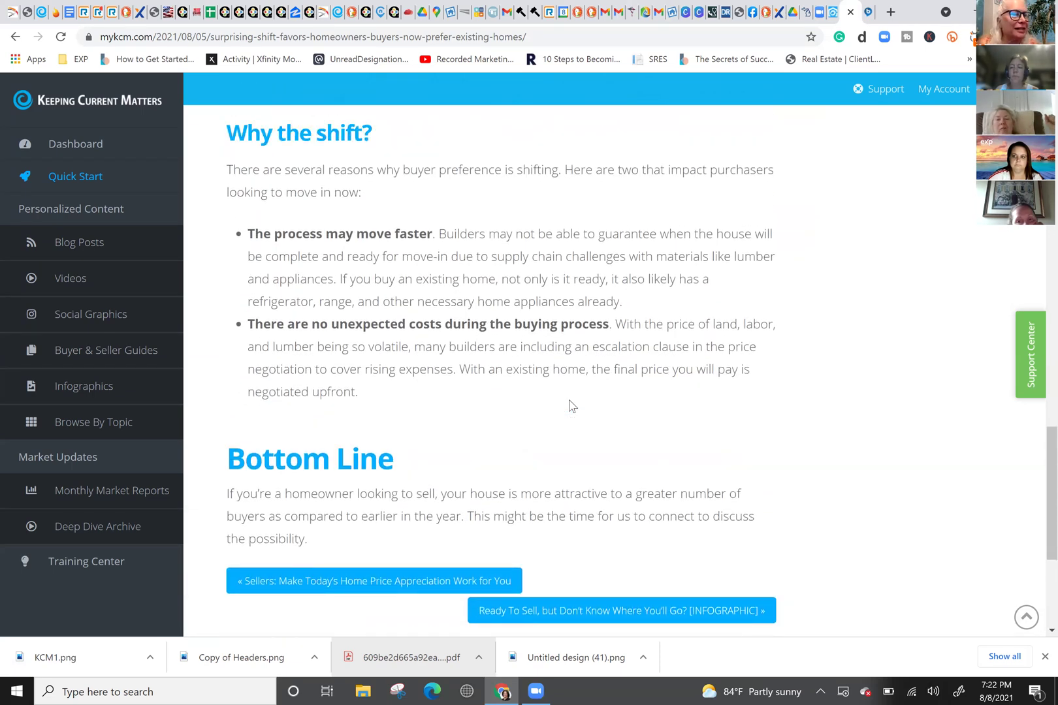
{"action": "scroll", "coordinate": [571, 406], "scroll_direction": "up", "scroll_amount": 2}
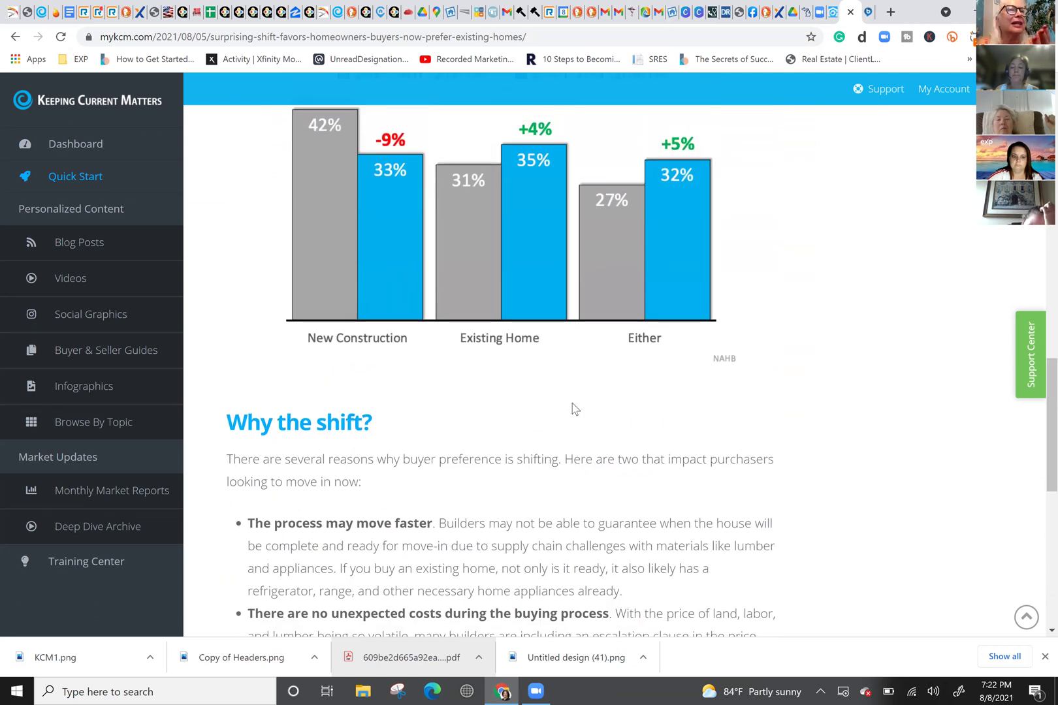
{"action": "scroll", "coordinate": [573, 408], "scroll_direction": "up", "scroll_amount": 2}
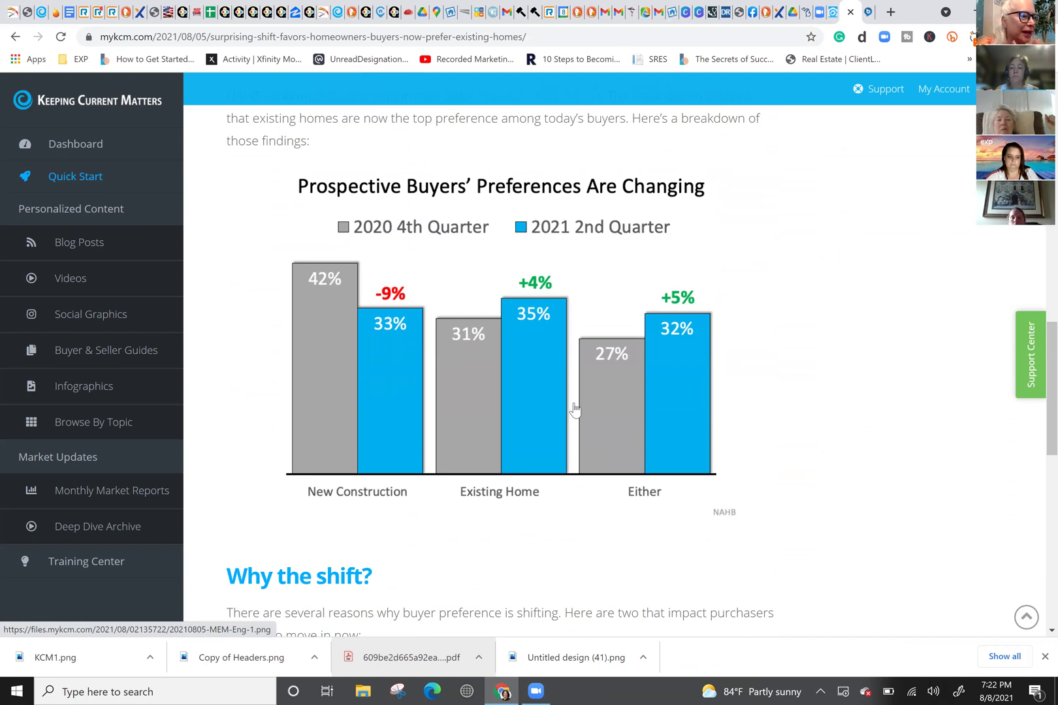
{"action": "right_click", "coordinate": [512, 368]}
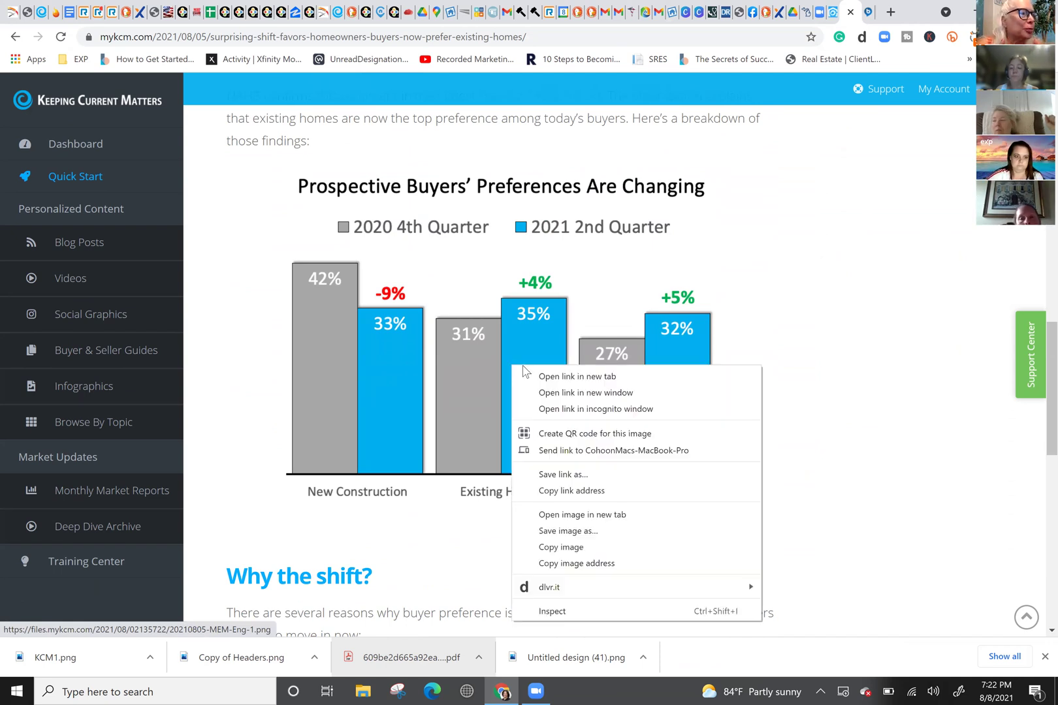
{"action": "left_click", "coordinate": [569, 531]}
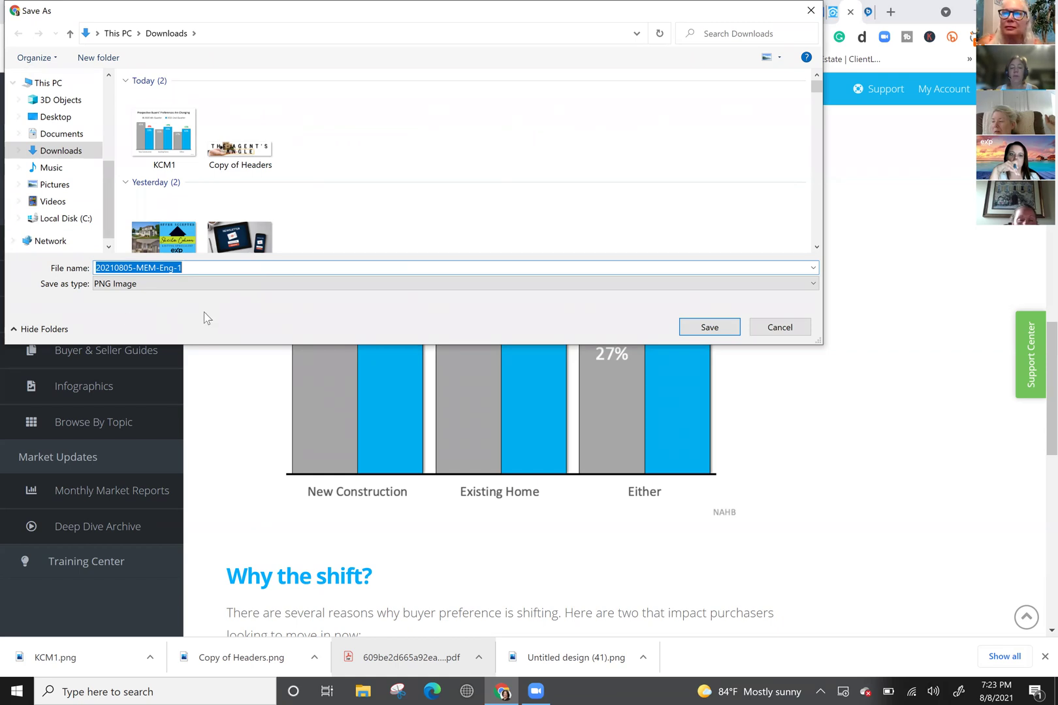
Step: Name the chart PNG 'EXPREALTY-[agent name]-KCM1-Macomb' and save it to Downloads
{"action": "left_click", "coordinate": [196, 271]}
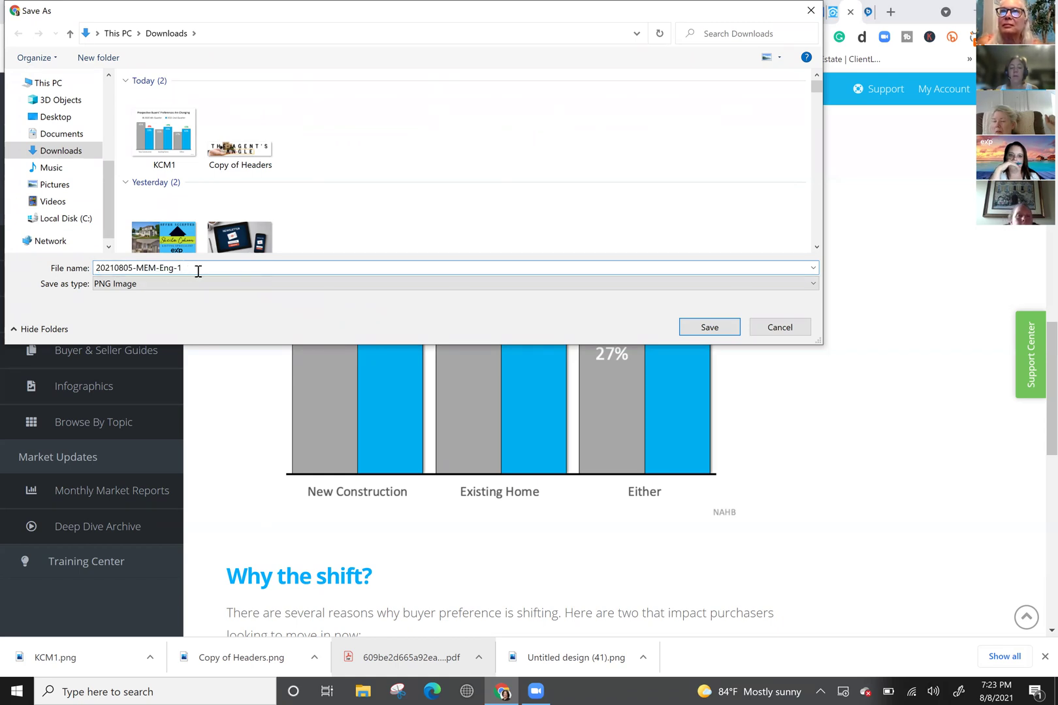
{"action": "left_click_drag", "start_coordinate": [198, 271], "coordinate": [71, 268]}
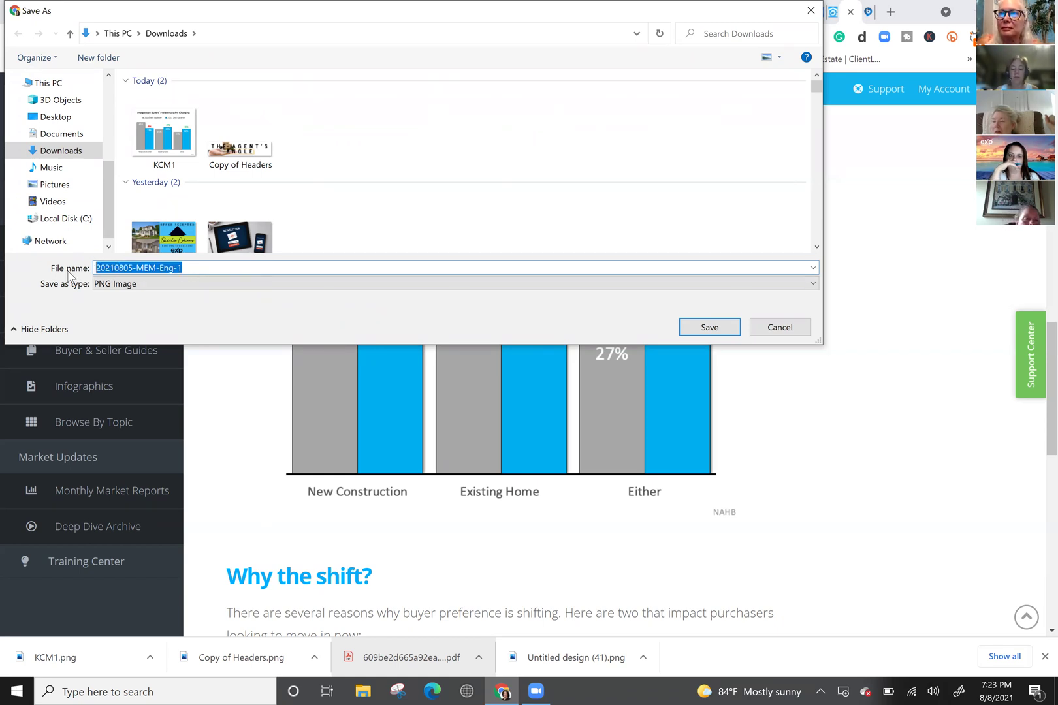
{"action": "type", "text": "EXPREALTY-"}
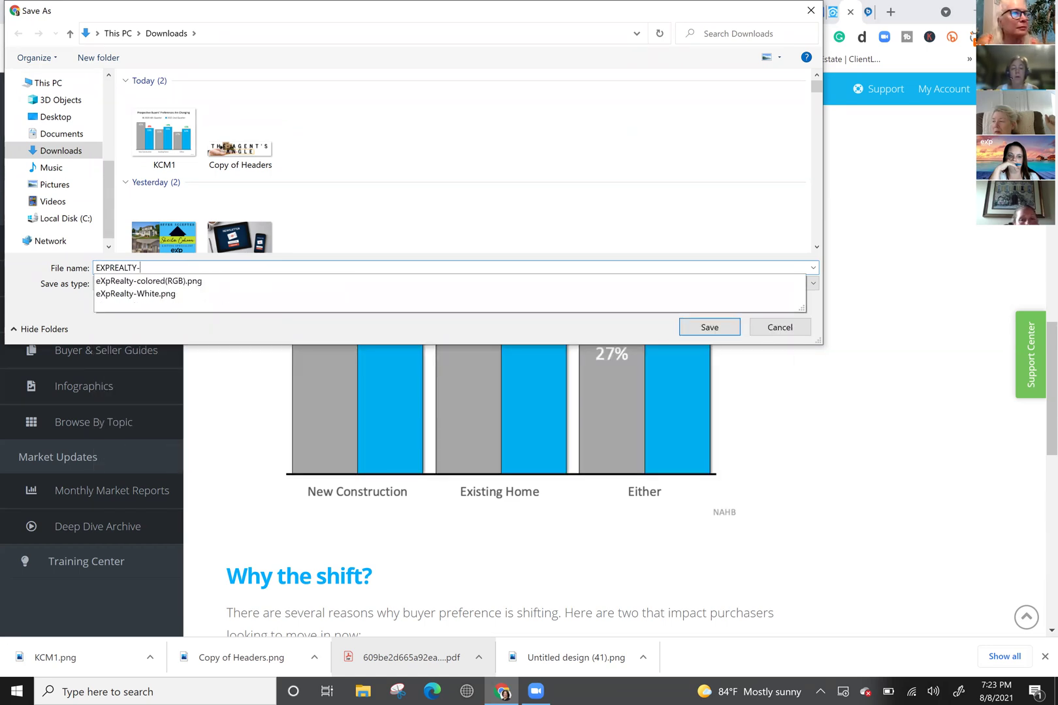
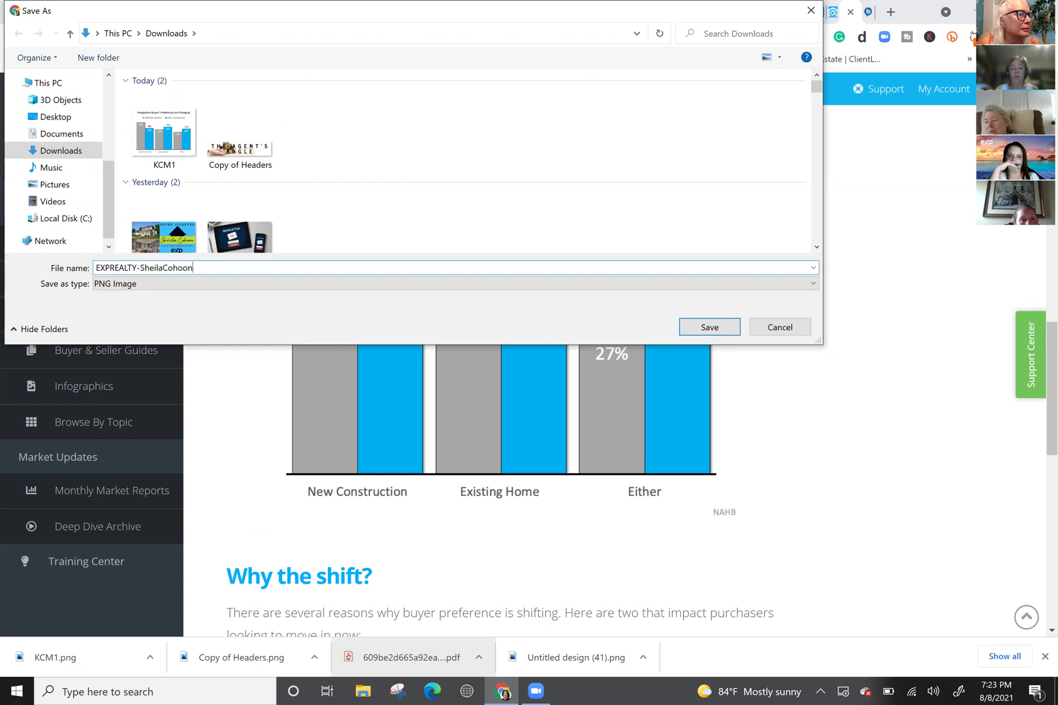
{"action": "type", "text": "-"}
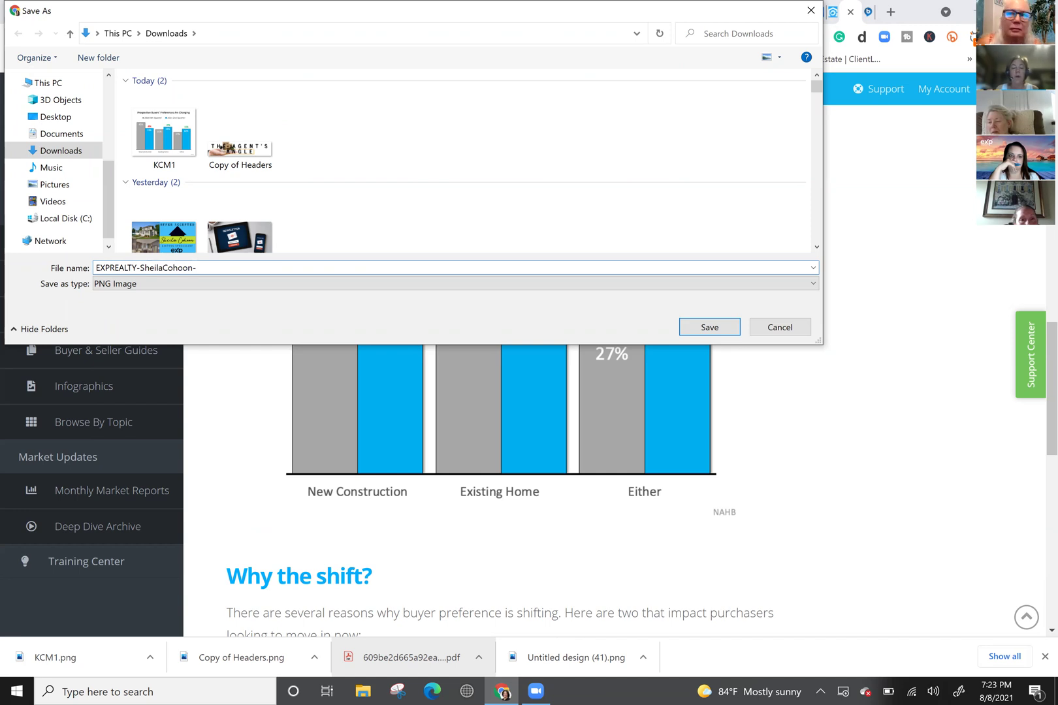
{"action": "type", "text": "KCM1"}
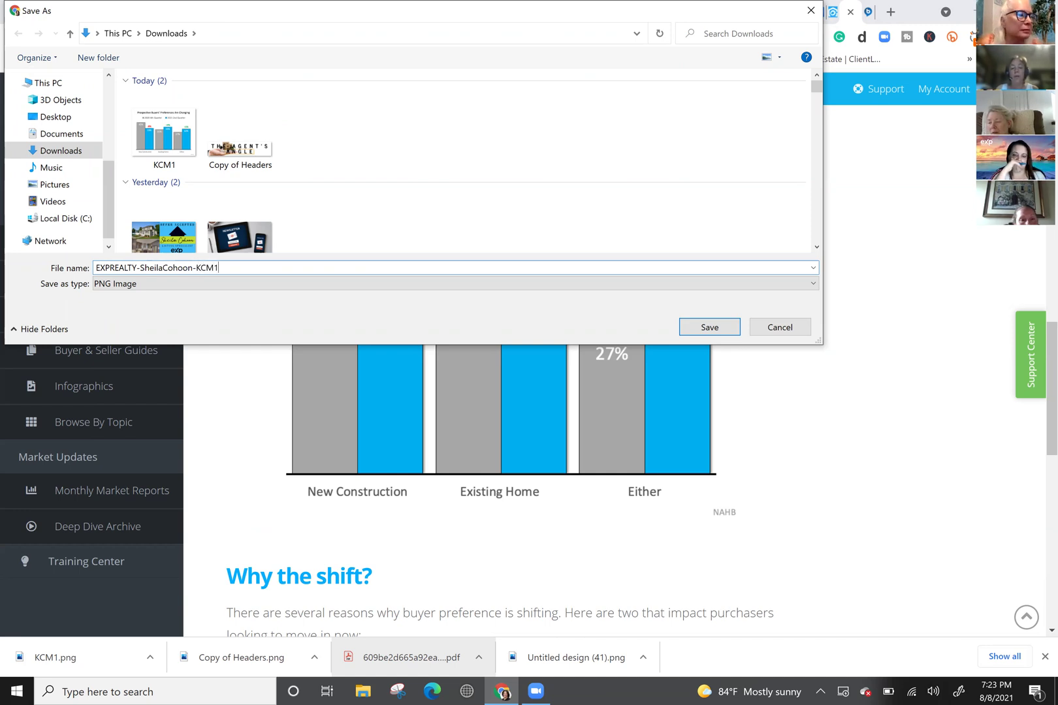
{"action": "type", "text": "-Macomb"}
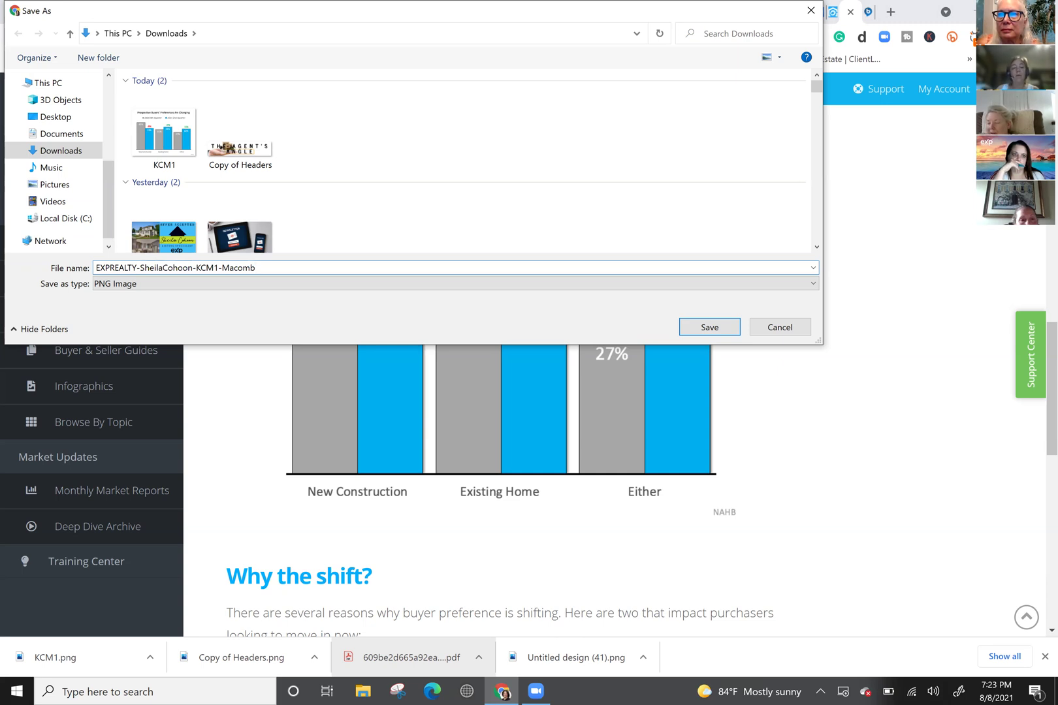
{"action": "key", "text": "Return"}
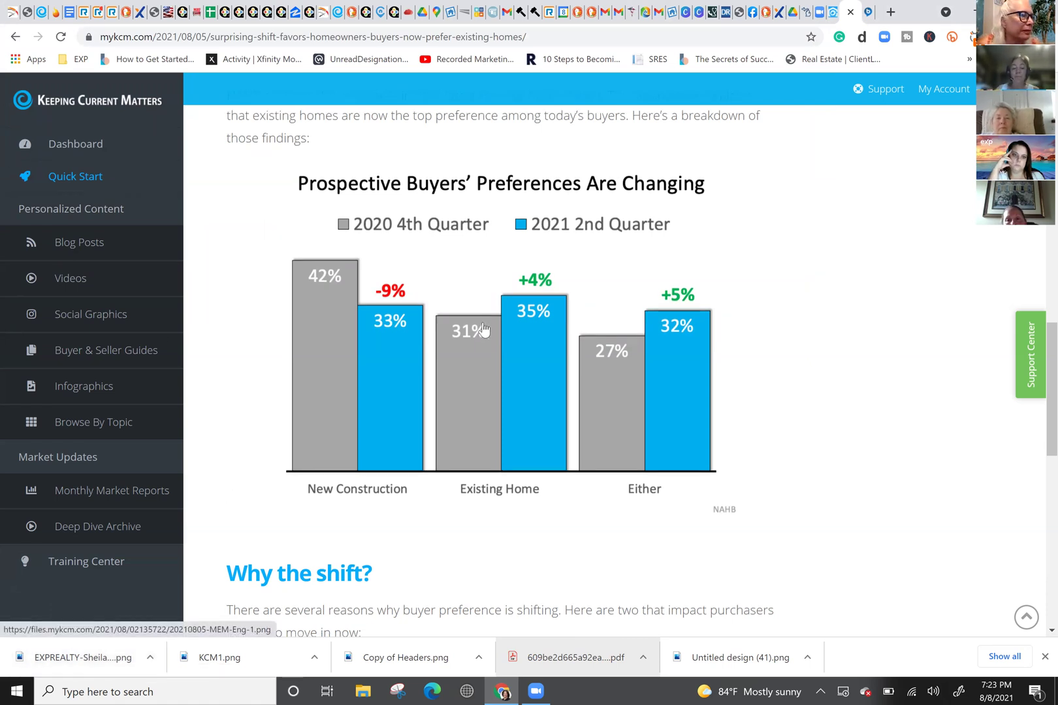
{"action": "scroll", "coordinate": [477, 320], "scroll_direction": "down", "scroll_amount": 5}
{"action": "scroll", "coordinate": [473, 317], "scroll_direction": "down", "scroll_amount": 5}
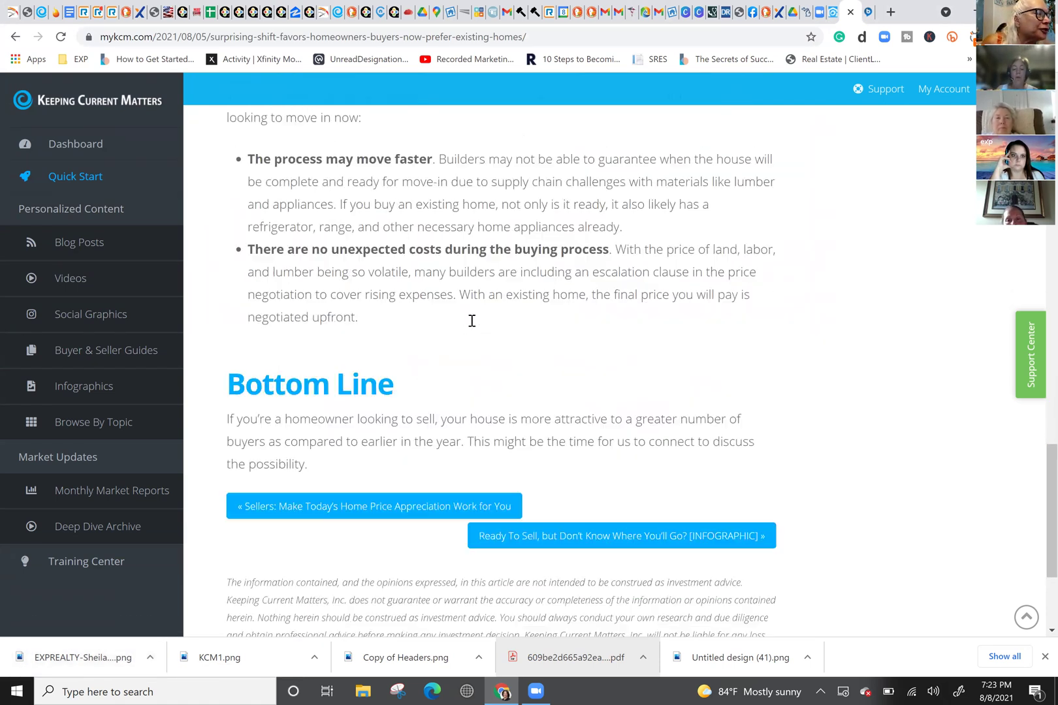
{"action": "scroll", "coordinate": [467, 308], "scroll_direction": "up", "scroll_amount": 10}
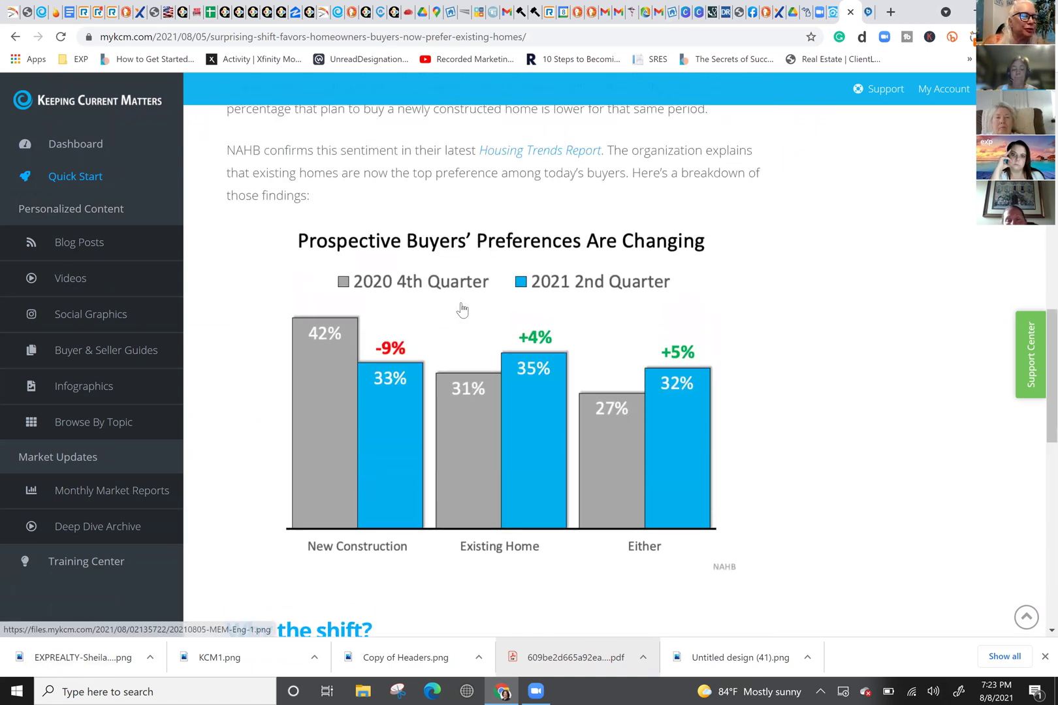
{"action": "scroll", "coordinate": [465, 308], "scroll_direction": "up", "scroll_amount": 2}
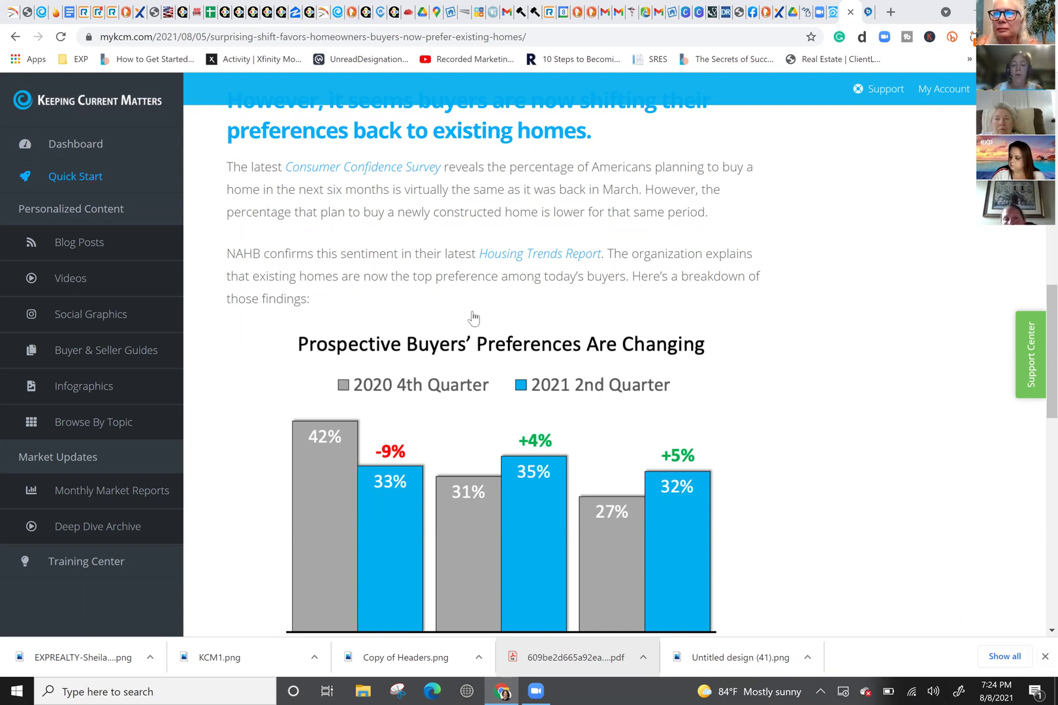
{"action": "scroll", "coordinate": [473, 318], "scroll_direction": "up", "scroll_amount": 7}
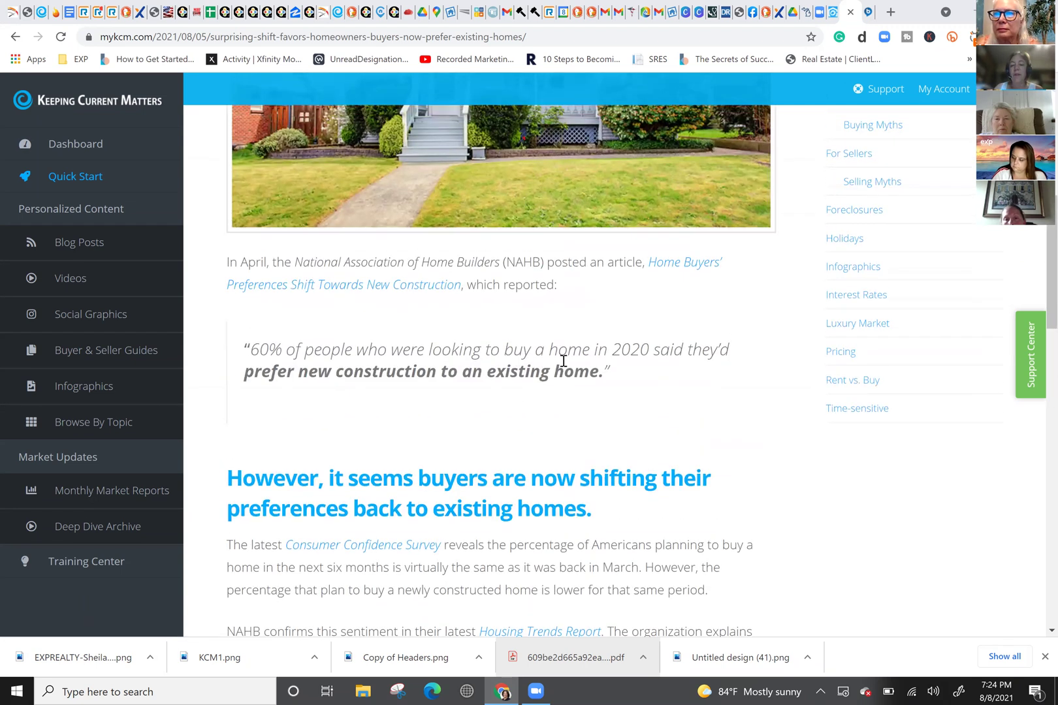
{"action": "scroll", "coordinate": [565, 368], "scroll_direction": "up", "scroll_amount": 3}
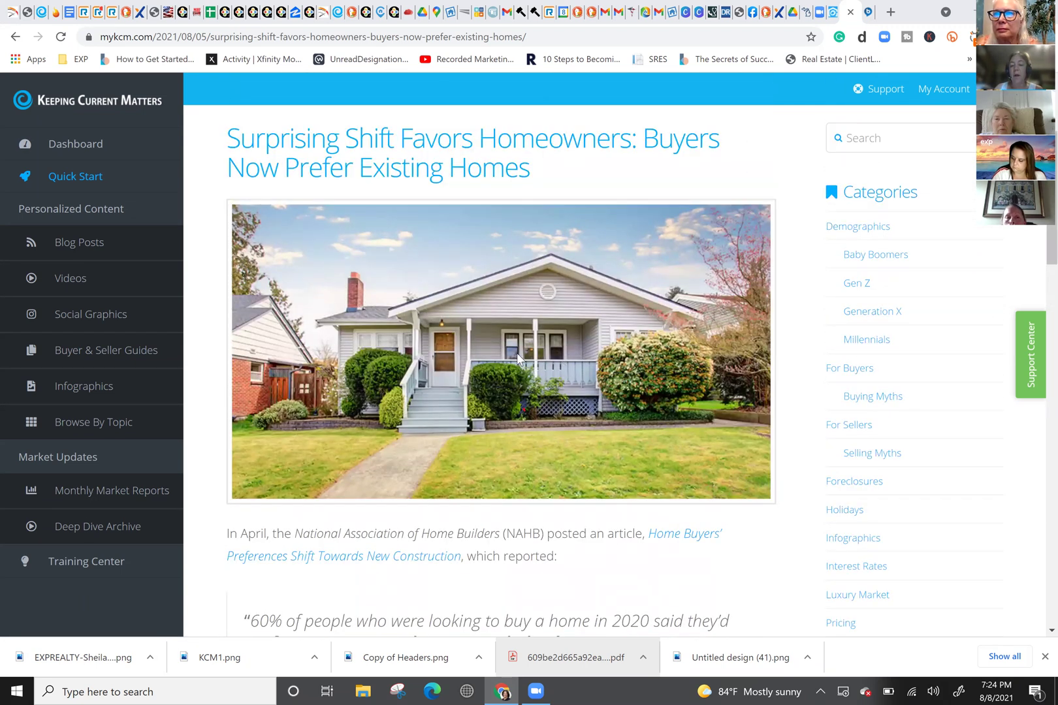
{"action": "scroll", "coordinate": [496, 344], "scroll_direction": "up", "scroll_amount": 1}
Step: Save the article's house photo to Downloads as 'EXPREALTY-[agent name]-KCM2-Macomb'
{"action": "right_click", "coordinate": [486, 344]}
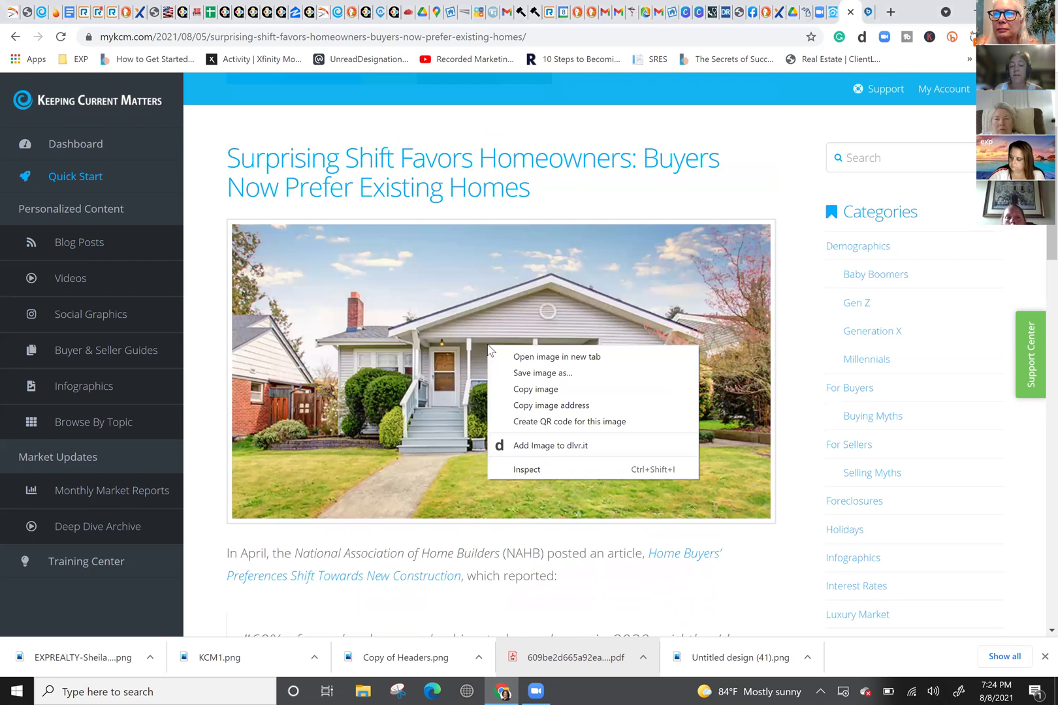
{"action": "left_click", "coordinate": [537, 373]}
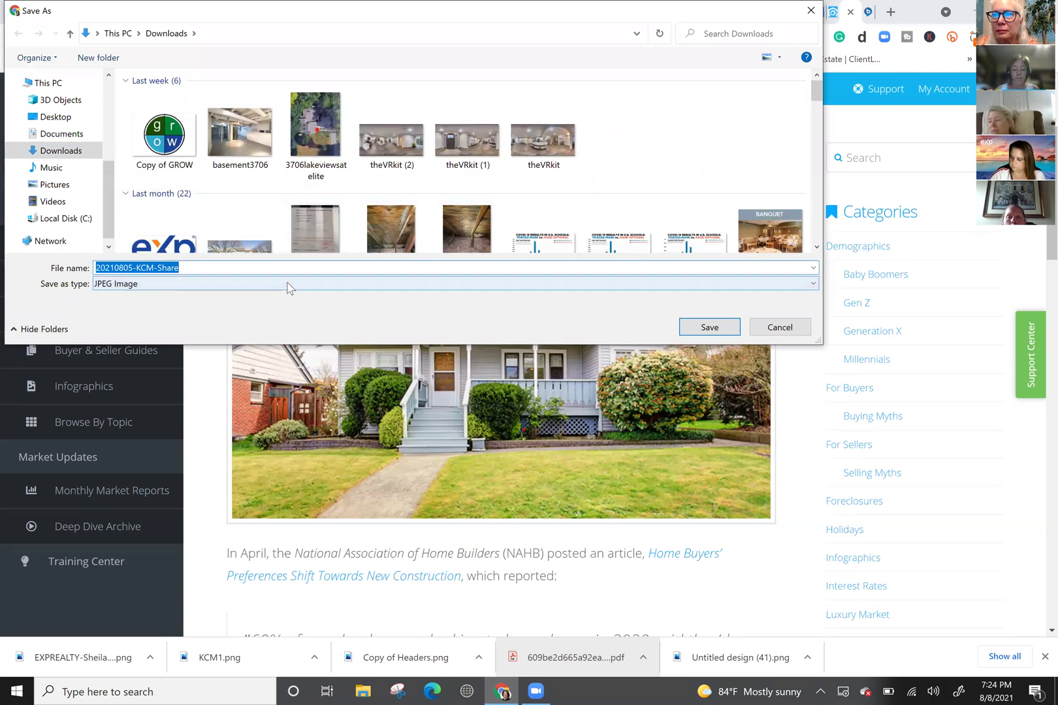
{"action": "type", "text": "EXPREA"}
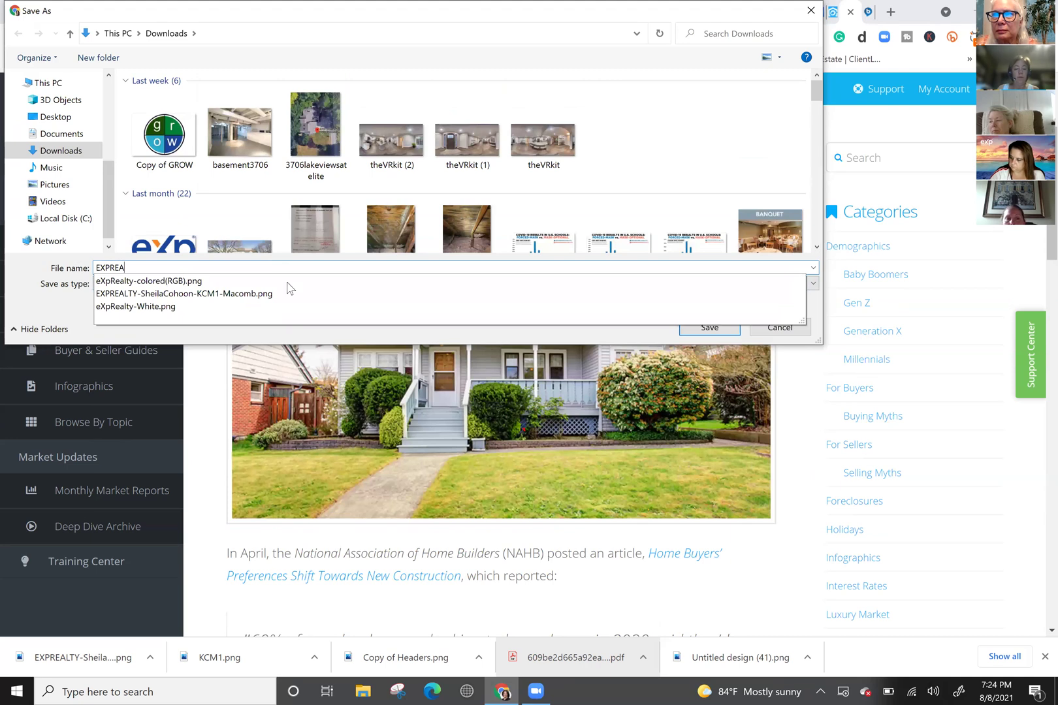
{"action": "type", "text": "L"}
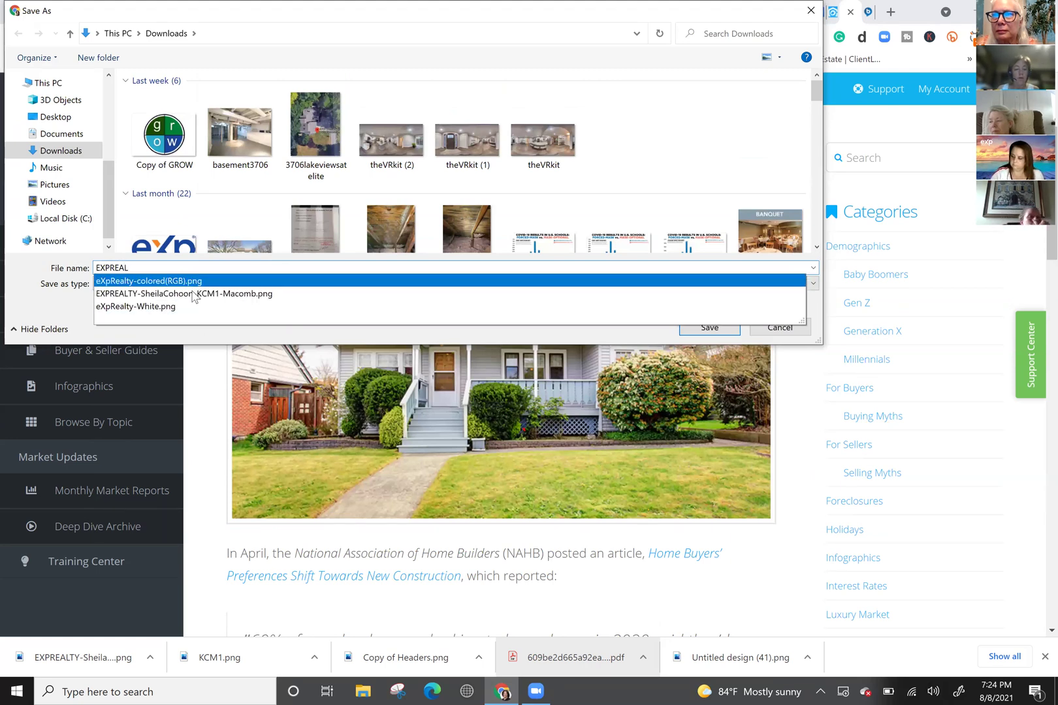
{"action": "left_click", "coordinate": [194, 295]}
{"action": "left_click", "coordinate": [220, 274]}
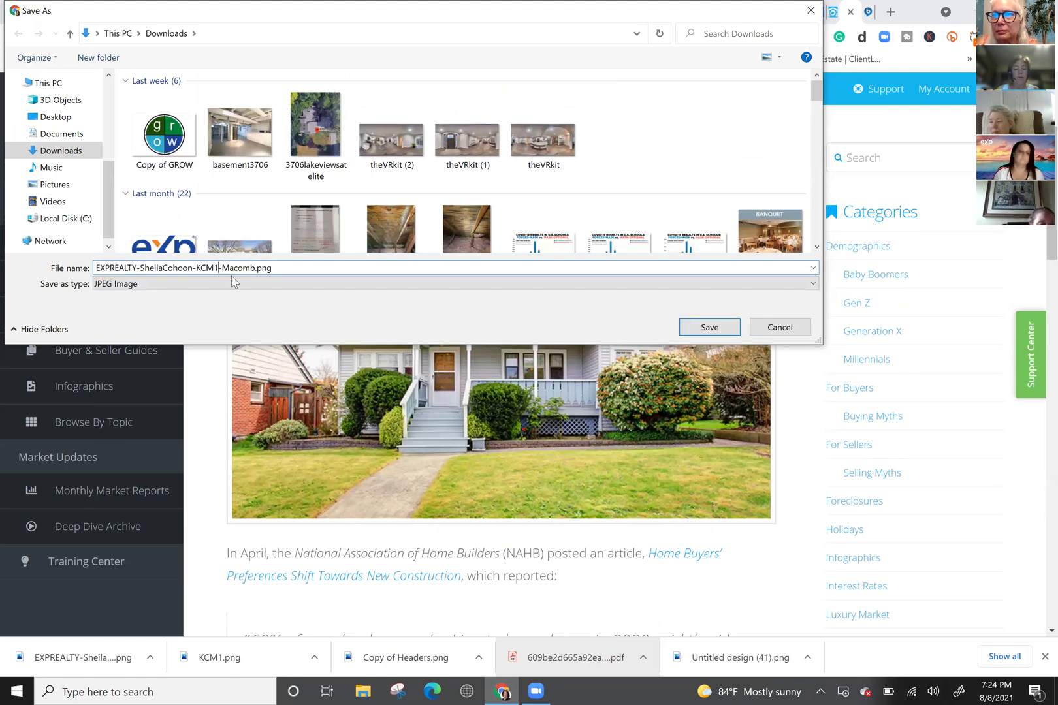
{"action": "key", "text": "BackSpace"}
{"action": "type", "text": "2"}
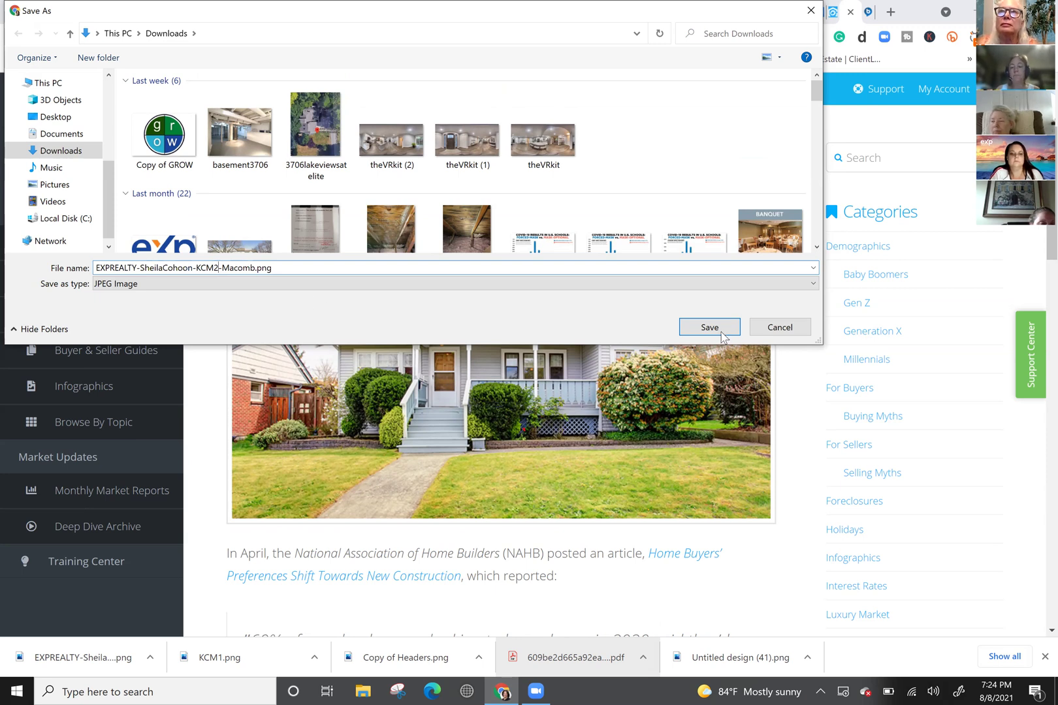
{"action": "left_click", "coordinate": [709, 327]}
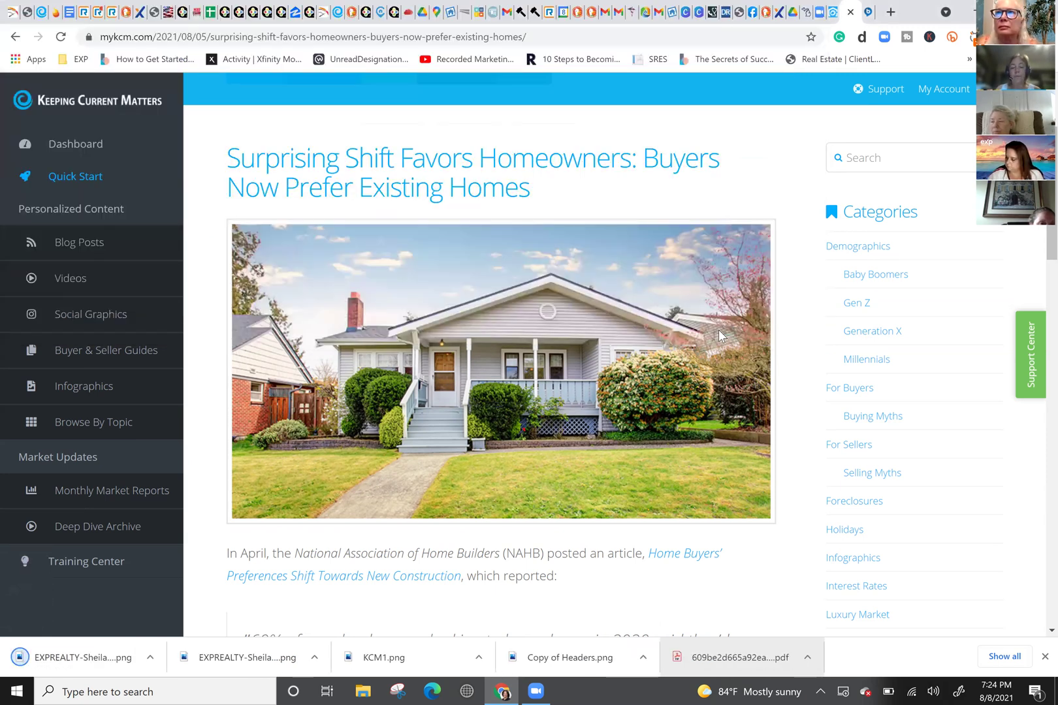
Step: Copy the title 'Surprising Shift Favors Homeowners: Buyers Now Prefer Existing Homes' from the article
{"action": "scroll", "coordinate": [719, 331], "scroll_direction": "down", "scroll_amount": 3}
{"action": "scroll", "coordinate": [718, 332], "scroll_direction": "up", "scroll_amount": 4}
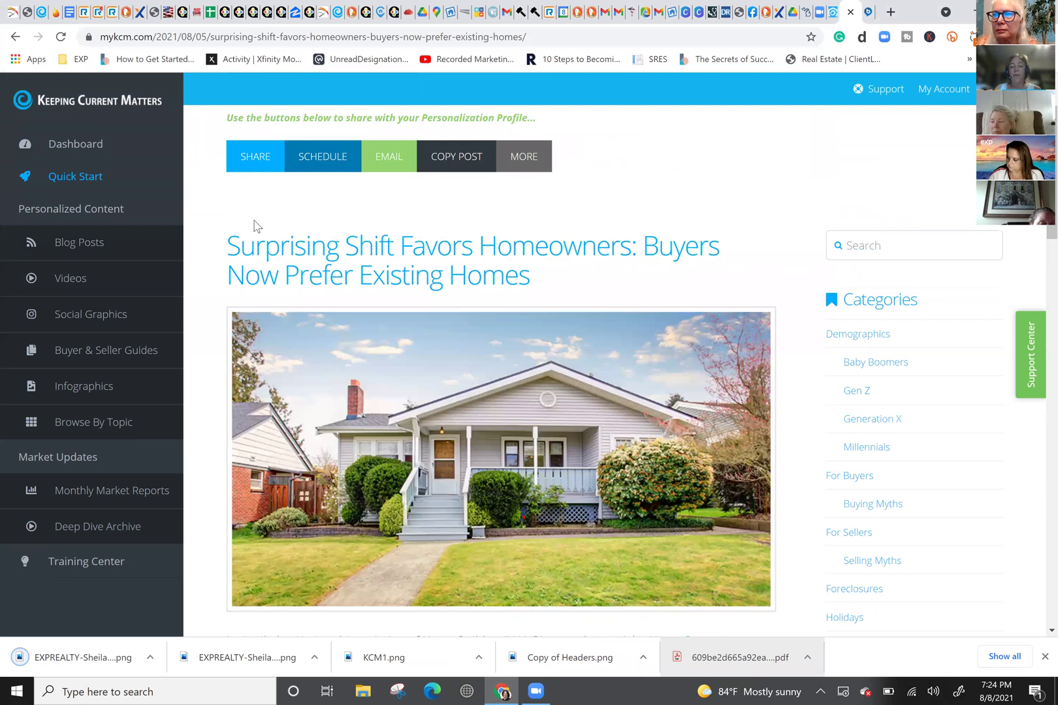
{"action": "left_click_drag", "start_coordinate": [230, 243], "coordinate": [519, 280]}
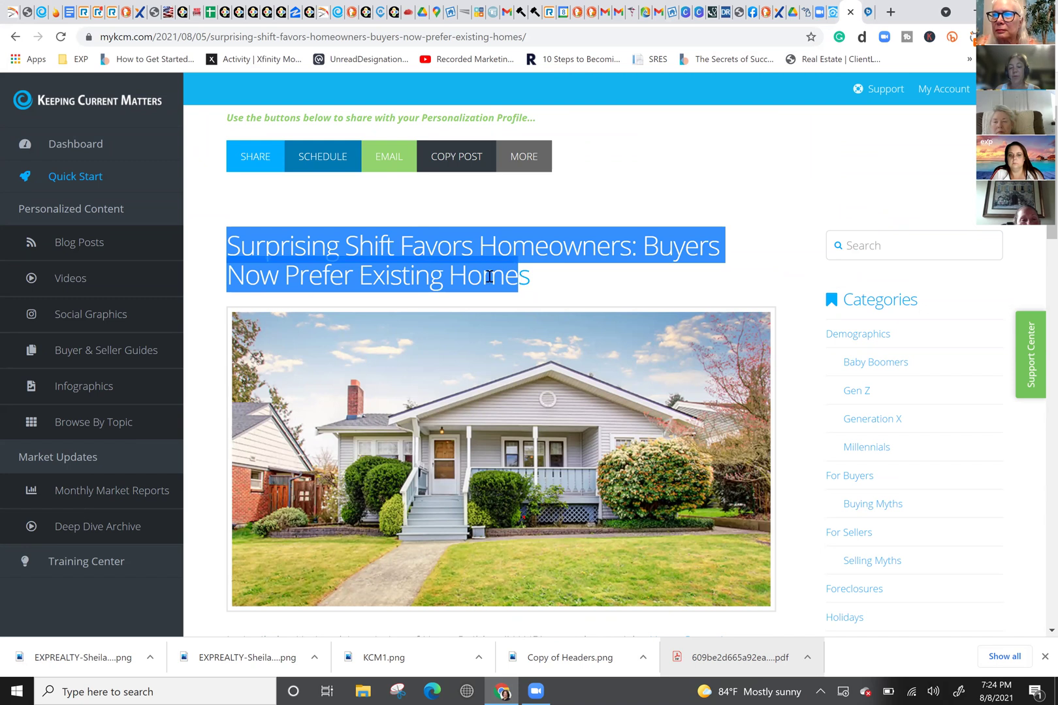
{"action": "right_click", "coordinate": [453, 270]}
{"action": "left_click", "coordinate": [649, 287]}
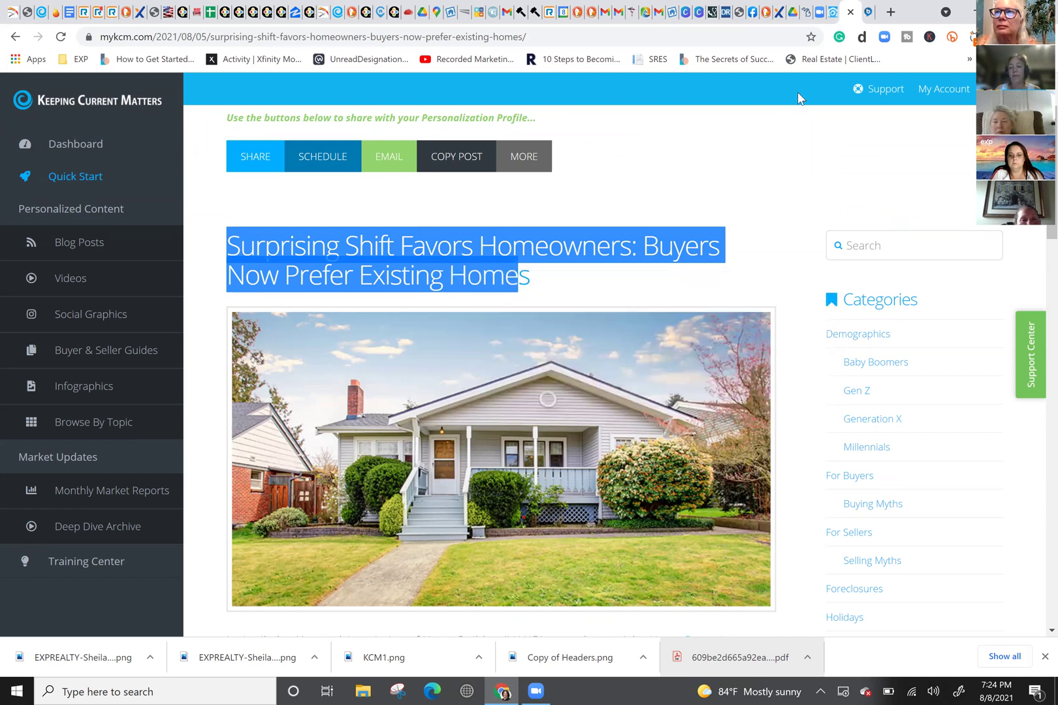
{"action": "left_click", "coordinate": [540, 286]}
{"action": "left_click_drag", "start_coordinate": [531, 280], "coordinate": [225, 247]}
{"action": "right_click", "coordinate": [298, 250]}
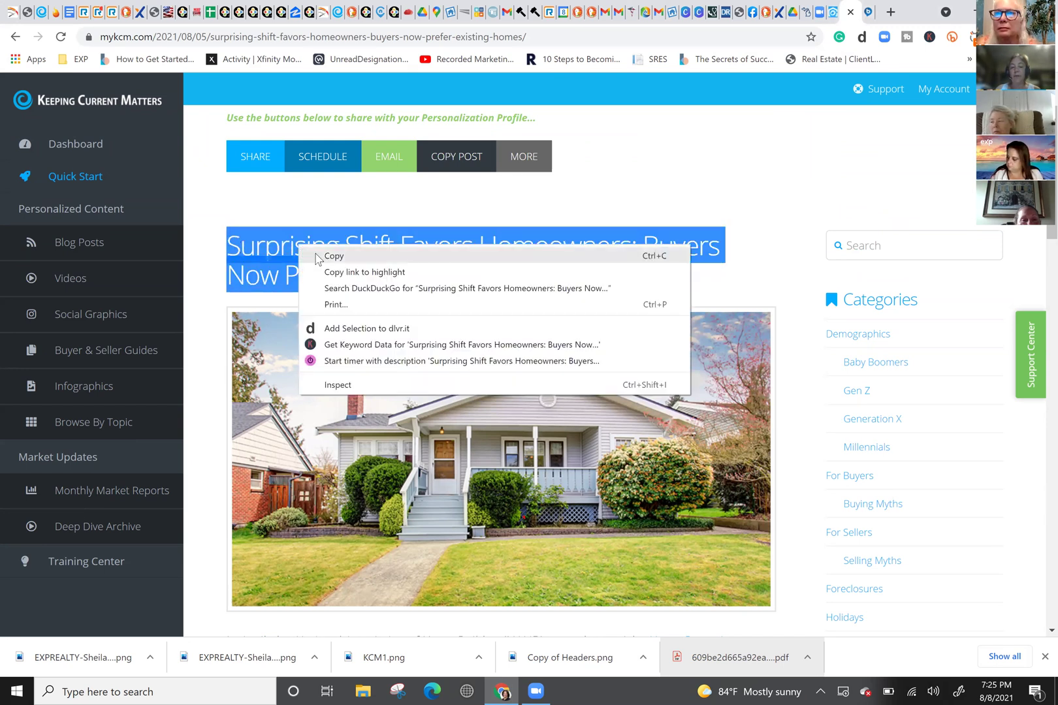
{"action": "left_click", "coordinate": [317, 256]}
{"action": "left_click", "coordinate": [831, 14]}
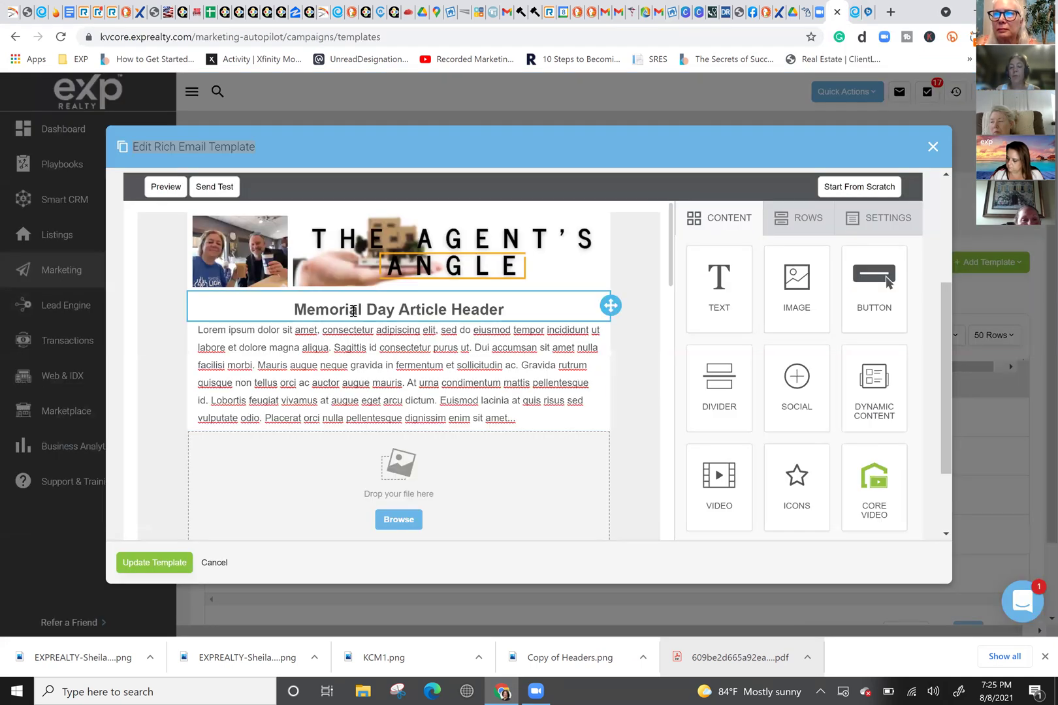
Step: Paste the article title over the Memorial Day Article Header and left-align it
{"action": "triple_click", "coordinate": [354, 311]}
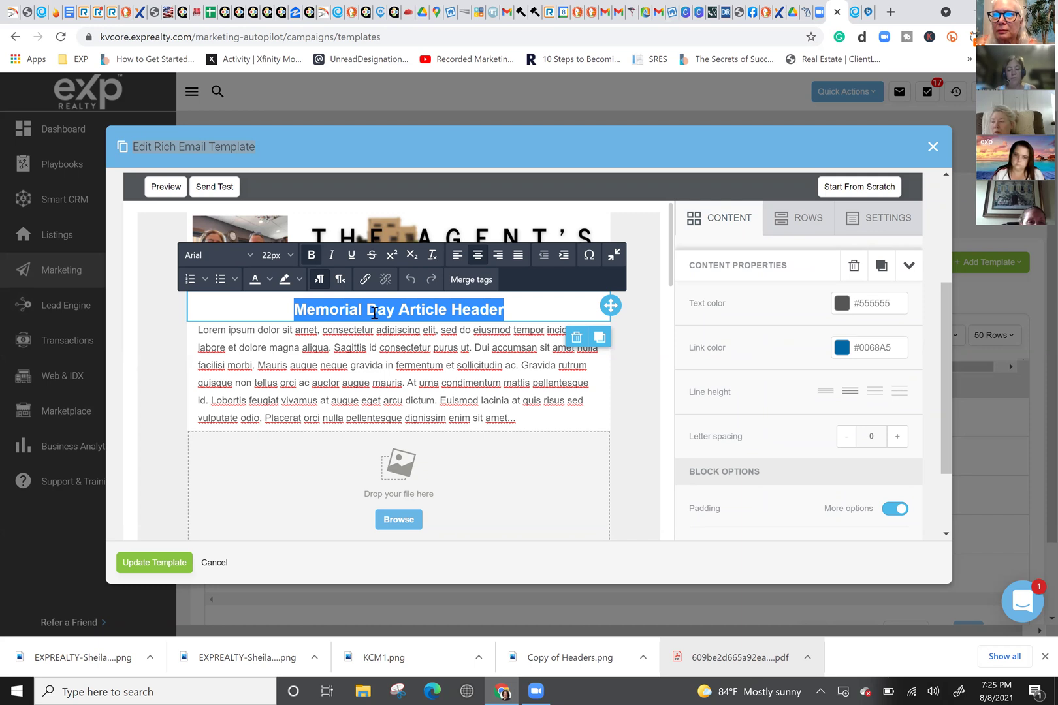
{"action": "key", "text": "ctrl+v"}
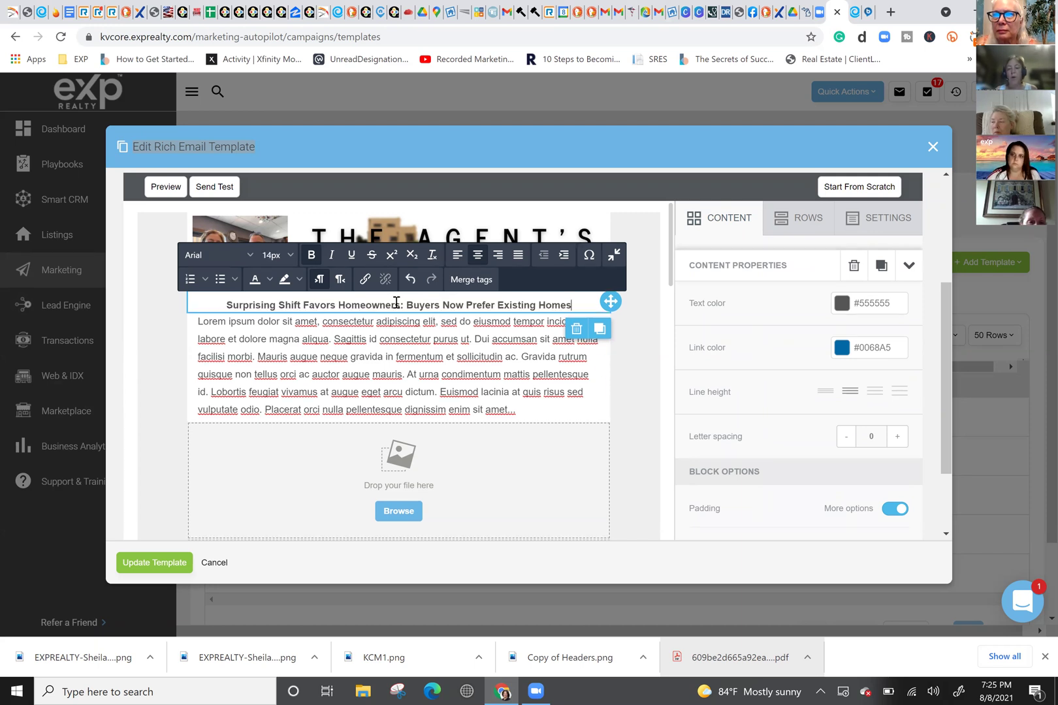
{"action": "triple_click", "coordinate": [372, 305]}
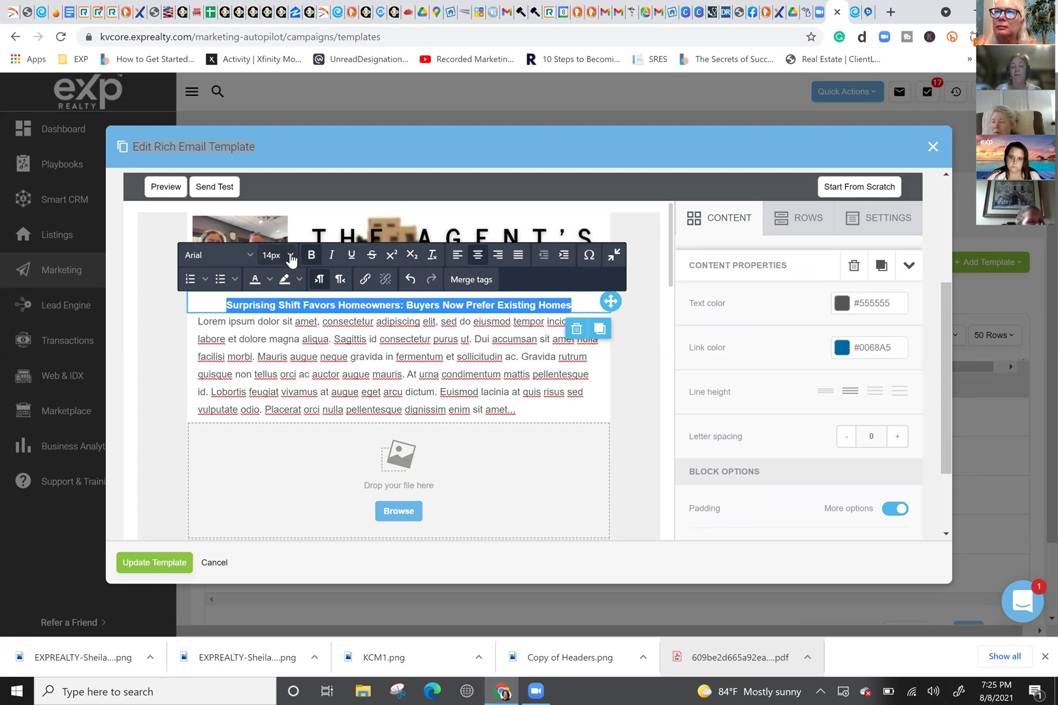
{"action": "left_click", "coordinate": [291, 256]}
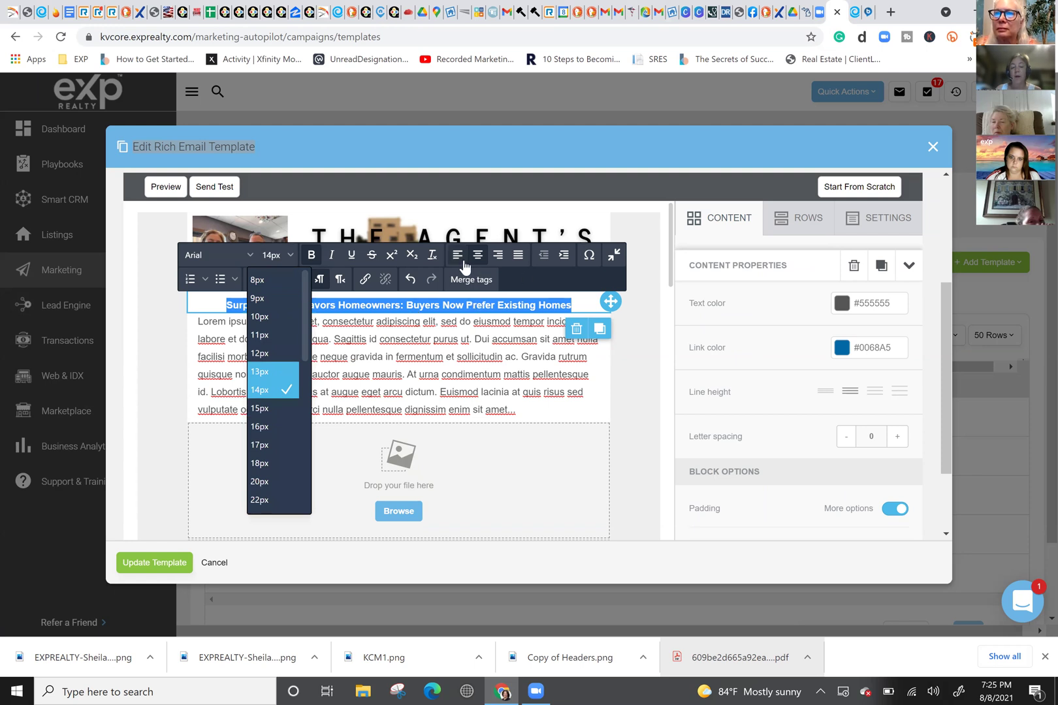
{"action": "left_click", "coordinate": [460, 258]}
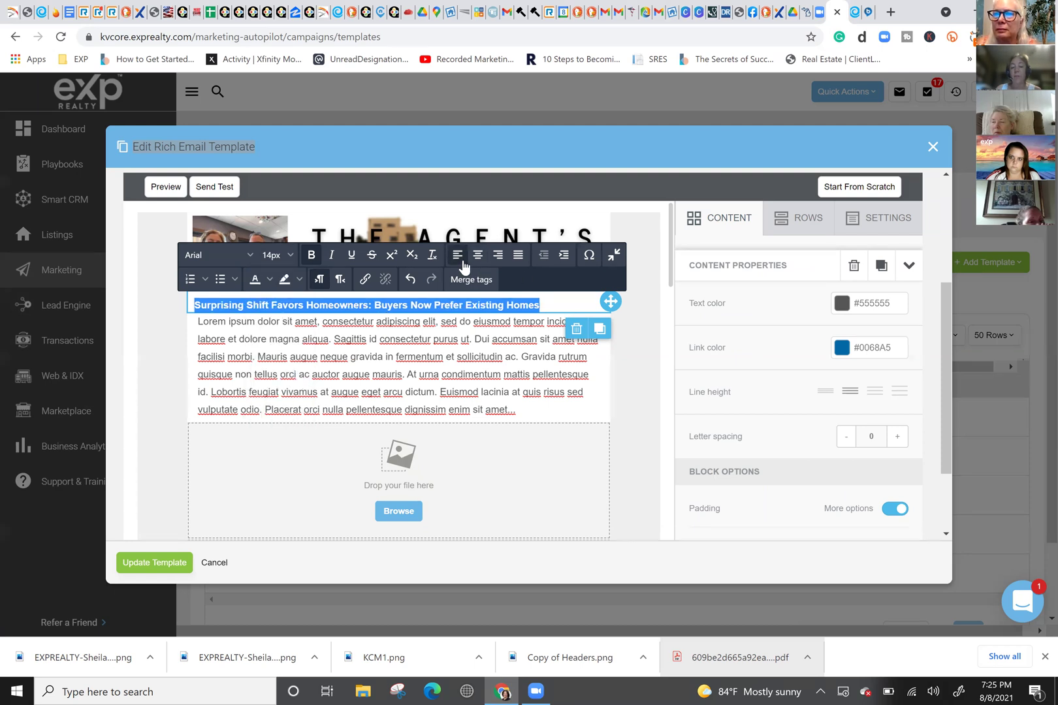
Step: Set the headline to 18px, keep it on one line, and centre it
{"action": "left_click", "coordinate": [288, 260]}
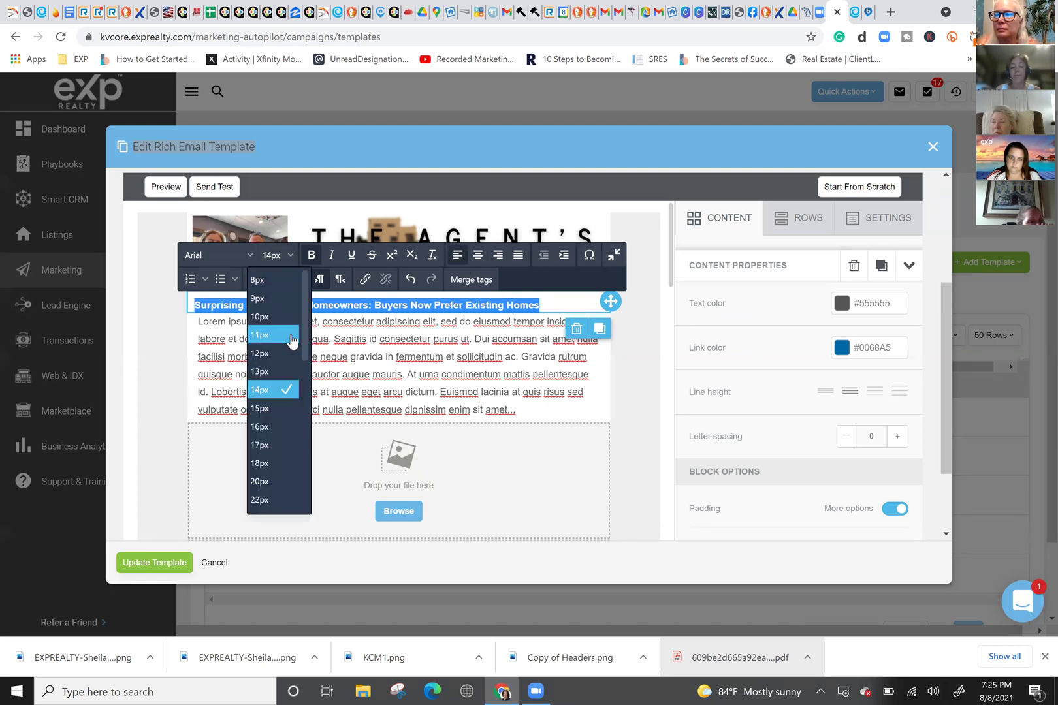
{"action": "left_click", "coordinate": [275, 464]}
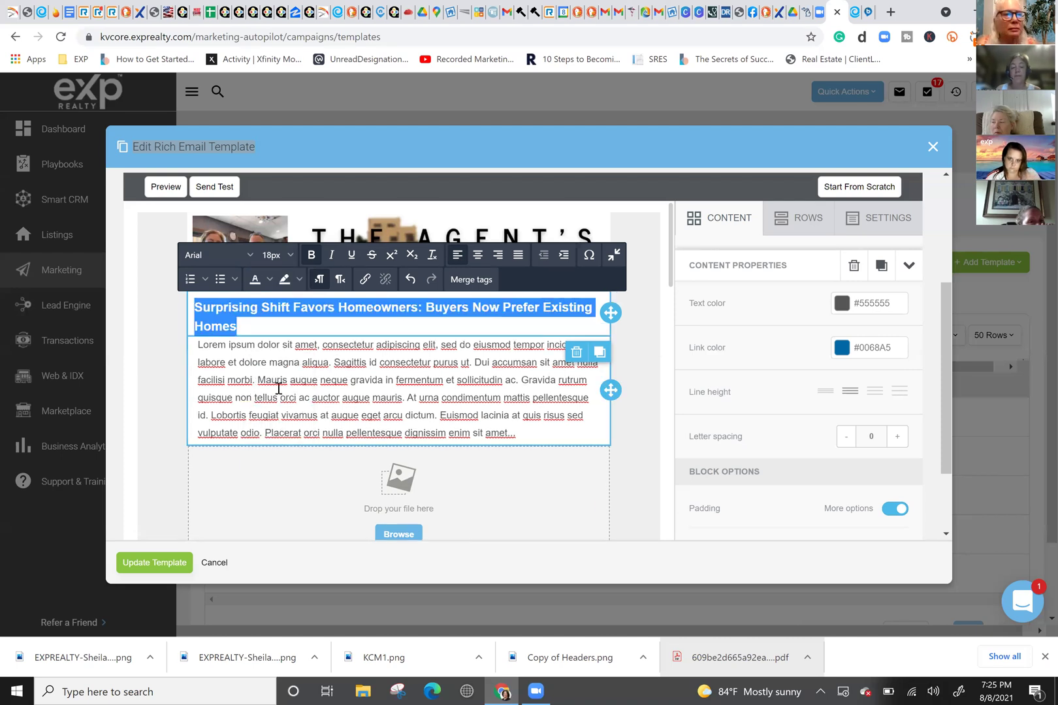
{"action": "left_click", "coordinate": [429, 309]}
{"action": "key", "text": "BackSpace"}
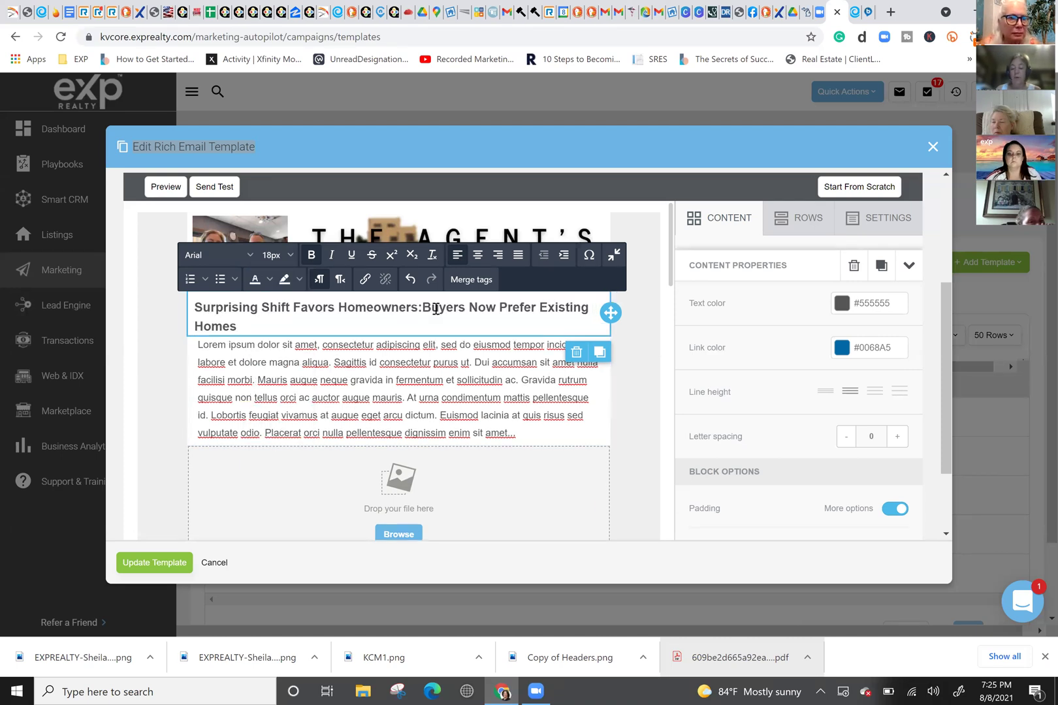
{"action": "key", "text": "Return"}
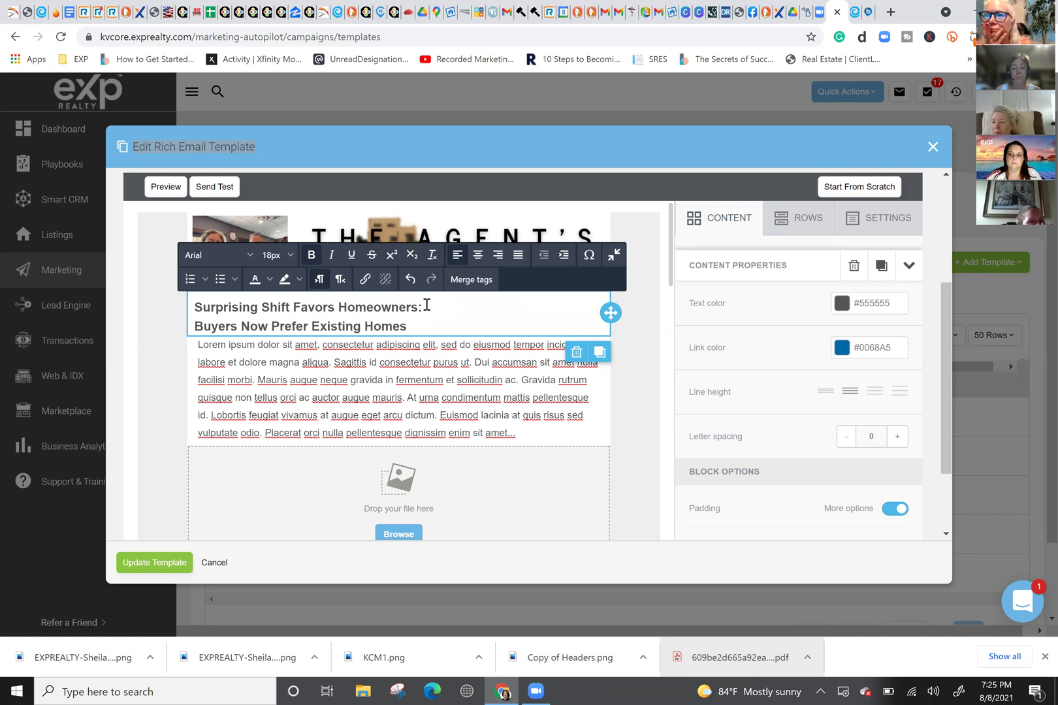
{"action": "key", "text": "BackSpace"}
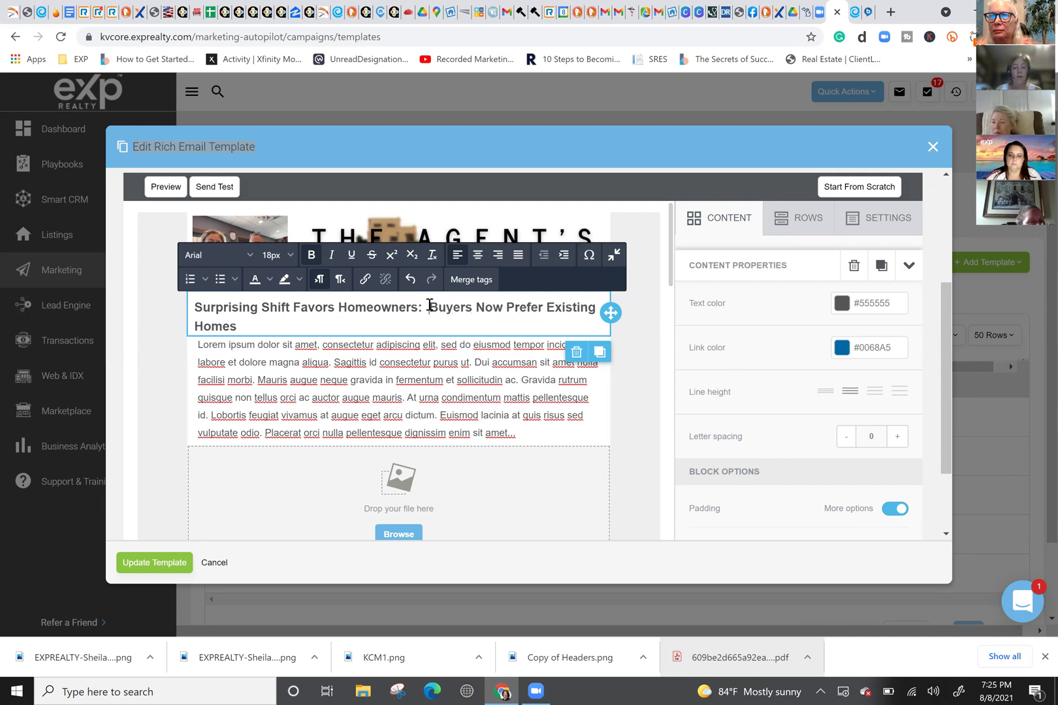
{"action": "left_click", "coordinate": [477, 254]}
Step: Resize the centred headline from 15px to 16px so it fits on one line
{"action": "left_click", "coordinate": [289, 256]}
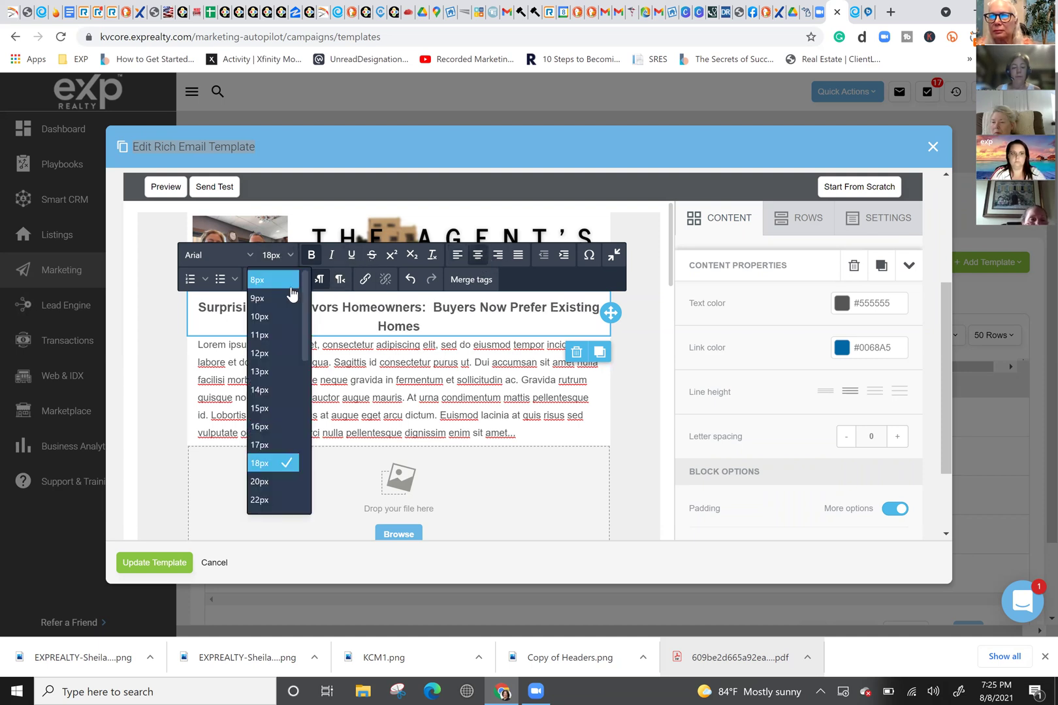
{"action": "left_click", "coordinate": [265, 412]}
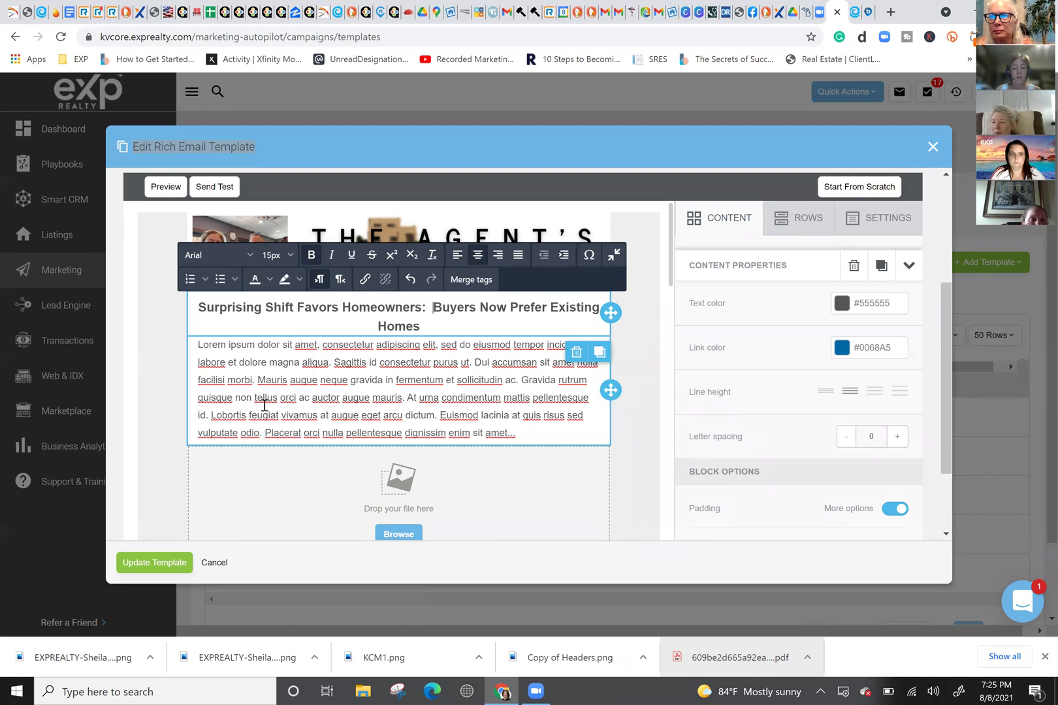
{"action": "left_click_drag", "start_coordinate": [437, 331], "coordinate": [175, 303]}
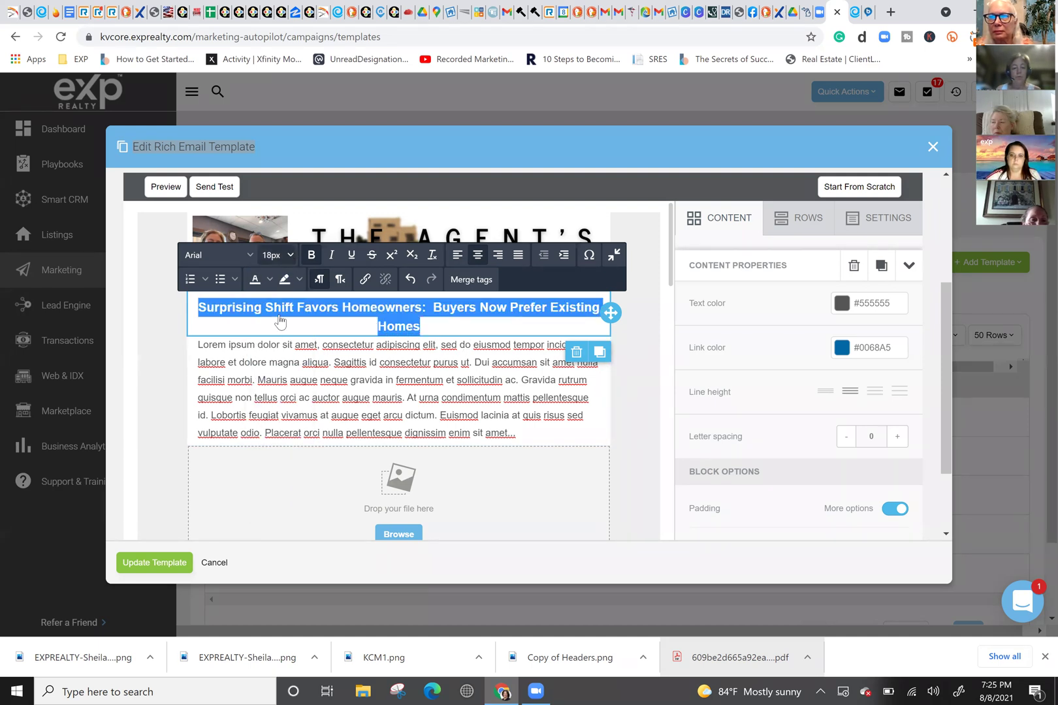
{"action": "left_click", "coordinate": [290, 256]}
{"action": "left_click", "coordinate": [275, 408]}
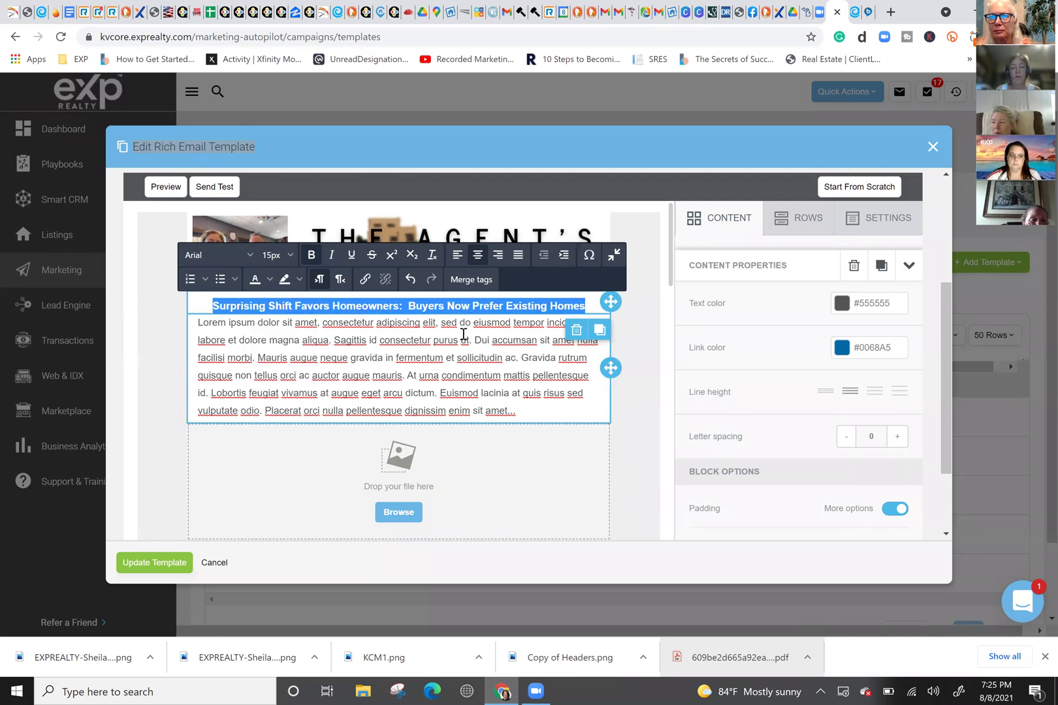
{"action": "left_click", "coordinate": [288, 256]}
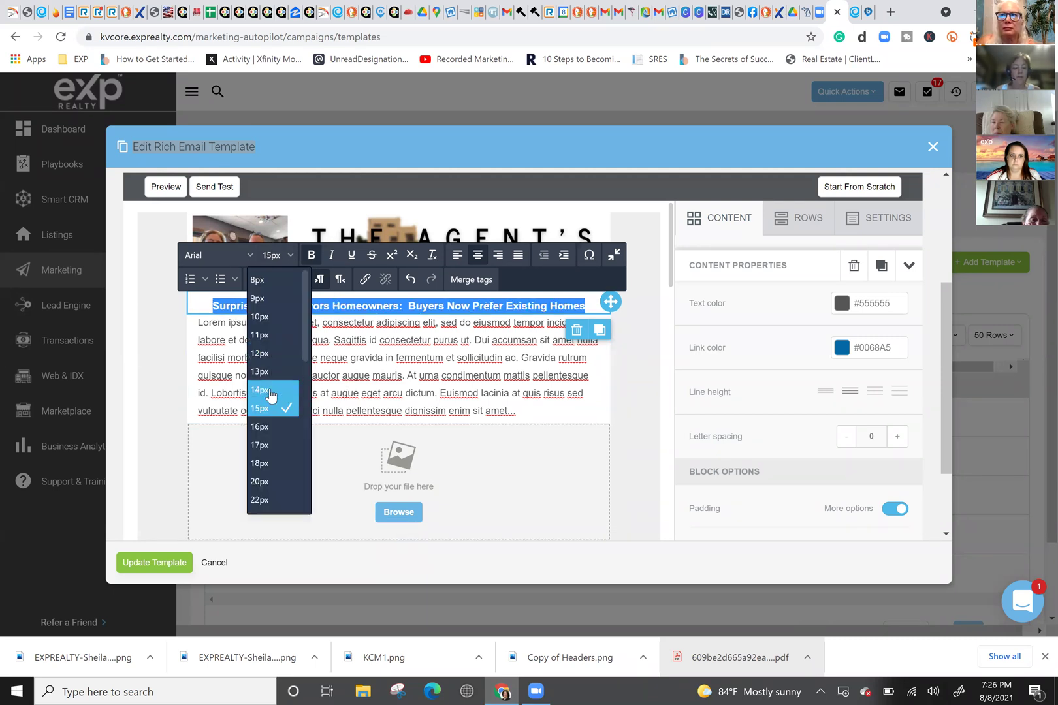
{"action": "left_click", "coordinate": [269, 430]}
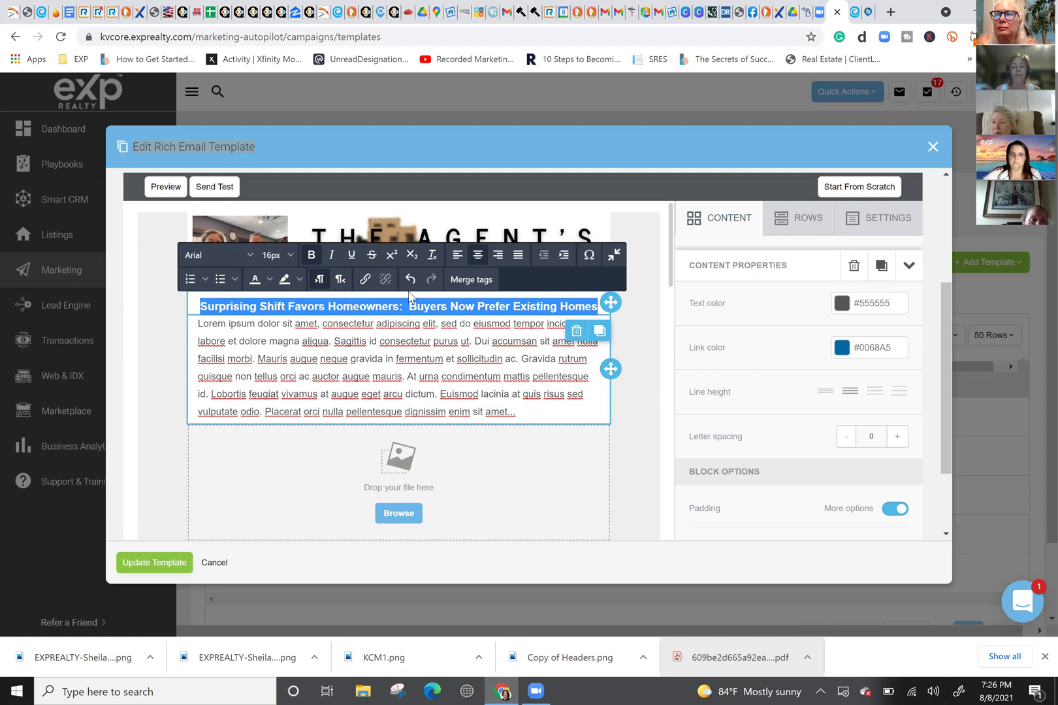
{"action": "left_click", "coordinate": [297, 324]}
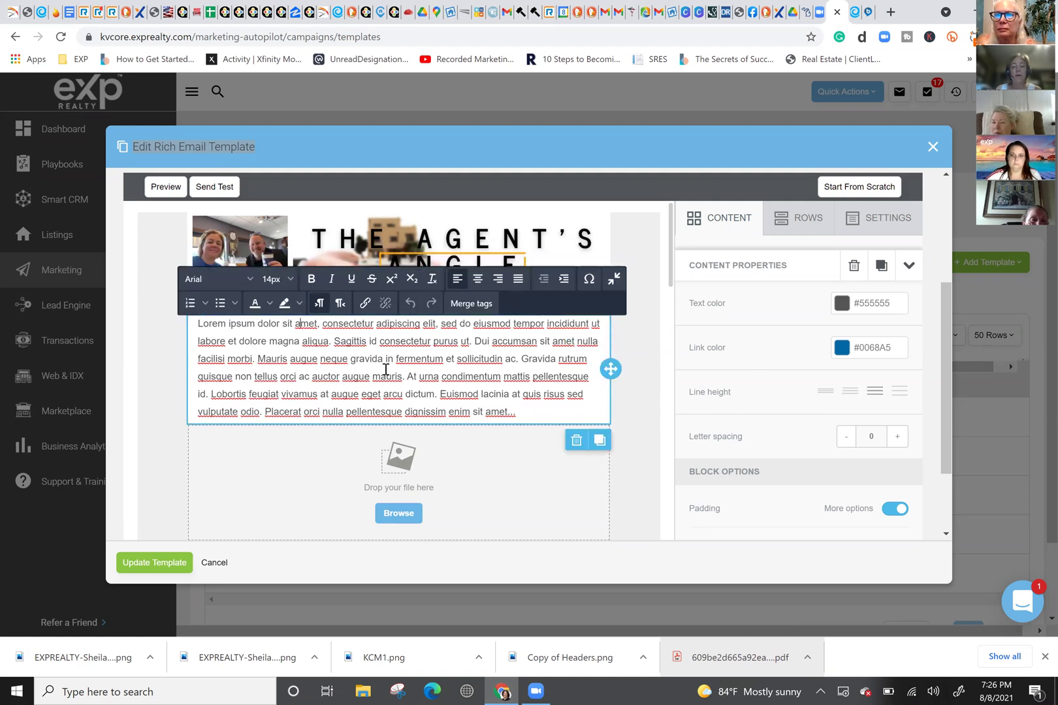
{"action": "left_click", "coordinate": [494, 456]}
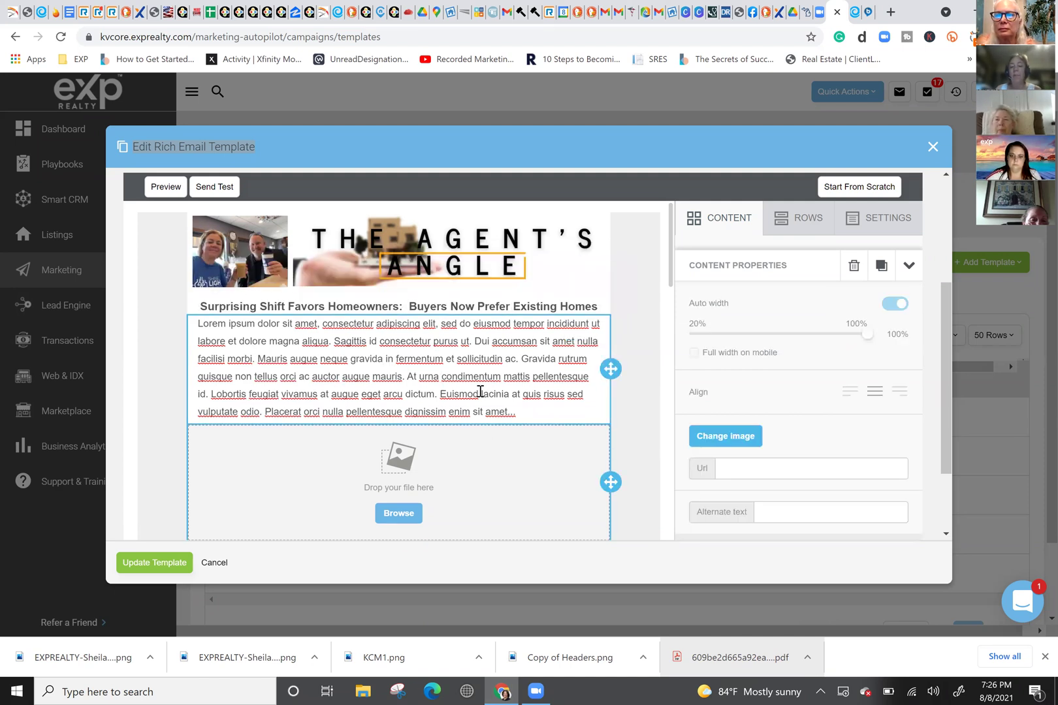
{"action": "triple_click", "coordinate": [454, 307]}
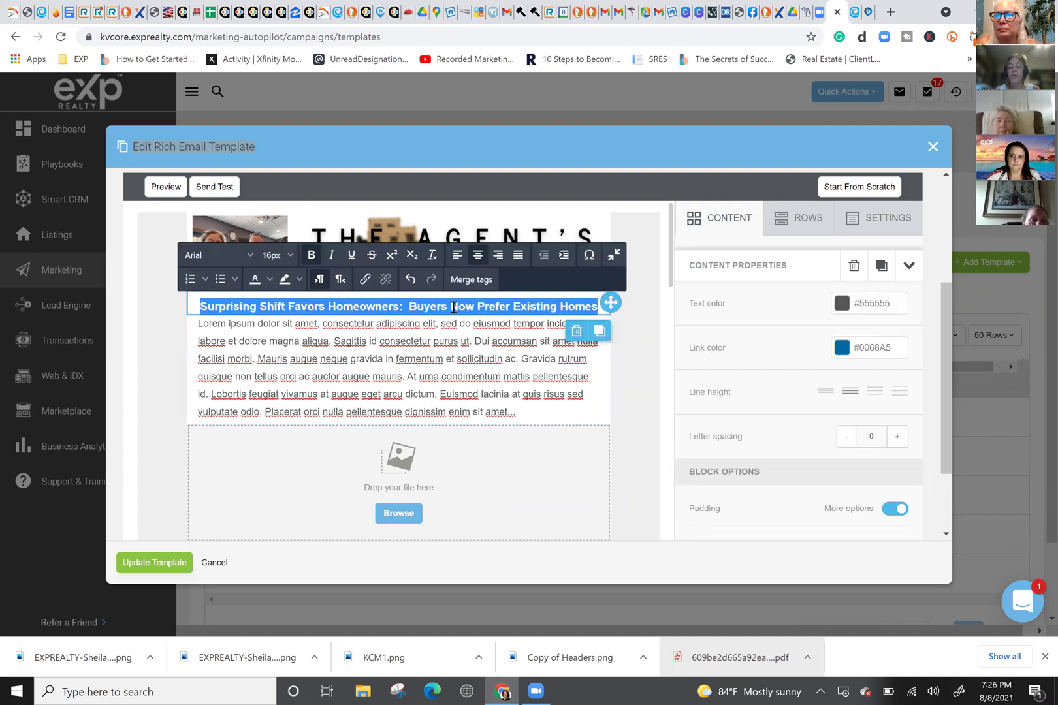
{"action": "left_click", "coordinate": [251, 256]}
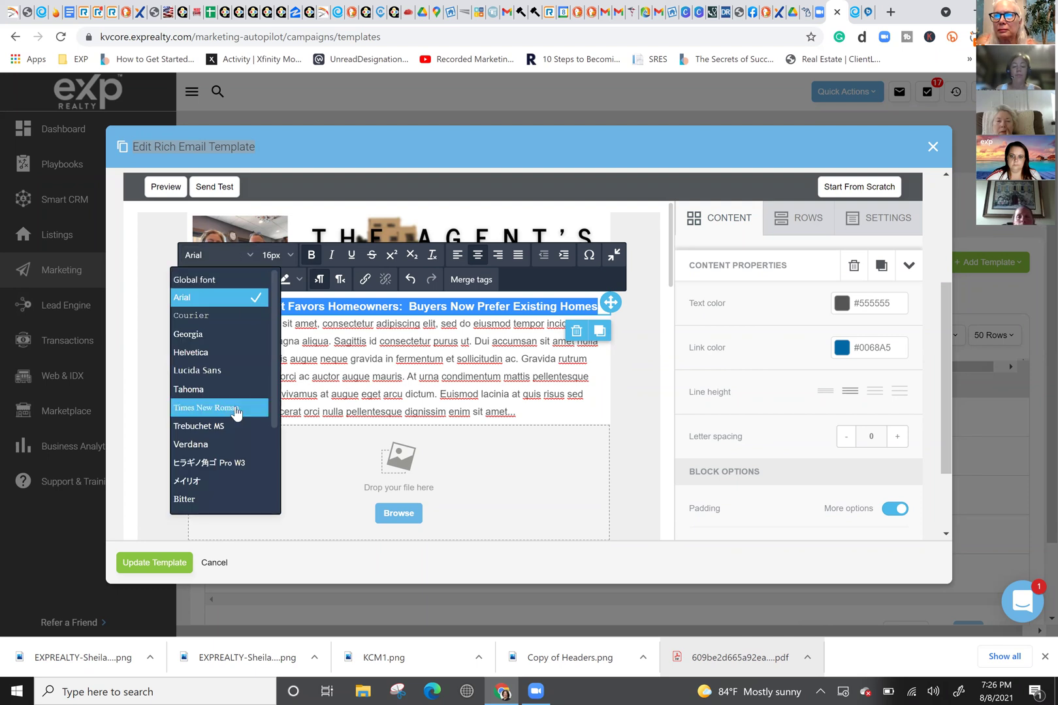
{"action": "left_click", "coordinate": [211, 353]}
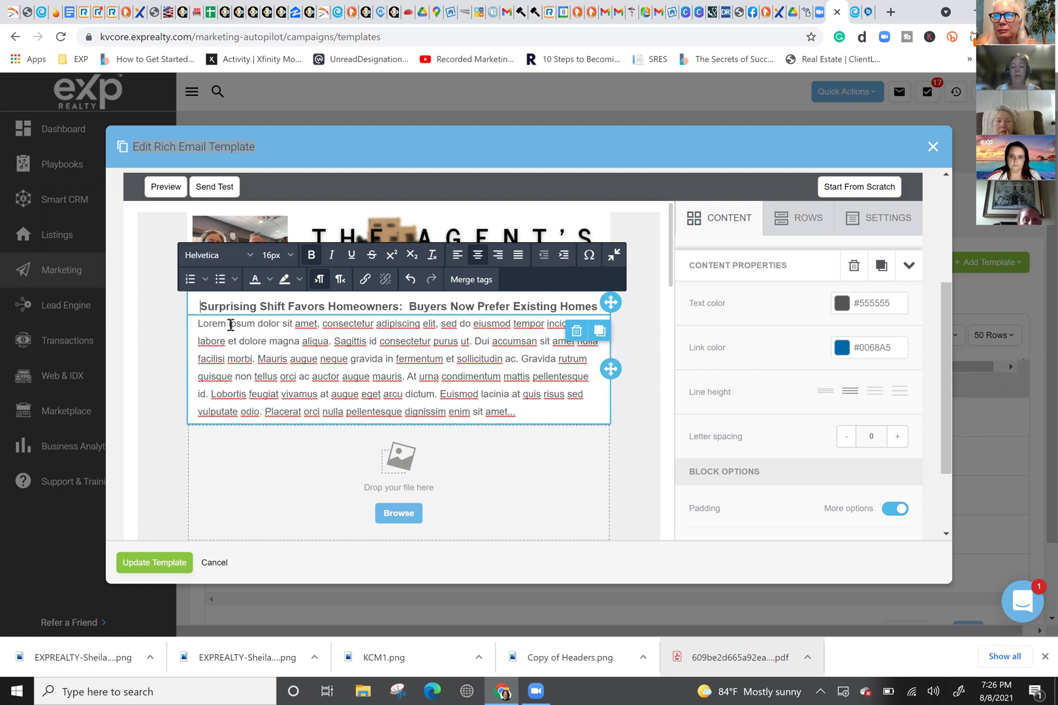
{"action": "left_click", "coordinate": [248, 256]}
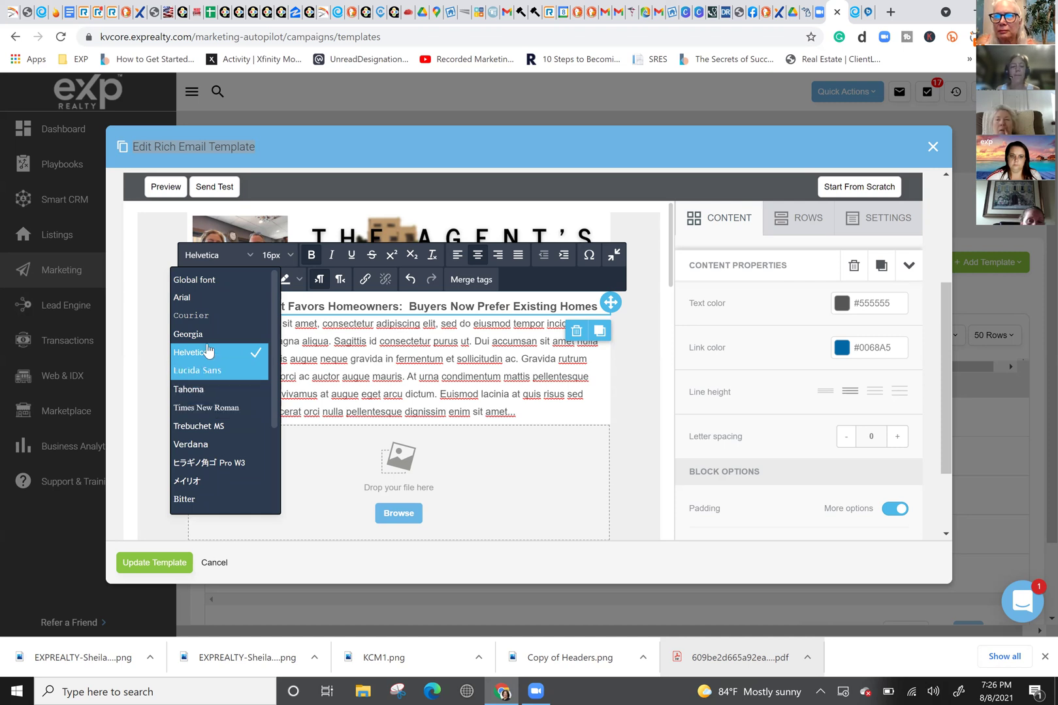
{"action": "left_click", "coordinate": [185, 299]}
{"action": "left_click", "coordinate": [241, 256]}
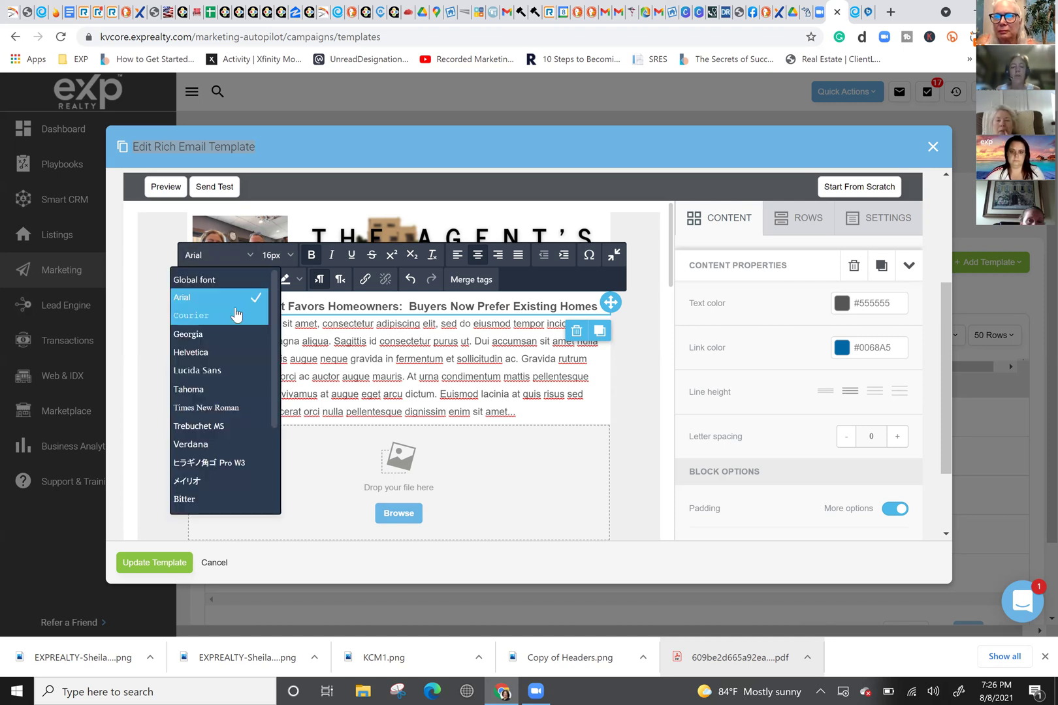
{"action": "left_click", "coordinate": [203, 278]}
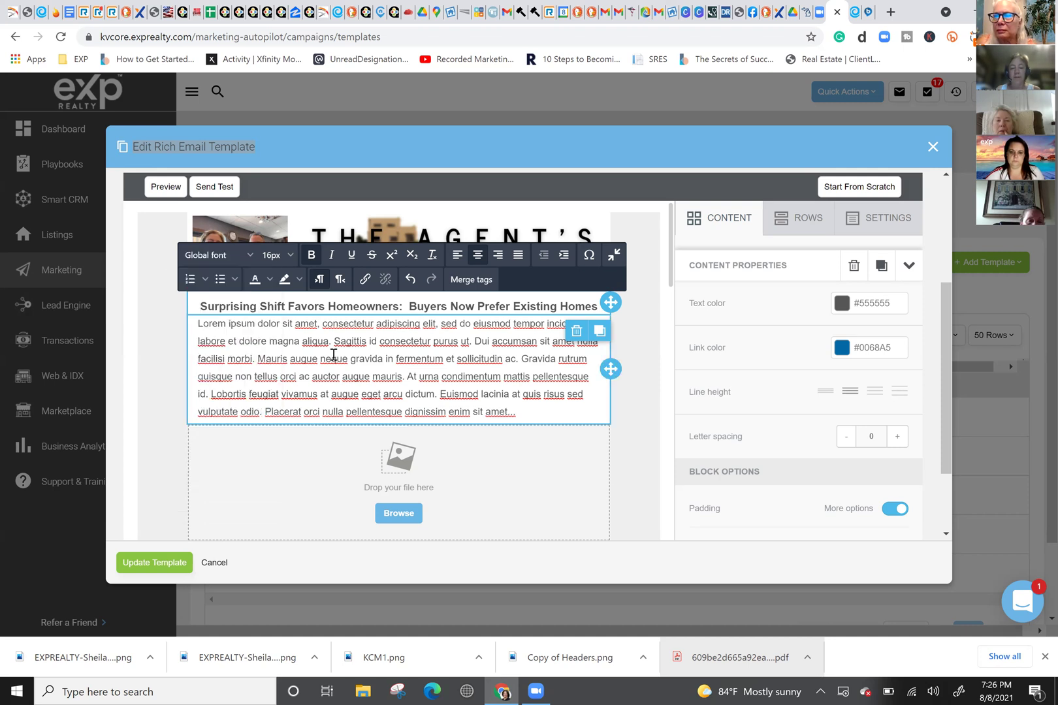
{"action": "triple_click", "coordinate": [285, 305]}
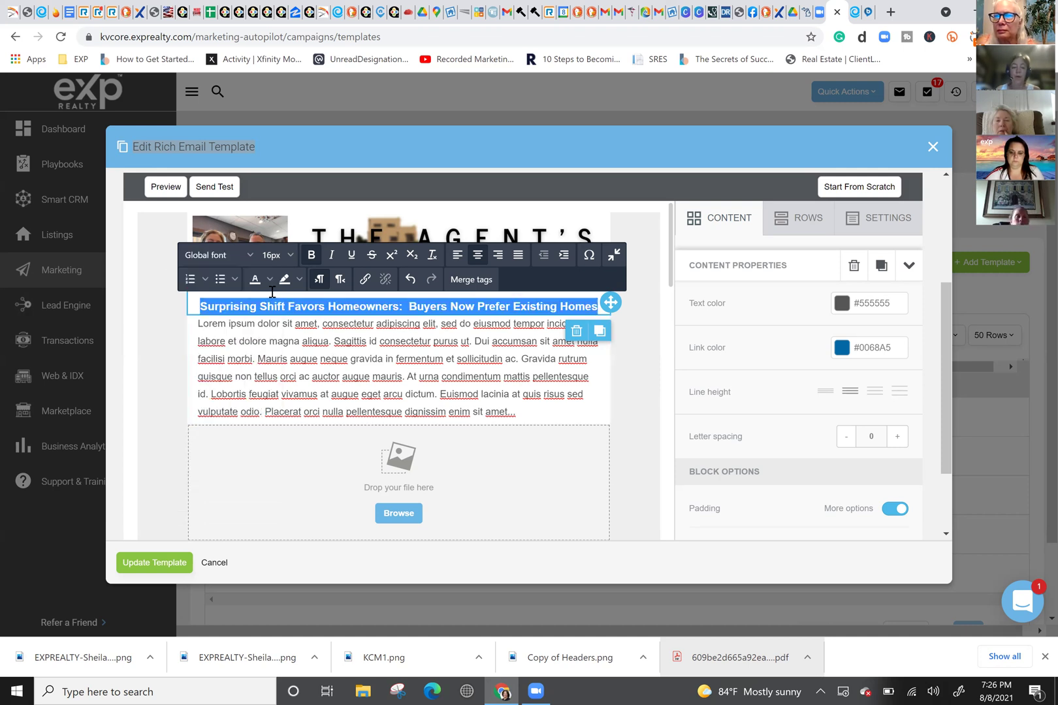
{"action": "left_click", "coordinate": [248, 262]}
{"action": "left_click", "coordinate": [211, 294]}
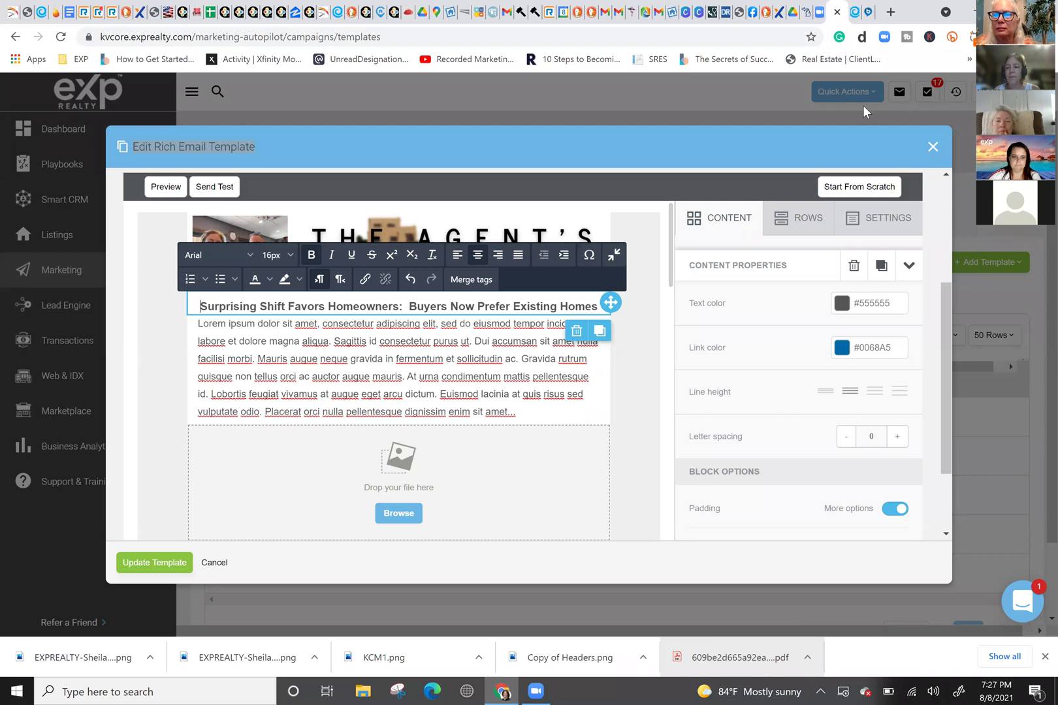
Step: Select the bold 16px centred headline above the lorem ipsum body text
{"action": "left_click", "coordinate": [426, 399]}
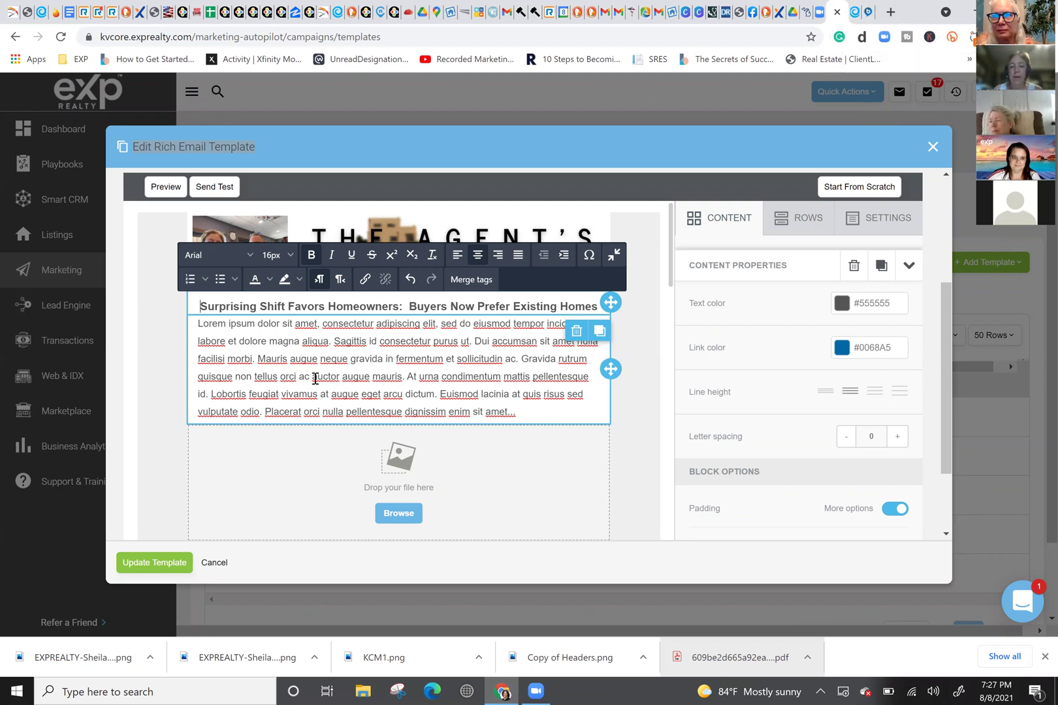
{"action": "triple_click", "coordinate": [323, 307]}
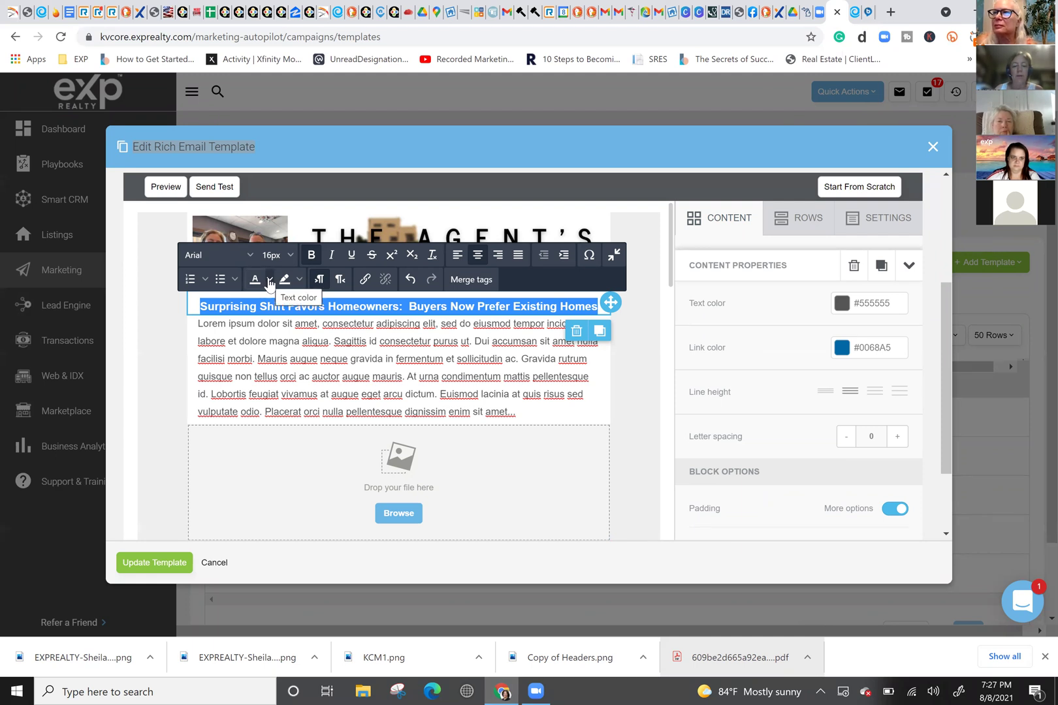
Step: Colour the headline a custom navy blue from the Text color picker
{"action": "left_click", "coordinate": [269, 281]}
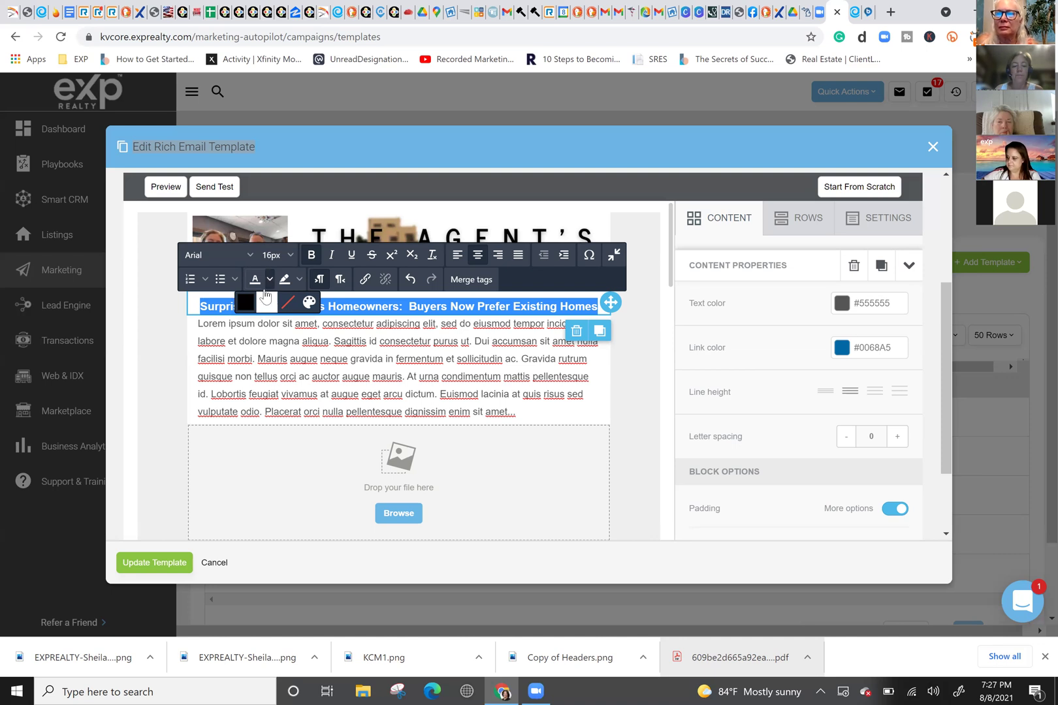
{"action": "left_click", "coordinate": [309, 303]}
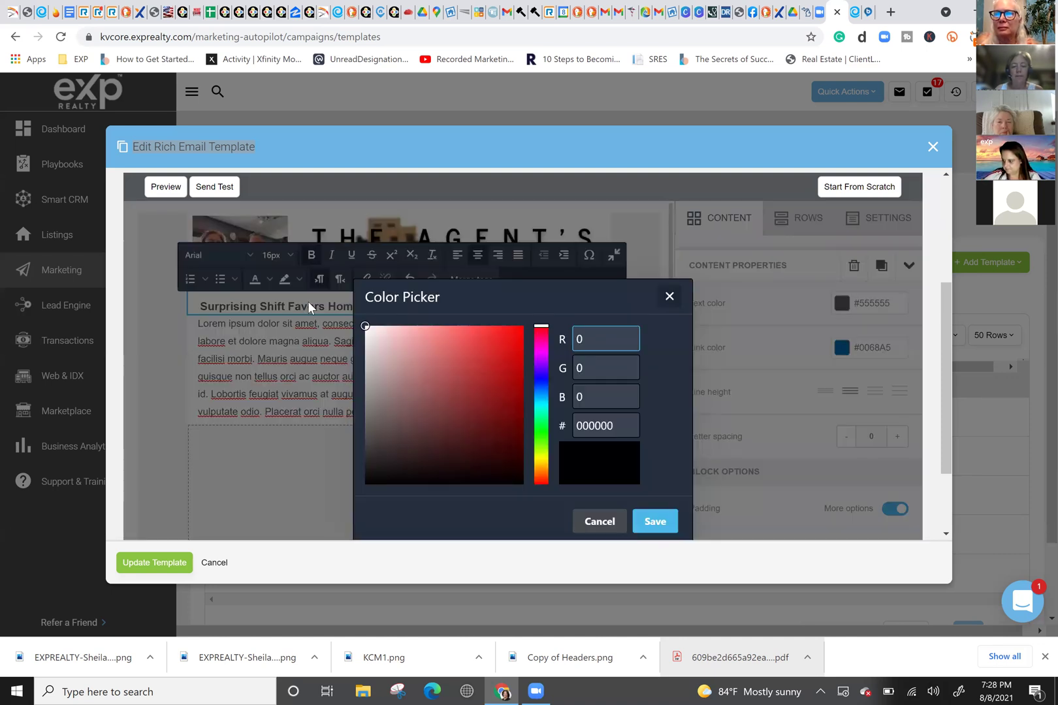
{"action": "left_click", "coordinate": [540, 370]}
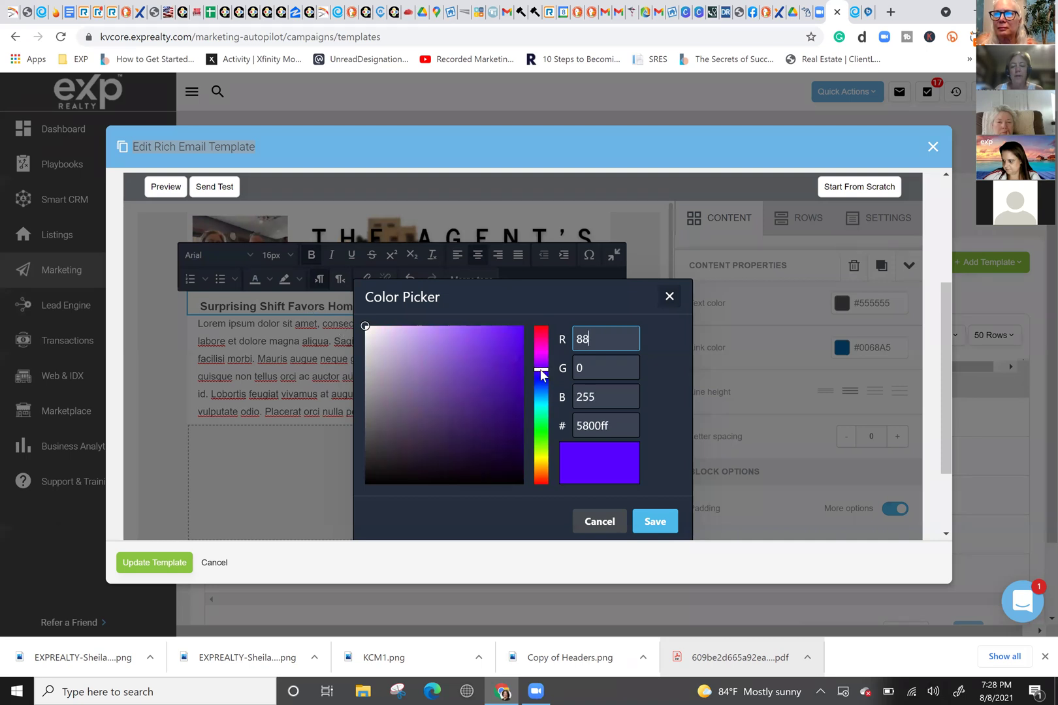
{"action": "left_click", "coordinate": [541, 378]}
{"action": "left_click_drag", "start_coordinate": [520, 386], "coordinate": [523, 345]}
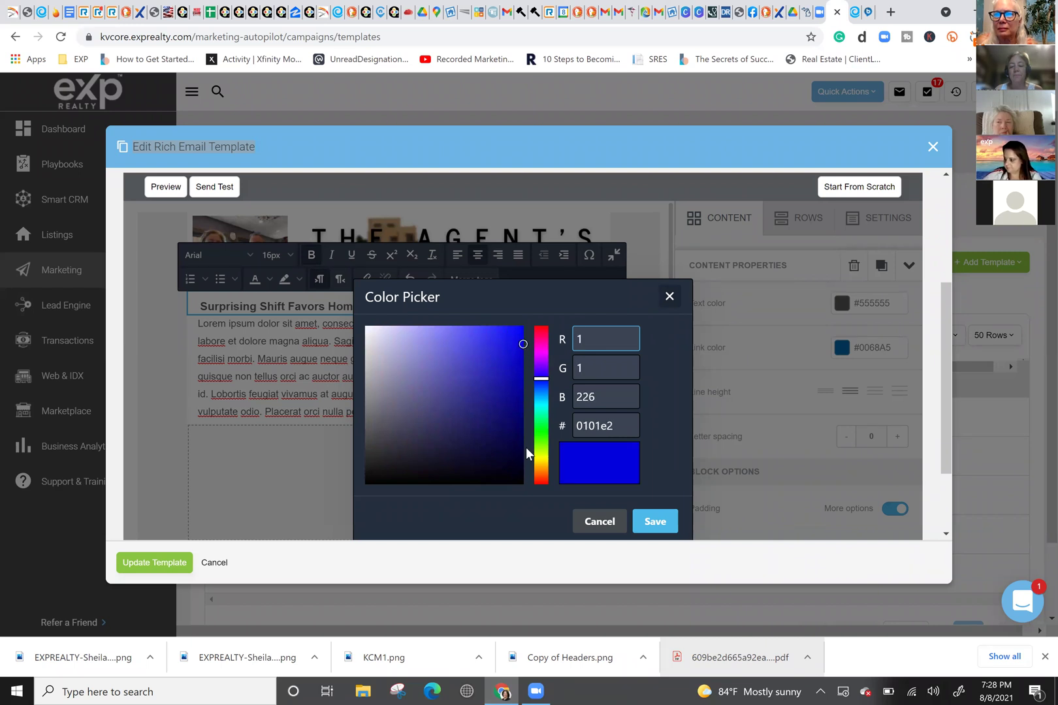
{"action": "left_click", "coordinate": [580, 522]}
{"action": "left_click", "coordinate": [364, 394]}
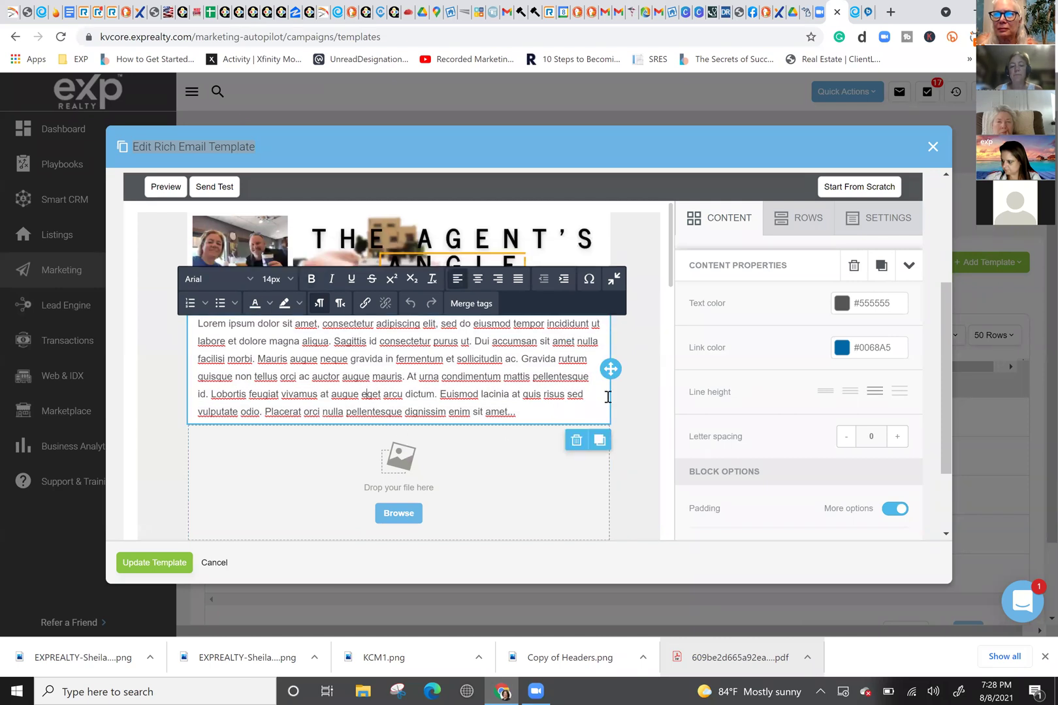
{"action": "left_click", "coordinate": [588, 233]}
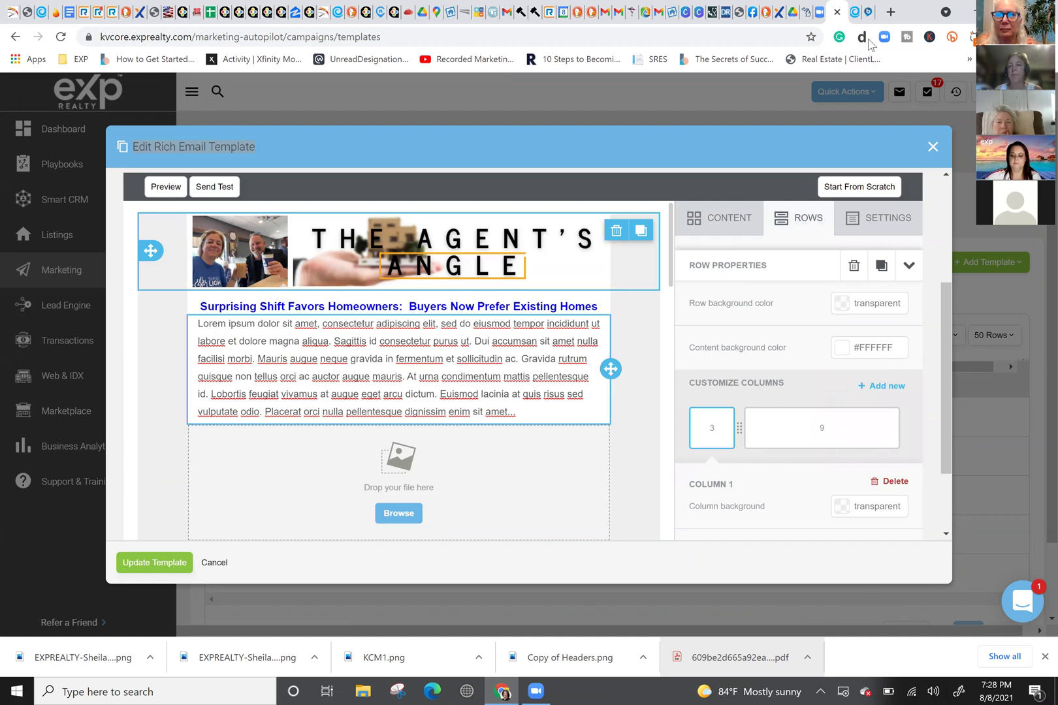
{"action": "left_click", "coordinate": [855, 13]}
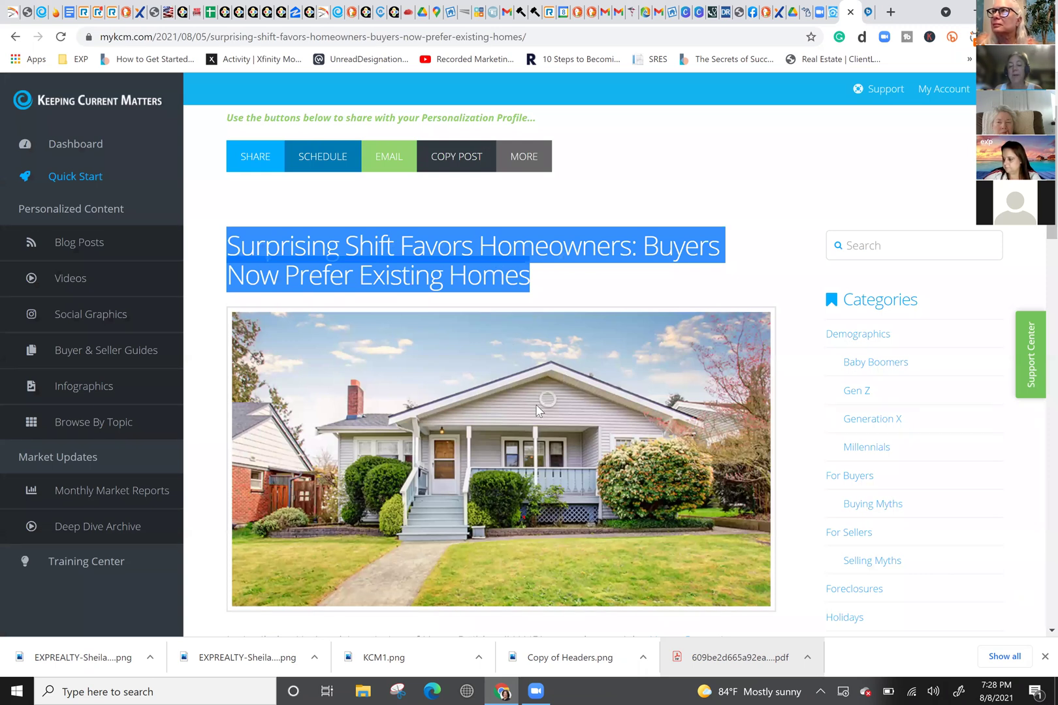
{"action": "scroll", "coordinate": [536, 409], "scroll_direction": "down", "scroll_amount": 3}
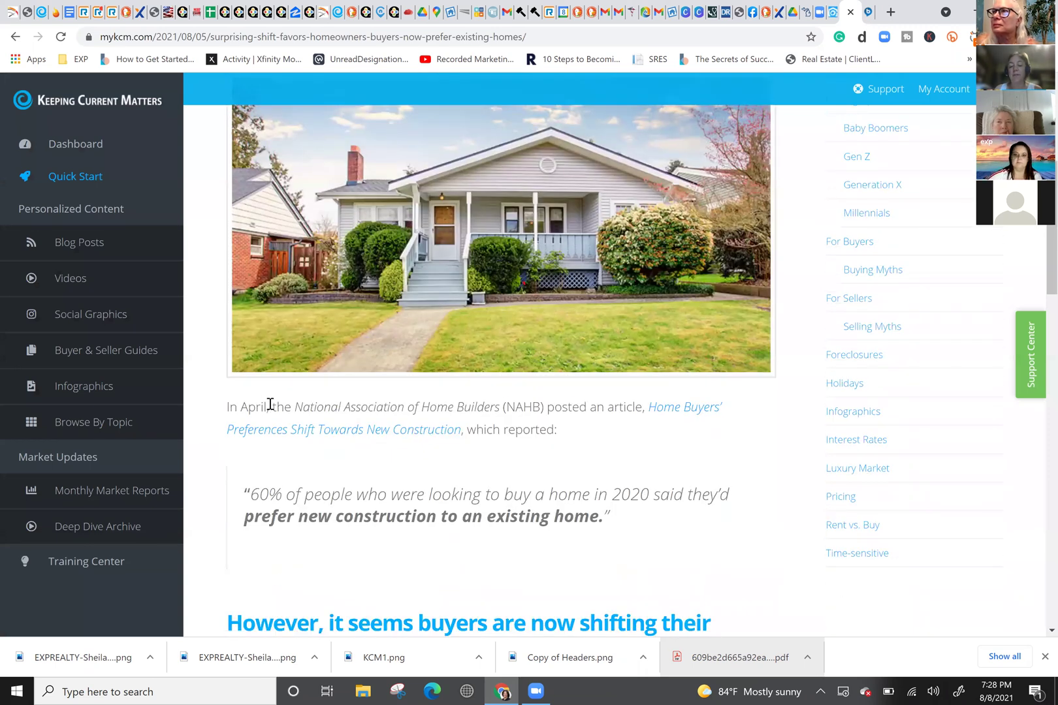
{"action": "left_click", "coordinate": [834, 14]}
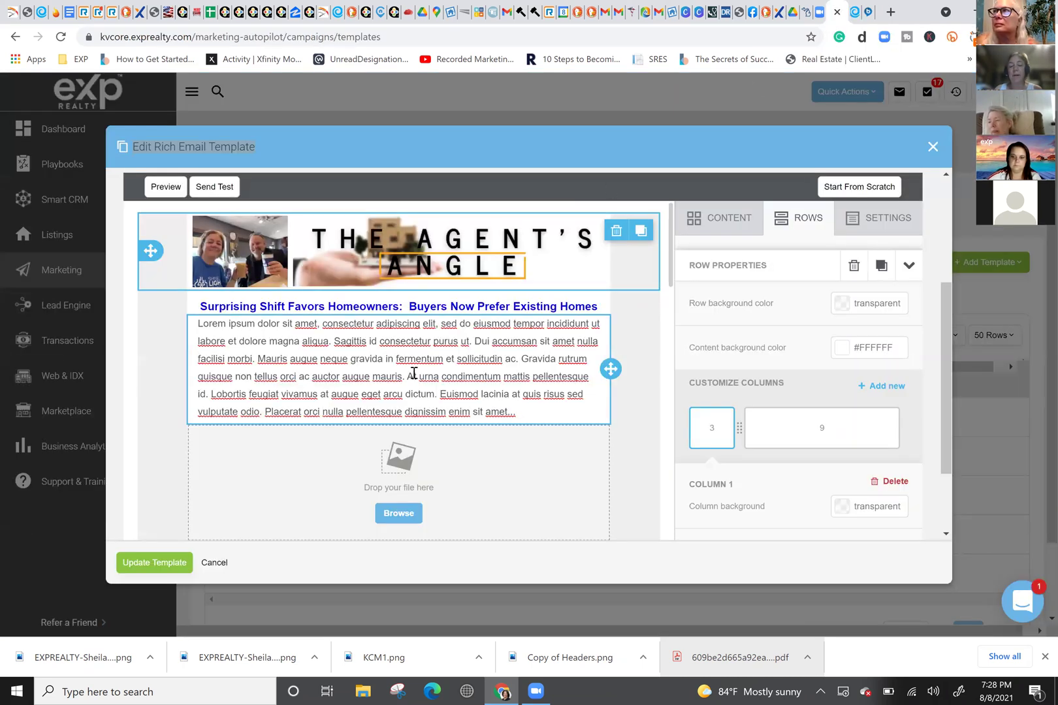
Step: Add an Image block directly below the blue headline and browse for its picture
{"action": "left_click", "coordinate": [727, 226]}
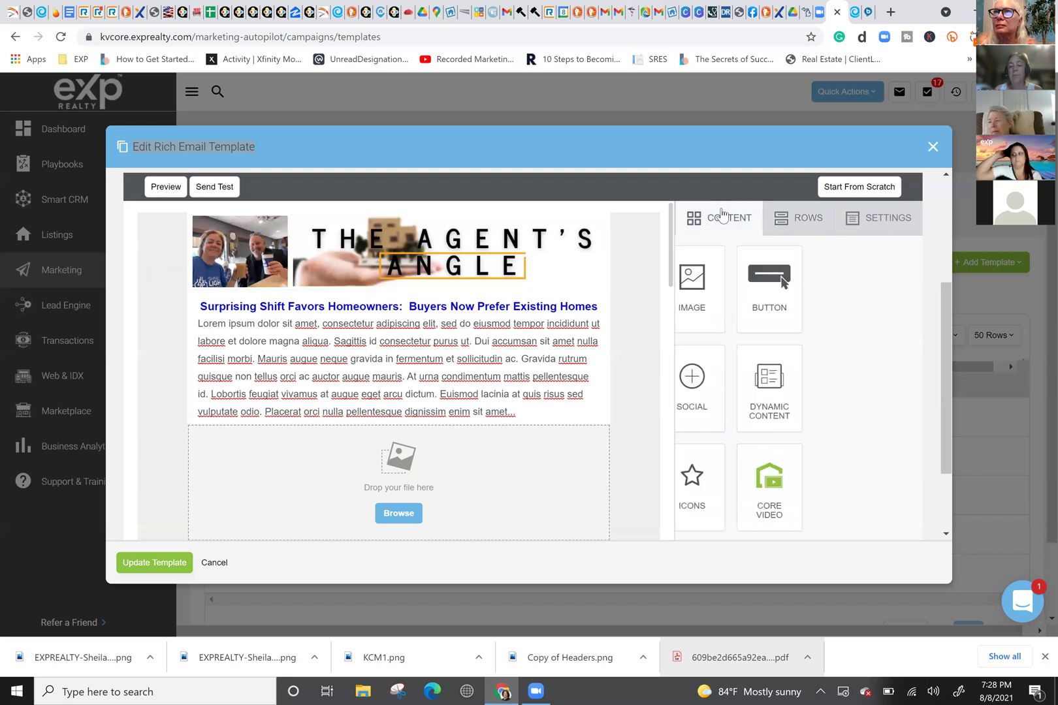
{"action": "left_click_drag", "start_coordinate": [794, 294], "coordinate": [400, 294]}
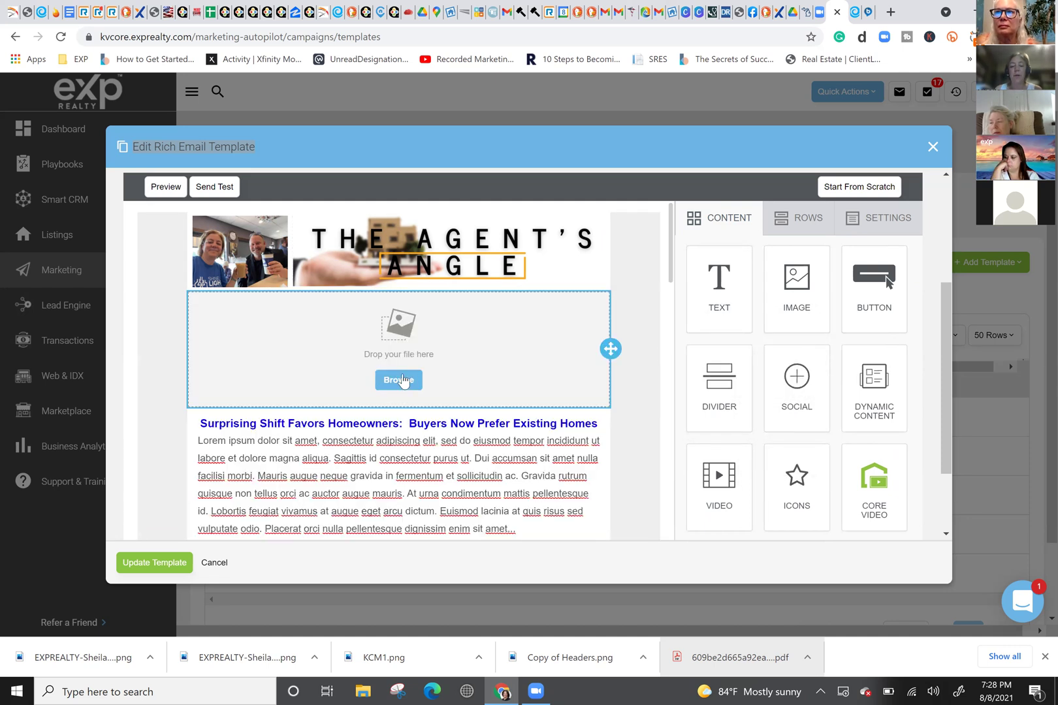
{"action": "left_click_drag", "start_coordinate": [610, 348], "coordinate": [597, 421]}
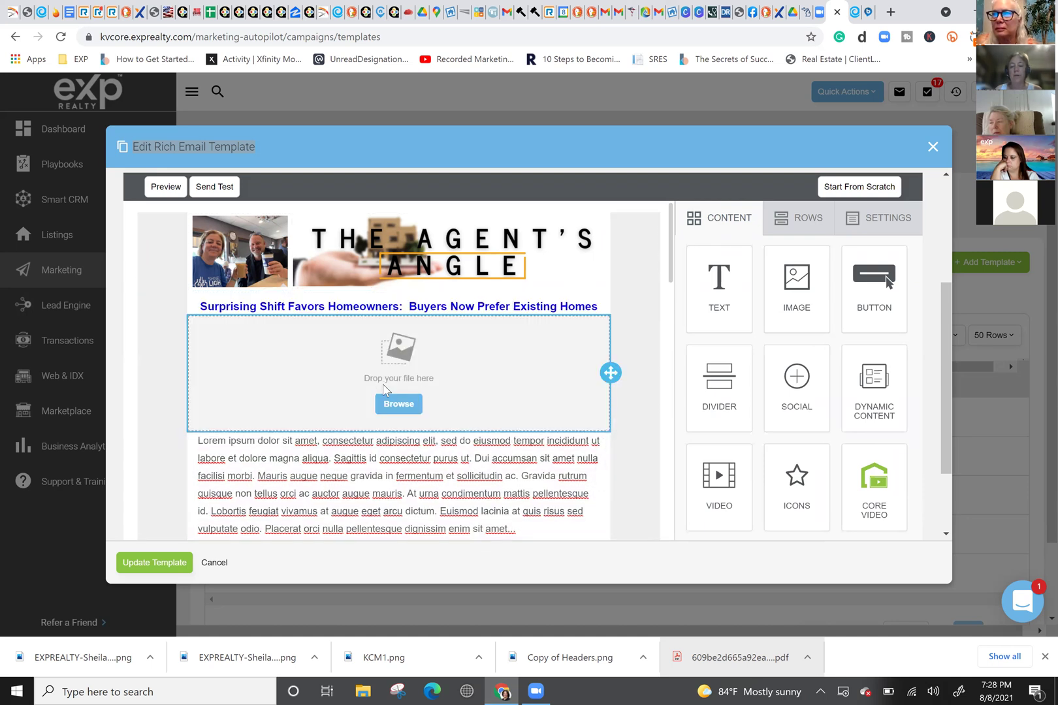
{"action": "left_click", "coordinate": [395, 405]}
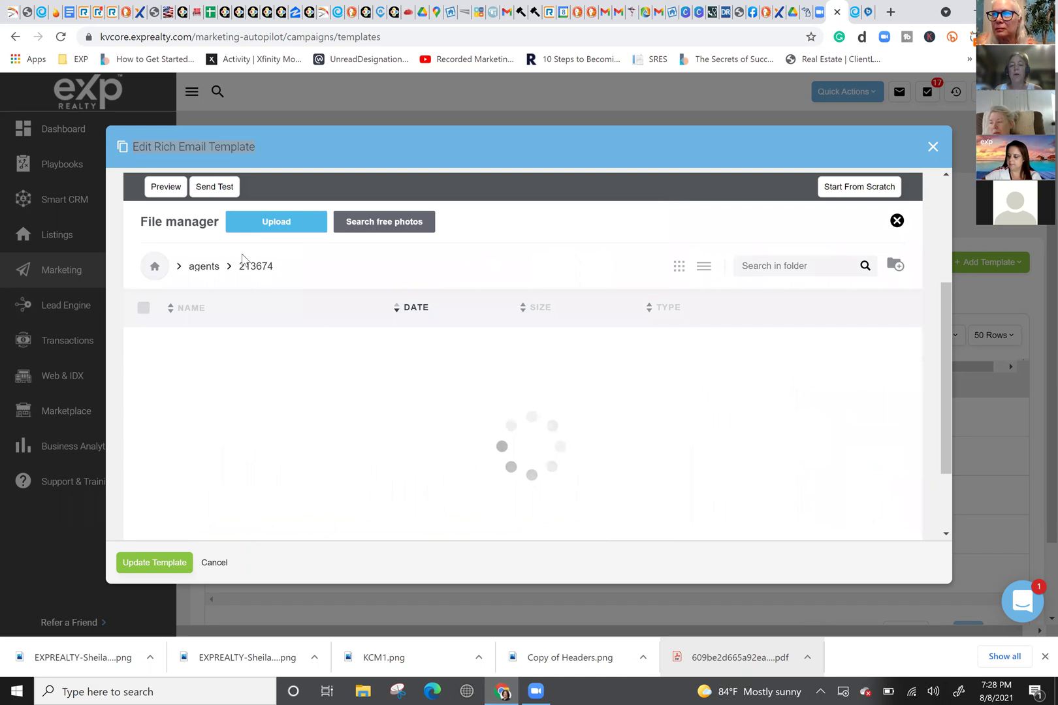
Step: Upload the KCM2 house photo and the KCM1 chart image to the file manager
{"action": "left_click", "coordinate": [278, 226]}
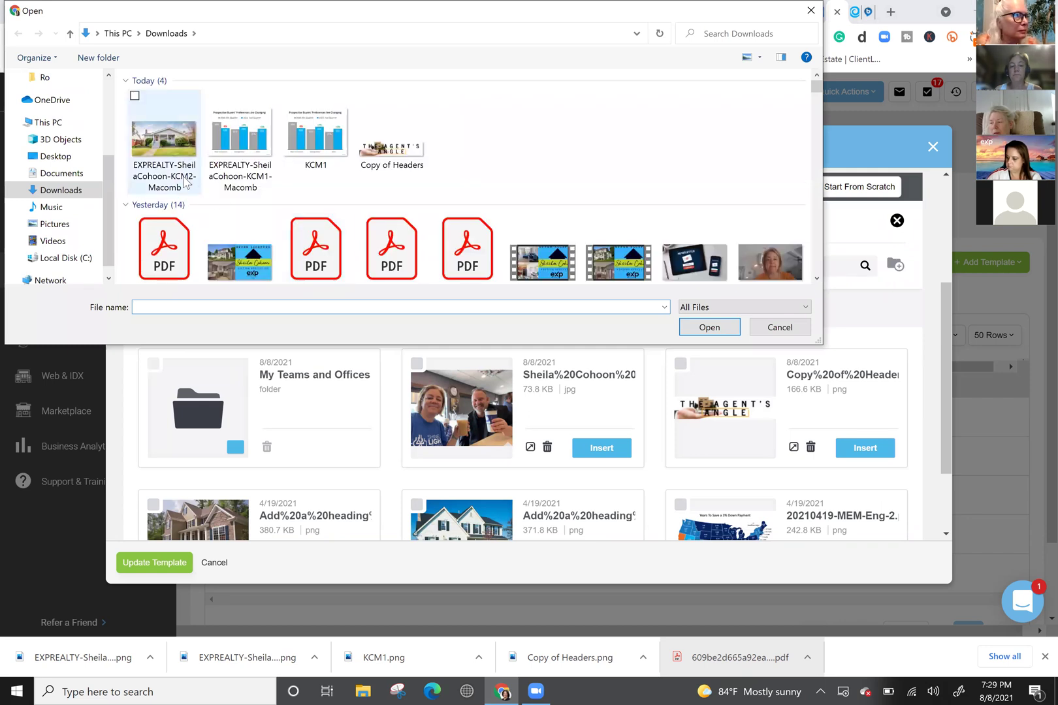
{"action": "left_click", "coordinate": [157, 146]}
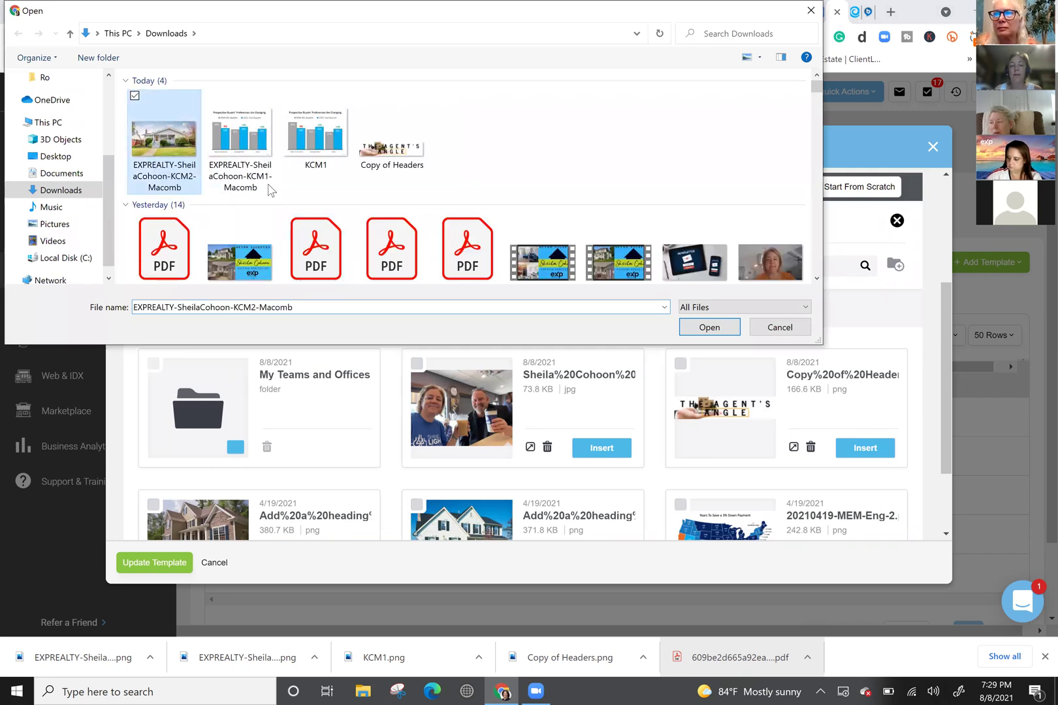
{"action": "left_click", "coordinate": [709, 328]}
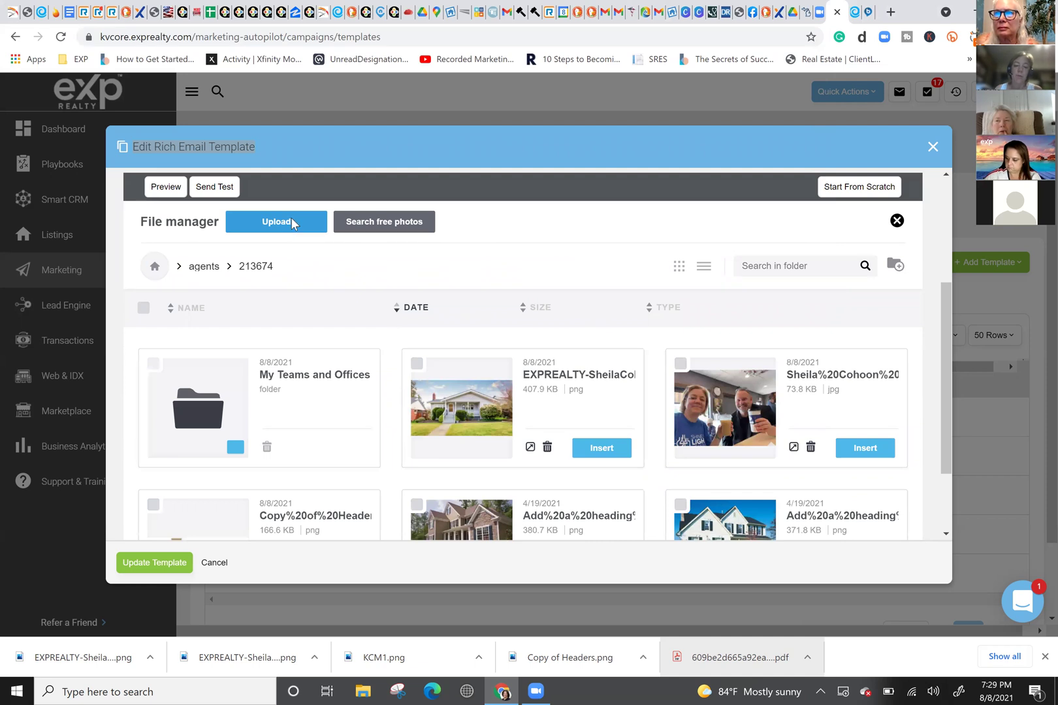
{"action": "left_click", "coordinate": [292, 222]}
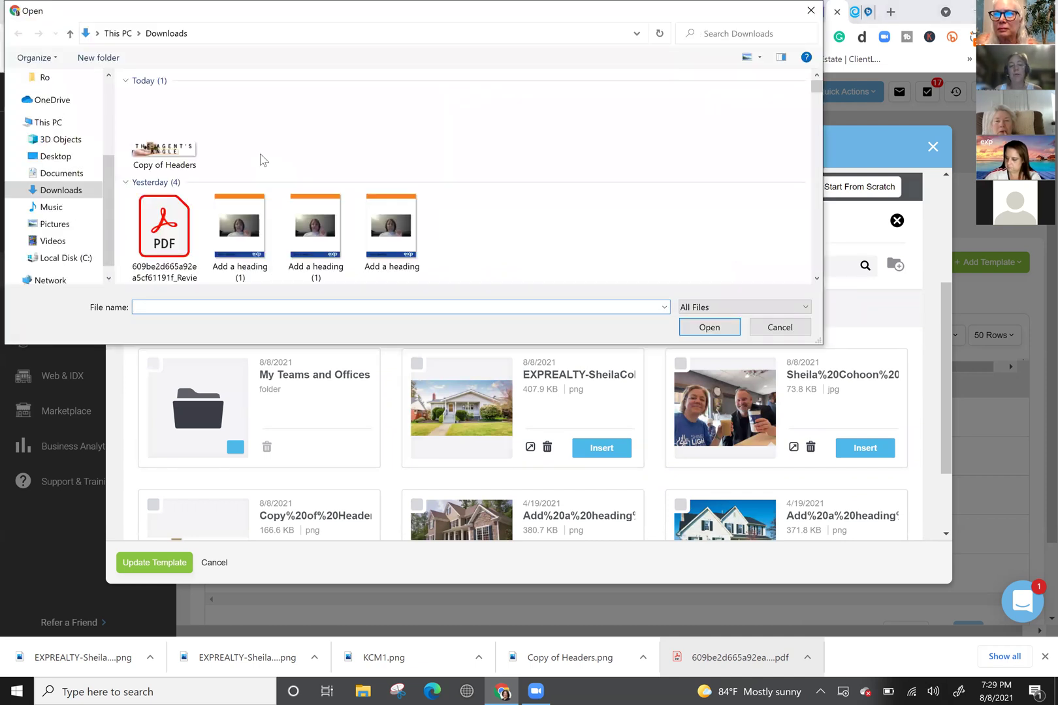
{"action": "left_click", "coordinate": [236, 138]}
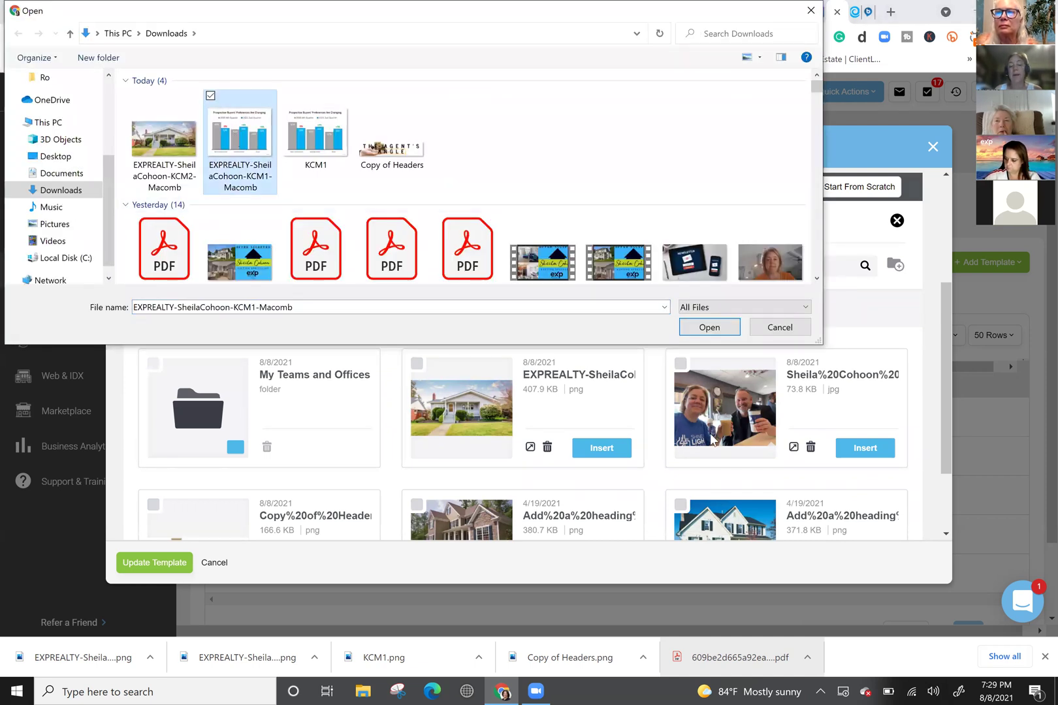
{"action": "left_click", "coordinate": [705, 329]}
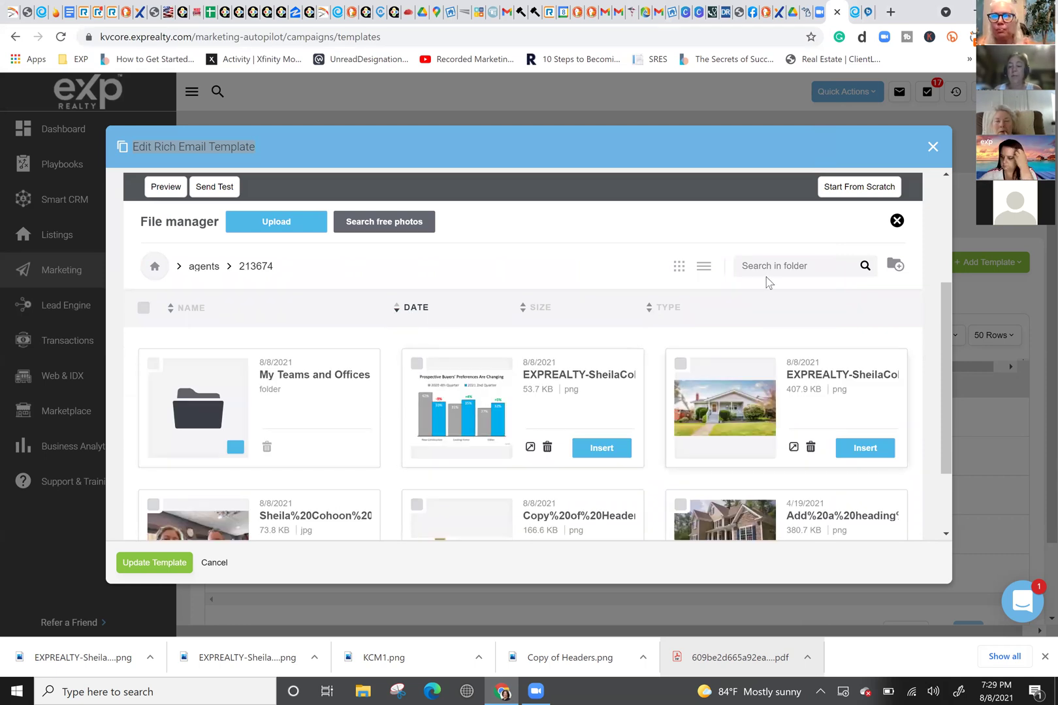
Step: Insert the house photo into the image block between headline and body text
{"action": "left_click", "coordinate": [839, 450]}
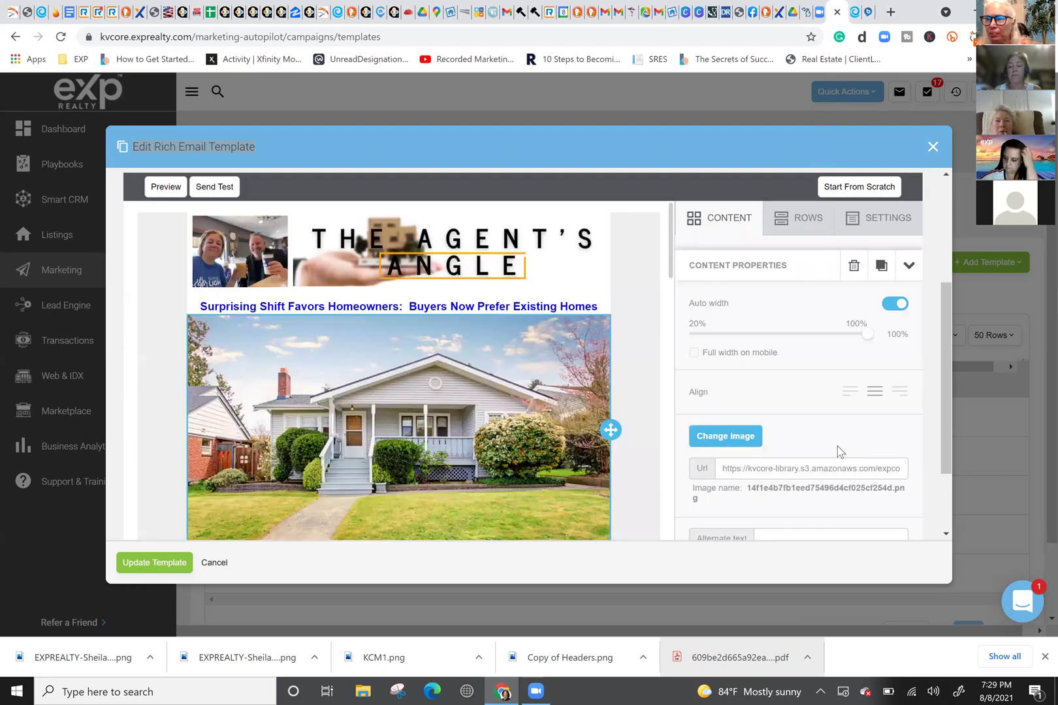
{"action": "scroll", "coordinate": [495, 390], "scroll_direction": "down", "scroll_amount": 2}
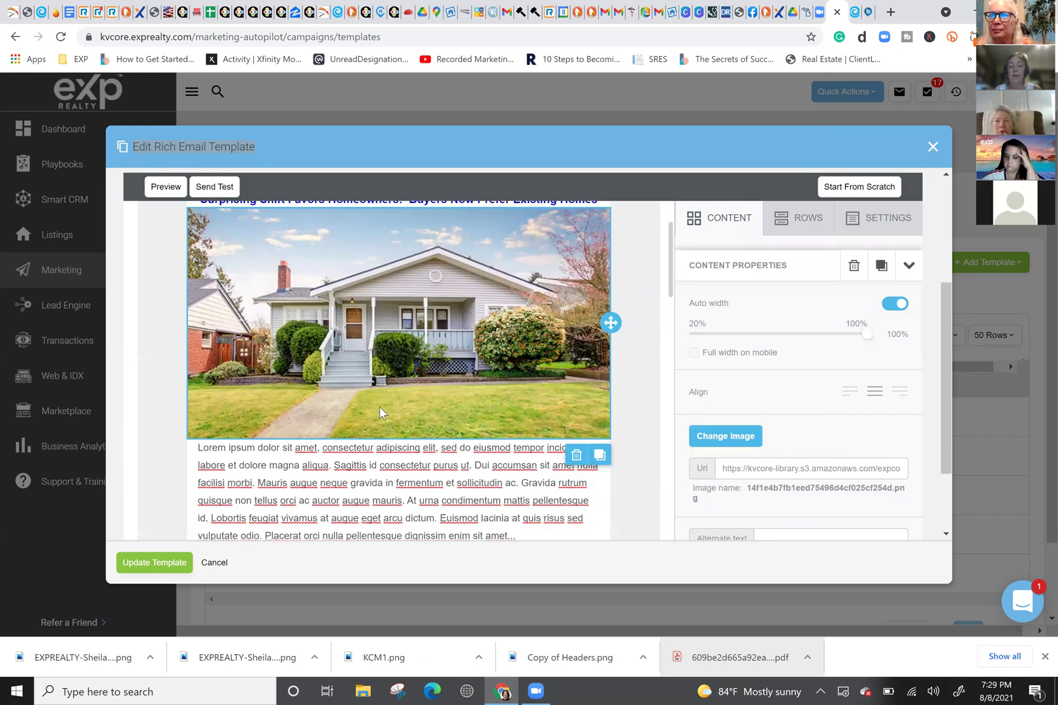
{"action": "scroll", "coordinate": [378, 405], "scroll_direction": "up", "scroll_amount": 1}
{"action": "scroll", "coordinate": [523, 226], "scroll_direction": "down", "scroll_amount": 2}
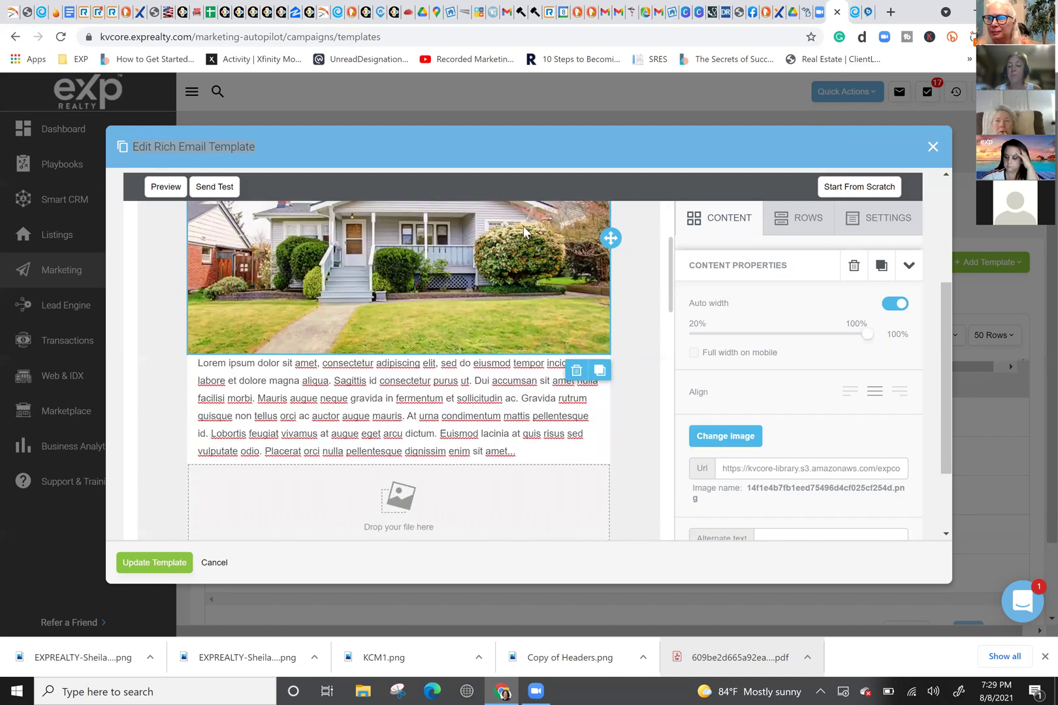
{"action": "left_click", "coordinate": [364, 379]}
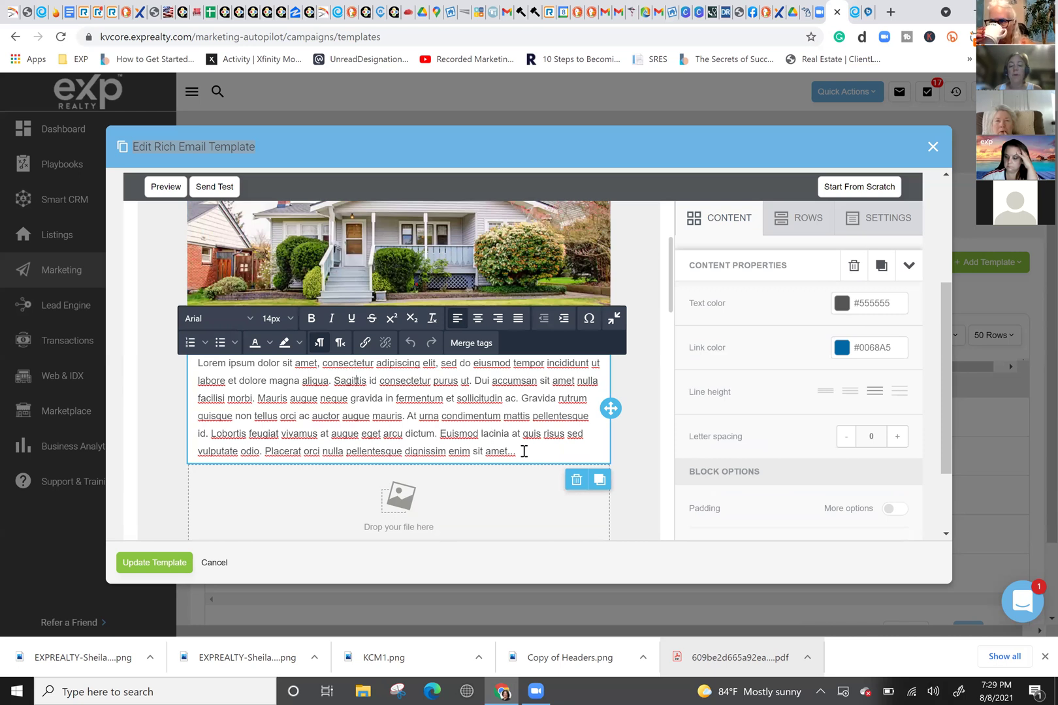
Step: Copy the article's opening 'In April…' paragraph about the NAHB report
{"action": "left_click", "coordinate": [856, 12]}
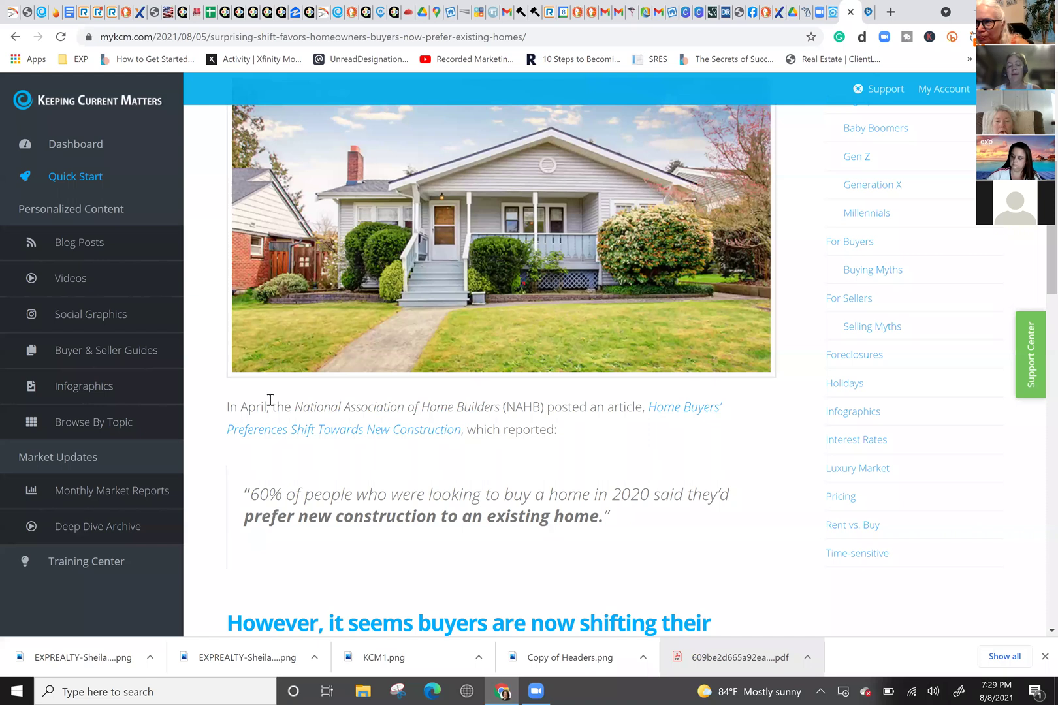
{"action": "left_click_drag", "start_coordinate": [570, 435], "coordinate": [379, 408]}
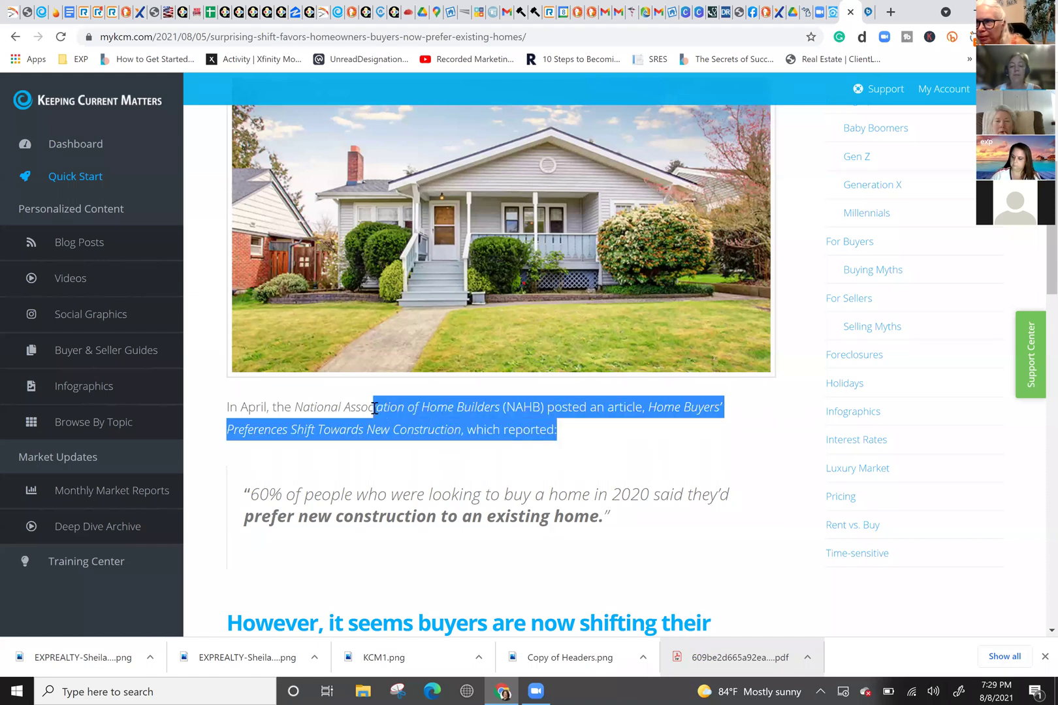
{"action": "left_click", "coordinate": [576, 519]}
{"action": "left_click_drag", "start_coordinate": [574, 436], "coordinate": [226, 406]}
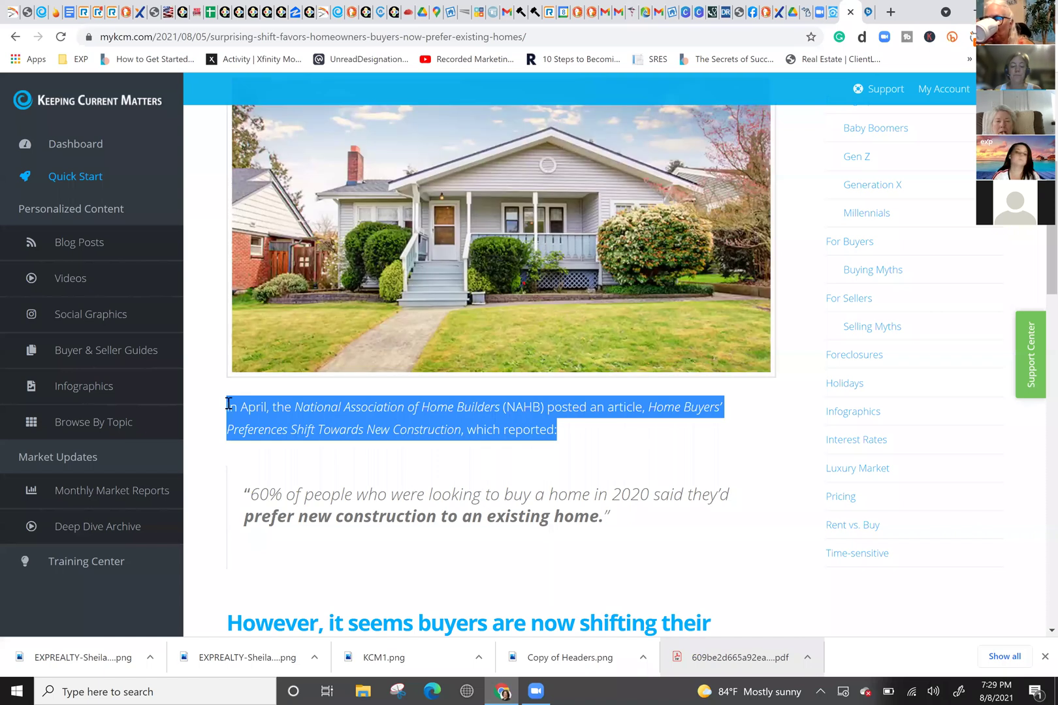
{"action": "right_click", "coordinate": [342, 408]}
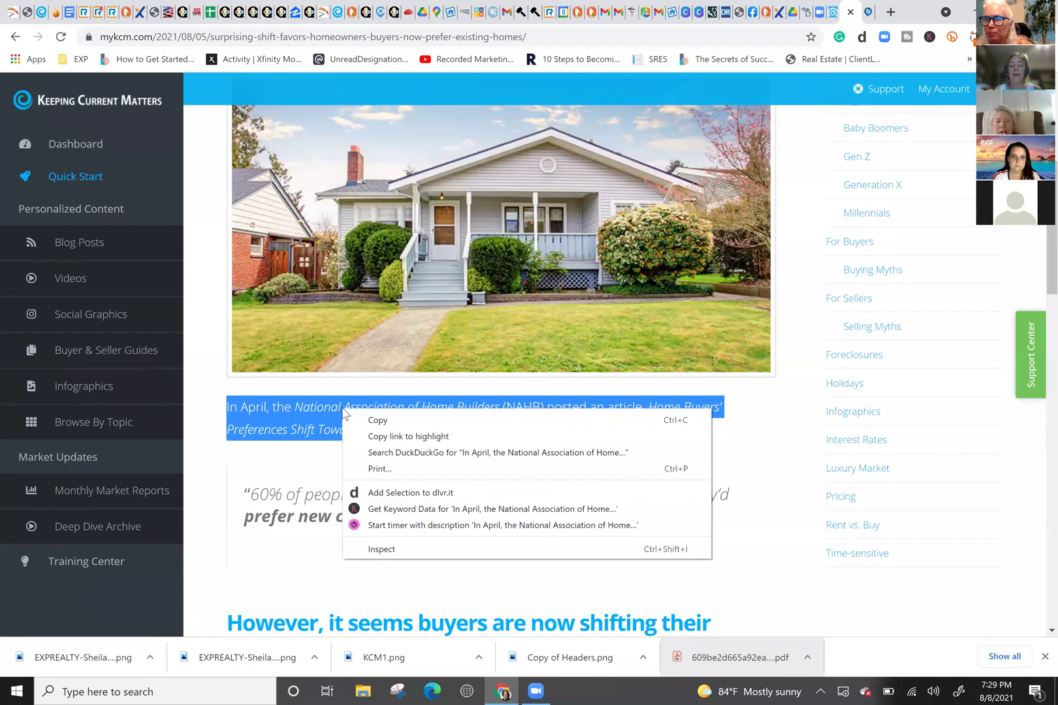
{"action": "left_click", "coordinate": [378, 421]}
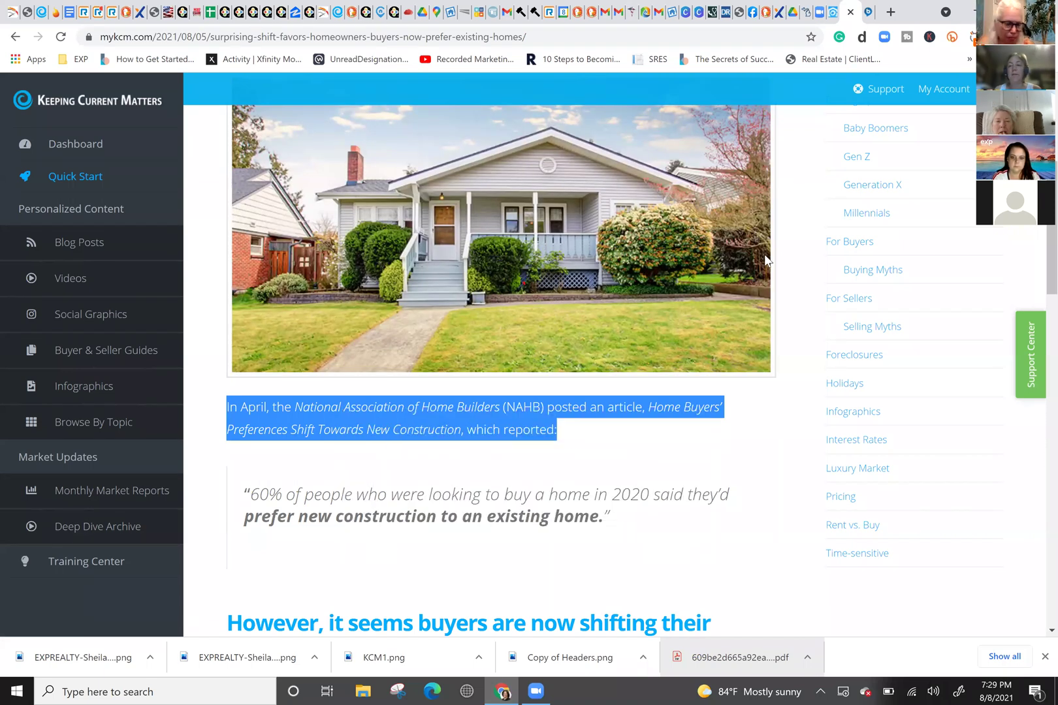
{"action": "left_click", "coordinate": [834, 13]}
{"action": "left_click_drag", "start_coordinate": [517, 452], "coordinate": [194, 362]}
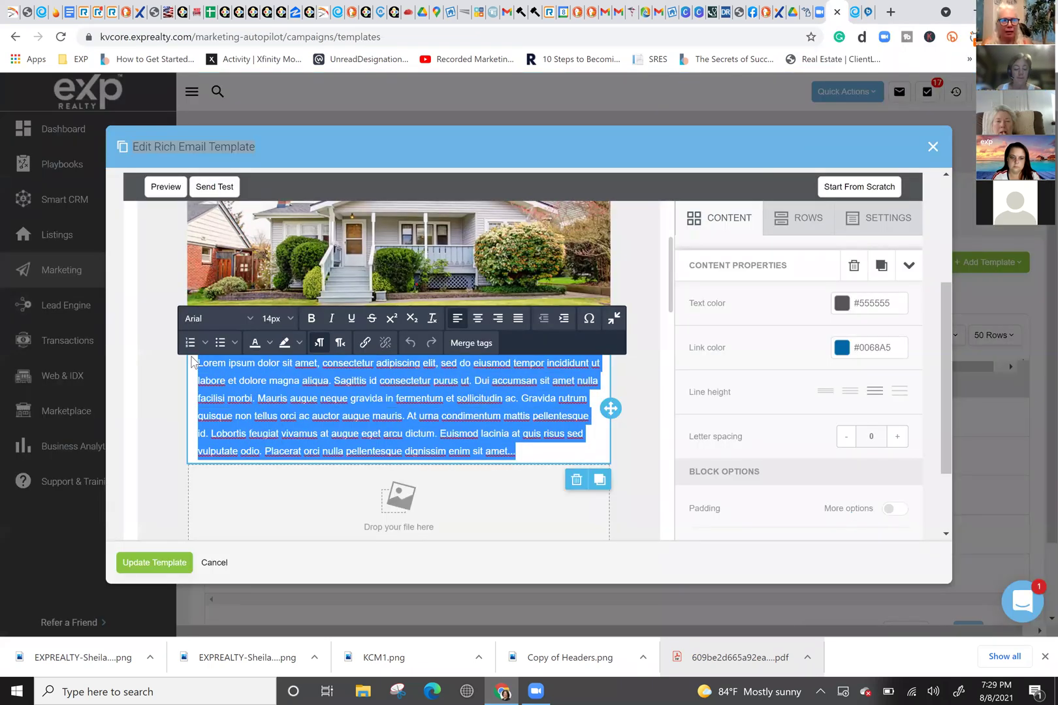
{"action": "key", "text": "ctrl+v"}
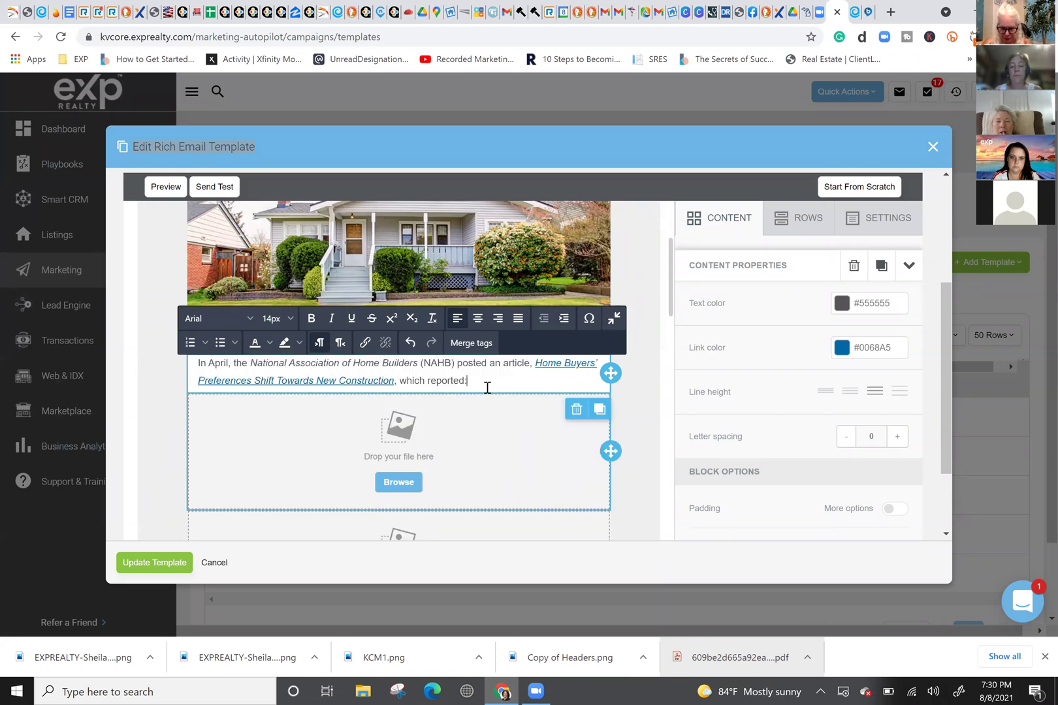
{"action": "left_click", "coordinate": [560, 364]}
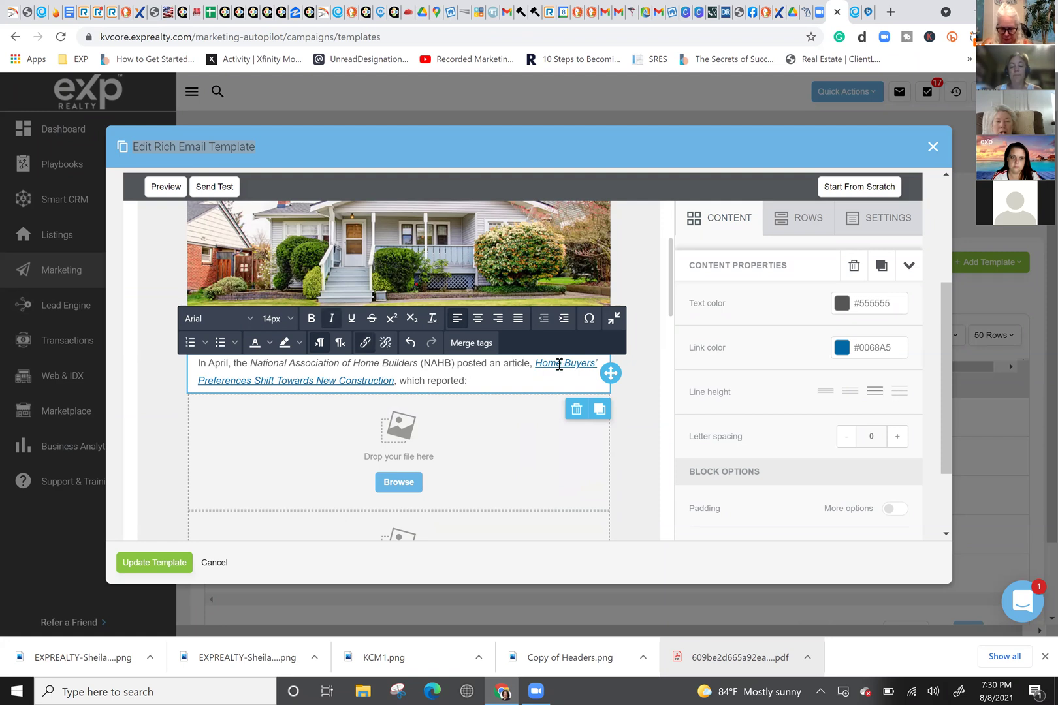
{"action": "left_click", "coordinate": [465, 381]}
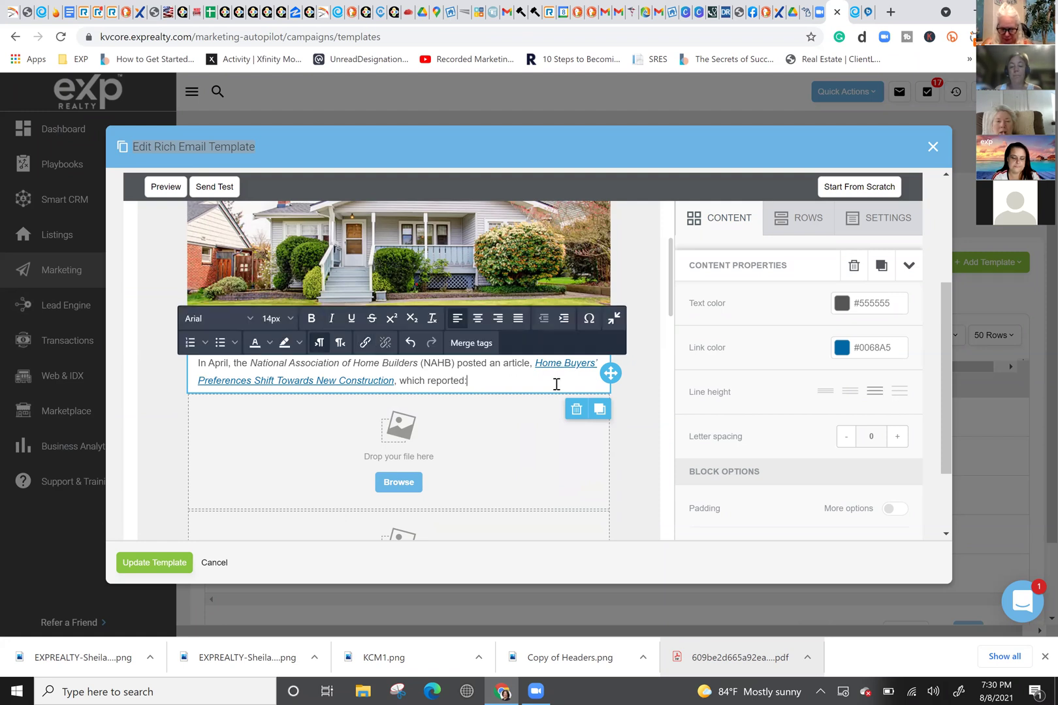
{"action": "left_click", "coordinate": [617, 408]}
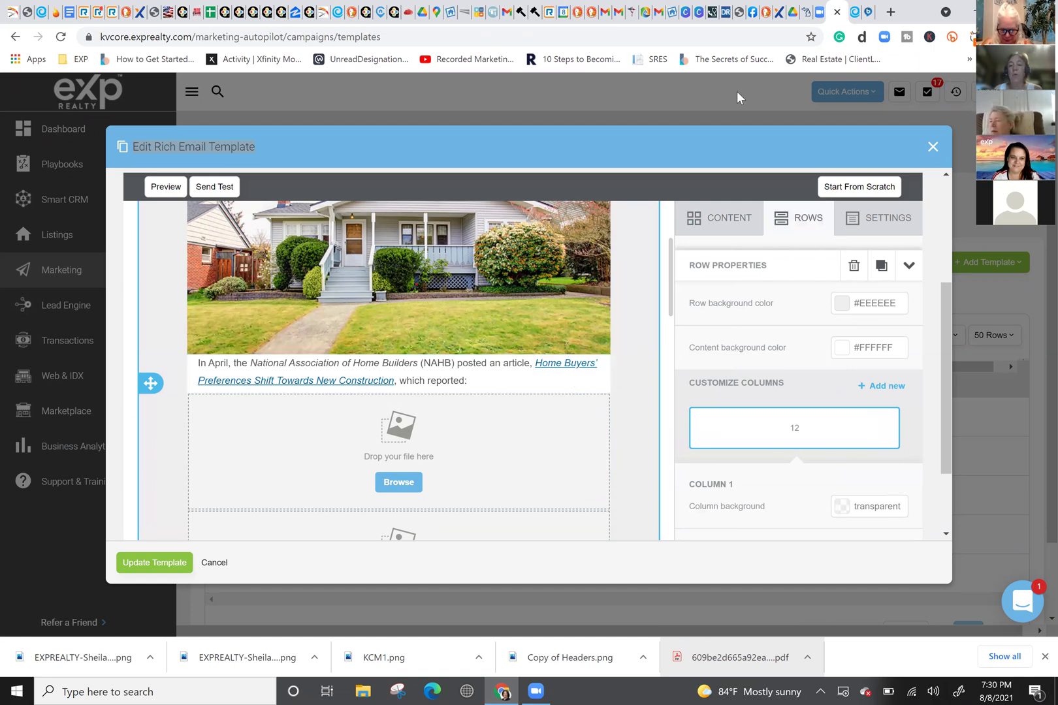
{"action": "left_click", "coordinate": [853, 13]}
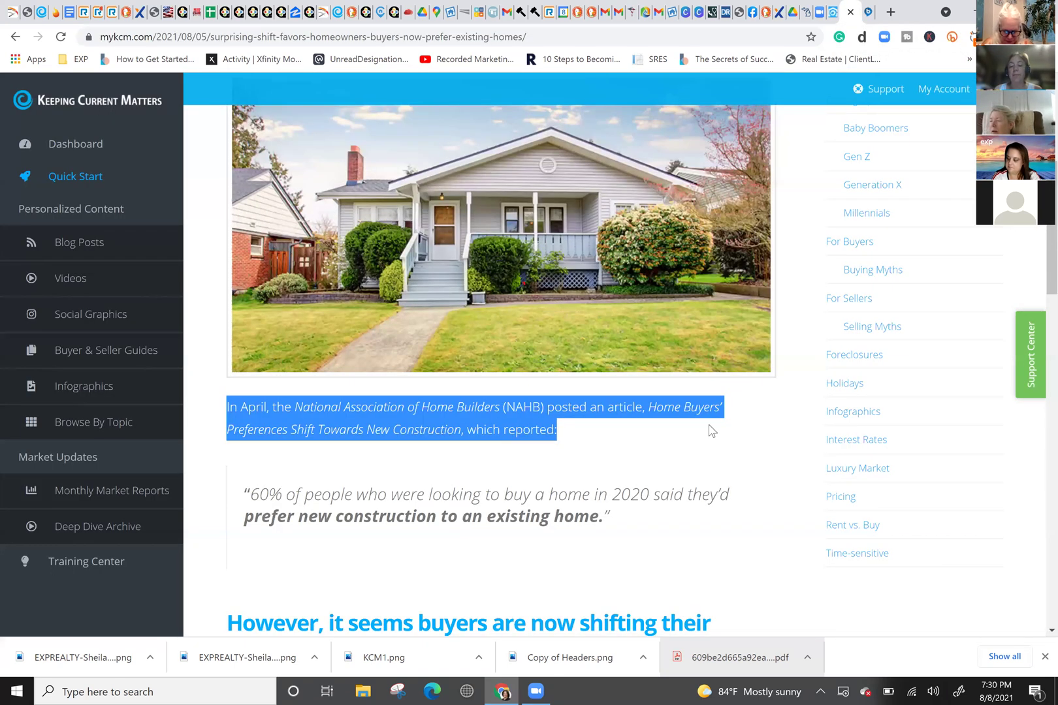
{"action": "left_click", "coordinate": [584, 400]}
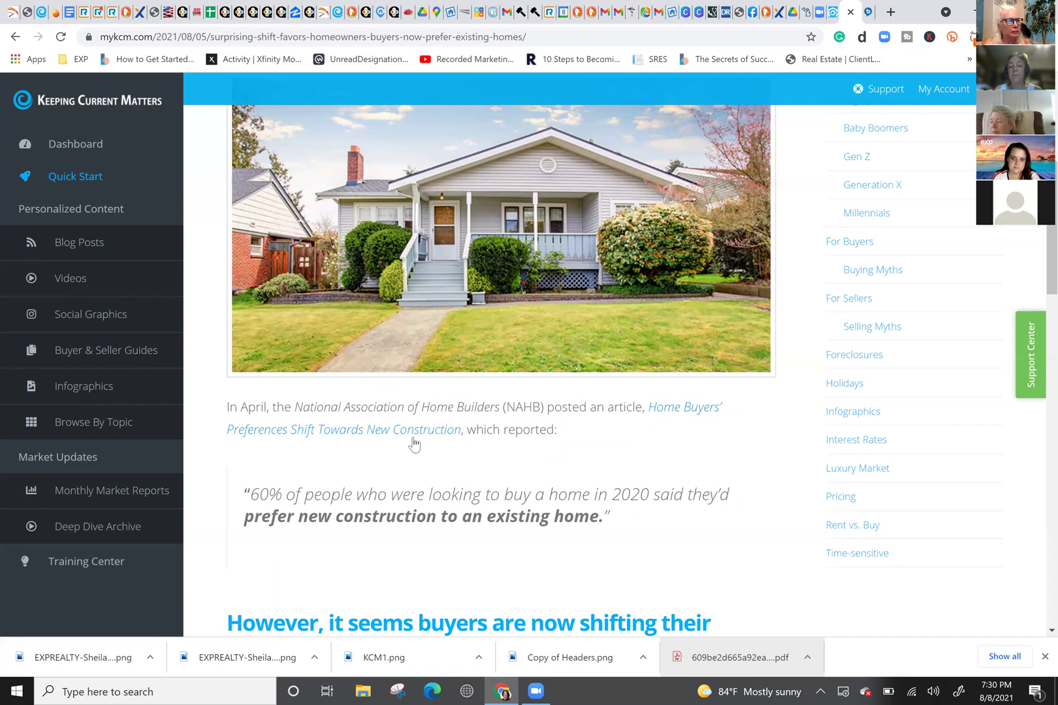
{"action": "left_click", "coordinate": [850, 12]}
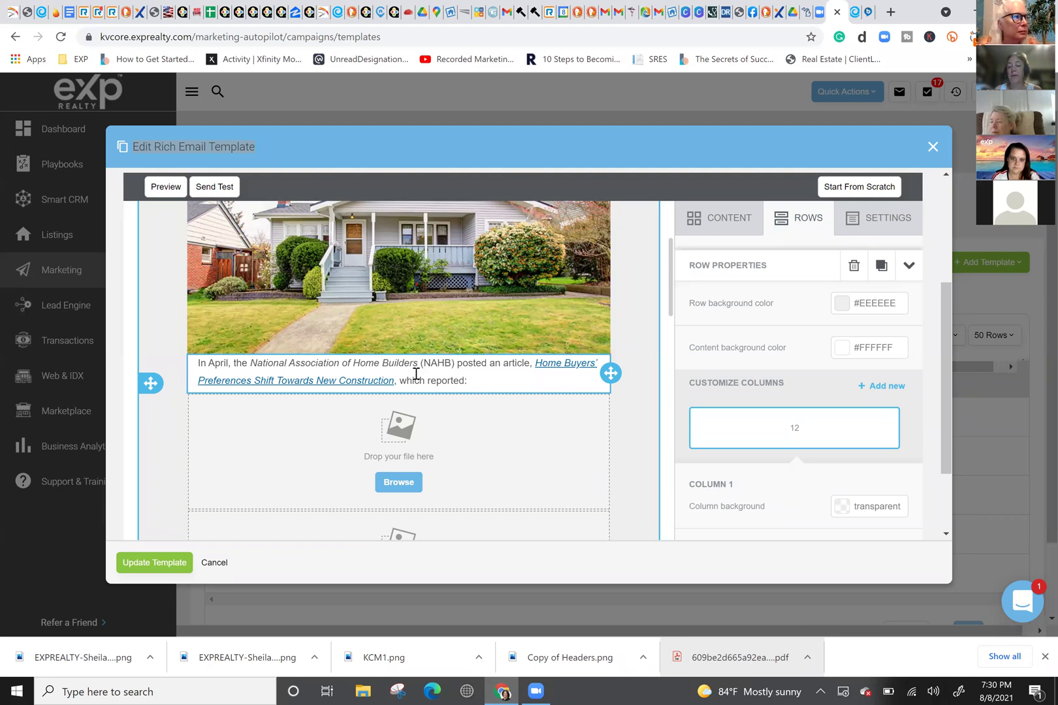
{"action": "left_click", "coordinate": [356, 381]}
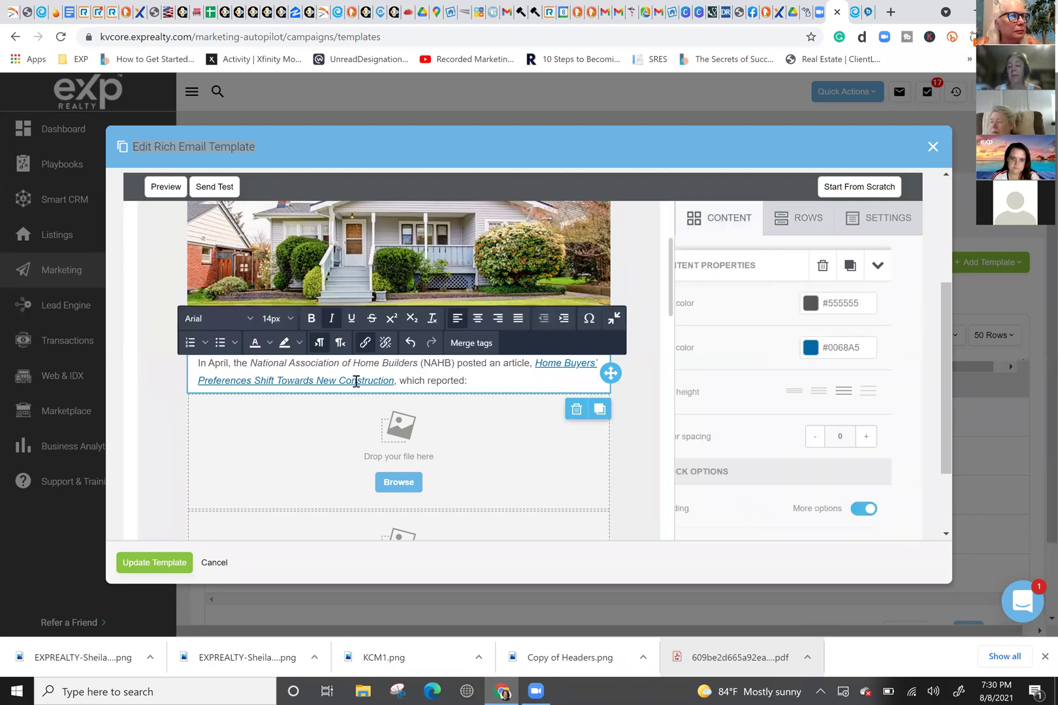
{"action": "left_click", "coordinate": [363, 346]}
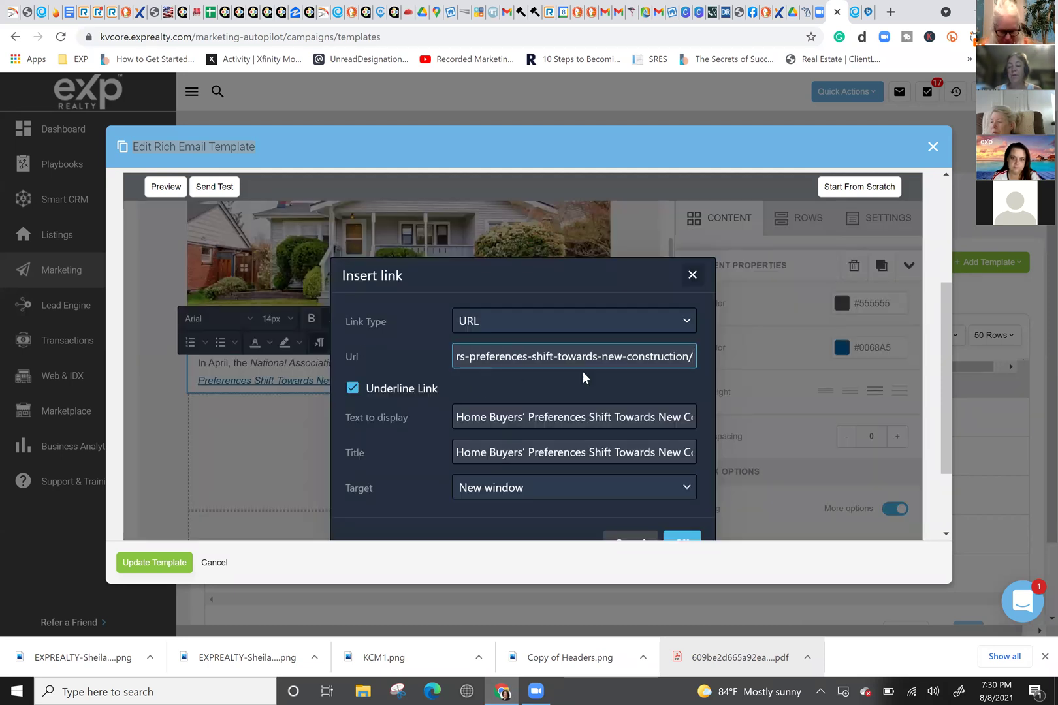
{"action": "left_click", "coordinate": [692, 275]}
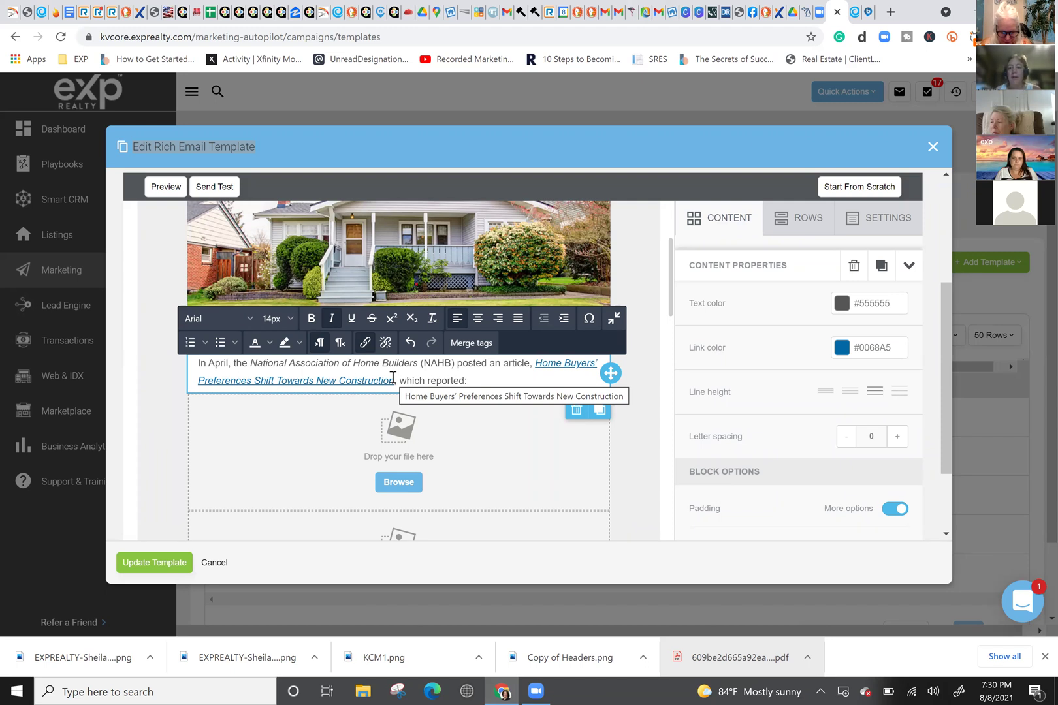
{"action": "left_click", "coordinate": [857, 15]}
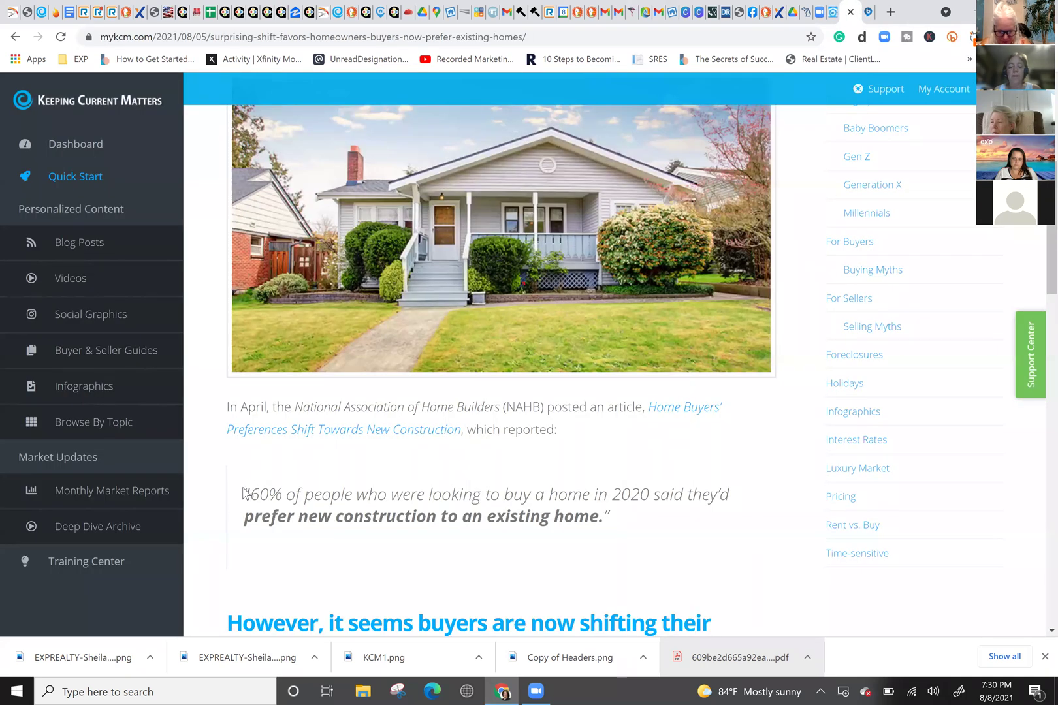
Step: Copy the '60% of people…' quote from the Keeping Current Matters article
{"action": "left_click_drag", "start_coordinate": [243, 492], "coordinate": [626, 526]}
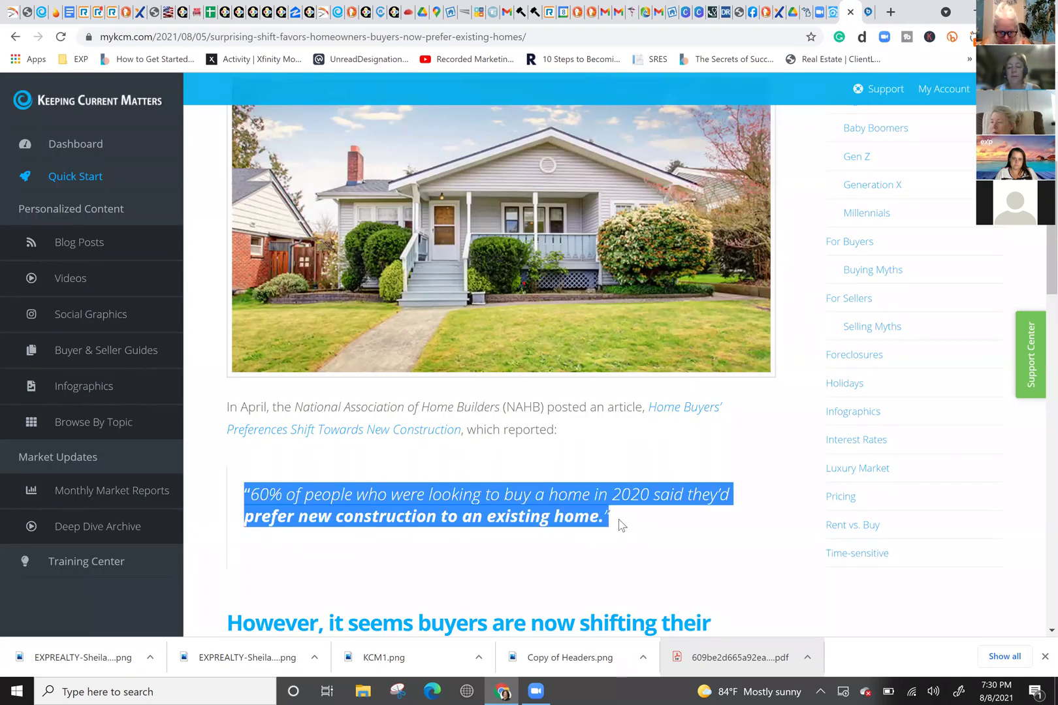
{"action": "right_click", "coordinate": [545, 506]}
{"action": "left_click", "coordinate": [570, 514]}
Step: Add a text block below the NAHB paragraph and paste the quote over its placeholder
{"action": "left_click", "coordinate": [833, 12]}
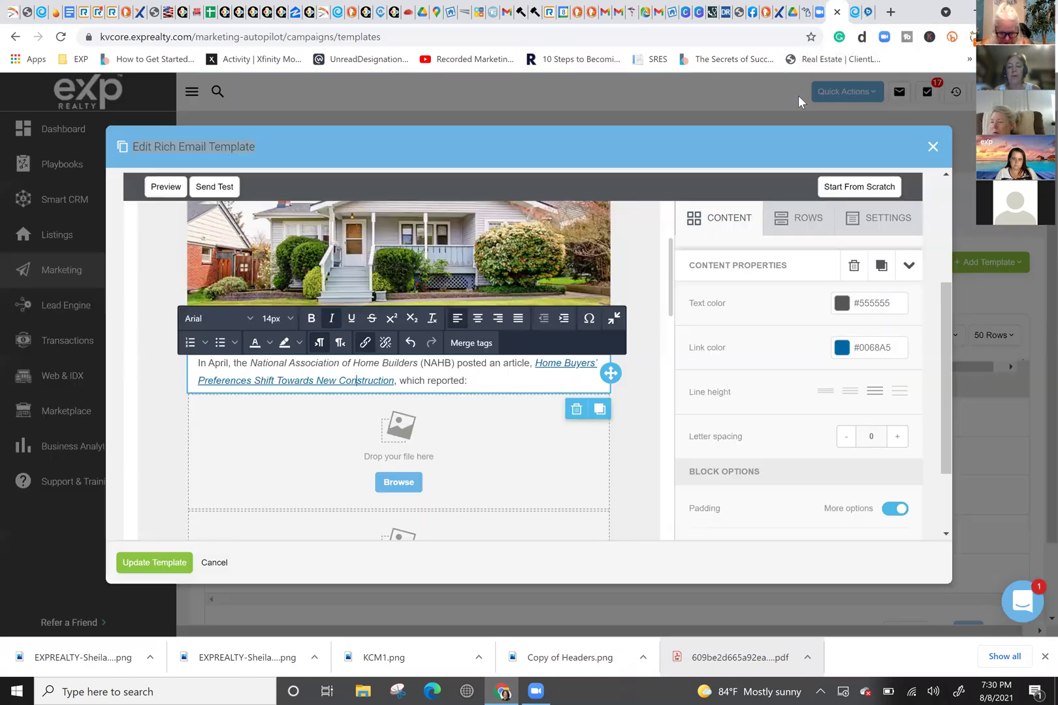
{"action": "left_click", "coordinate": [633, 400]}
{"action": "left_click", "coordinate": [751, 219]}
{"action": "left_click_drag", "start_coordinate": [580, 368], "coordinate": [374, 408]}
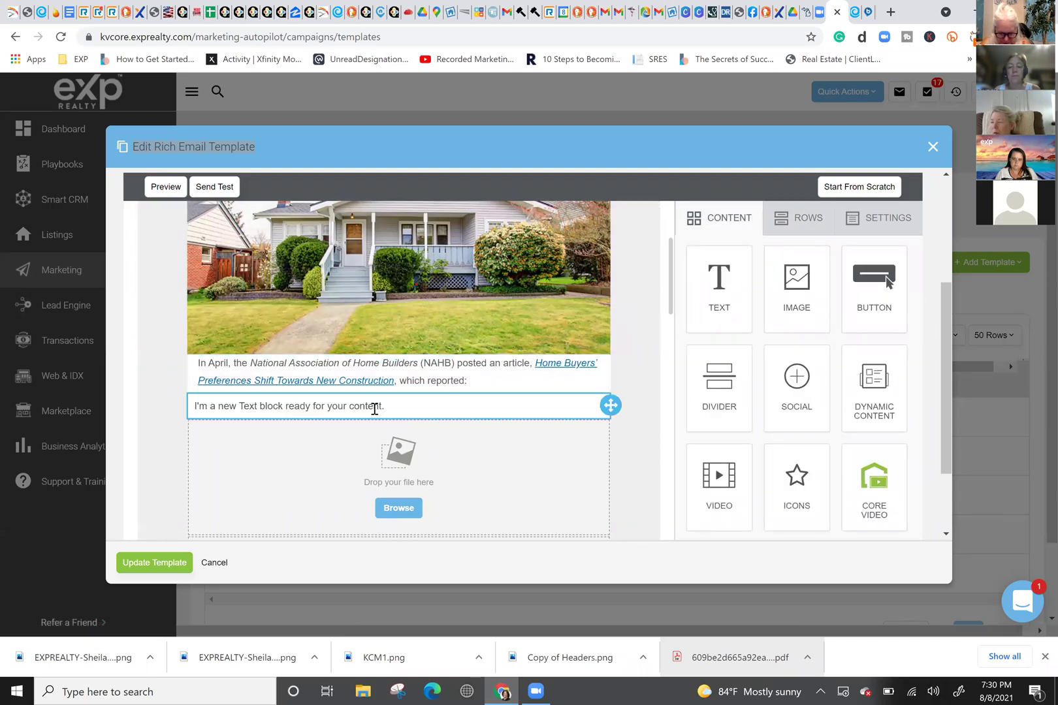
{"action": "triple_click", "coordinate": [251, 396]}
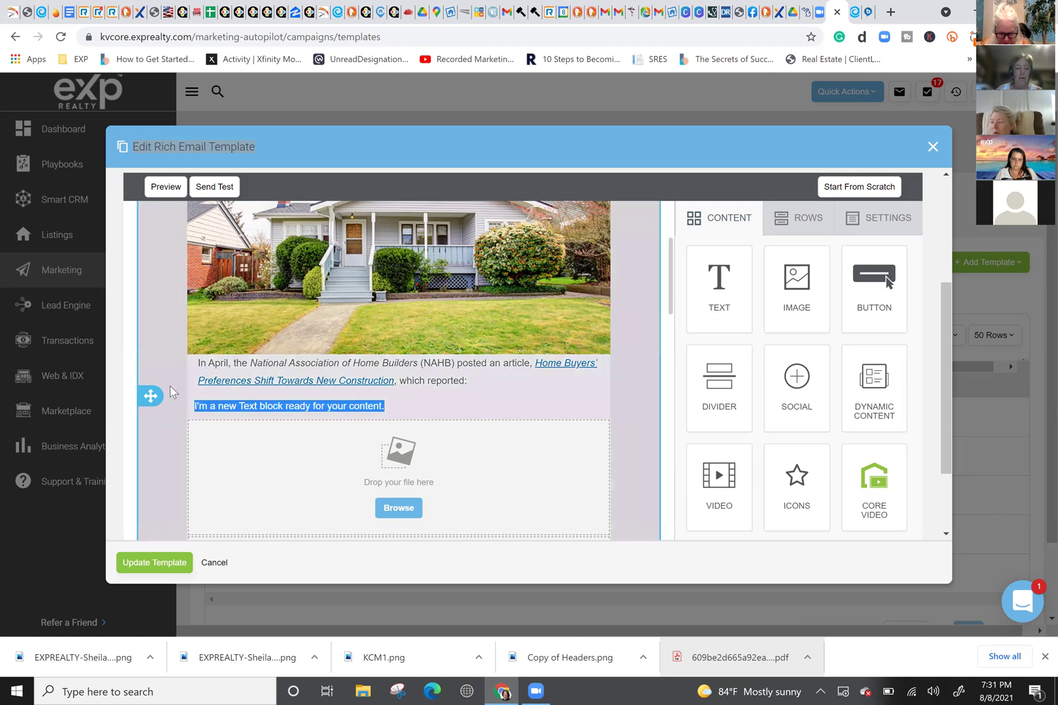
{"action": "key", "text": "ctrl+v"}
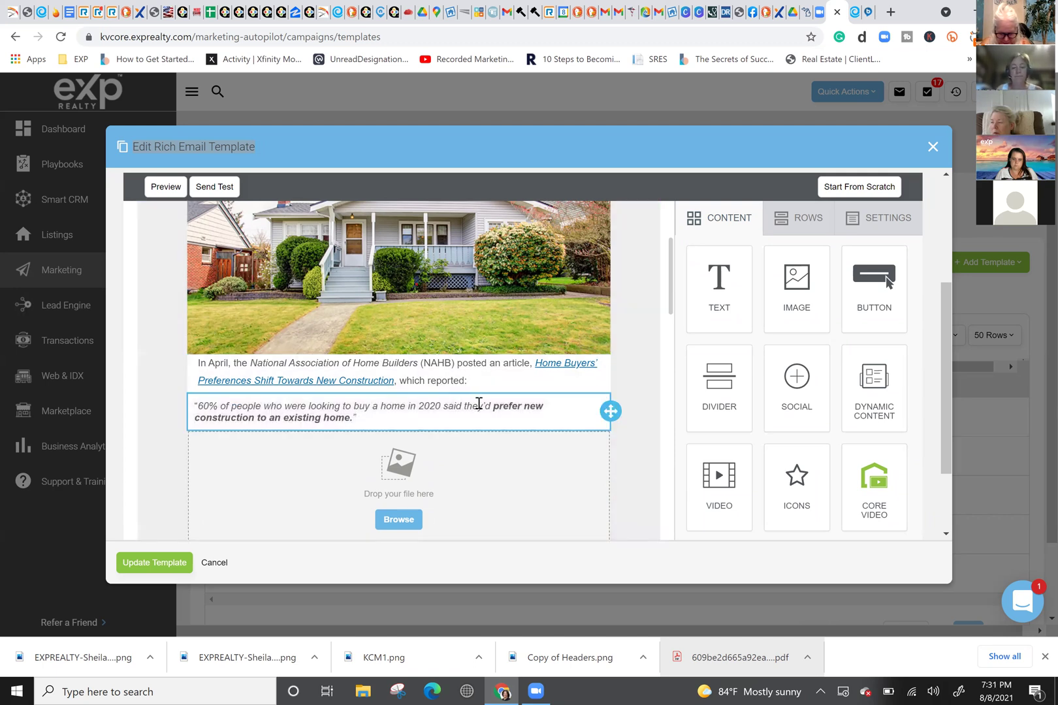
{"action": "left_click", "coordinate": [477, 415]}
{"action": "left_click", "coordinate": [638, 453]}
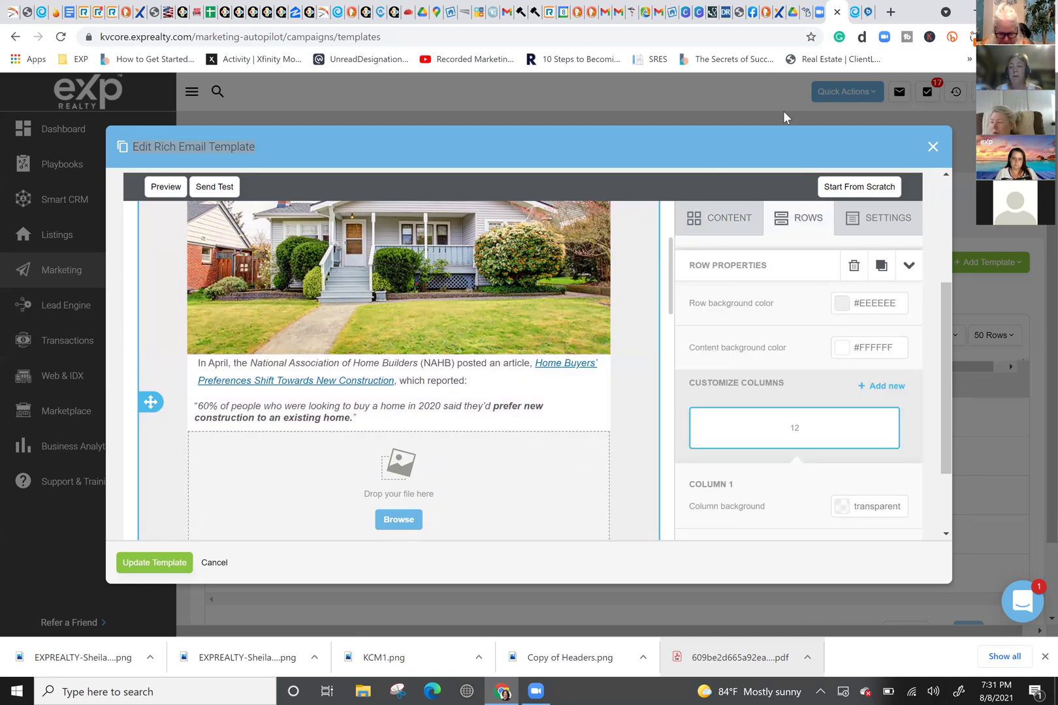
{"action": "left_click", "coordinate": [856, 12]}
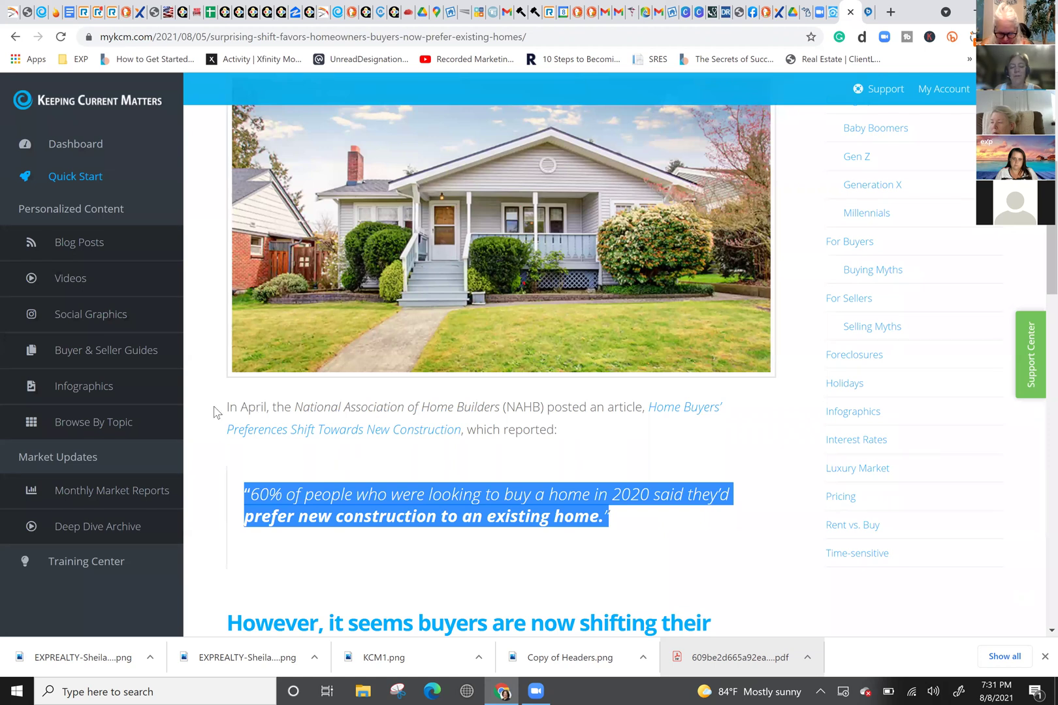
Step: Copy the 'In April…' paragraph together with the '60% of people…' quote
{"action": "left_click_drag", "start_coordinate": [224, 409], "coordinate": [550, 516]}
{"action": "left_click_drag", "start_coordinate": [490, 483], "coordinate": [226, 405]}
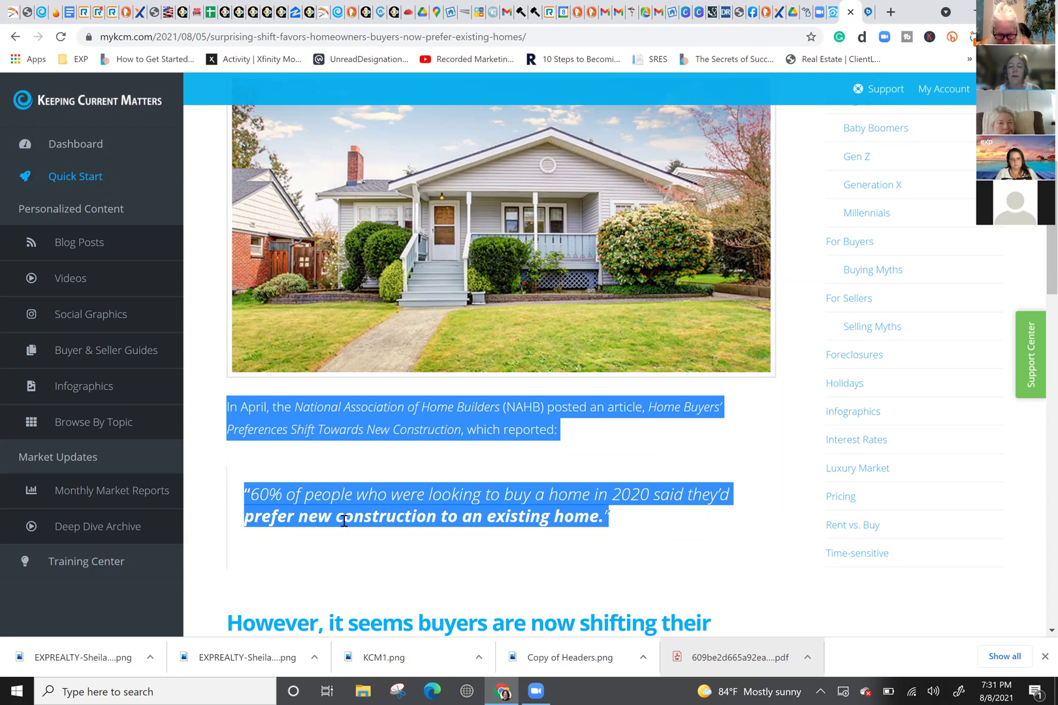
{"action": "right_click", "coordinate": [434, 418]}
{"action": "left_click", "coordinate": [479, 432]}
Step: Add another text block beneath the quote and select its placeholder line
{"action": "left_click", "coordinate": [820, 12]}
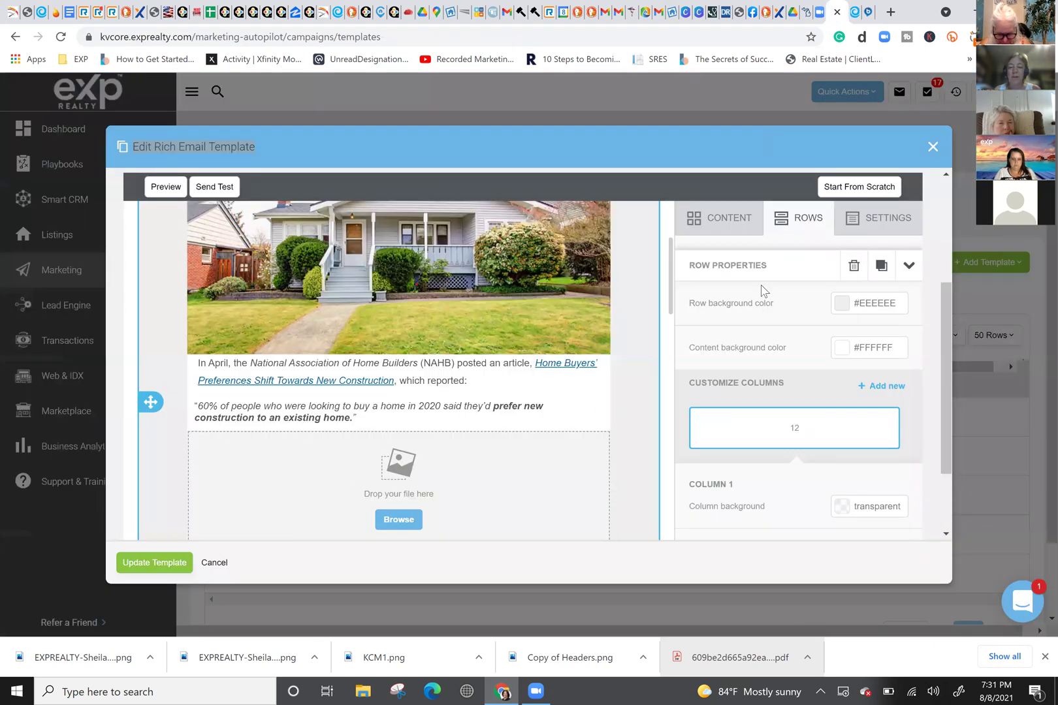
{"action": "left_click", "coordinate": [719, 218]}
{"action": "left_click_drag", "start_coordinate": [727, 291], "coordinate": [424, 429]}
{"action": "double_click", "coordinate": [365, 445]}
{"action": "left_click", "coordinate": [430, 447]}
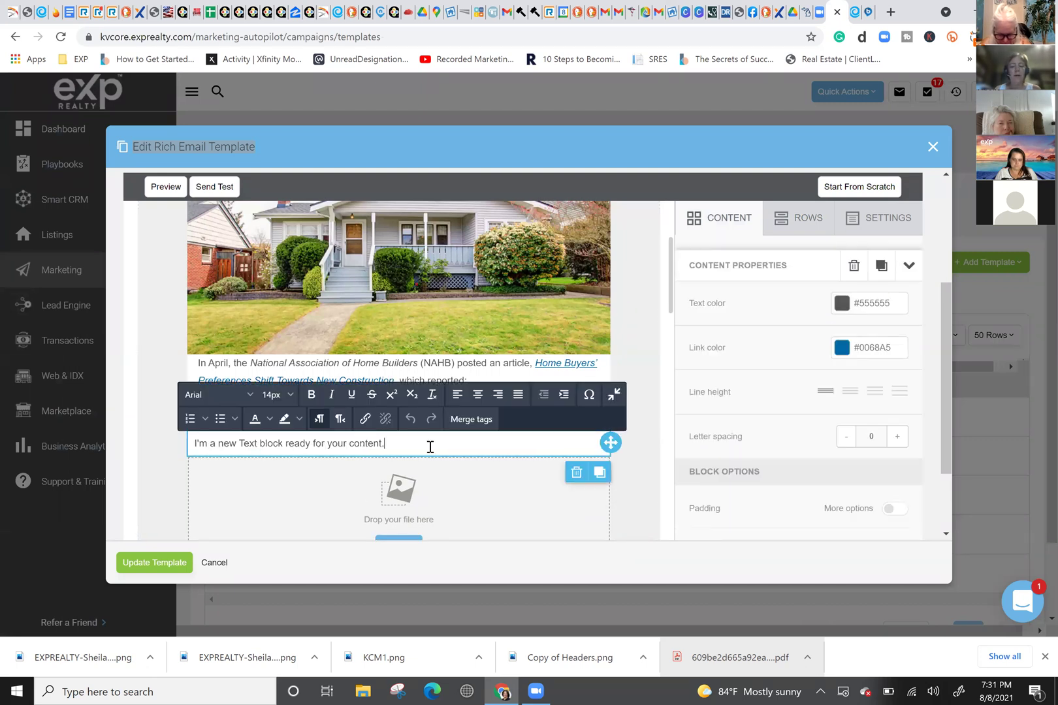
{"action": "triple_click", "coordinate": [328, 443]}
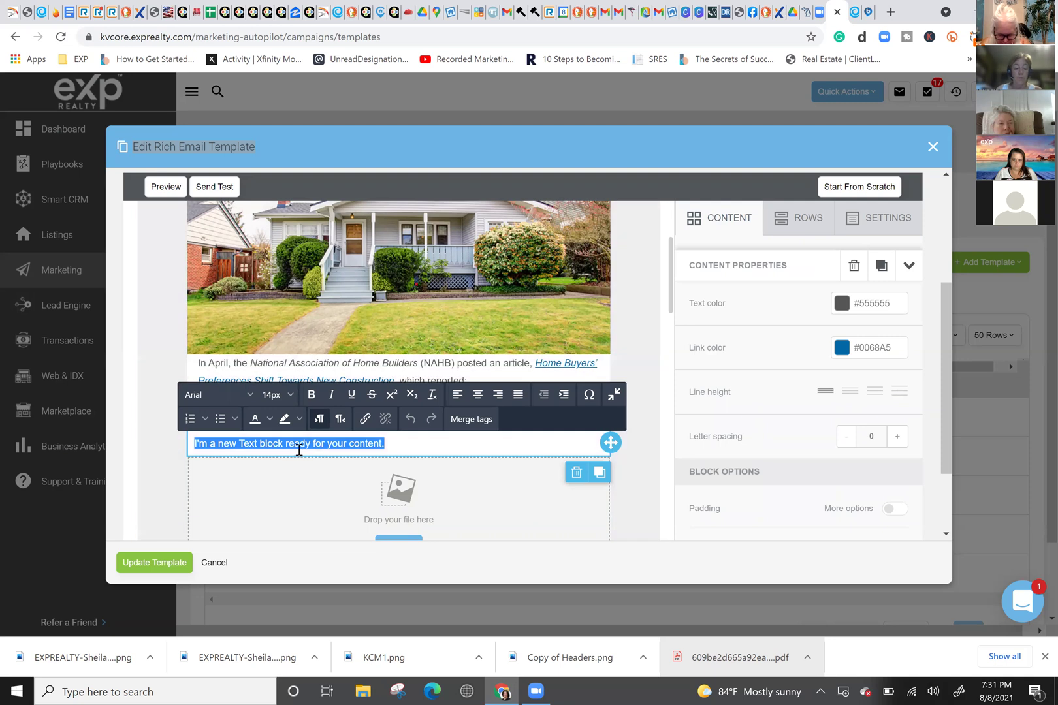
Step: Paste the copied paragraph and quote into the new text block
{"action": "left_click", "coordinate": [857, 12]}
{"action": "right_click", "coordinate": [381, 516]}
{"action": "left_click", "coordinate": [408, 529]}
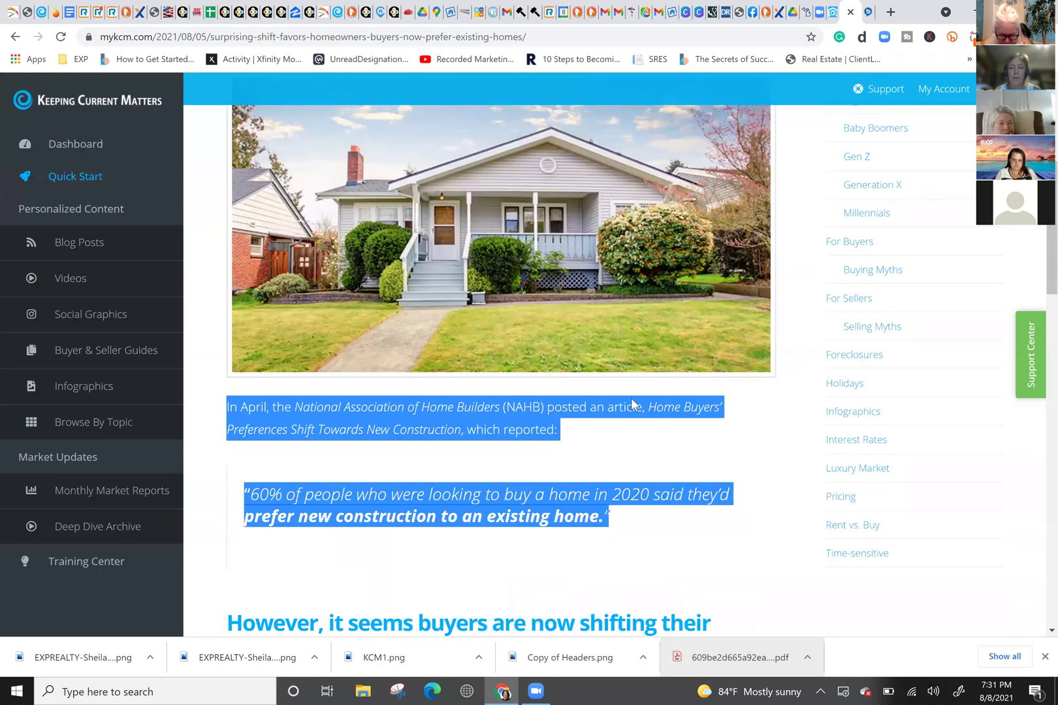
{"action": "left_click", "coordinate": [831, 12]}
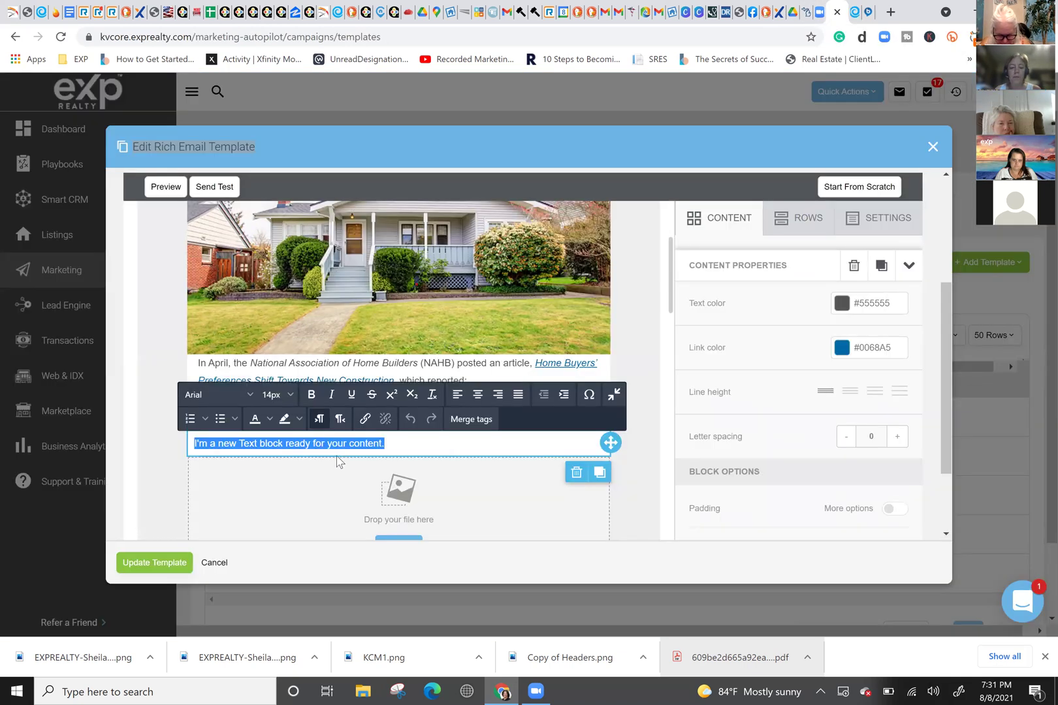
{"action": "key", "text": "ctrl+v"}
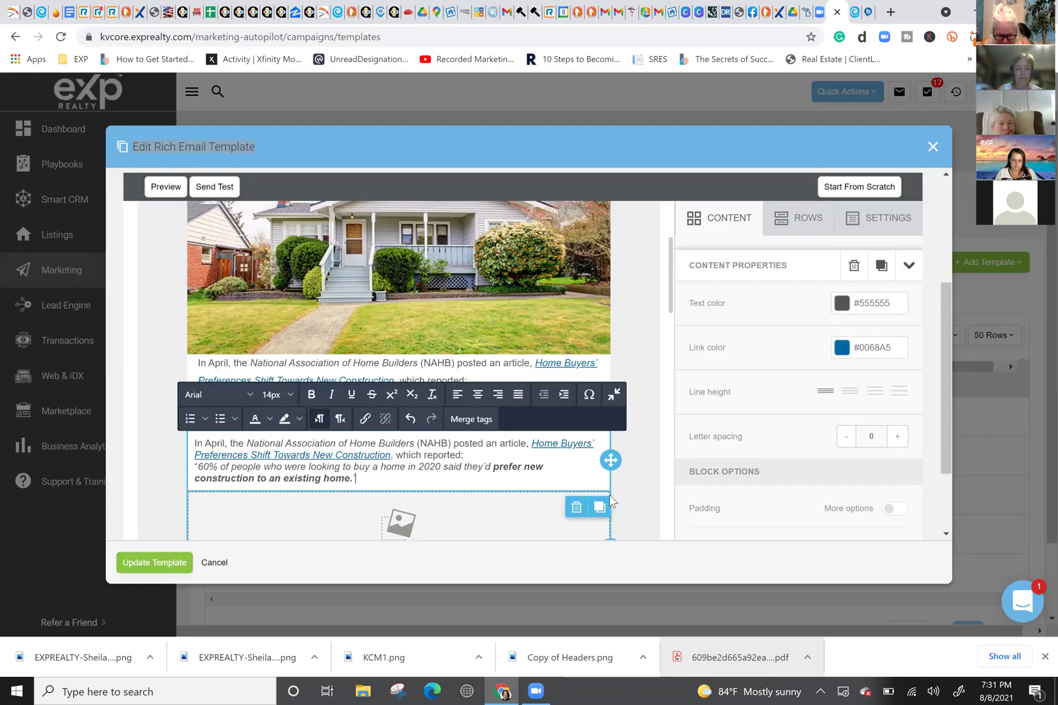
{"action": "left_click_drag", "start_coordinate": [382, 478], "coordinate": [190, 466]}
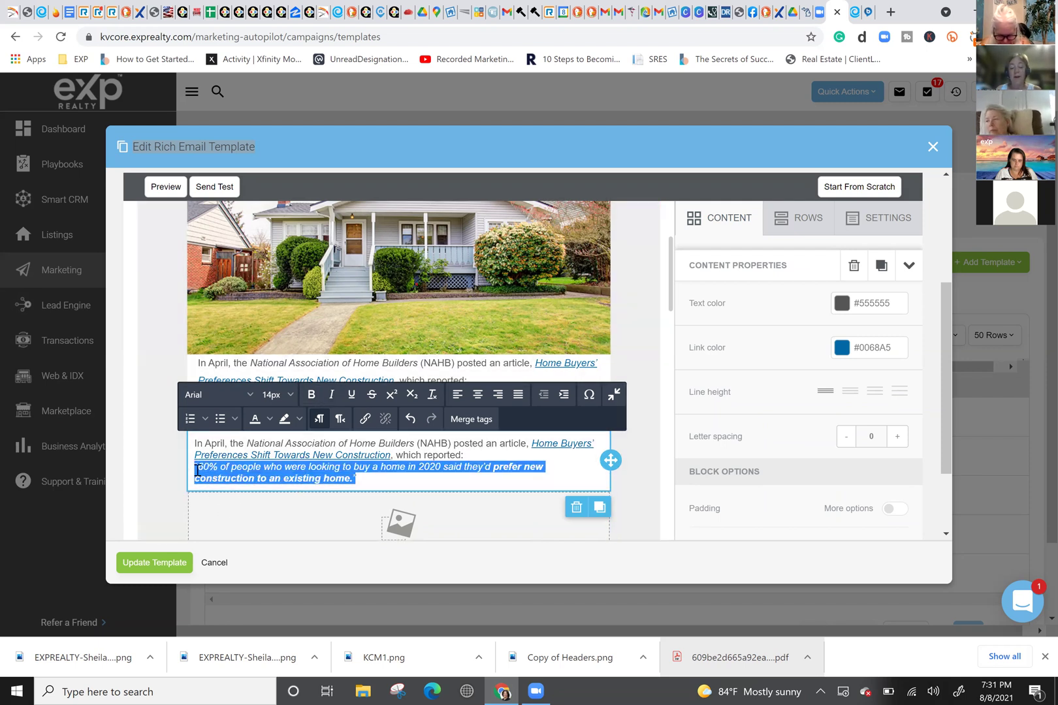
Step: Delete the duplicate paragraph-and-quote text block, leaving only the quote block
{"action": "left_click", "coordinate": [855, 12]}
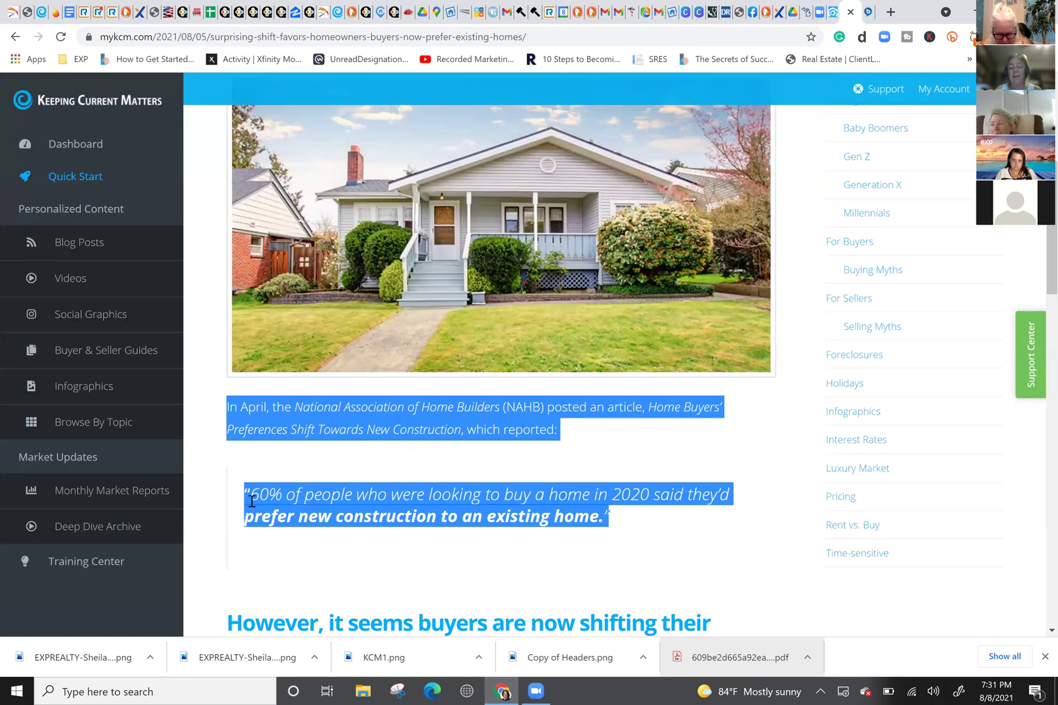
{"action": "left_click", "coordinate": [819, 12]}
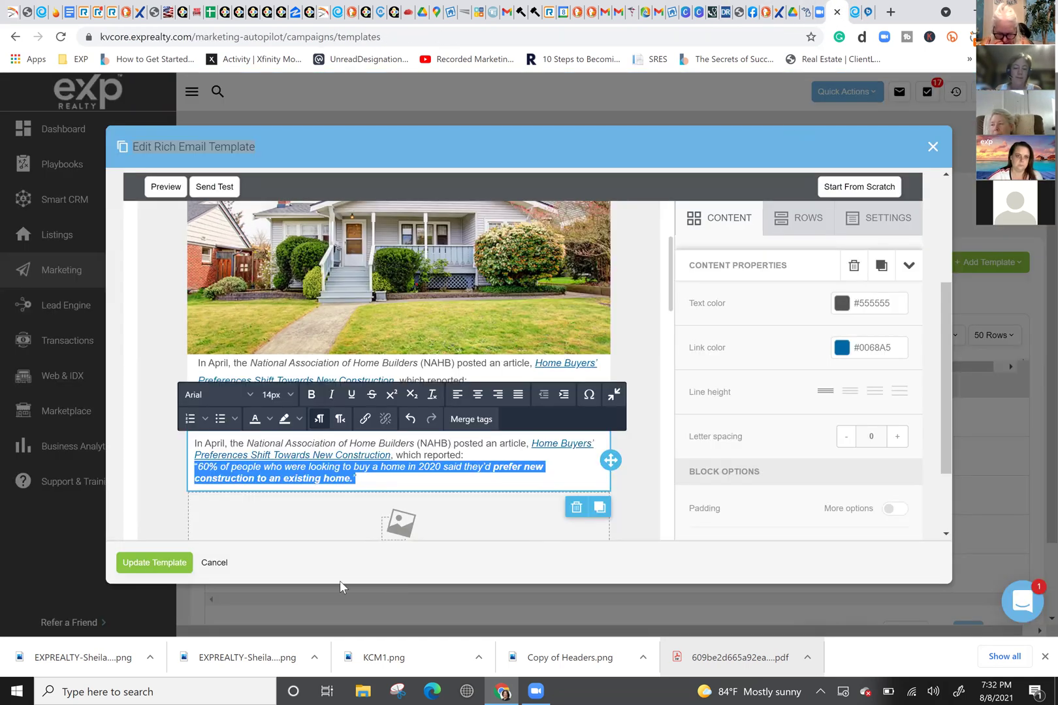
{"action": "left_click_drag", "start_coordinate": [400, 476], "coordinate": [170, 432]}
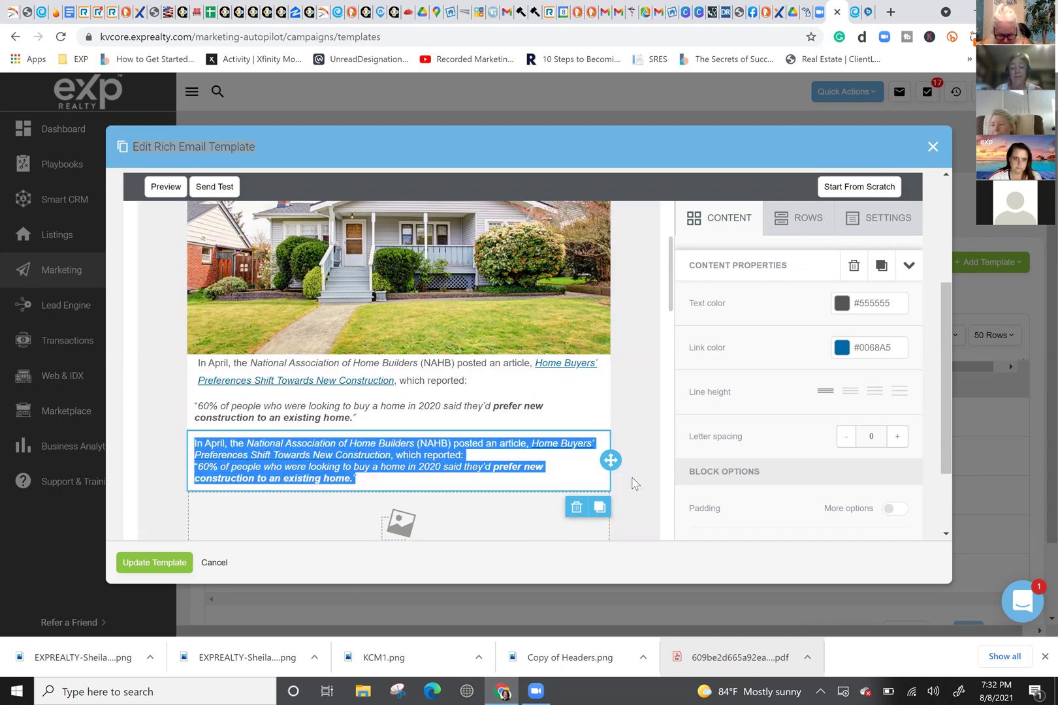
{"action": "left_click", "coordinate": [576, 506]}
{"action": "left_click", "coordinate": [540, 480]}
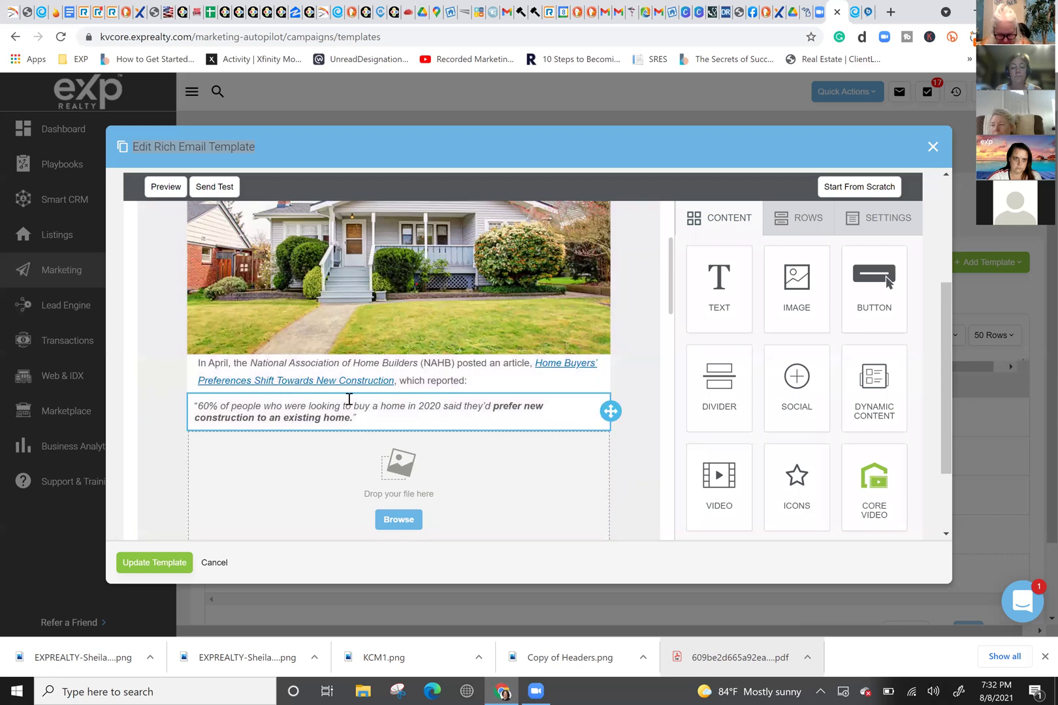
{"action": "left_click", "coordinate": [349, 400]}
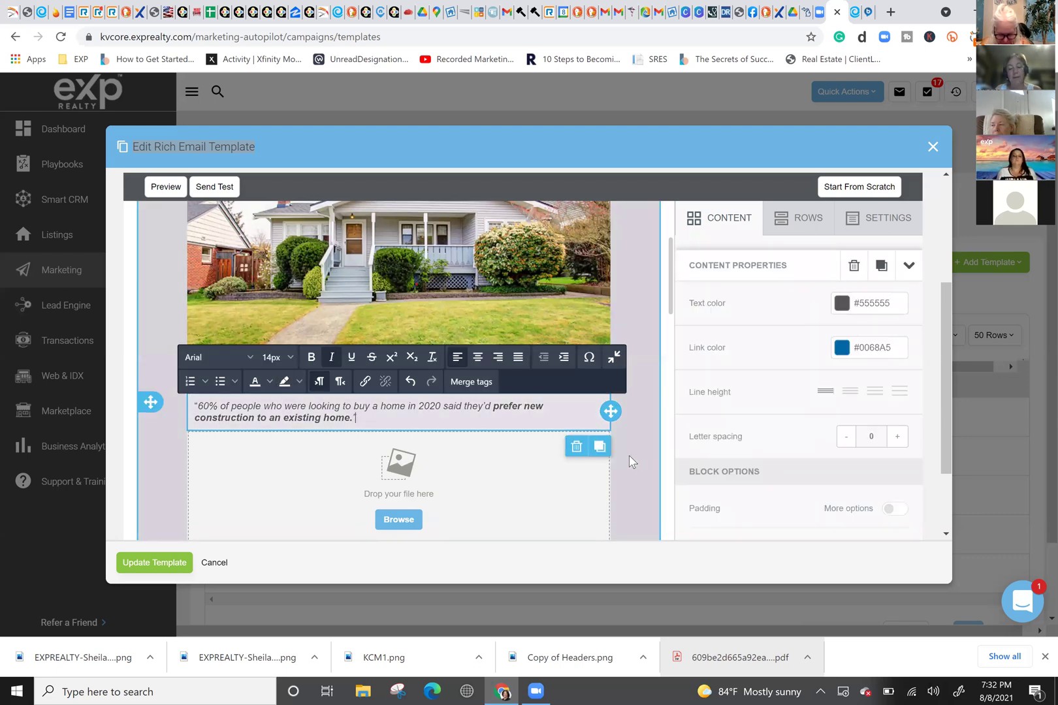
Step: Copy the article's heading about buyers shifting their preferences
{"action": "left_click", "coordinate": [632, 461]}
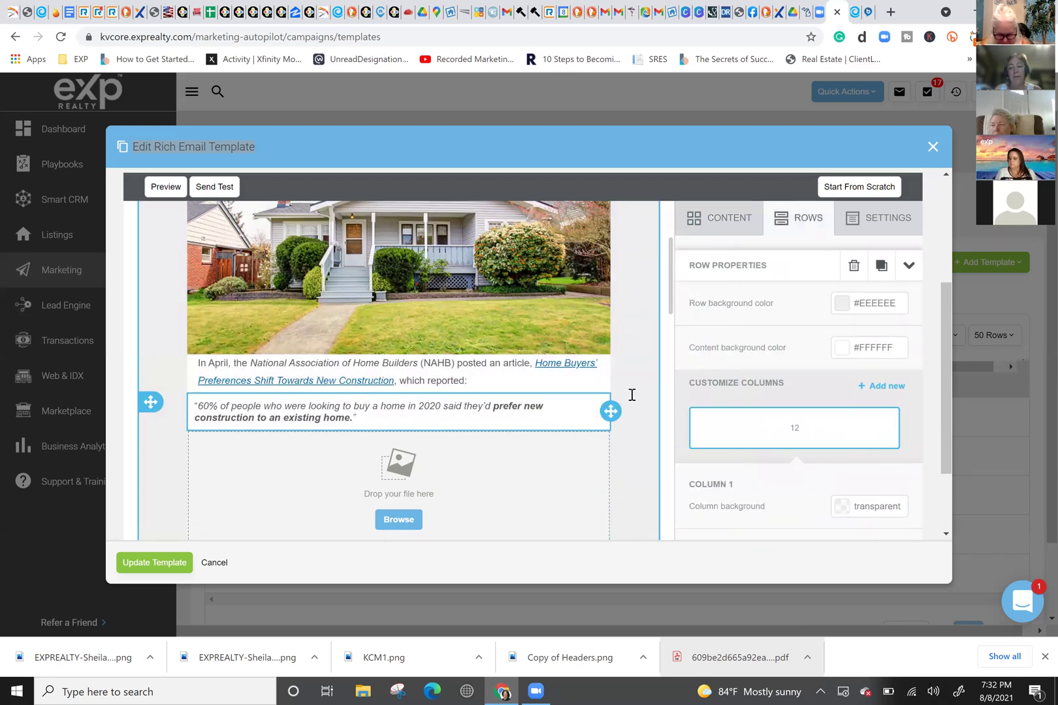
{"action": "left_click", "coordinate": [856, 13]}
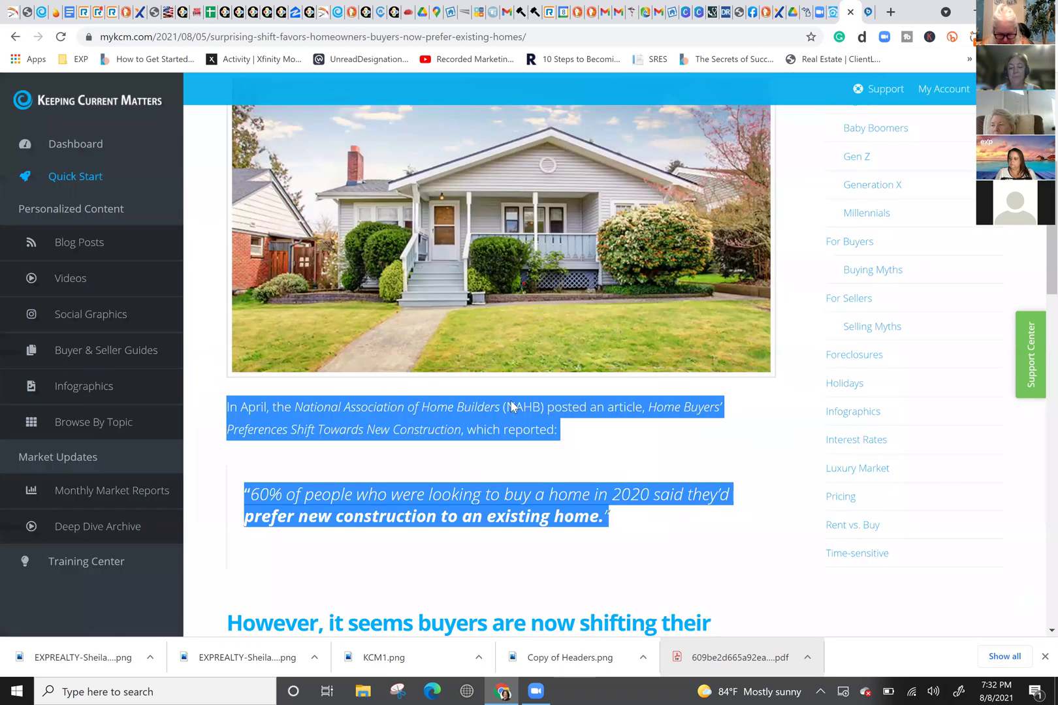
{"action": "scroll", "coordinate": [358, 474], "scroll_direction": "down", "scroll_amount": 4}
{"action": "left_click_drag", "start_coordinate": [608, 420], "coordinate": [229, 378]}
{"action": "key", "text": "ctrl+c"}
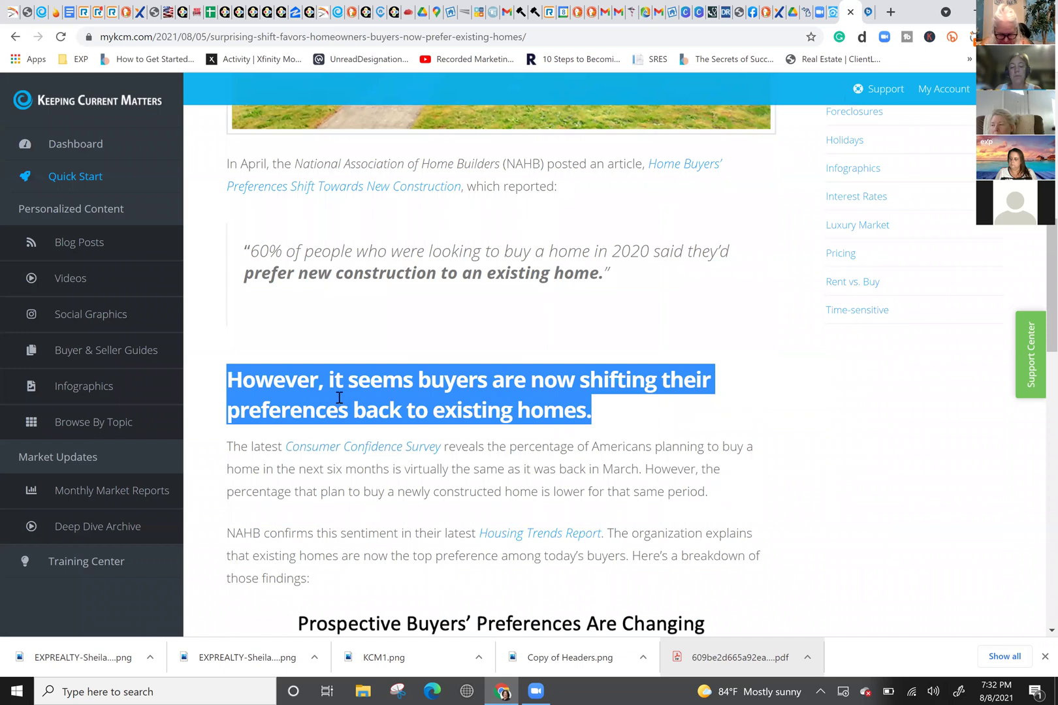
{"action": "right_click", "coordinate": [339, 398]}
{"action": "left_click", "coordinate": [366, 409]}
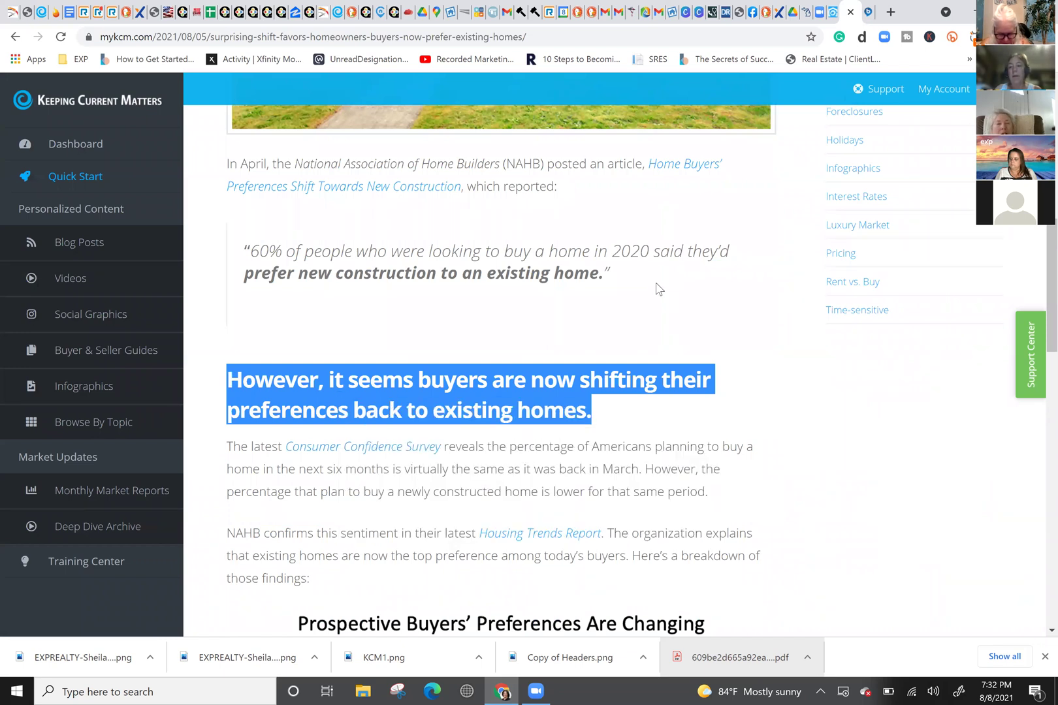
Step: Add a new text block below the '60% of people…' quote
{"action": "left_click", "coordinate": [834, 13]}
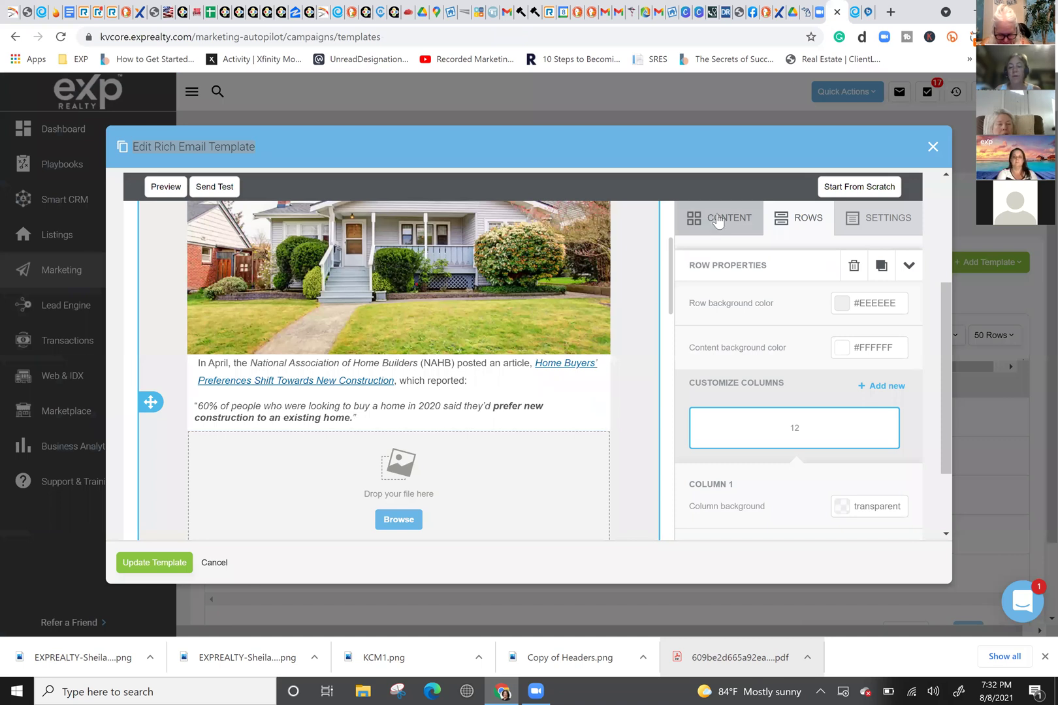
{"action": "left_click", "coordinate": [720, 217]}
{"action": "left_click_drag", "start_coordinate": [492, 420], "coordinate": [362, 446]}
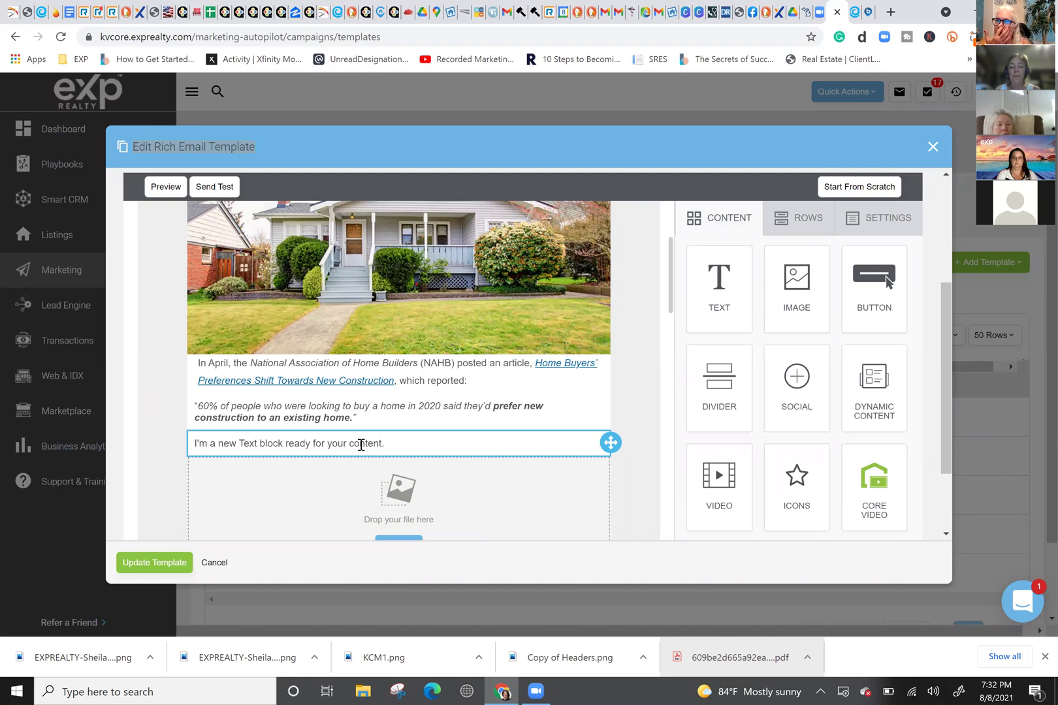
Step: Paste the 'However, it seems buyers are shifting…' heading into the new block
{"action": "left_click", "coordinate": [362, 446]}
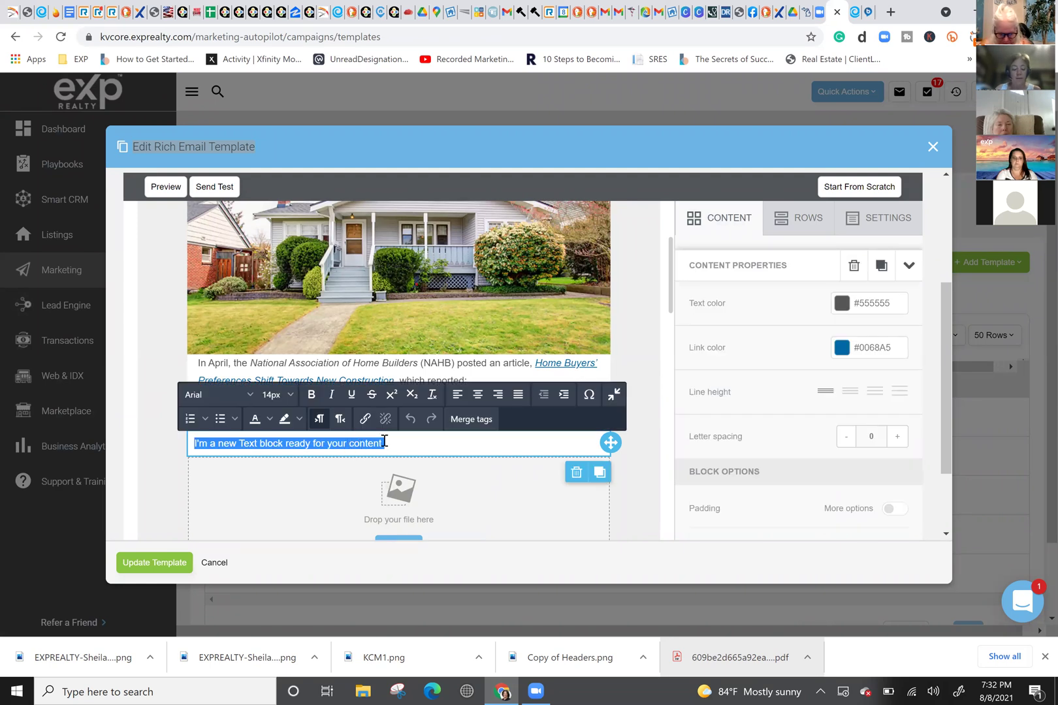
{"action": "key", "text": "ctrl+v"}
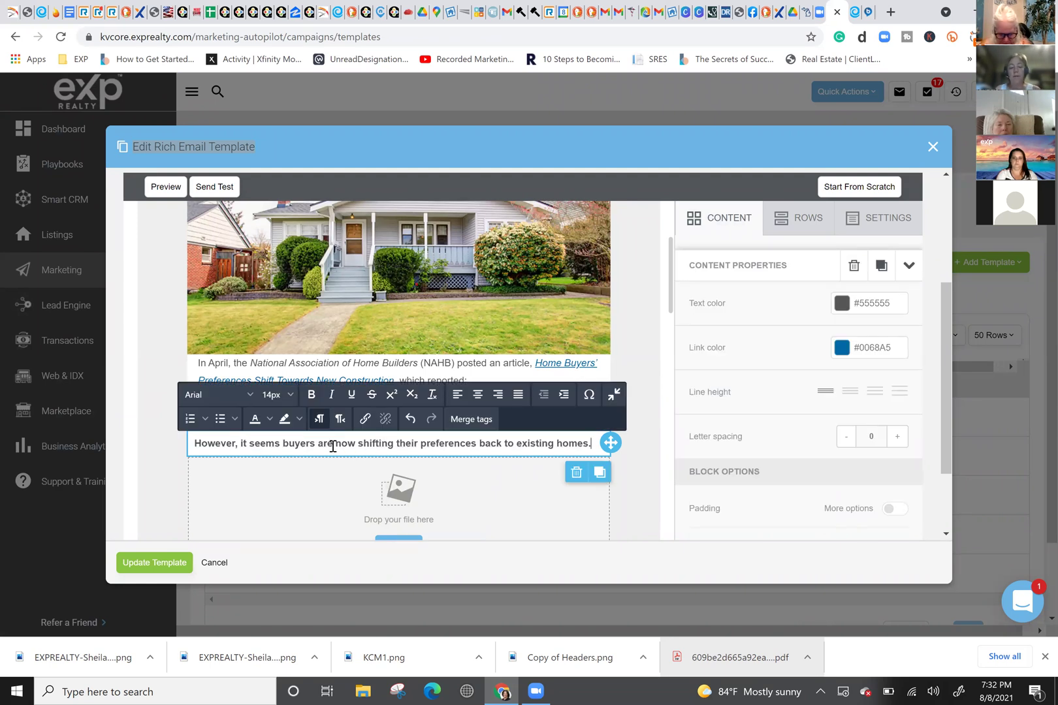
{"action": "left_click", "coordinate": [855, 12]}
{"action": "left_click", "coordinate": [823, 12]}
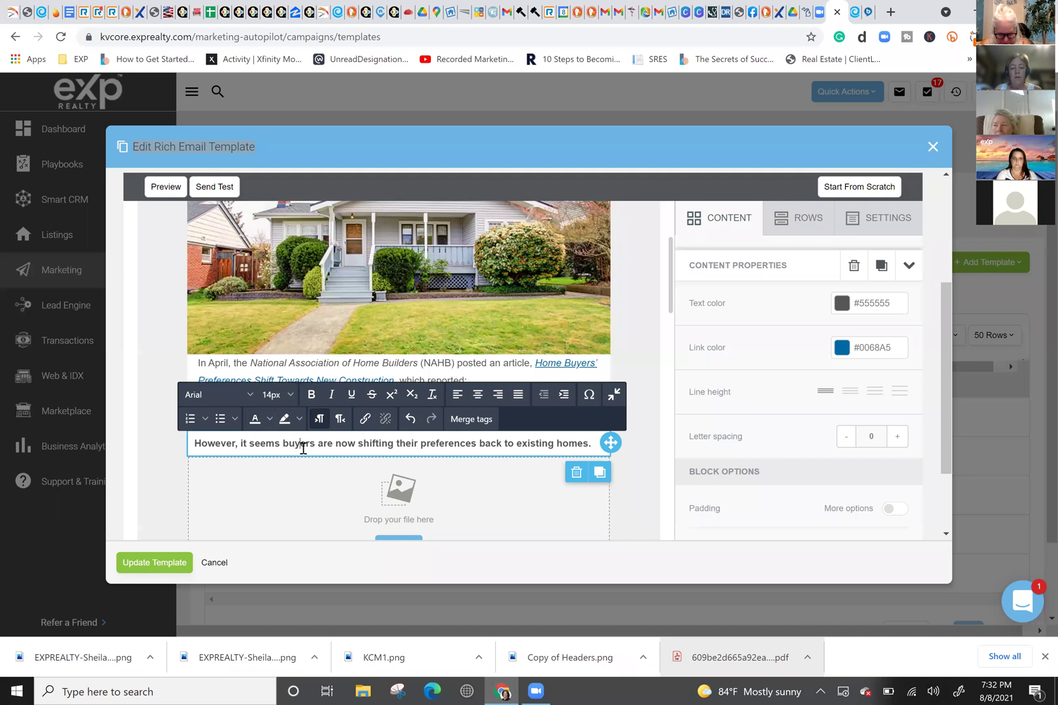
Step: Make the heading text blue
{"action": "triple_click", "coordinate": [303, 448]}
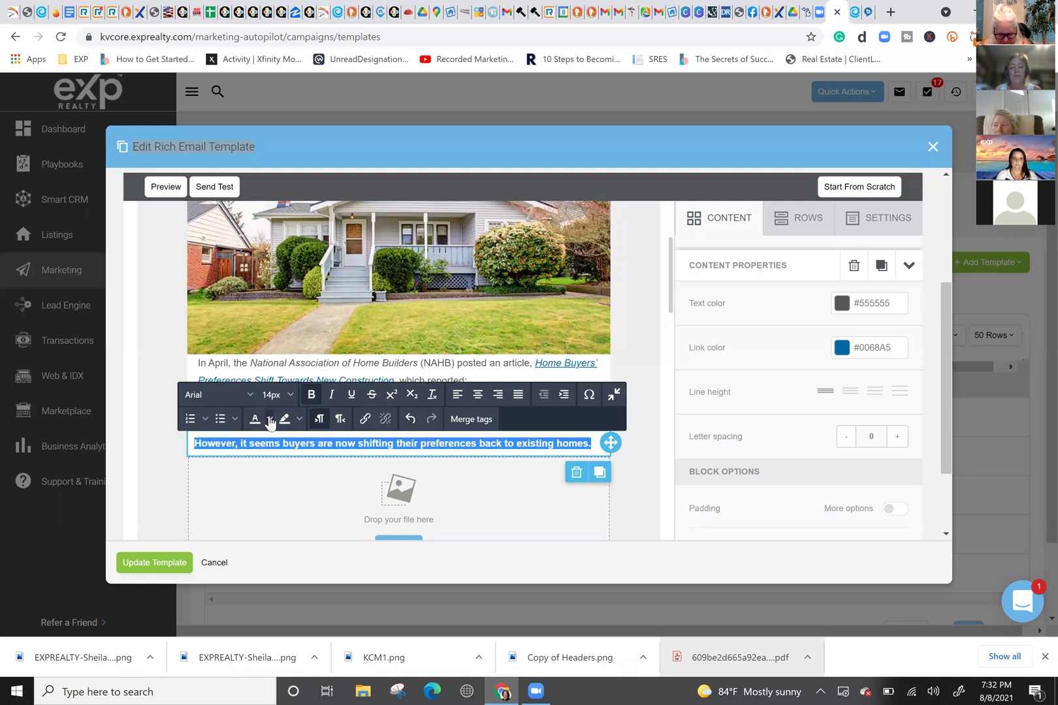
{"action": "left_click", "coordinate": [269, 419]}
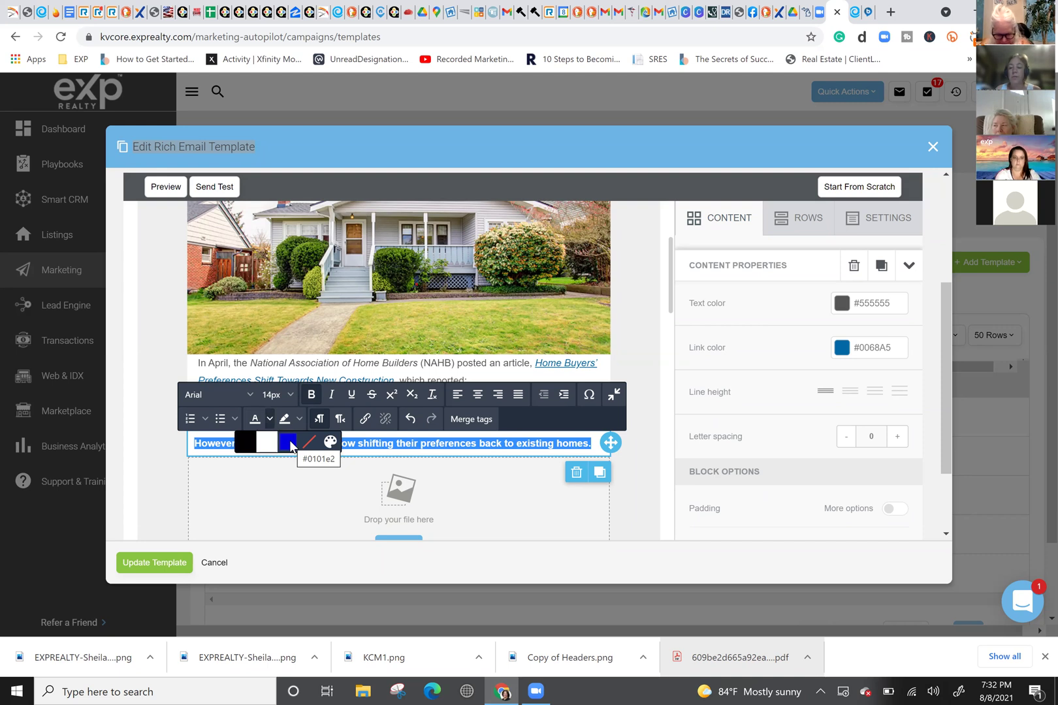
{"action": "left_click", "coordinate": [288, 444]}
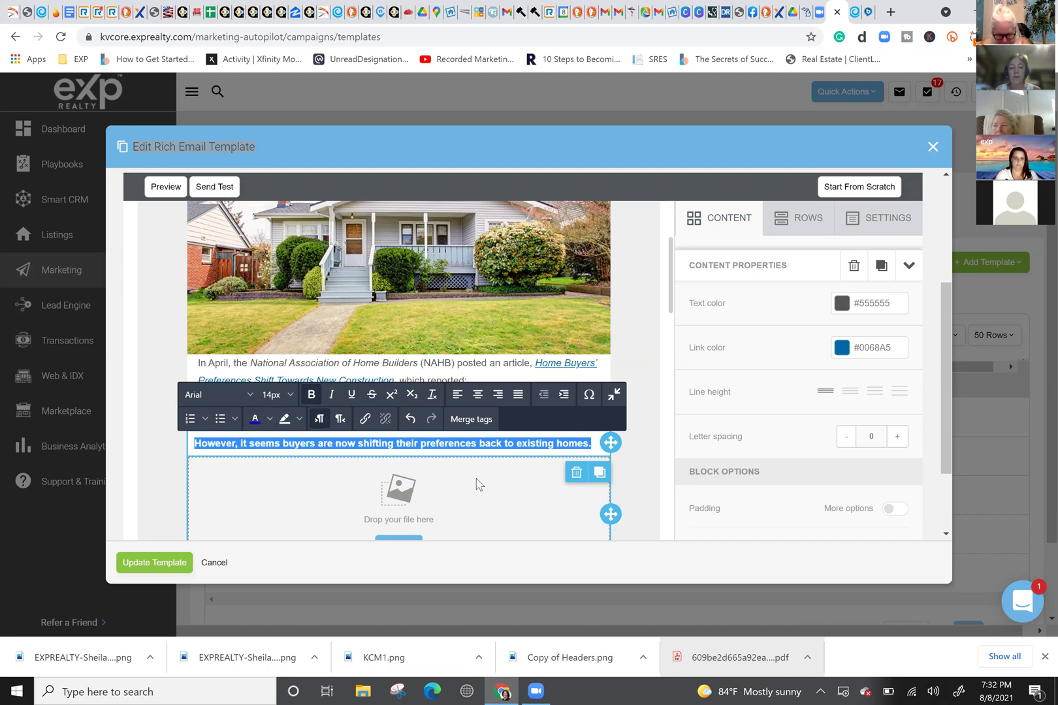
{"action": "left_click", "coordinate": [495, 529]}
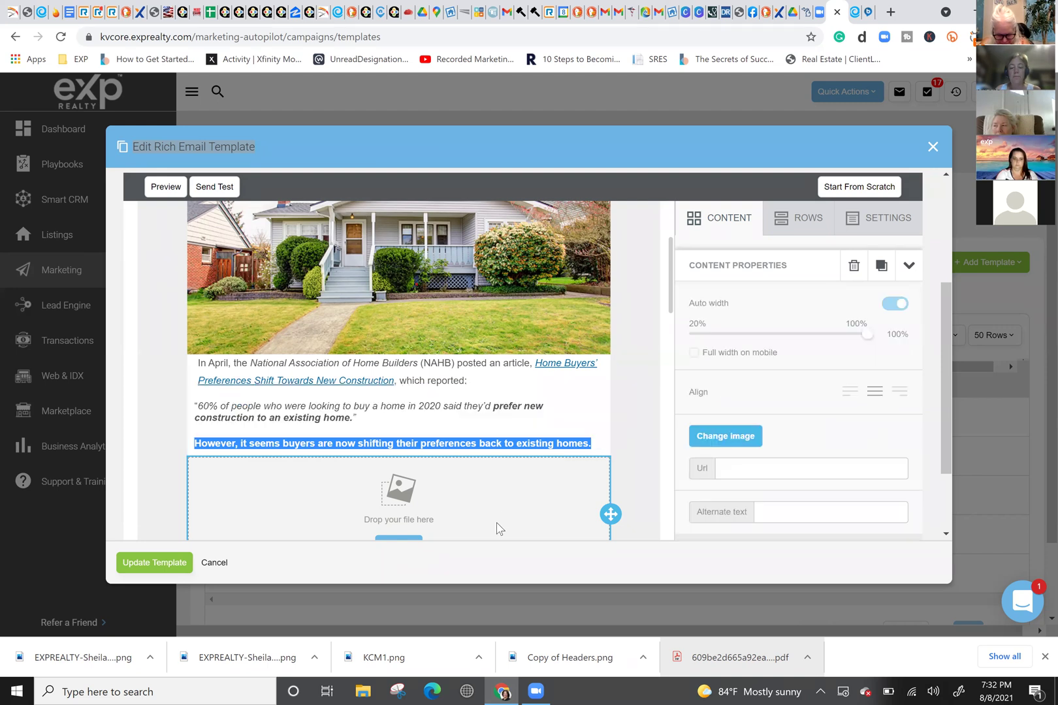
Step: Set the heading's font size to 16px
{"action": "left_click", "coordinate": [304, 446]}
{"action": "triple_click", "coordinate": [261, 444]}
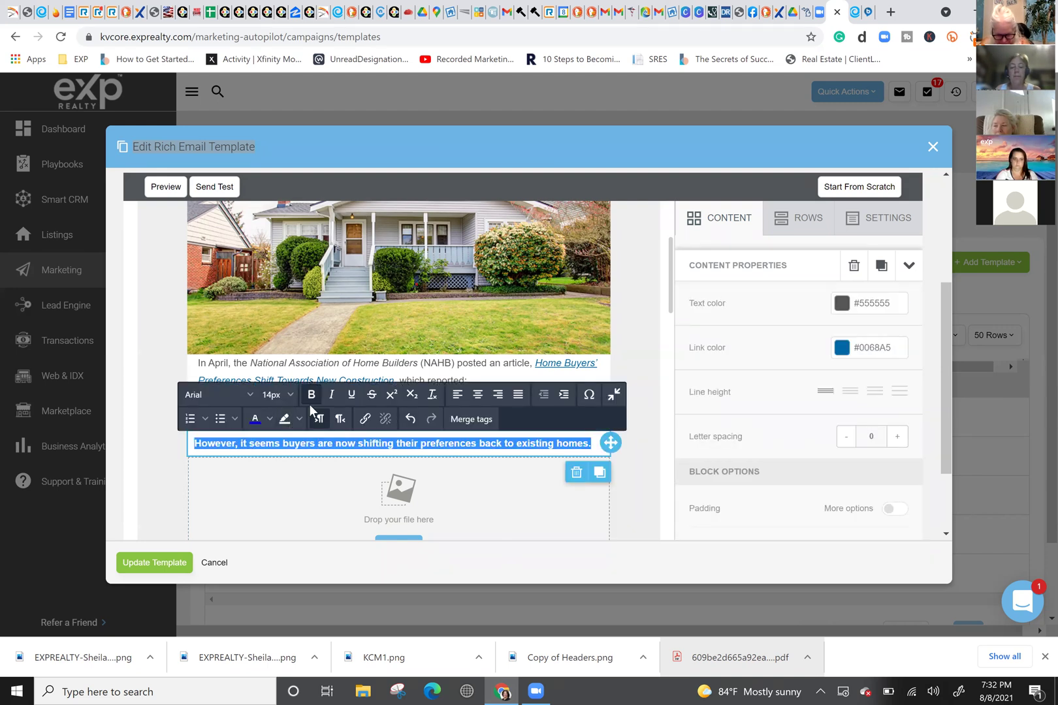
{"action": "left_click", "coordinate": [288, 395]}
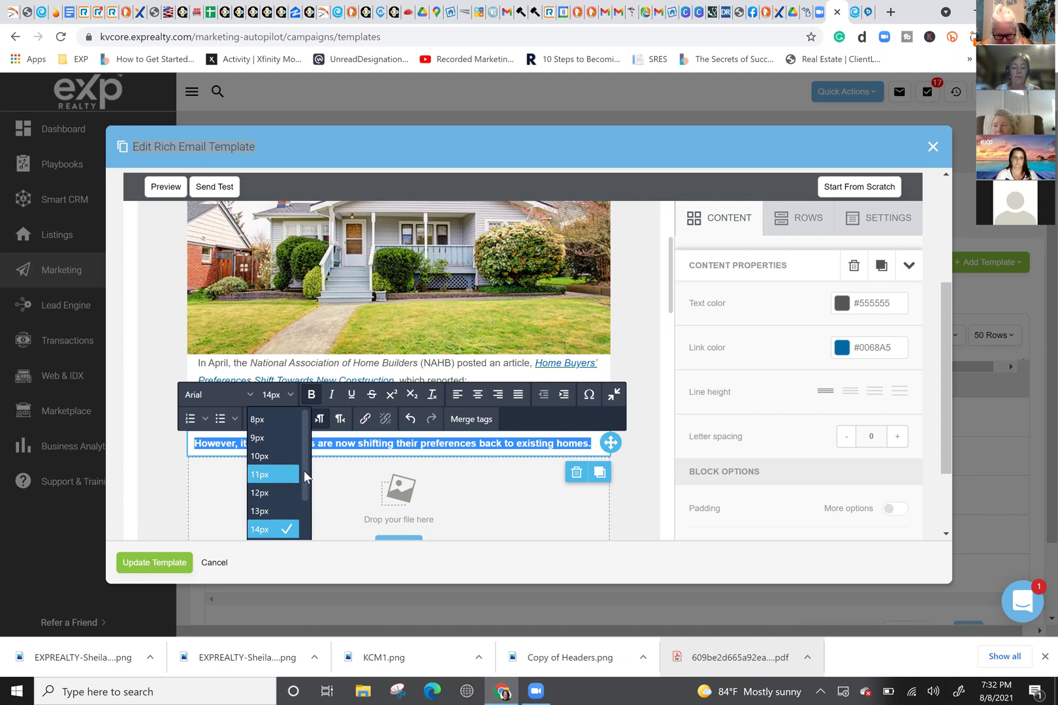
{"action": "key", "text": "Escape"}
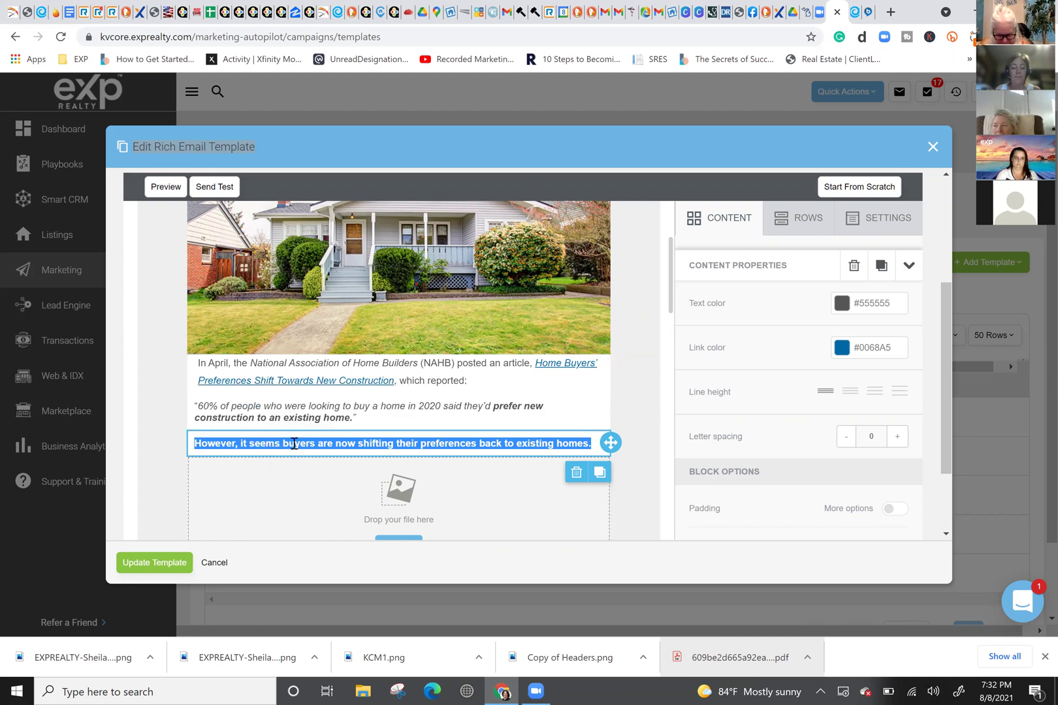
{"action": "triple_click", "coordinate": [269, 444]}
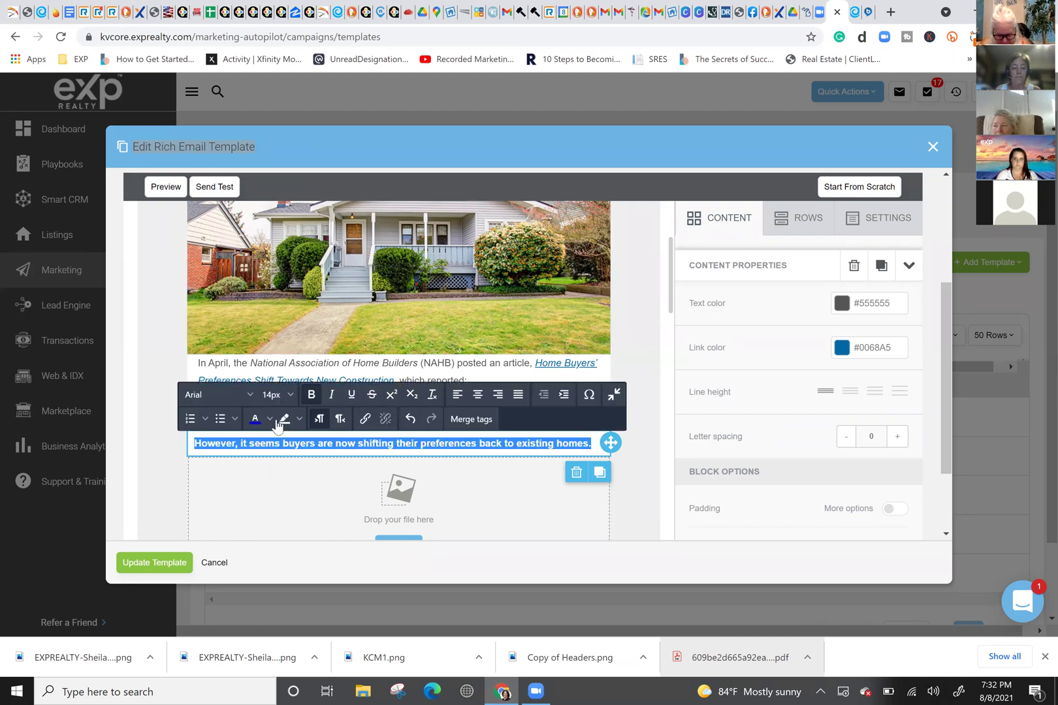
{"action": "left_click", "coordinate": [288, 396]}
{"action": "scroll", "coordinate": [292, 496], "scroll_direction": "down", "scroll_amount": 3}
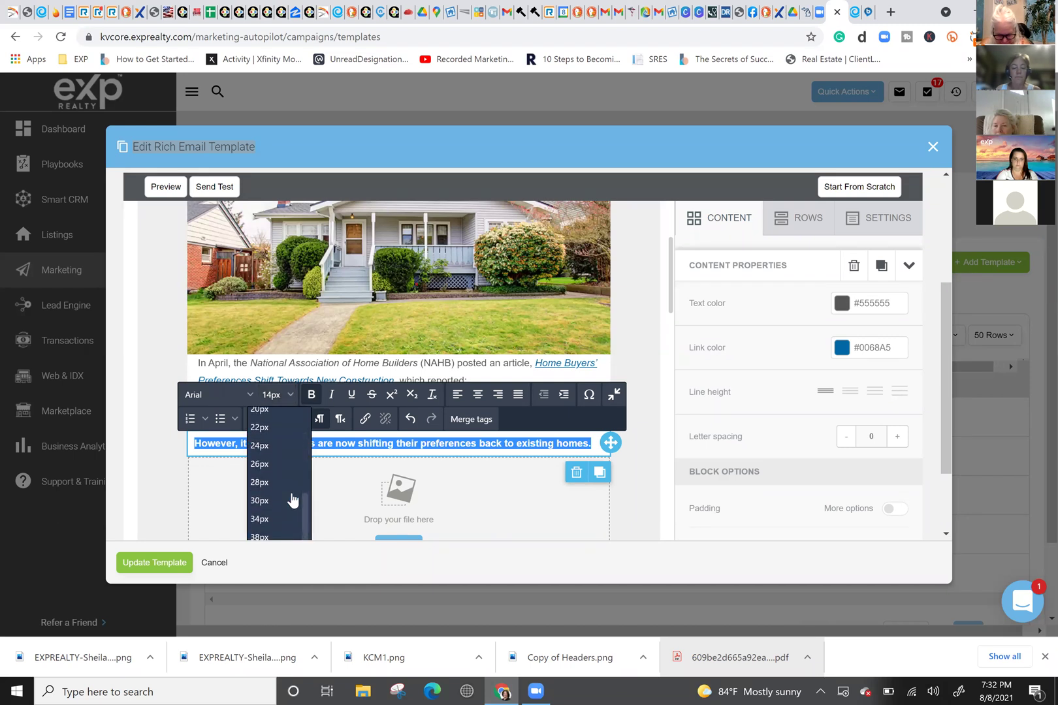
{"action": "scroll", "coordinate": [285, 461], "scroll_direction": "up", "scroll_amount": 2}
{"action": "scroll", "coordinate": [281, 444], "scroll_direction": "up", "scroll_amount": 1}
{"action": "left_click", "coordinate": [274, 444]}
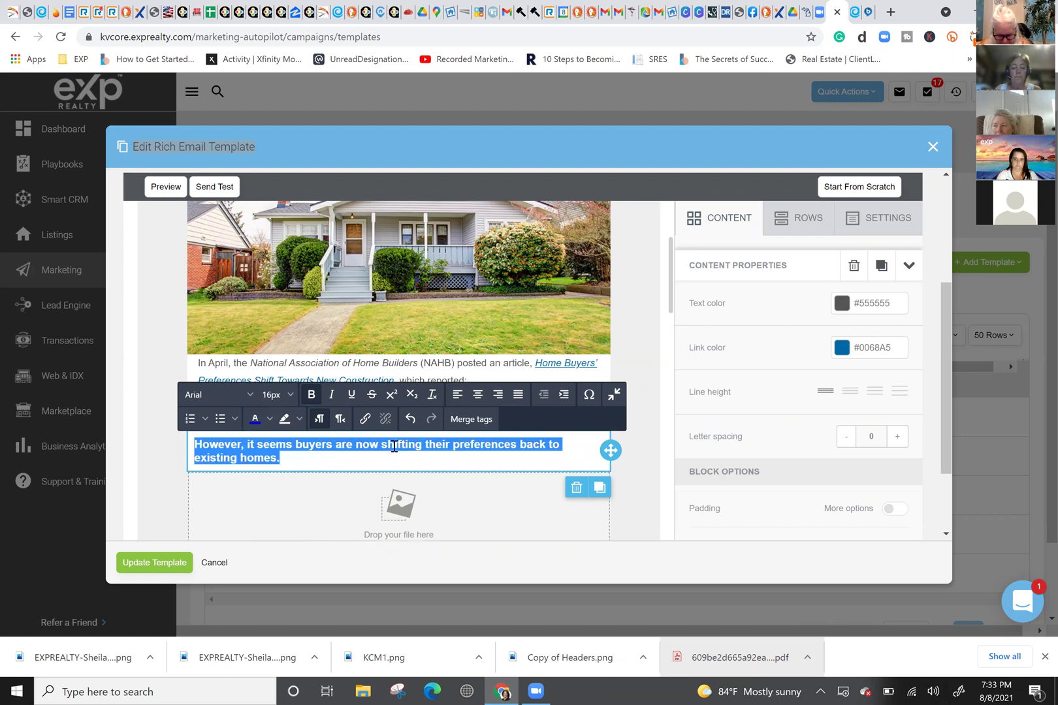
{"action": "left_click", "coordinate": [521, 476]}
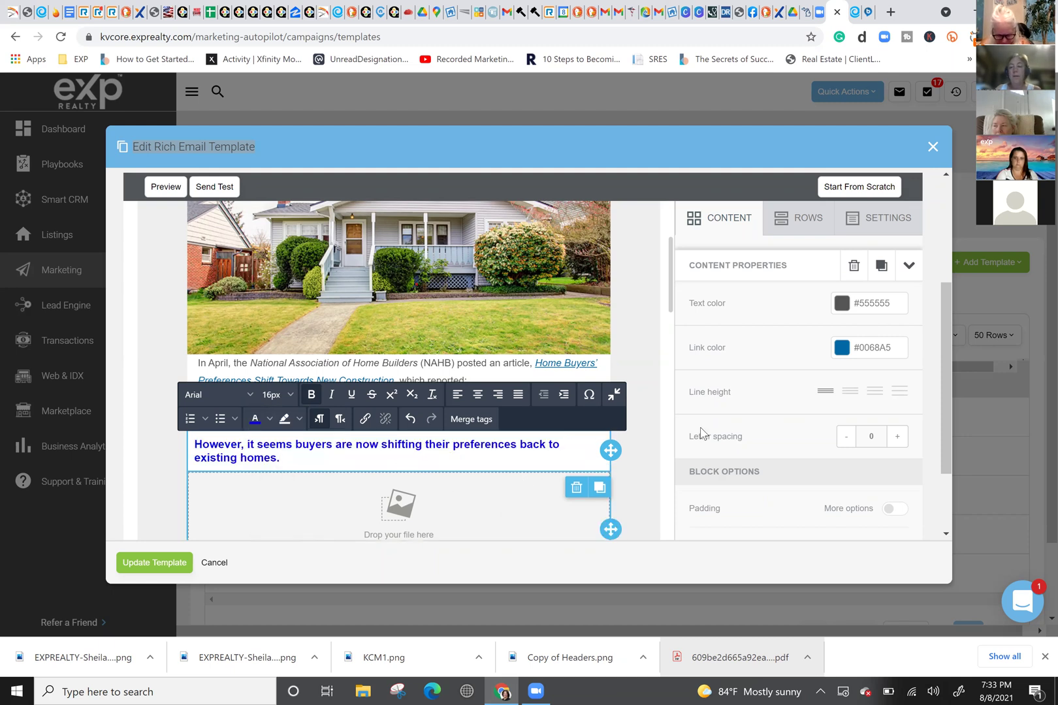
Step: Go back to the article and clear its old selection
{"action": "key", "text": "ctrl+Tab"}
{"action": "left_click", "coordinate": [396, 476]}
{"action": "scroll", "coordinate": [405, 458], "scroll_direction": "down", "scroll_amount": 3}
Step: Copy the two paragraphs starting with the Consumer Confidence Survey sentence
{"action": "left_click_drag", "start_coordinate": [317, 393], "coordinate": [228, 255]}
{"action": "right_click", "coordinate": [257, 270]}
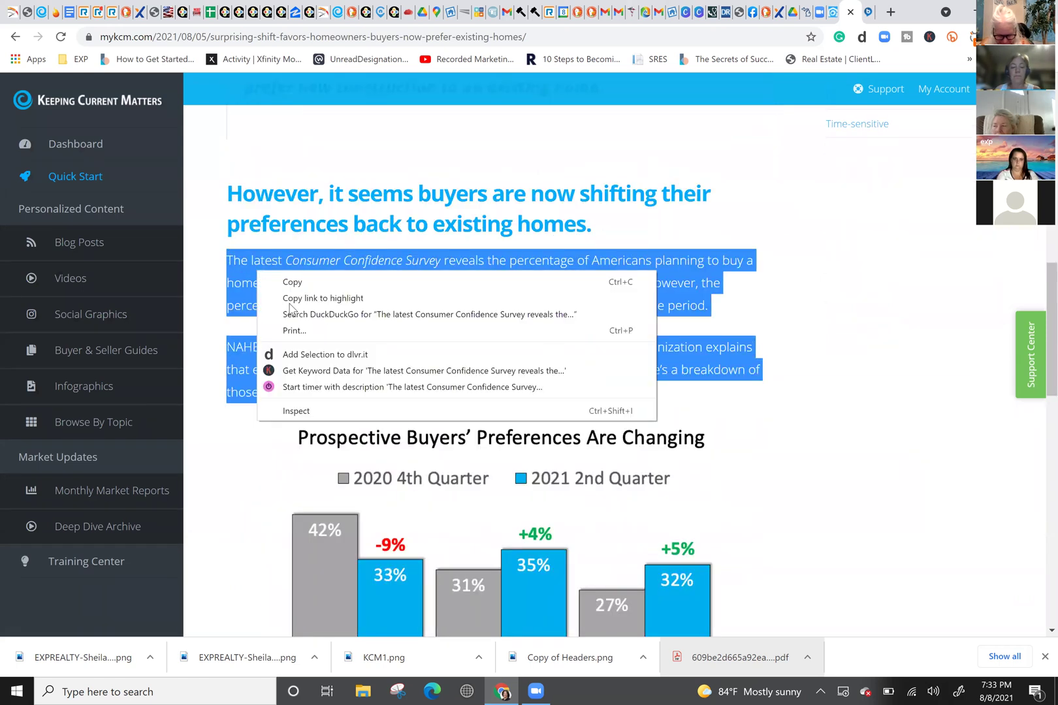
{"action": "left_click", "coordinate": [302, 279]}
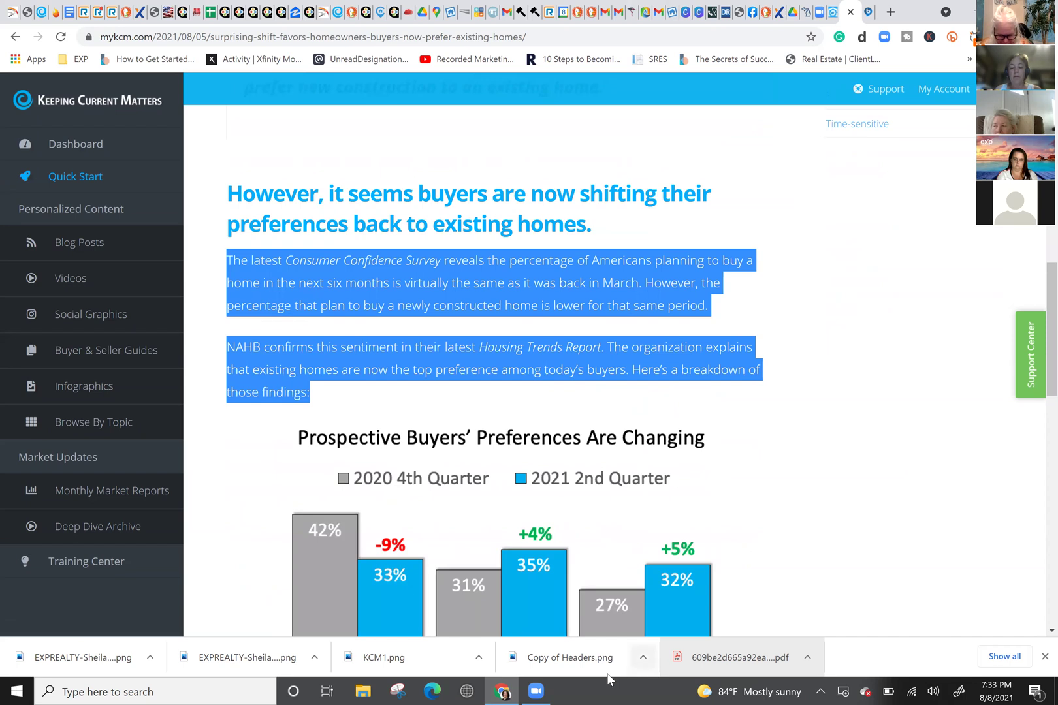
Step: Paste the paragraphs on a new line below the blue heading and select them
{"action": "left_click", "coordinate": [830, 14]}
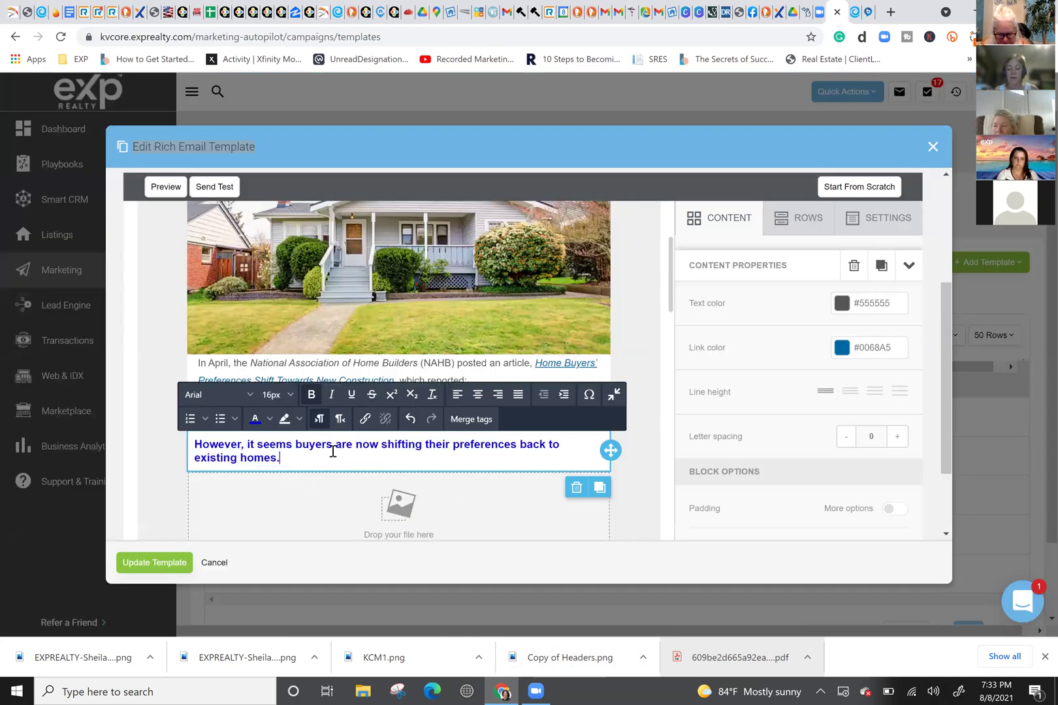
{"action": "key", "text": "Return"}
{"action": "key", "text": "ctrl+v"}
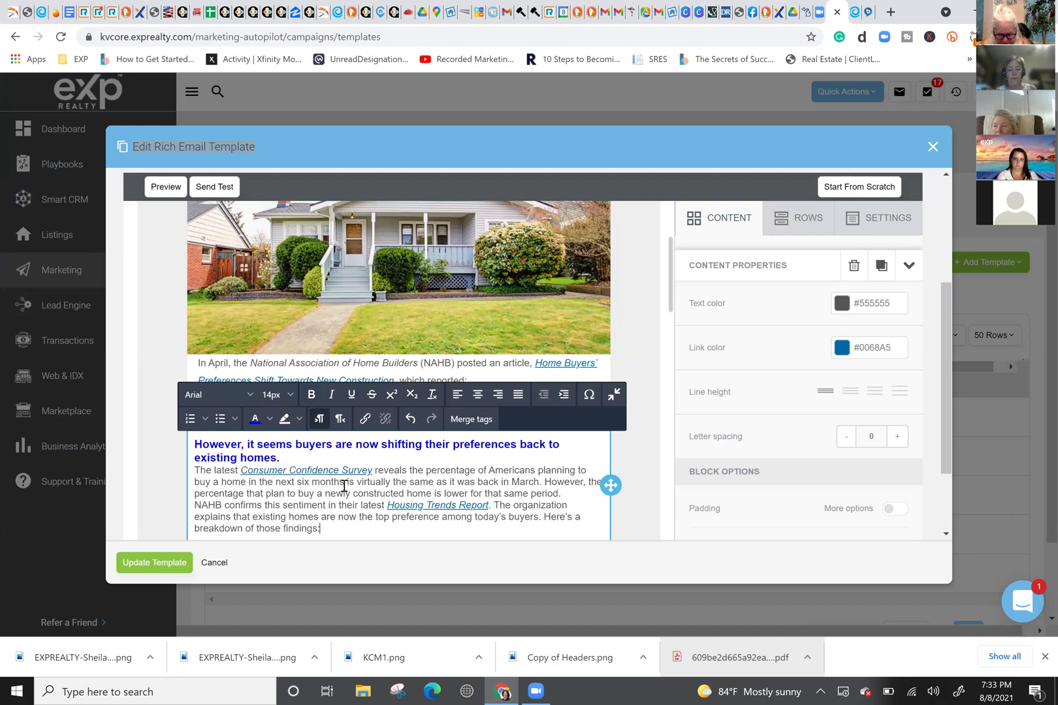
{"action": "left_click_drag", "start_coordinate": [345, 527], "coordinate": [194, 469]}
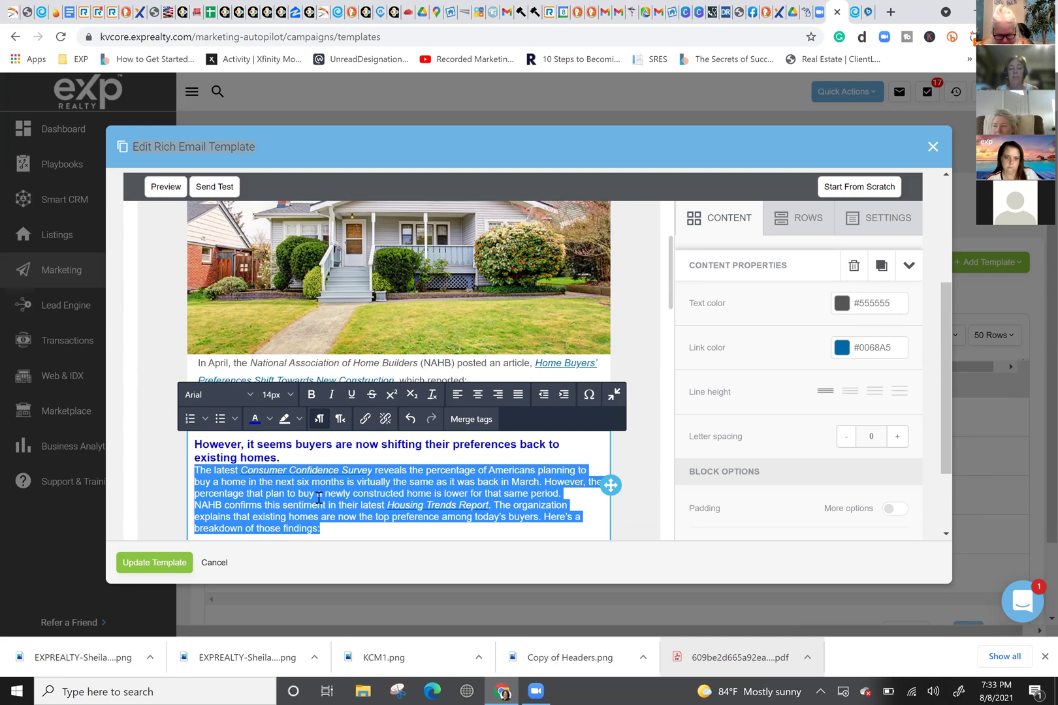
{"action": "scroll", "coordinate": [320, 503], "scroll_direction": "down", "scroll_amount": 1}
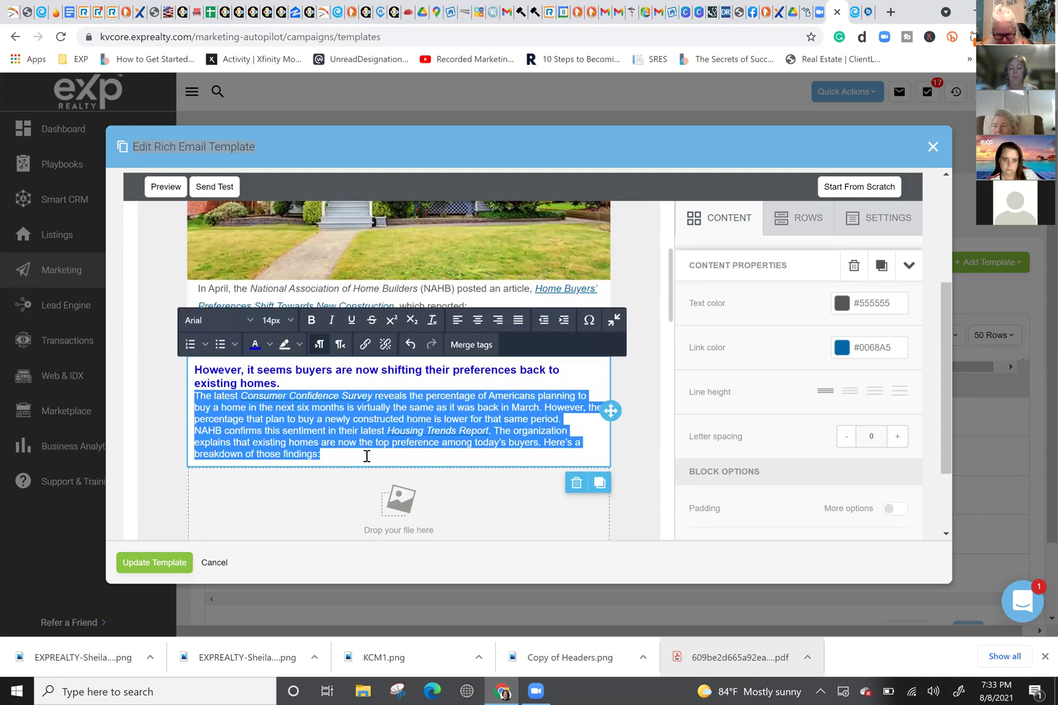
{"action": "left_click", "coordinate": [347, 456]}
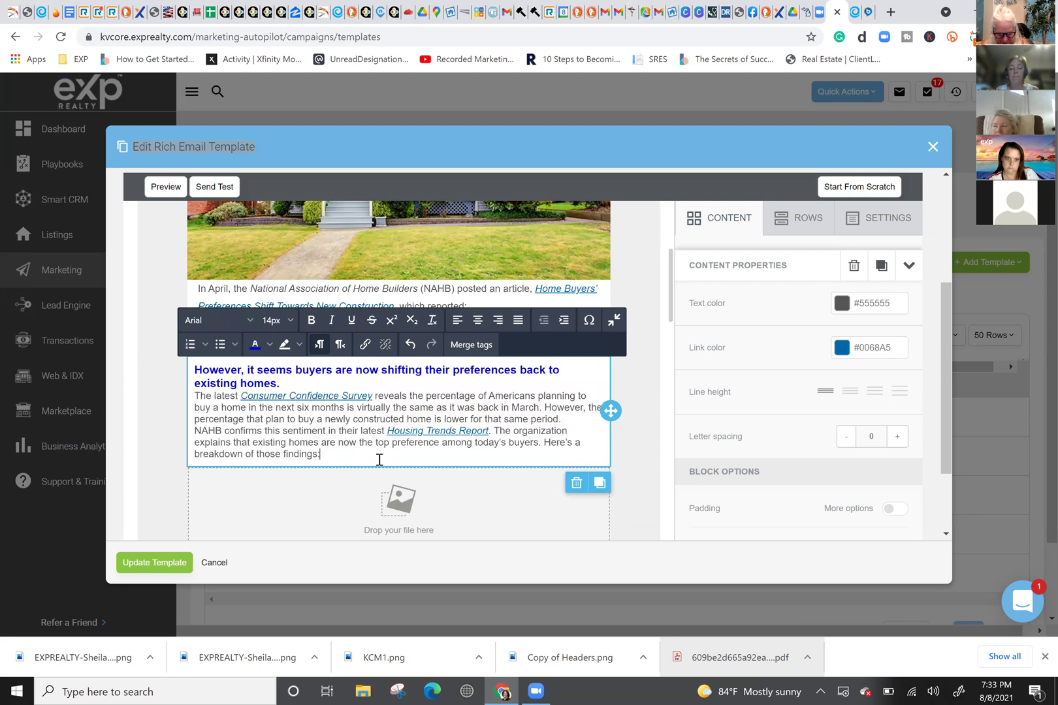
{"action": "left_click_drag", "start_coordinate": [345, 456], "coordinate": [194, 395]}
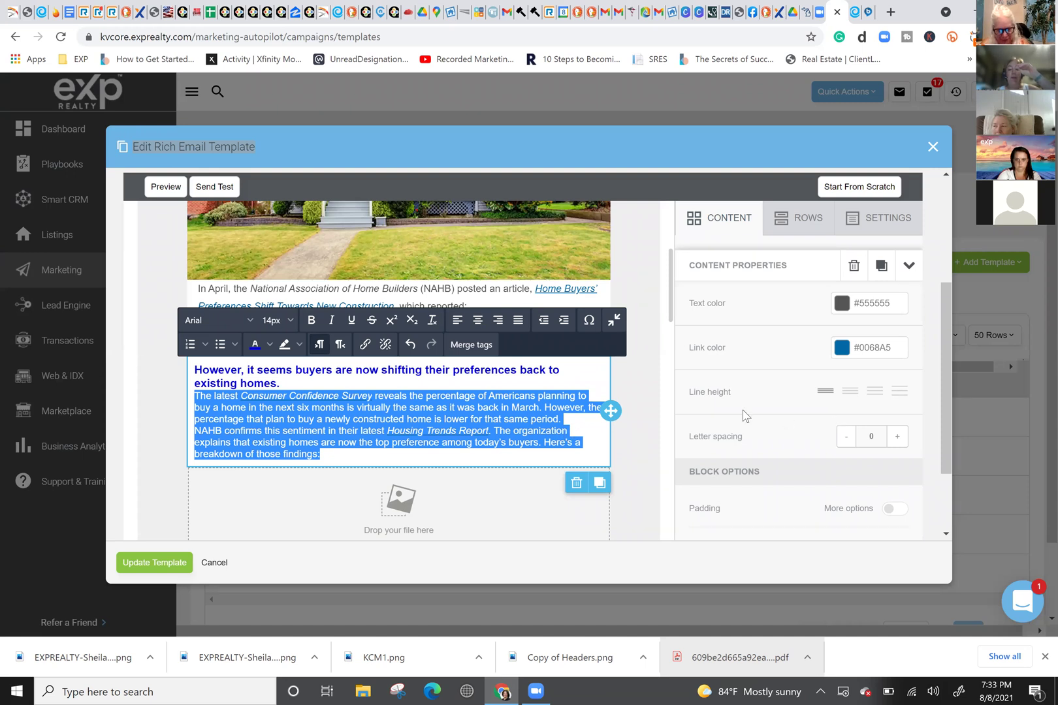
Step: Increase the paragraphs' line spacing and bring their letter spacing back to 0
{"action": "left_click", "coordinate": [850, 392]}
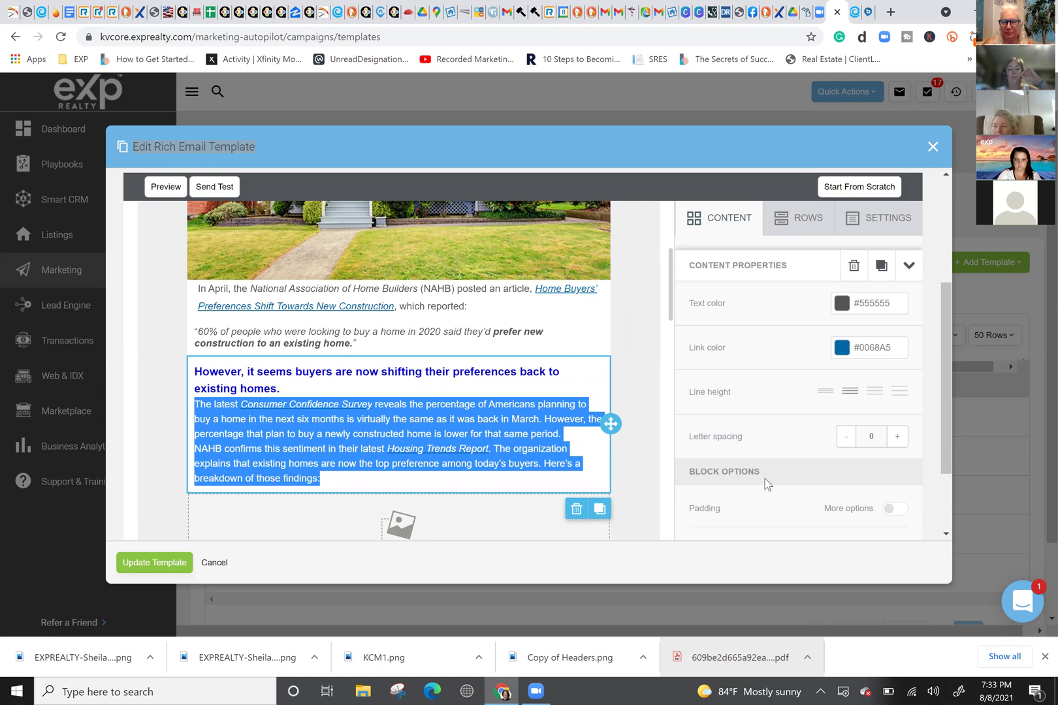
{"action": "left_click", "coordinate": [899, 437]}
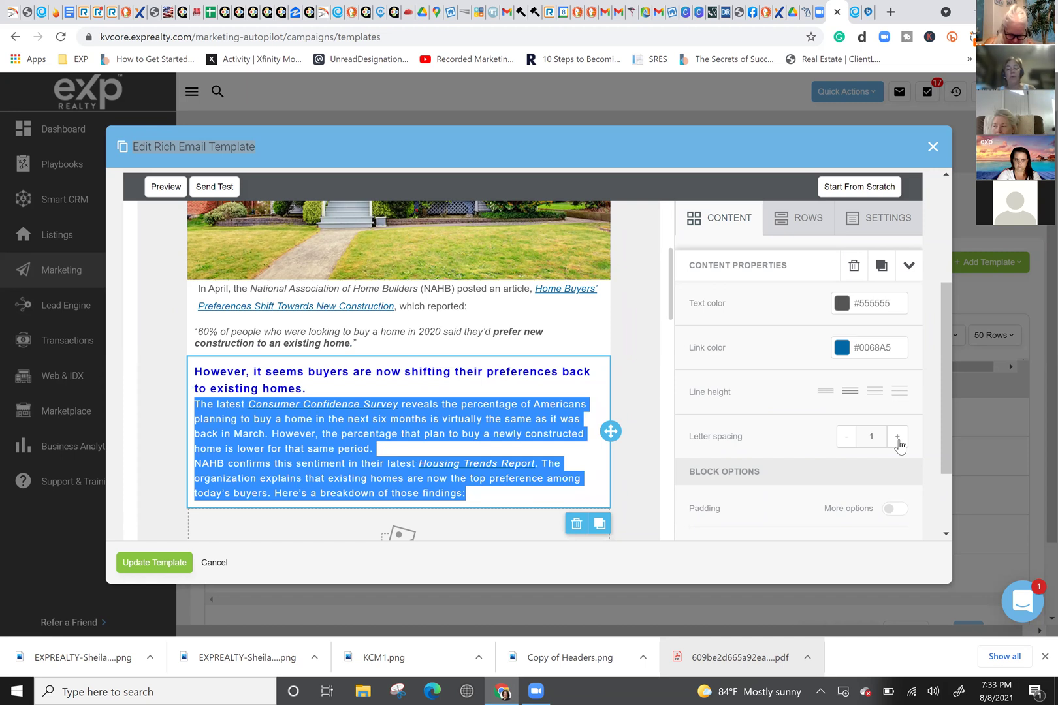
{"action": "left_click", "coordinate": [899, 439]}
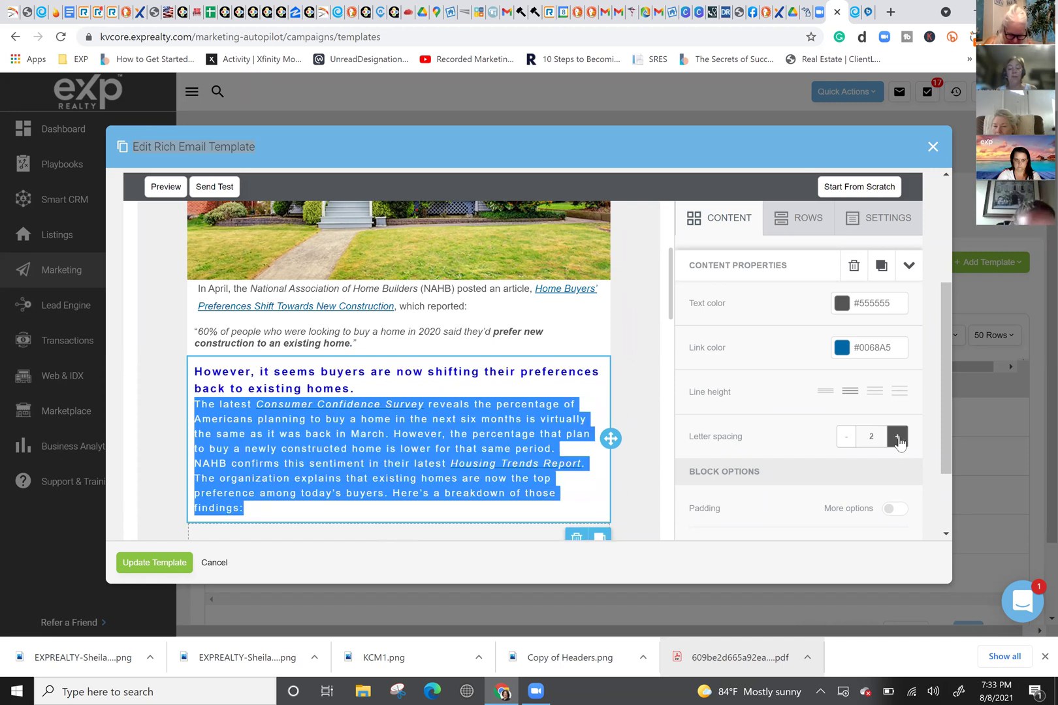
{"action": "left_click", "coordinate": [899, 437]}
{"action": "left_click", "coordinate": [847, 438]}
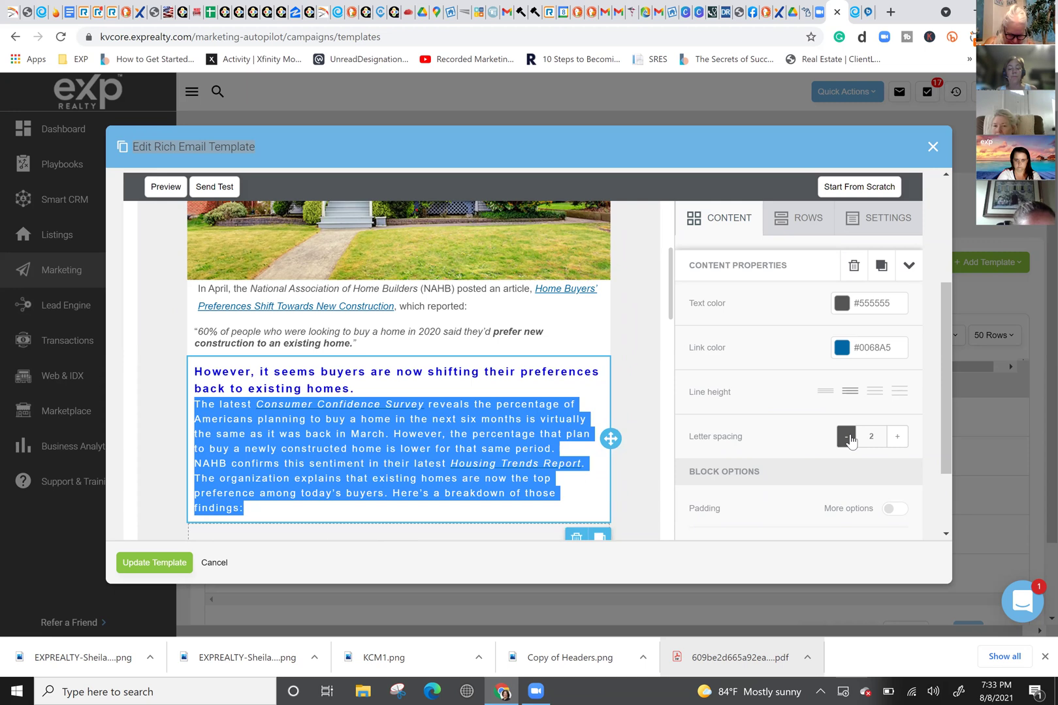
{"action": "left_click", "coordinate": [847, 437]}
{"action": "left_click", "coordinate": [848, 437]}
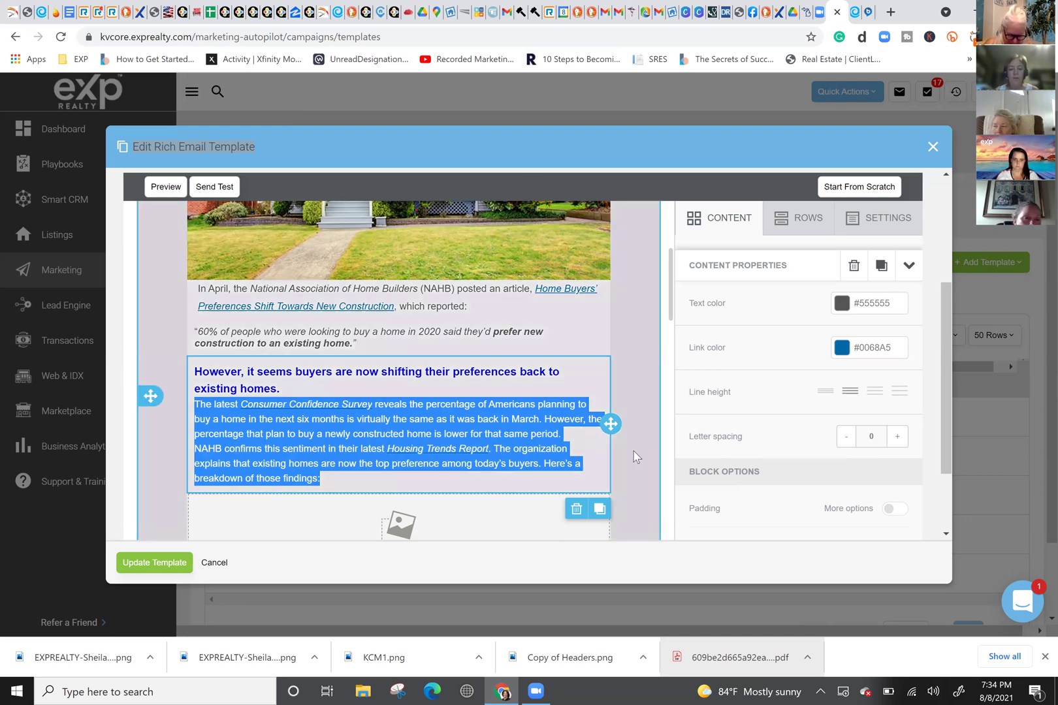
{"action": "left_click", "coordinate": [629, 481]}
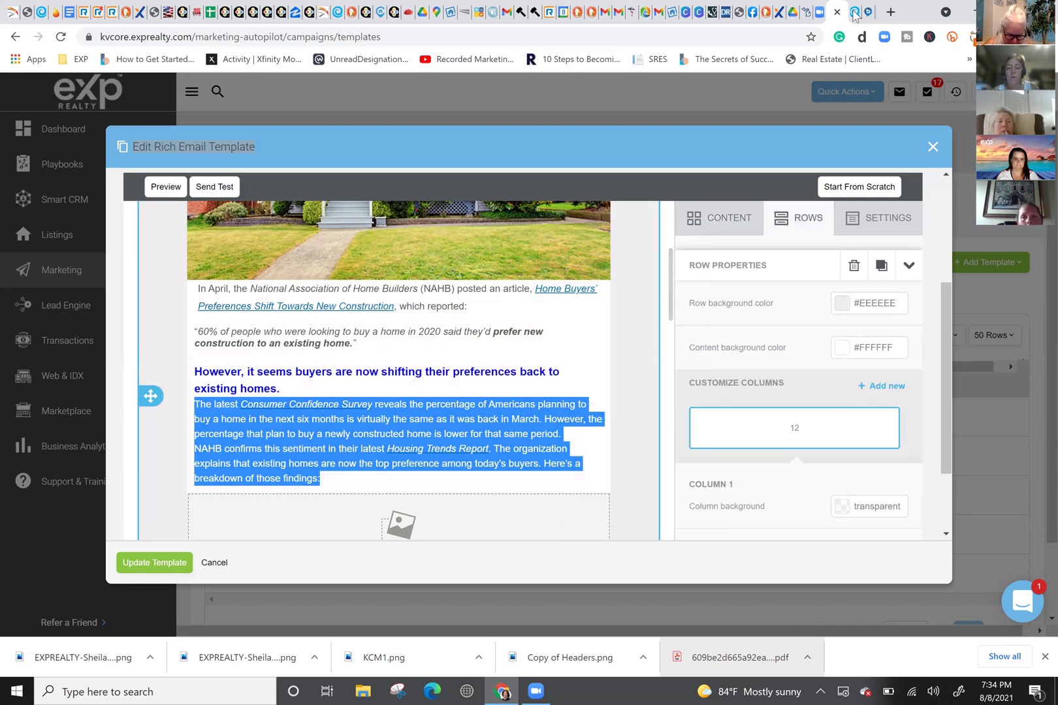
{"action": "key", "text": "ctrl+Tab"}
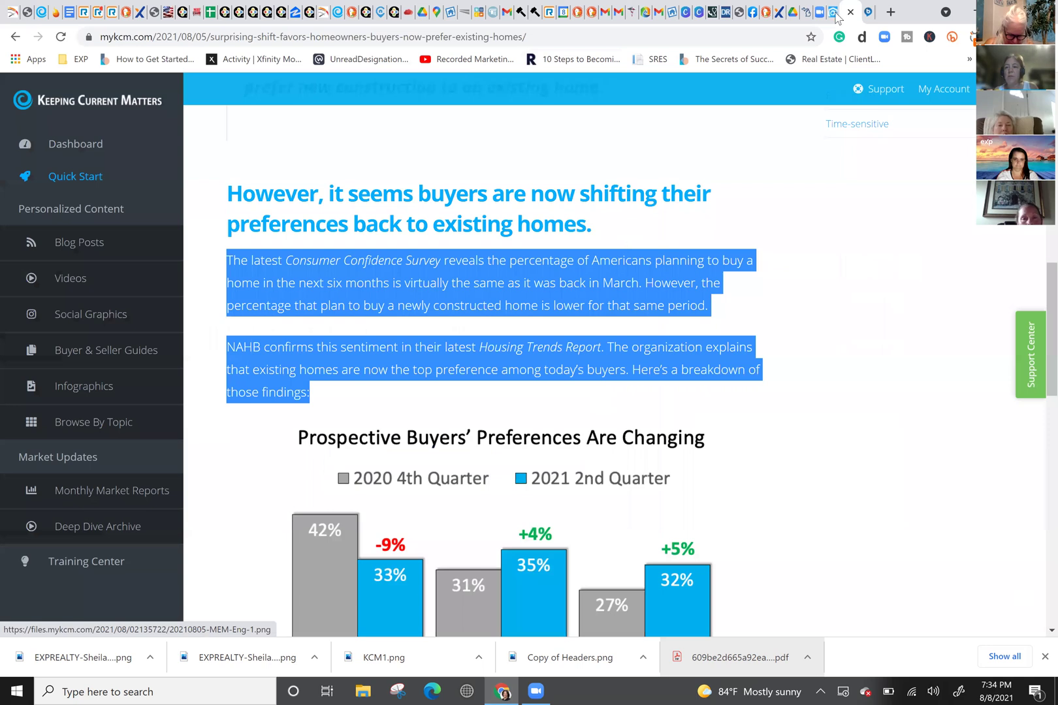
Step: Insert the 'Prospective Buyers' Preferences Are Changing' chart image below the survey paragraphs
{"action": "left_click", "coordinate": [837, 18]}
{"action": "left_click", "coordinate": [402, 519]}
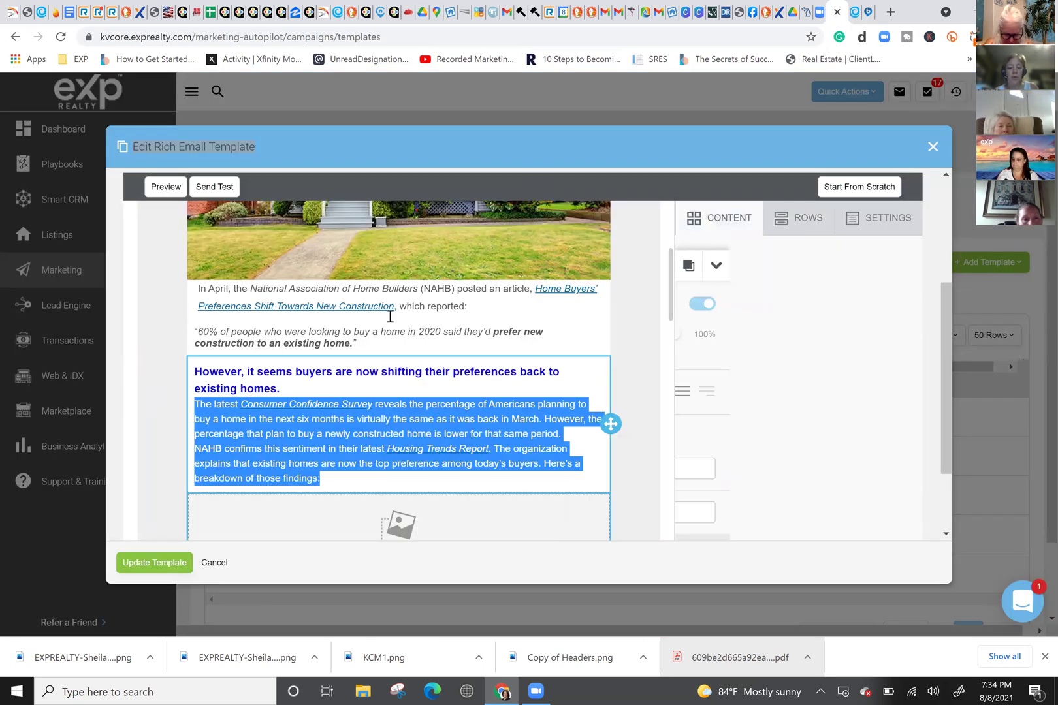
{"action": "scroll", "coordinate": [416, 369], "scroll_direction": "down", "scroll_amount": 4}
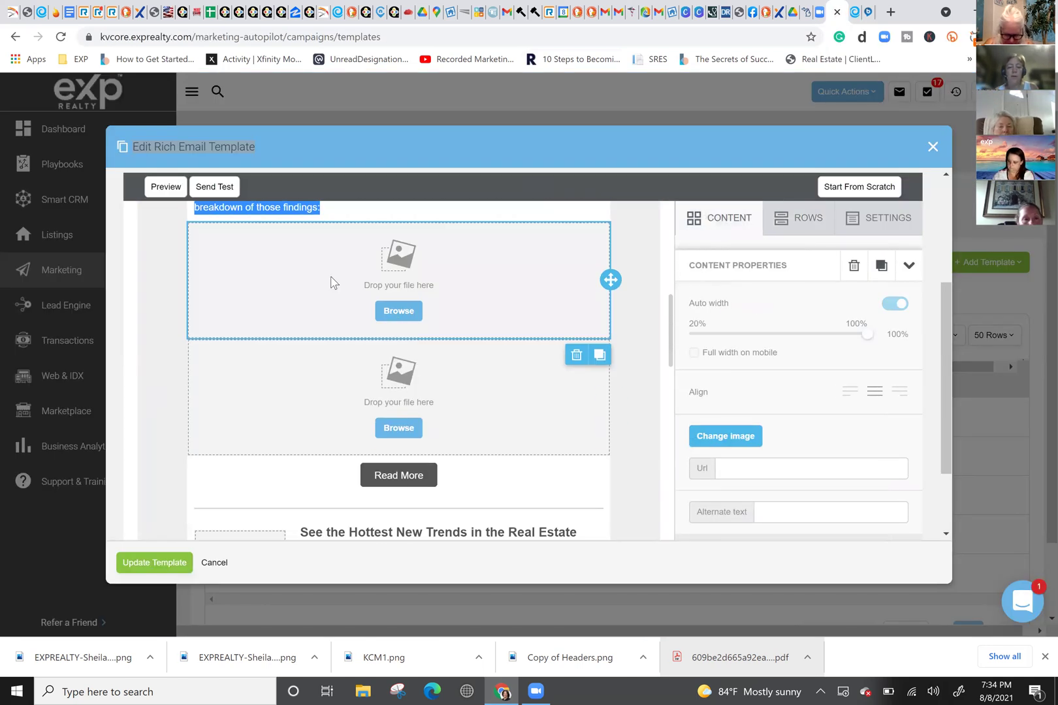
{"action": "left_click", "coordinate": [331, 281]}
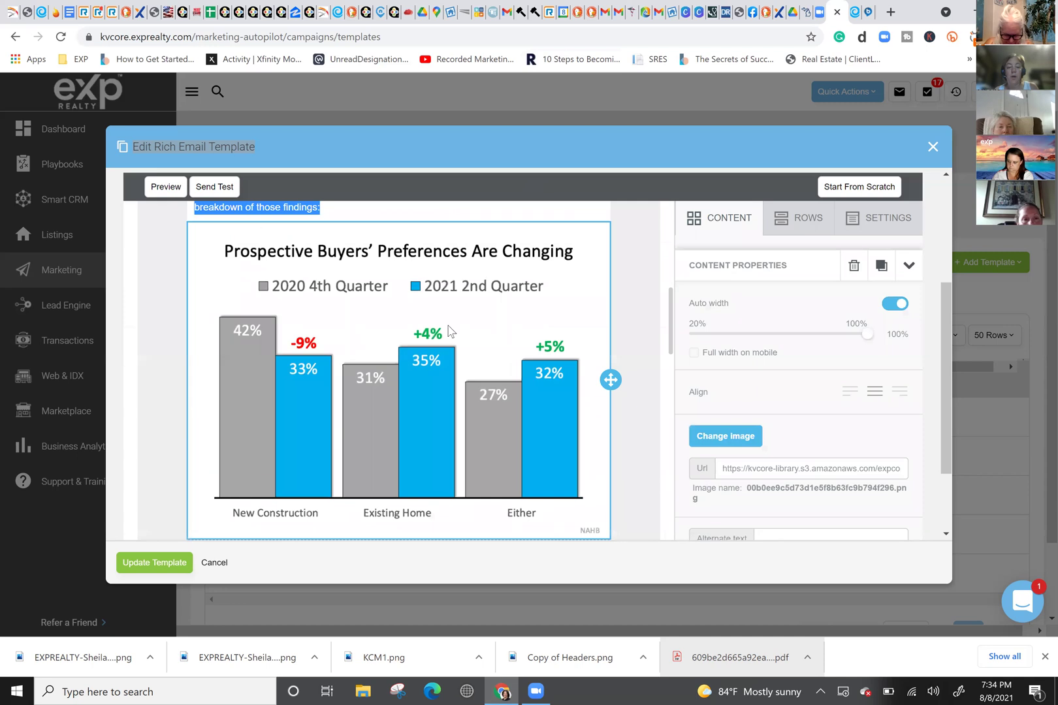
{"action": "left_click", "coordinate": [620, 458]}
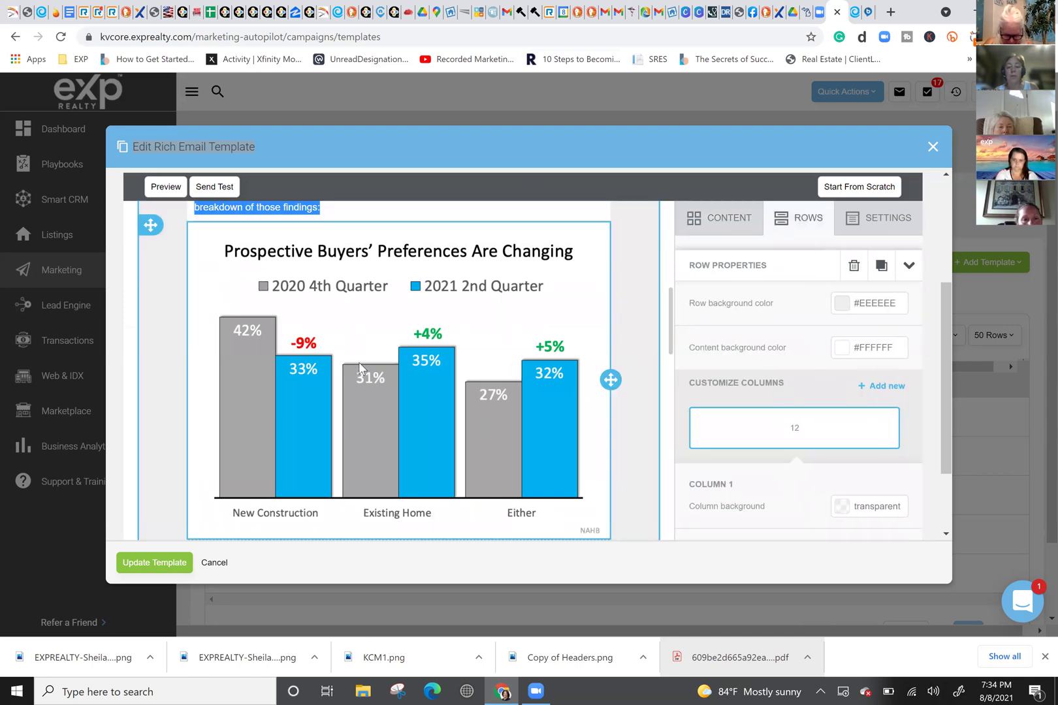
{"action": "scroll", "coordinate": [359, 360], "scroll_direction": "down", "scroll_amount": 2}
{"action": "scroll", "coordinate": [360, 366], "scroll_direction": "down", "scroll_amount": 1}
{"action": "left_click", "coordinate": [562, 449]}
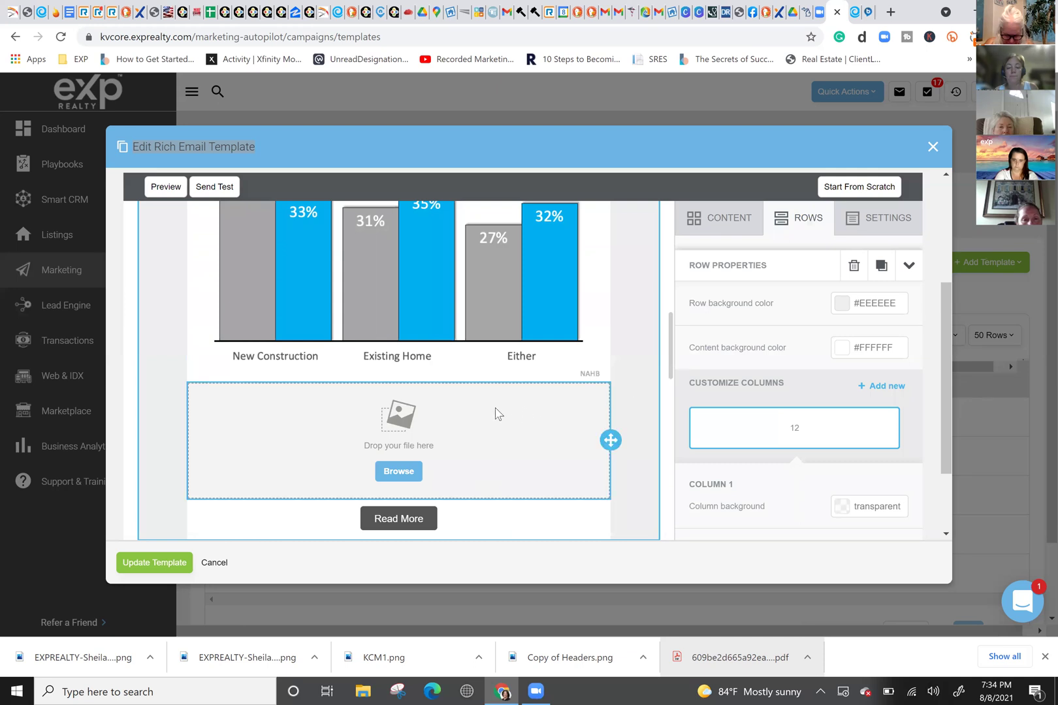
Step: Delete the empty image block under the chart, then open the EngageMore CRM newsletter
{"action": "left_click", "coordinate": [609, 513]}
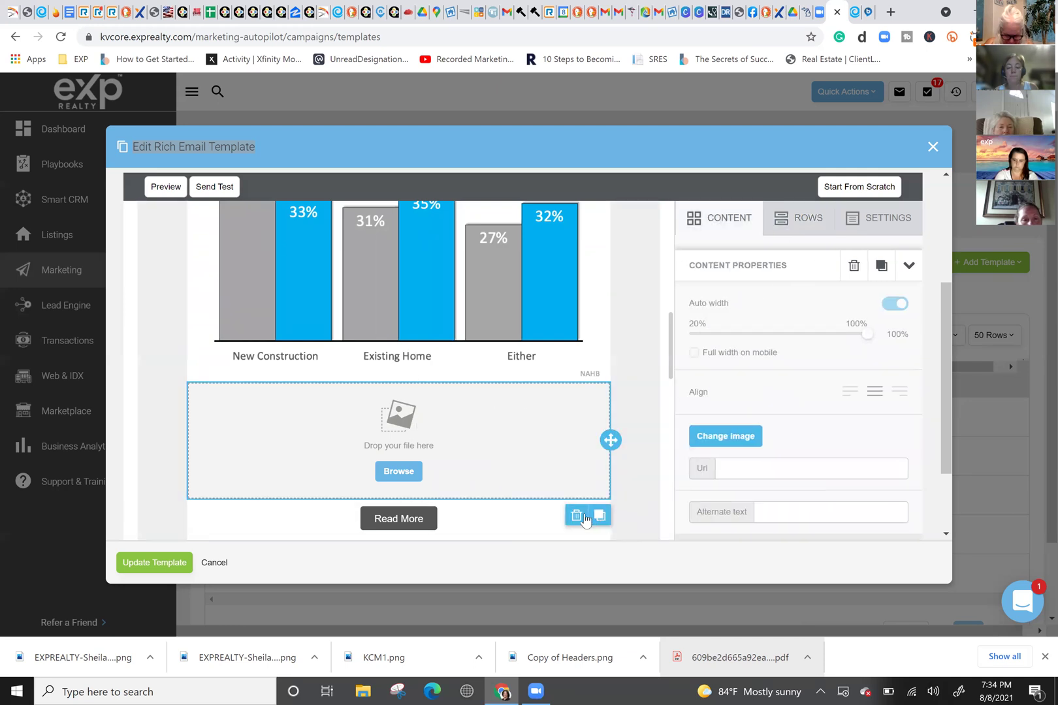
{"action": "left_click", "coordinate": [577, 516]}
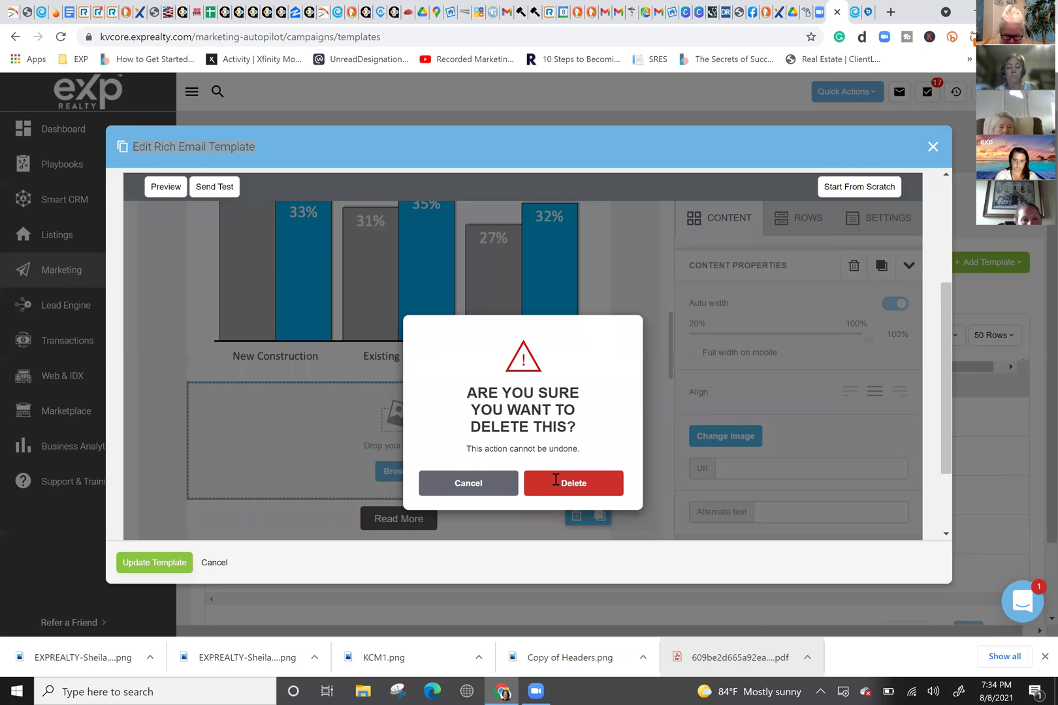
{"action": "left_click", "coordinate": [556, 483]}
{"action": "left_click", "coordinate": [636, 458]}
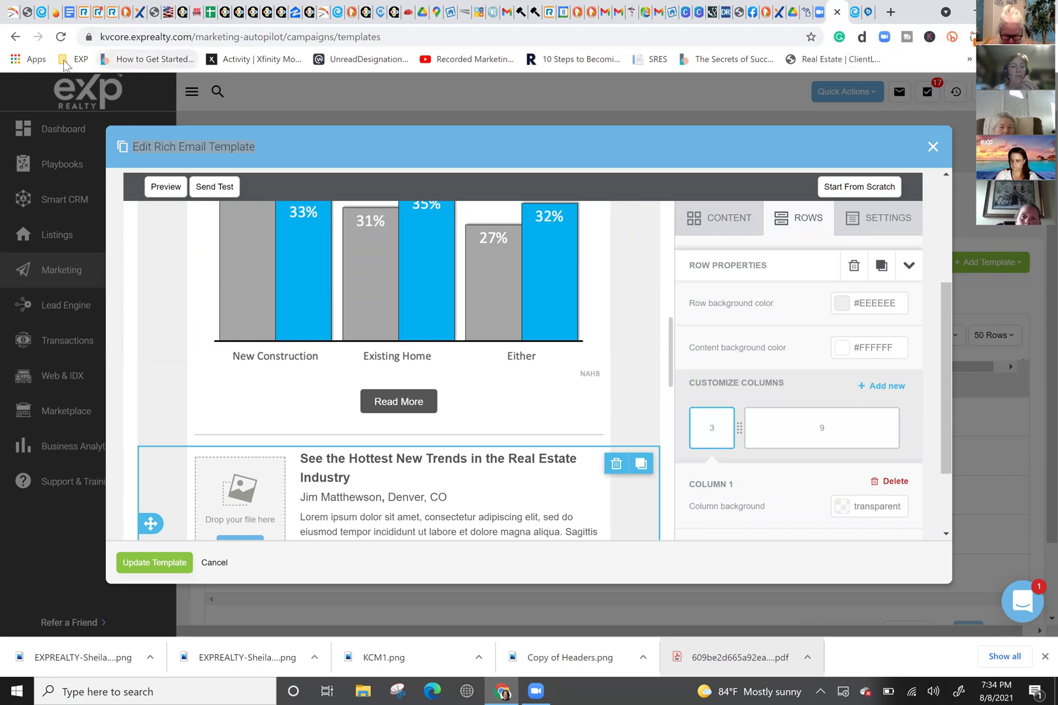
{"action": "left_click", "coordinate": [73, 58]}
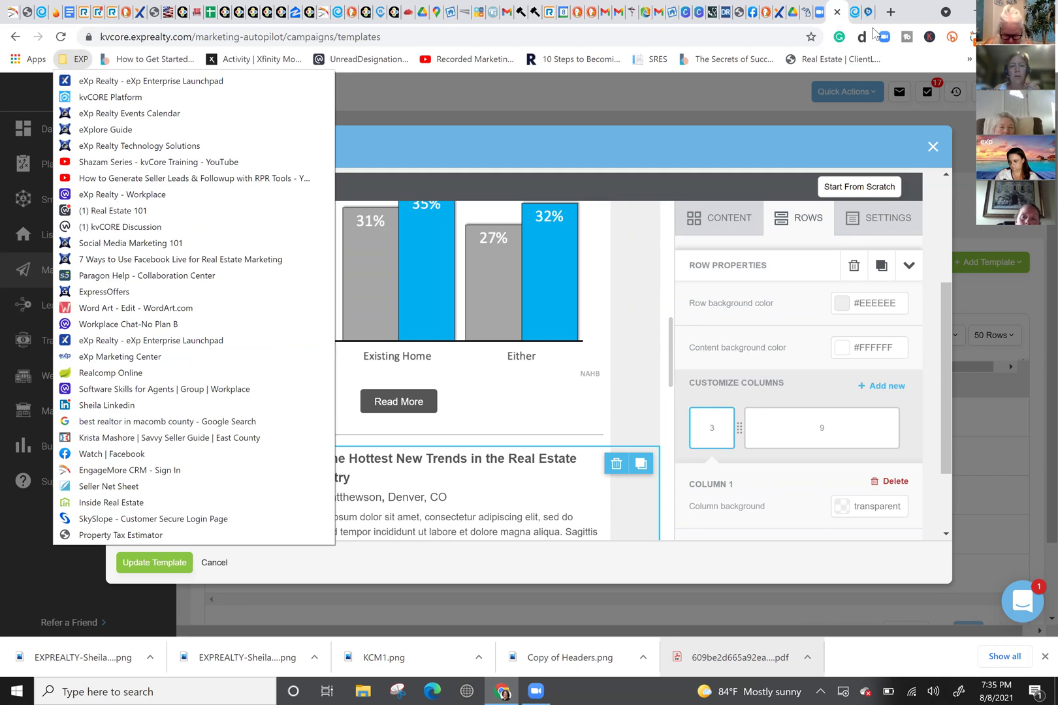
{"action": "left_click", "coordinate": [320, 13]}
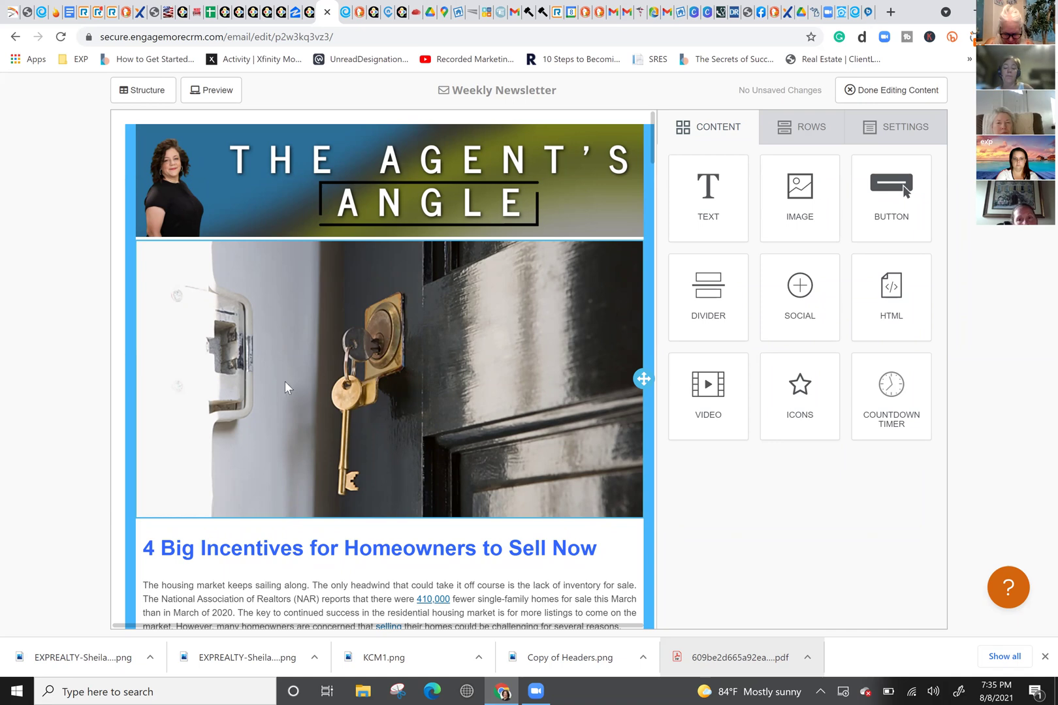
Step: Scroll the EngageMore Weekly Newsletter down to the Open House and Price Reduced county lists
{"action": "scroll", "coordinate": [348, 351], "scroll_direction": "down", "scroll_amount": 3}
{"action": "scroll", "coordinate": [348, 351], "scroll_direction": "down", "scroll_amount": 20}
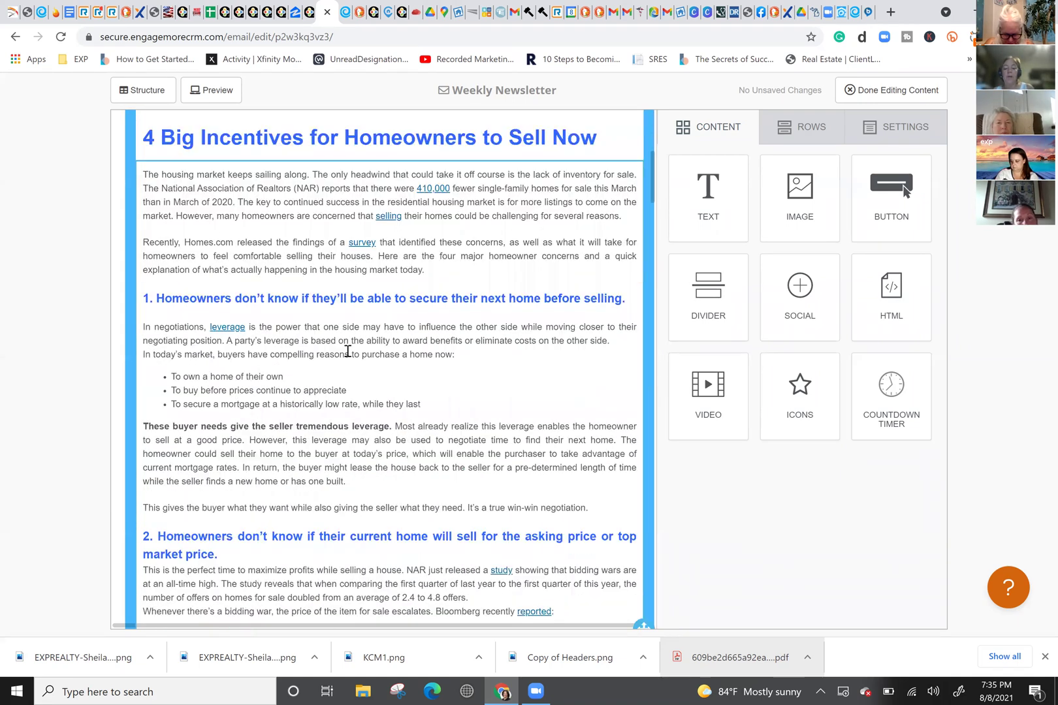
{"action": "scroll", "coordinate": [348, 353], "scroll_direction": "down", "scroll_amount": 20}
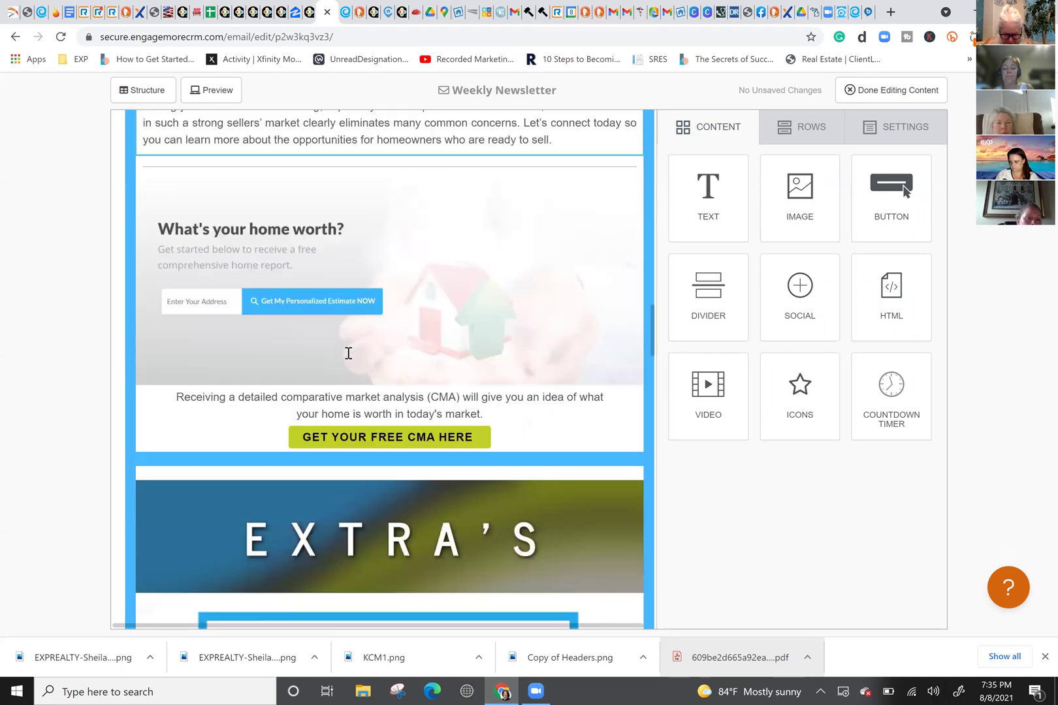
{"action": "scroll", "coordinate": [348, 357], "scroll_direction": "down", "scroll_amount": 7}
{"action": "scroll", "coordinate": [350, 359], "scroll_direction": "up", "scroll_amount": 6}
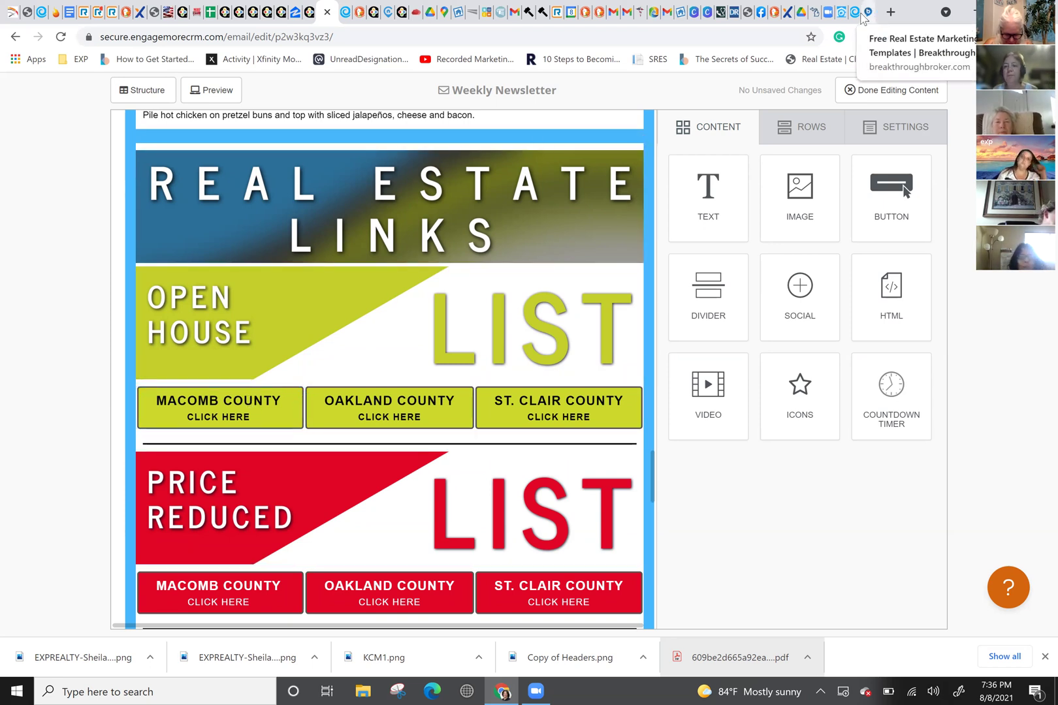
Step: Return to kvCORE and save the template changes so far
{"action": "left_click", "coordinate": [842, 14]}
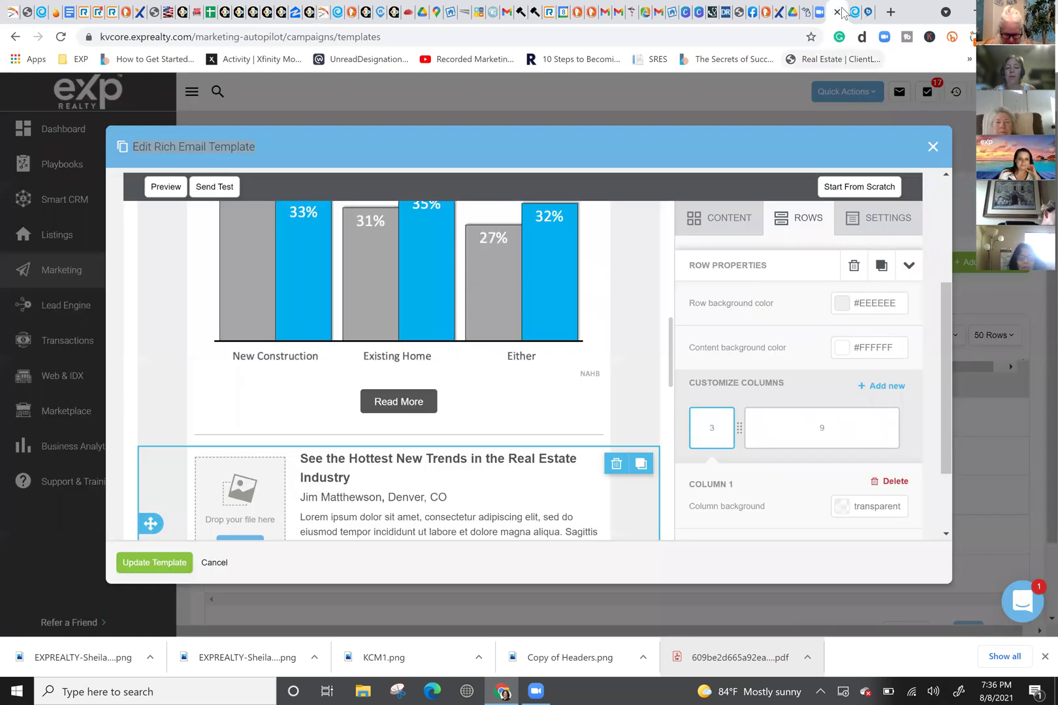
{"action": "left_click", "coordinate": [148, 565]}
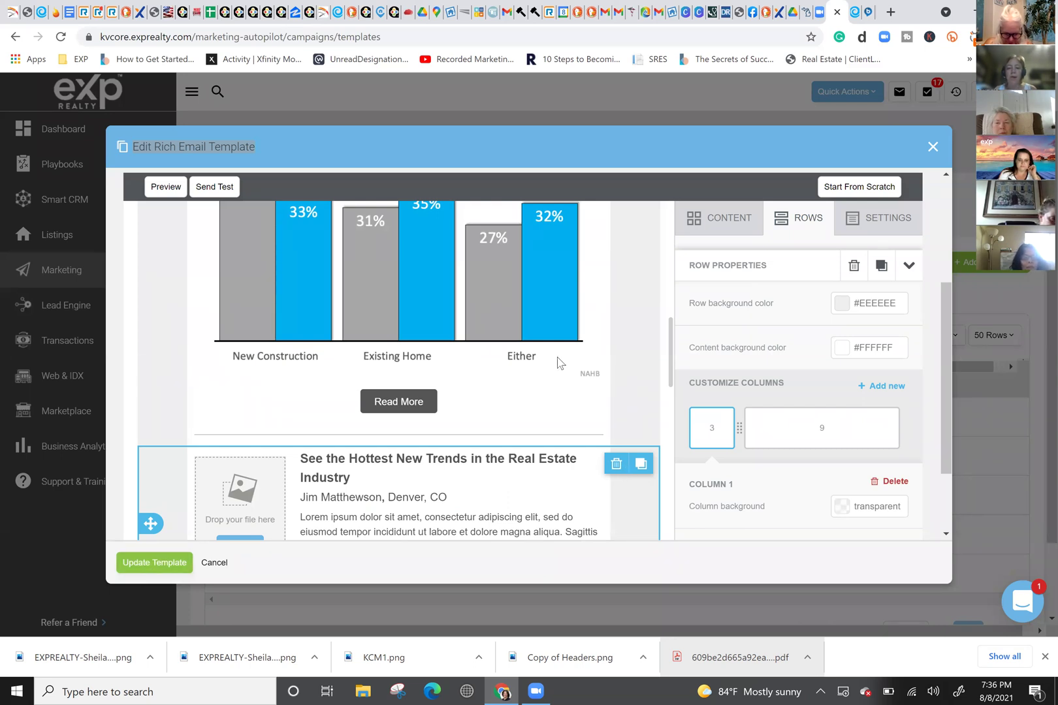
{"action": "scroll", "coordinate": [562, 353], "scroll_direction": "down", "scroll_amount": 3}
{"action": "scroll", "coordinate": [564, 343], "scroll_direction": "up", "scroll_amount": 1}
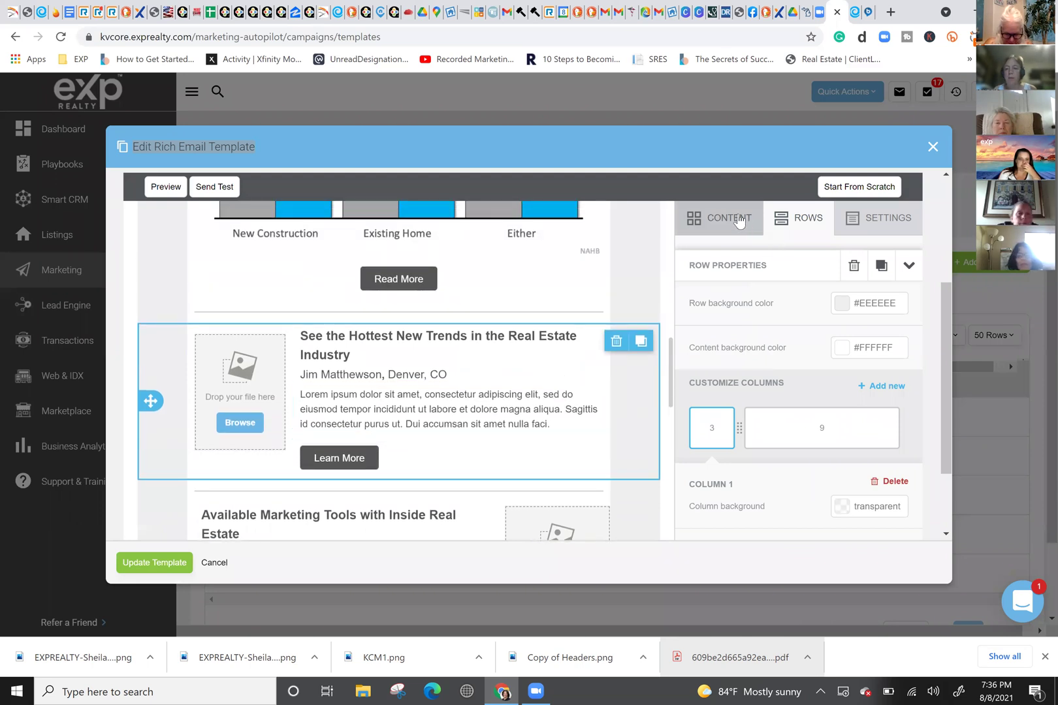
Step: Add an image block above the Hottest New Trends article and open the file manager for it
{"action": "left_click", "coordinate": [740, 220]}
{"action": "left_click_drag", "start_coordinate": [795, 270], "coordinate": [374, 315]}
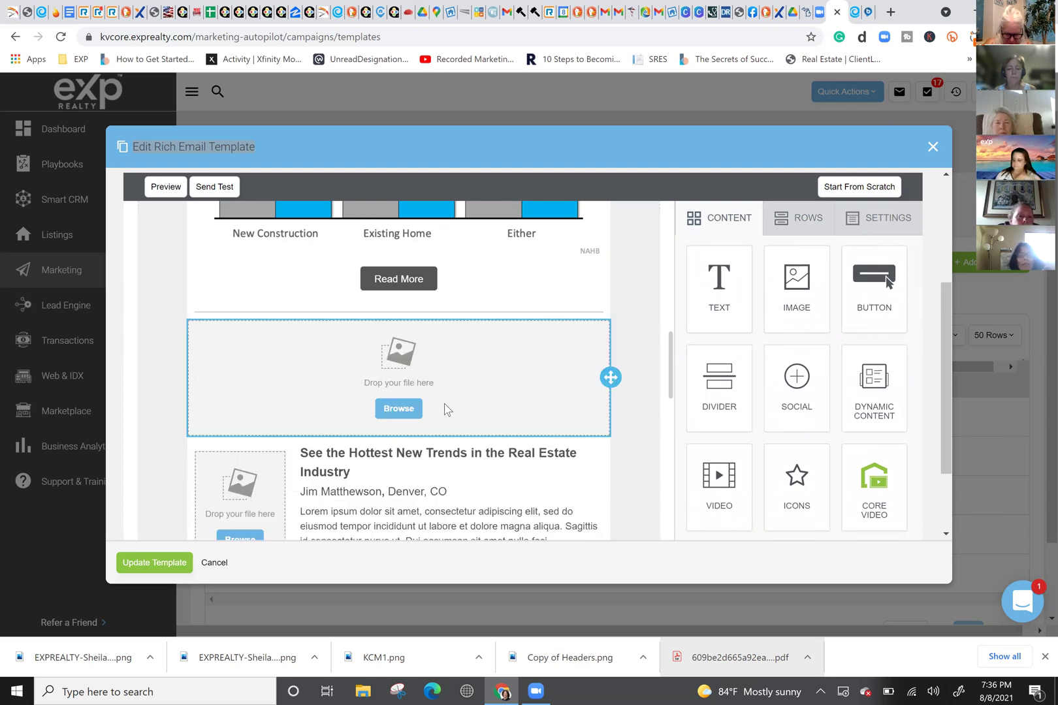
{"action": "left_click", "coordinate": [398, 415]}
{"action": "left_click", "coordinate": [397, 409]}
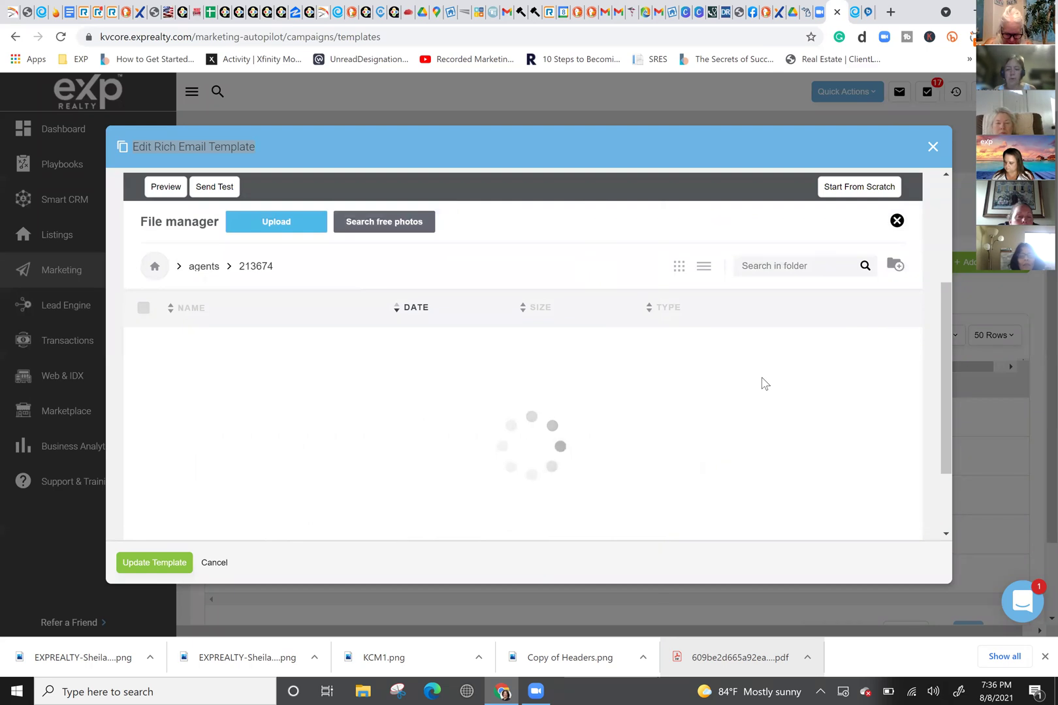
{"action": "scroll", "coordinate": [525, 356], "scroll_direction": "down", "scroll_amount": 10}
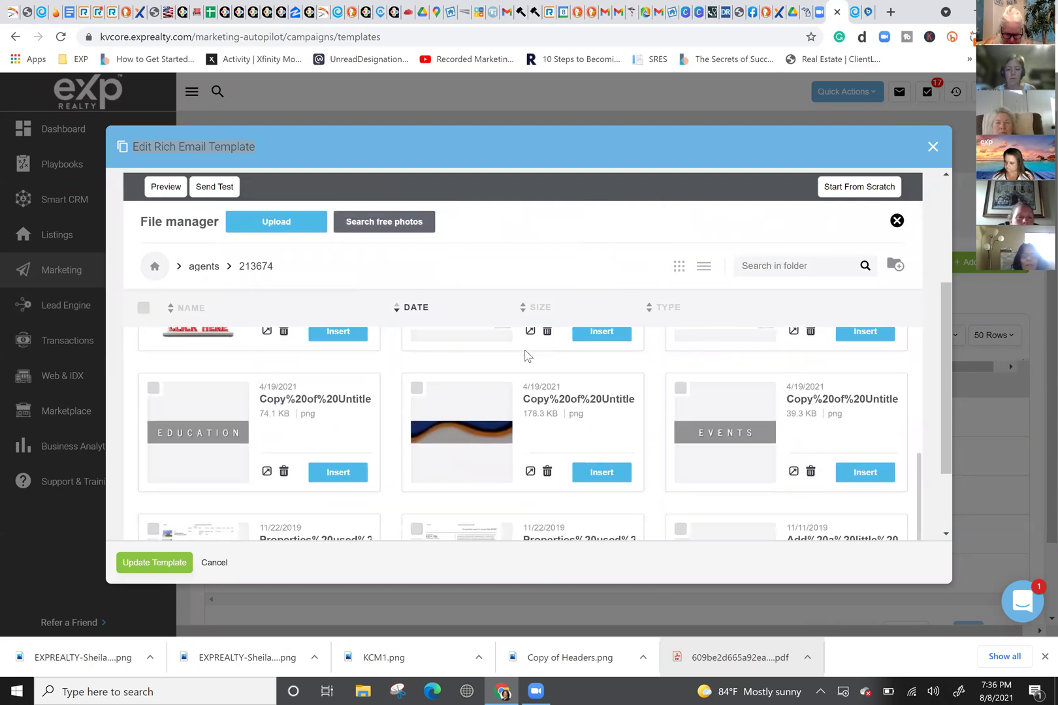
{"action": "scroll", "coordinate": [529, 356], "scroll_direction": "up", "scroll_amount": 8}
{"action": "scroll", "coordinate": [527, 356], "scroll_direction": "down", "scroll_amount": 3}
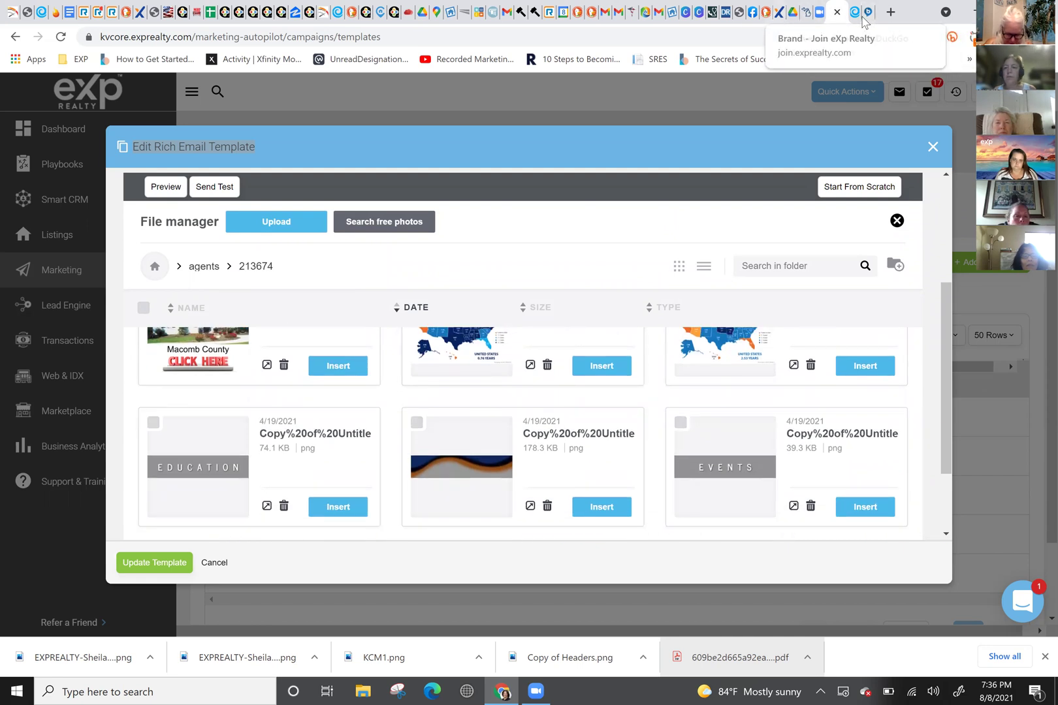
Step: Switch to the Canva header designs and select the page 6 Price Reduced List header
{"action": "left_click", "coordinate": [753, 13]}
{"action": "left_click", "coordinate": [694, 13]}
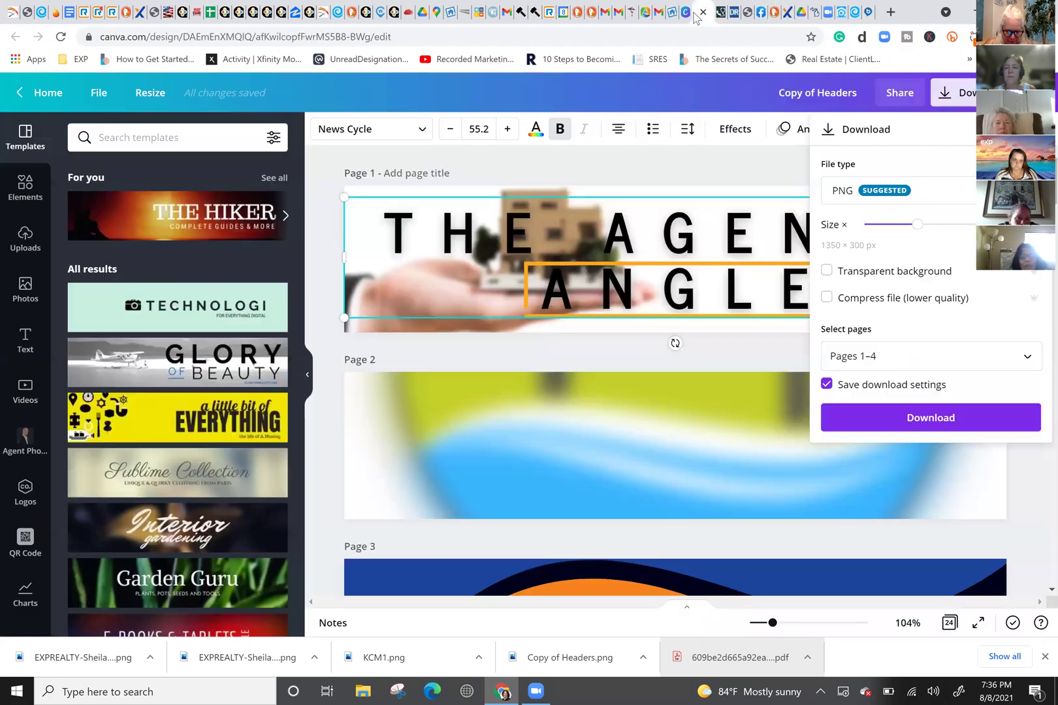
{"action": "scroll", "coordinate": [665, 339], "scroll_direction": "down", "scroll_amount": 20}
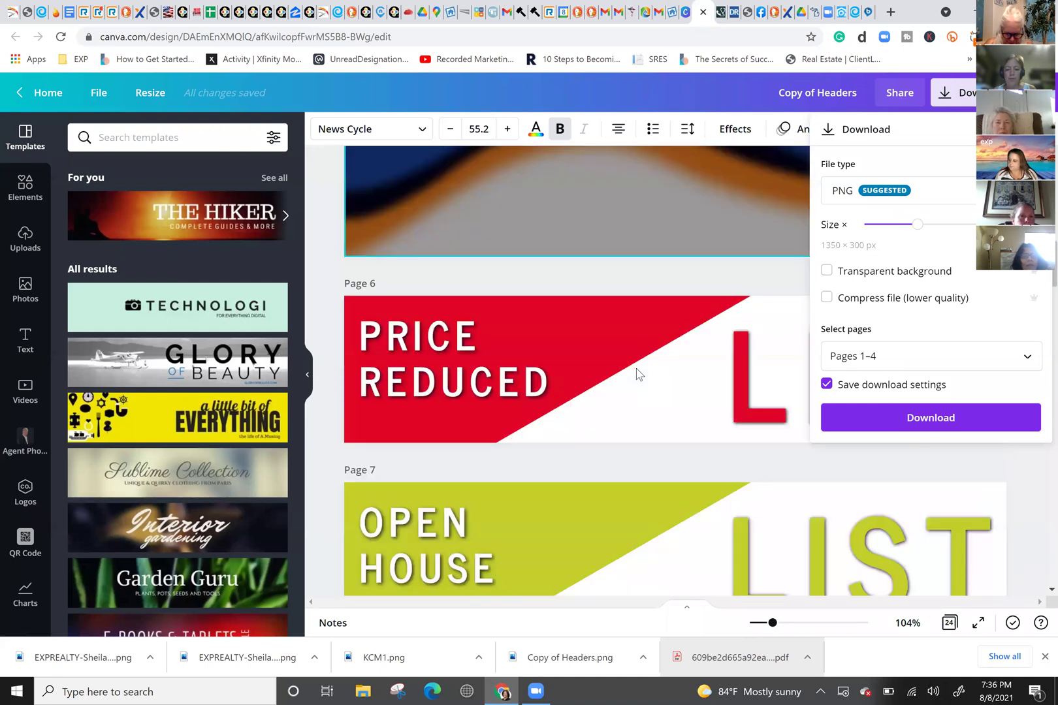
{"action": "scroll", "coordinate": [637, 368], "scroll_direction": "up", "scroll_amount": 5}
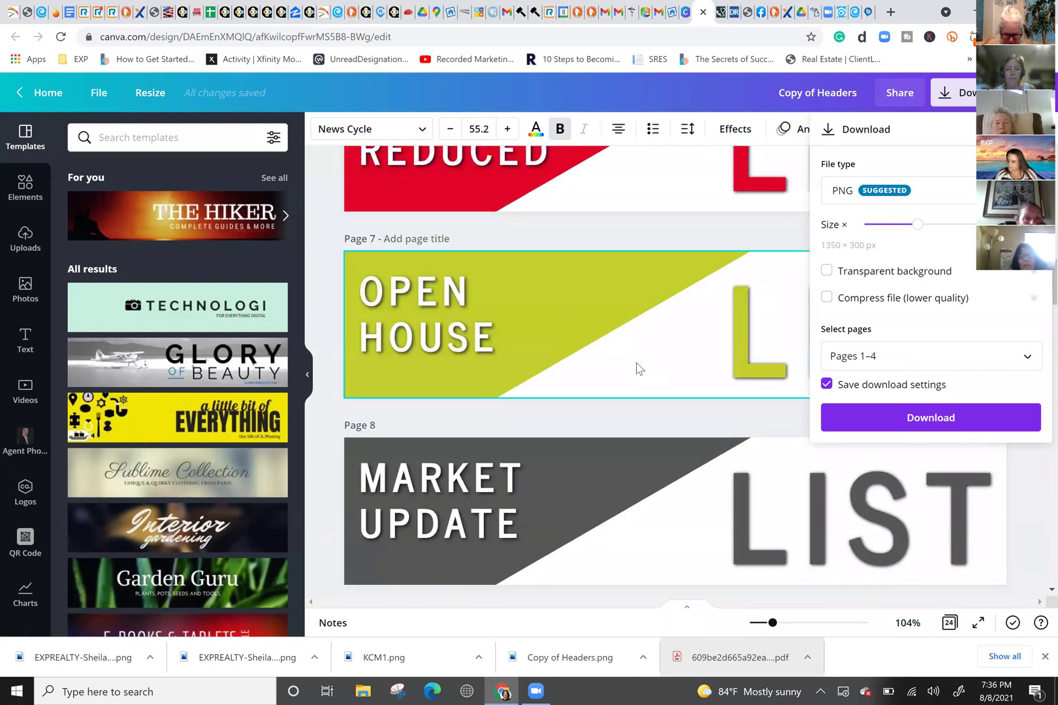
{"action": "scroll", "coordinate": [637, 368], "scroll_direction": "up", "scroll_amount": 2}
{"action": "left_click", "coordinate": [654, 292]}
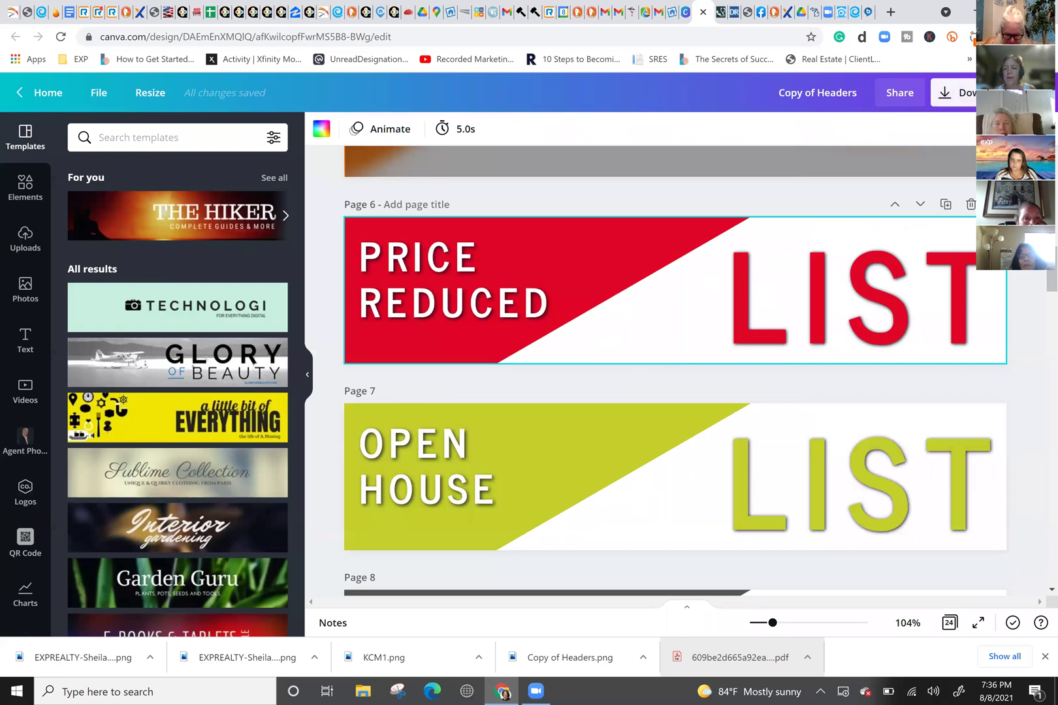
Step: Download only page 6 as a PNG; the download reports an error
{"action": "left_click", "coordinate": [960, 92]}
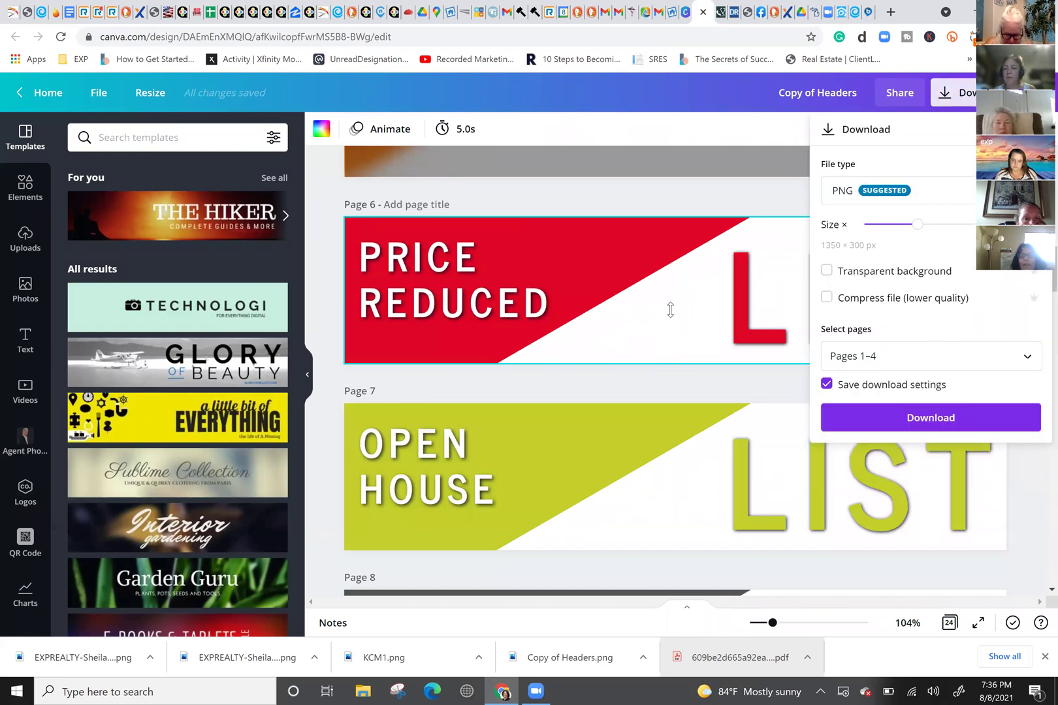
{"action": "left_click", "coordinate": [937, 363]}
{"action": "left_click", "coordinate": [1011, 397]}
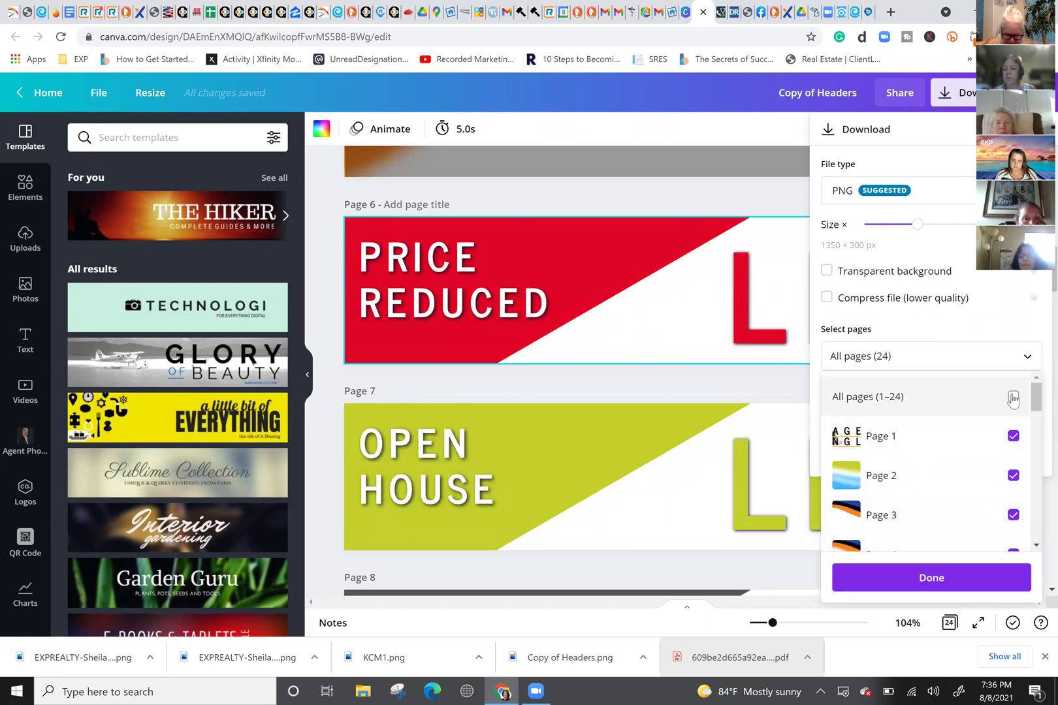
{"action": "left_click", "coordinate": [1011, 397]}
{"action": "scroll", "coordinate": [1012, 511], "scroll_direction": "down", "scroll_amount": 2}
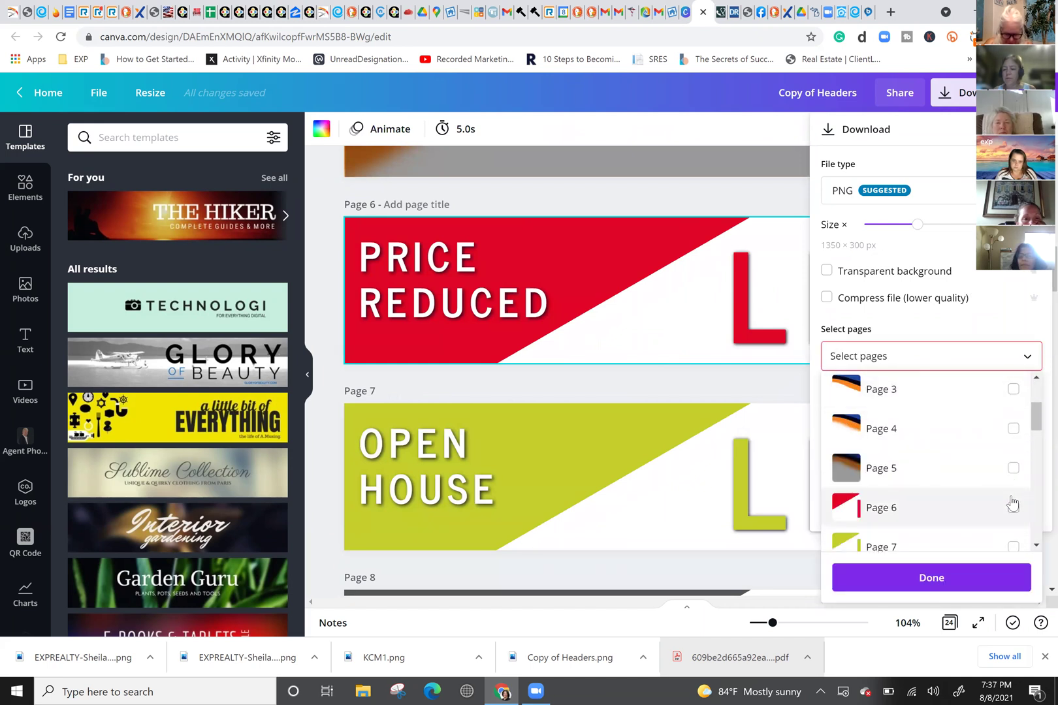
{"action": "left_click", "coordinate": [1013, 508]}
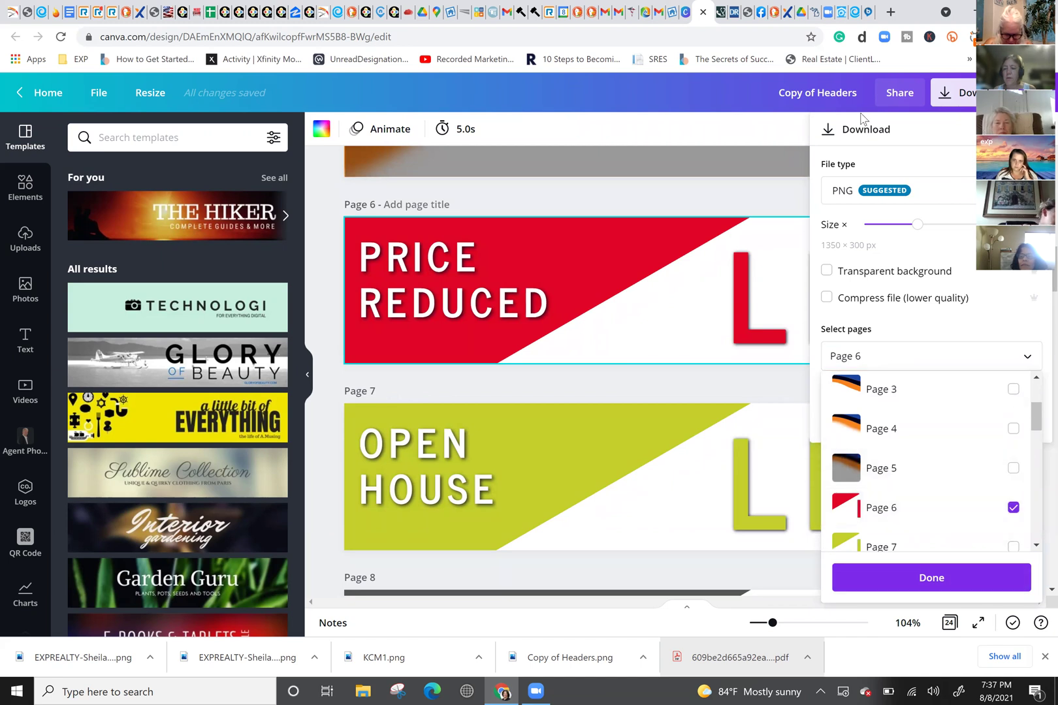
{"action": "left_click", "coordinate": [945, 576]}
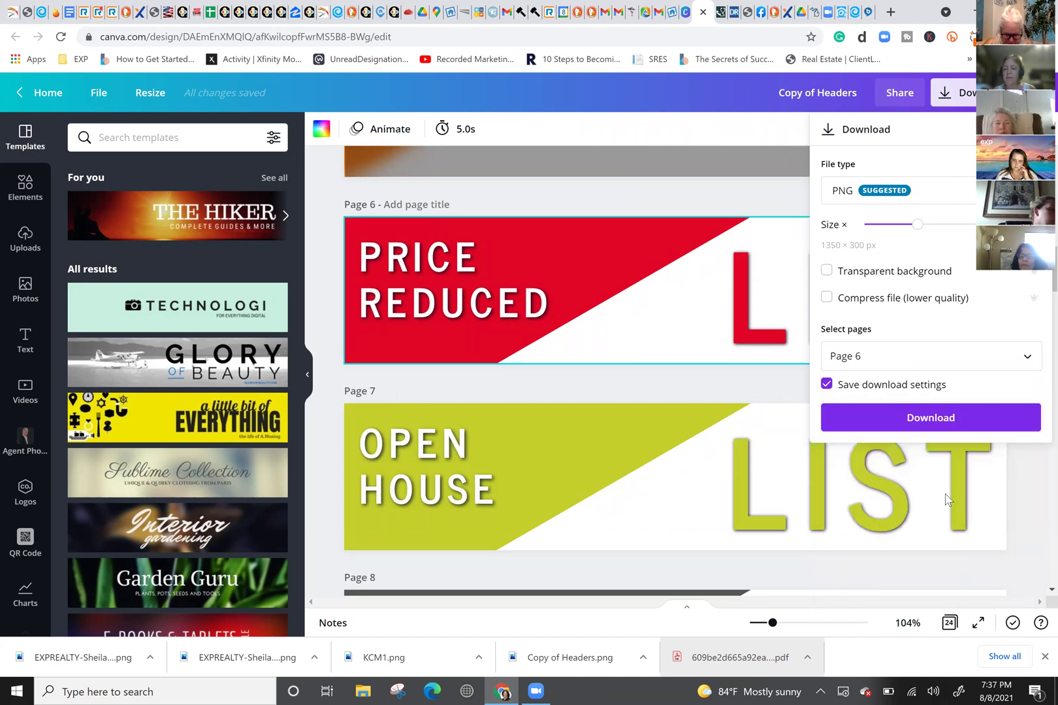
{"action": "left_click", "coordinate": [923, 421]}
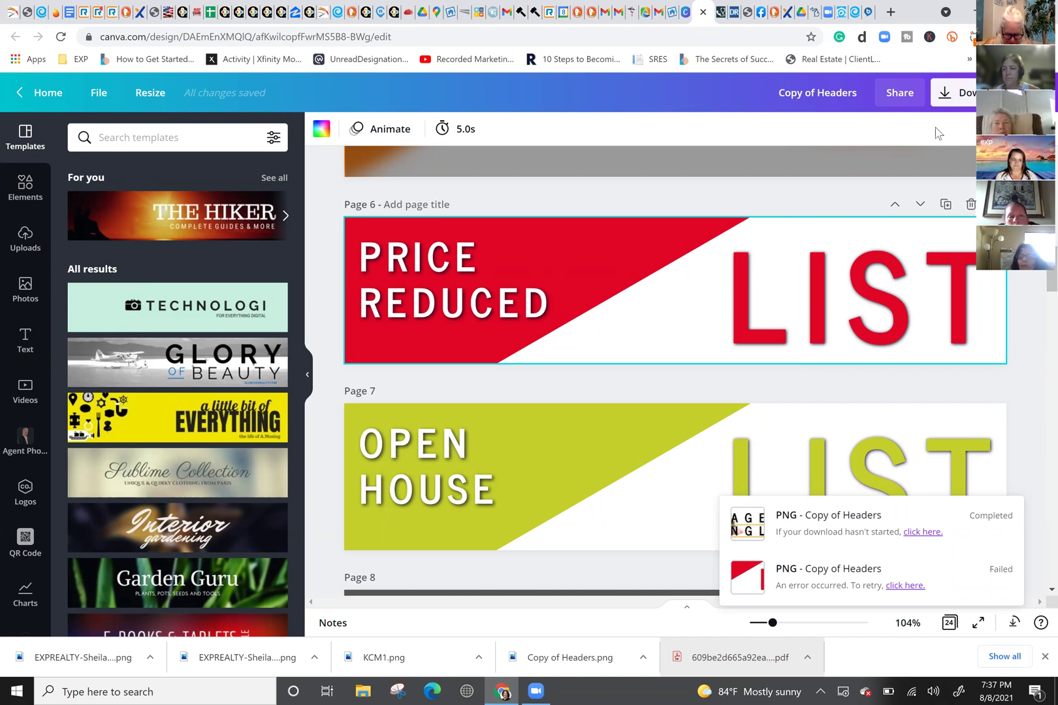
{"action": "left_click", "coordinate": [963, 99]}
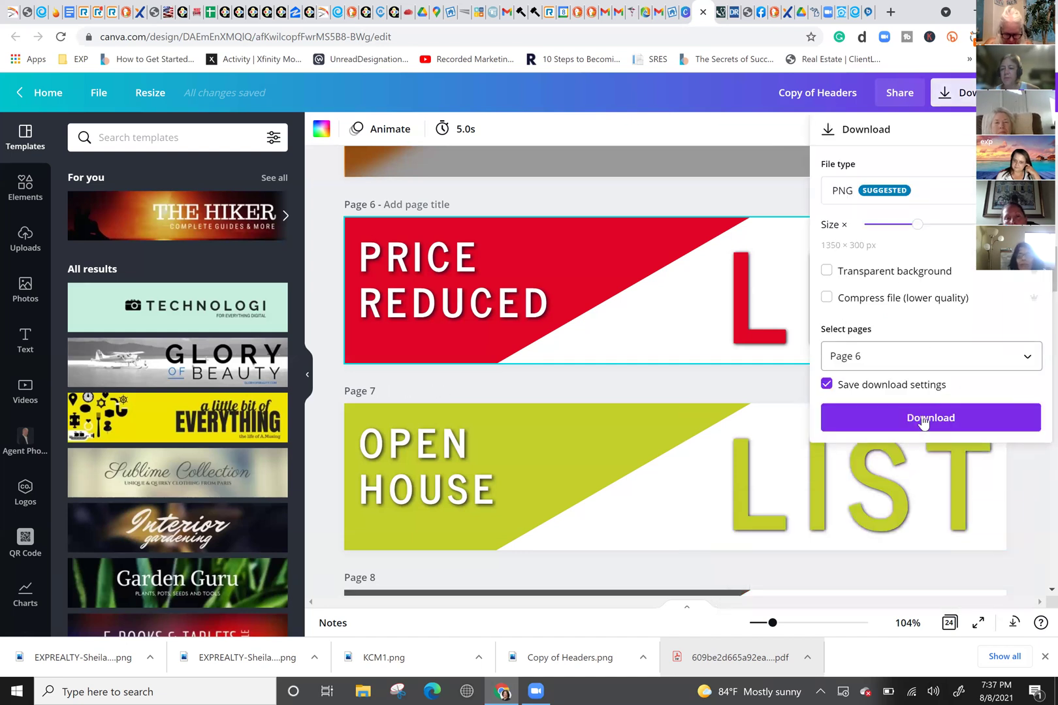
Step: Retry the page 6 PNG download of the Price Reduced header, which fails again
{"action": "left_click", "coordinate": [924, 420]}
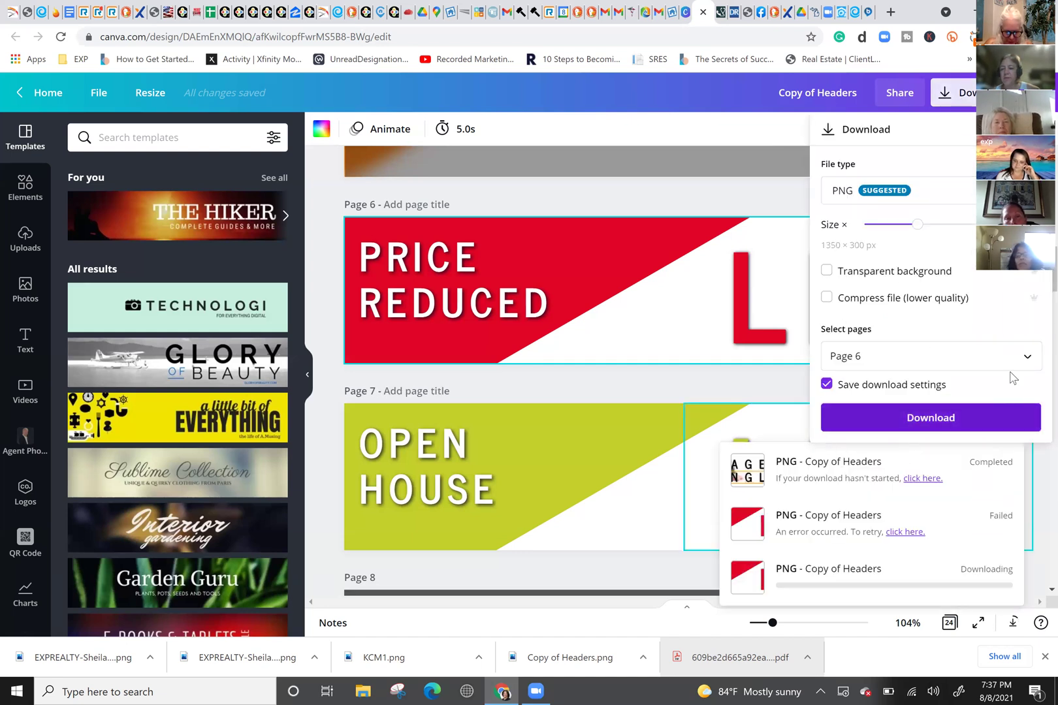
{"action": "mouse_move", "coordinate": [998, 537]}
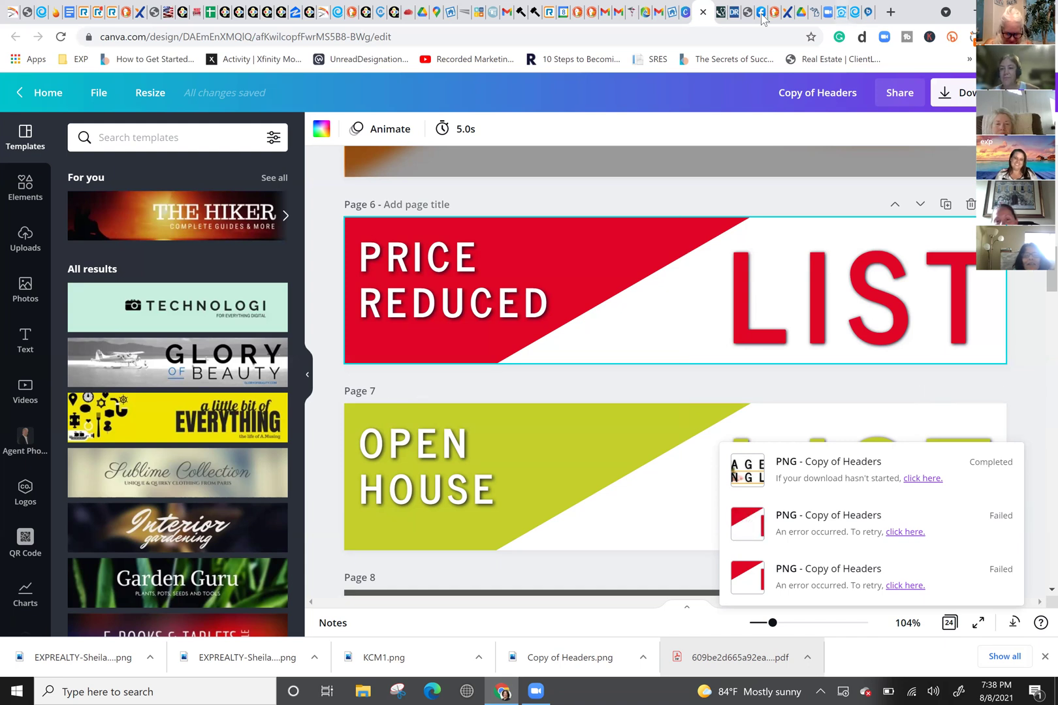
Step: Close the Canva design tab and open a new Chrome tab
{"action": "left_click", "coordinate": [702, 13]}
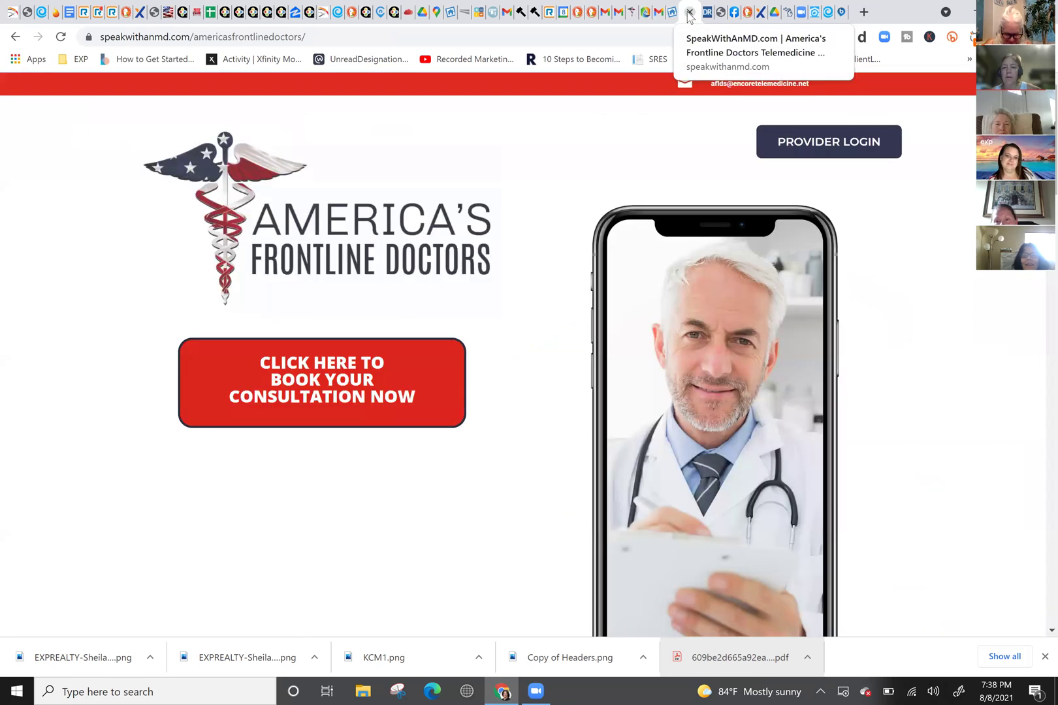
{"action": "double_click", "coordinate": [878, 16]}
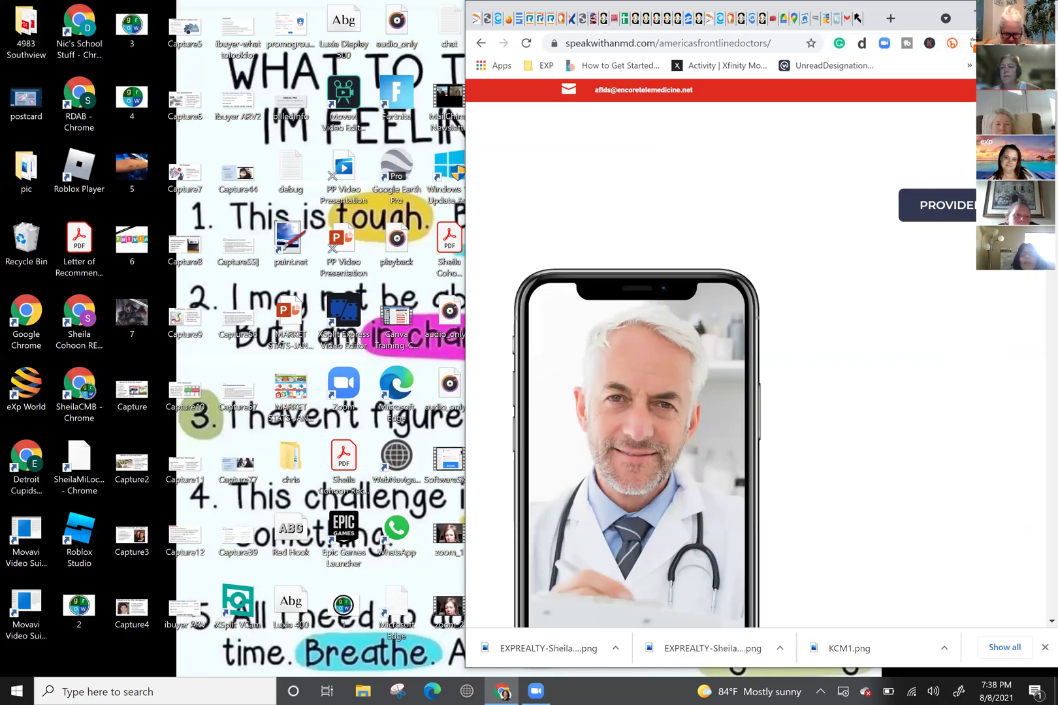
{"action": "key", "text": "alt+f"}
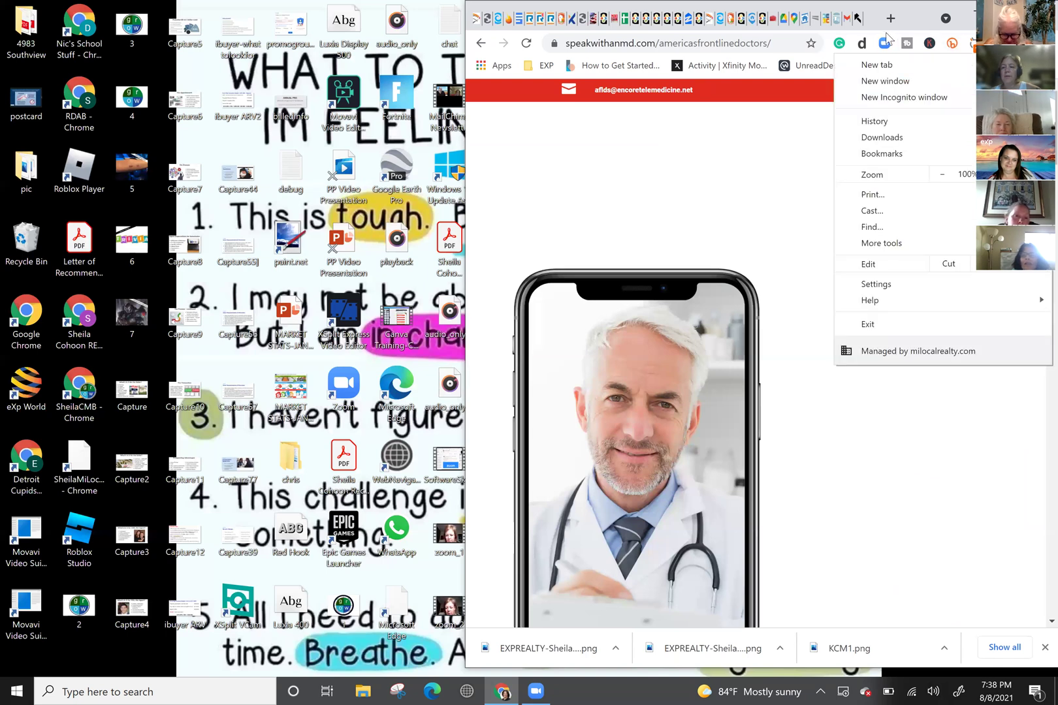
{"action": "left_click", "coordinate": [886, 64]}
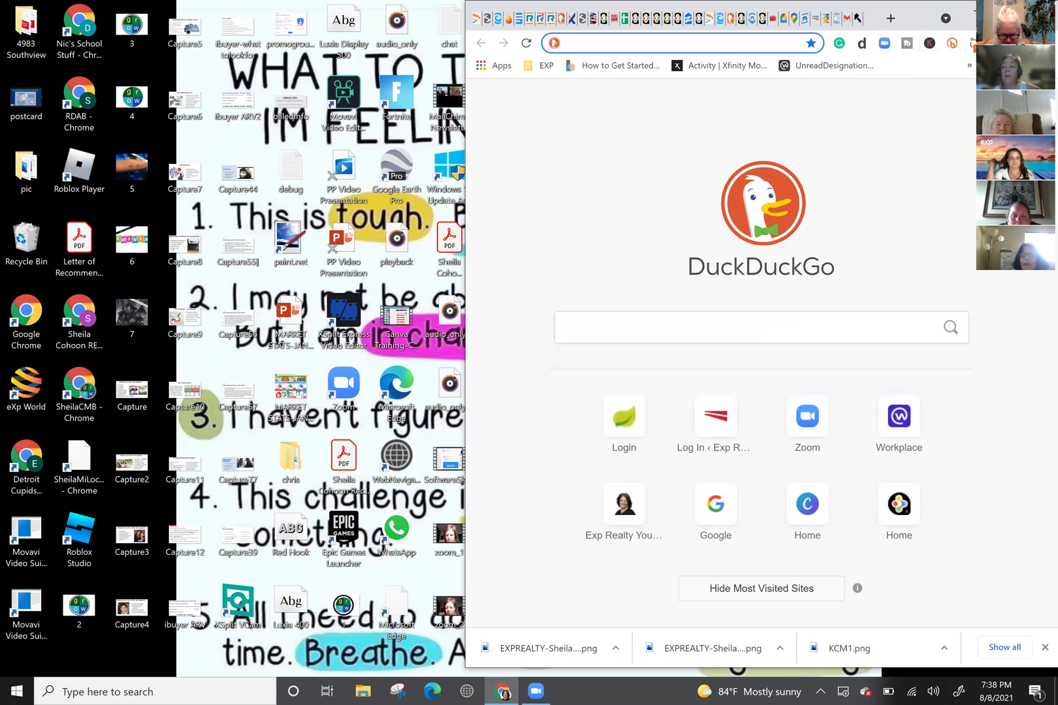
{"action": "left_click", "coordinate": [972, 43]}
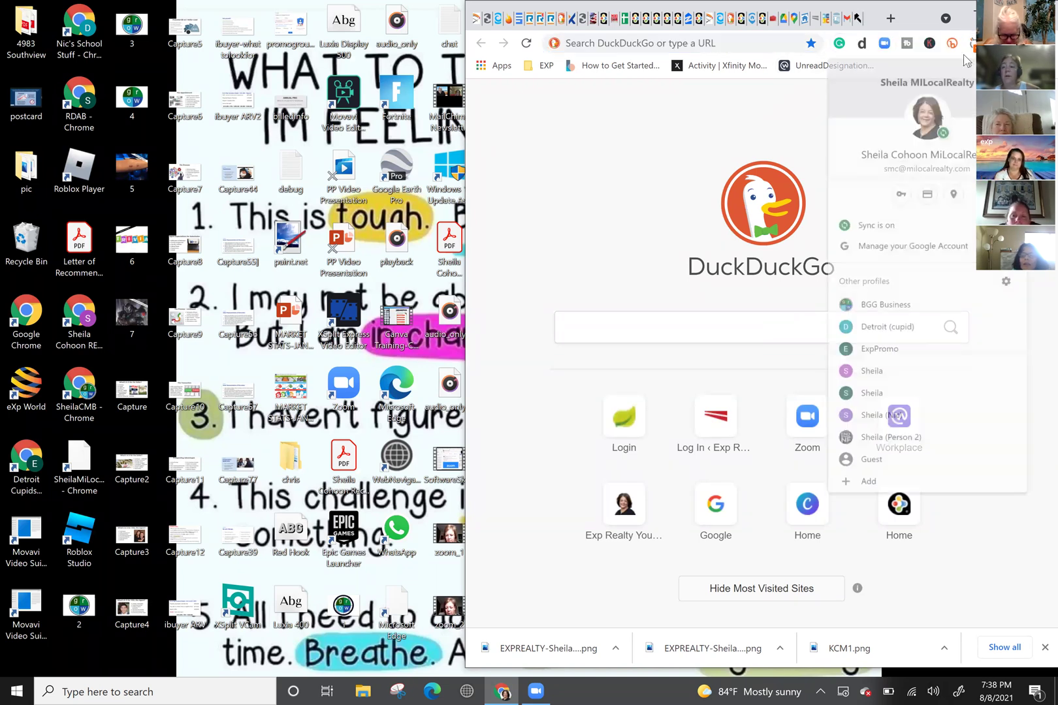
{"action": "left_click", "coordinate": [794, 96]}
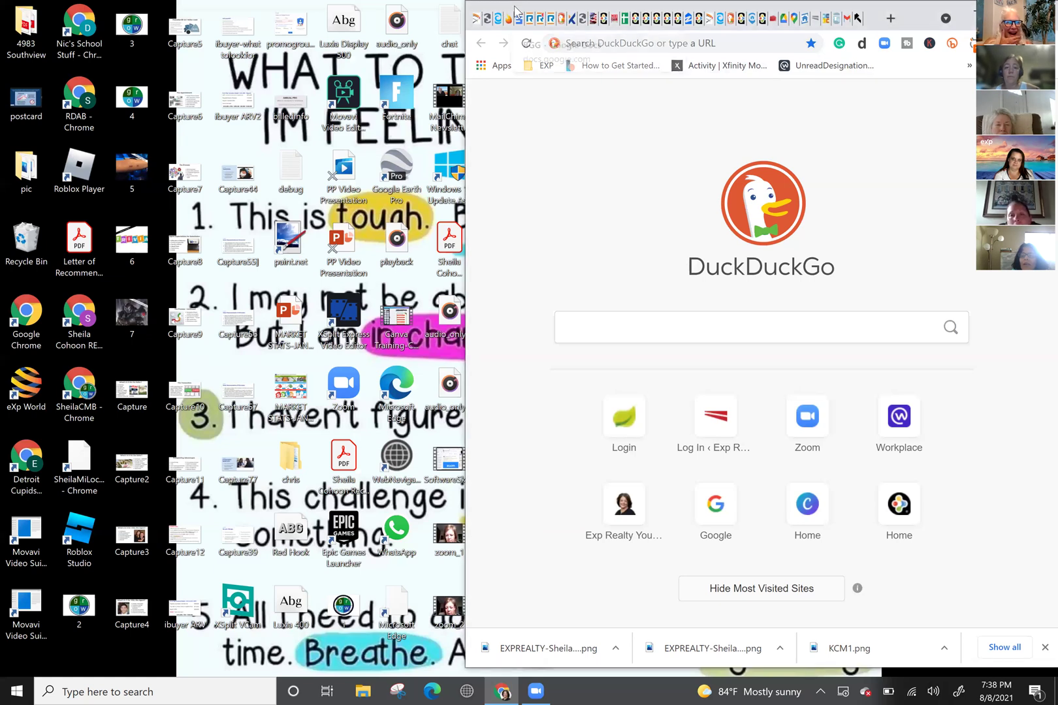
Step: Maximize Chrome, load canva.com, then return to the Weekly Newsletter editor tab
{"action": "key", "text": "super+Up"}
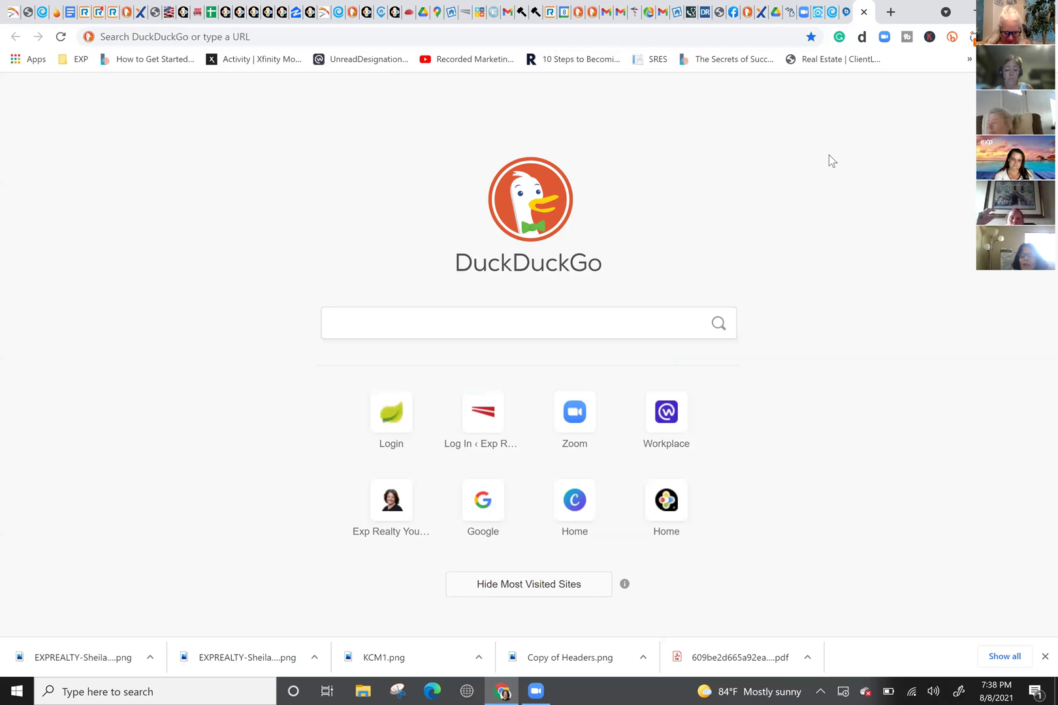
{"action": "key", "text": "ctrl+l"}
{"action": "type", "text": "canva.com"}
{"action": "key", "text": "Return"}
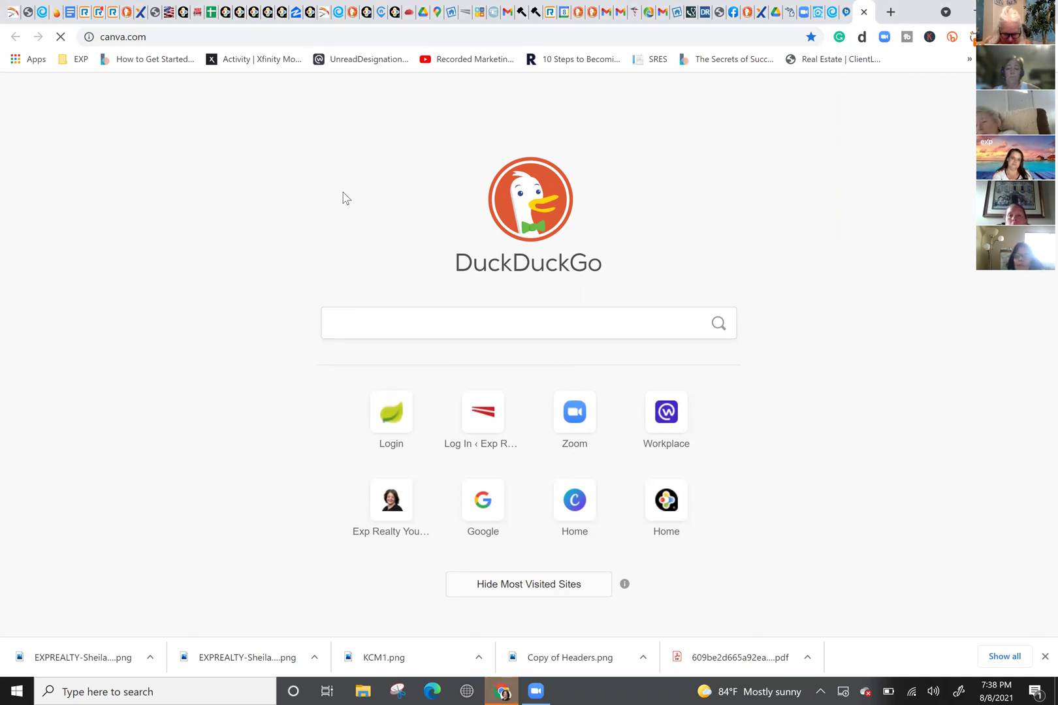
{"action": "key", "text": "F5"}
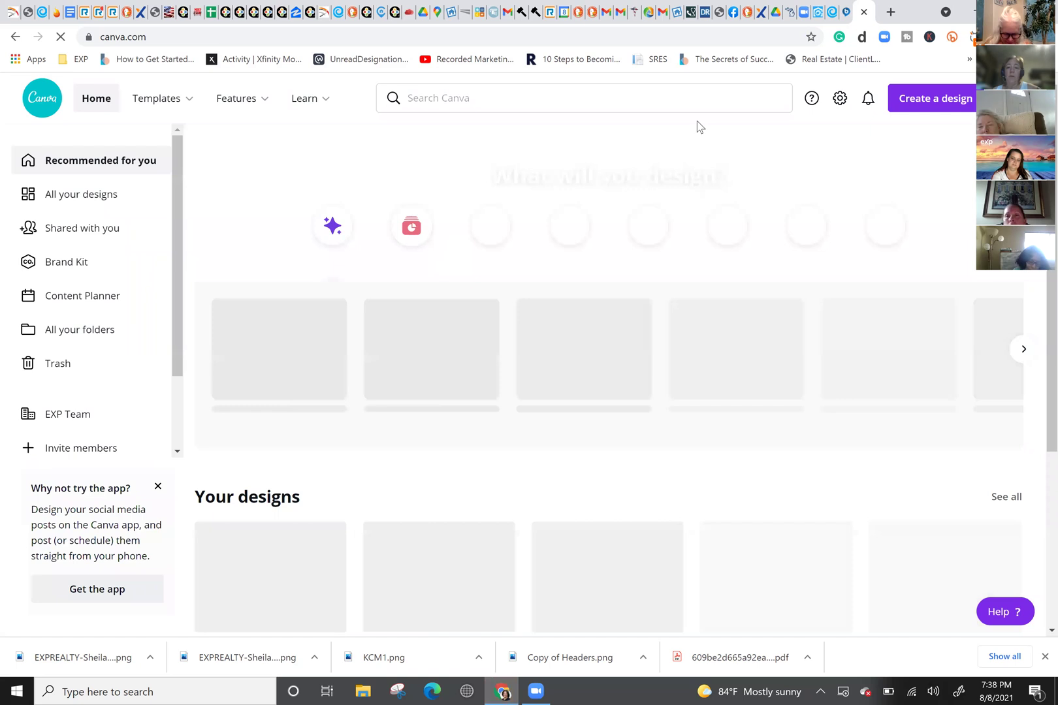
{"action": "left_click", "coordinate": [320, 20]}
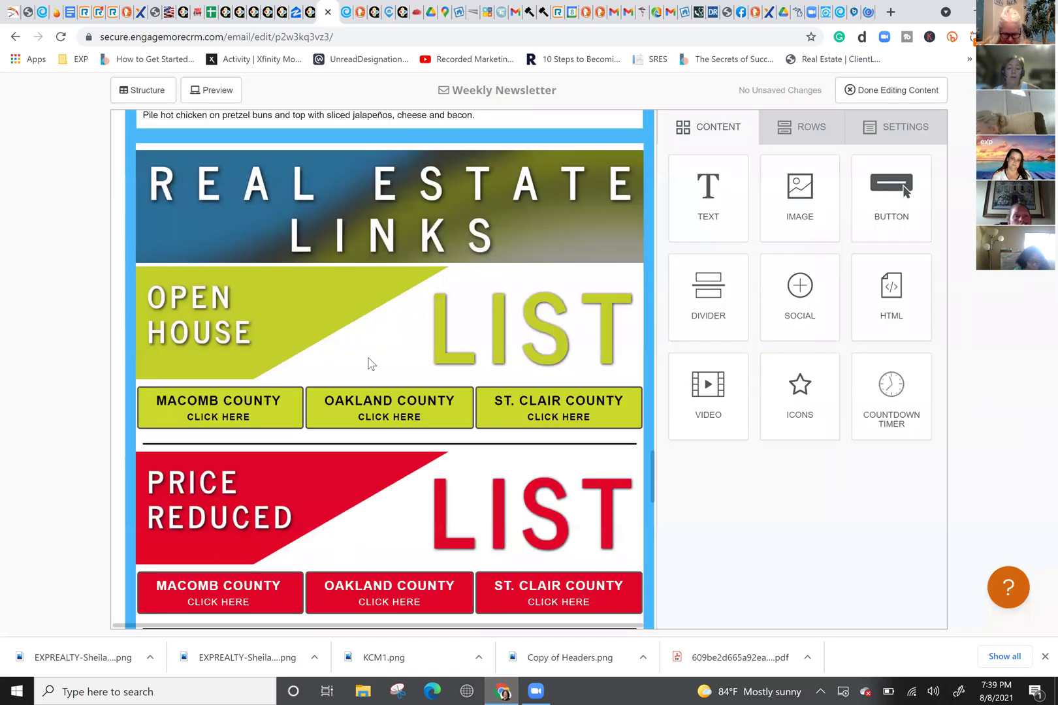
{"action": "scroll", "coordinate": [345, 327], "scroll_direction": "up", "scroll_amount": 10}
{"action": "scroll", "coordinate": [344, 323], "scroll_direction": "up", "scroll_amount": 10}
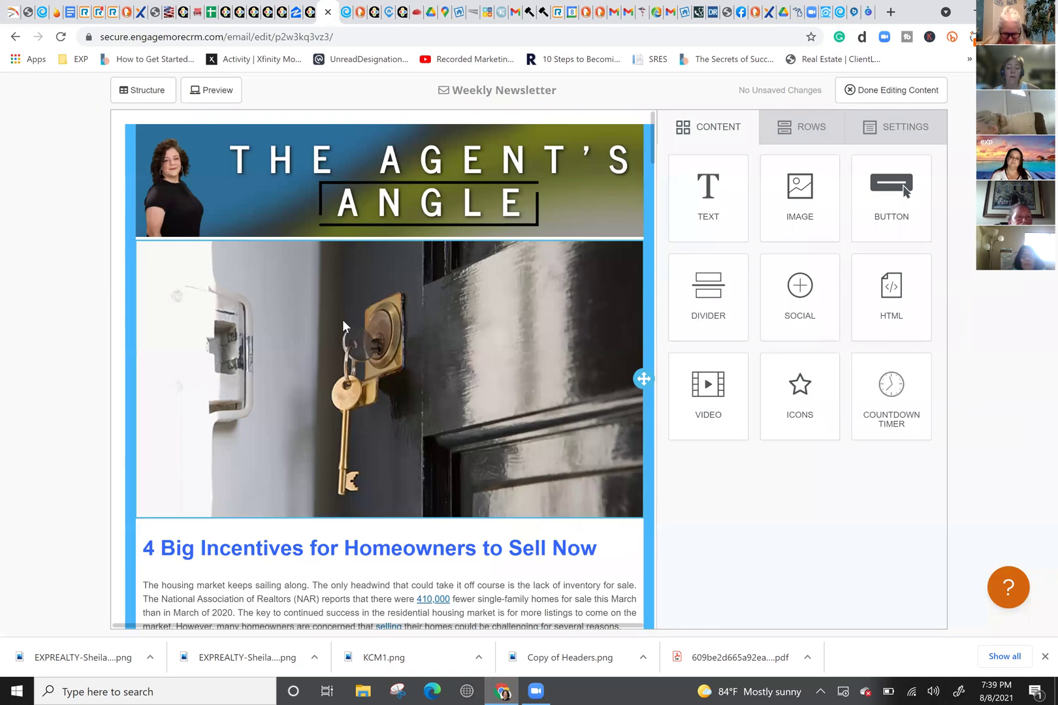
{"action": "scroll", "coordinate": [342, 320], "scroll_direction": "down", "scroll_amount": 2}
{"action": "scroll", "coordinate": [251, 217], "scroll_direction": "up", "scroll_amount": 2}
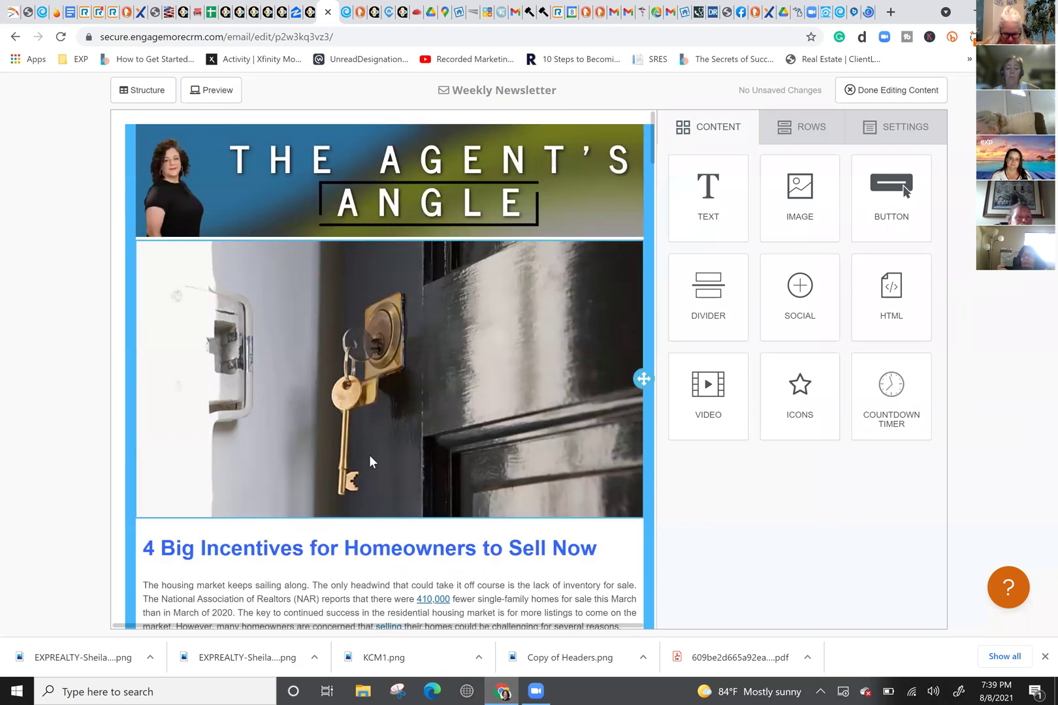
{"action": "scroll", "coordinate": [367, 457], "scroll_direction": "down", "scroll_amount": 6}
{"action": "scroll", "coordinate": [369, 428], "scroll_direction": "down", "scroll_amount": 6}
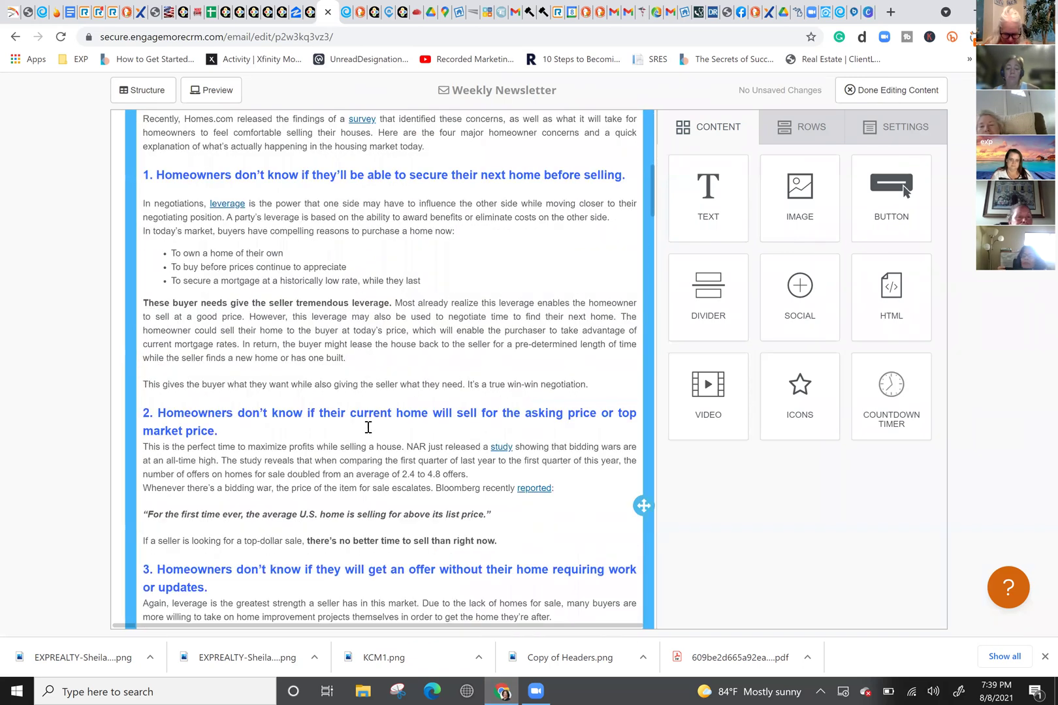
{"action": "scroll", "coordinate": [368, 430], "scroll_direction": "down", "scroll_amount": 3}
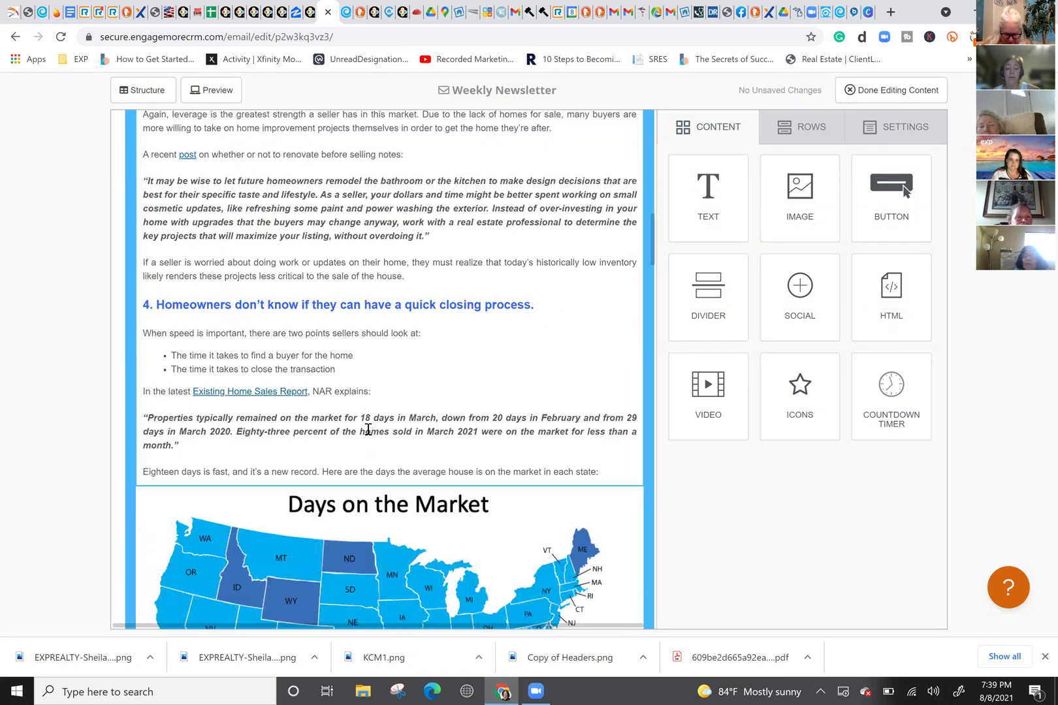
{"action": "scroll", "coordinate": [366, 432], "scroll_direction": "down", "scroll_amount": 1}
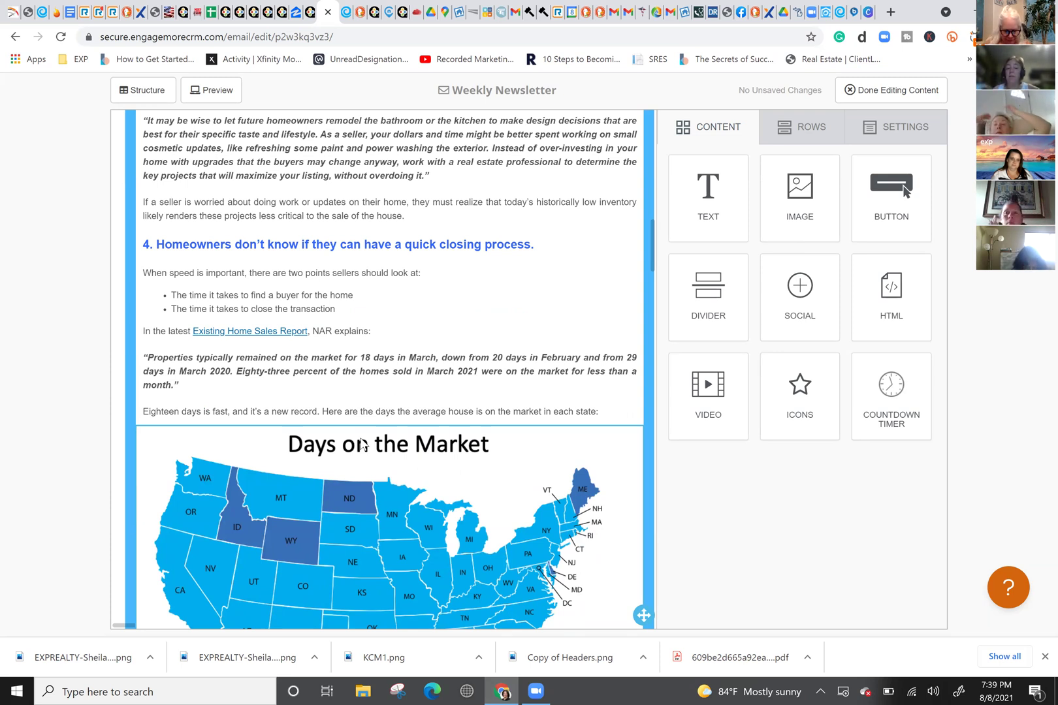
{"action": "scroll", "coordinate": [416, 333], "scroll_direction": "down", "scroll_amount": 3}
{"action": "scroll", "coordinate": [417, 333], "scroll_direction": "down", "scroll_amount": 8}
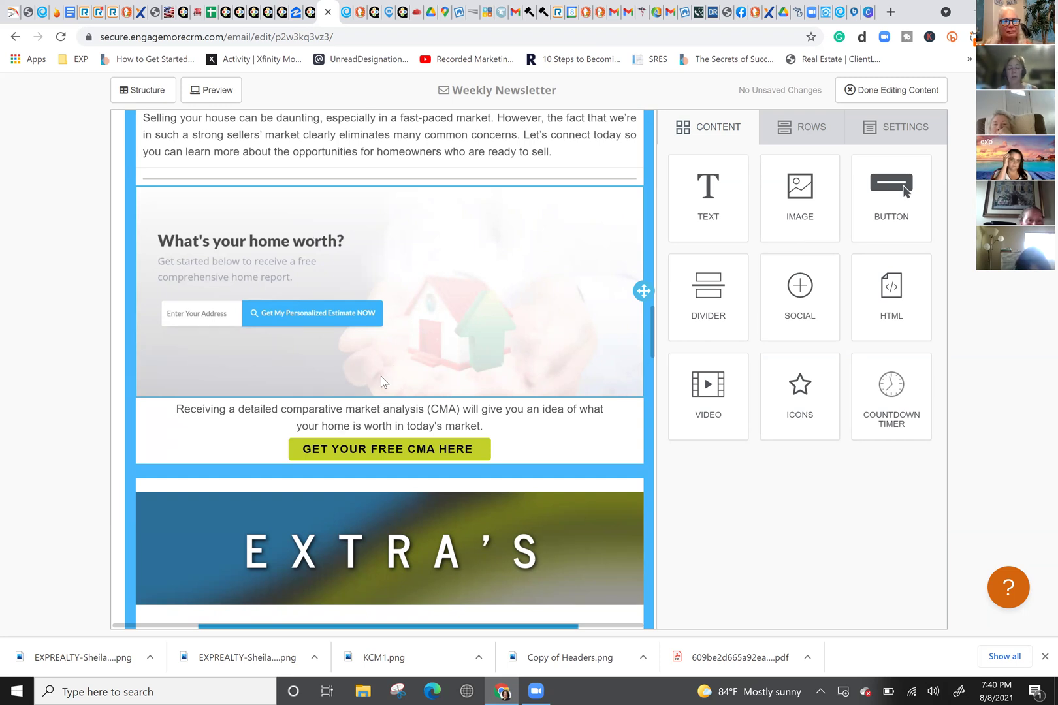
Step: Scroll through the recipe's ingredients, burger photo and cooking directions down to the Real Estate Links banner
{"action": "scroll", "coordinate": [382, 377], "scroll_direction": "down", "scroll_amount": 2}
{"action": "scroll", "coordinate": [384, 377], "scroll_direction": "down", "scroll_amount": 3}
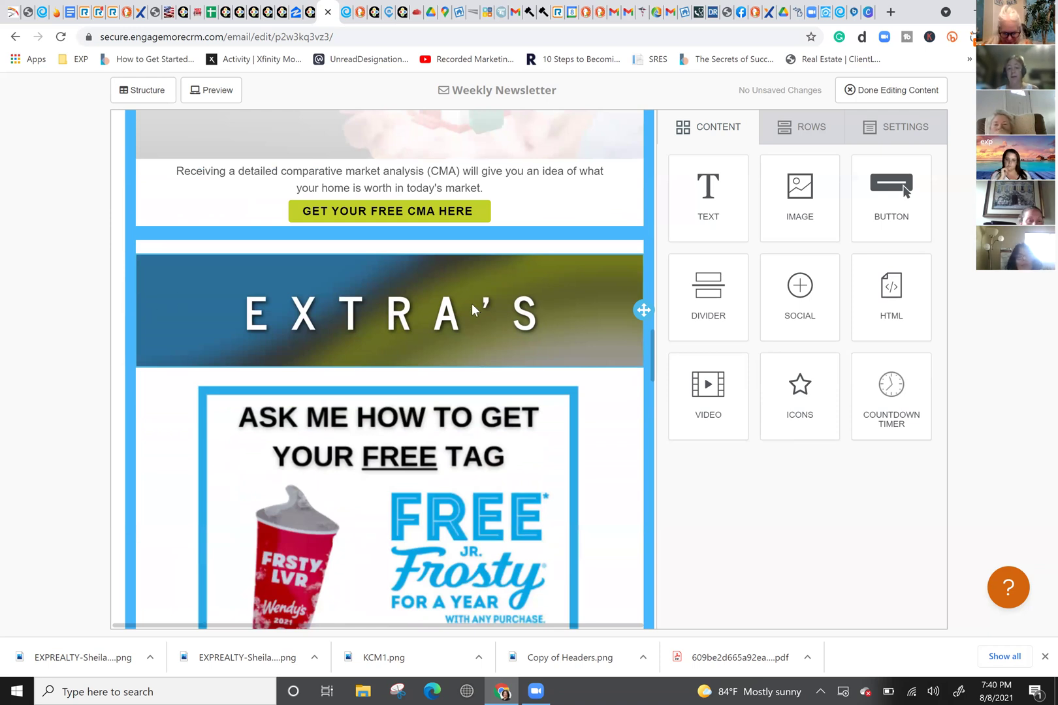
{"action": "scroll", "coordinate": [471, 307], "scroll_direction": "down", "scroll_amount": 2}
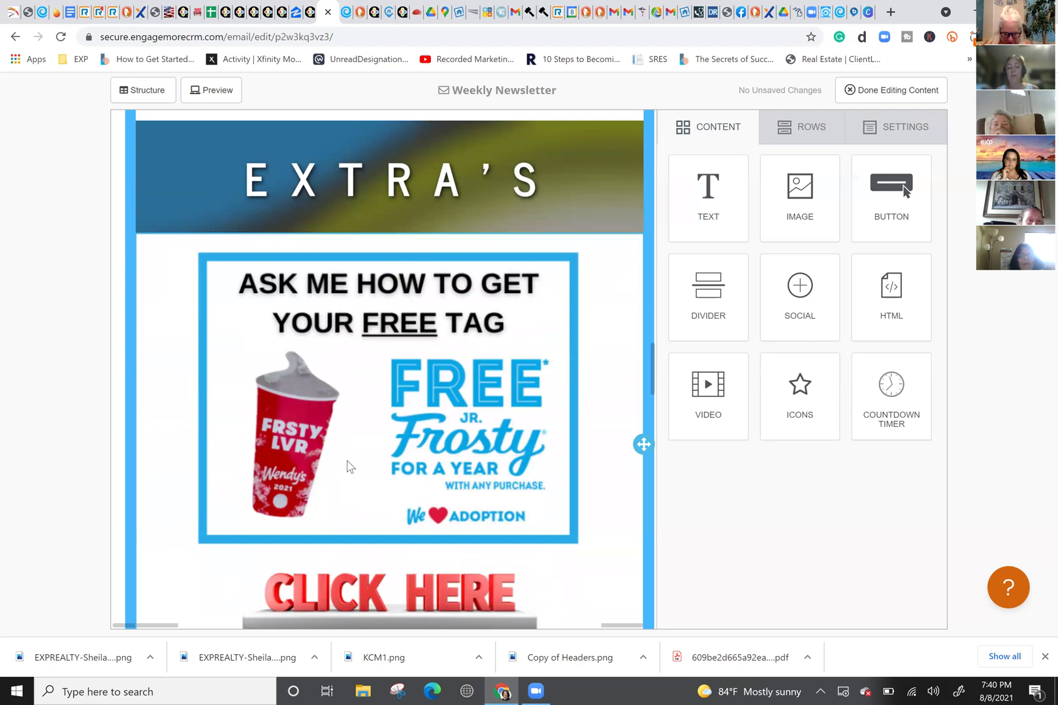
{"action": "scroll", "coordinate": [346, 468], "scroll_direction": "down", "scroll_amount": 2}
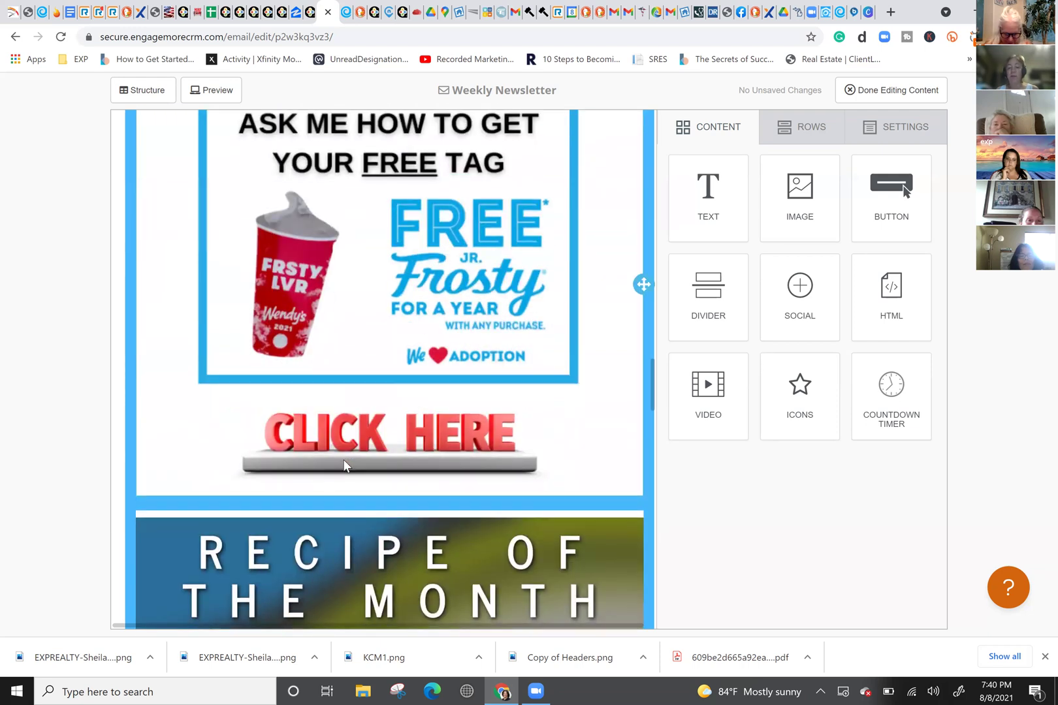
{"action": "scroll", "coordinate": [346, 466], "scroll_direction": "down", "scroll_amount": 1}
{"action": "scroll", "coordinate": [399, 390], "scroll_direction": "down", "scroll_amount": 2}
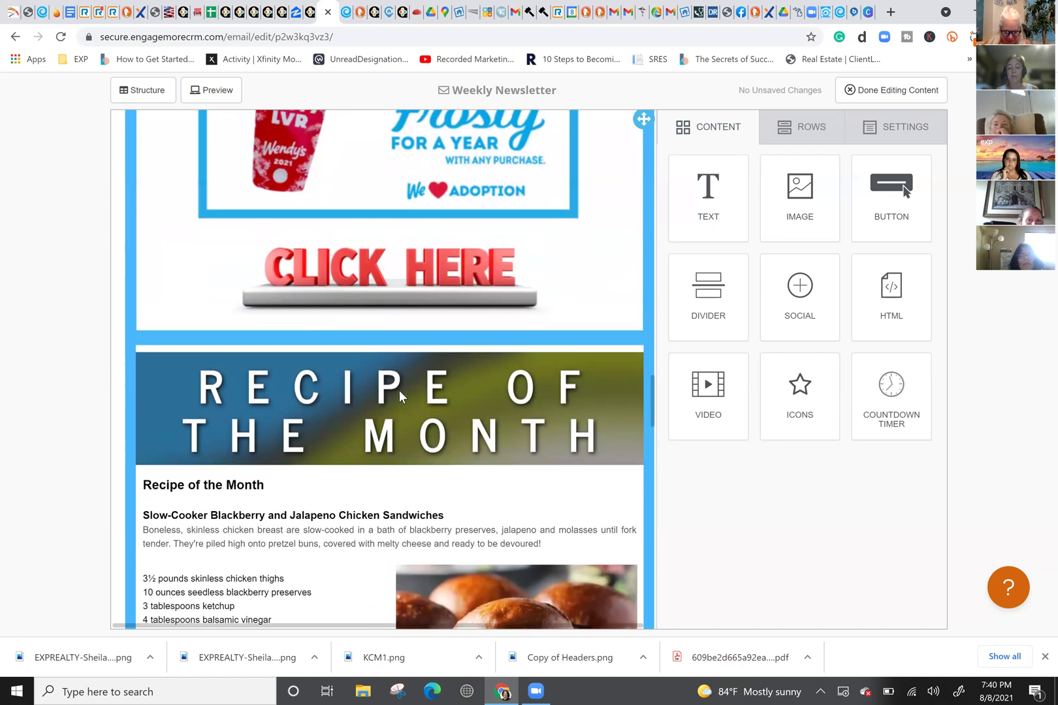
{"action": "scroll", "coordinate": [435, 392], "scroll_direction": "down", "scroll_amount": 4}
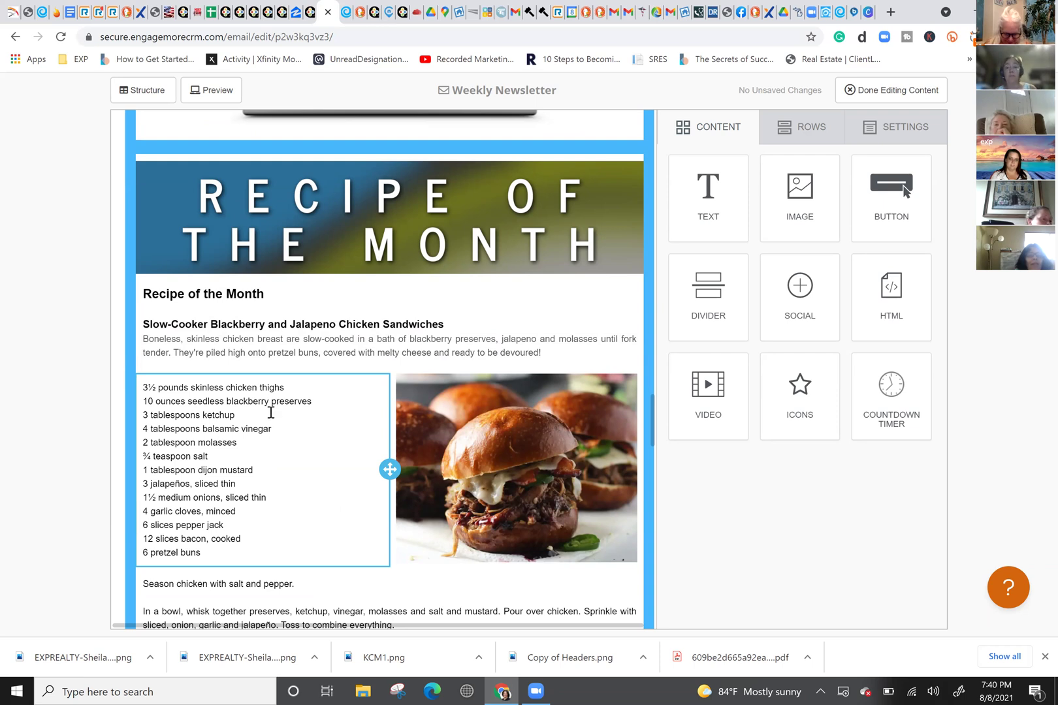
{"action": "scroll", "coordinate": [270, 412], "scroll_direction": "down", "scroll_amount": 3}
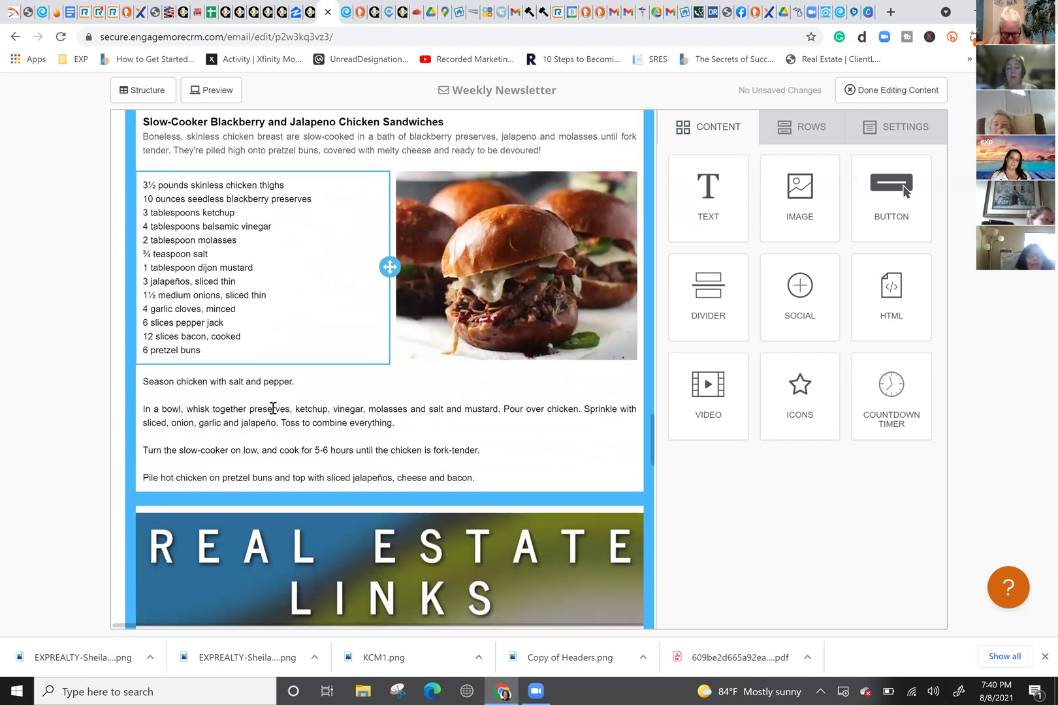
{"action": "scroll", "coordinate": [273, 409], "scroll_direction": "down", "scroll_amount": 1}
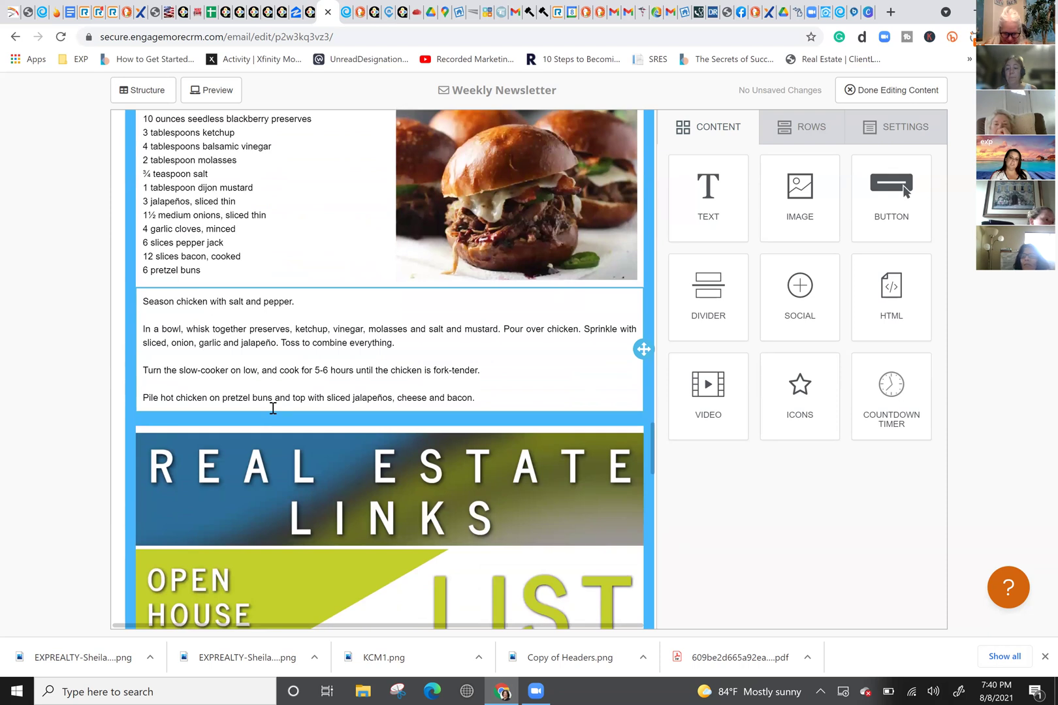
{"action": "scroll", "coordinate": [273, 408], "scroll_direction": "up", "scroll_amount": 2}
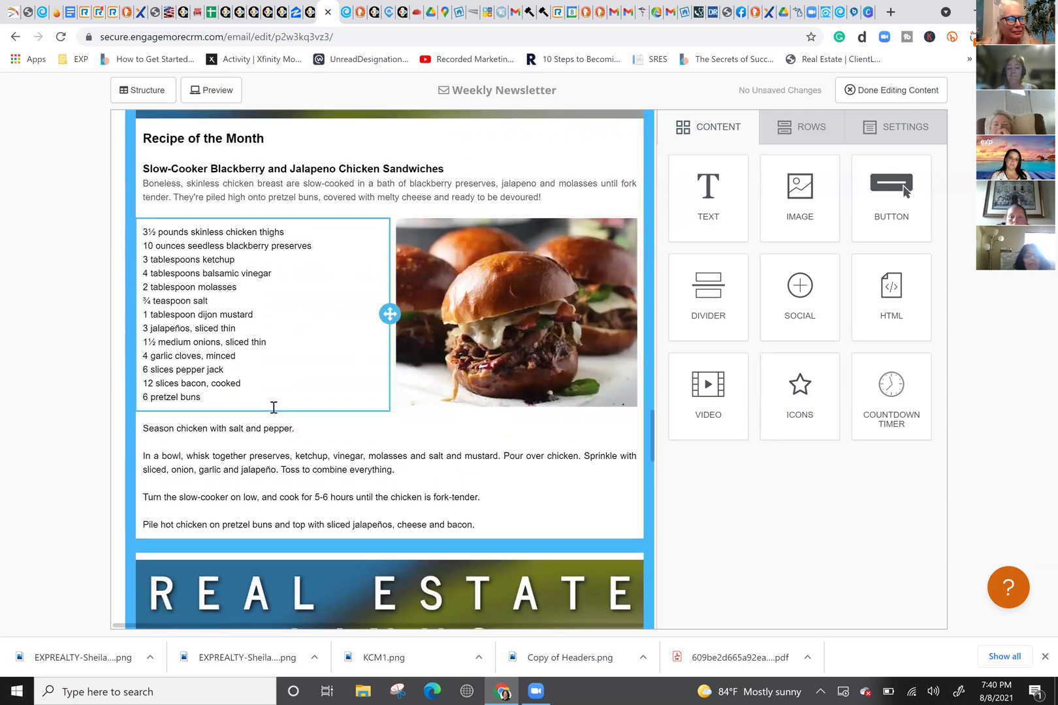
{"action": "scroll", "coordinate": [273, 406], "scroll_direction": "down", "scroll_amount": 1}
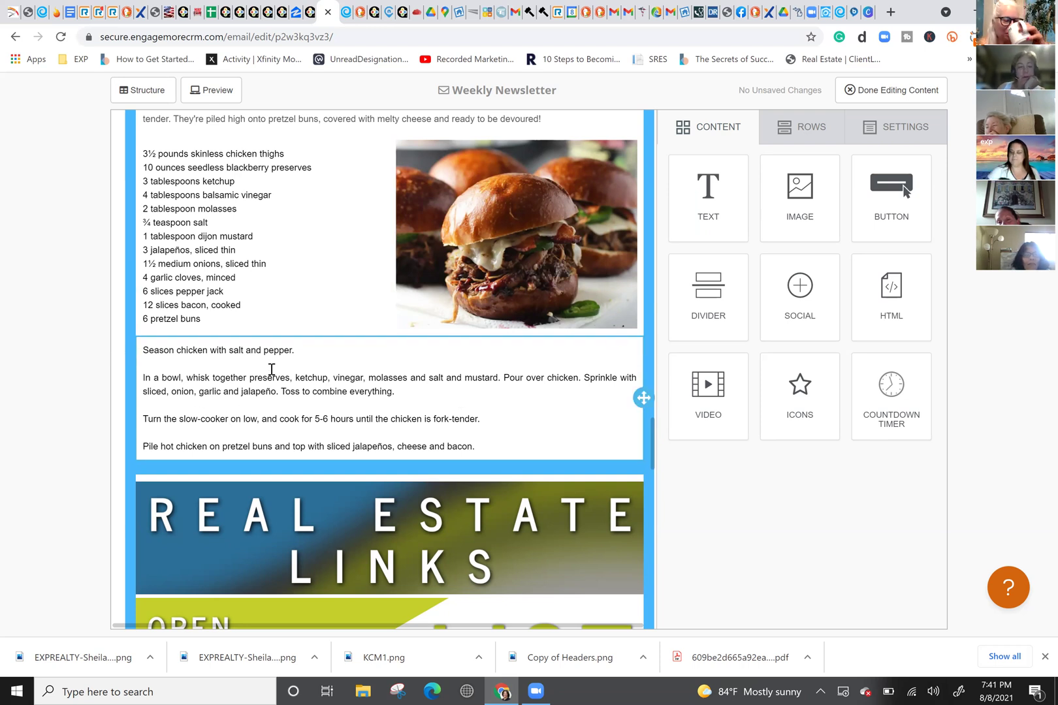
{"action": "scroll", "coordinate": [272, 370], "scroll_direction": "down", "scroll_amount": 1}
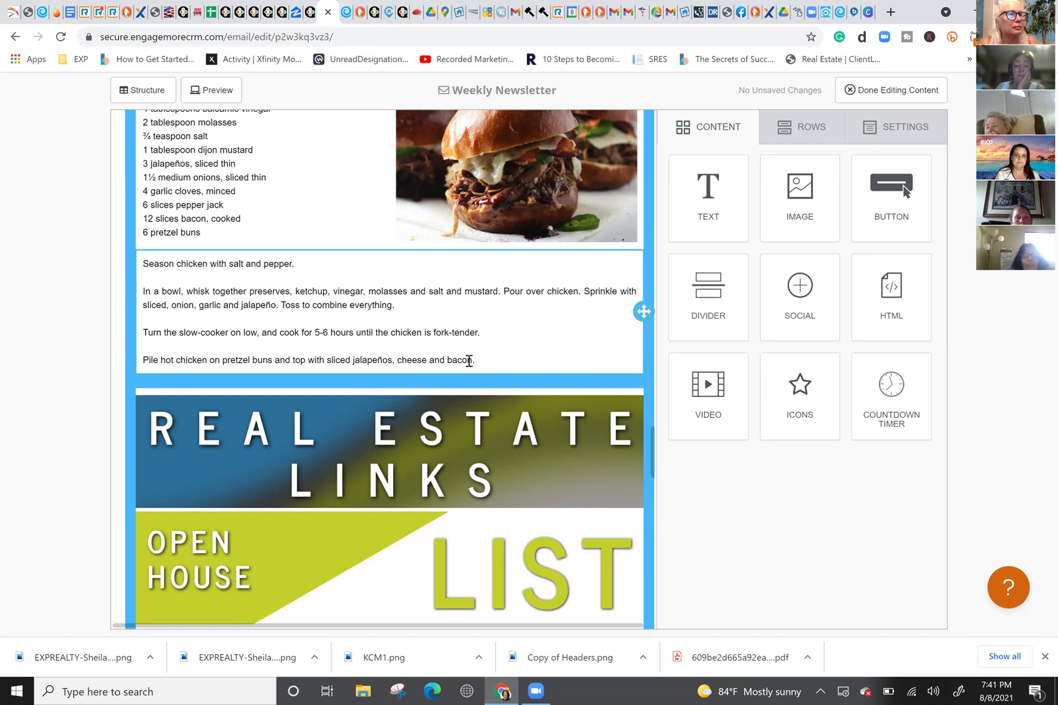
{"action": "left_click", "coordinate": [352, 333]}
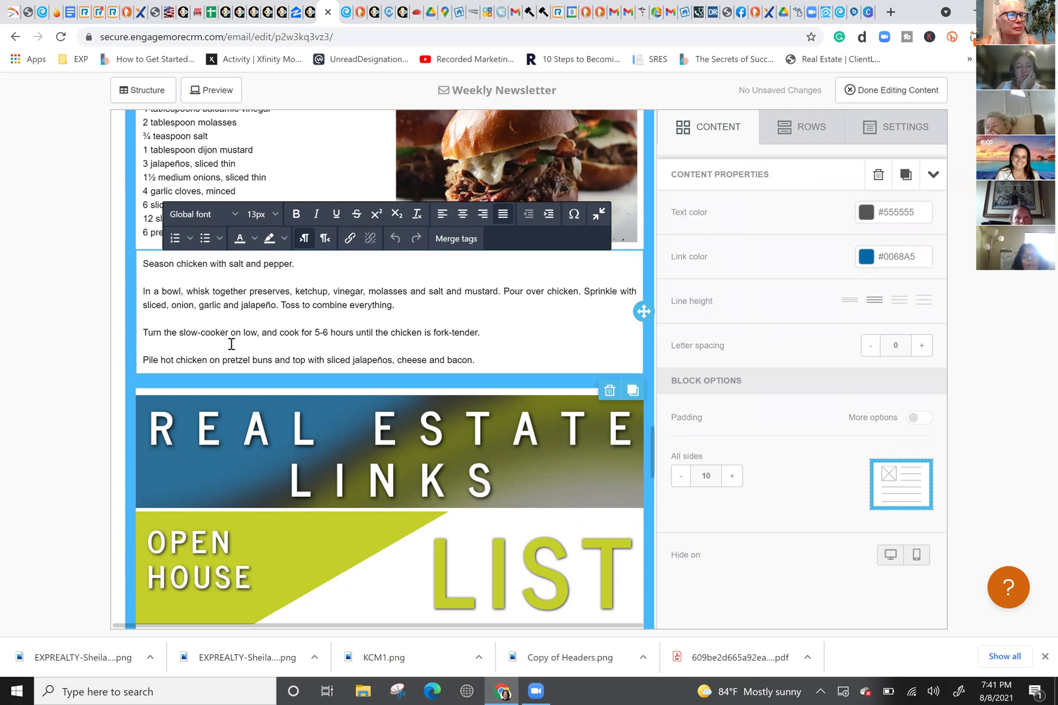
{"action": "scroll", "coordinate": [231, 344], "scroll_direction": "down", "scroll_amount": 2}
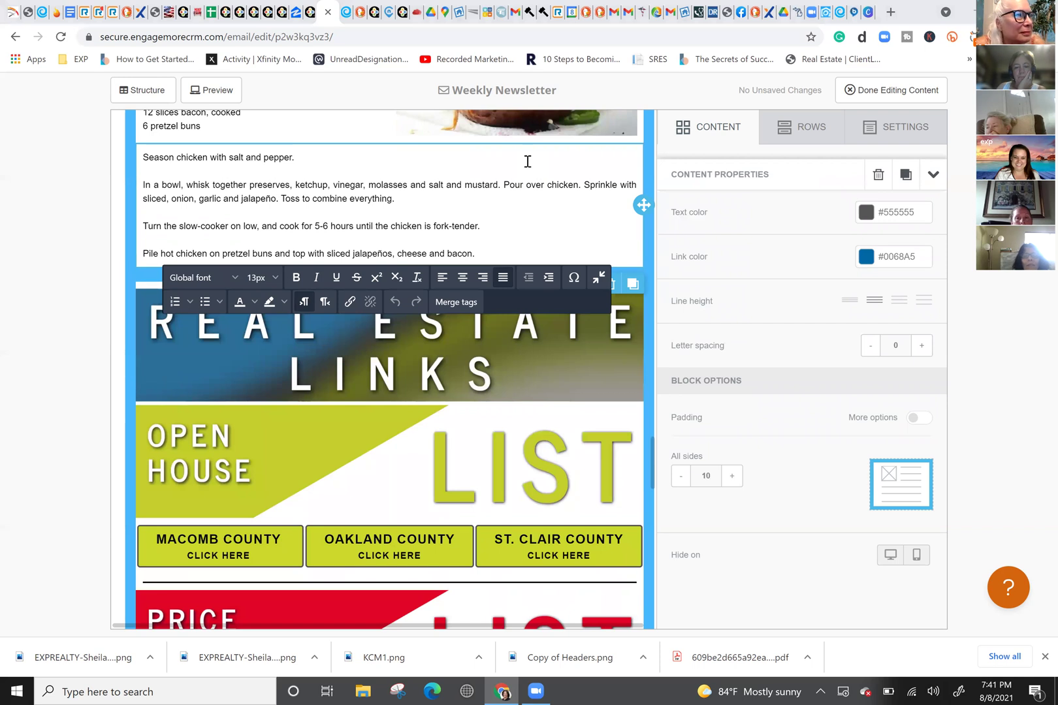
{"action": "scroll", "coordinate": [222, 249], "scroll_direction": "down", "scroll_amount": 2}
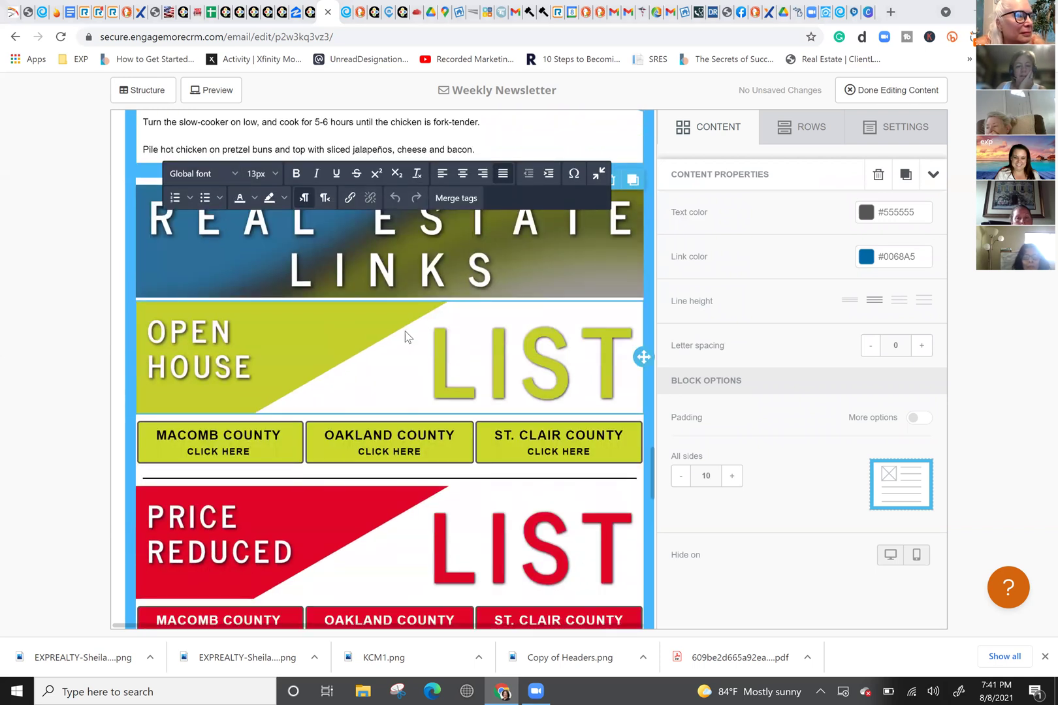
{"action": "scroll", "coordinate": [359, 386], "scroll_direction": "down", "scroll_amount": 6}
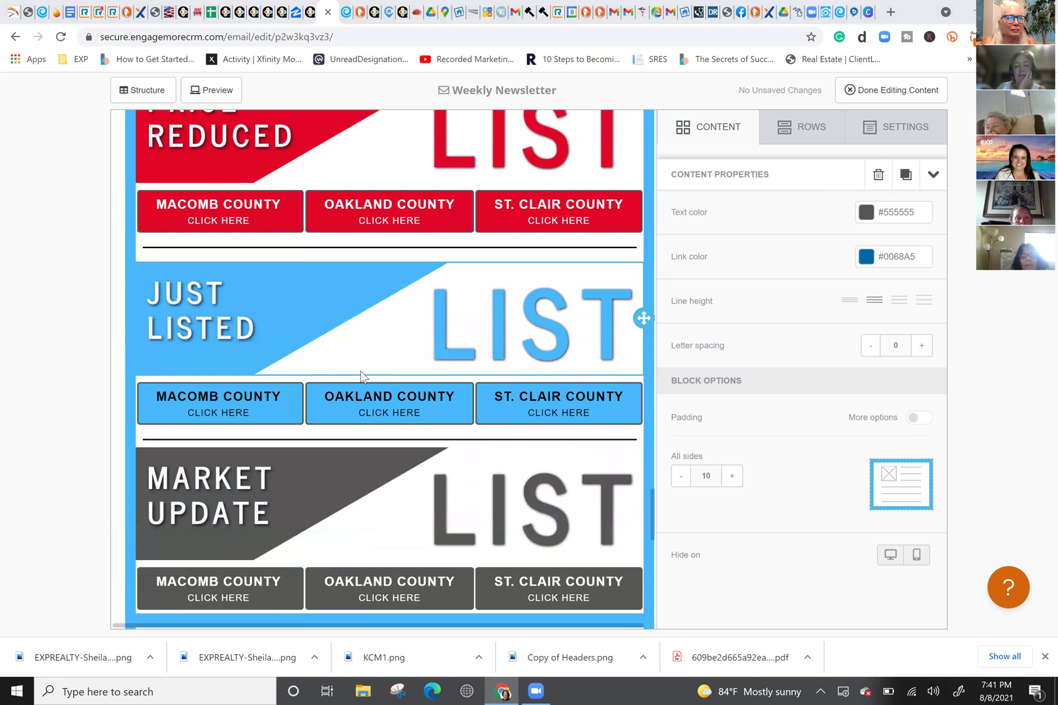
{"action": "scroll", "coordinate": [360, 376], "scroll_direction": "down", "scroll_amount": 3}
{"action": "scroll", "coordinate": [360, 365], "scroll_direction": "down", "scroll_amount": 3}
{"action": "scroll", "coordinate": [361, 363], "scroll_direction": "up", "scroll_amount": 2}
{"action": "scroll", "coordinate": [362, 363], "scroll_direction": "up", "scroll_amount": 4}
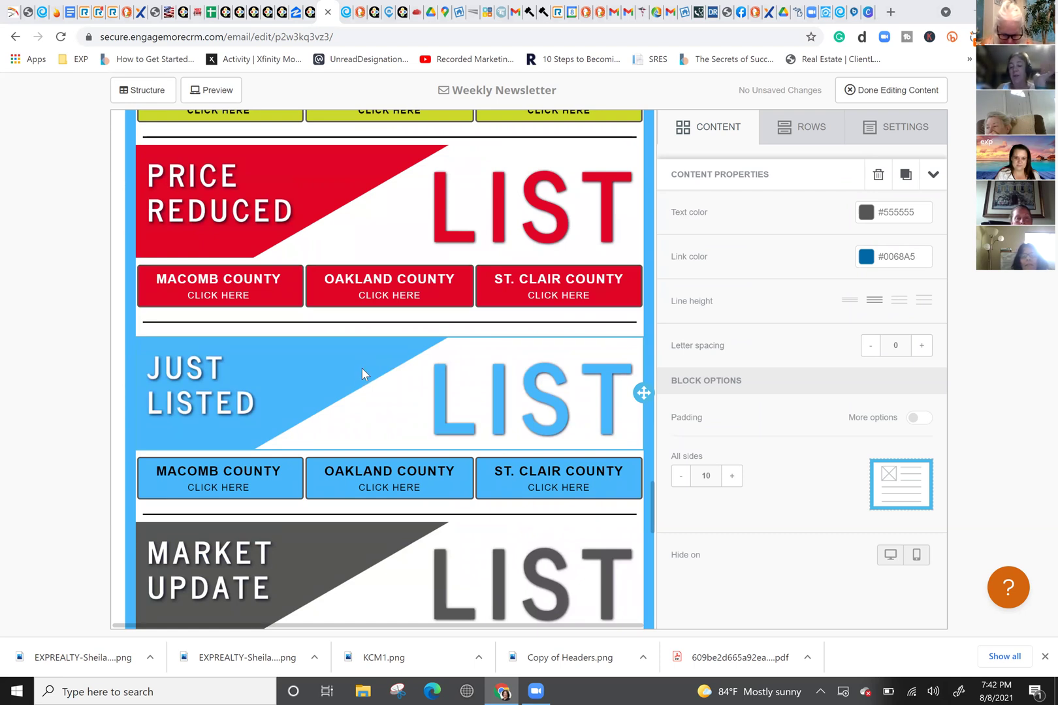
{"action": "scroll", "coordinate": [363, 368], "scroll_direction": "down", "scroll_amount": 8}
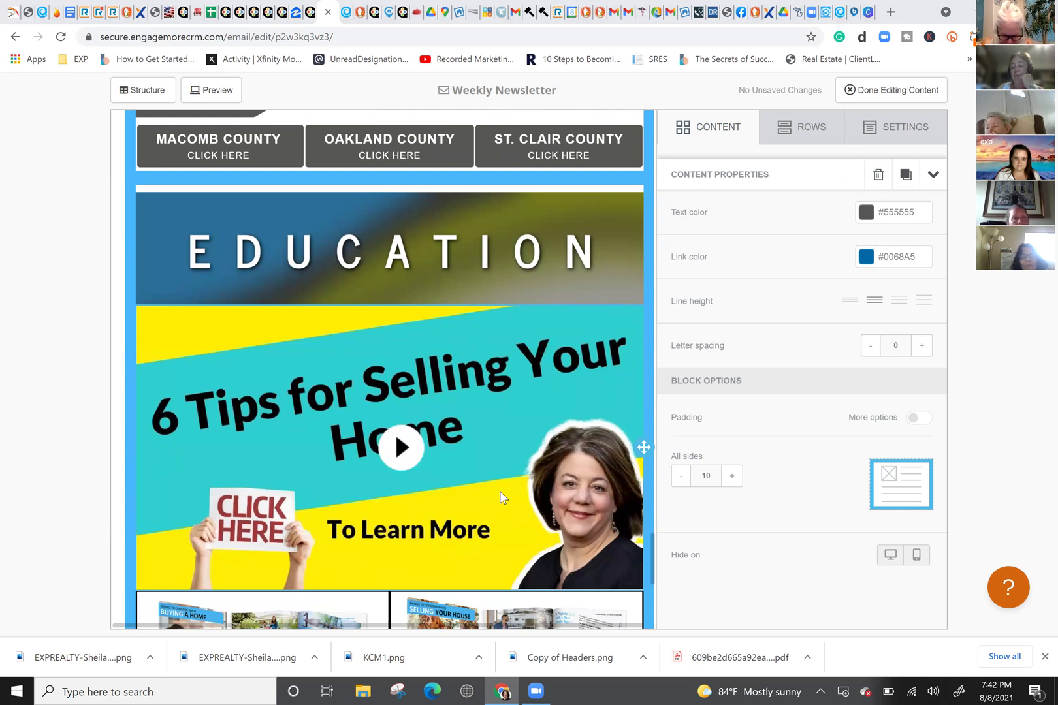
{"action": "scroll", "coordinate": [500, 492], "scroll_direction": "down", "scroll_amount": 1}
{"action": "scroll", "coordinate": [495, 486], "scroll_direction": "down", "scroll_amount": 1}
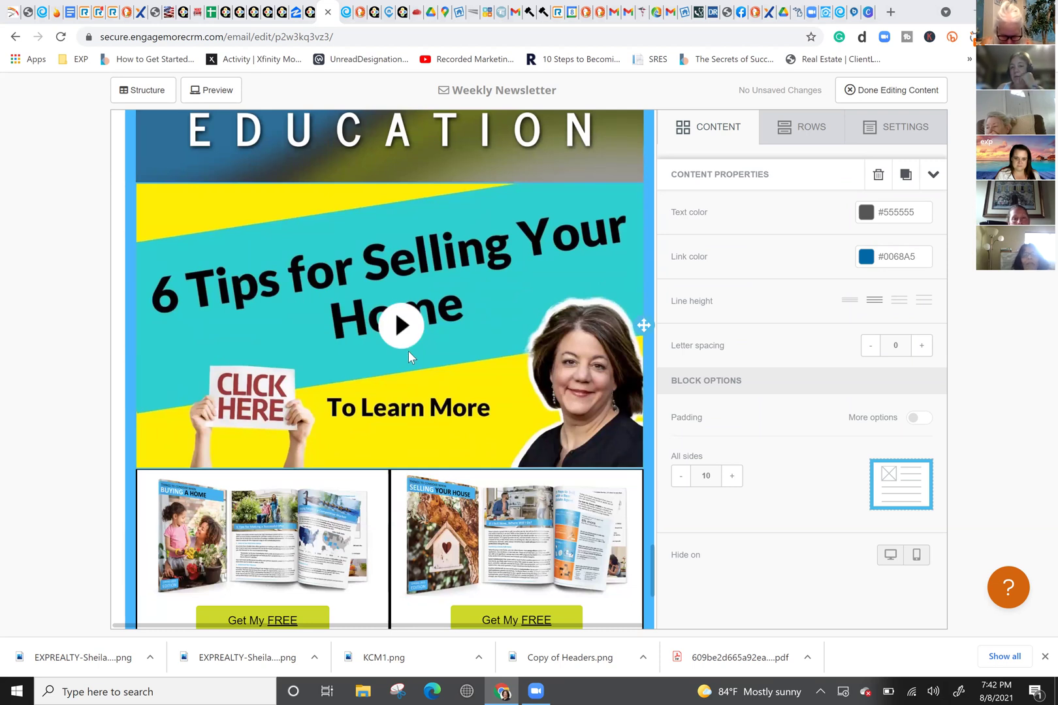
{"action": "scroll", "coordinate": [408, 353], "scroll_direction": "down", "scroll_amount": 3}
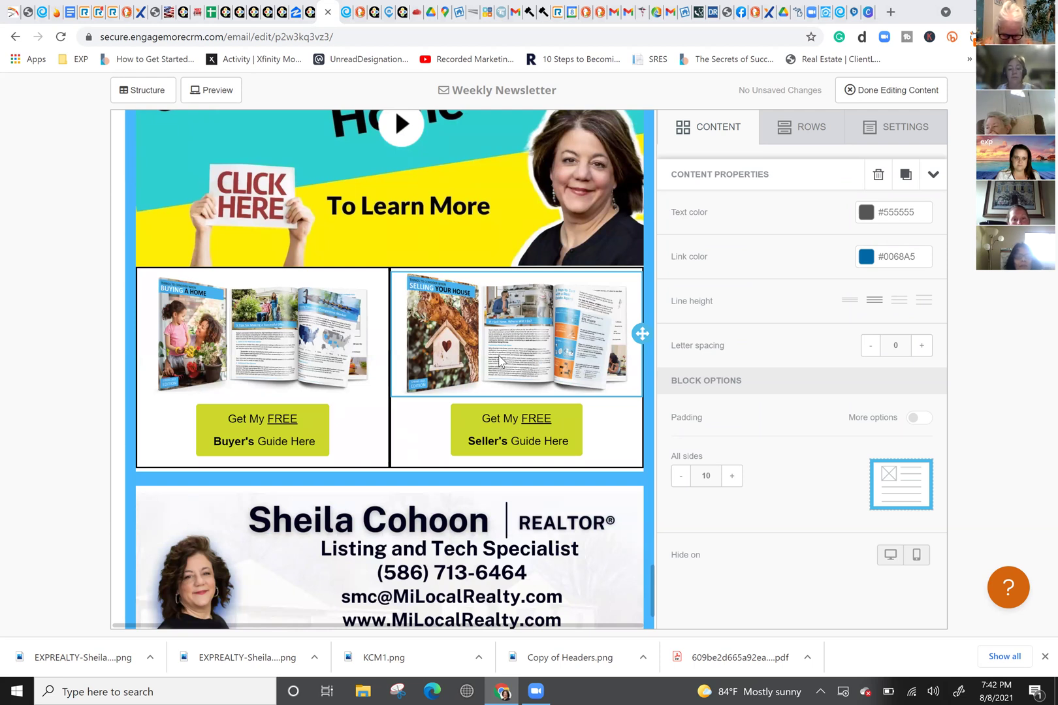
{"action": "scroll", "coordinate": [477, 369], "scroll_direction": "down", "scroll_amount": 1}
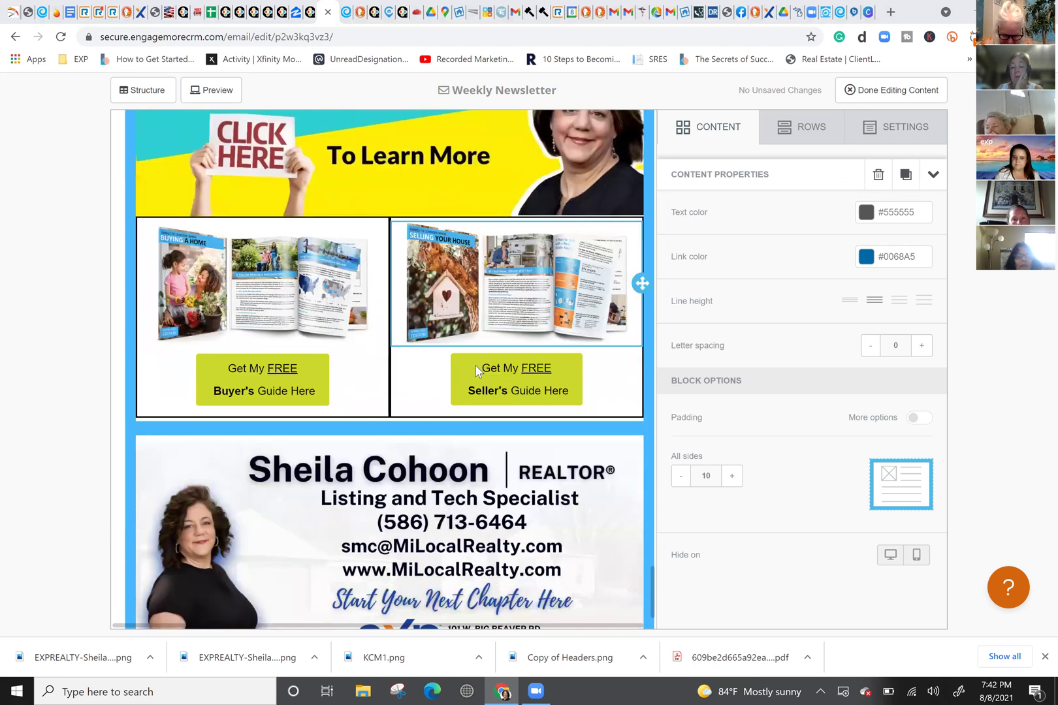
{"action": "scroll", "coordinate": [474, 365], "scroll_direction": "down", "scroll_amount": 1}
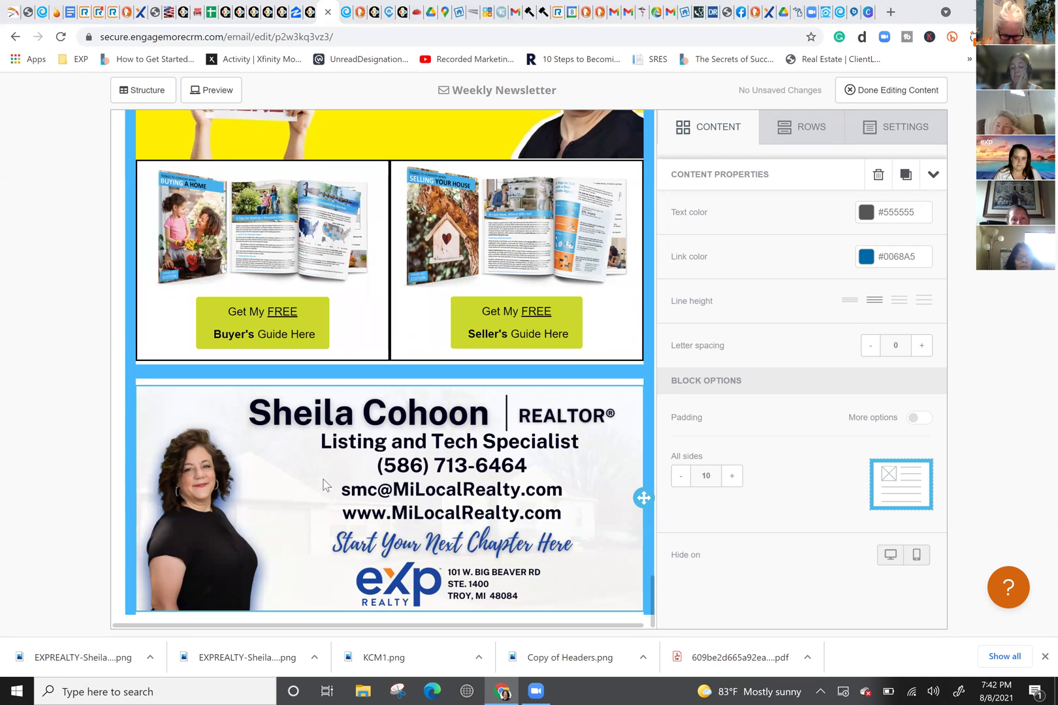
{"action": "scroll", "coordinate": [324, 486], "scroll_direction": "up", "scroll_amount": 10}
{"action": "scroll", "coordinate": [324, 487], "scroll_direction": "up", "scroll_amount": 15}
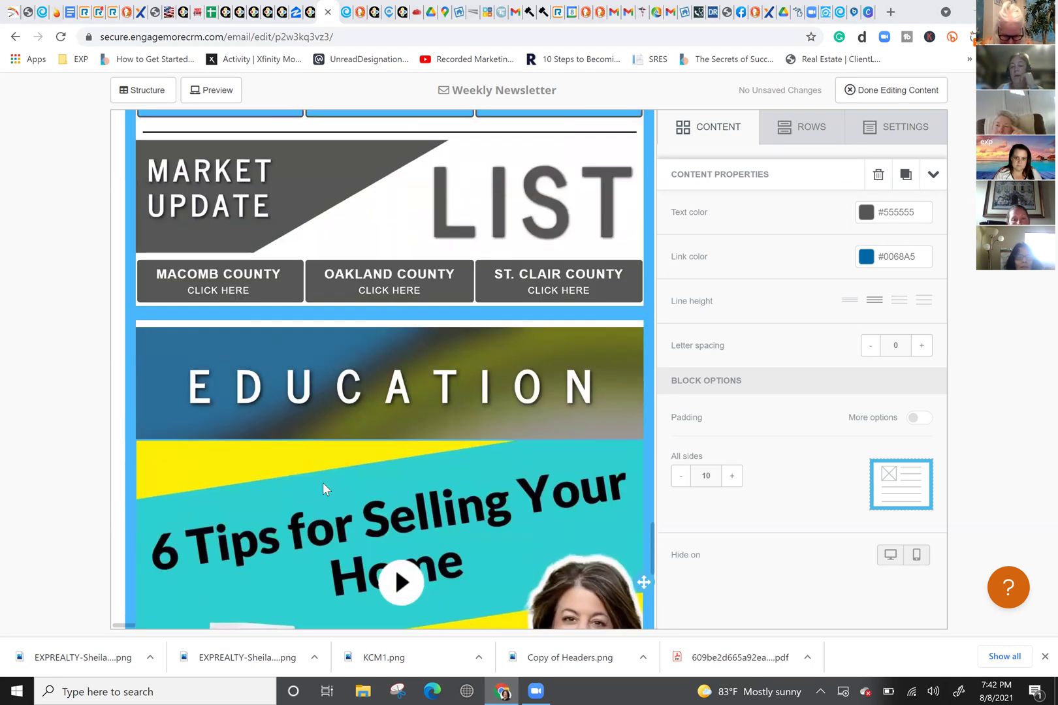
{"action": "scroll", "coordinate": [326, 482], "scroll_direction": "down", "scroll_amount": 1}
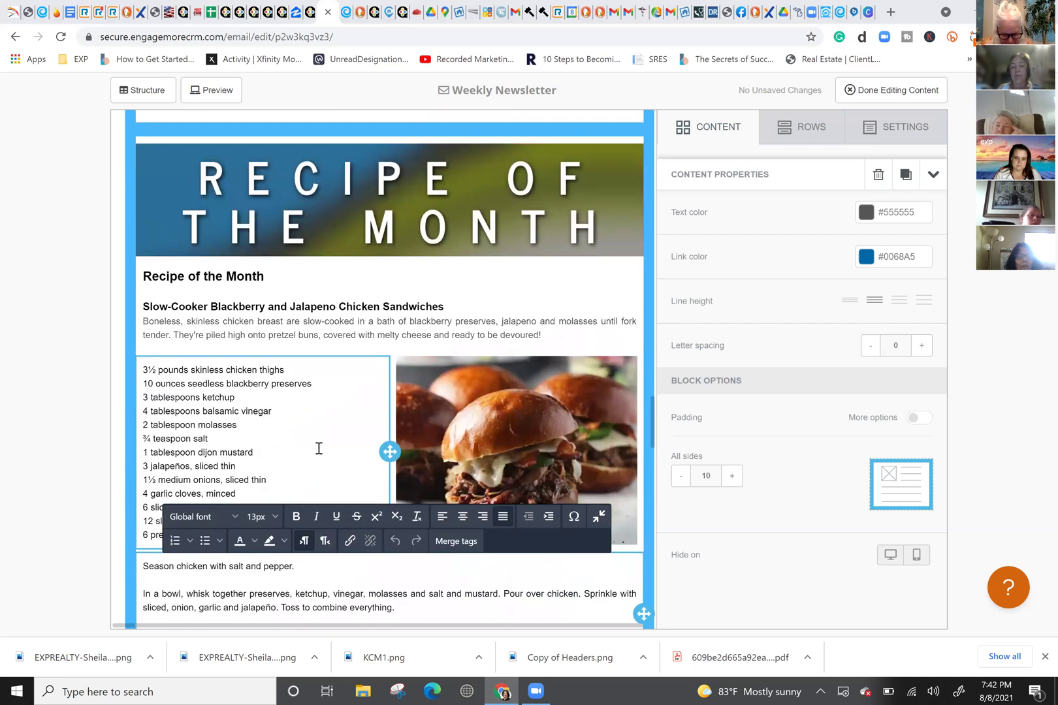
{"action": "scroll", "coordinate": [320, 451], "scroll_direction": "down", "scroll_amount": 8}
{"action": "scroll", "coordinate": [329, 456], "scroll_direction": "down", "scroll_amount": 12}
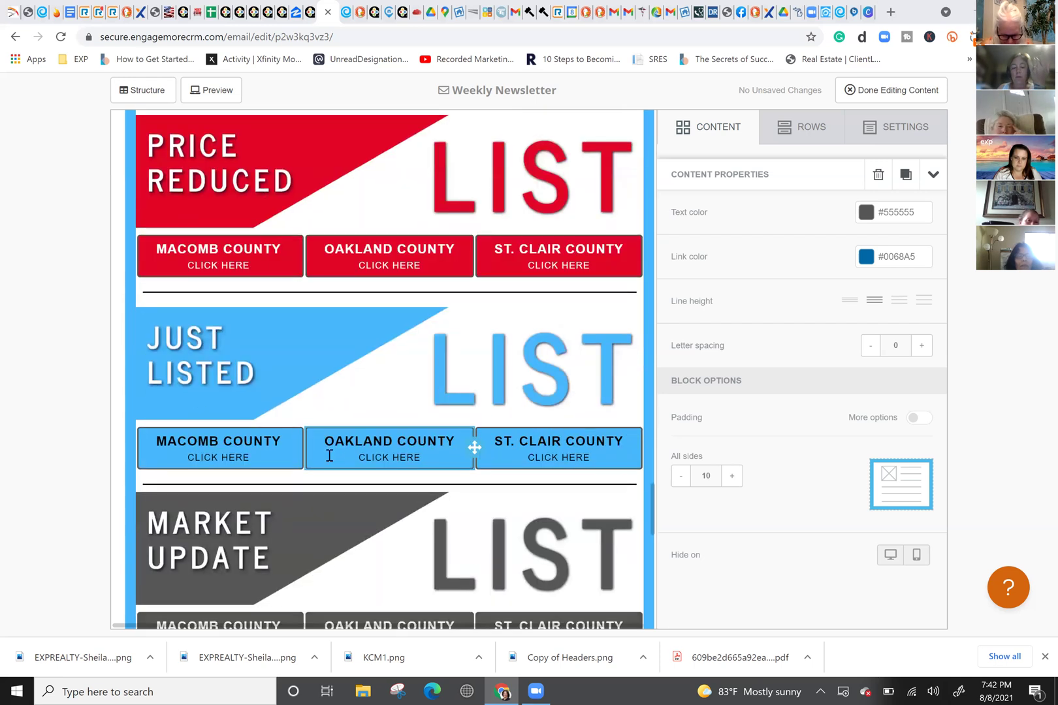
{"action": "scroll", "coordinate": [334, 454], "scroll_direction": "up", "scroll_amount": 9}
{"action": "scroll", "coordinate": [331, 447], "scroll_direction": "up", "scroll_amount": 5}
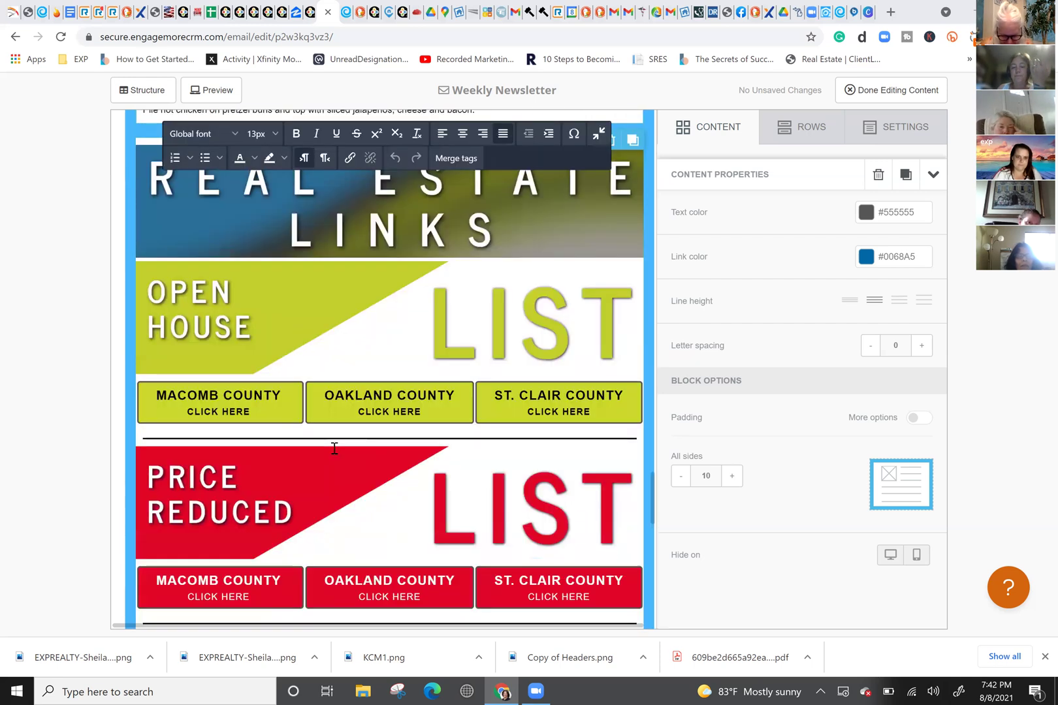
{"action": "scroll", "coordinate": [333, 448], "scroll_direction": "down", "scroll_amount": 20}
{"action": "scroll", "coordinate": [333, 448], "scroll_direction": "up", "scroll_amount": 3}
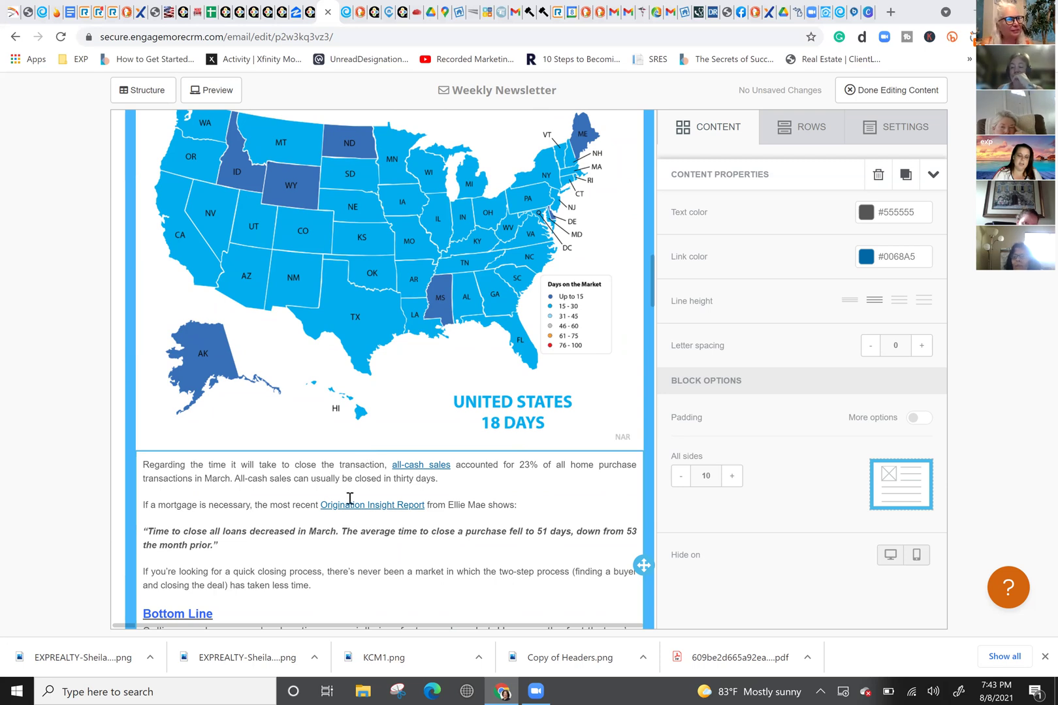
{"action": "scroll", "coordinate": [350, 498], "scroll_direction": "down", "scroll_amount": 12}
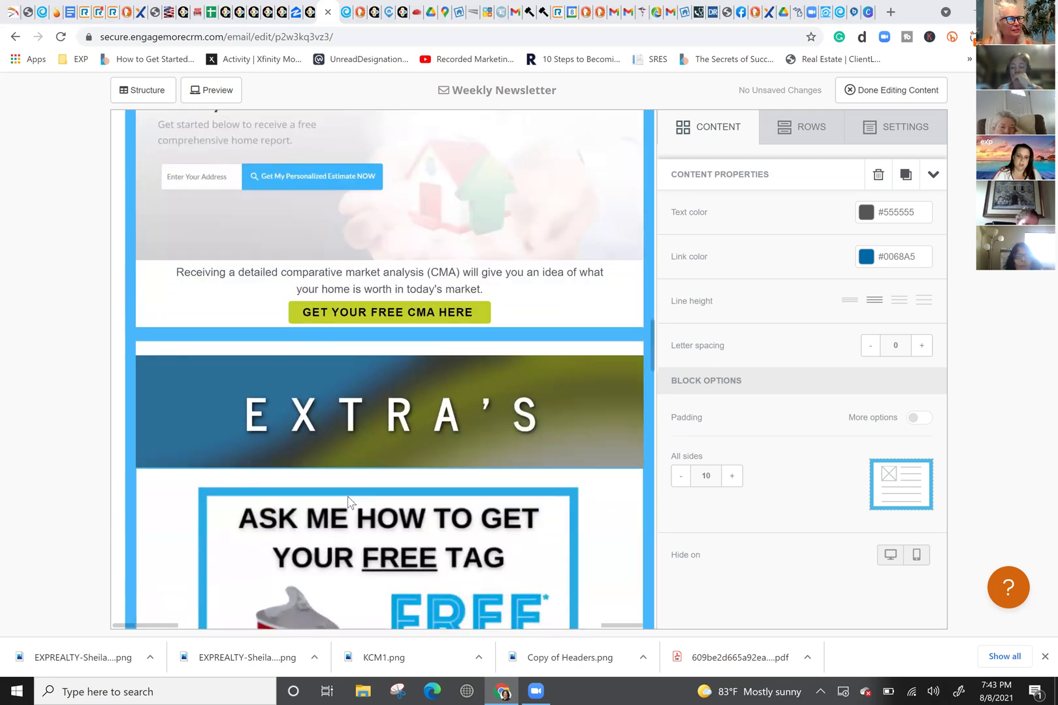
{"action": "scroll", "coordinate": [350, 502], "scroll_direction": "down", "scroll_amount": 15}
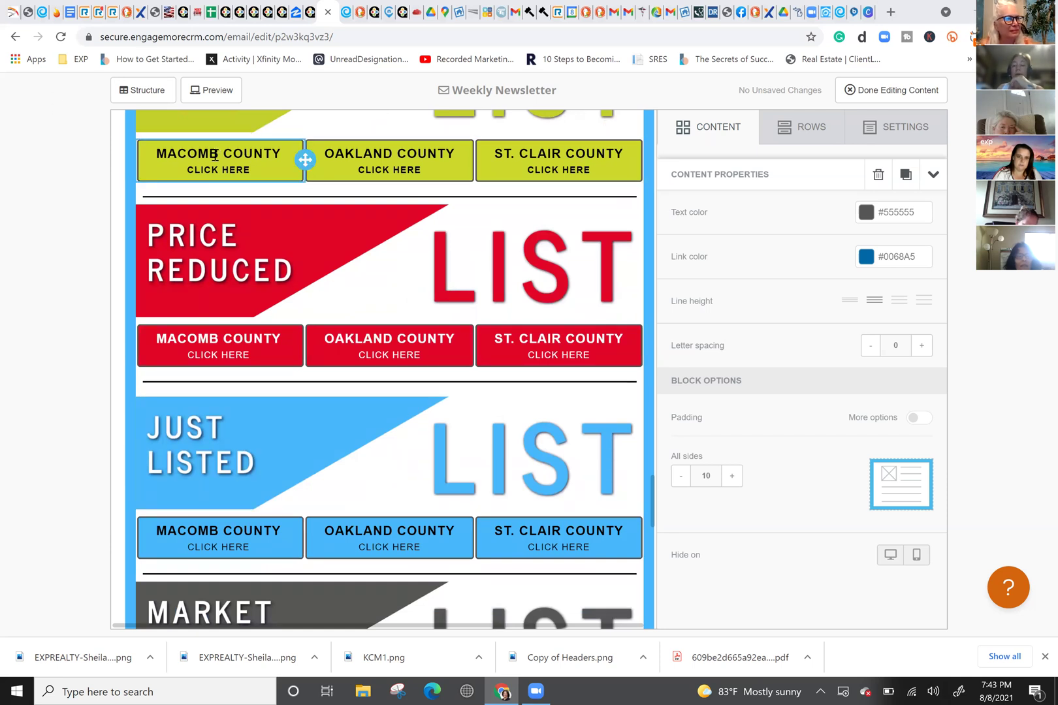
{"action": "scroll", "coordinate": [215, 154], "scroll_direction": "up", "scroll_amount": 2}
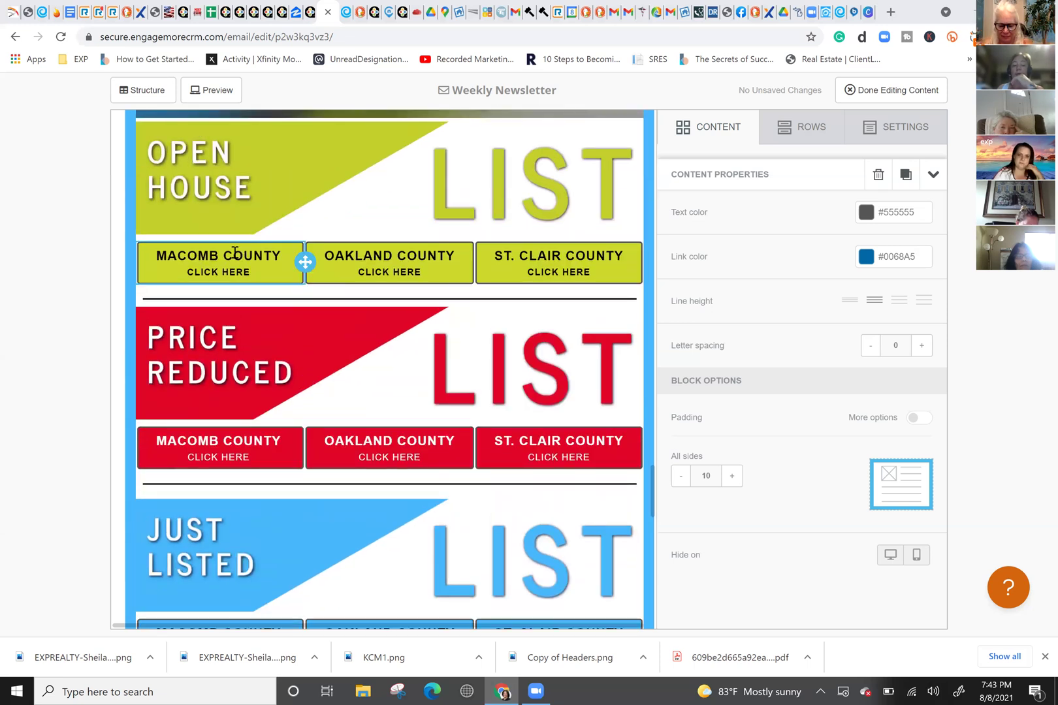
{"action": "left_click", "coordinate": [188, 271]}
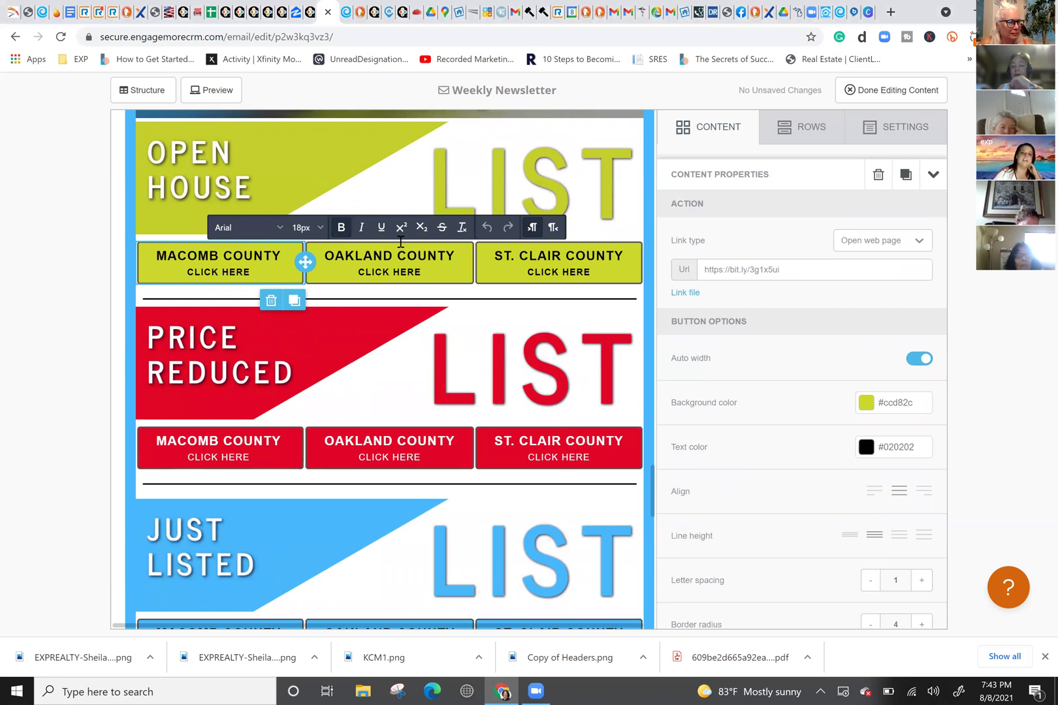
Step: Copy the Macomb County button's bit.ly link and paste it into a new tab's address bar
{"action": "triple_click", "coordinate": [791, 269]}
{"action": "right_click", "coordinate": [746, 269]}
{"action": "left_click", "coordinate": [783, 323]}
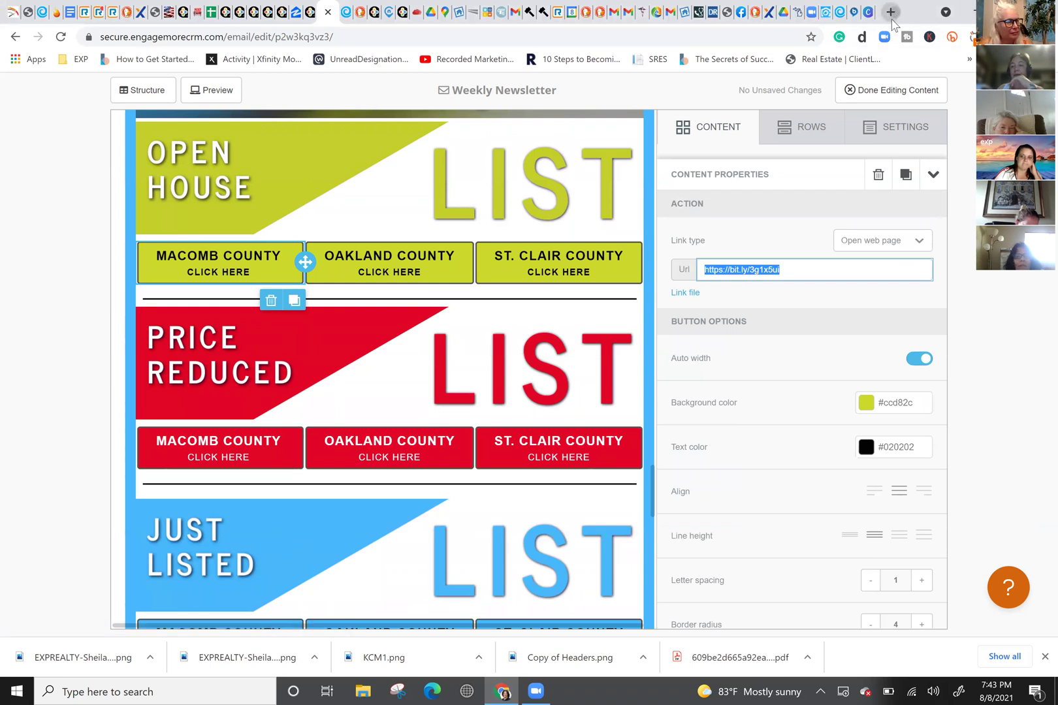
{"action": "left_click", "coordinate": [890, 13]}
{"action": "key", "text": "ctrl+v"}
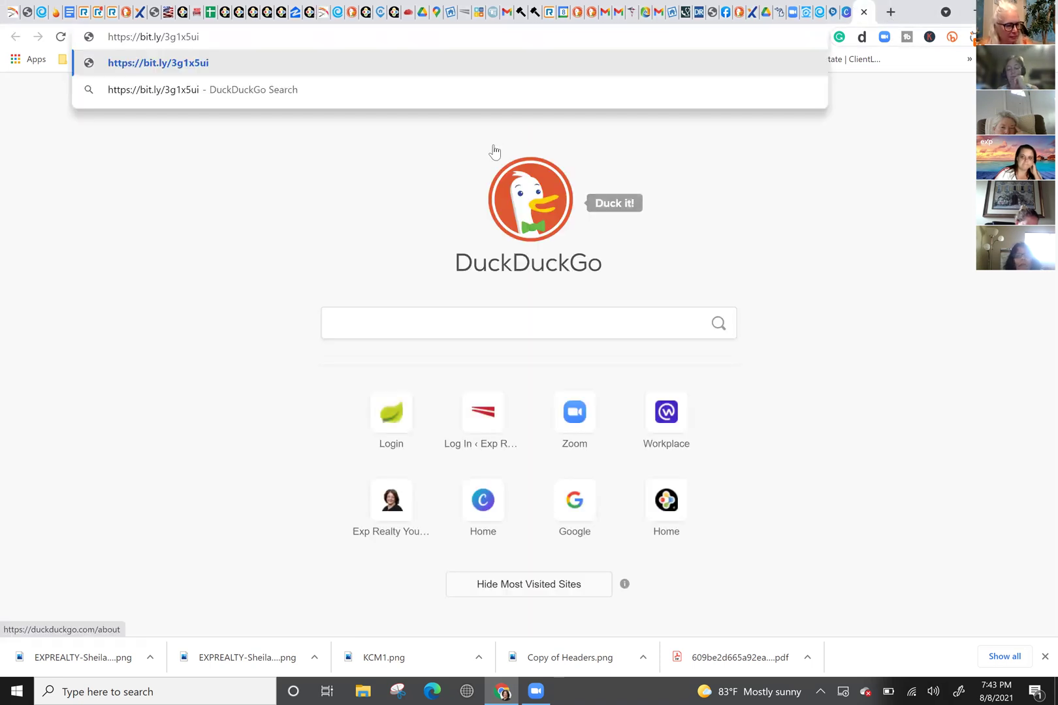
Step: Load the link, browse the Macomb County eXp listings, and open the Shelby Twp listing's details
{"action": "key", "text": "Return"}
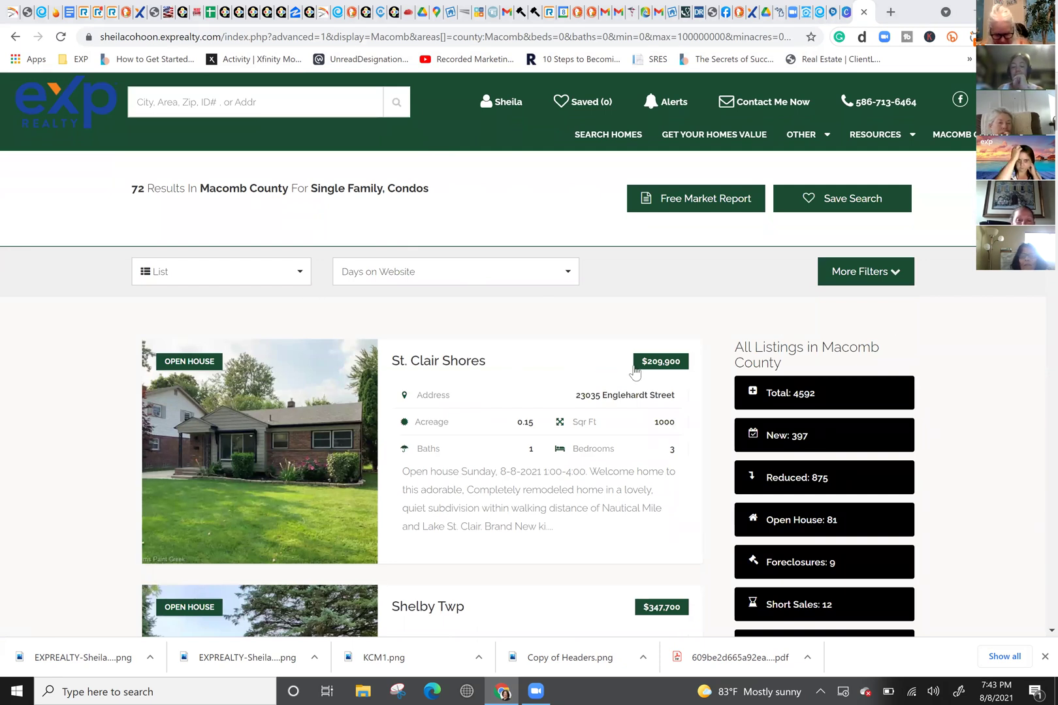
{"action": "scroll", "coordinate": [516, 326], "scroll_direction": "down", "scroll_amount": 9}
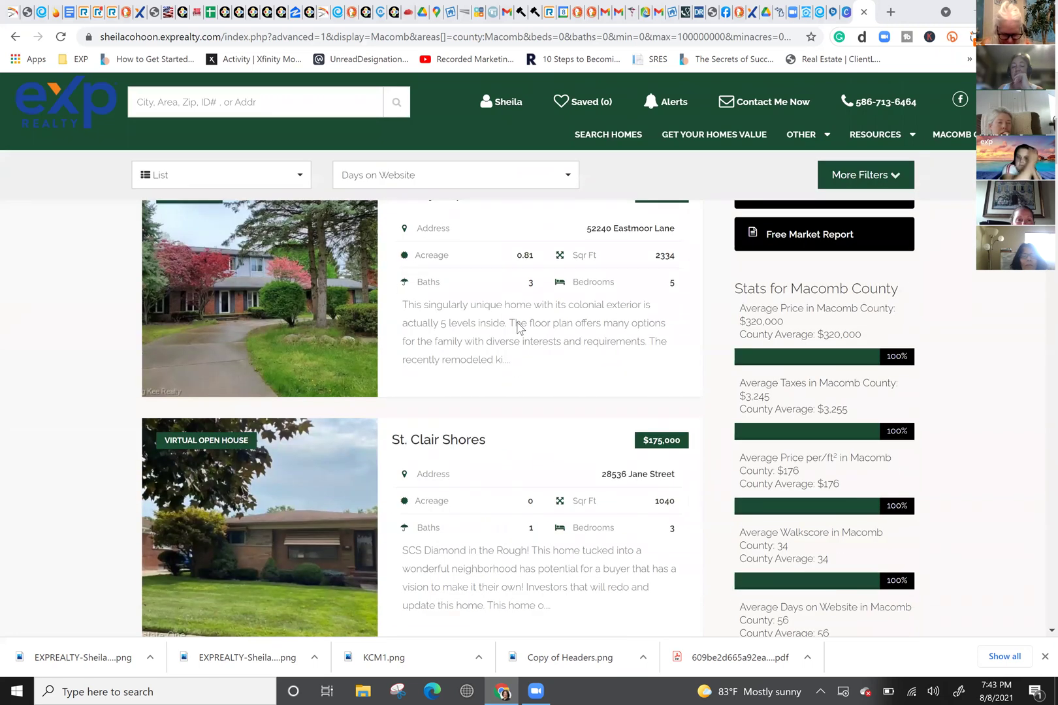
{"action": "scroll", "coordinate": [519, 330], "scroll_direction": "down", "scroll_amount": 8}
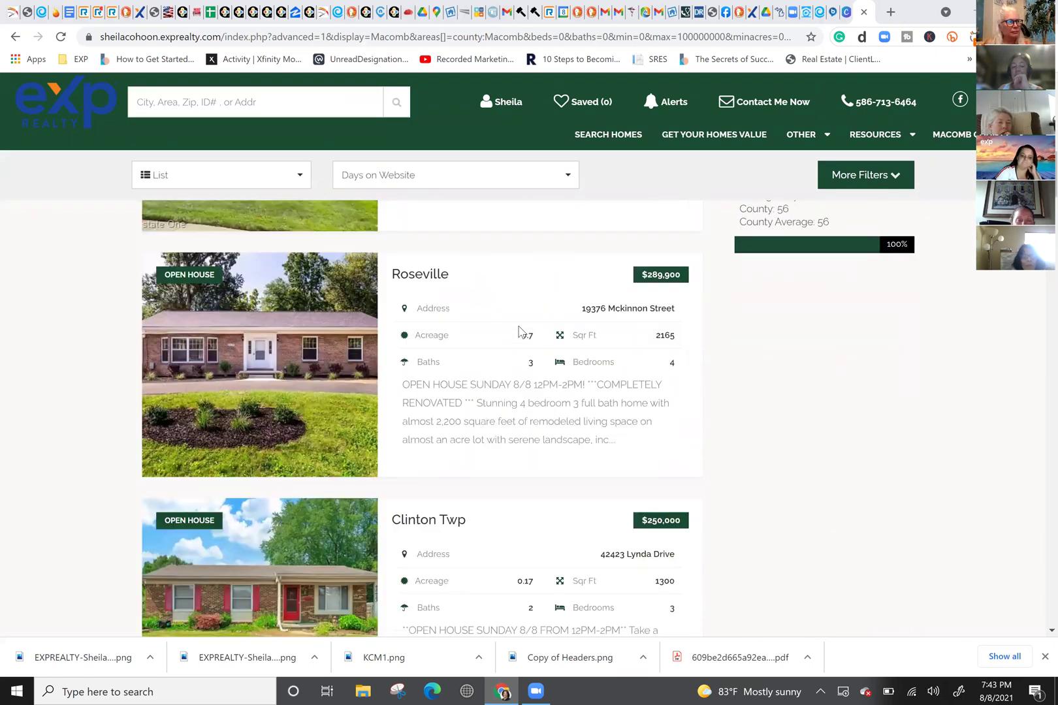
{"action": "scroll", "coordinate": [520, 330], "scroll_direction": "down", "scroll_amount": 6}
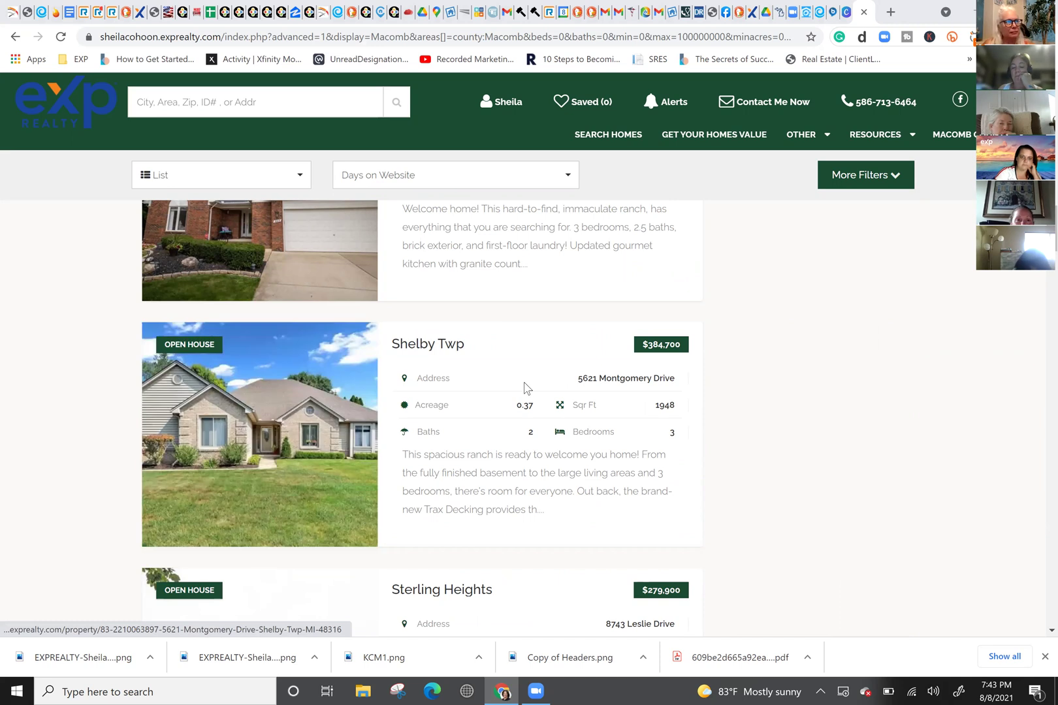
{"action": "mouse_move", "coordinate": [199, 346]}
{"action": "left_click", "coordinate": [207, 367]}
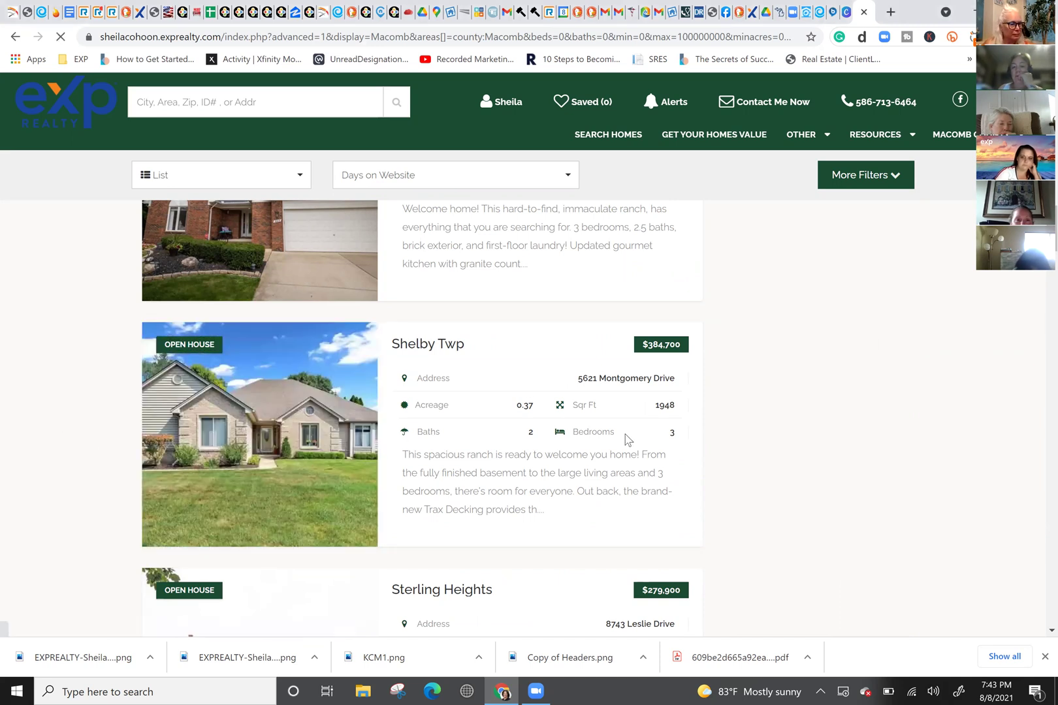
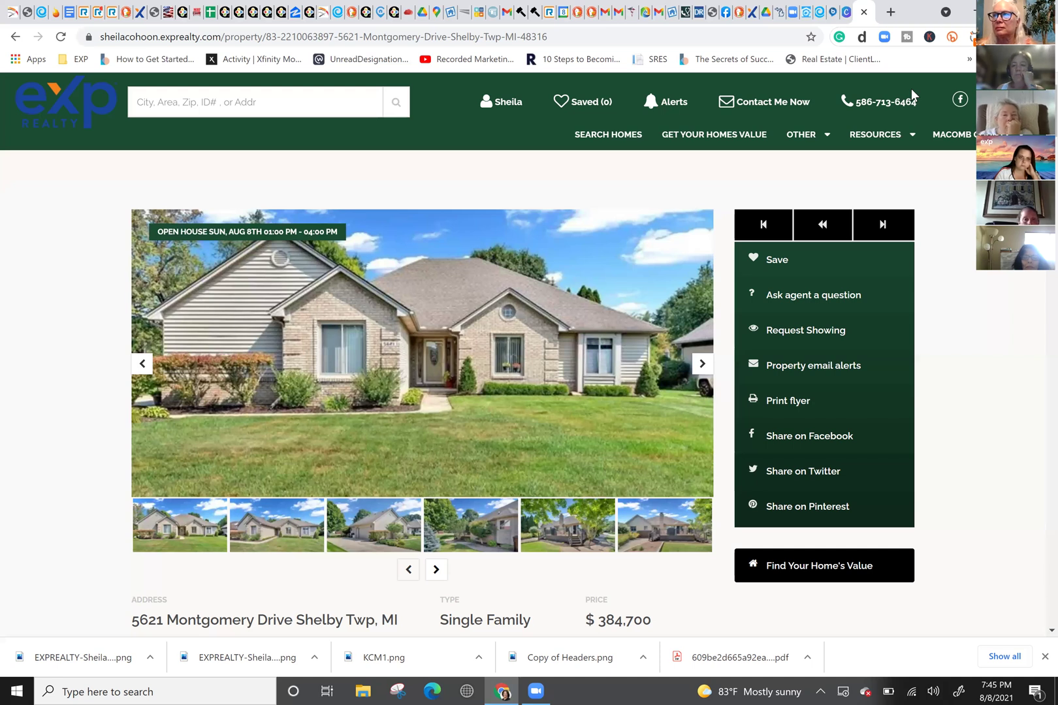
Step: Close the listing tab, move past the kvCORE editor, and open Copy of Headers in Canva
{"action": "left_click", "coordinate": [833, 20]}
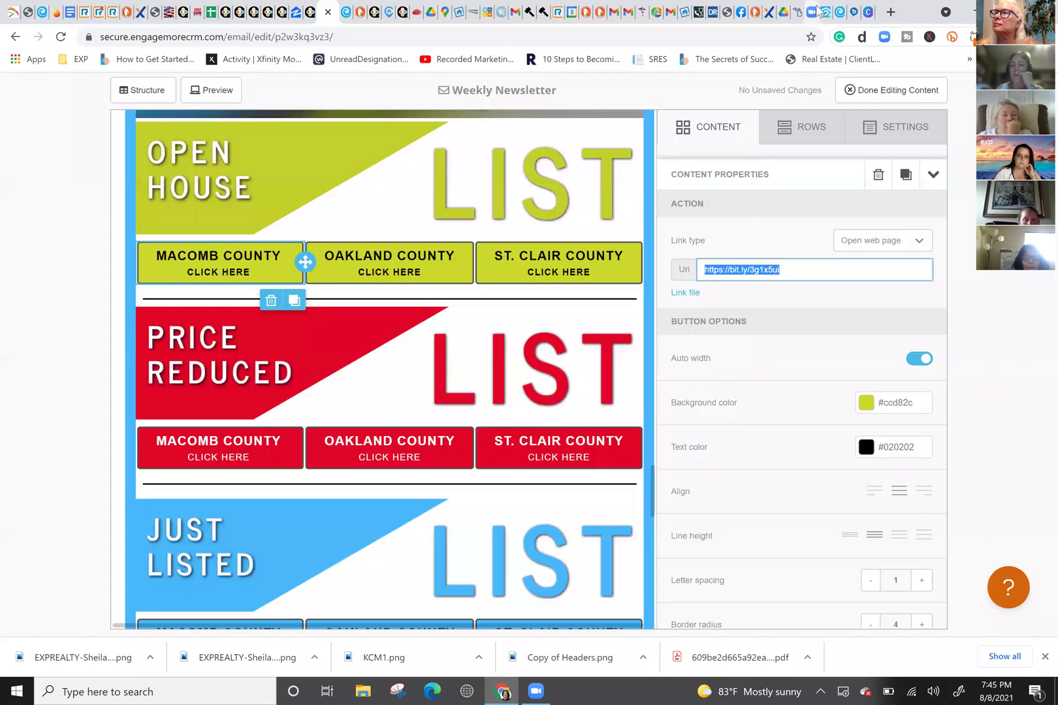
{"action": "key", "text": "ctrl+w"}
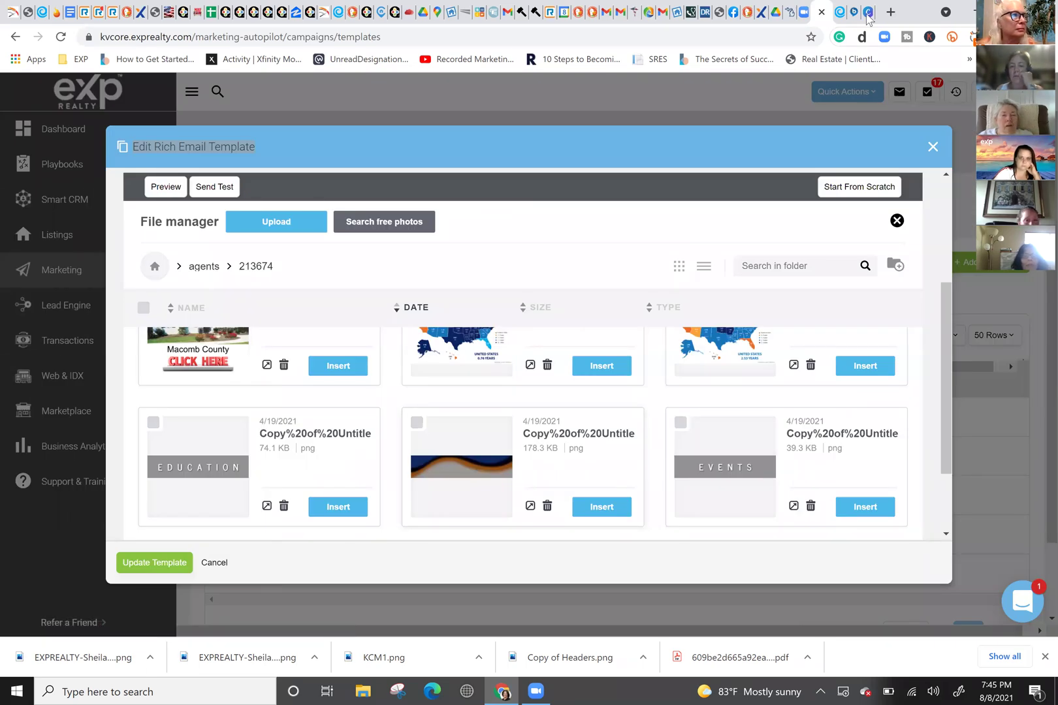
{"action": "key", "text": "ctrl+Tab"}
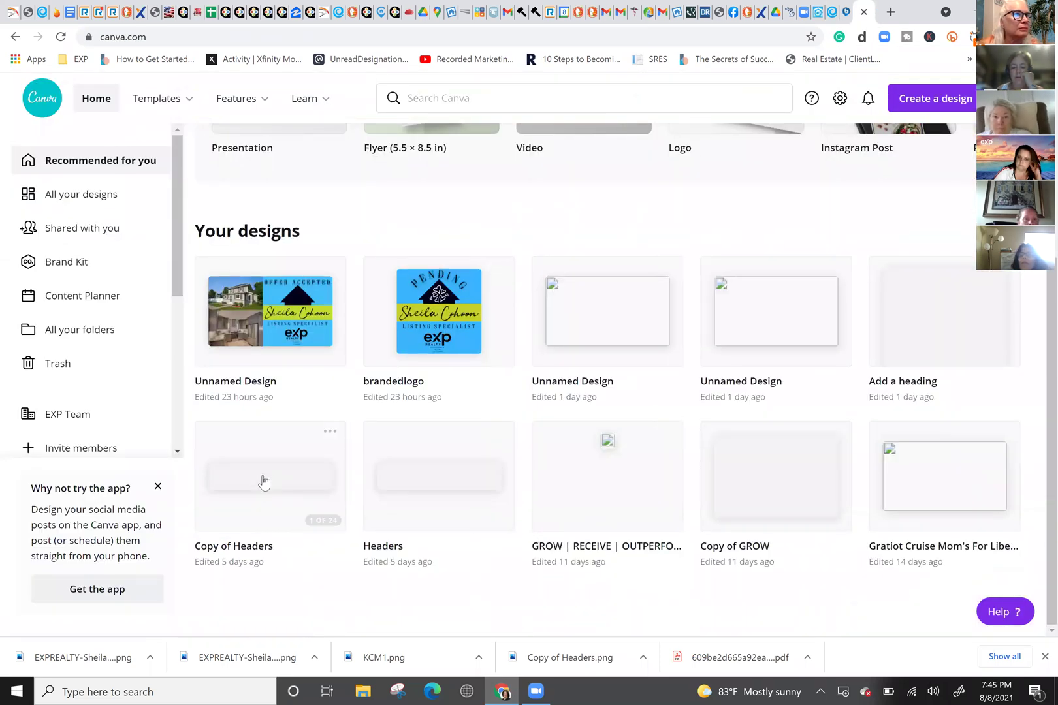
{"action": "left_click", "coordinate": [558, 503]}
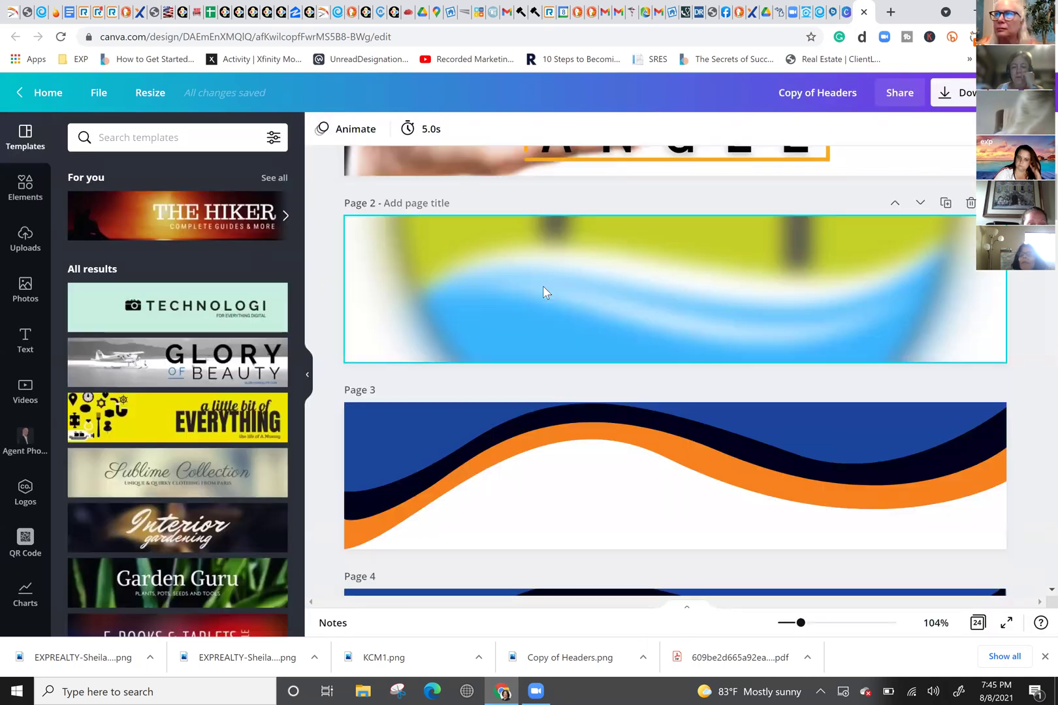
Step: Scroll to the Price Reduced List header on Page 6 and bring up the PNG download options
{"action": "scroll", "coordinate": [543, 285], "scroll_direction": "down", "scroll_amount": 5}
{"action": "scroll", "coordinate": [543, 289], "scroll_direction": "down", "scroll_amount": 5}
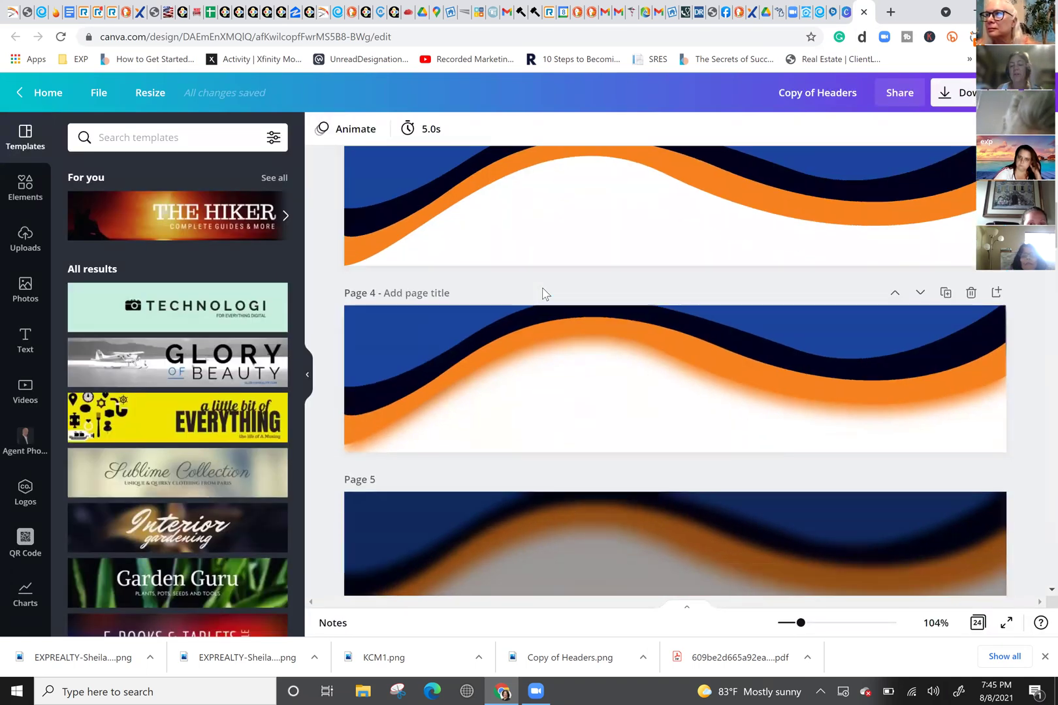
{"action": "scroll", "coordinate": [543, 289], "scroll_direction": "down", "scroll_amount": 3}
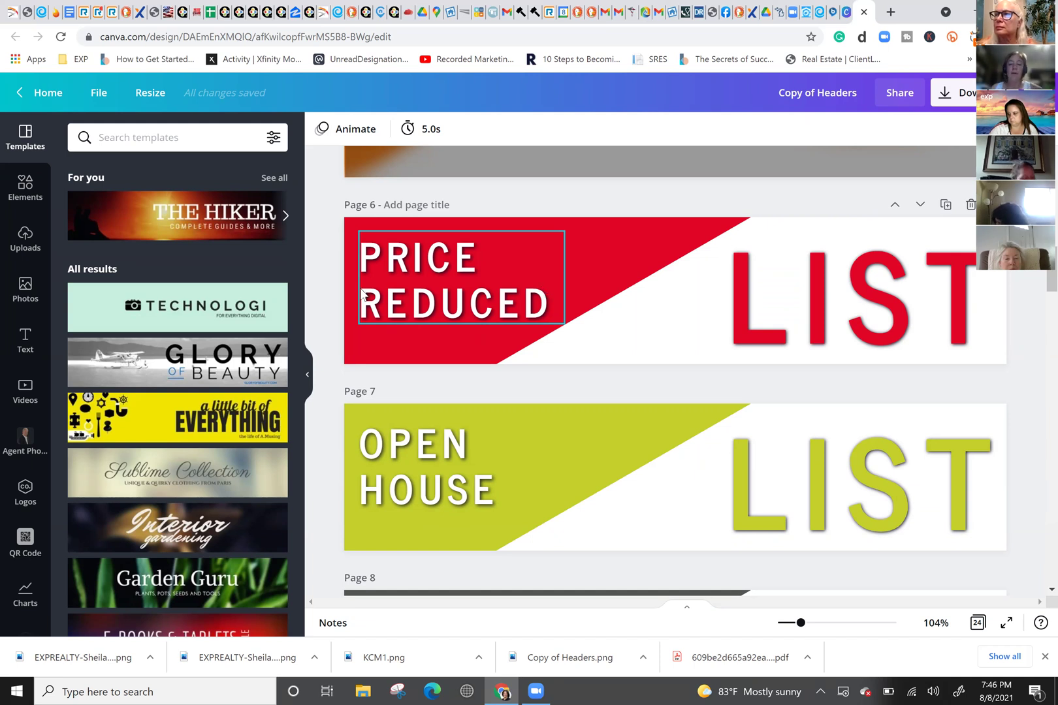
{"action": "left_click", "coordinate": [953, 92]}
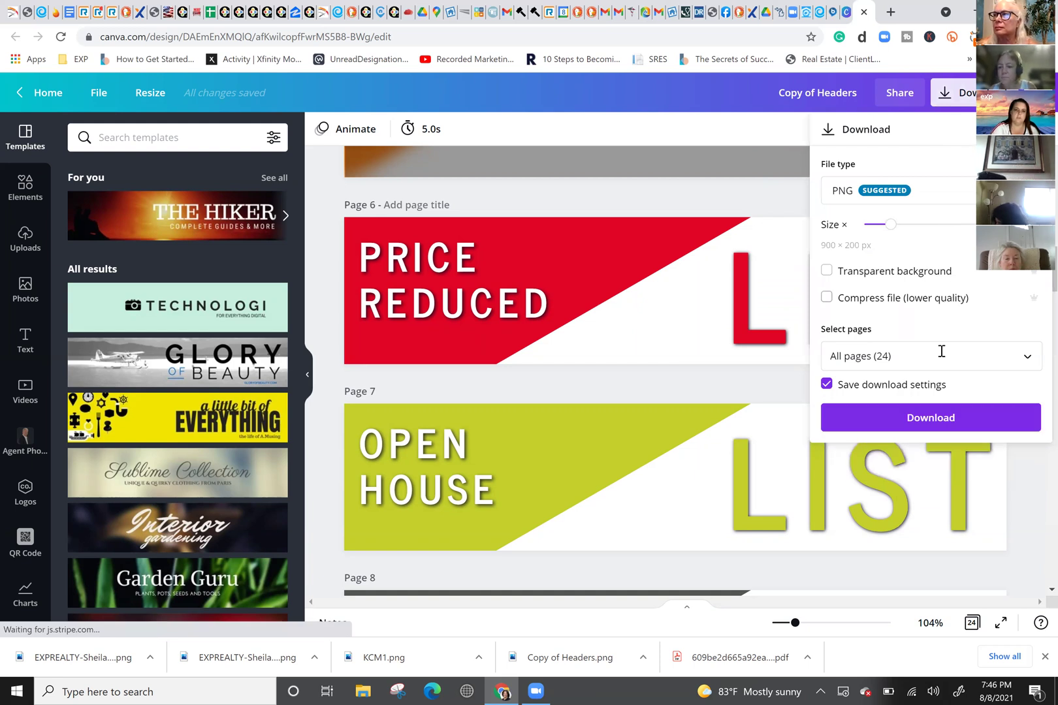
Step: Export only Page 6 of Copy of Headers as a PNG, then return to the kvCORE tab
{"action": "left_click", "coordinate": [1028, 357]}
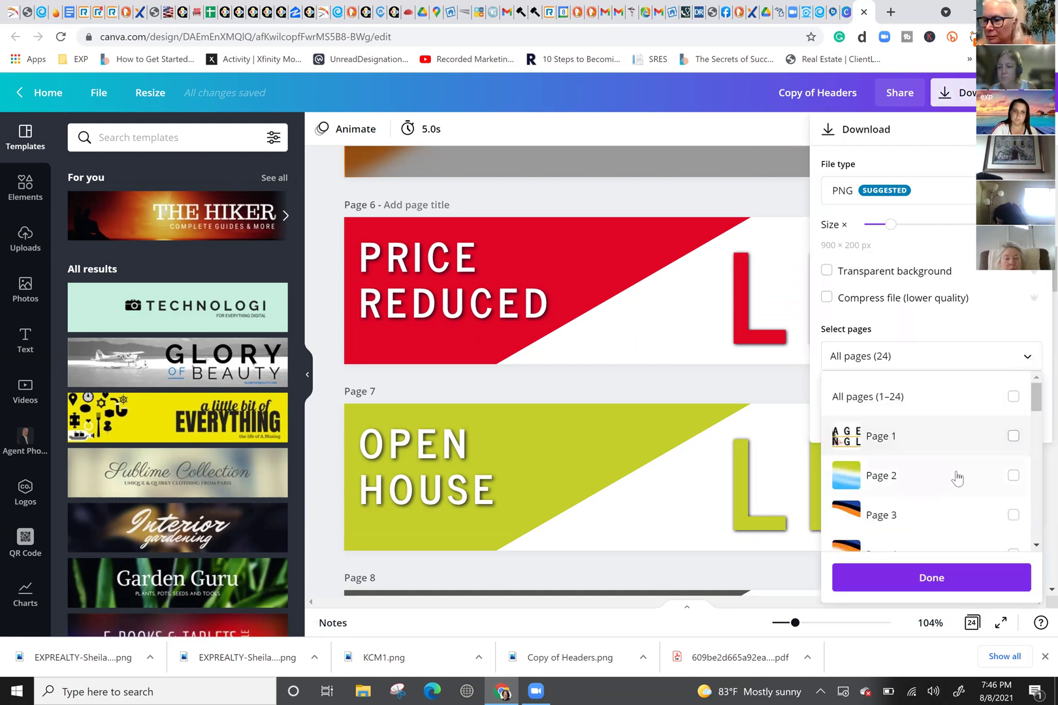
{"action": "left_click", "coordinate": [1014, 397]}
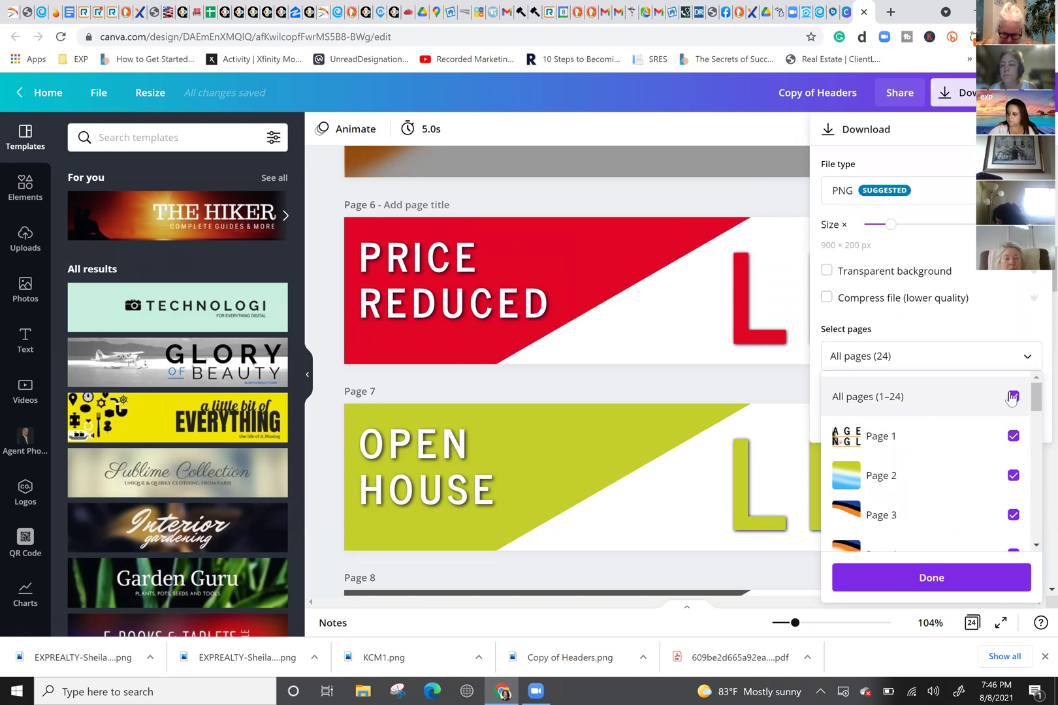
{"action": "left_click", "coordinate": [1012, 397]}
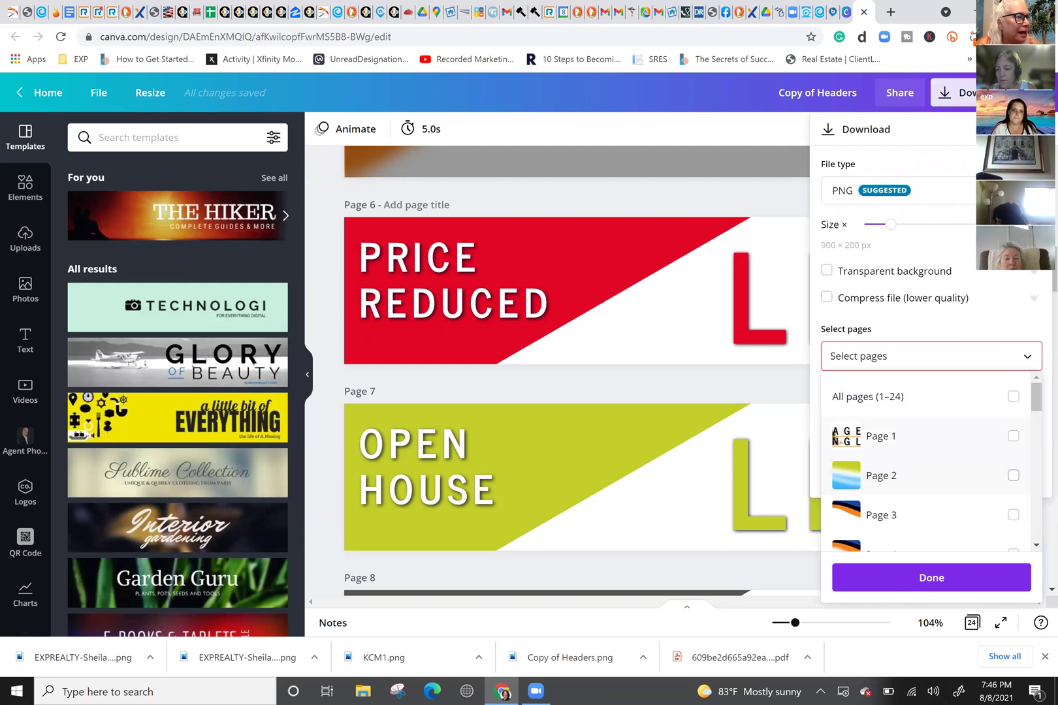
{"action": "scroll", "coordinate": [1037, 398], "scroll_direction": "down", "scroll_amount": 4}
{"action": "scroll", "coordinate": [1019, 432], "scroll_direction": "up", "scroll_amount": 2}
{"action": "left_click", "coordinate": [1013, 431]}
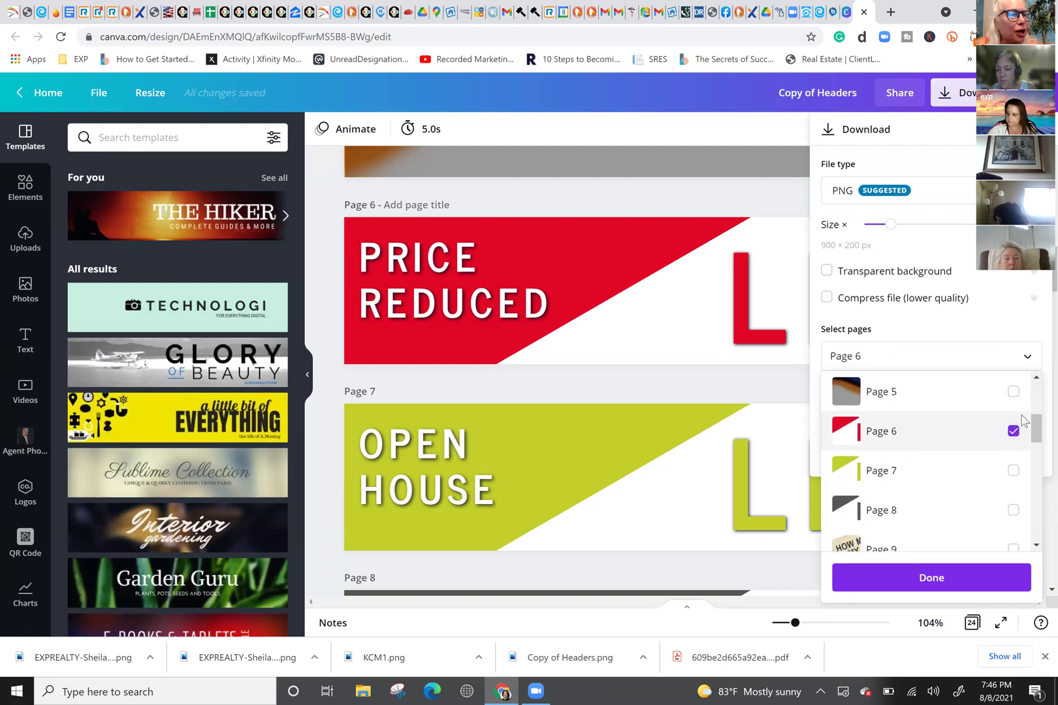
{"action": "left_click", "coordinate": [962, 585]}
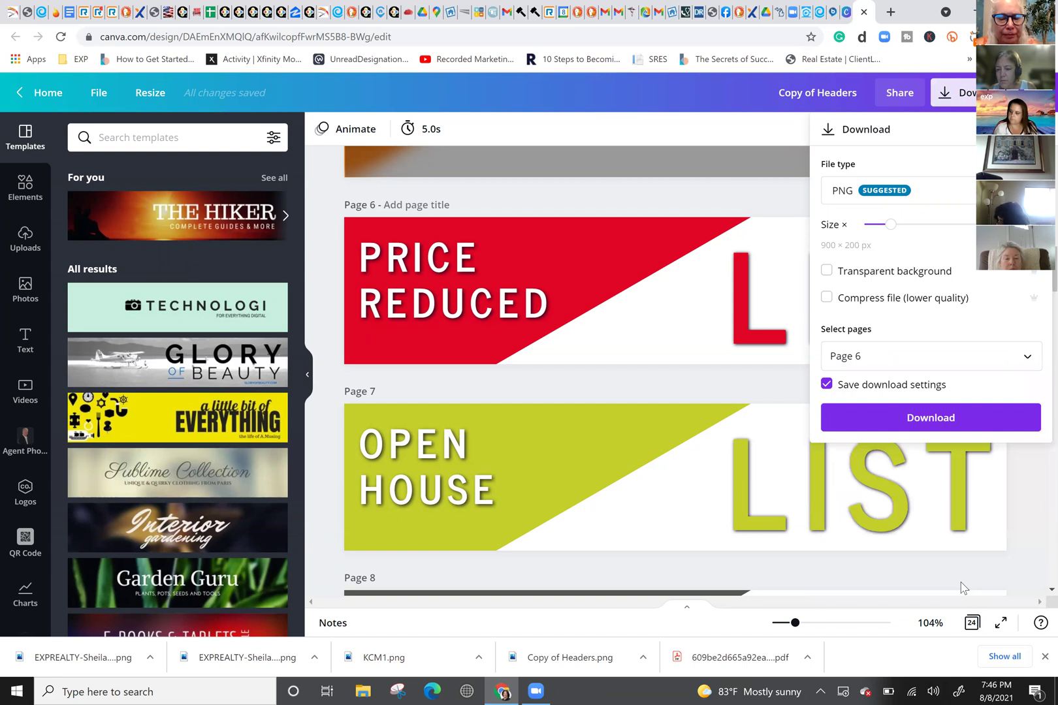
{"action": "left_click", "coordinate": [949, 419]}
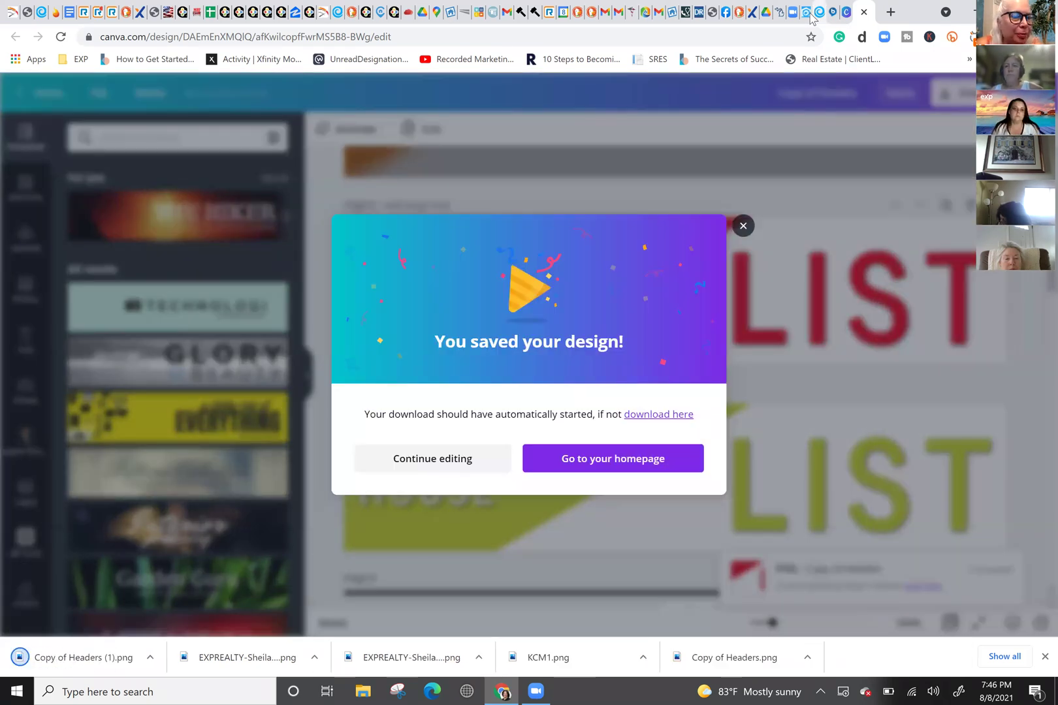
{"action": "left_click", "coordinate": [810, 12]}
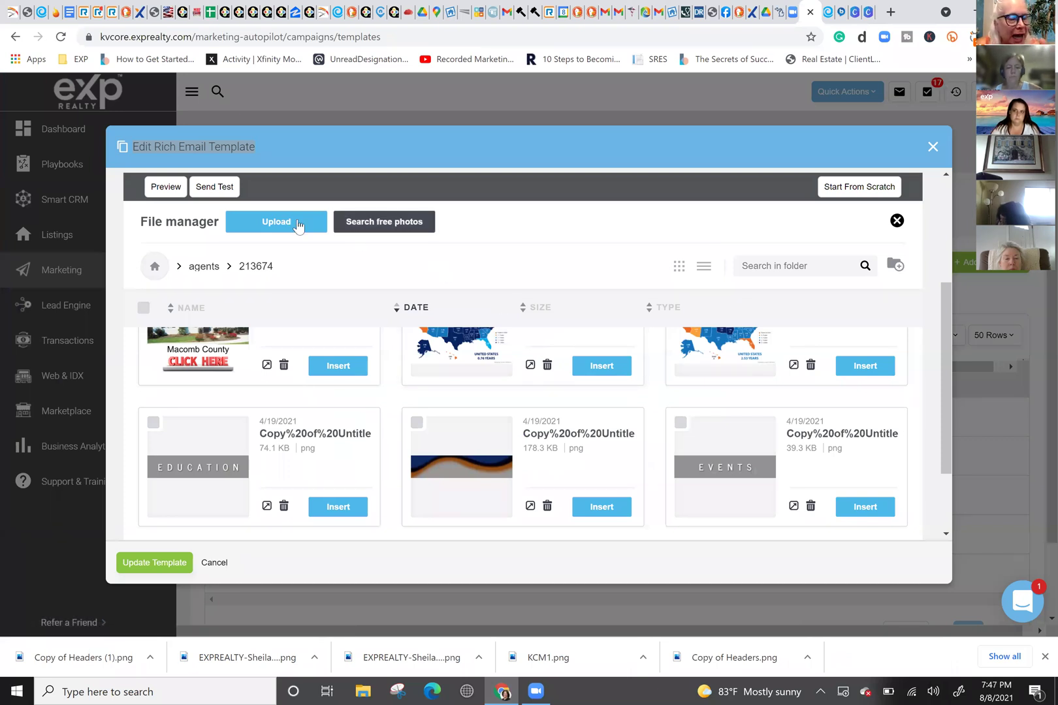
Step: Upload Copy of Headers (1).png from Downloads into the kvCORE file manager
{"action": "left_click", "coordinate": [298, 224]}
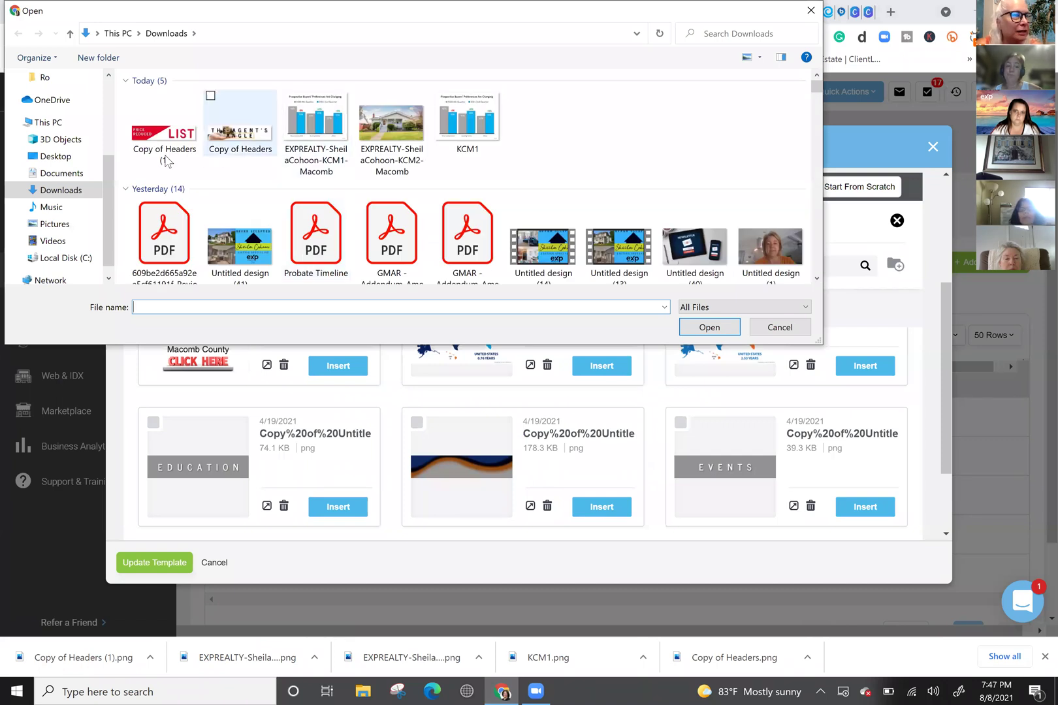
{"action": "left_click", "coordinate": [164, 156]}
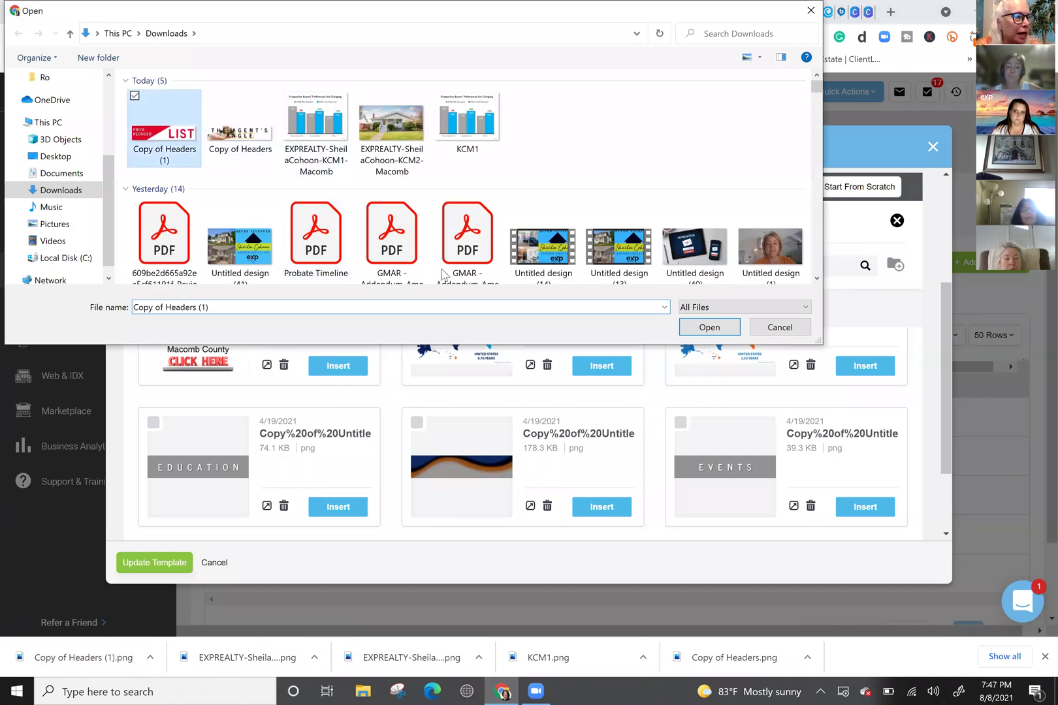
{"action": "left_click", "coordinate": [709, 327]}
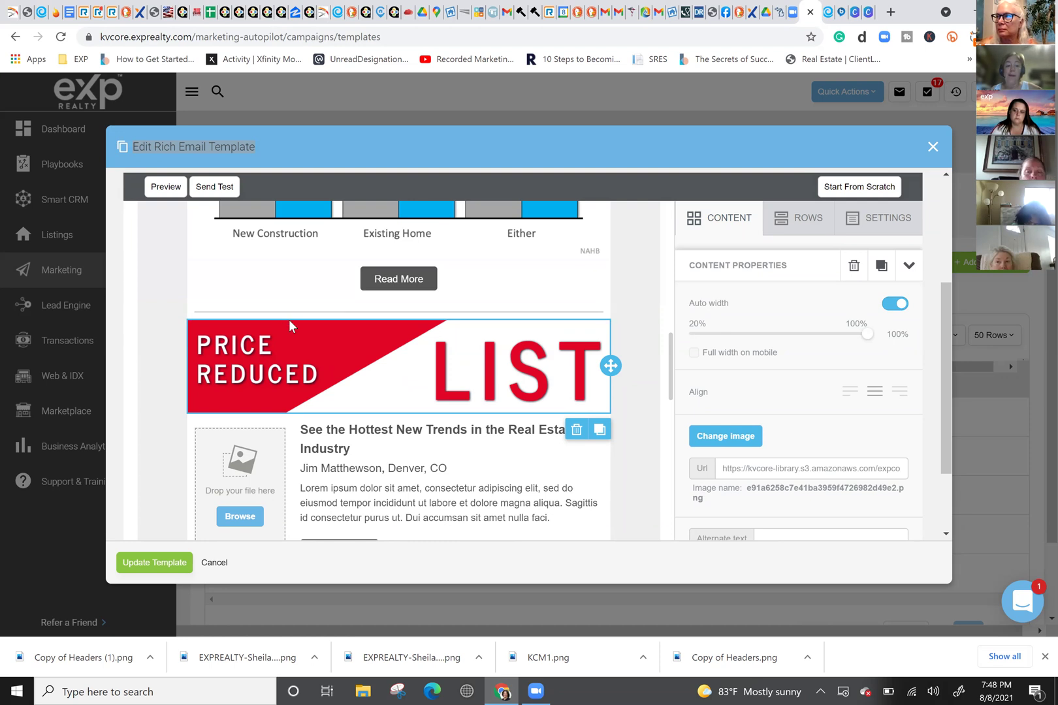
{"action": "scroll", "coordinate": [428, 344], "scroll_direction": "down", "scroll_amount": 3}
{"action": "scroll", "coordinate": [427, 345], "scroll_direction": "up", "scroll_amount": 2}
{"action": "scroll", "coordinate": [428, 344], "scroll_direction": "up", "scroll_amount": 1}
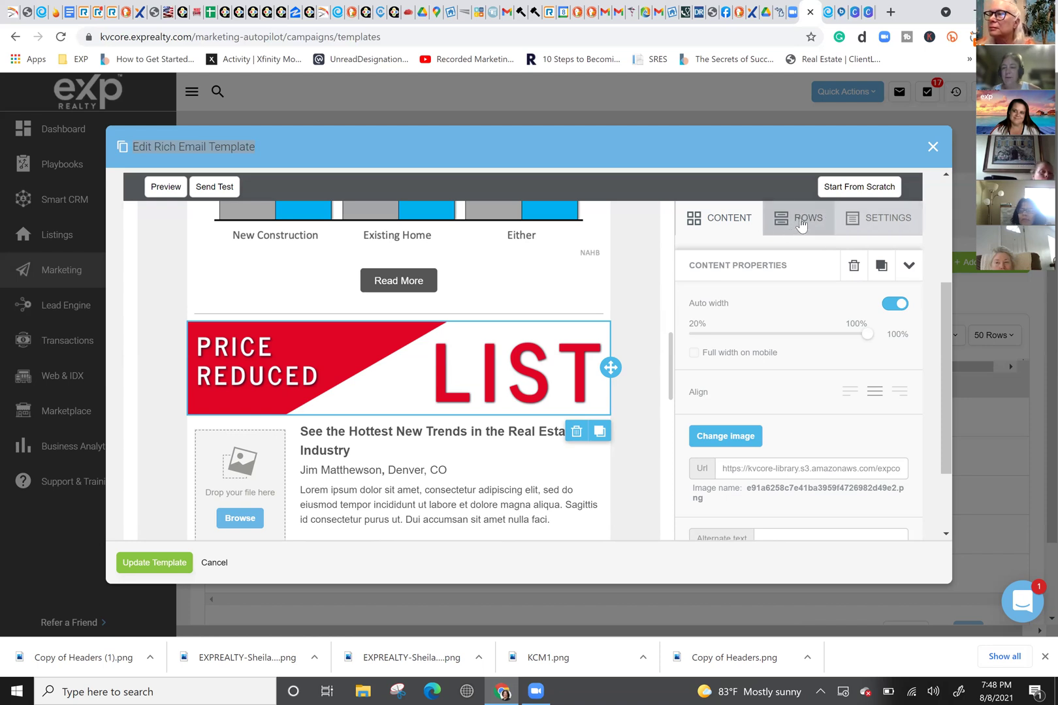
Step: Drag a three-column row beneath the Price Reduced List banner
{"action": "left_click", "coordinate": [800, 224]}
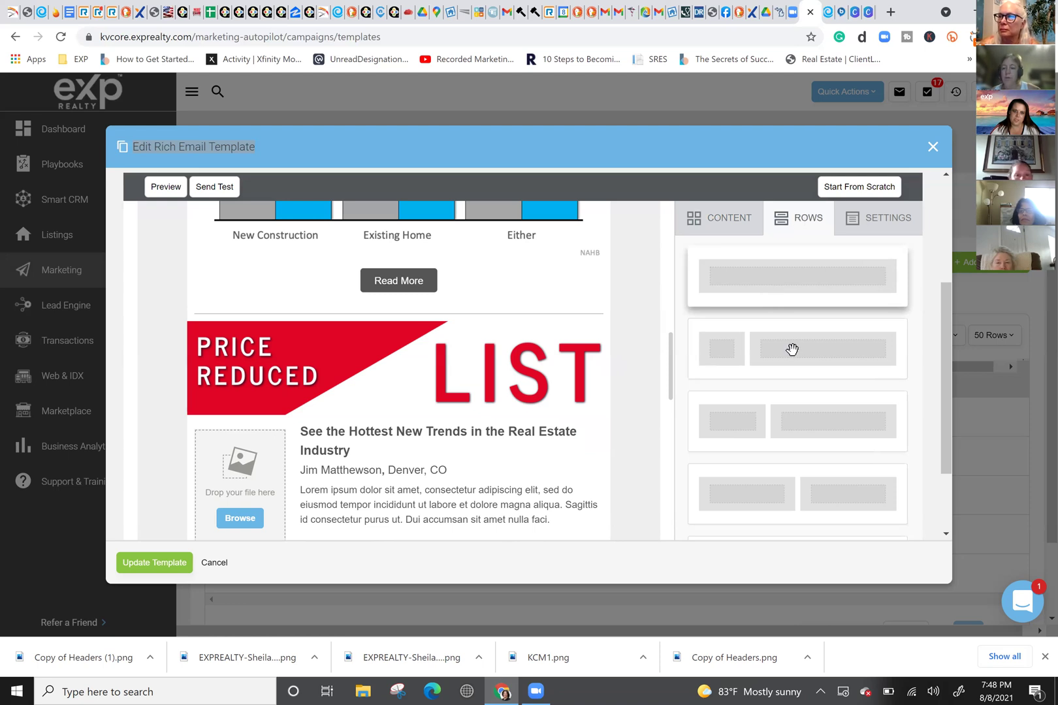
{"action": "scroll", "coordinate": [791, 350], "scroll_direction": "down", "scroll_amount": 3}
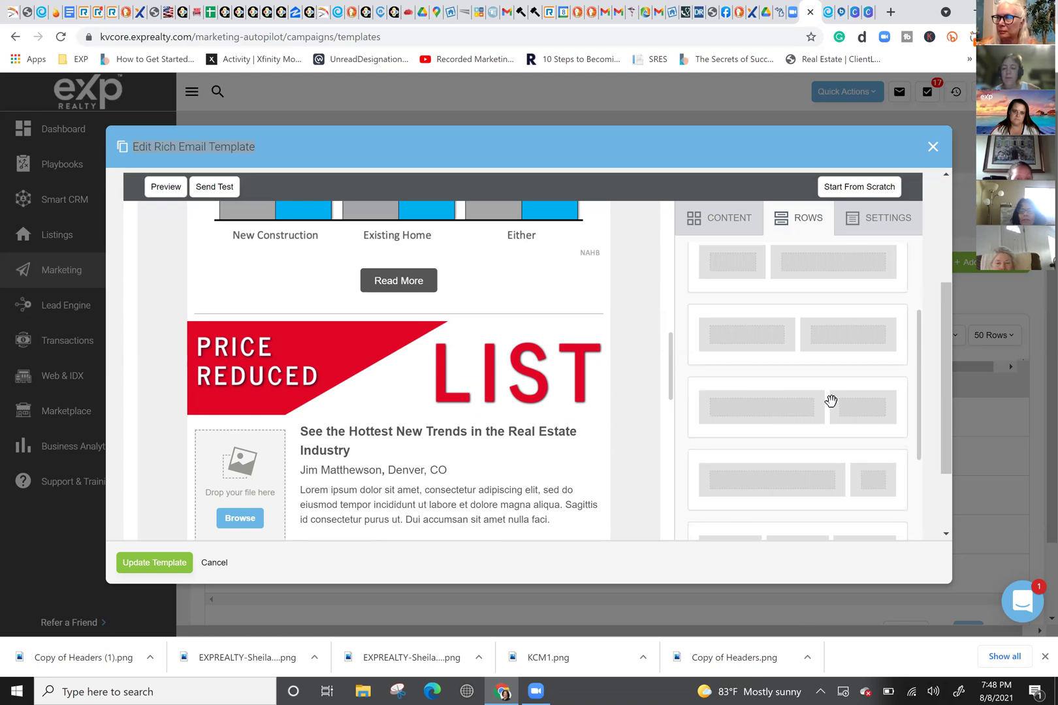
{"action": "scroll", "coordinate": [813, 365], "scroll_direction": "down", "scroll_amount": 3}
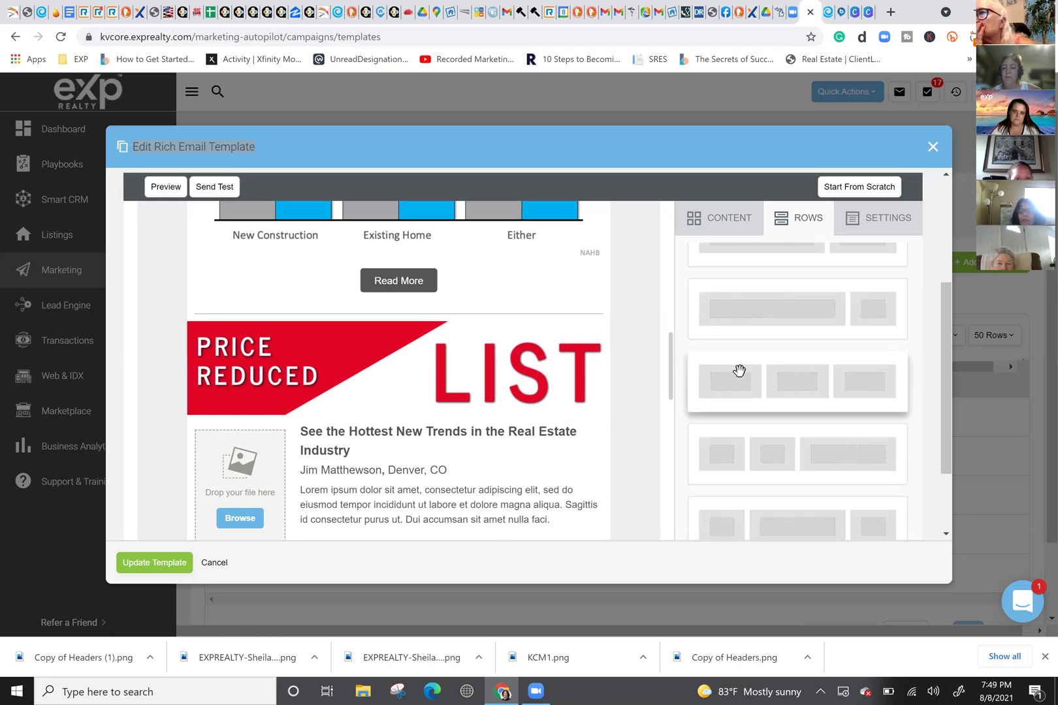
{"action": "left_click_drag", "start_coordinate": [758, 365], "coordinate": [342, 431]}
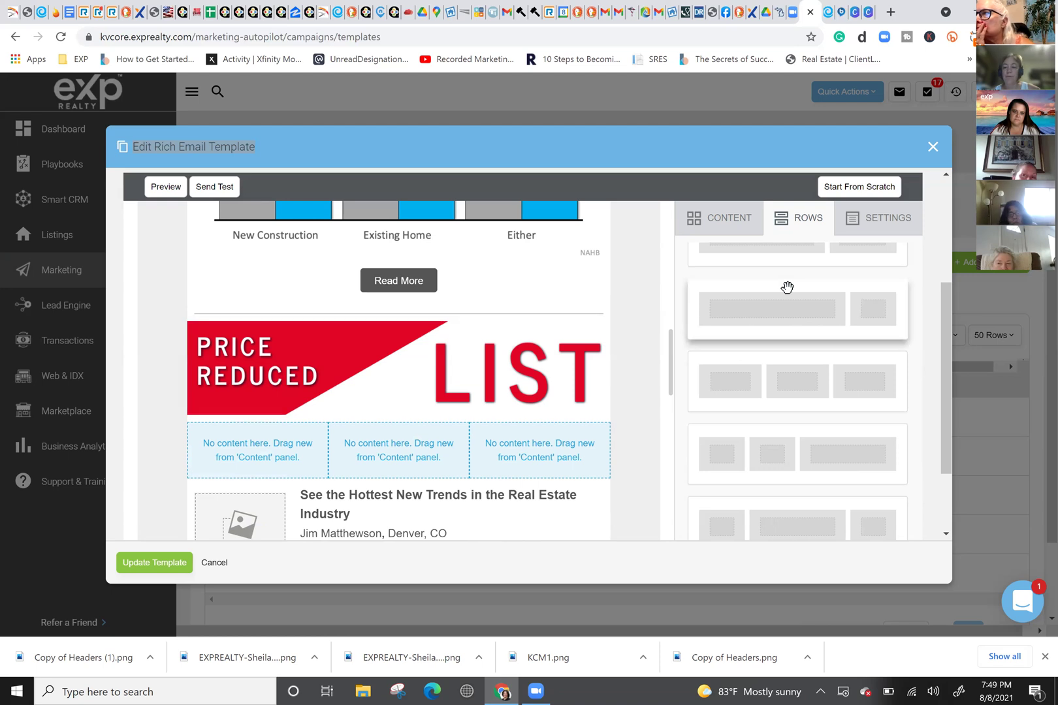
Step: Drop a Button block into each of the row's three columns
{"action": "left_click", "coordinate": [717, 225]}
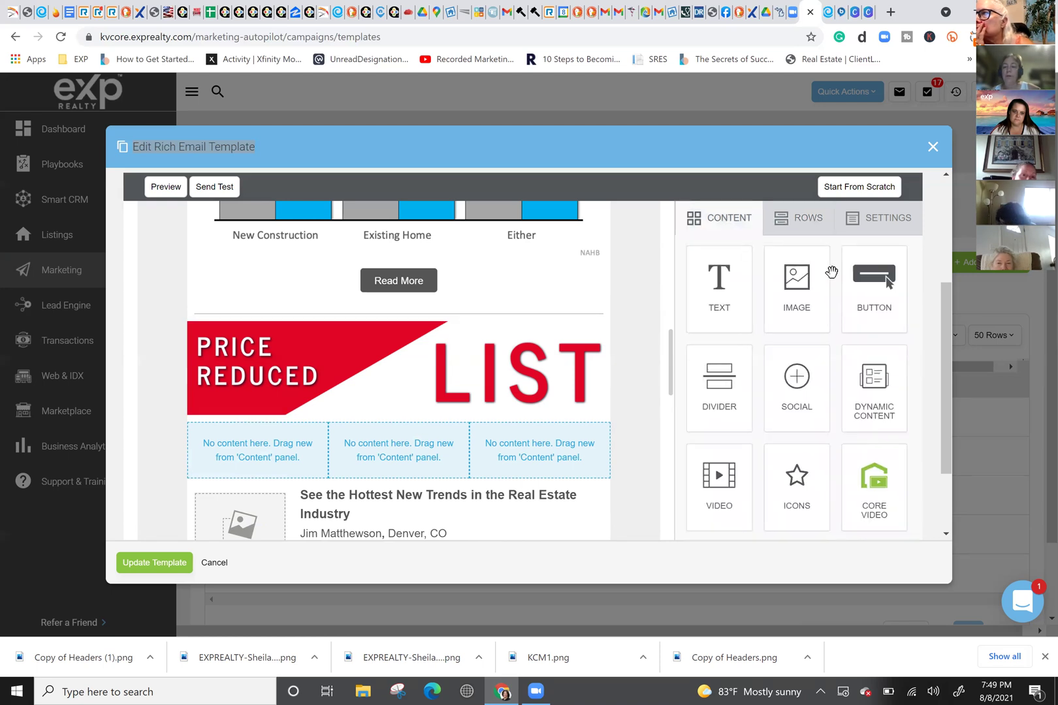
{"action": "left_click_drag", "start_coordinate": [849, 308], "coordinate": [271, 442]}
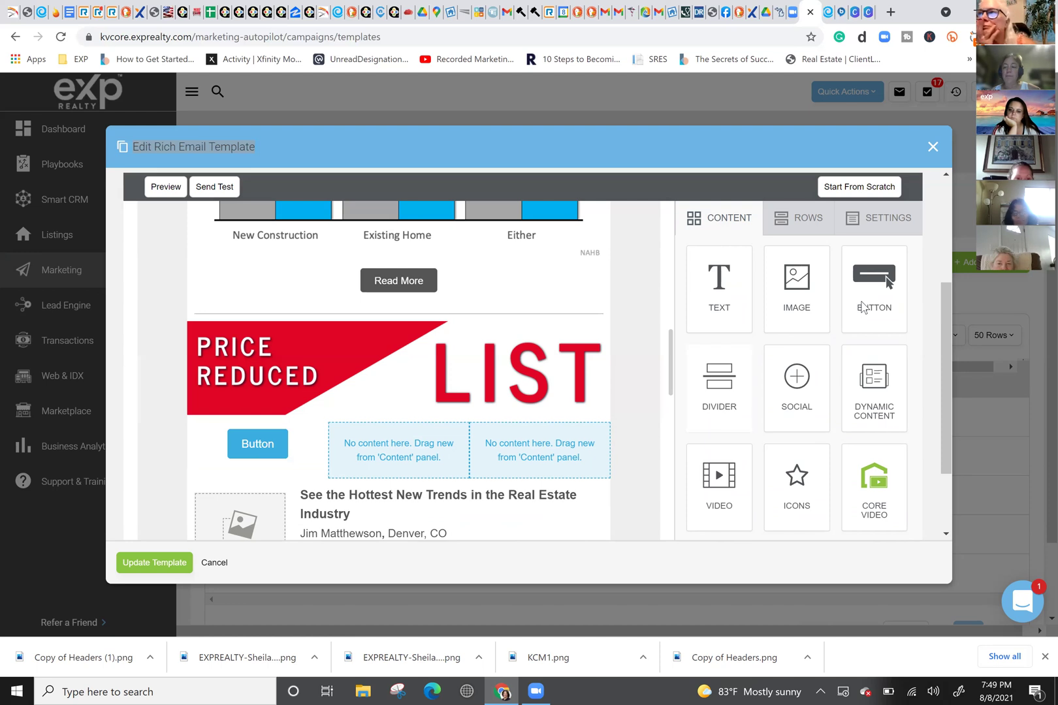
{"action": "left_click_drag", "start_coordinate": [863, 307], "coordinate": [579, 415]}
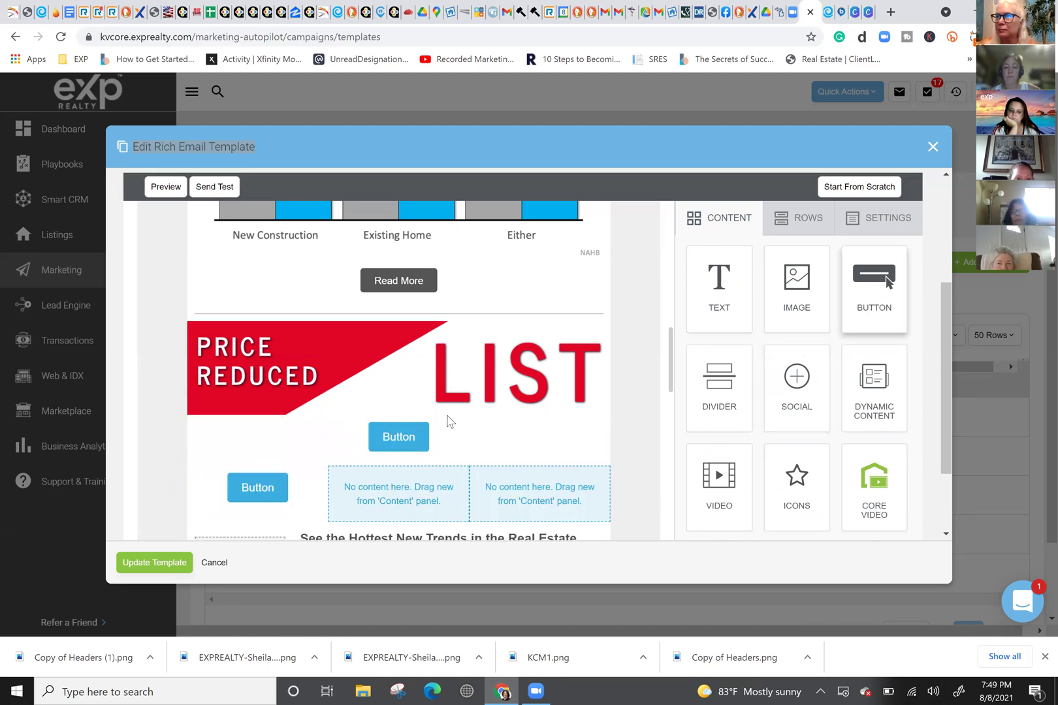
{"action": "left_click_drag", "start_coordinate": [399, 436], "coordinate": [409, 472]}
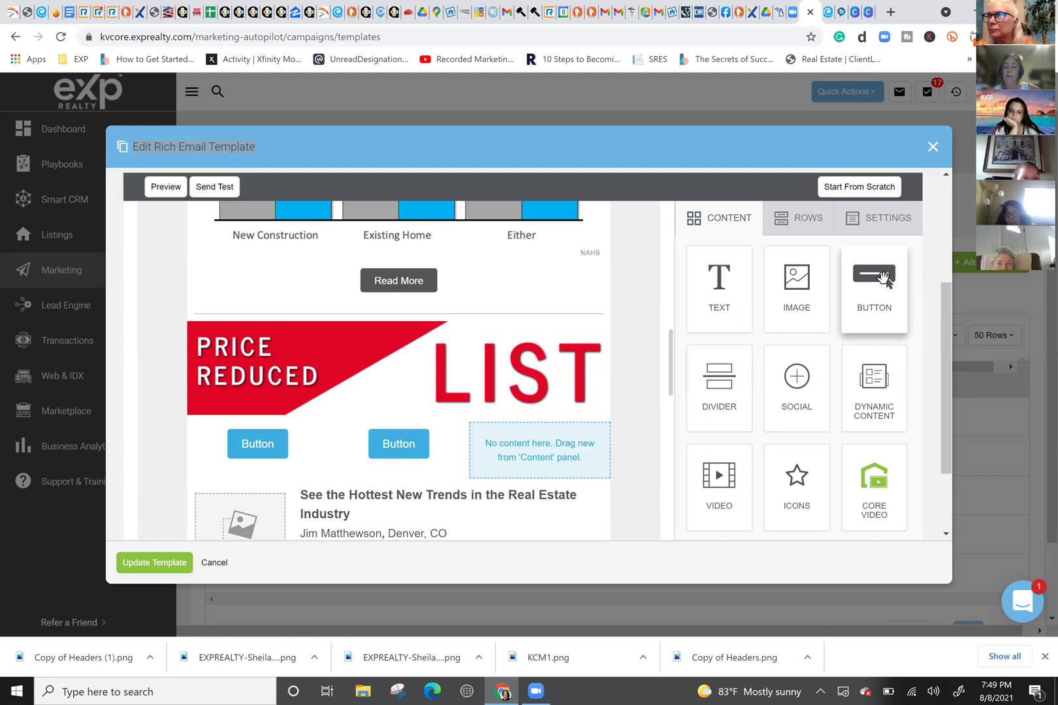
{"action": "left_click_drag", "start_coordinate": [889, 272], "coordinate": [569, 435]}
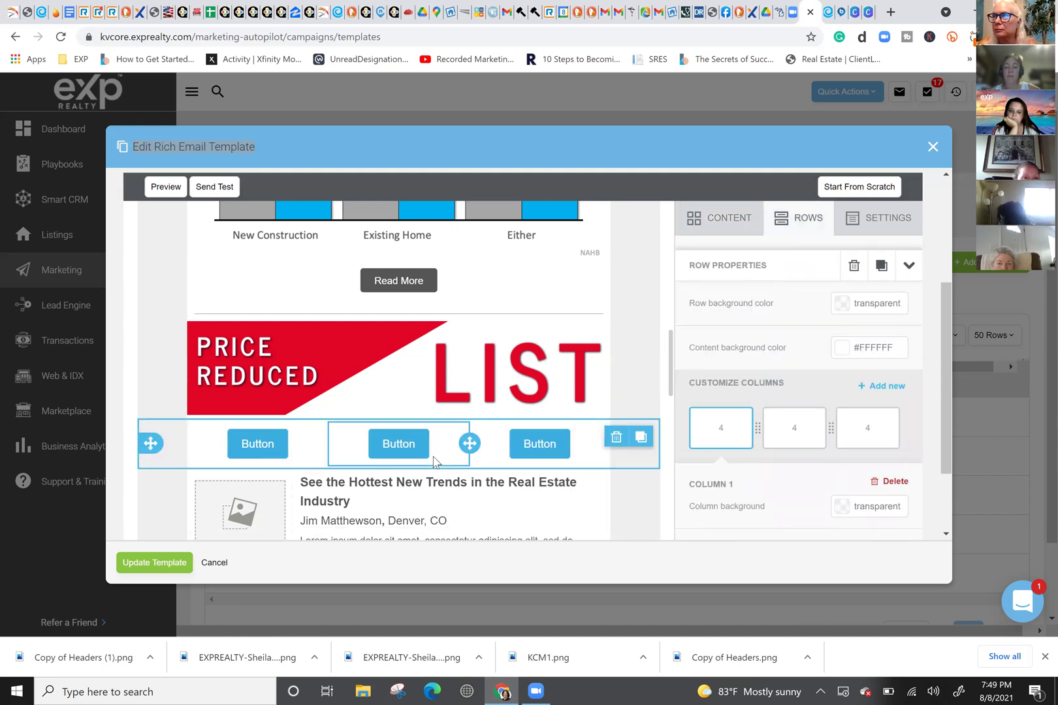
{"action": "left_click", "coordinate": [255, 447]}
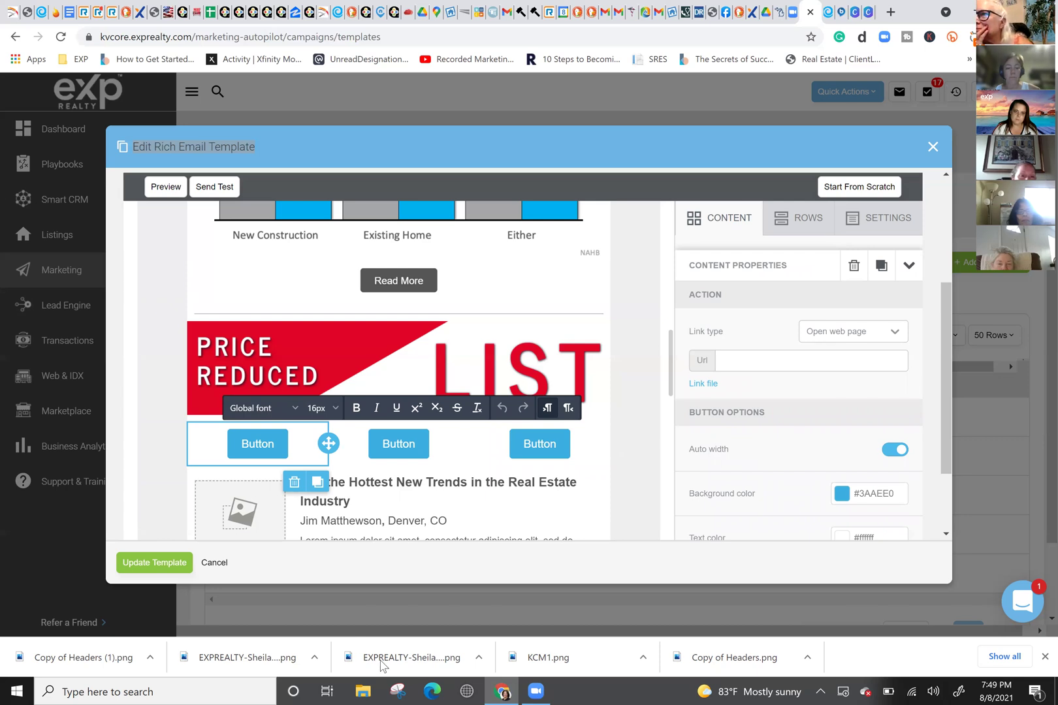
Step: Set the first button's background colour to red #c50808
{"action": "scroll", "coordinate": [839, 421], "scroll_direction": "down", "scroll_amount": 2}
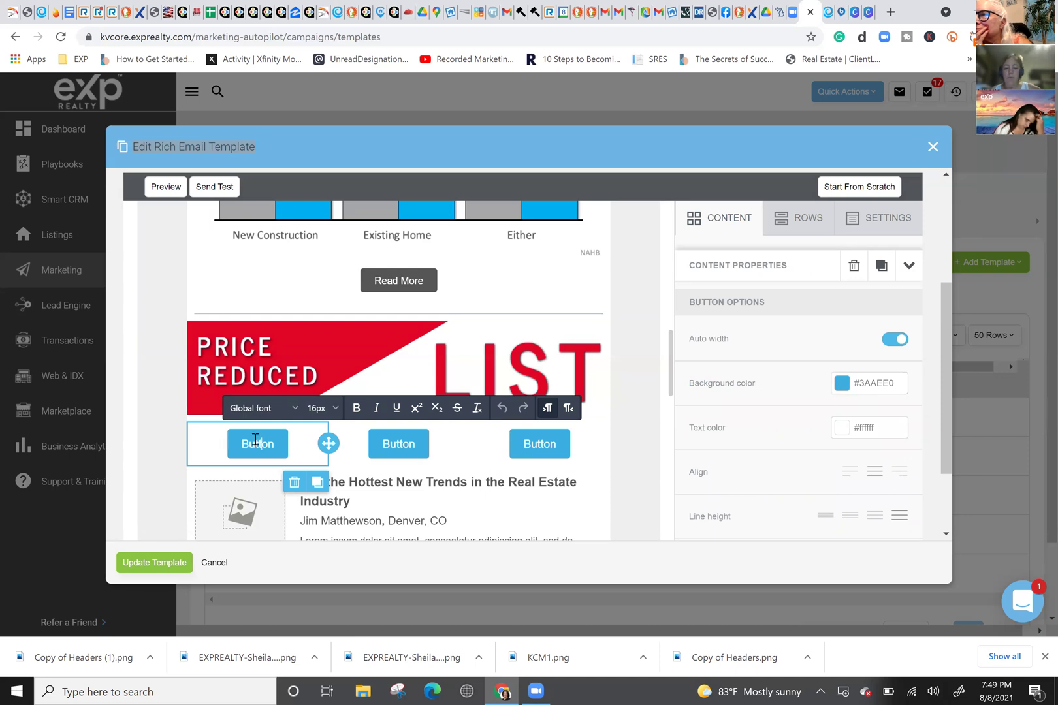
{"action": "left_click", "coordinate": [258, 449]}
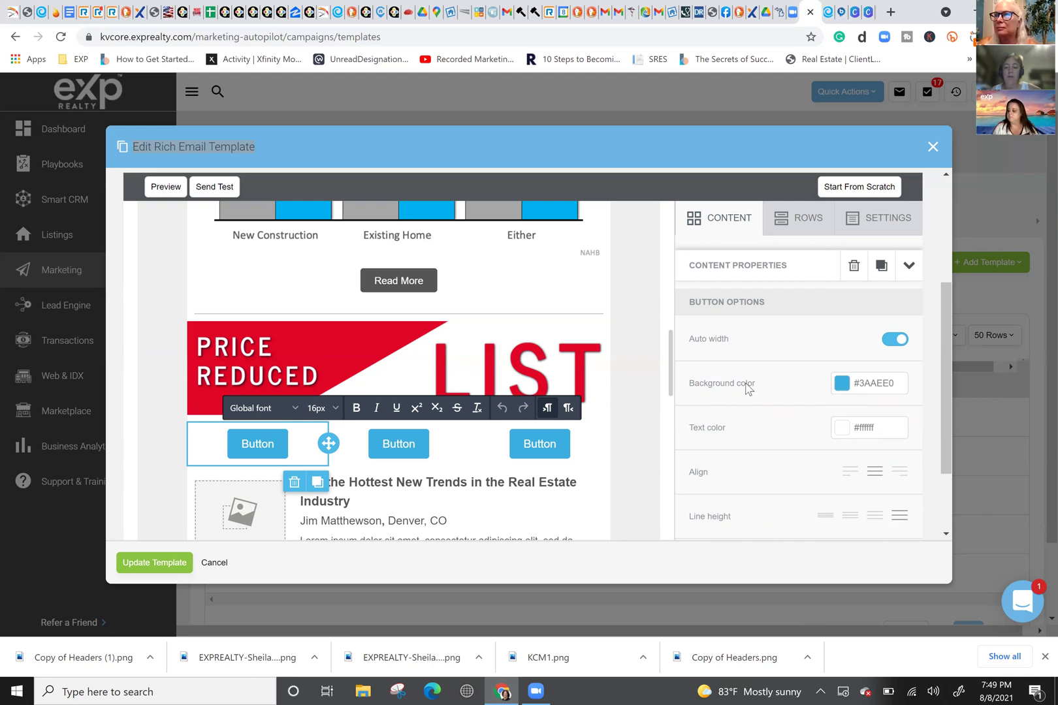
{"action": "left_click", "coordinate": [844, 385]}
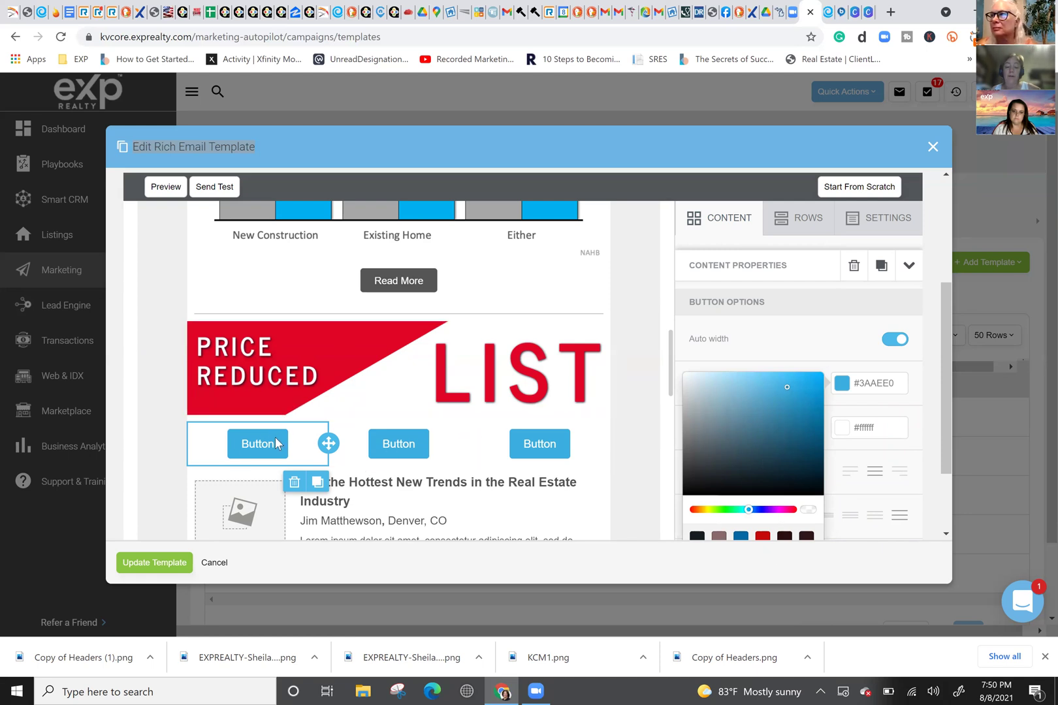
{"action": "left_click_drag", "start_coordinate": [907, 386], "coordinate": [794, 387]}
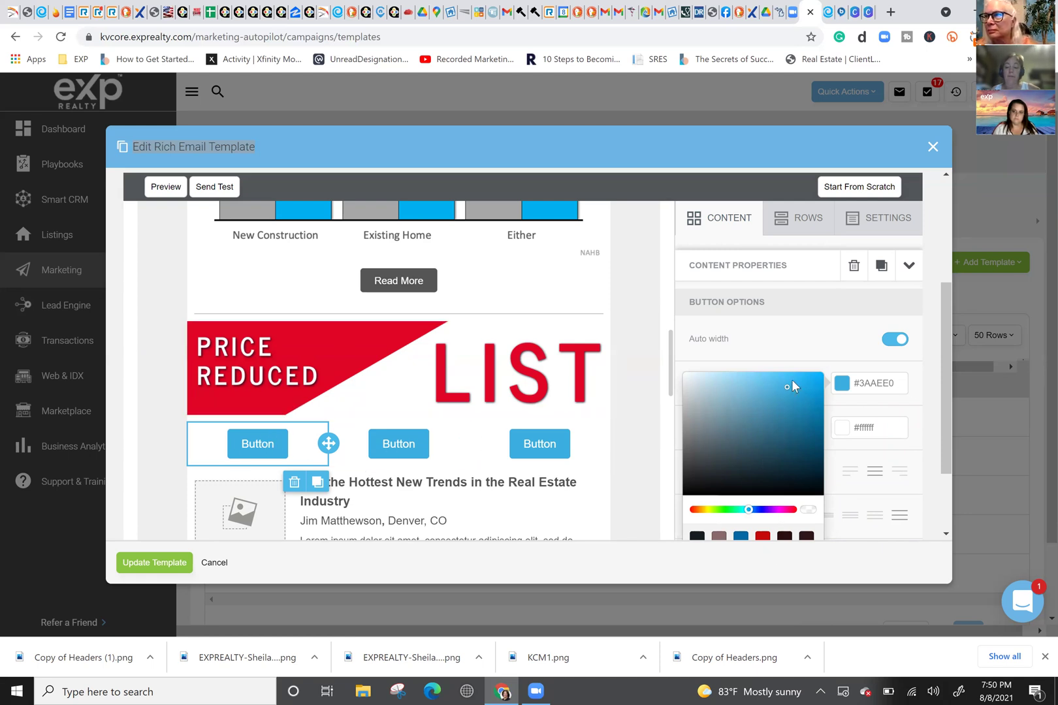
{"action": "left_click", "coordinate": [842, 384]}
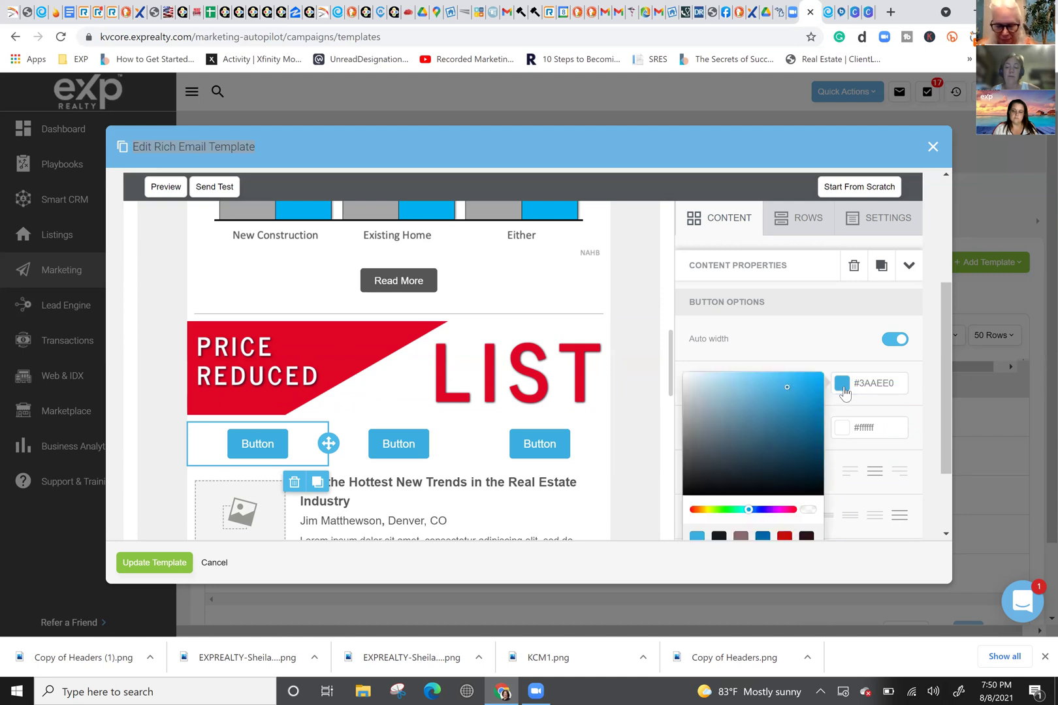
{"action": "scroll", "coordinate": [787, 421], "scroll_direction": "down", "scroll_amount": 2}
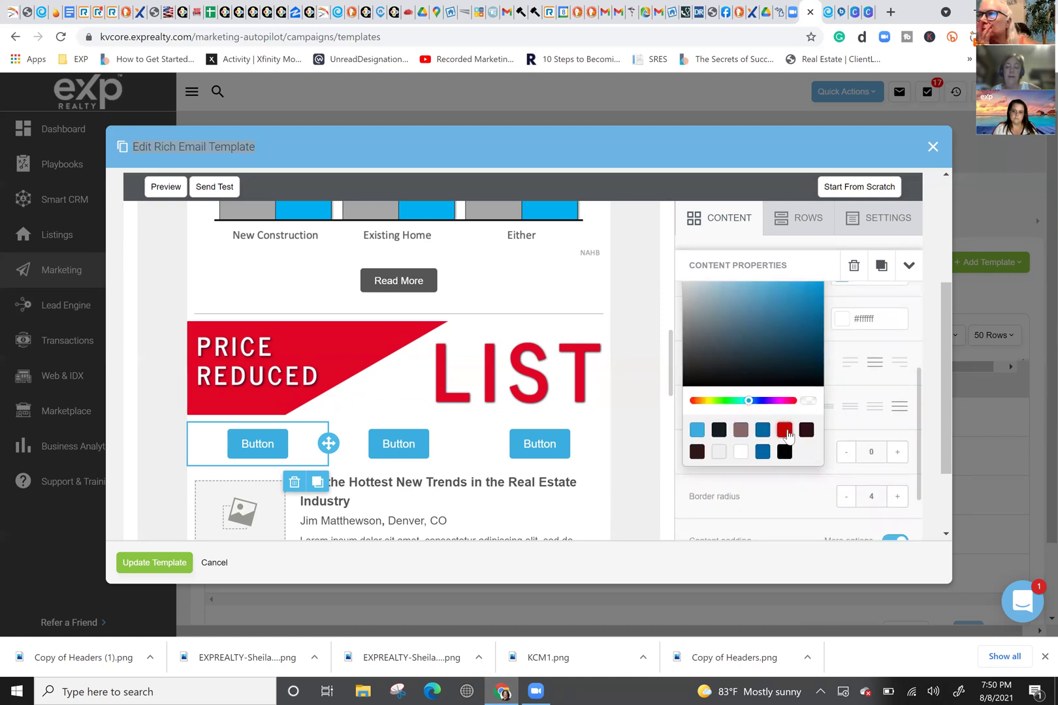
{"action": "left_click", "coordinate": [786, 431]}
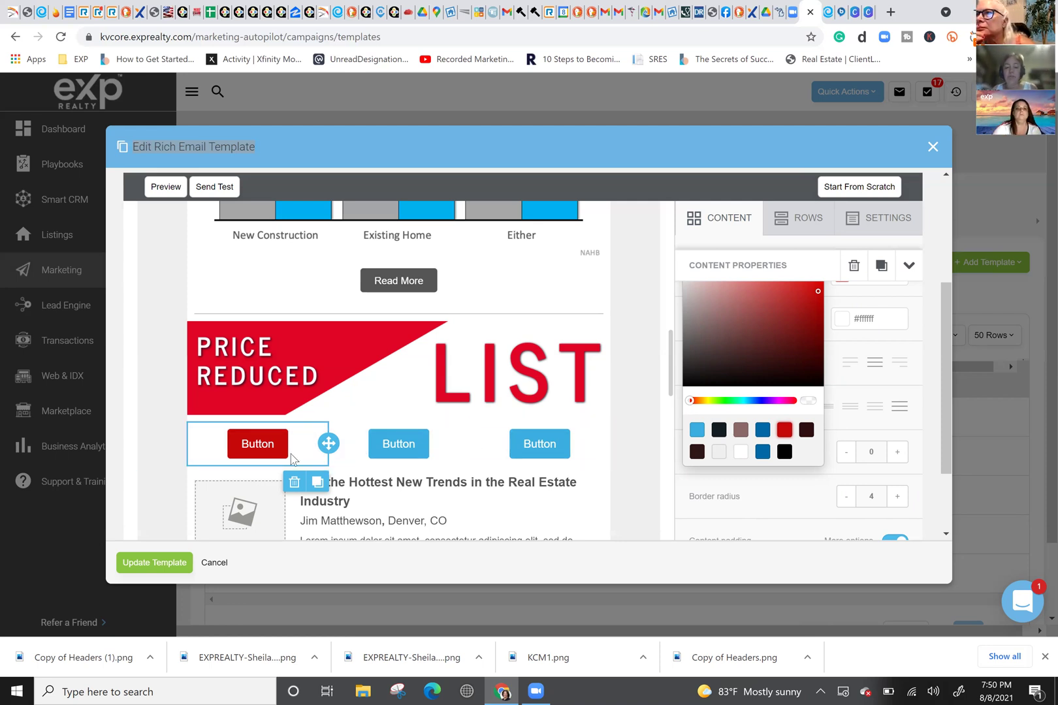
Step: Make the second and third buttons' backgrounds red #c50808 as well
{"action": "left_click", "coordinate": [396, 449]}
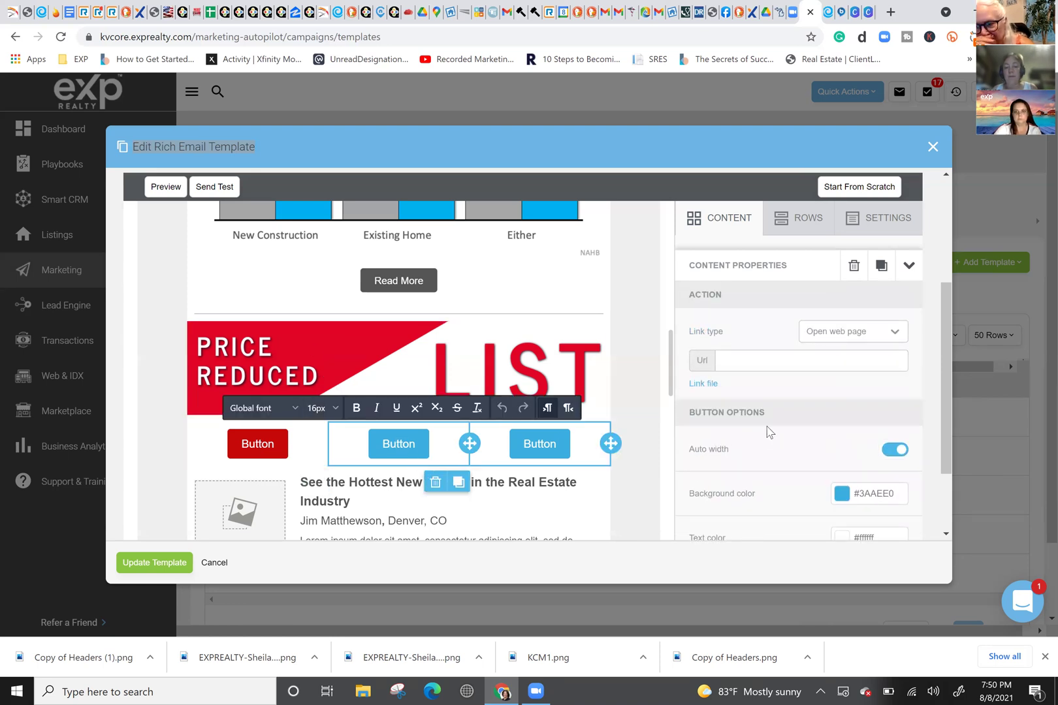
{"action": "left_click", "coordinate": [842, 494]}
{"action": "scroll", "coordinate": [763, 484], "scroll_direction": "down", "scroll_amount": 3}
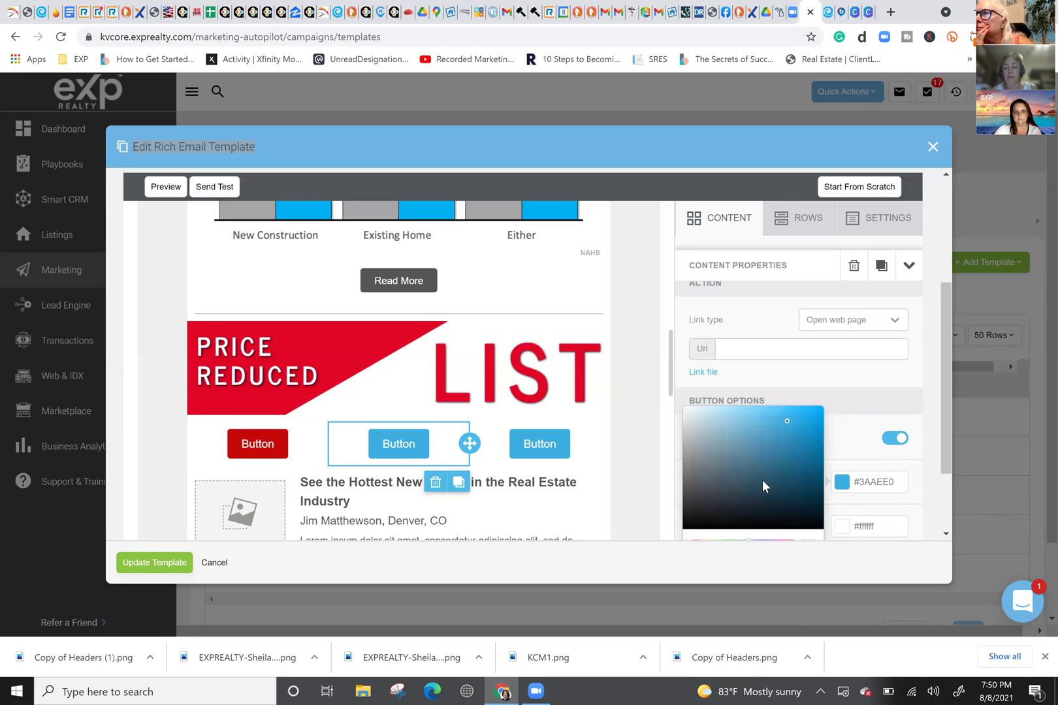
{"action": "left_click", "coordinate": [785, 402]}
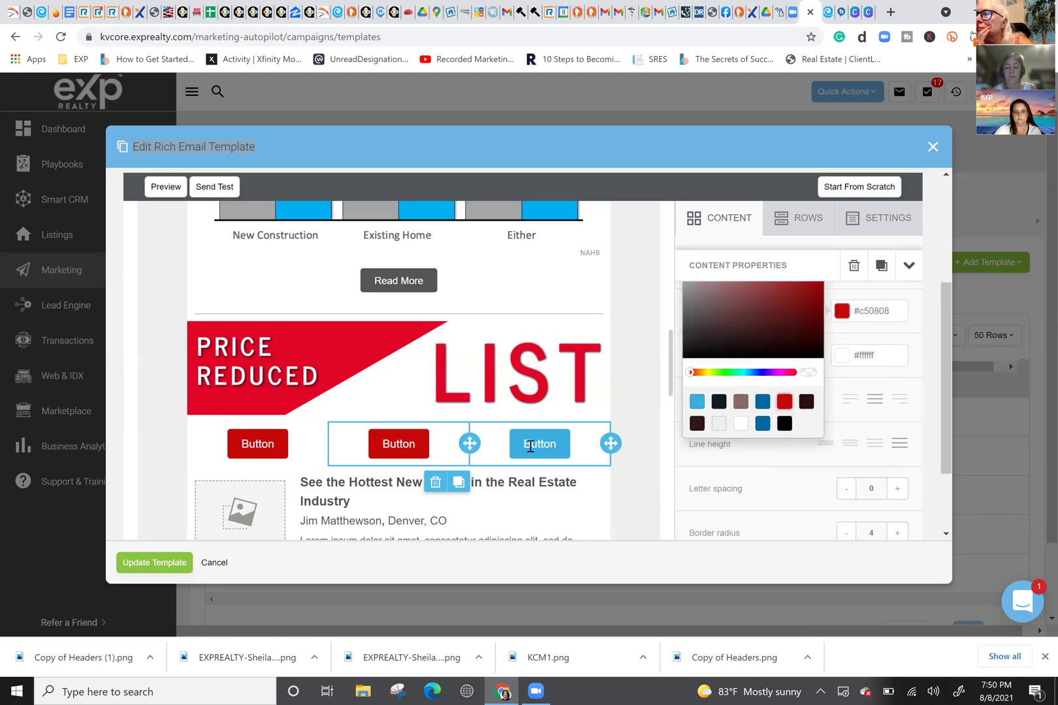
{"action": "left_click", "coordinate": [526, 447]}
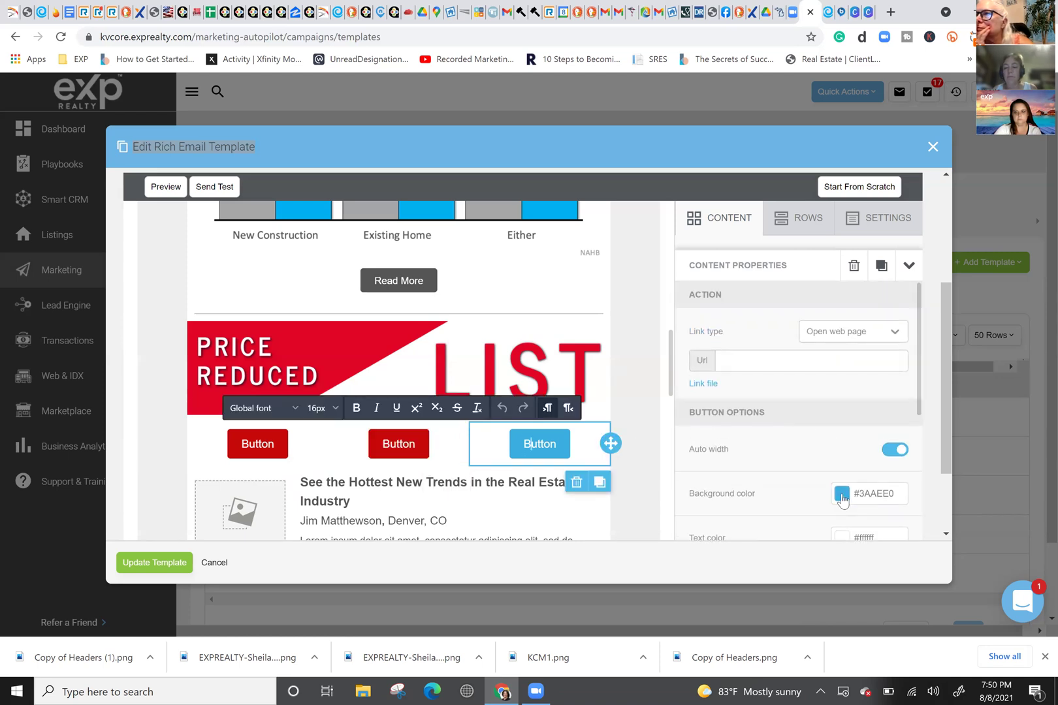
{"action": "left_click", "coordinate": [842, 494]}
{"action": "scroll", "coordinate": [768, 486], "scroll_direction": "down", "scroll_amount": 2}
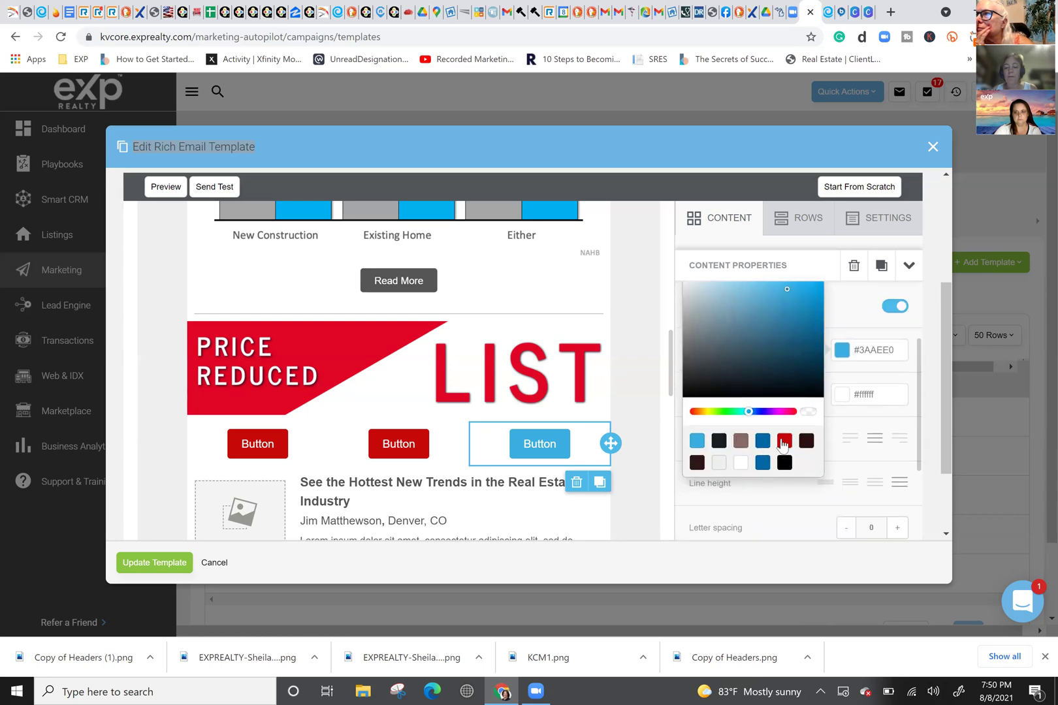
{"action": "left_click", "coordinate": [784, 441]}
{"action": "left_click", "coordinate": [261, 446]}
Step: Label the first two buttons 'MACOMB' and 'OAKLAND', each with 'CLICK HERE' on a second line
{"action": "double_click", "coordinate": [258, 446]}
{"action": "type", "text": "MACOMB"}
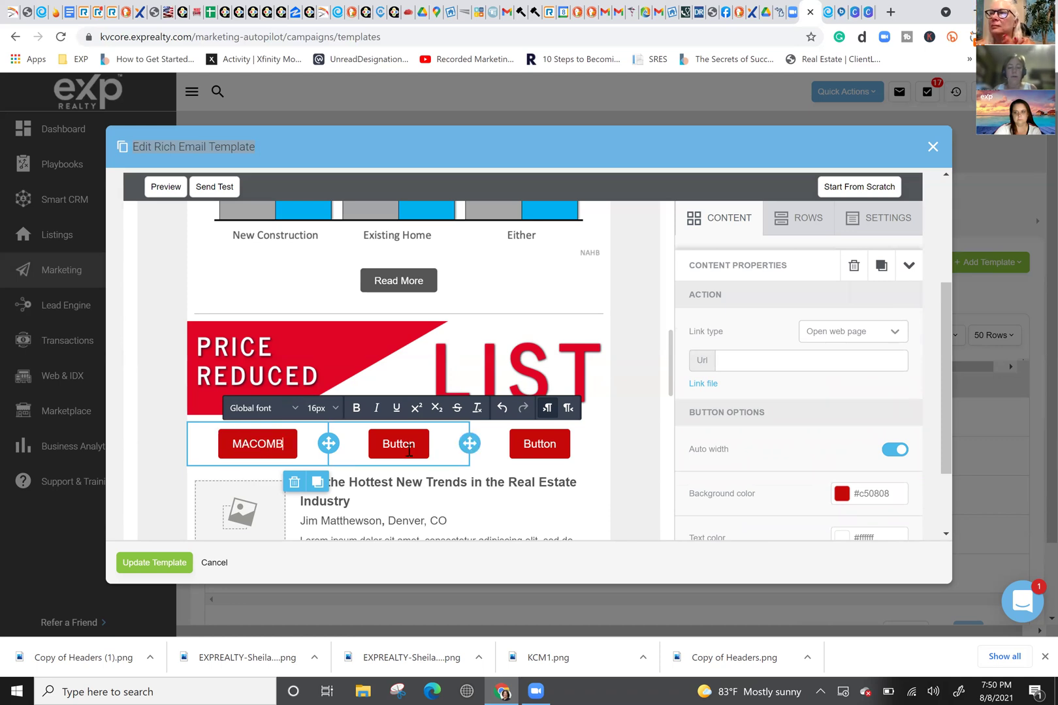
{"action": "key", "text": "Return"}
{"action": "type", "text": "CLICK HERE"}
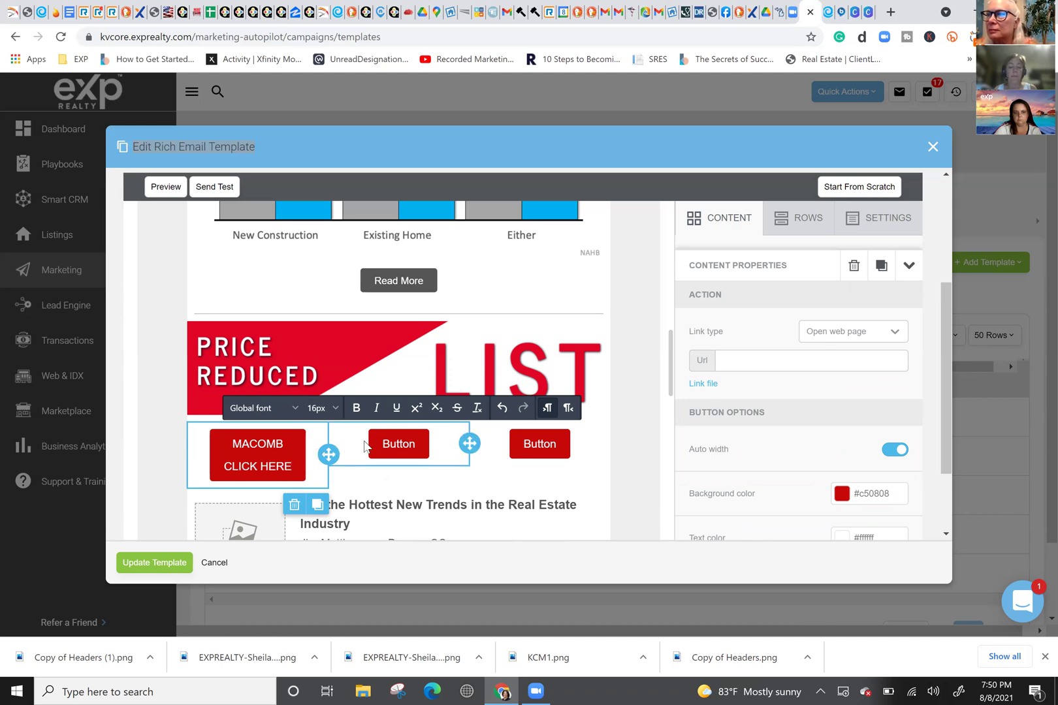
{"action": "double_click", "coordinate": [406, 446]}
{"action": "type", "text": "OAKLAND"}
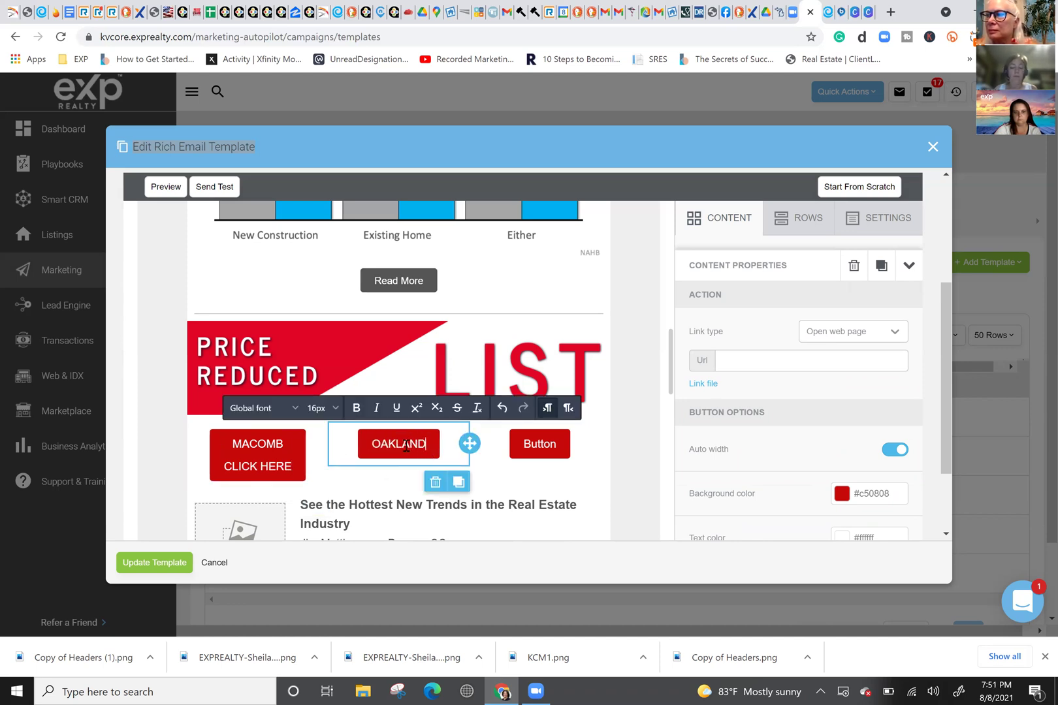
{"action": "key", "text": "Return"}
{"action": "type", "text": "CLICK HERE"}
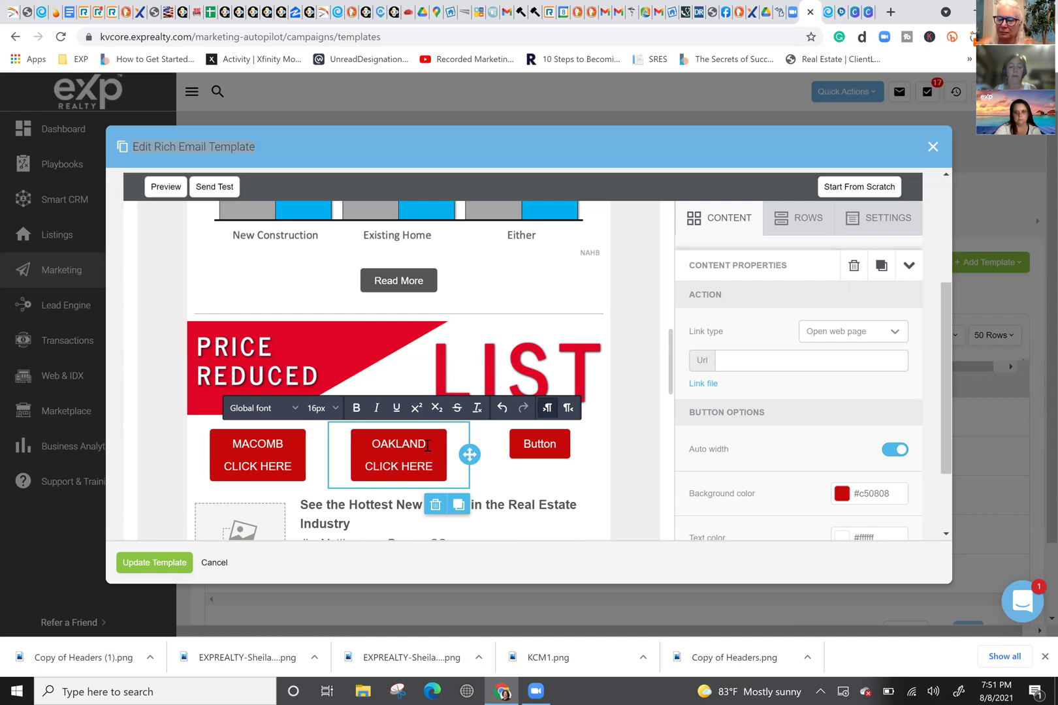
Step: Label the third button 'ST. CLAIR' with 'CLICK HERE' on a second line
{"action": "double_click", "coordinate": [553, 446]}
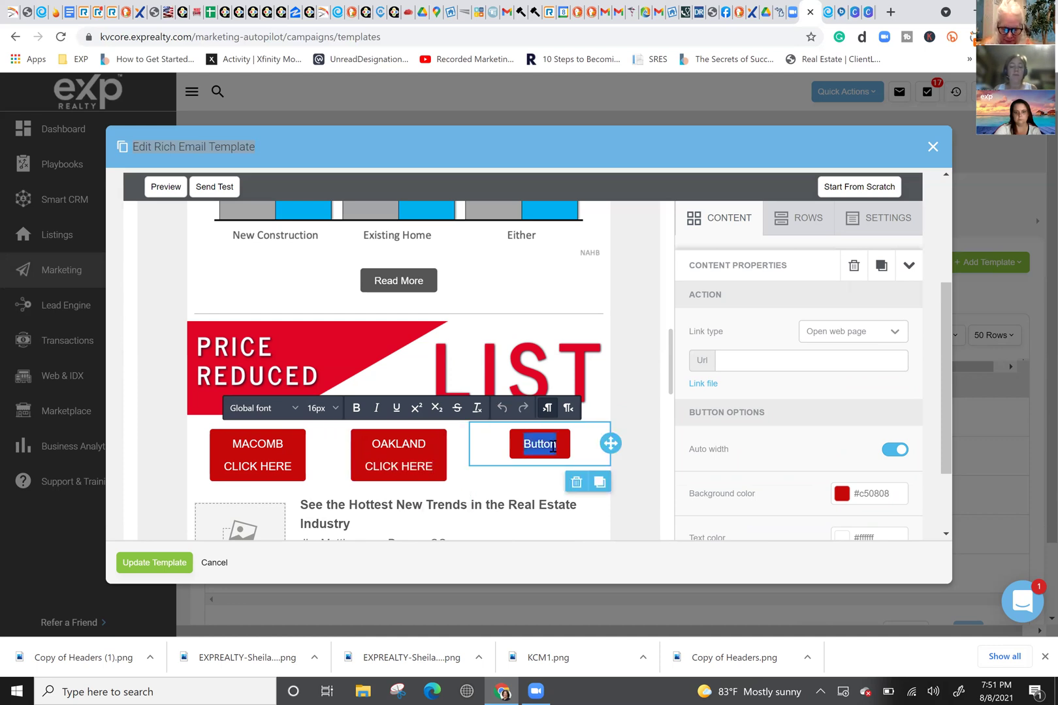
{"action": "type", "text": "ST"}
{"action": "key", "text": "BackSpace"}
{"action": "type", "text": "T"}
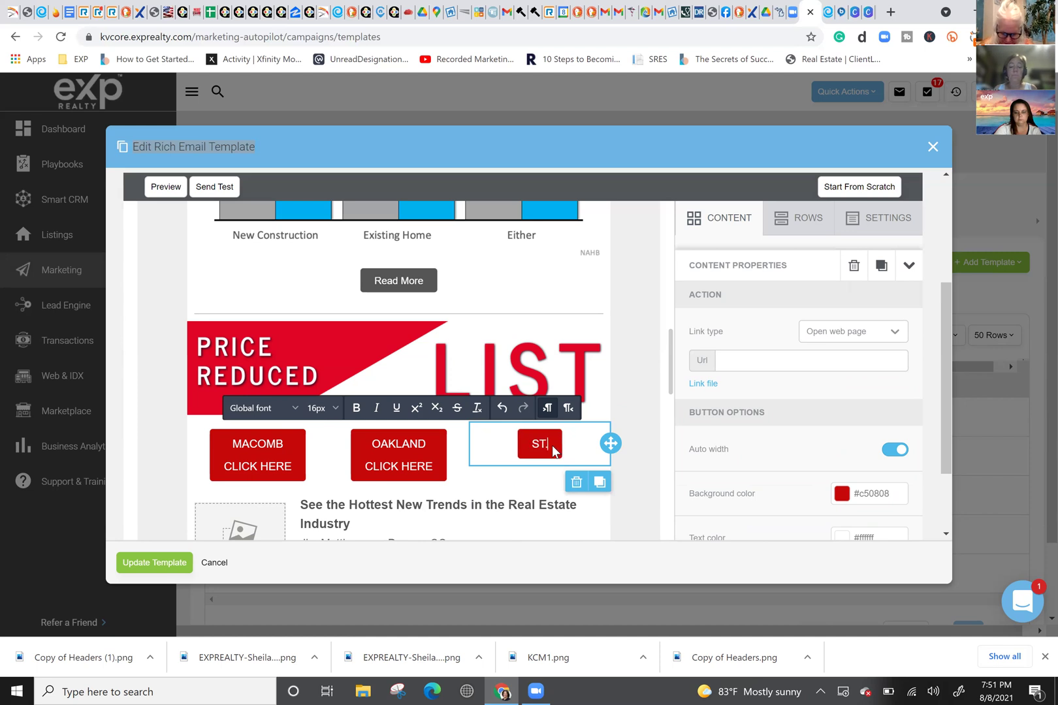
{"action": "type", "text": ". CLAIR"}
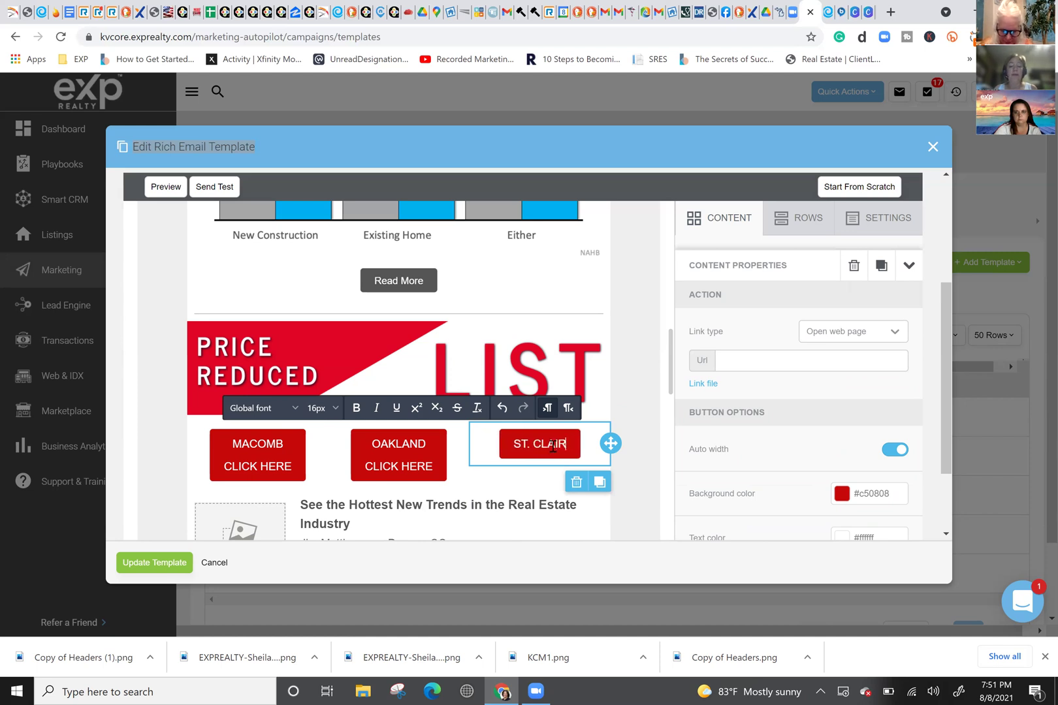
{"action": "key", "text": "Return"}
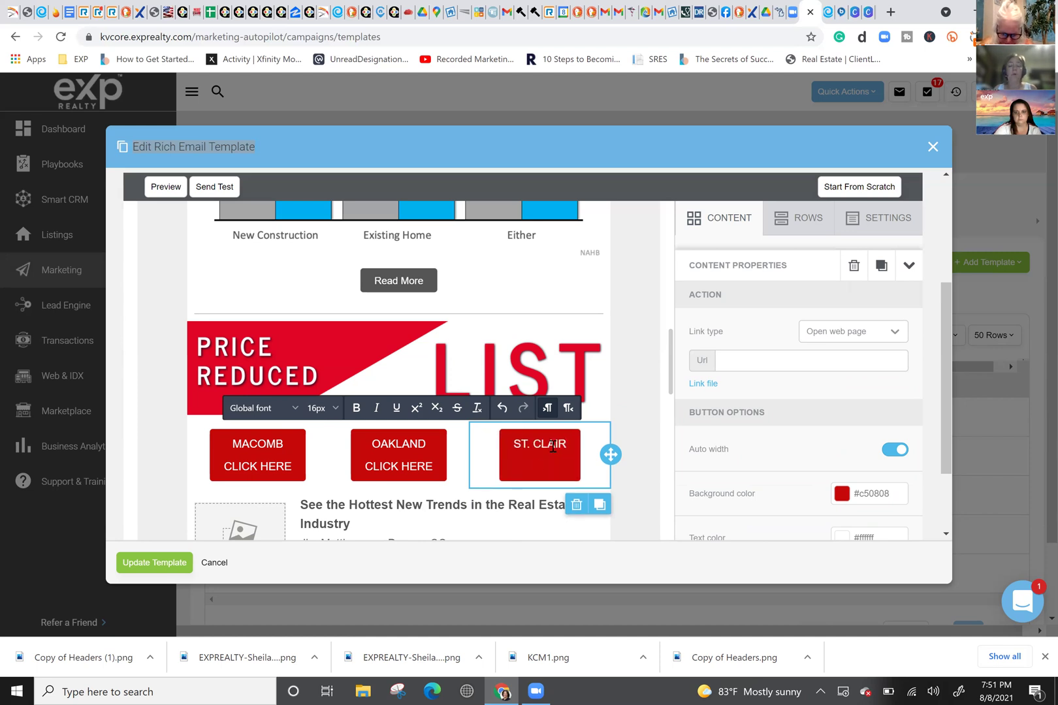
{"action": "type", "text": "CLICK HERE"}
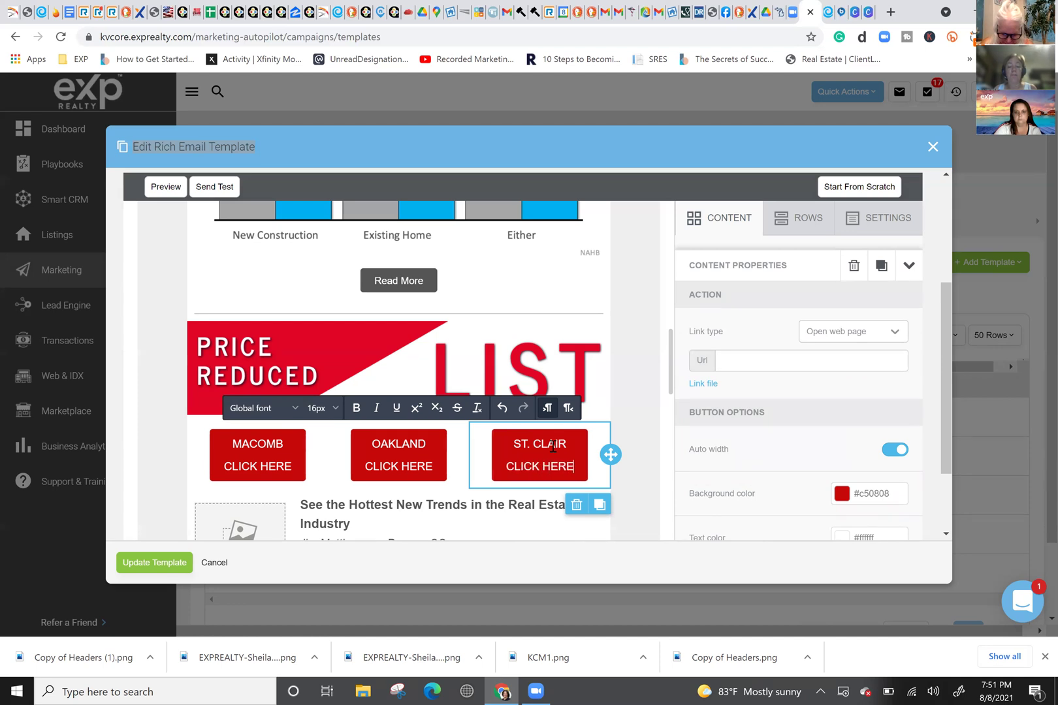
{"action": "left_click", "coordinate": [526, 466]}
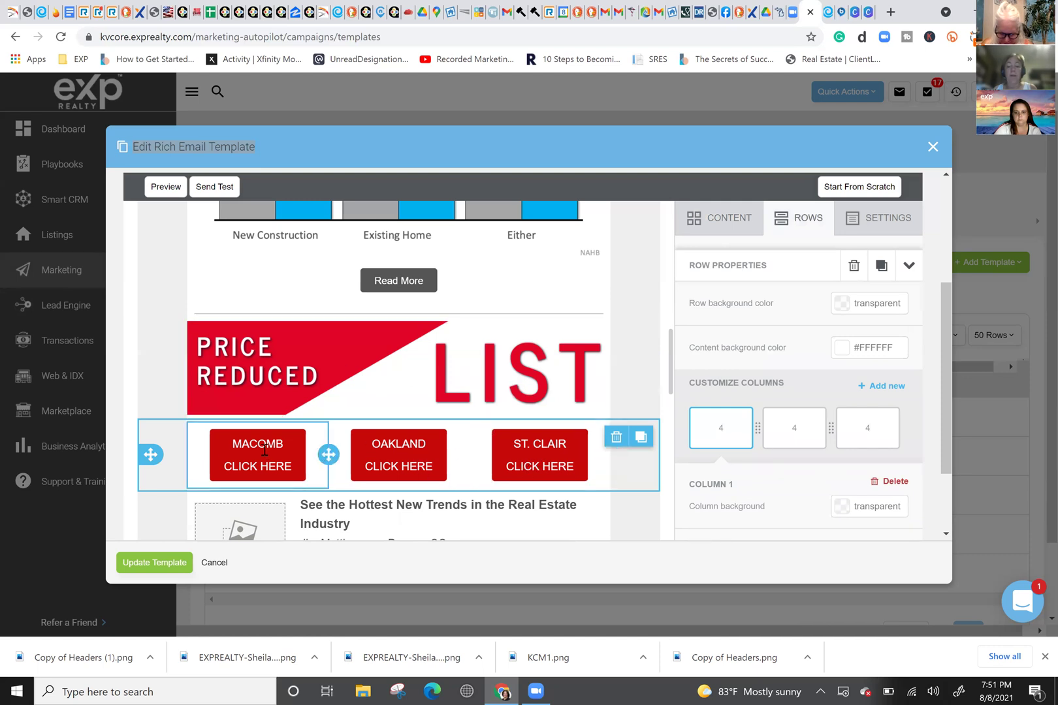
Step: Check the MACOMB button's link settings and save the updated newsletter template
{"action": "left_click", "coordinate": [240, 450]}
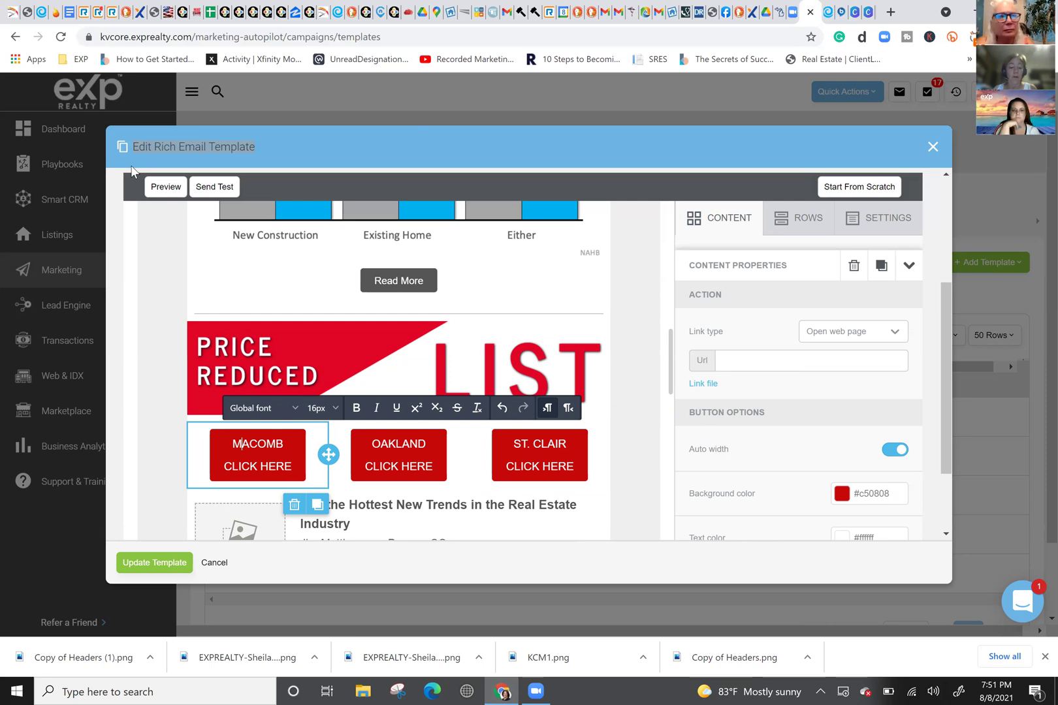
{"action": "left_click", "coordinate": [142, 563]}
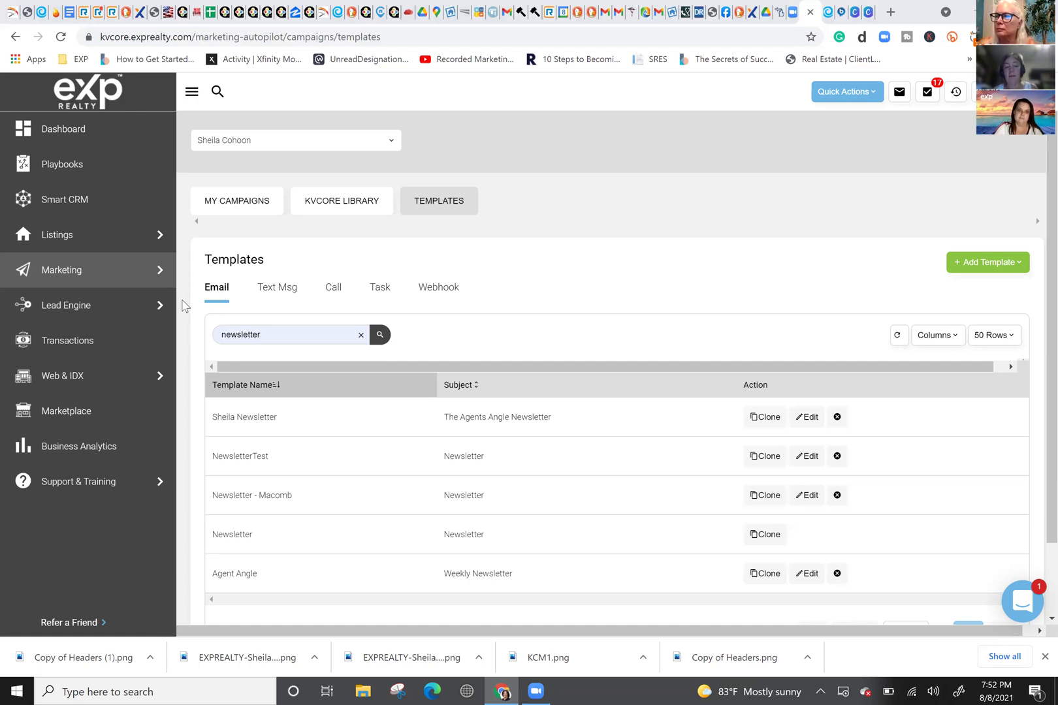
{"action": "mouse_move", "coordinate": [72, 271]}
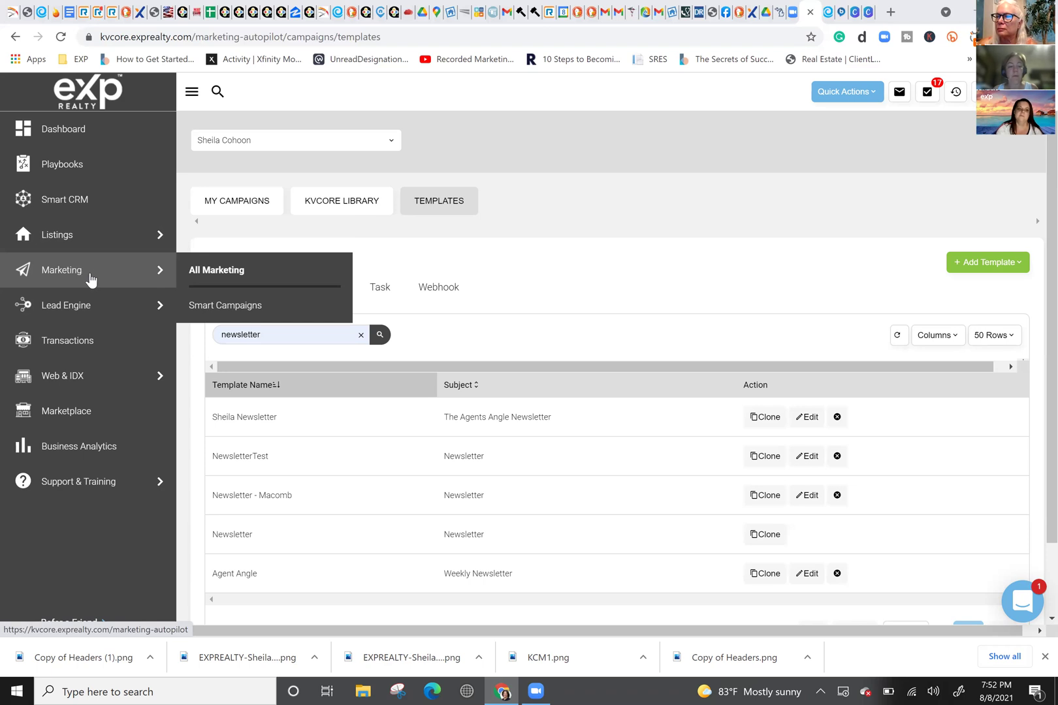
Step: Open Lead Engine's Build Squeeze Page and enter 'MACOMB' as the location
{"action": "mouse_move", "coordinate": [69, 234]}
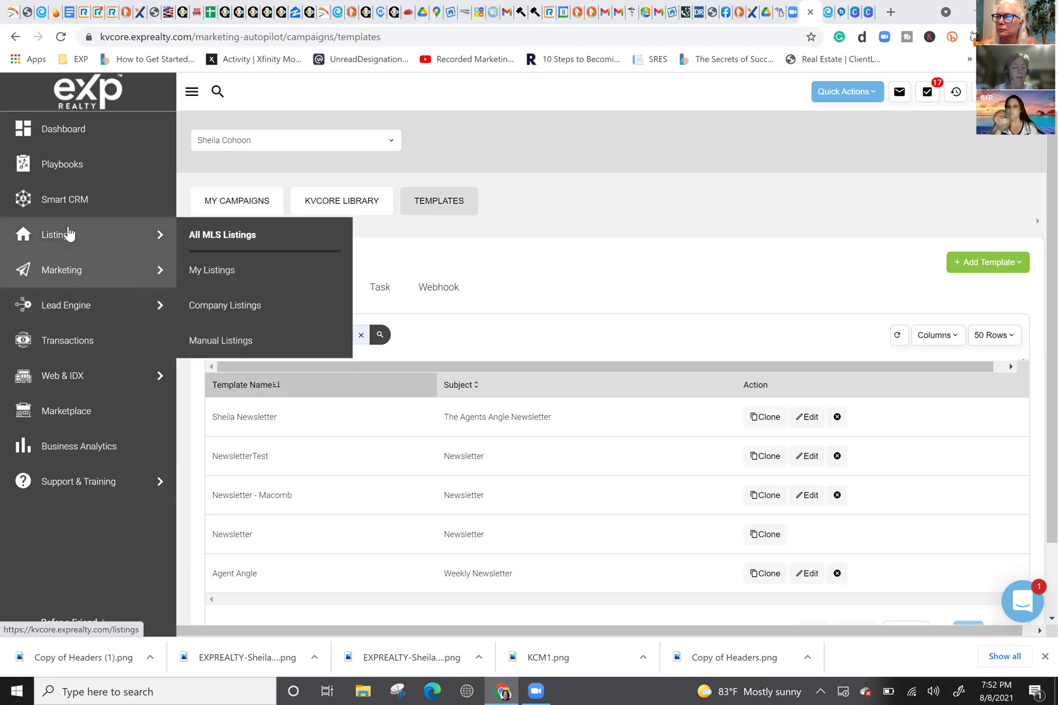
{"action": "mouse_move", "coordinate": [70, 313]}
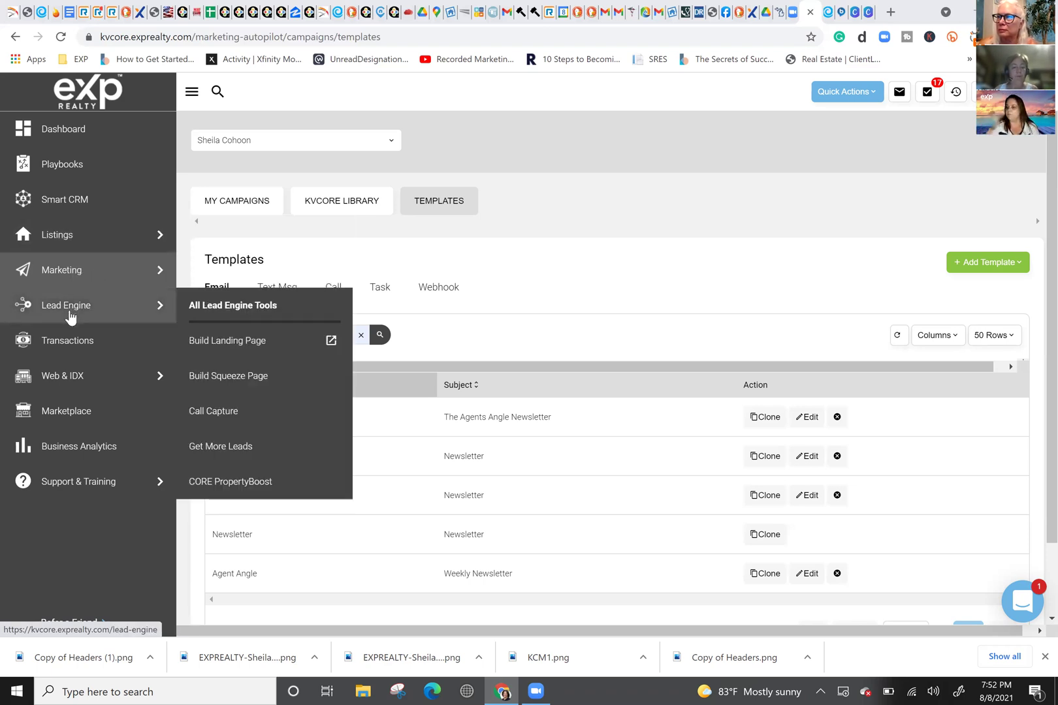
{"action": "left_click", "coordinate": [243, 385]}
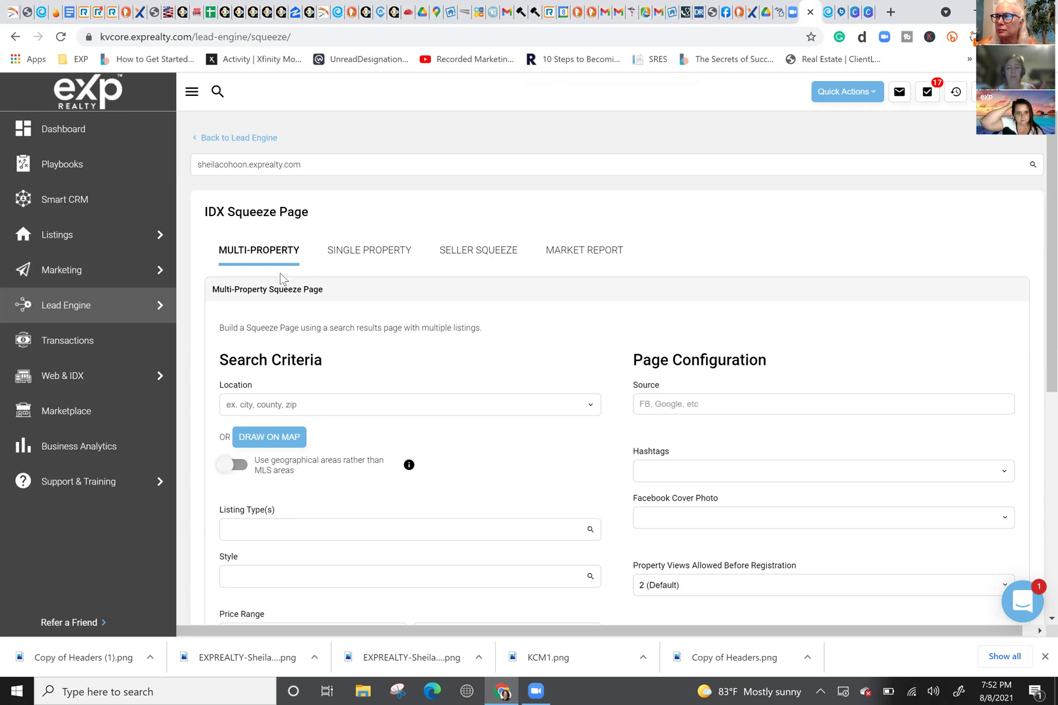
{"action": "left_click", "coordinate": [414, 406]}
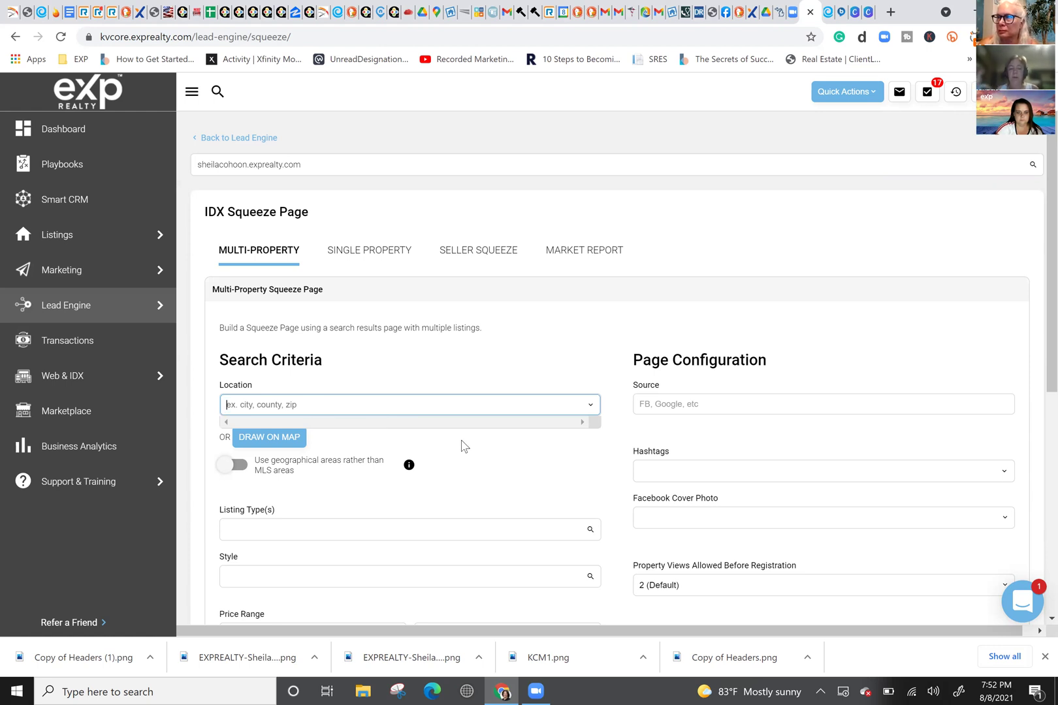
{"action": "type", "text": "MACOMB"}
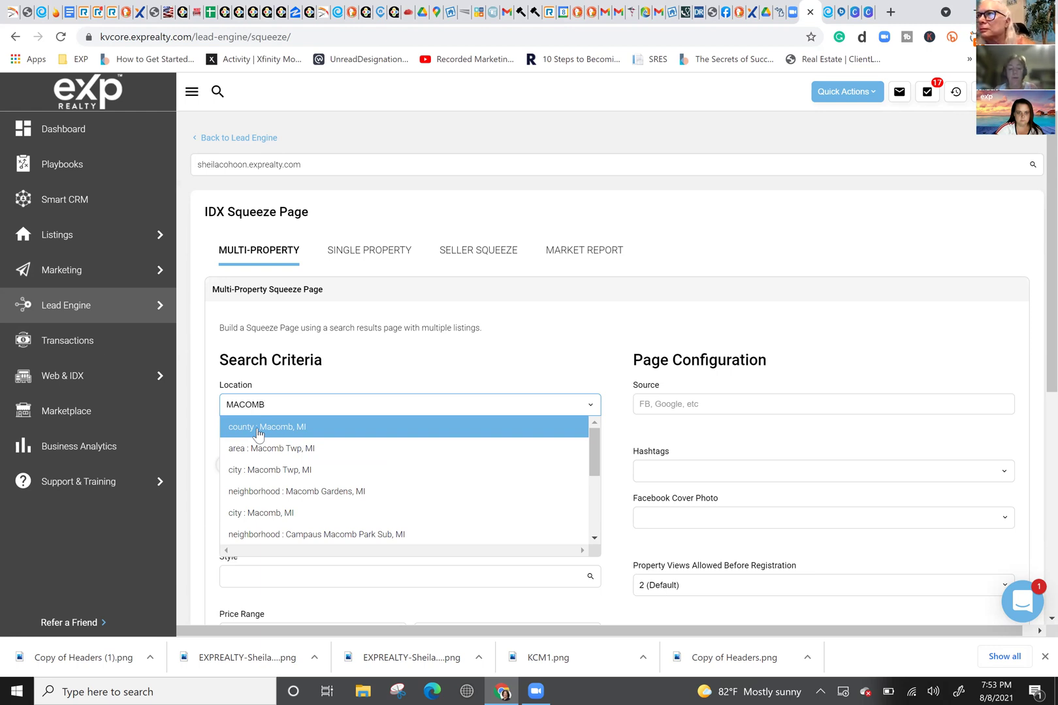
Step: Choose Macomb County, MI as the location, with Single Family and Condos listing types
{"action": "left_click", "coordinate": [258, 433]}
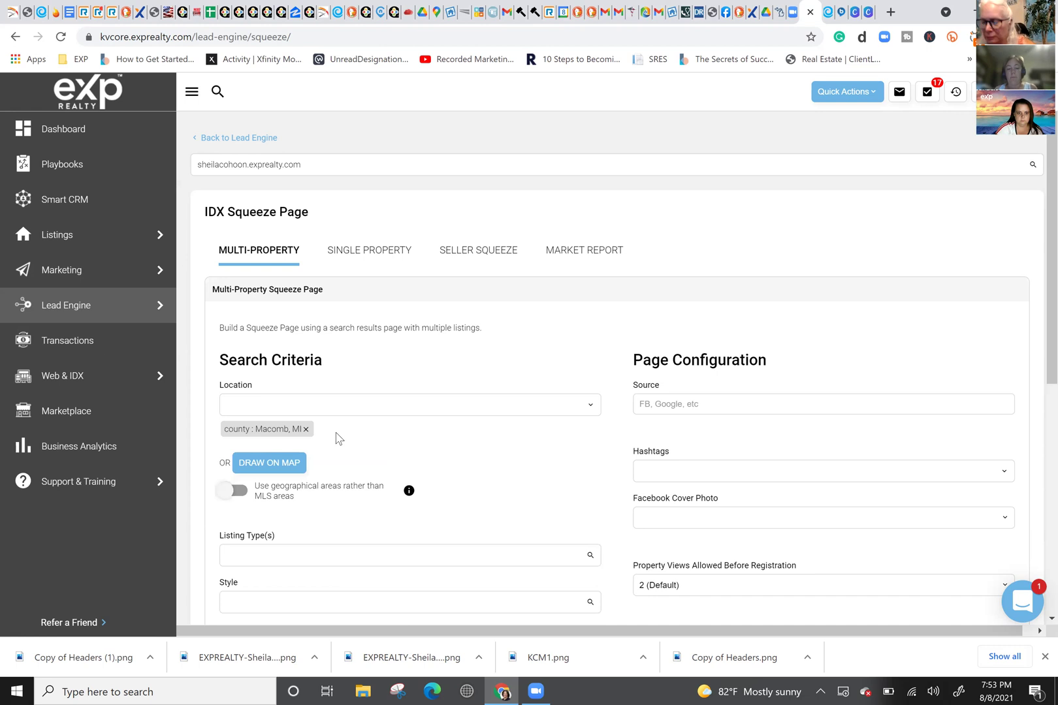
{"action": "scroll", "coordinate": [339, 439], "scroll_direction": "down", "scroll_amount": 1}
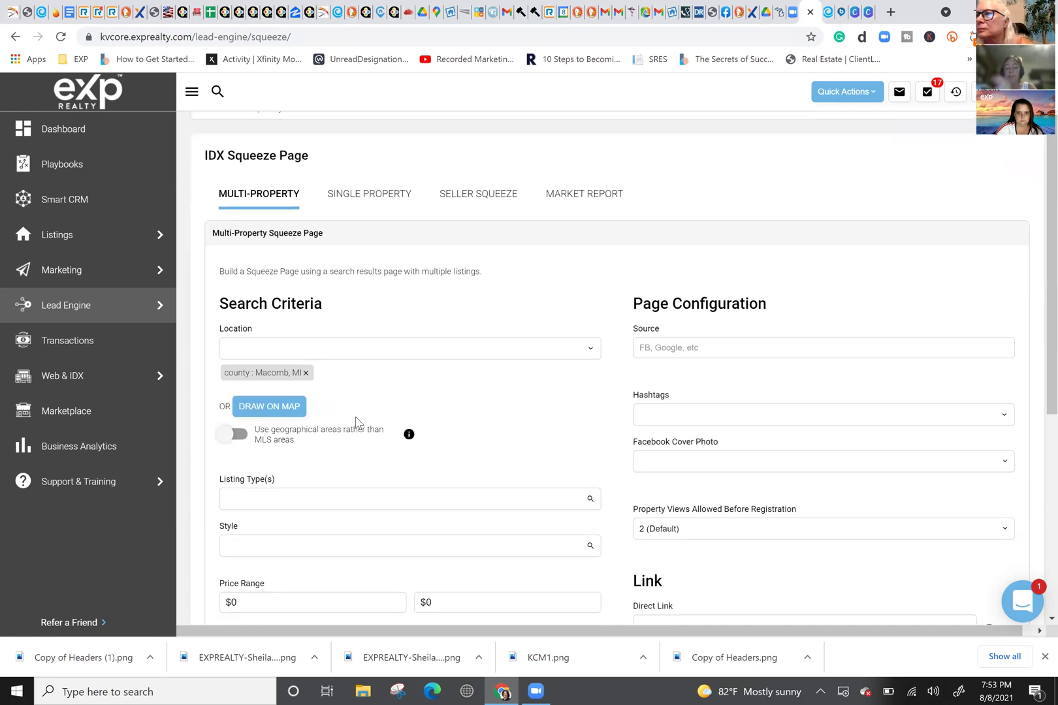
{"action": "scroll", "coordinate": [302, 440], "scroll_direction": "down", "scroll_amount": 1}
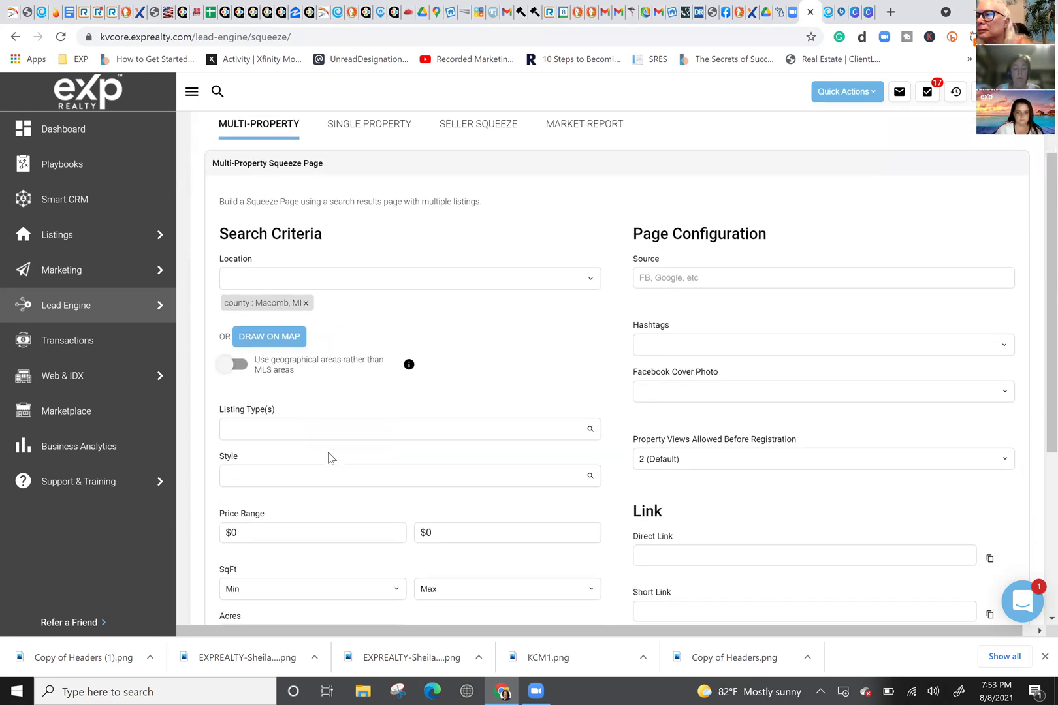
{"action": "left_click", "coordinate": [329, 431]}
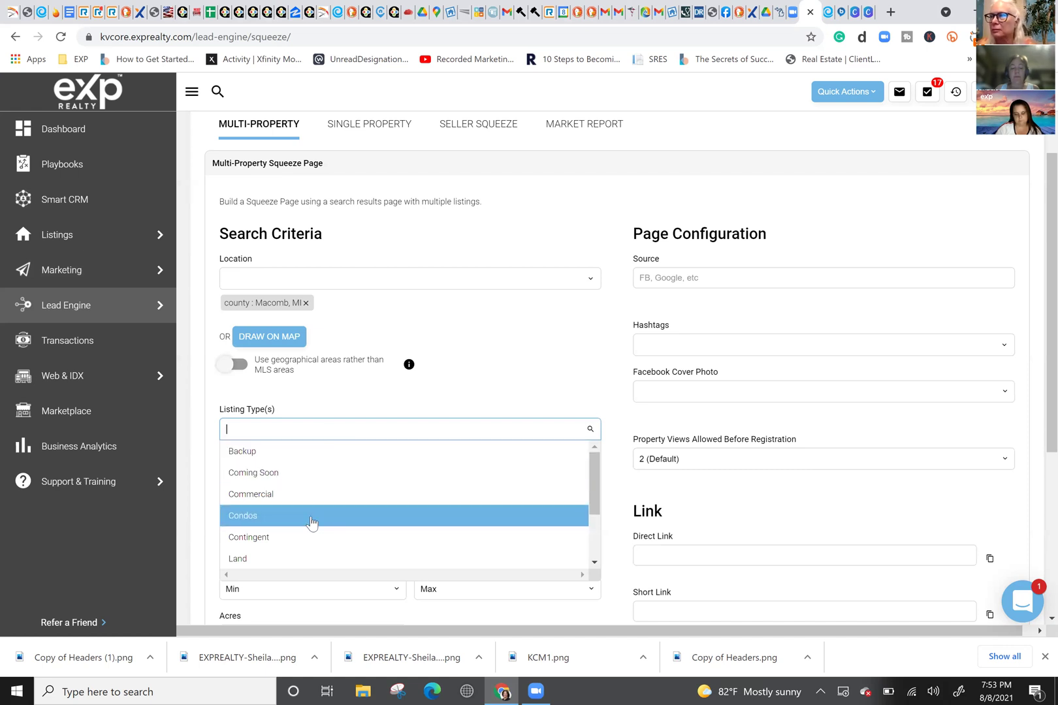
{"action": "scroll", "coordinate": [310, 522], "scroll_direction": "down", "scroll_amount": 2}
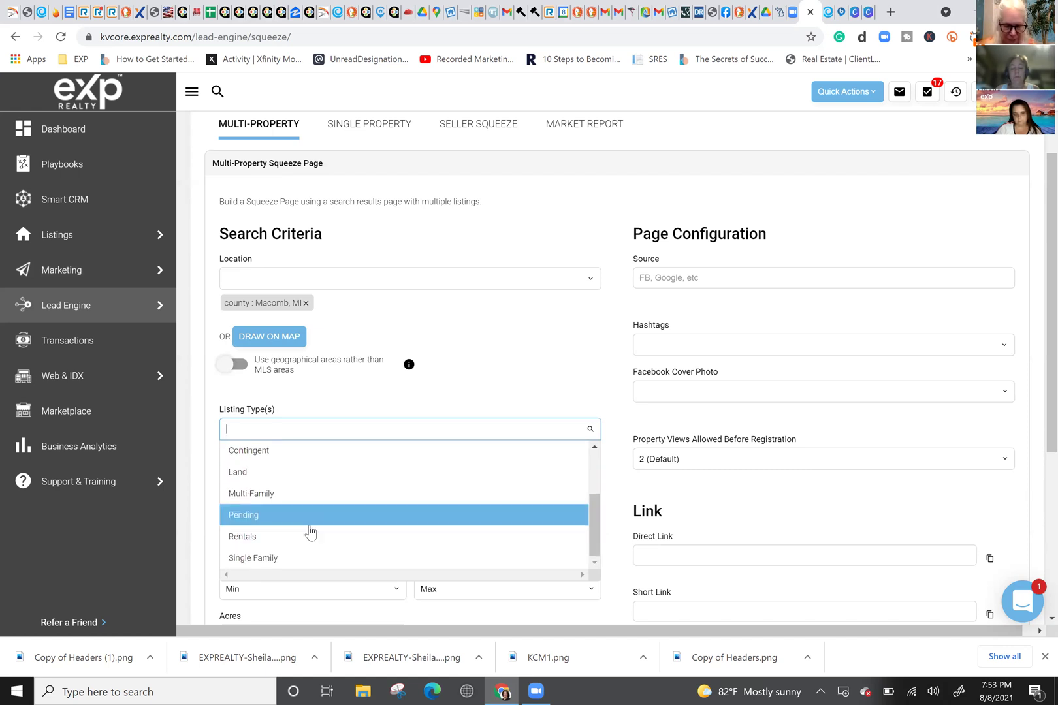
{"action": "scroll", "coordinate": [309, 543], "scroll_direction": "down", "scroll_amount": 1}
{"action": "left_click", "coordinate": [308, 548]}
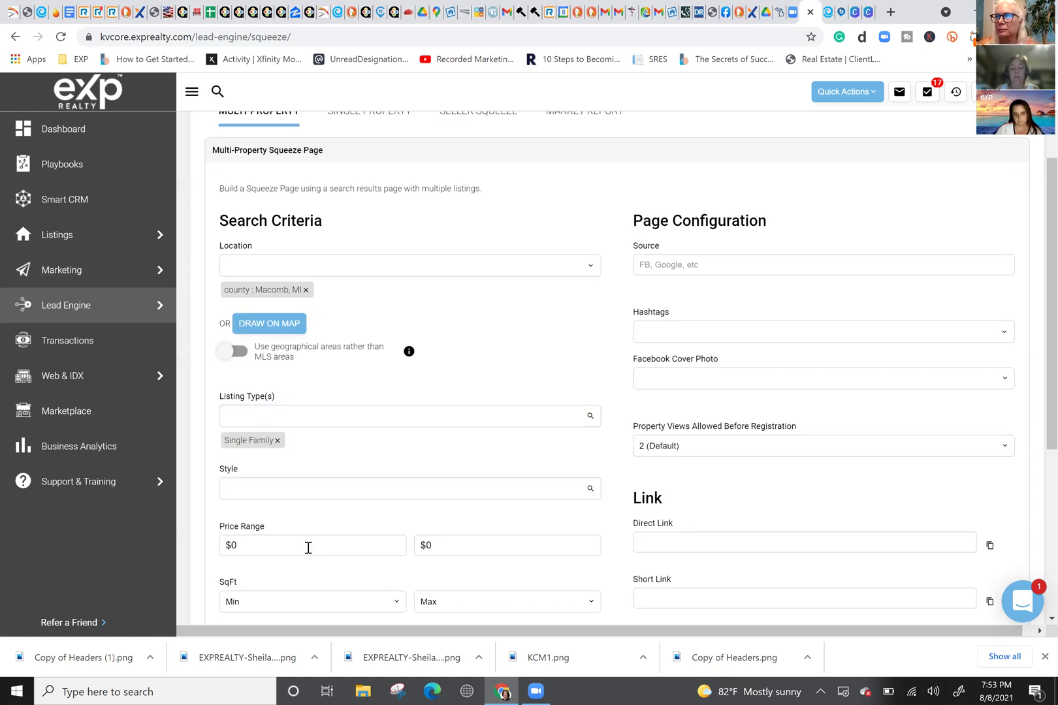
{"action": "left_click", "coordinate": [317, 416]}
{"action": "left_click", "coordinate": [323, 499]}
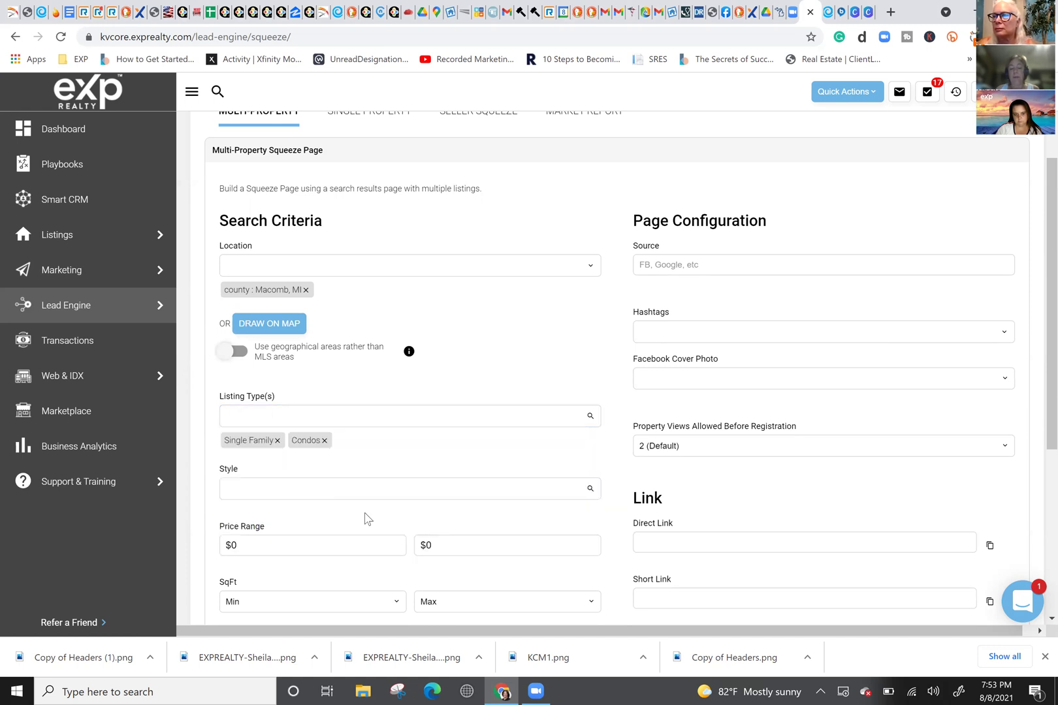
{"action": "left_click", "coordinate": [349, 422]}
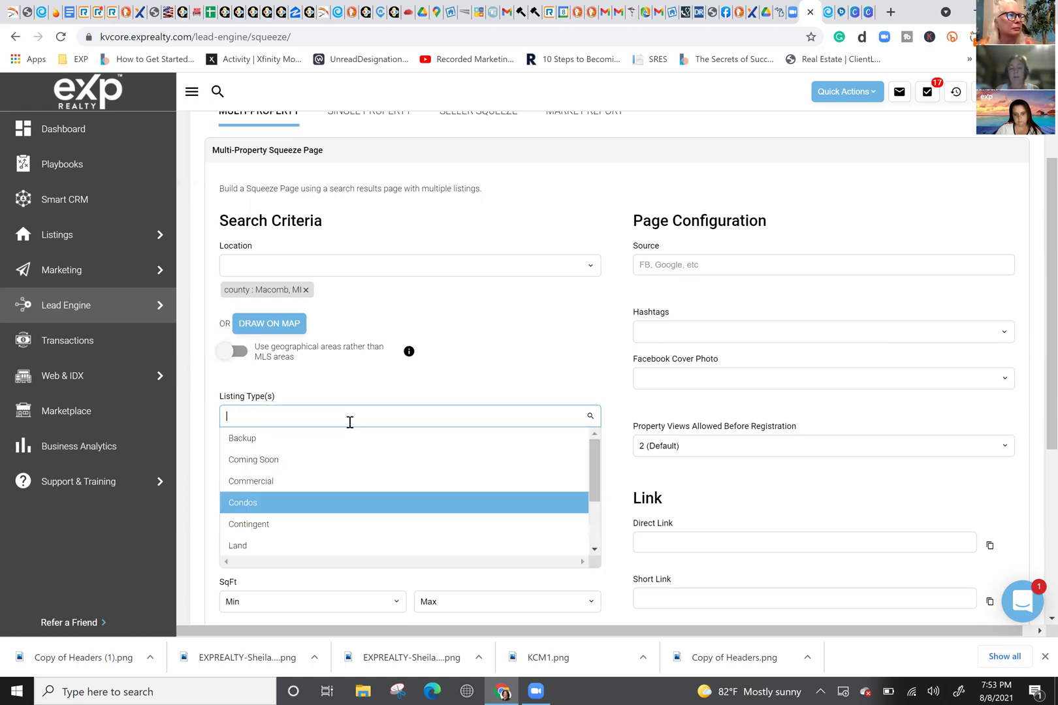
{"action": "left_click", "coordinate": [457, 394]}
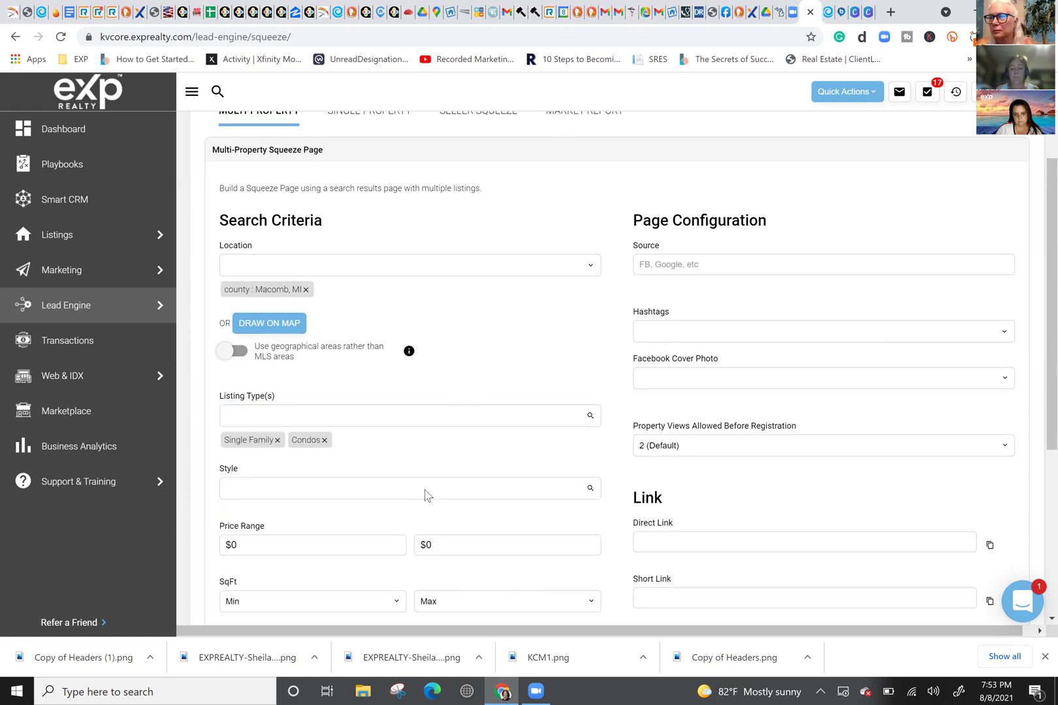
Step: Add Reduced to the squeeze page's Options field so only price-reduced listings show
{"action": "scroll", "coordinate": [425, 491], "scroll_direction": "down", "scroll_amount": 2}
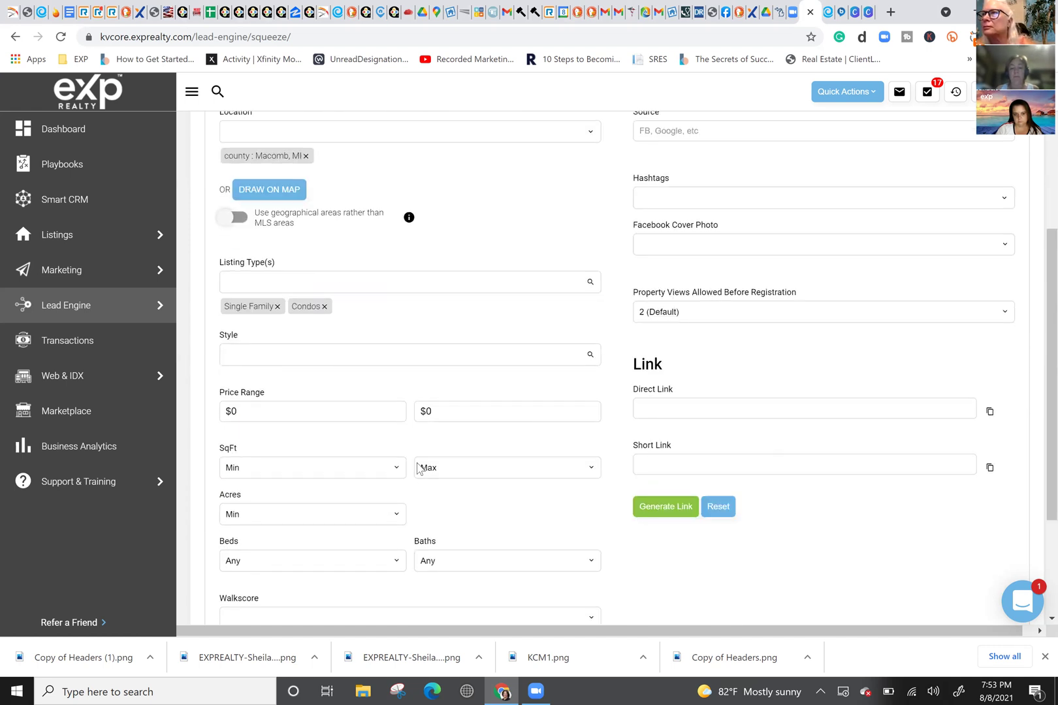
{"action": "scroll", "coordinate": [499, 416], "scroll_direction": "down", "scroll_amount": 3}
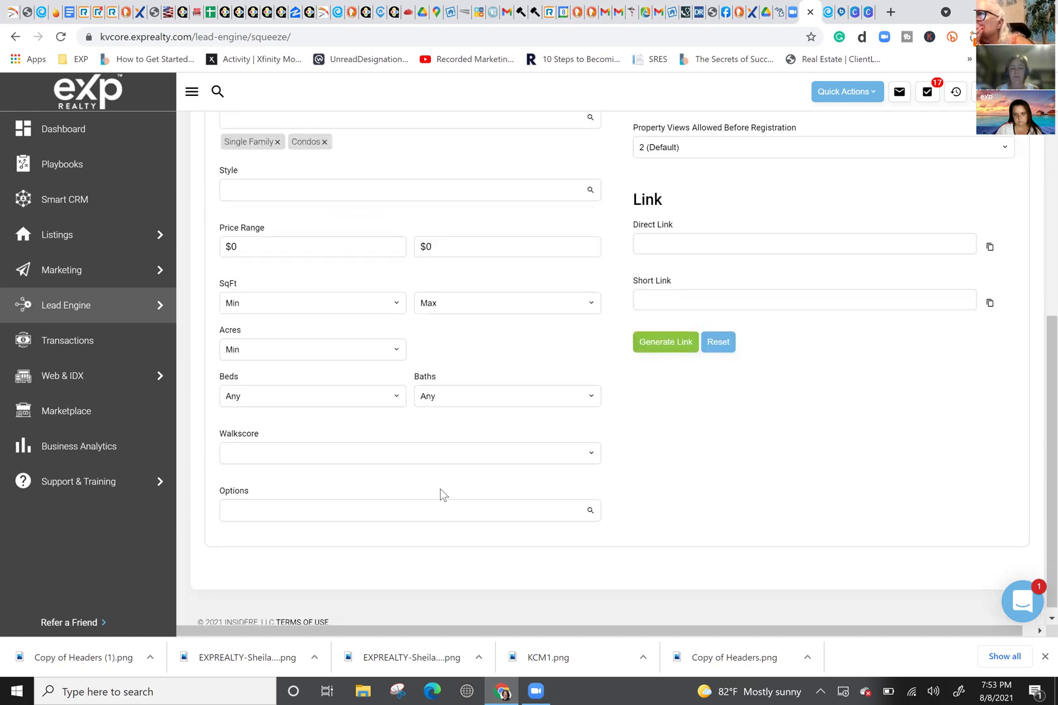
{"action": "left_click", "coordinate": [304, 510]}
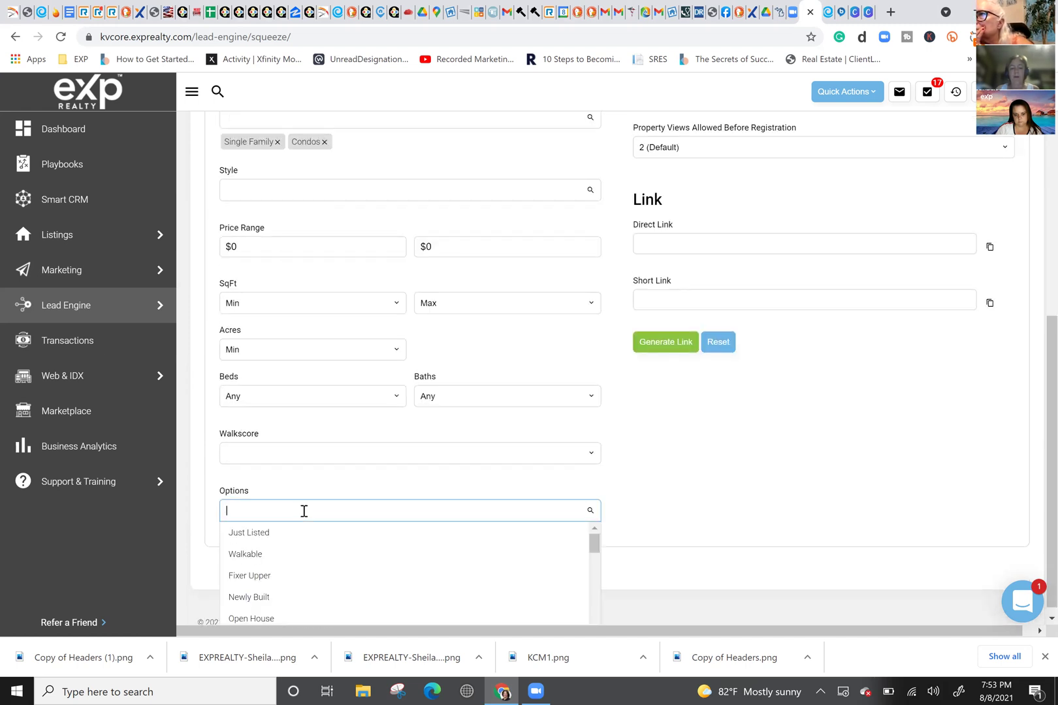
{"action": "type", "text": "PR"}
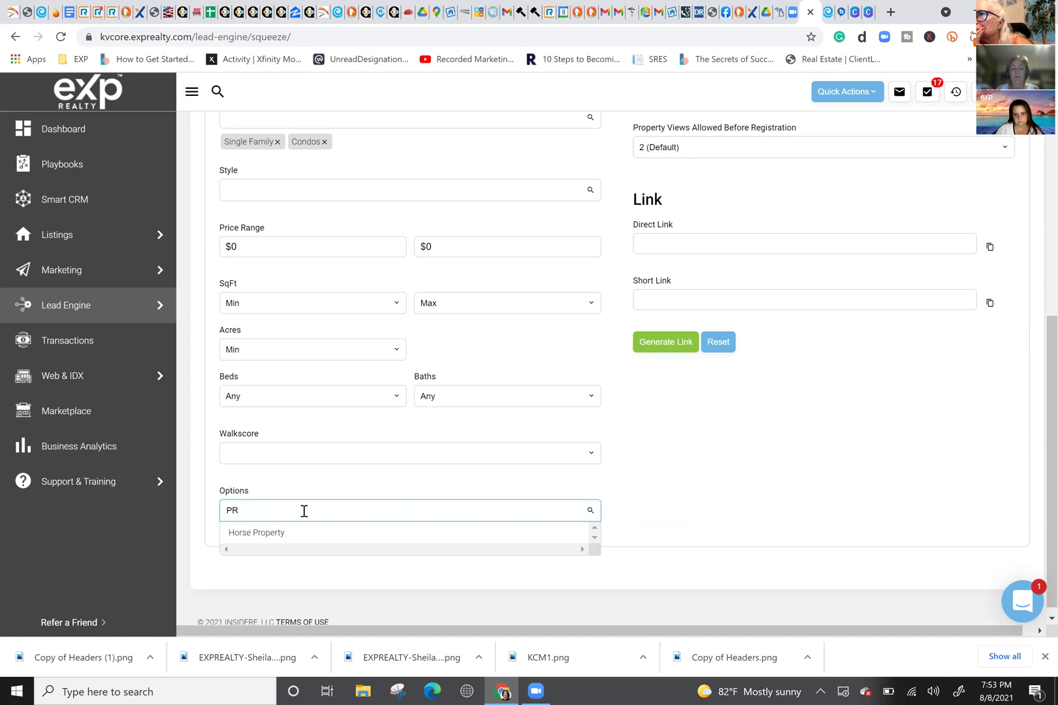
{"action": "key", "text": "BackSpace"}
{"action": "key", "text": "BackSpace"}
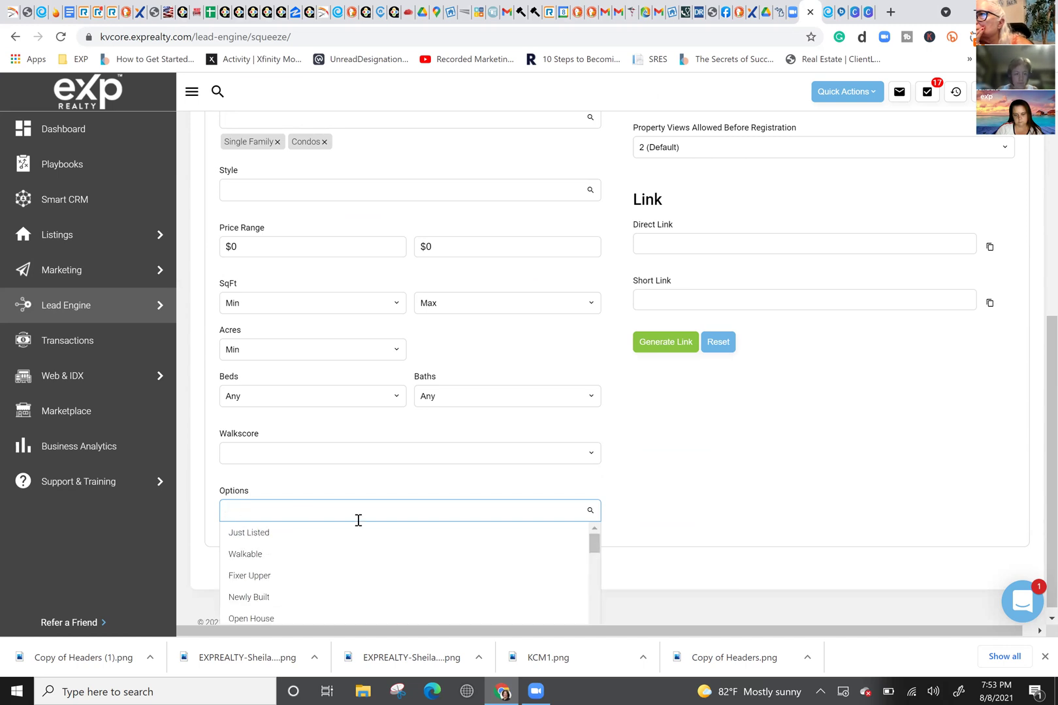
{"action": "left_click", "coordinate": [248, 191]}
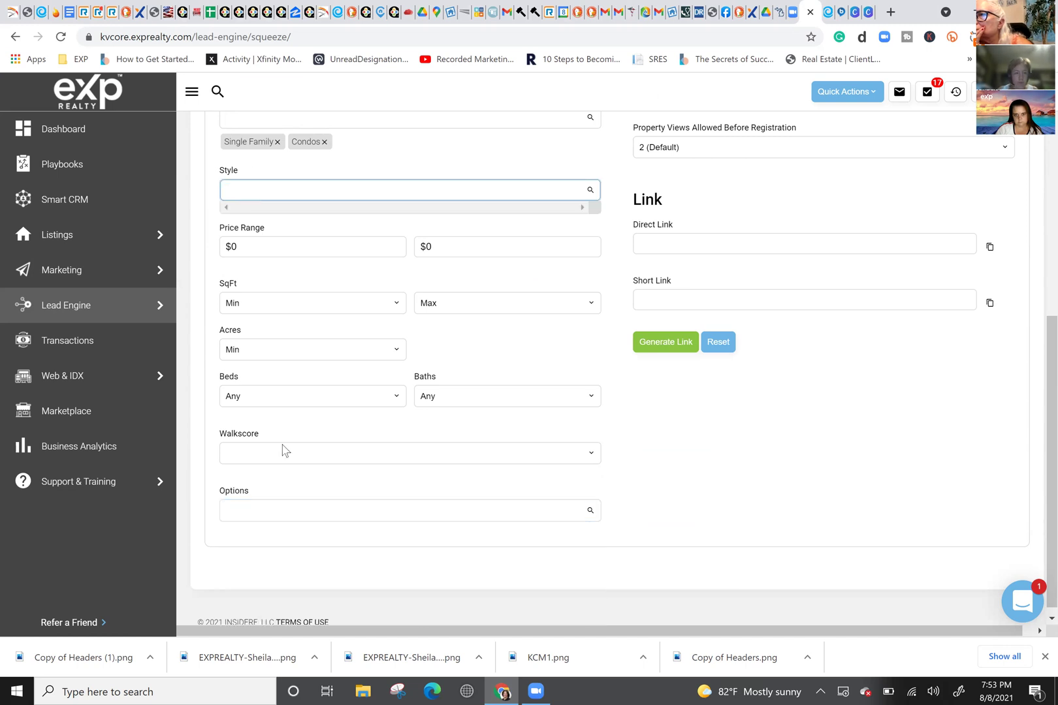
{"action": "left_click", "coordinate": [261, 509]}
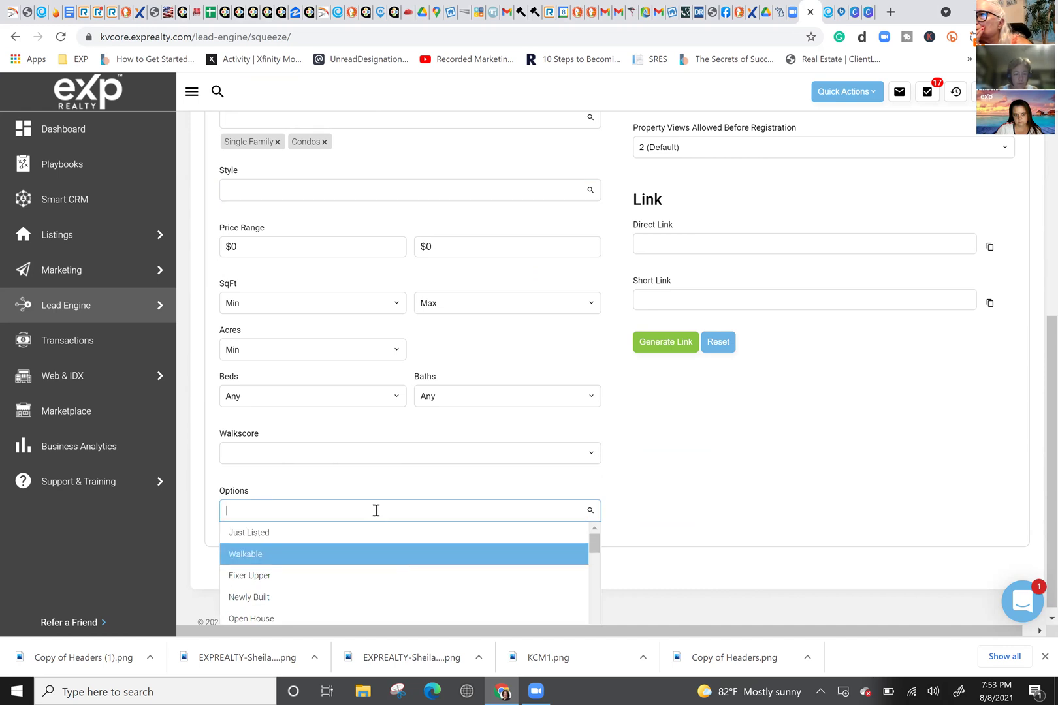
{"action": "scroll", "coordinate": [373, 562], "scroll_direction": "down", "scroll_amount": 2}
{"action": "scroll", "coordinate": [373, 562], "scroll_direction": "down", "scroll_amount": 4}
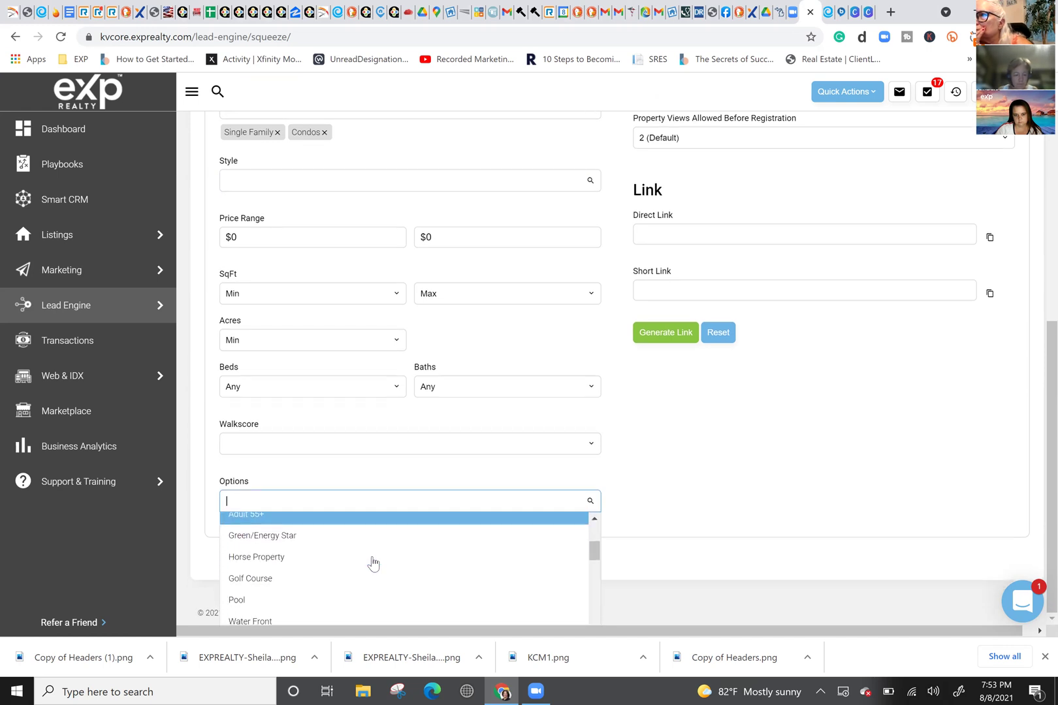
{"action": "scroll", "coordinate": [369, 558], "scroll_direction": "down", "scroll_amount": 1}
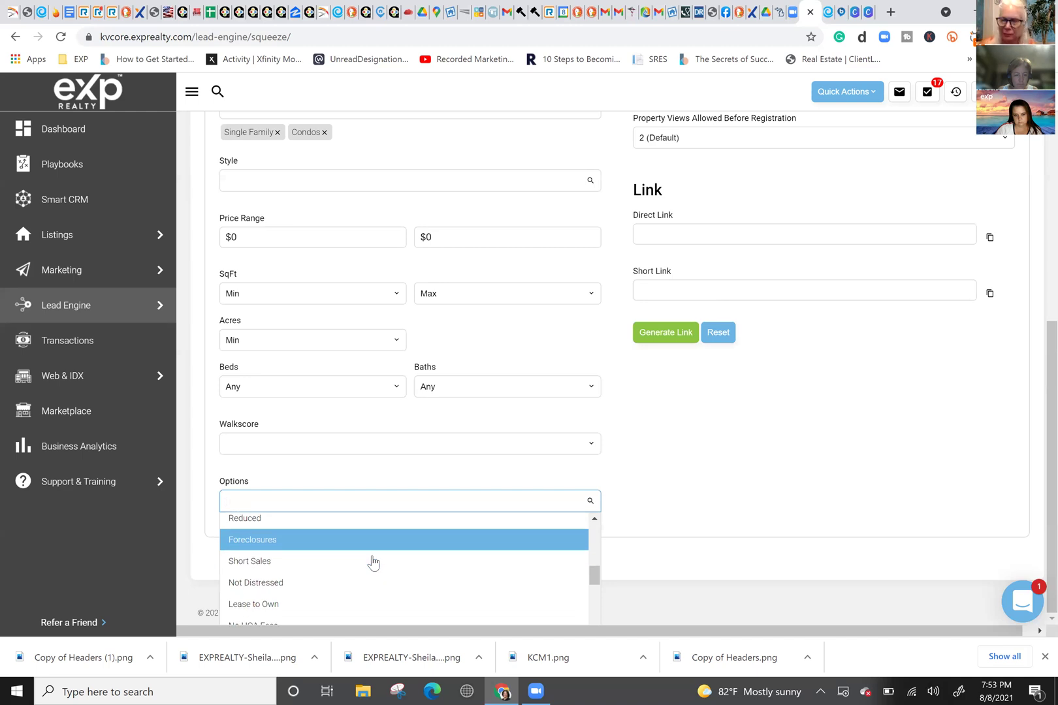
{"action": "left_click", "coordinate": [347, 525]}
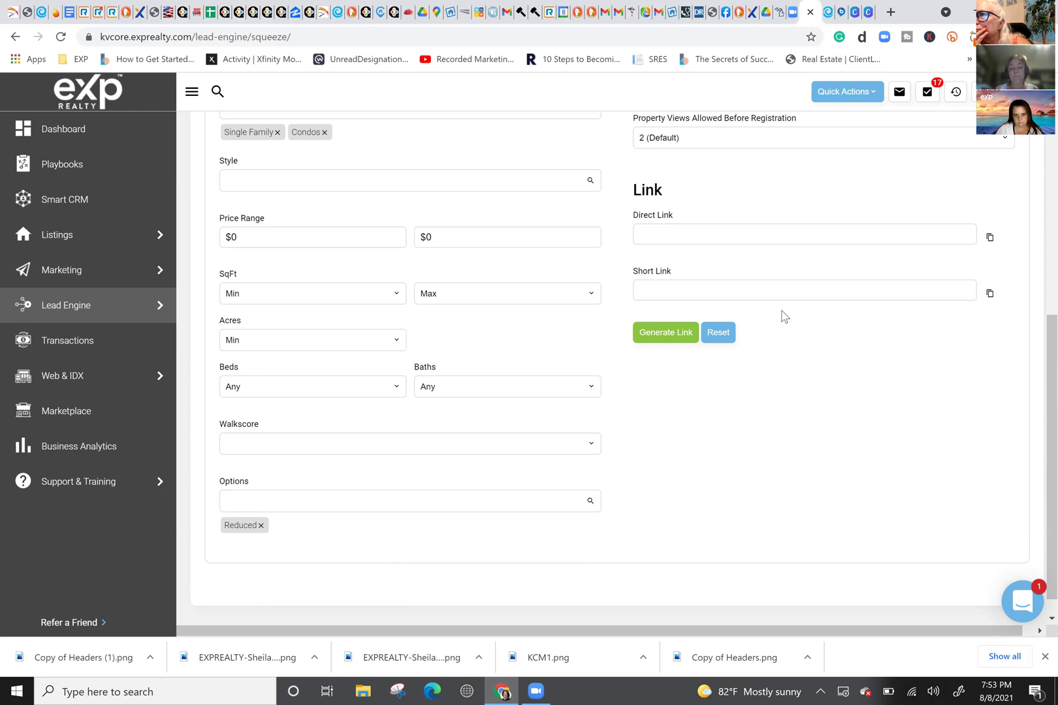
Step: Leave Hashtags empty and open the Property Views Allowed Before Registration dropdown
{"action": "scroll", "coordinate": [770, 262], "scroll_direction": "up", "scroll_amount": 2}
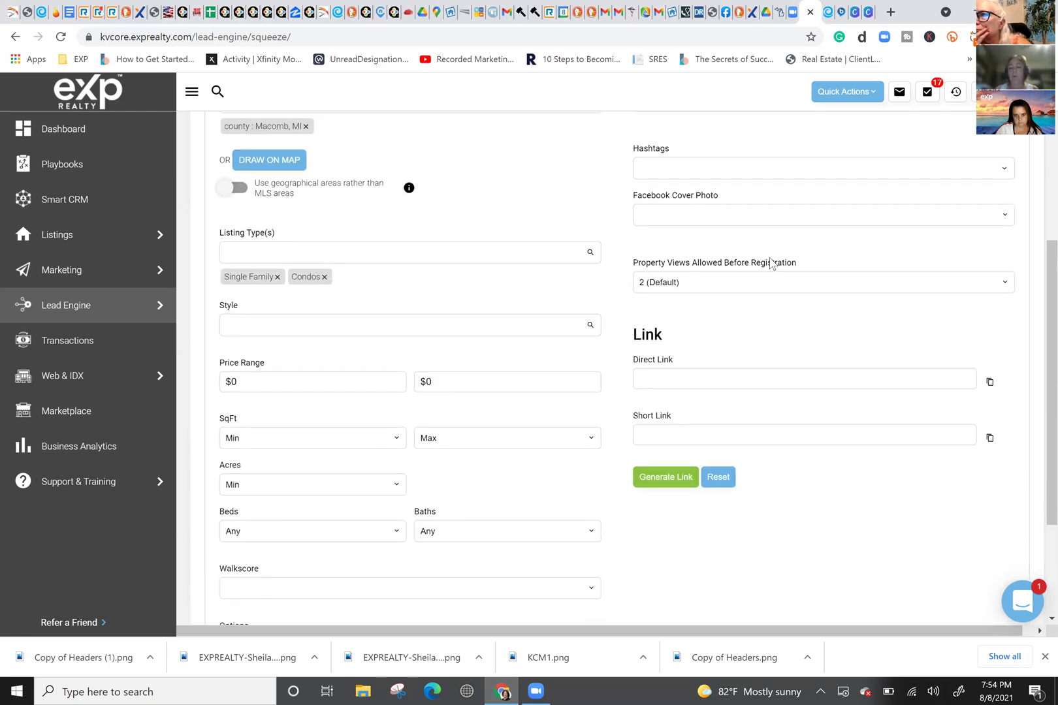
{"action": "left_click", "coordinate": [735, 208]}
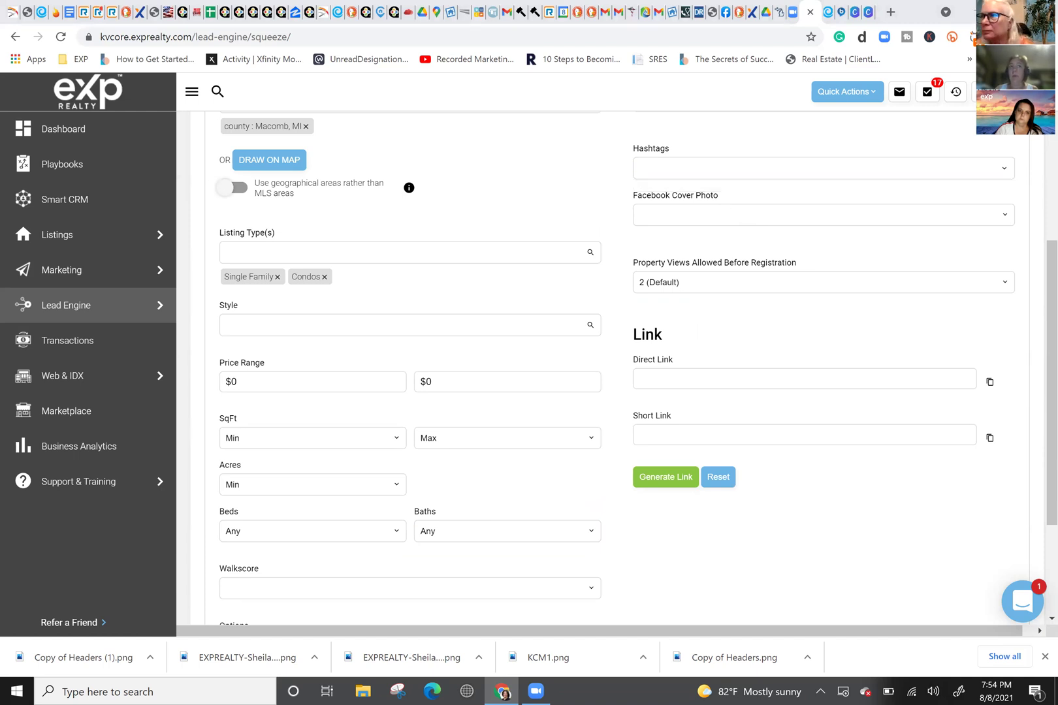
{"action": "left_click", "coordinate": [686, 171]}
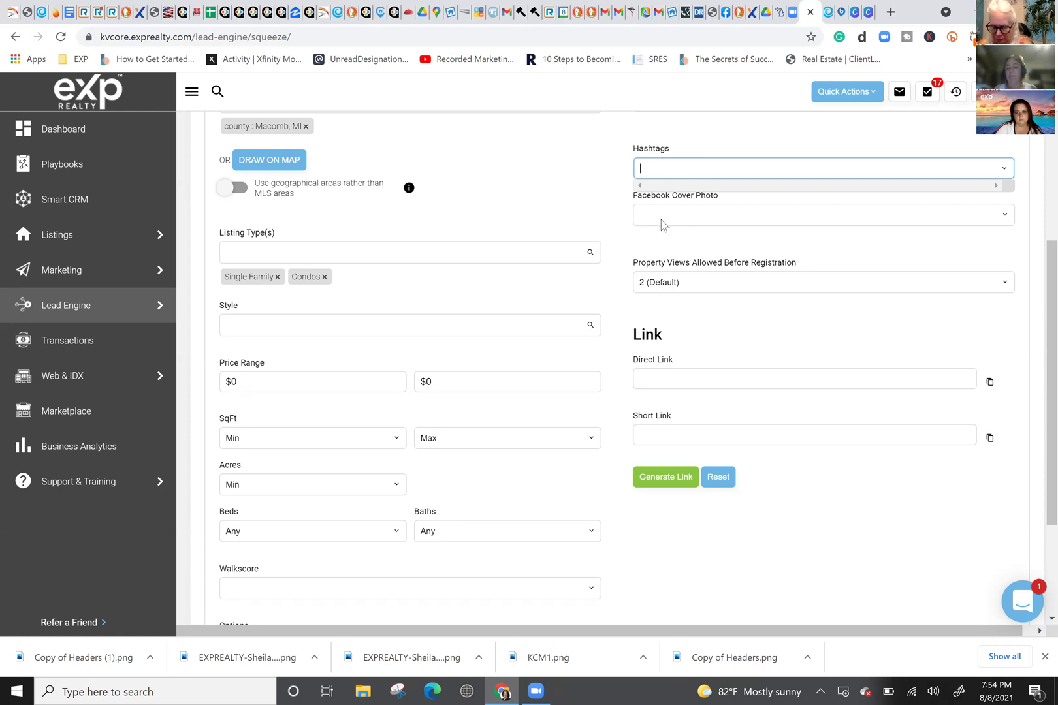
{"action": "left_click", "coordinate": [684, 268]}
{"action": "scroll", "coordinate": [686, 264], "scroll_direction": "down", "scroll_amount": 1}
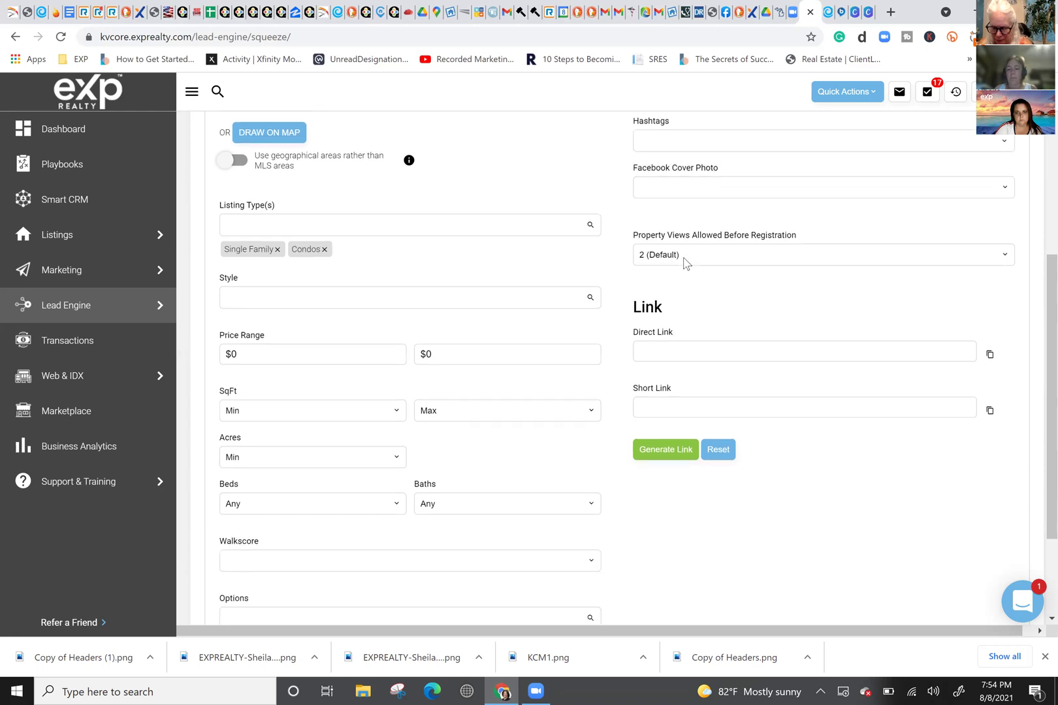
{"action": "scroll", "coordinate": [684, 260], "scroll_direction": "down", "scroll_amount": 1}
{"action": "left_click", "coordinate": [703, 218]}
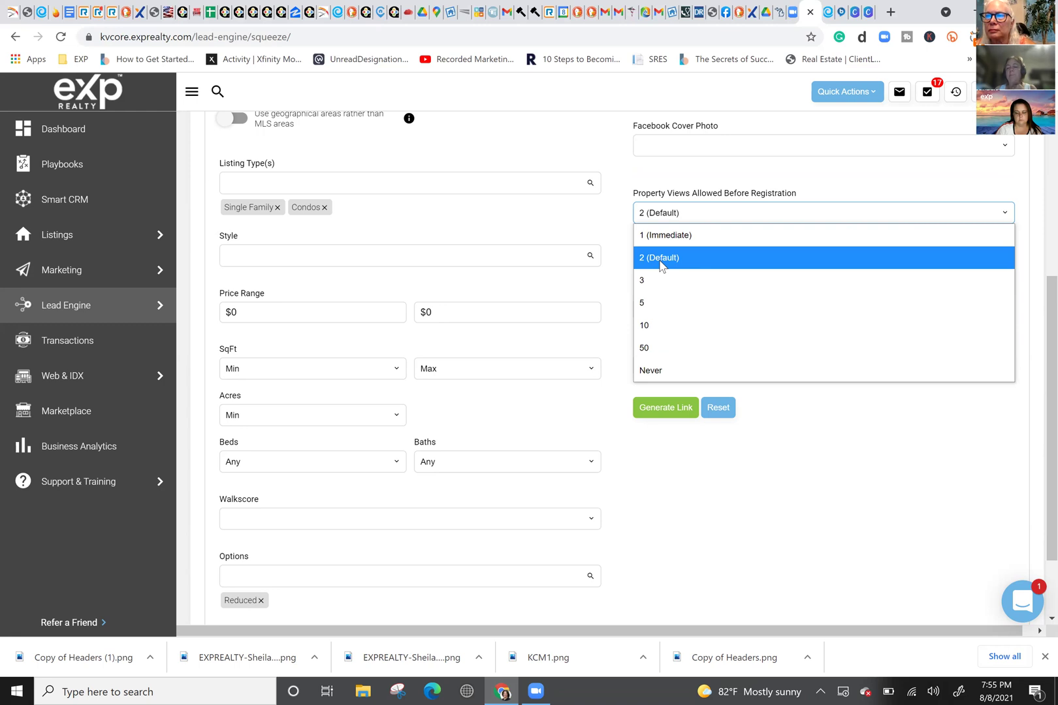
Step: Keep property views at 2 (Default), generate the direct and short links, and copy the short link
{"action": "left_click", "coordinate": [661, 261]}
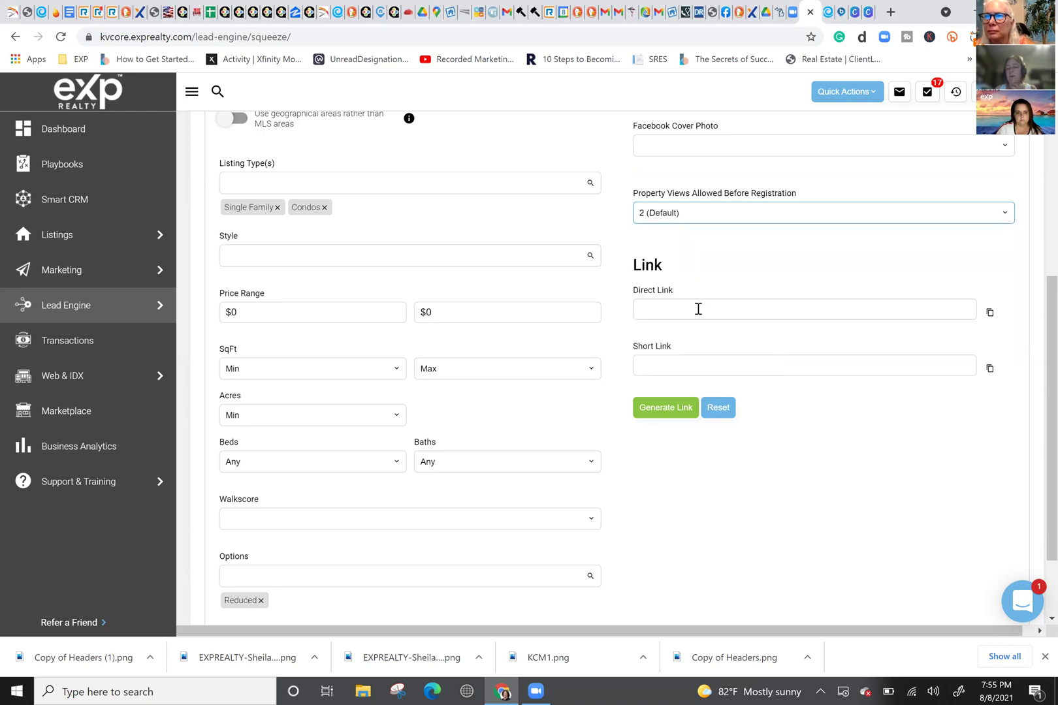
{"action": "left_click", "coordinate": [668, 219]}
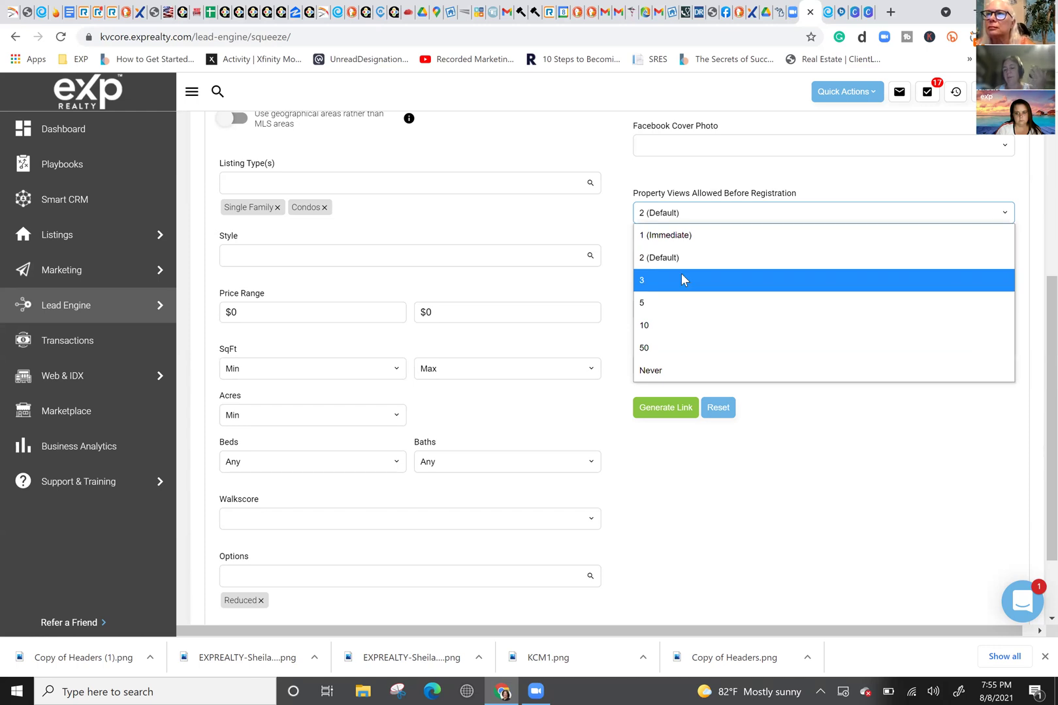
{"action": "left_click", "coordinate": [656, 172]}
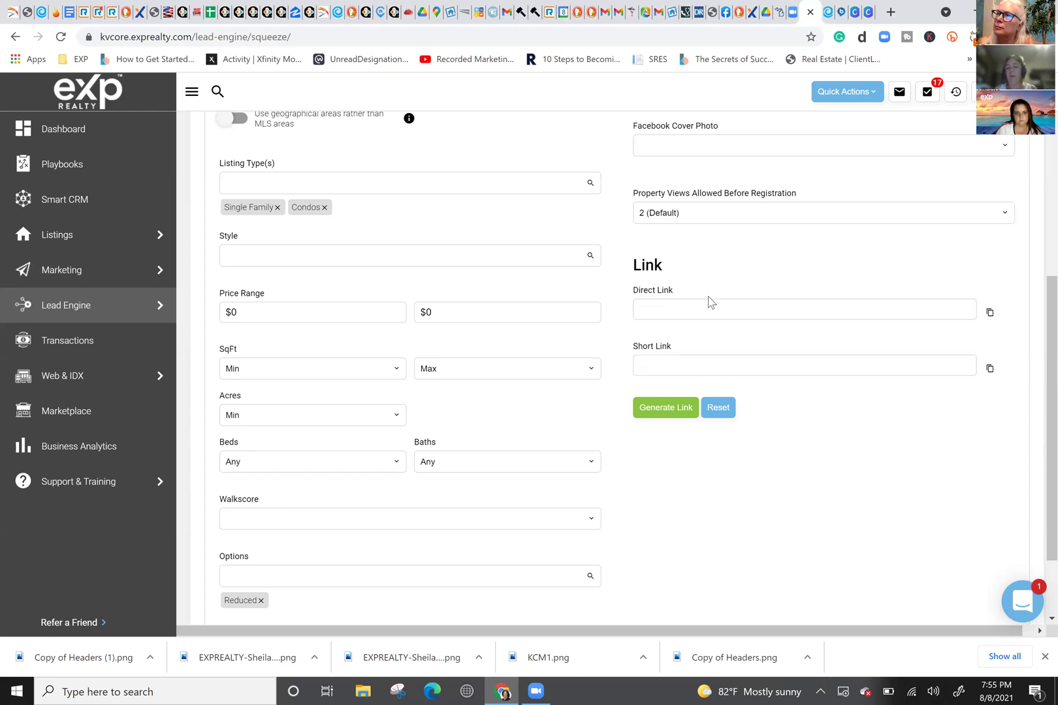
{"action": "left_click", "coordinate": [660, 208]}
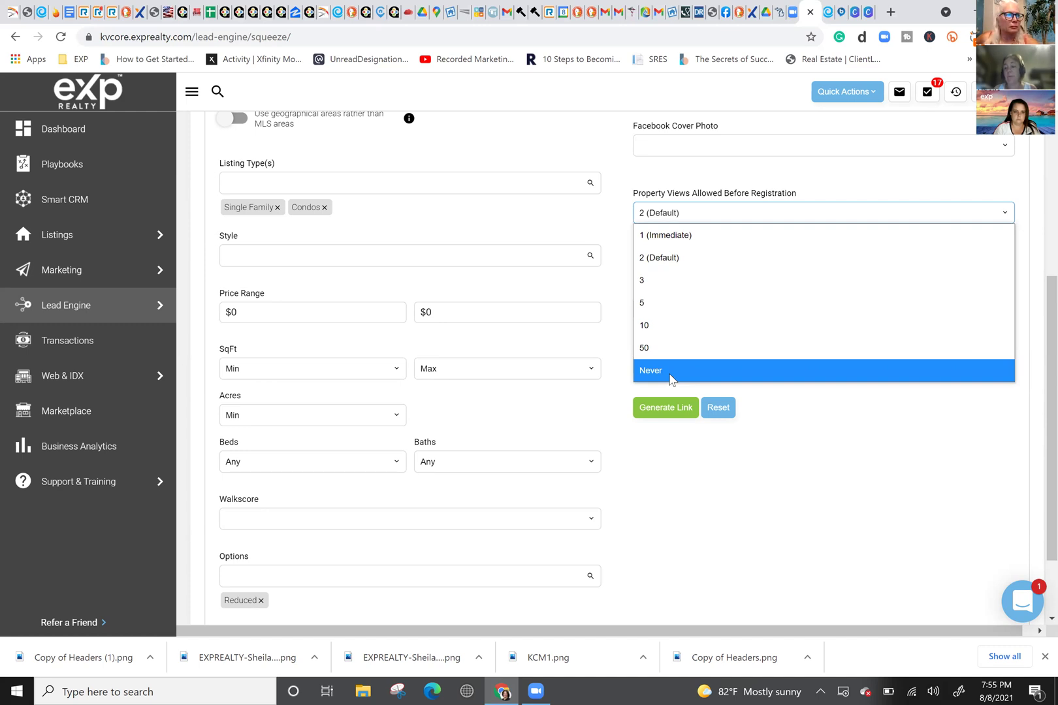
{"action": "left_click", "coordinate": [677, 187]}
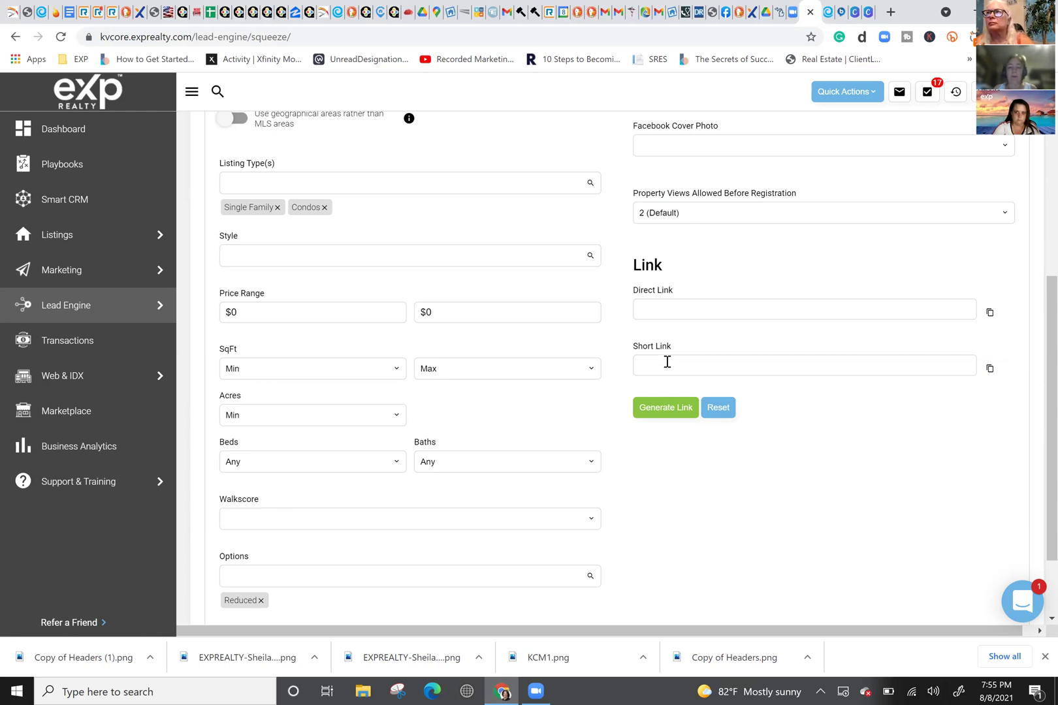
{"action": "left_click", "coordinate": [655, 414]}
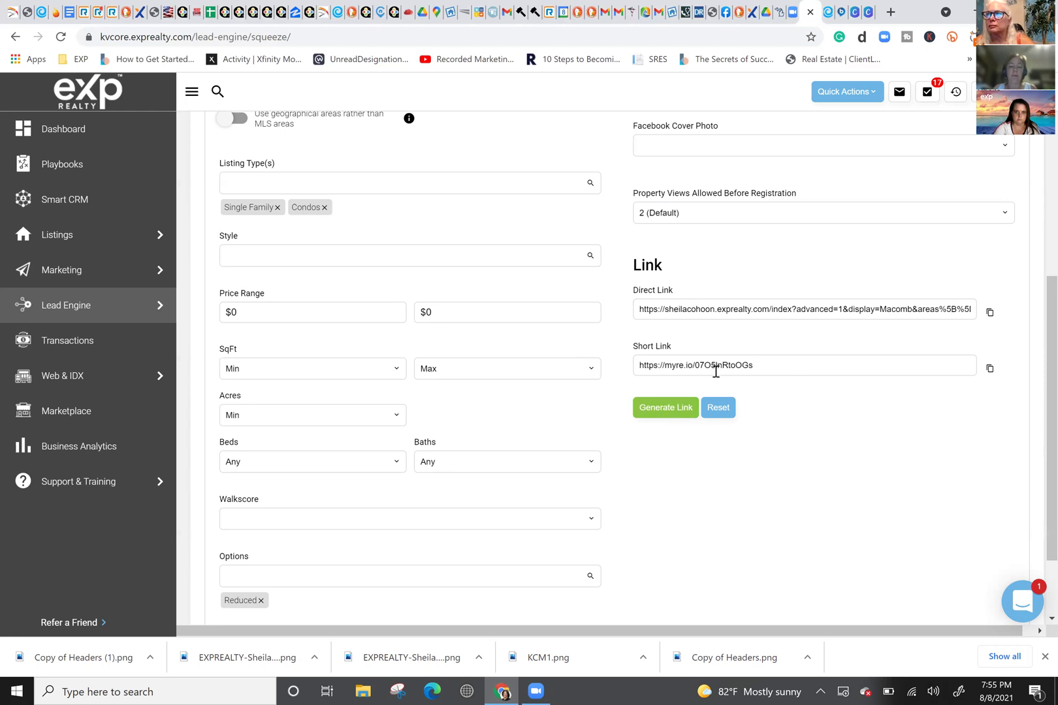
{"action": "left_click", "coordinate": [990, 370]}
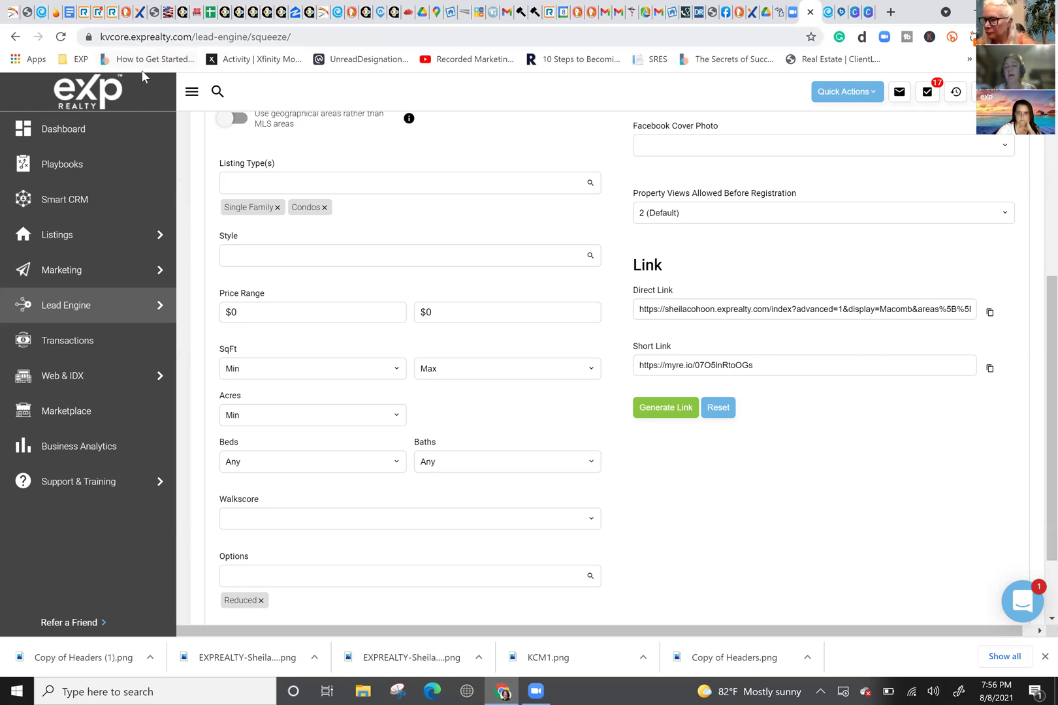
Step: Go to google.com in a new tab and start a blank Google Sheets spreadsheet
{"action": "left_click", "coordinate": [891, 11]}
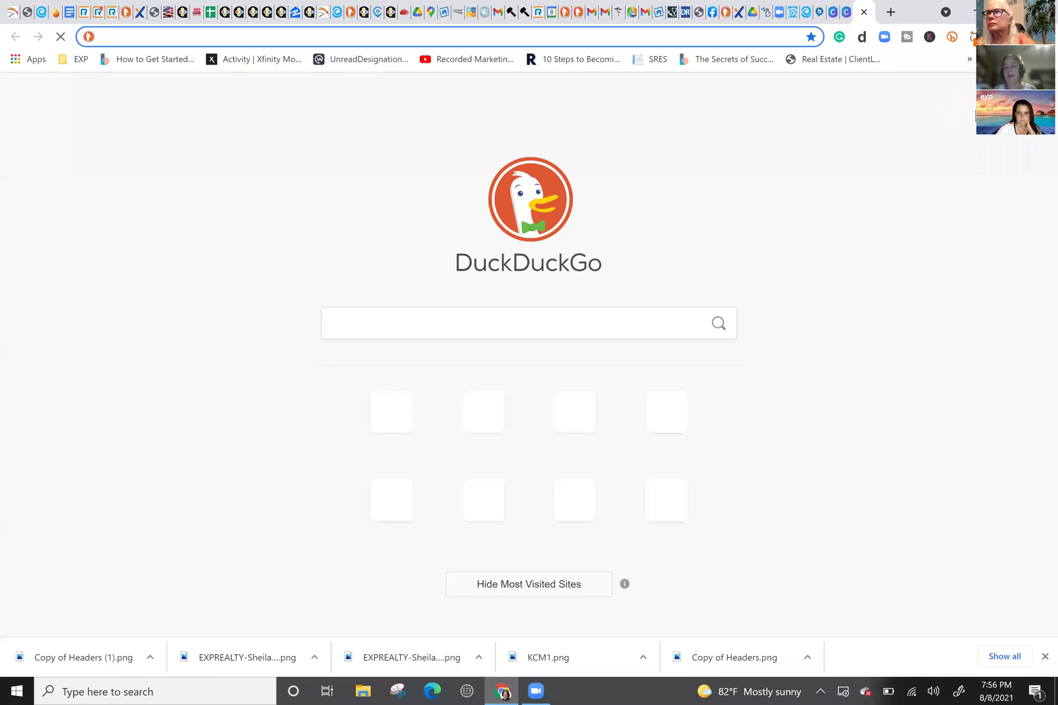
{"action": "type", "text": "GOO"}
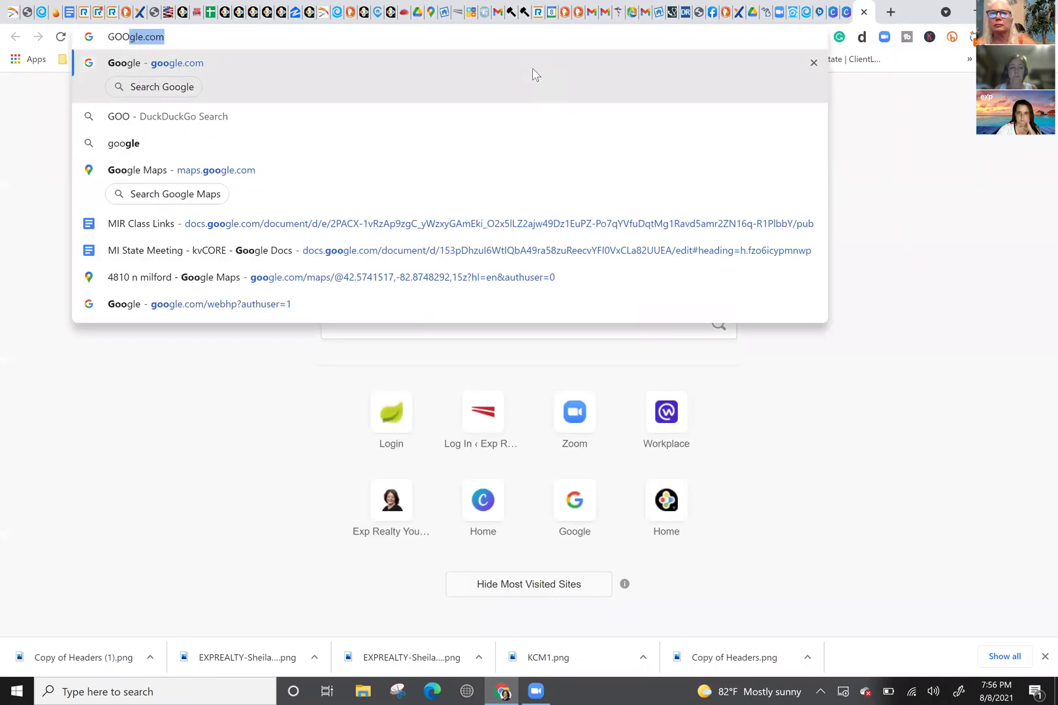
{"action": "type", "text": "gle.com"}
{"action": "key", "text": "Return"}
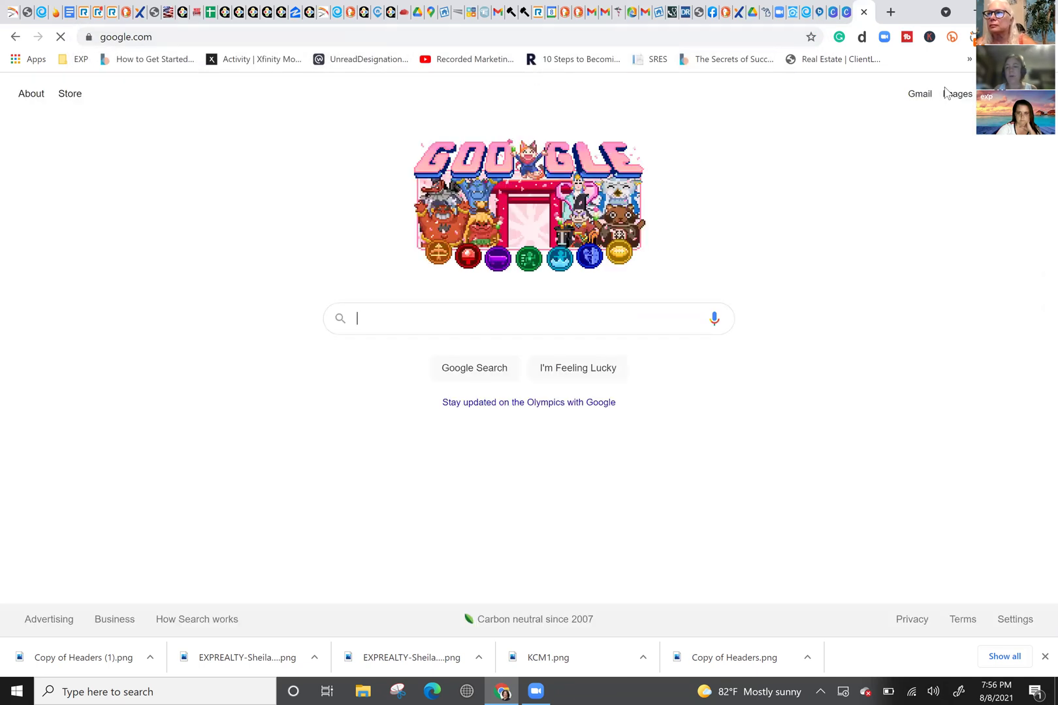
{"action": "left_click", "coordinate": [996, 93]}
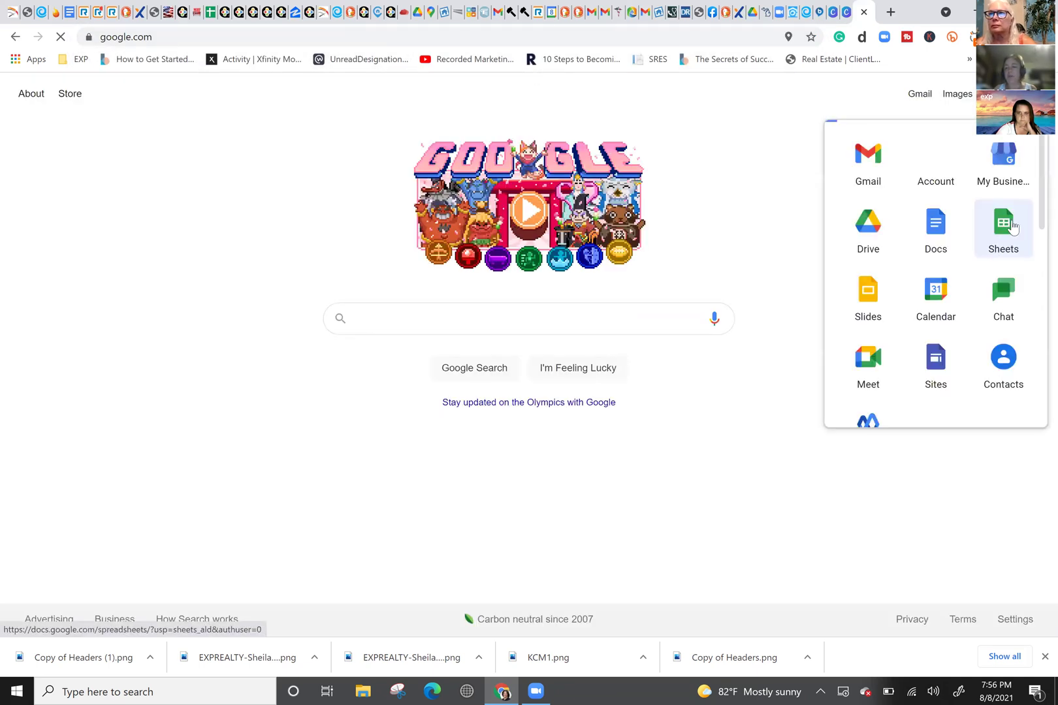
{"action": "left_click", "coordinate": [1012, 227]}
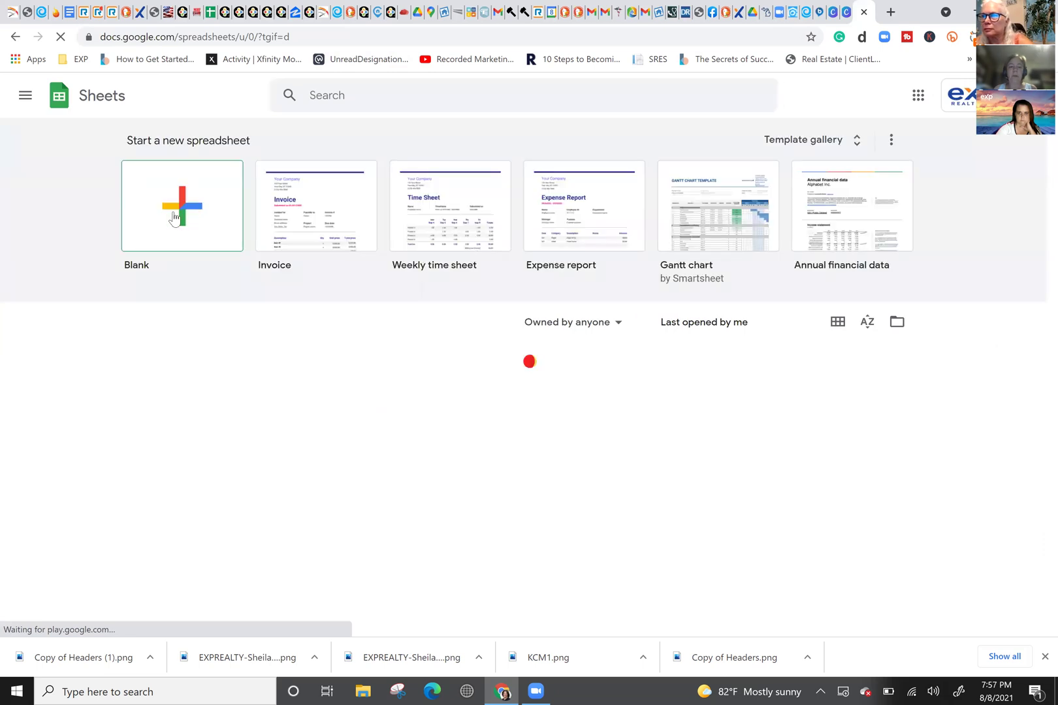
{"action": "left_click", "coordinate": [175, 217]}
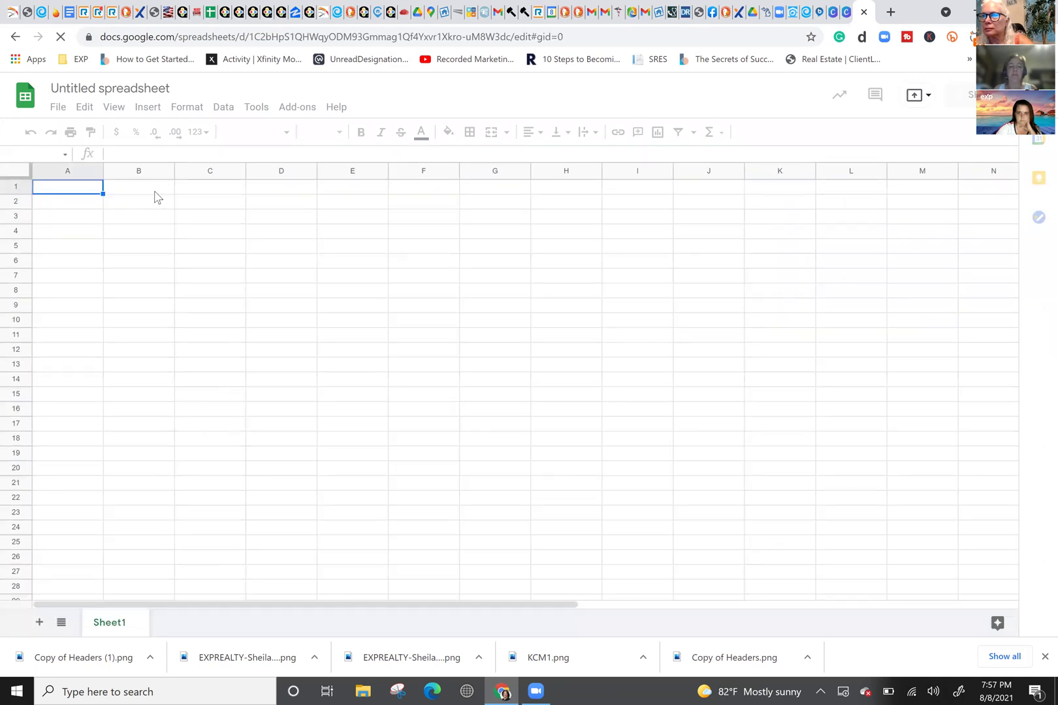
Step: Put the heading 'links' in I1 and paste the Macomb short link into I2
{"action": "left_click", "coordinate": [149, 192]}
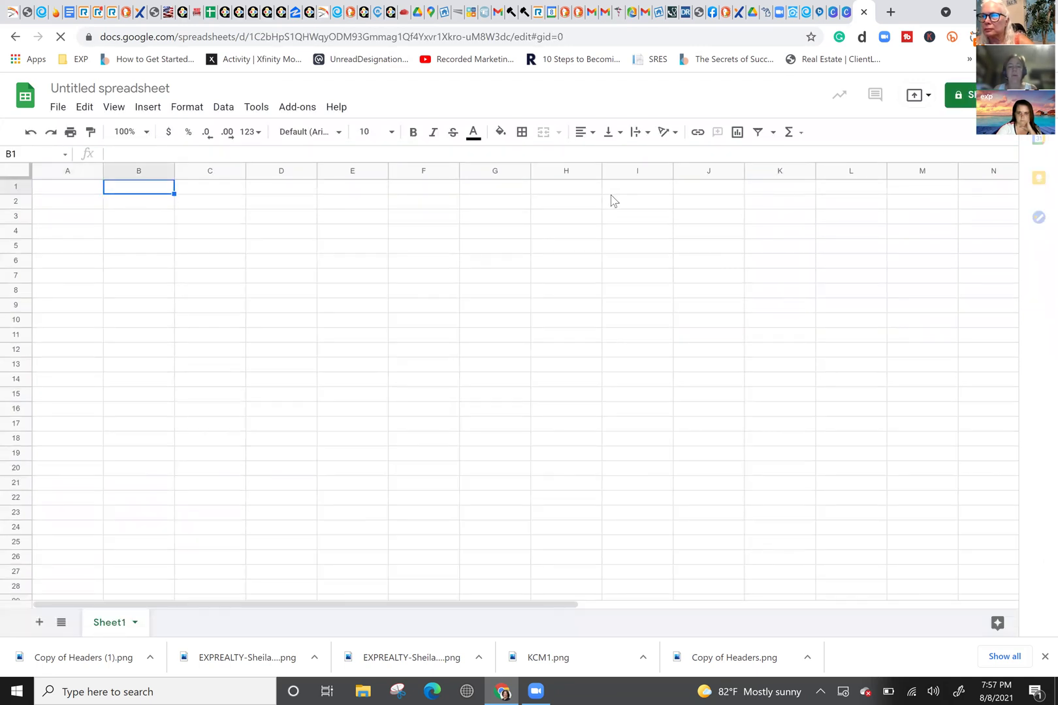
{"action": "left_click", "coordinate": [623, 190]}
{"action": "type", "text": "links"}
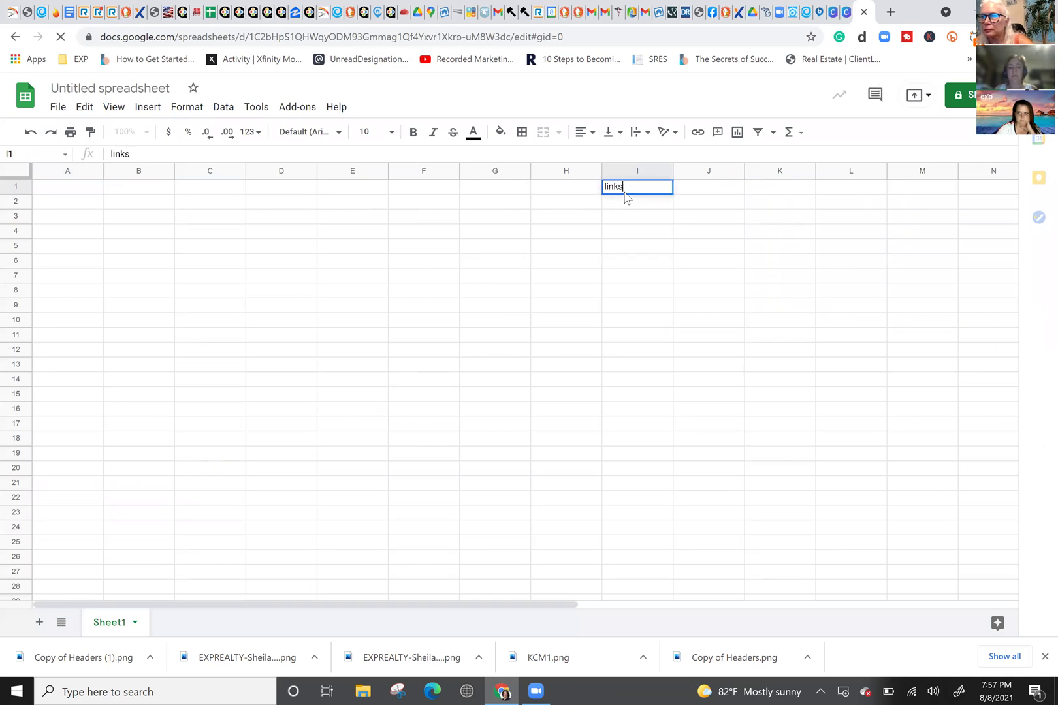
{"action": "key", "text": "Return"}
{"action": "double_click", "coordinate": [626, 208]}
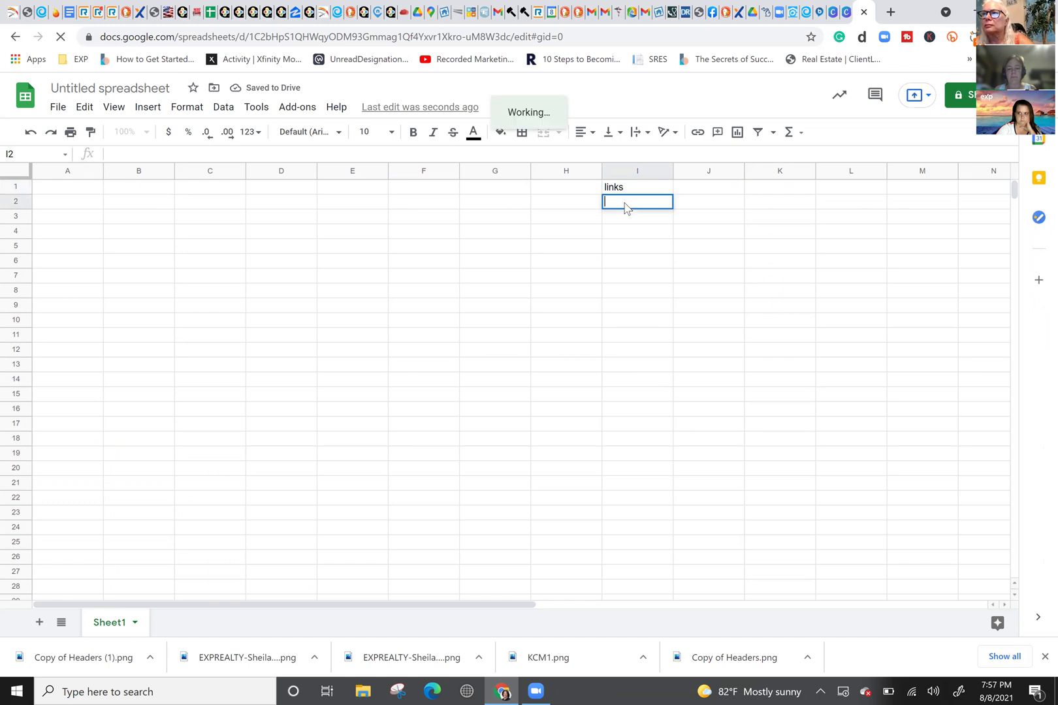
{"action": "key", "text": "ctrl+v"}
{"action": "left_click", "coordinate": [474, 208]}
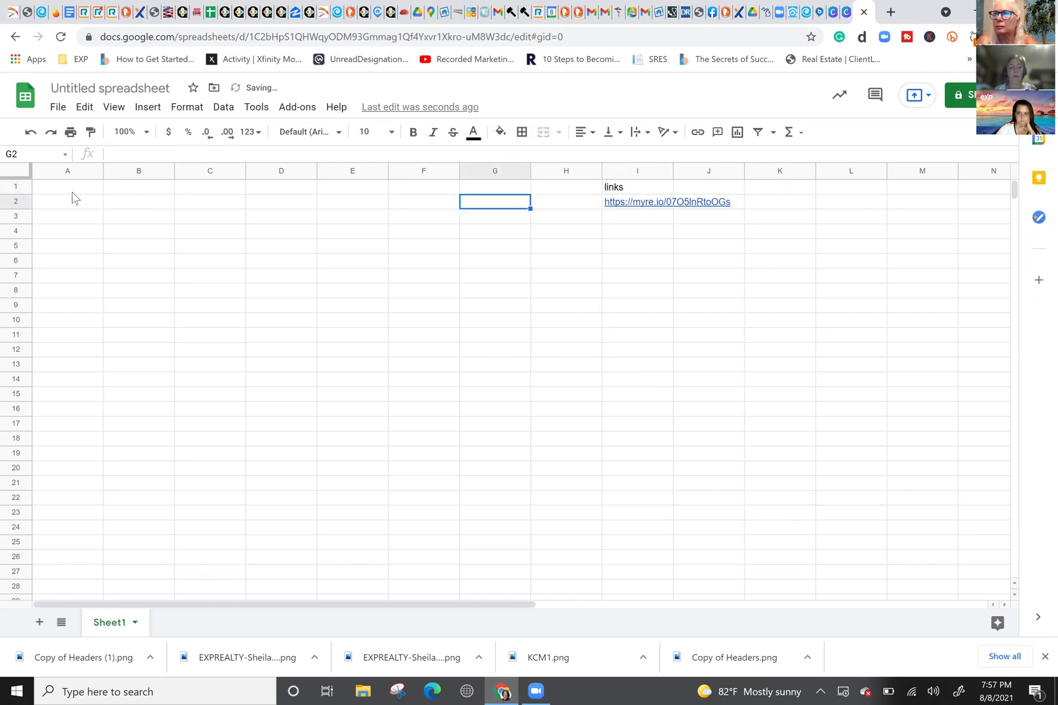
Step: Enter 'Reduced (Price)' in H2 and 'Macomb' in A2
{"action": "left_click", "coordinate": [555, 206]}
{"action": "type", "text": "rE"}
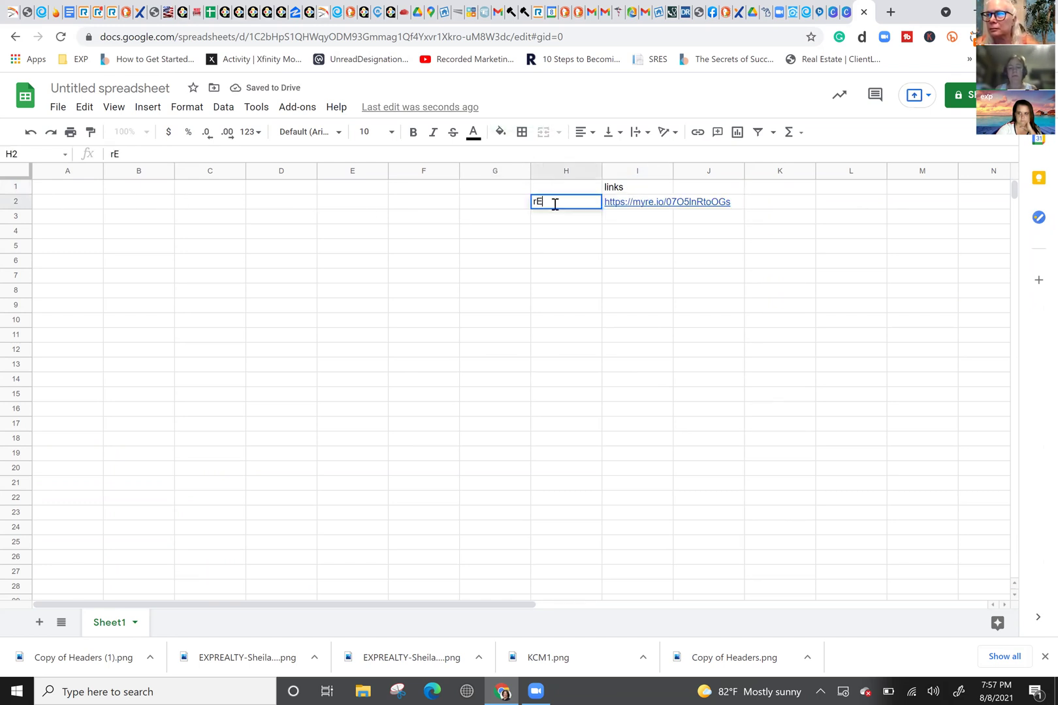
{"action": "key", "text": "BackSpace"}
{"action": "type", "text": "Reduced (Price)"}
{"action": "key", "text": "Return"}
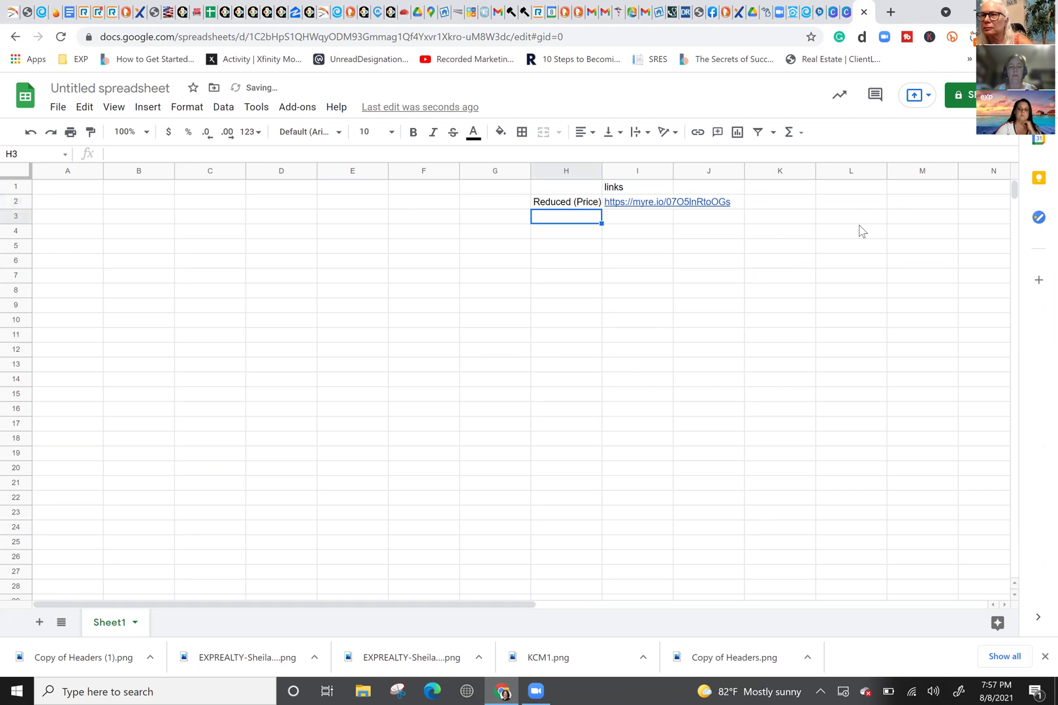
{"action": "left_click", "coordinate": [78, 203]}
{"action": "type", "text": "Macomb"}
{"action": "key", "text": "Return"}
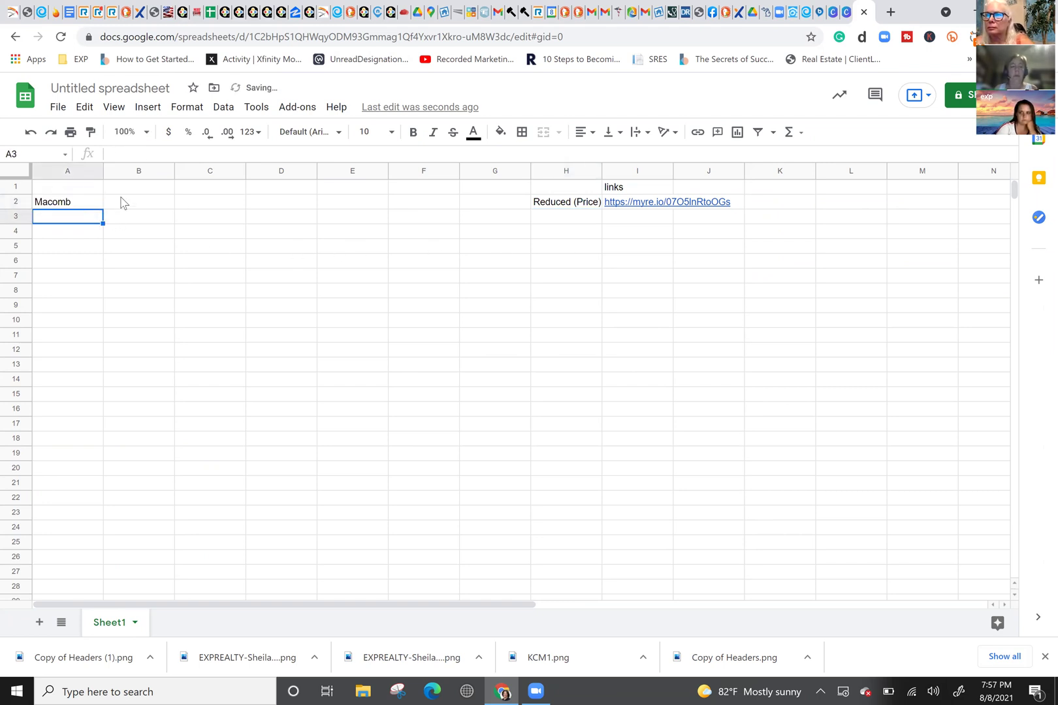
Step: Return to cell A1, then go back to the kvCORE squeeze page tab
{"action": "left_click", "coordinate": [87, 188]}
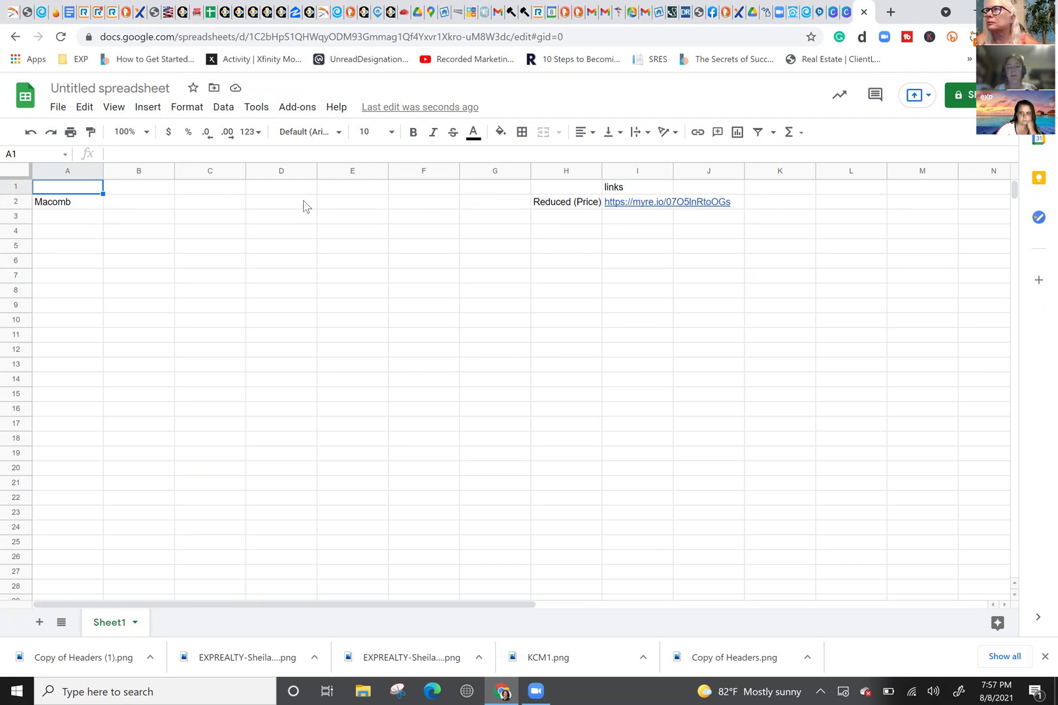
{"action": "mouse_move", "coordinate": [688, 210]}
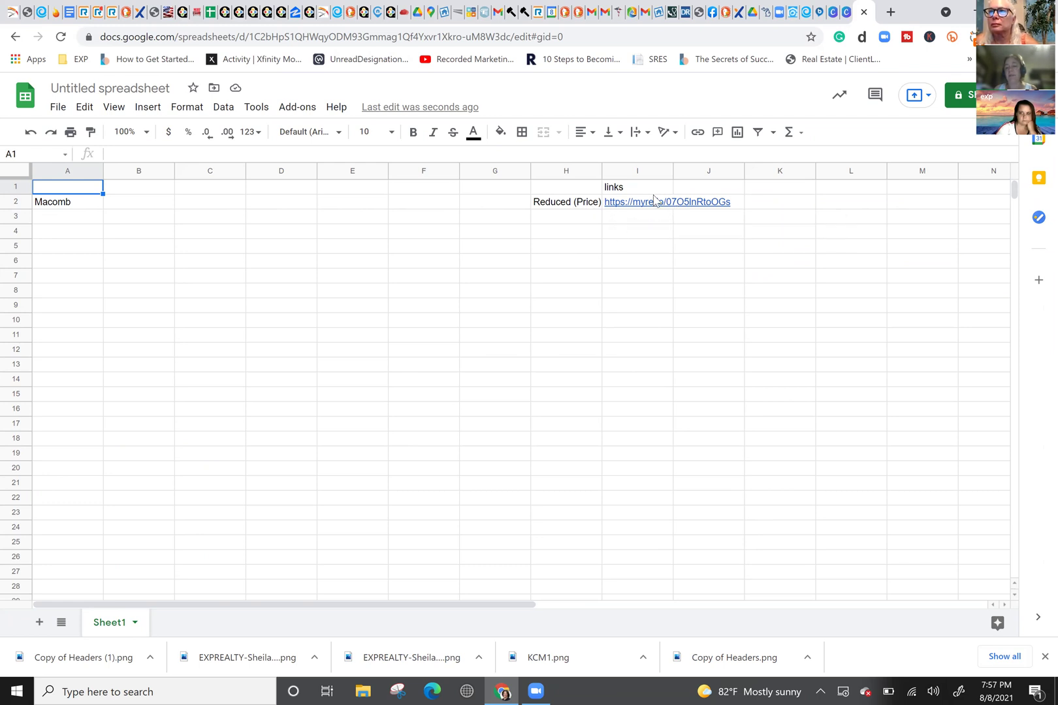
{"action": "mouse_move", "coordinate": [656, 207]}
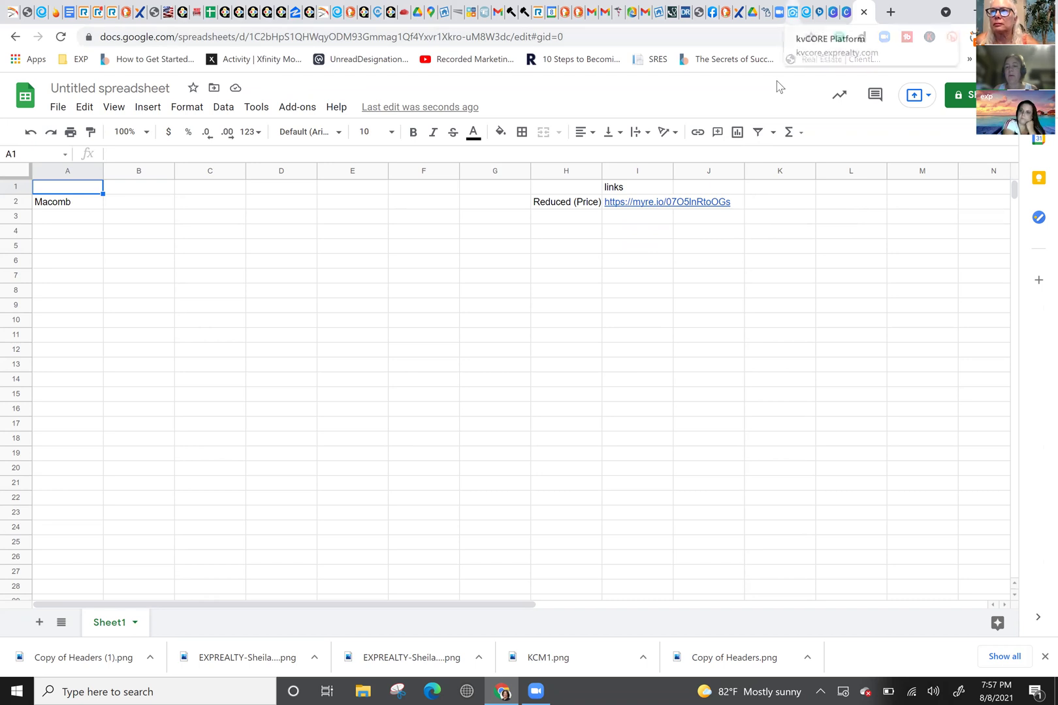
{"action": "left_click", "coordinate": [781, 12]}
Step: Go to Marketing > Smart Campaigns from the kvCORE sidebar
{"action": "mouse_move", "coordinate": [85, 261]}
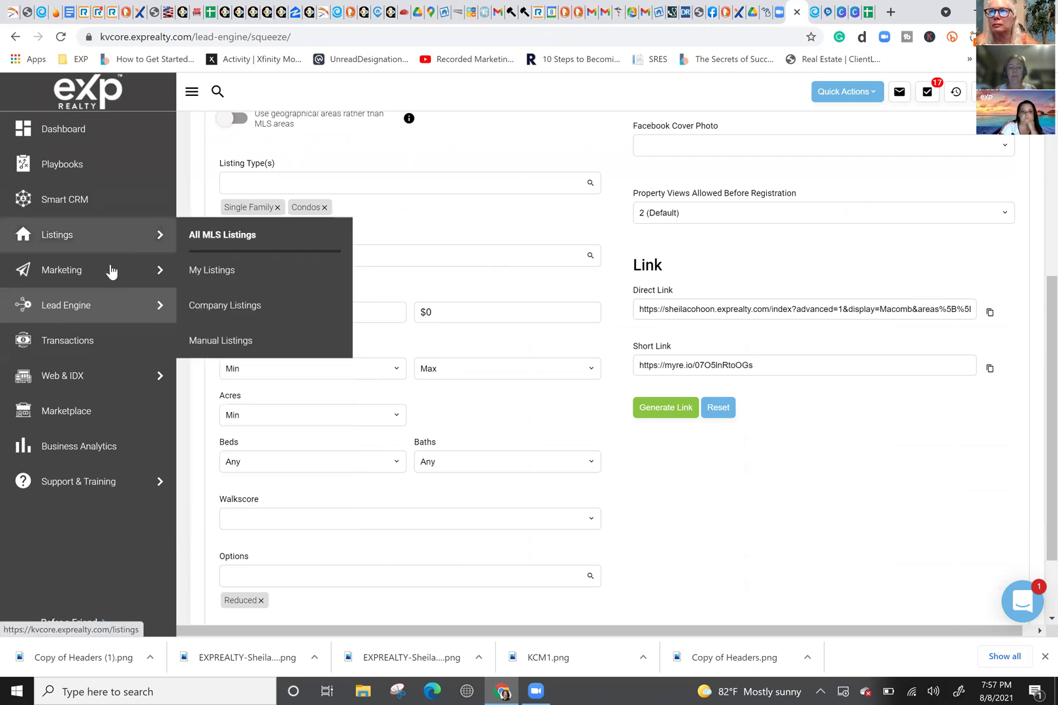
{"action": "mouse_move", "coordinate": [111, 274]}
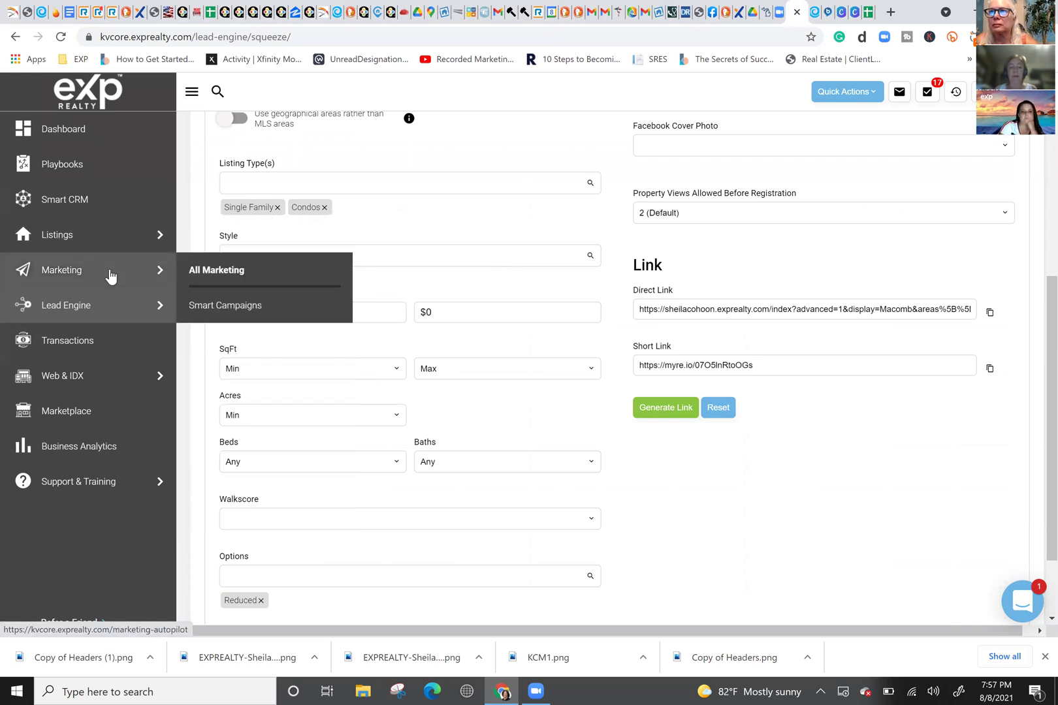
{"action": "left_click", "coordinate": [219, 306]}
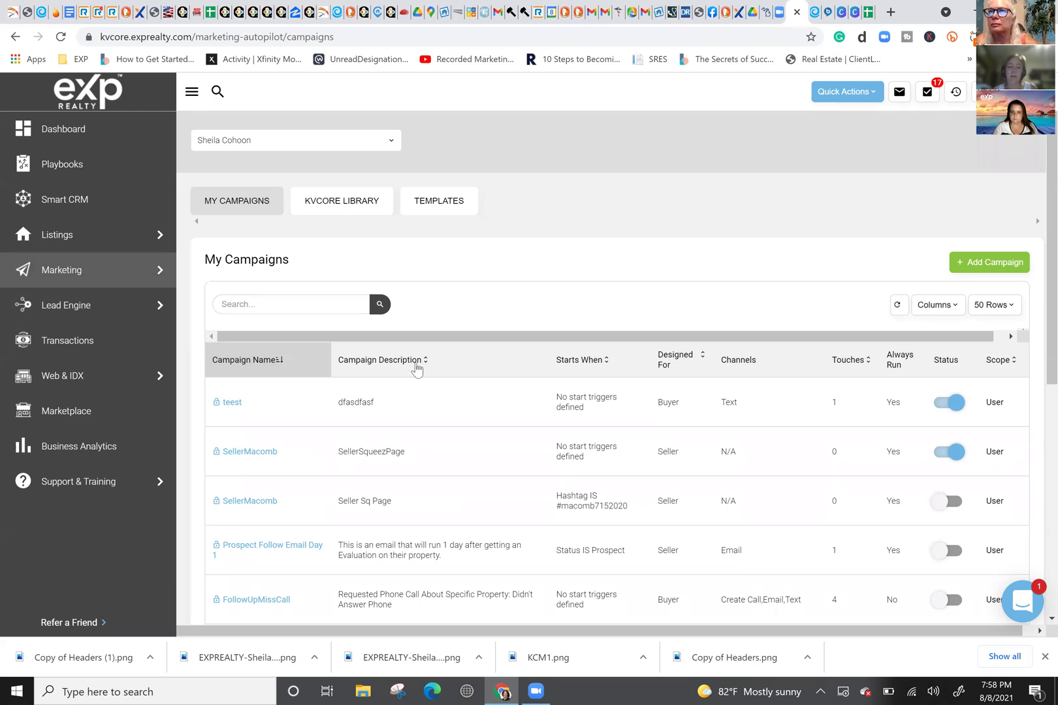
Step: Switch to the Smart Campaigns Templates list, then close the kvCORE tab
{"action": "left_click", "coordinate": [437, 202]}
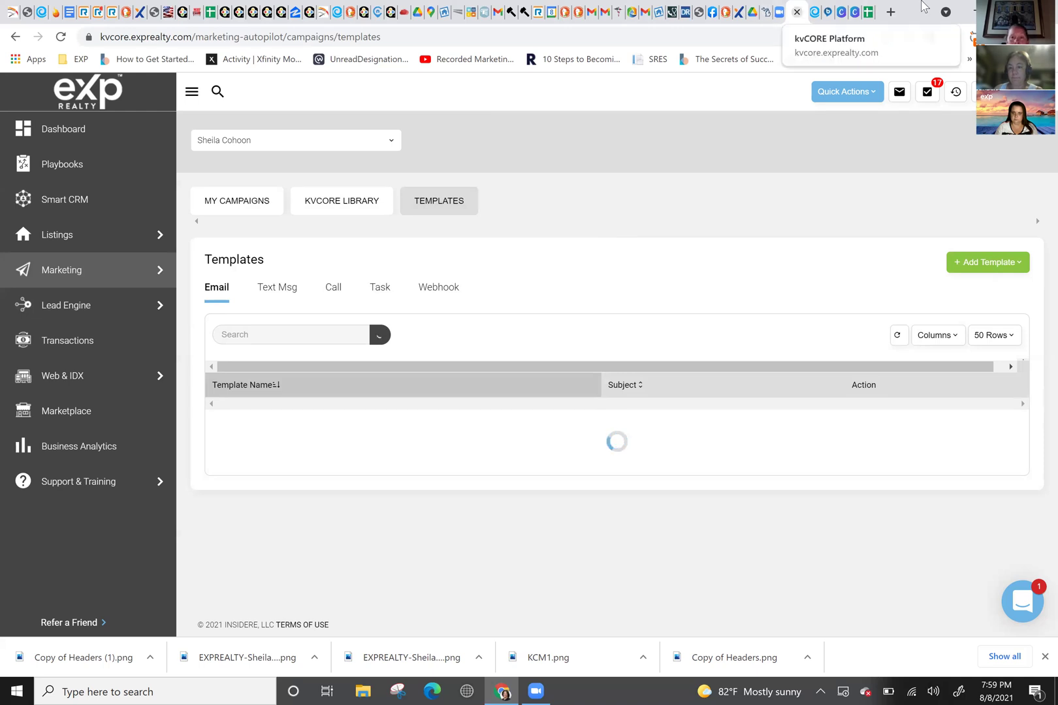
{"action": "left_click", "coordinate": [797, 12]}
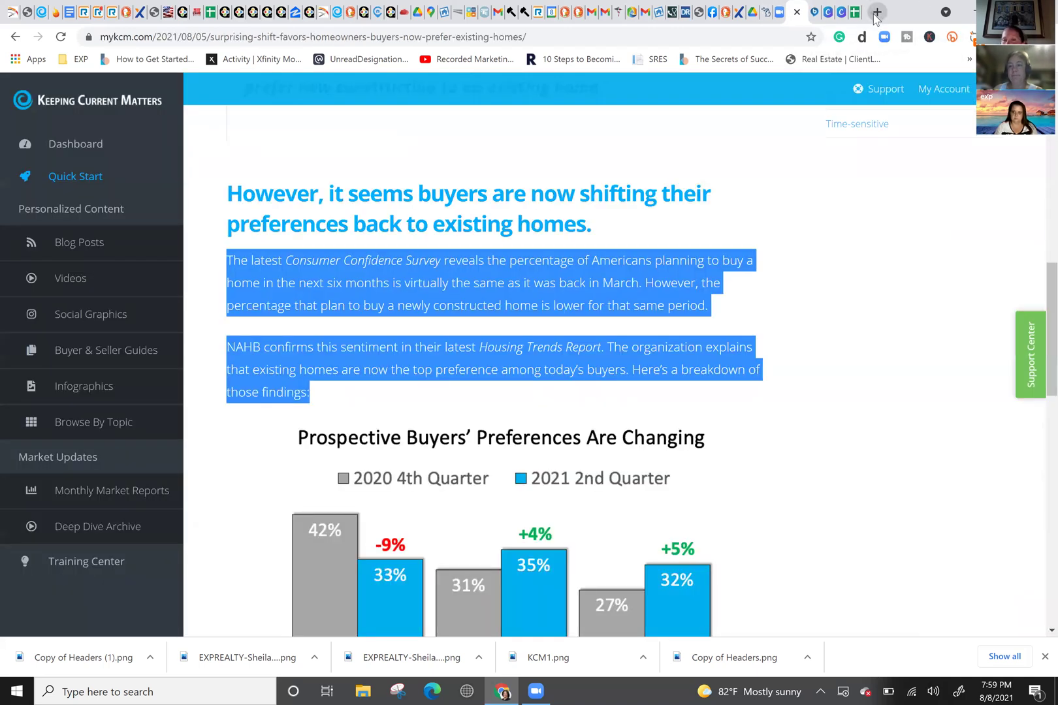
Step: Reload kvCORE in a new tab and go to Marketing > Smart Campaigns
{"action": "left_click", "coordinate": [879, 12]}
{"action": "type", "text": "kvcore.exprealty.com"}
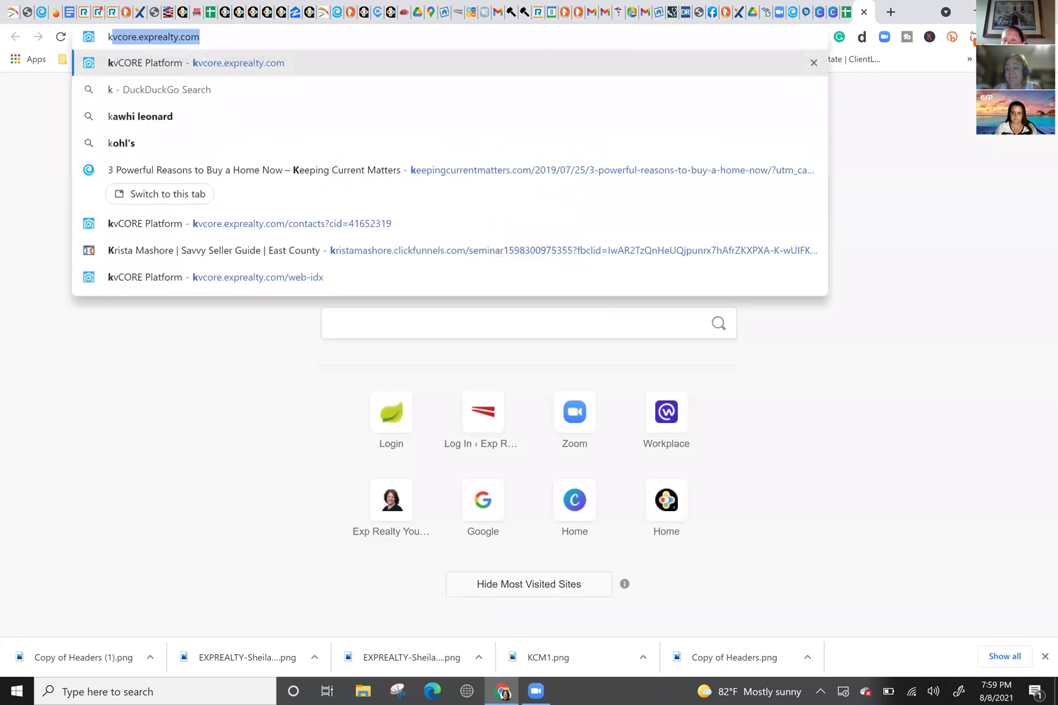
{"action": "key", "text": "Right"}
{"action": "key", "text": "Return"}
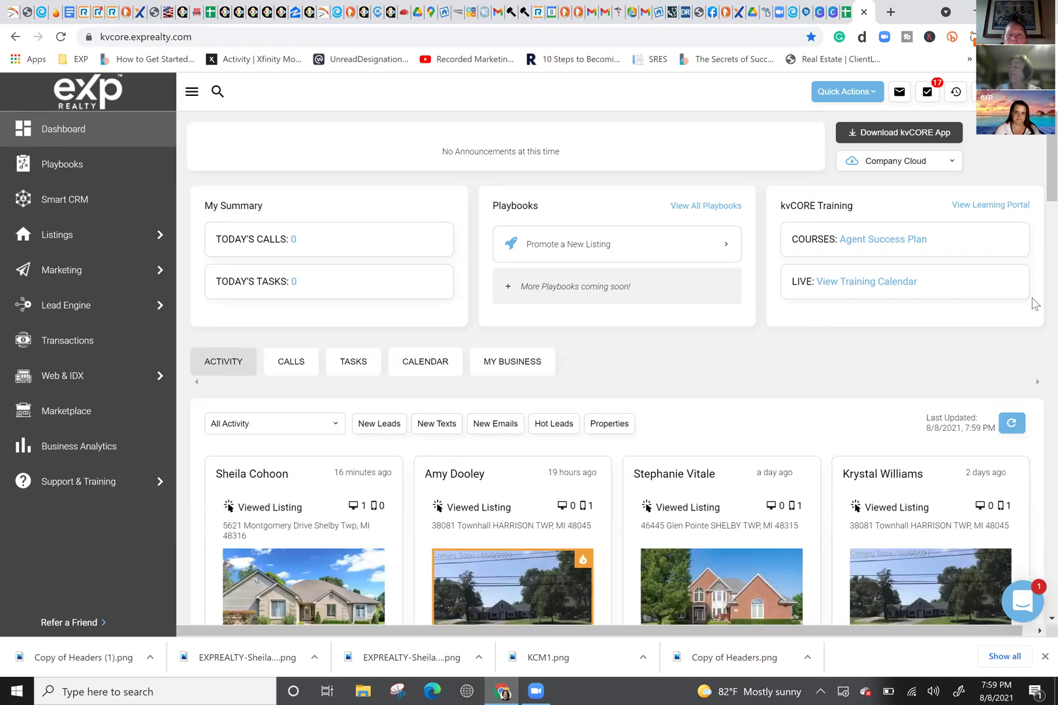
{"action": "mouse_move", "coordinate": [89, 269]}
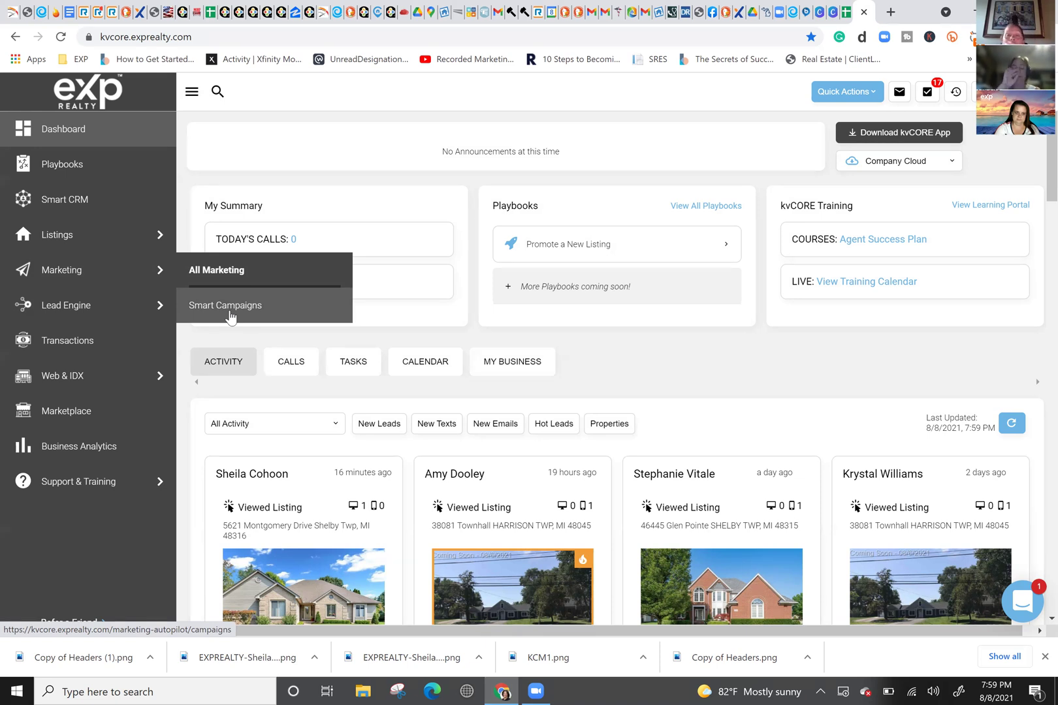
{"action": "left_click", "coordinate": [234, 302]}
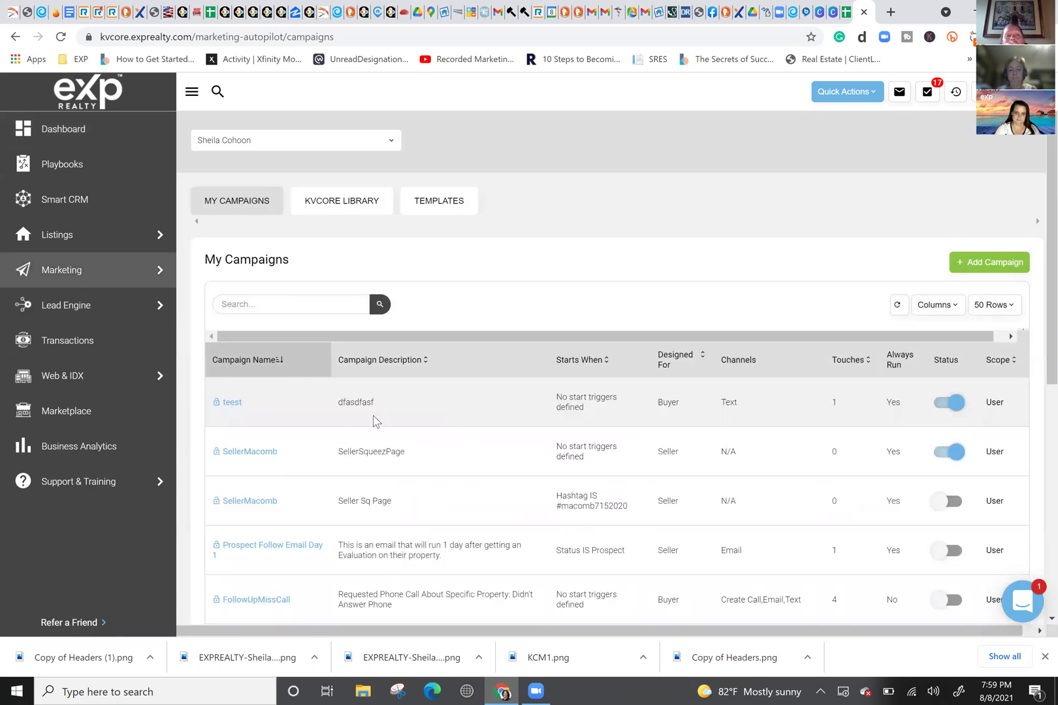
Step: Search Templates for 'newsletter' and edit the Agent Angle template
{"action": "left_click", "coordinate": [287, 302]}
{"action": "type", "text": "new"}
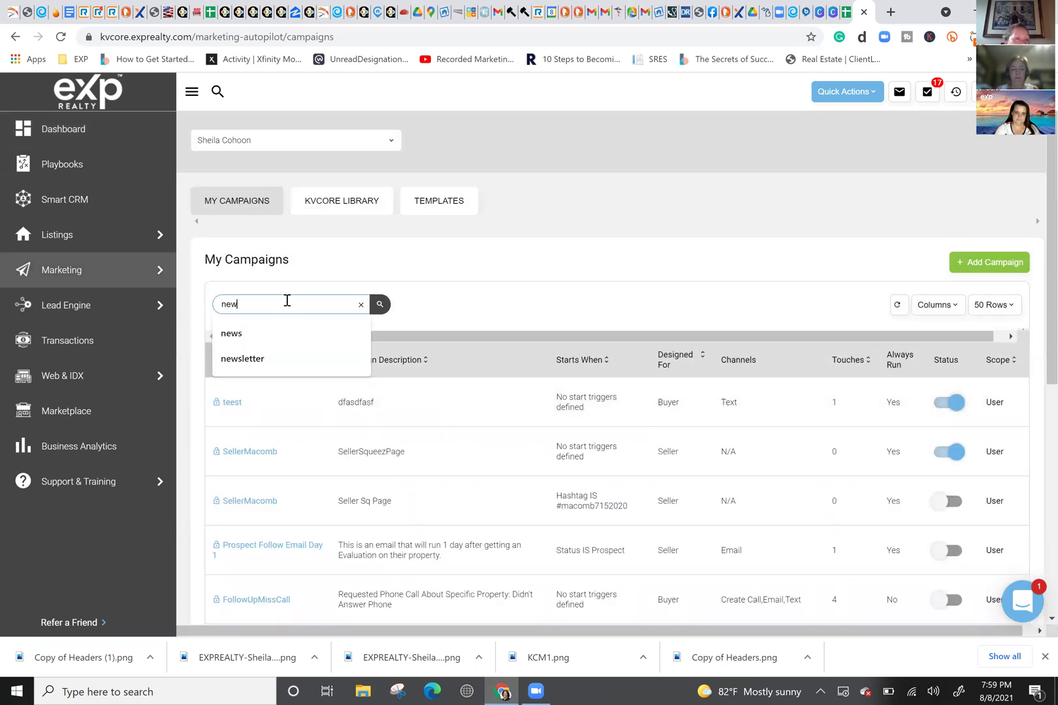
{"action": "left_click", "coordinate": [469, 199]}
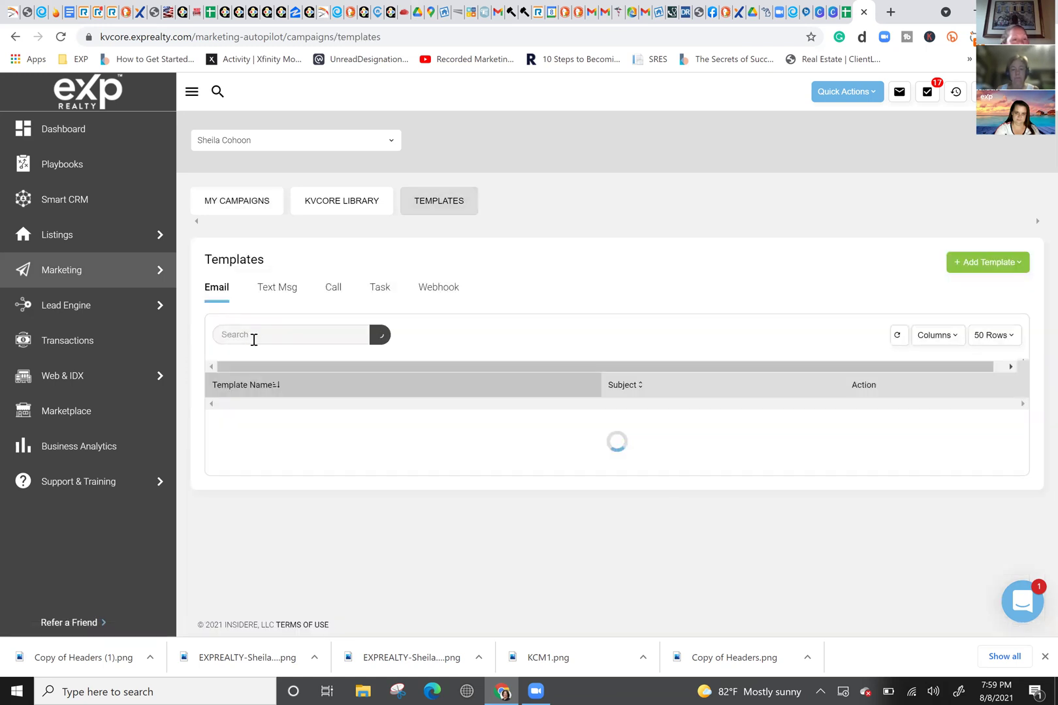
{"action": "left_click", "coordinate": [255, 338]}
{"action": "type", "text": "ne"}
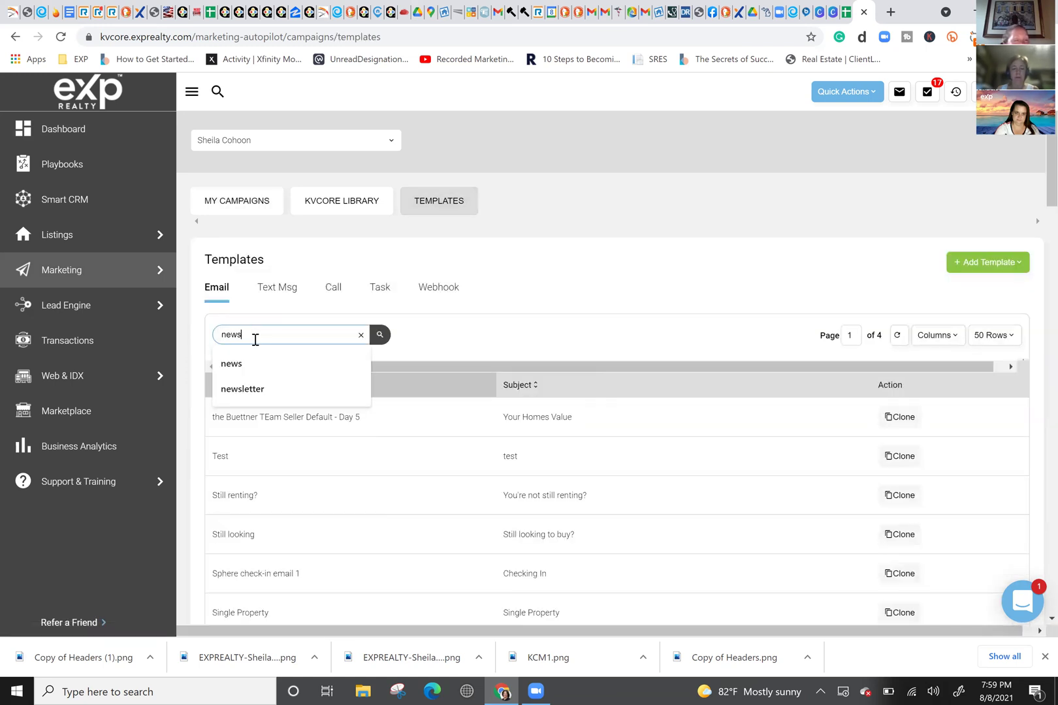
{"action": "type", "text": "ws"}
{"action": "left_click", "coordinate": [260, 390]}
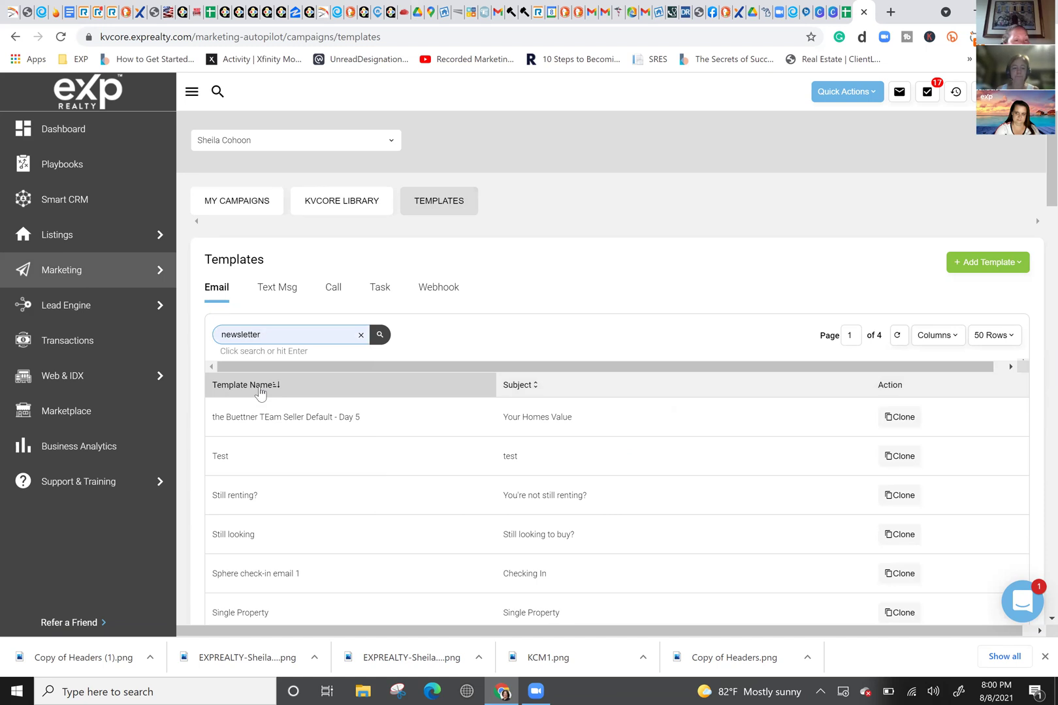
{"action": "key", "text": "Return"}
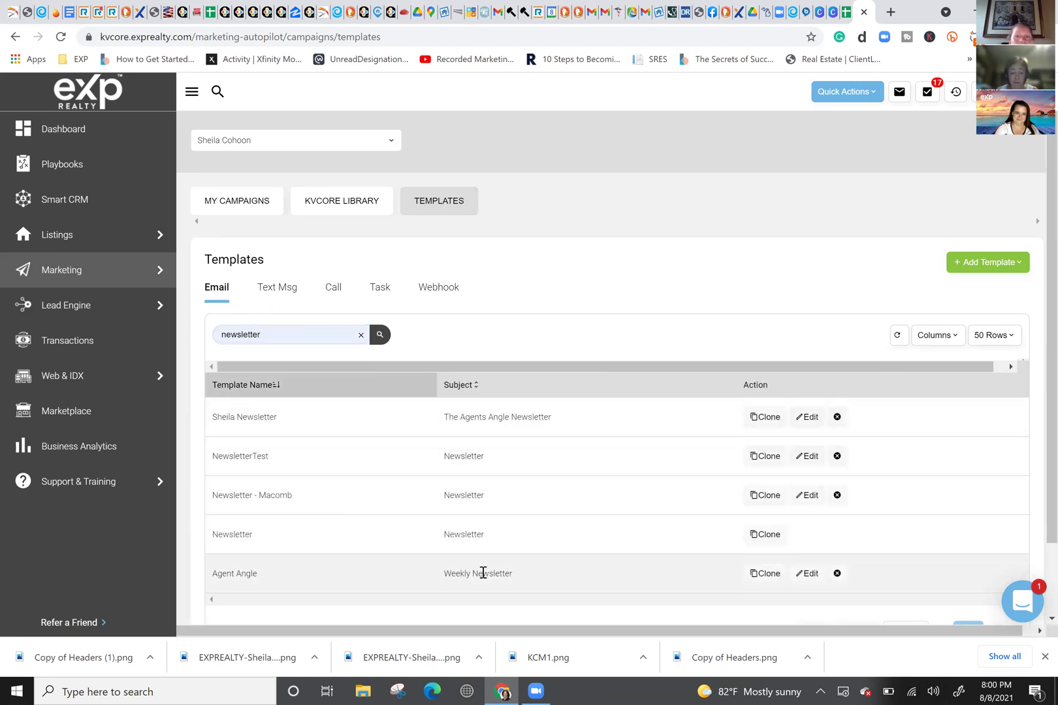
{"action": "left_click", "coordinate": [807, 573]}
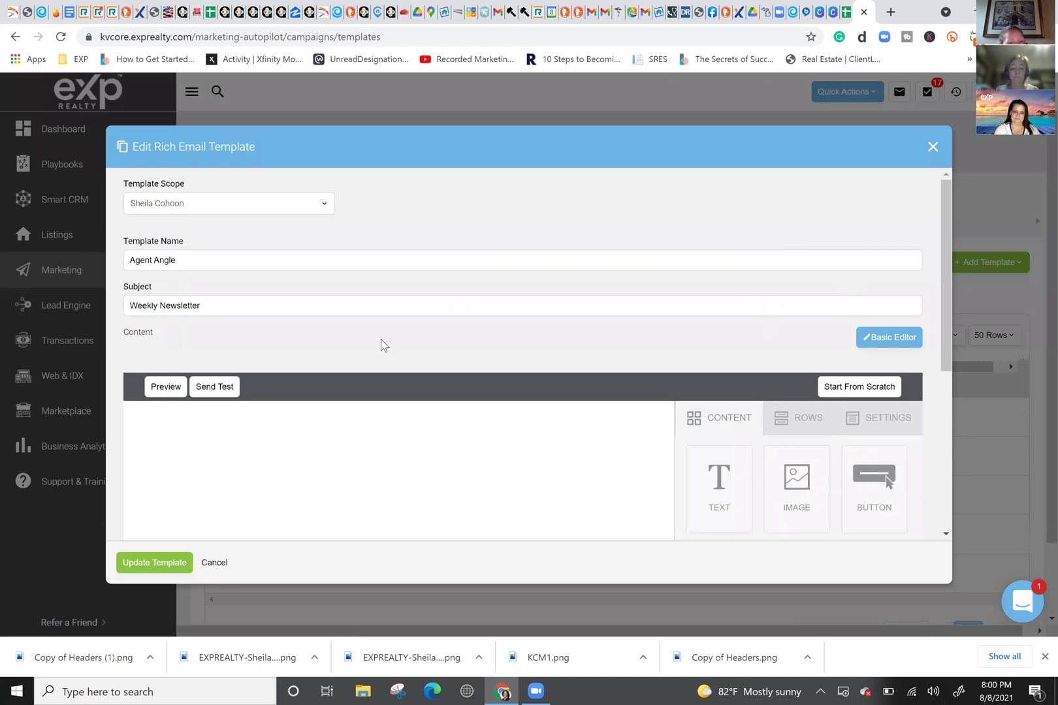
Step: Paste the Macomb short link as the MACOMB button's Url, keeping Link type Open web page
{"action": "scroll", "coordinate": [384, 346], "scroll_direction": "down", "scroll_amount": 1}
{"action": "scroll", "coordinate": [384, 349], "scroll_direction": "down", "scroll_amount": 1}
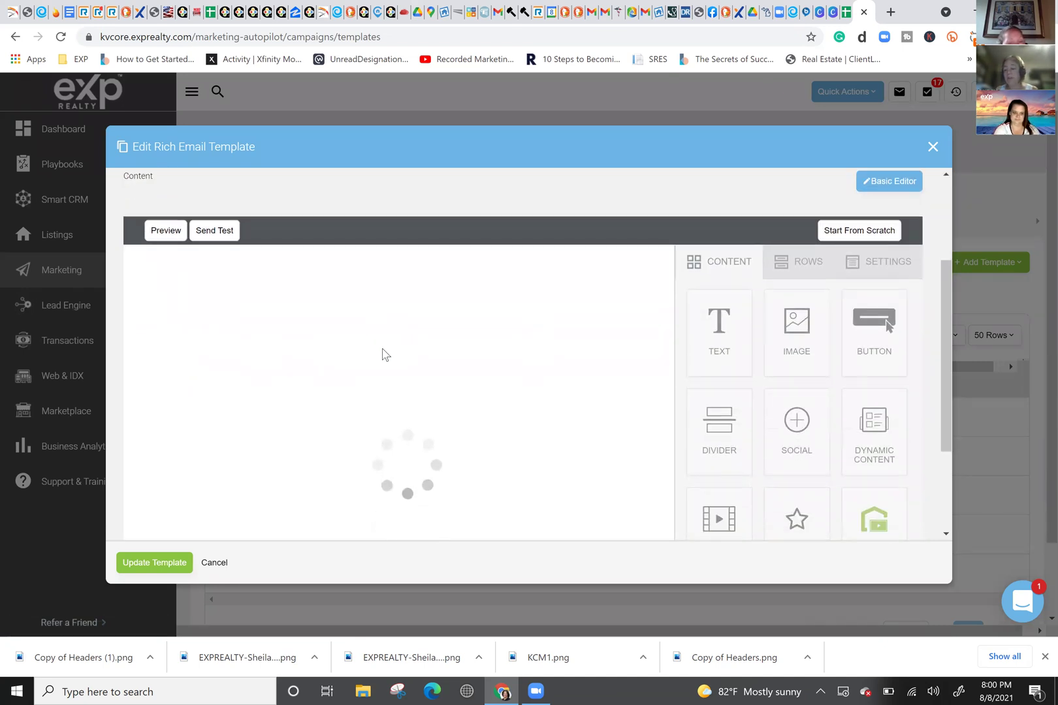
{"action": "scroll", "coordinate": [385, 354], "scroll_direction": "down", "scroll_amount": 2}
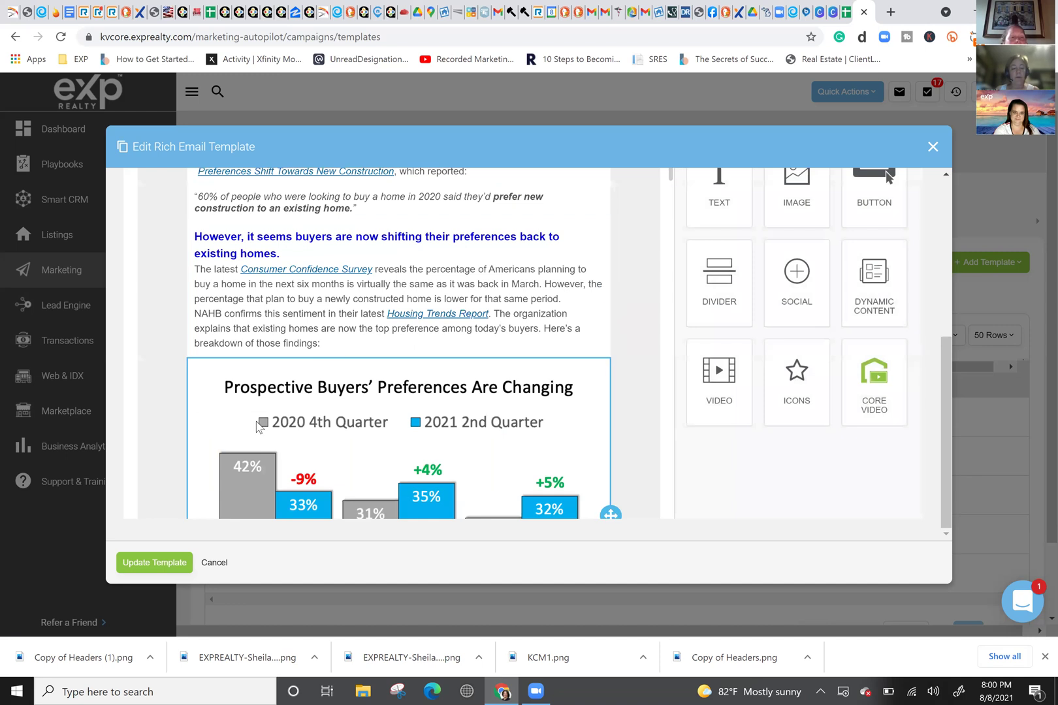
{"action": "scroll", "coordinate": [258, 427], "scroll_direction": "down", "scroll_amount": 2}
{"action": "scroll", "coordinate": [258, 425], "scroll_direction": "down", "scroll_amount": 5}
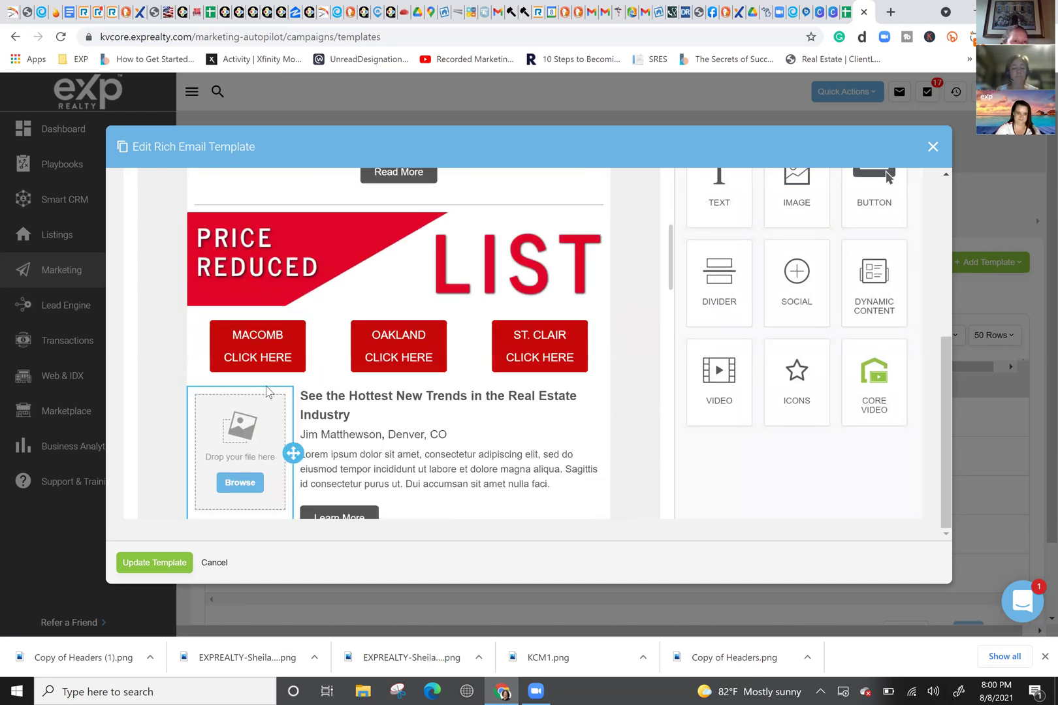
{"action": "left_click", "coordinate": [267, 368]}
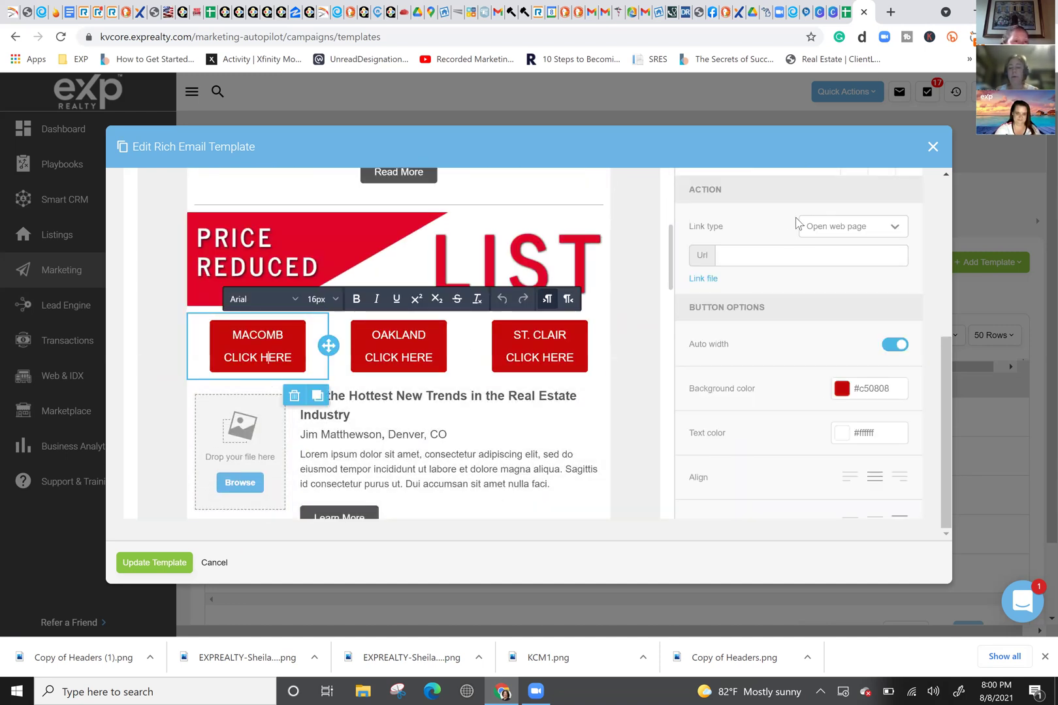
{"action": "left_click", "coordinate": [772, 255]}
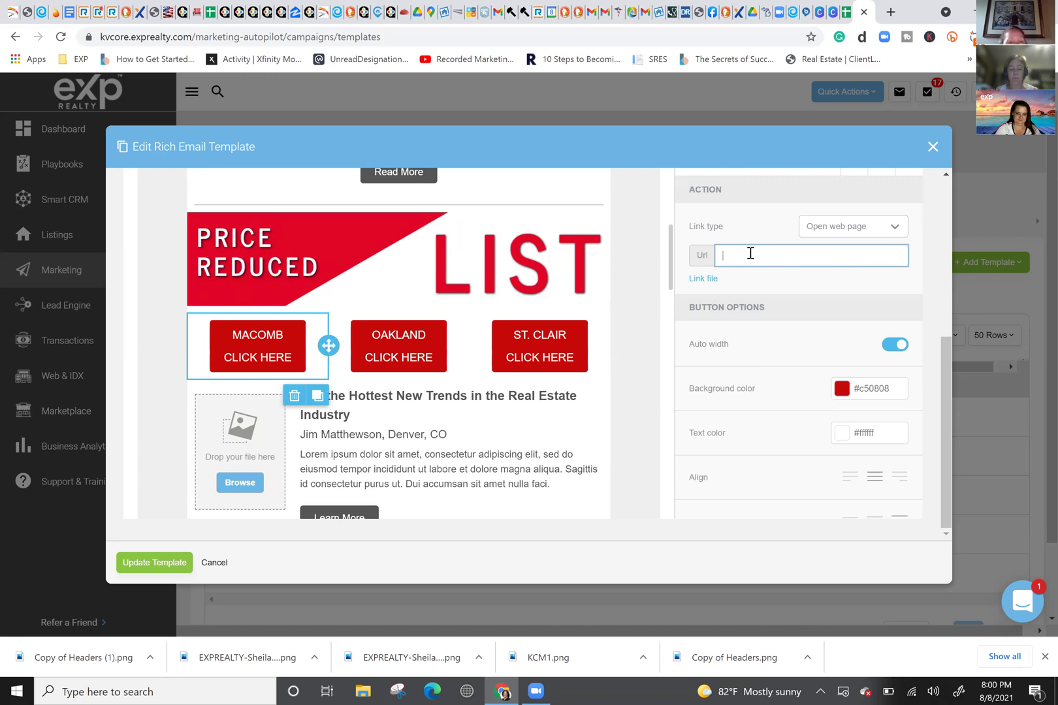
{"action": "type", "text": "https://myre.io/07O5lnRtoOGs"}
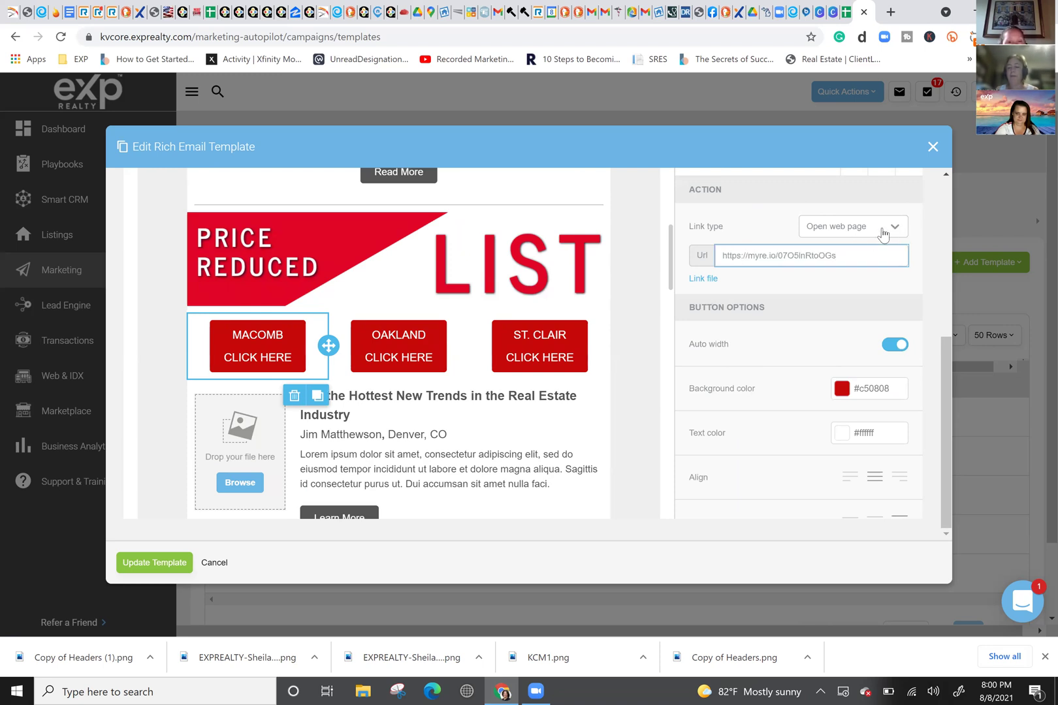
{"action": "left_click", "coordinate": [887, 230]}
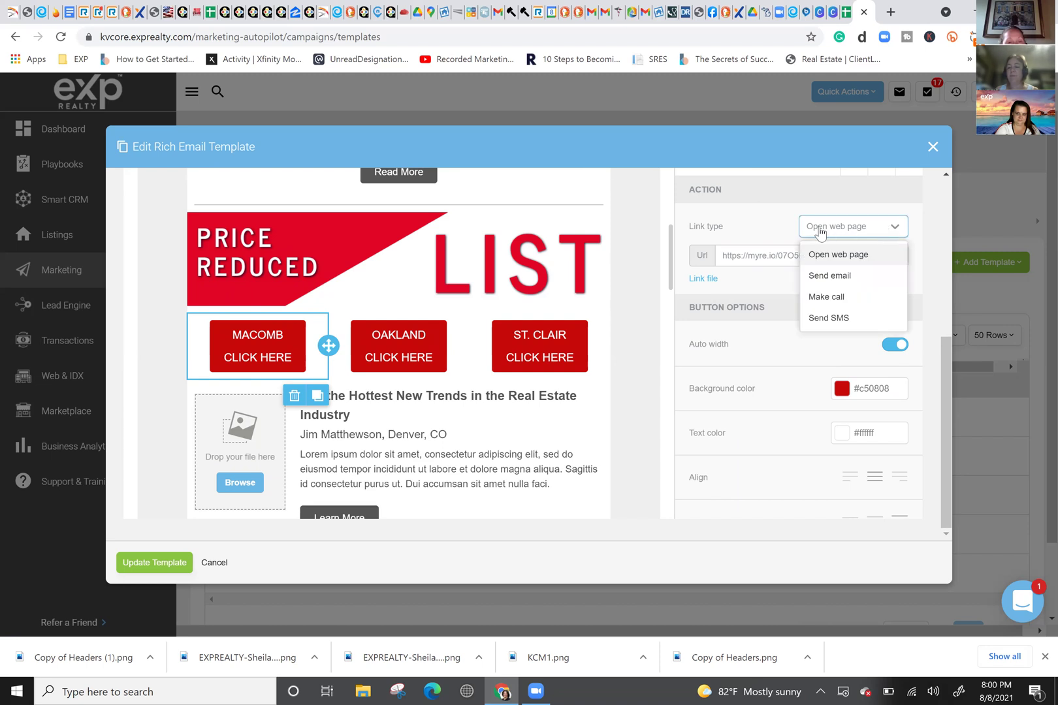
{"action": "left_click", "coordinate": [738, 267]}
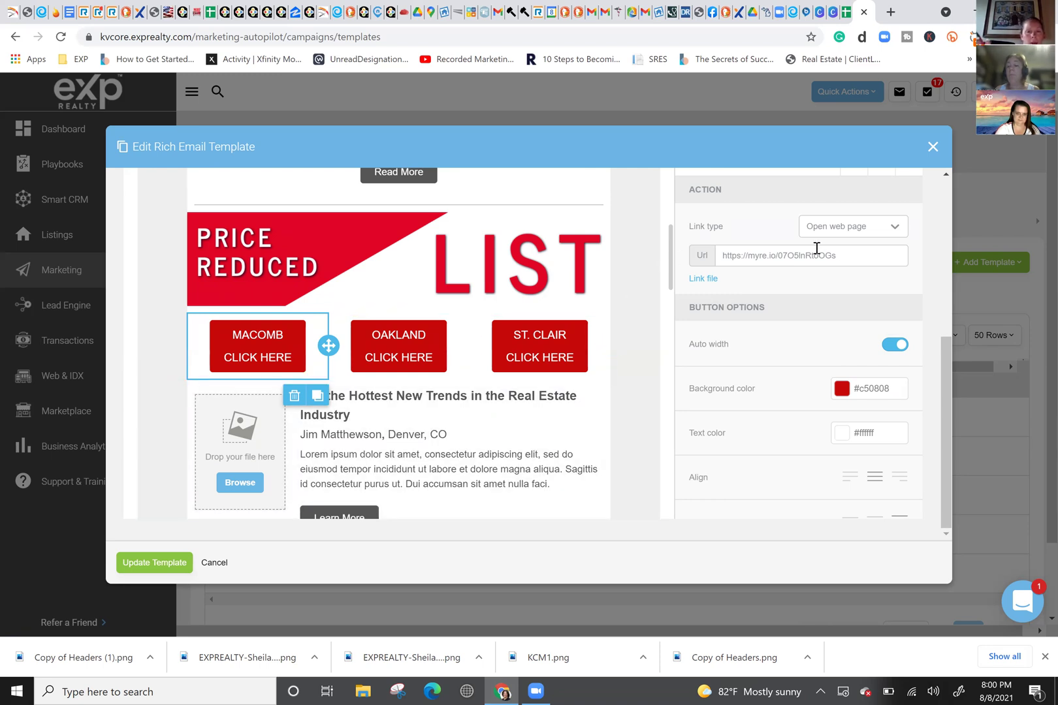
Step: Inspect the OAKLAND button and Price Reduced image, then reselect the MACOMB button
{"action": "left_click", "coordinate": [392, 356]}
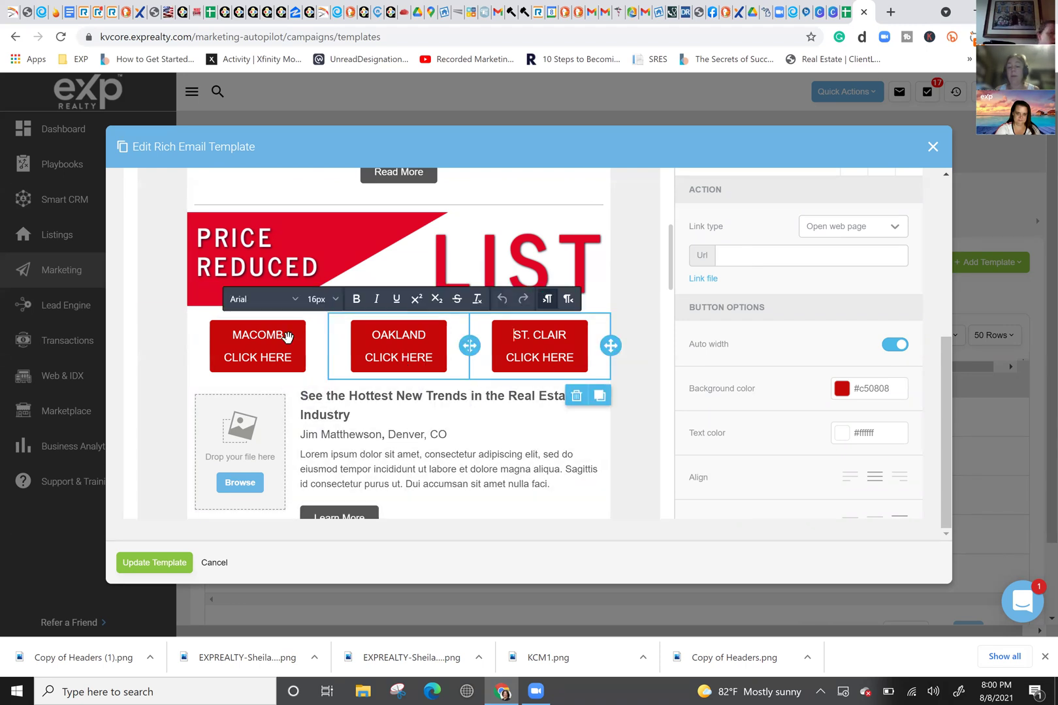
{"action": "left_click", "coordinate": [390, 264]}
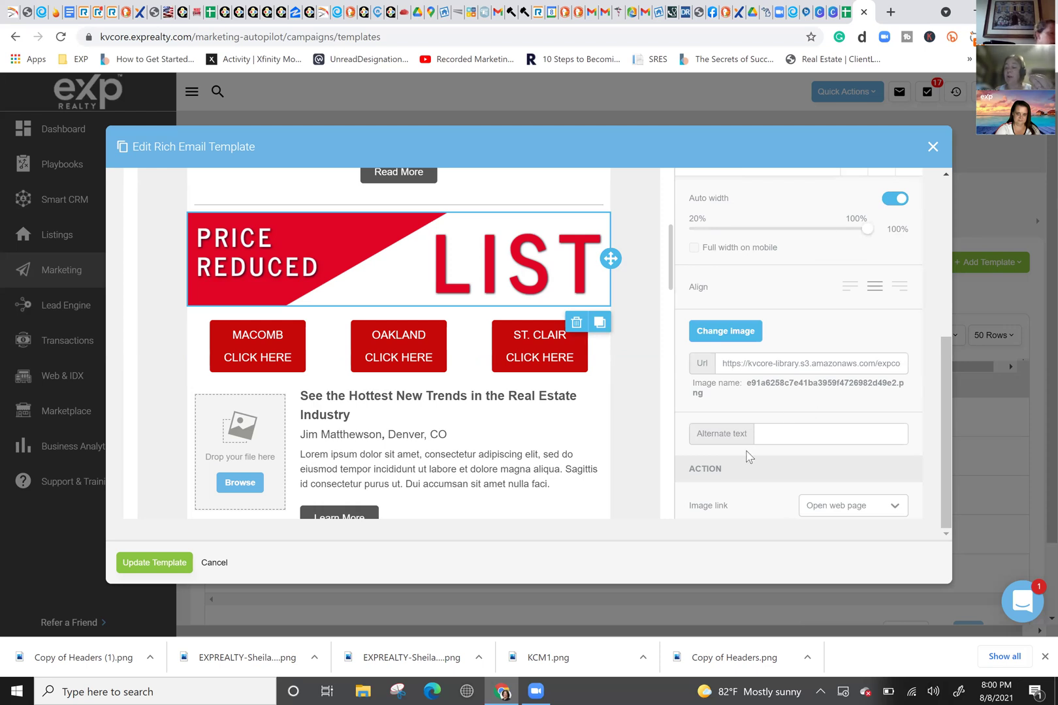
{"action": "left_click", "coordinate": [277, 357]}
{"action": "left_click", "coordinate": [321, 290]}
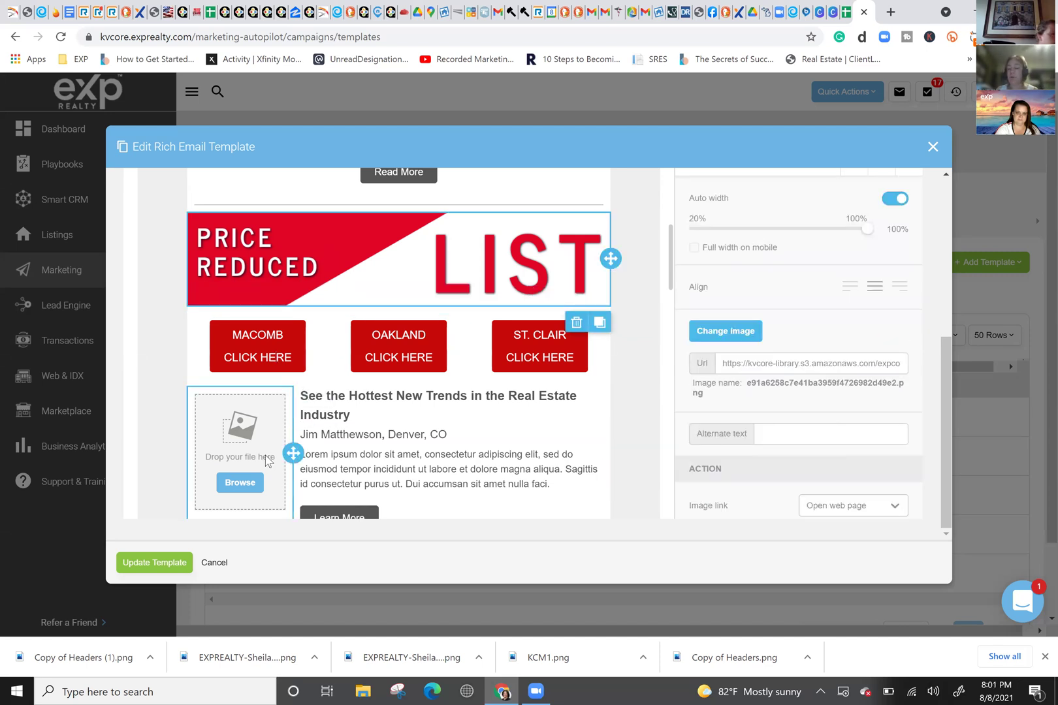
{"action": "left_click", "coordinate": [251, 336]}
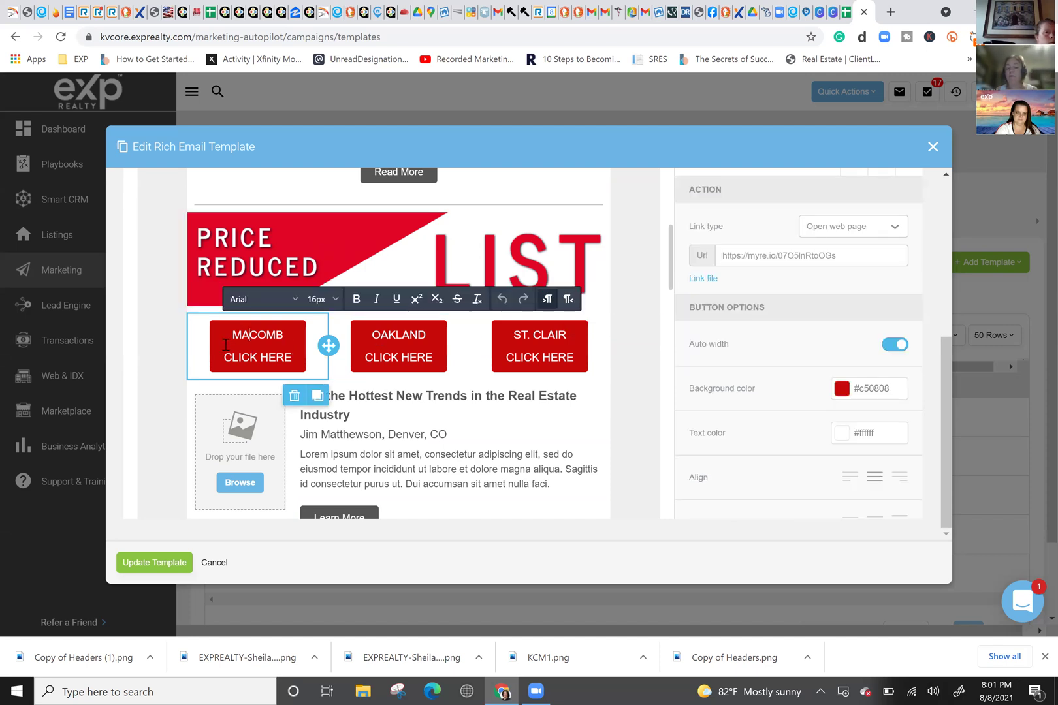
Step: Toggle the MACOMB button's per-side border setting and return the space above to 10
{"action": "scroll", "coordinate": [843, 375], "scroll_direction": "down", "scroll_amount": 4}
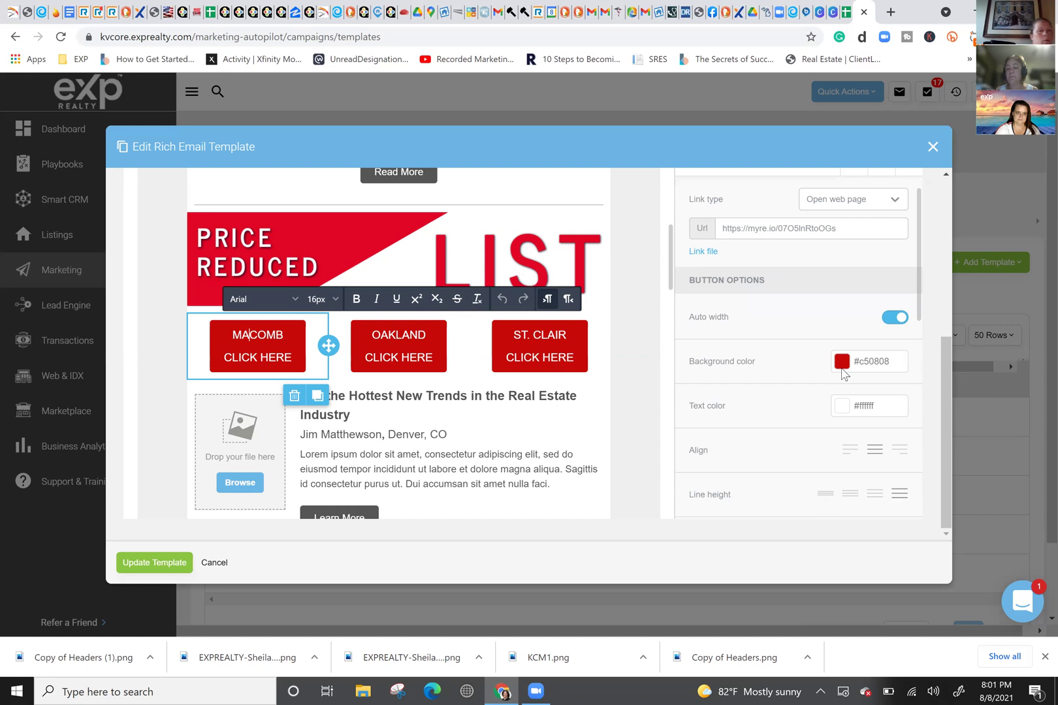
{"action": "scroll", "coordinate": [839, 376], "scroll_direction": "down", "scroll_amount": 4}
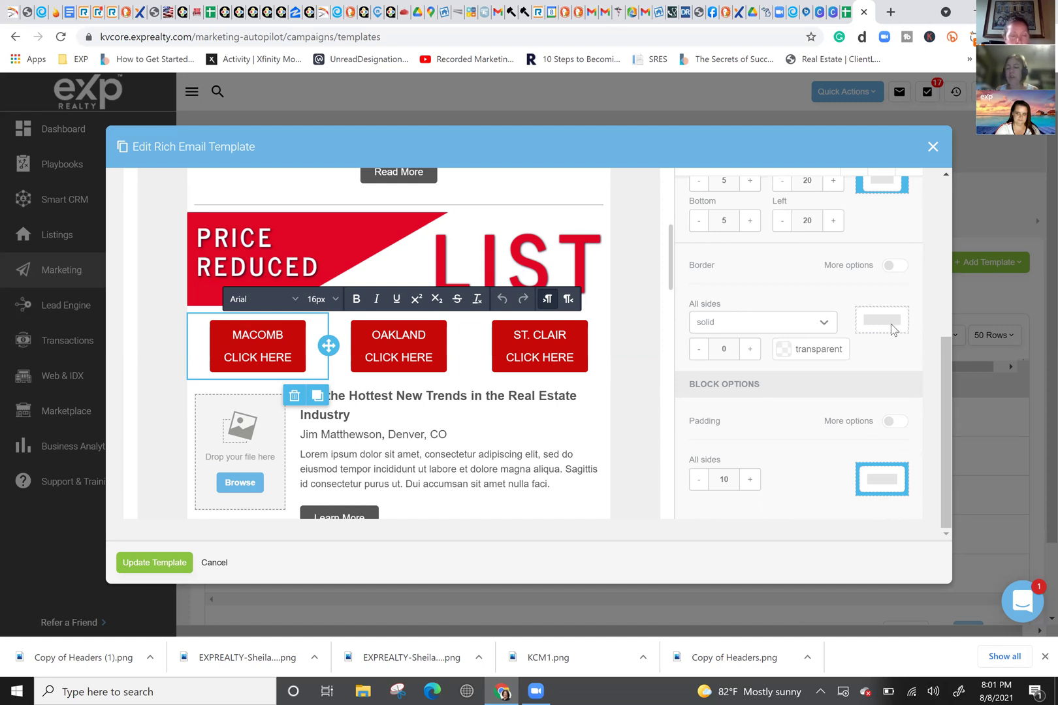
{"action": "left_click", "coordinate": [891, 267]}
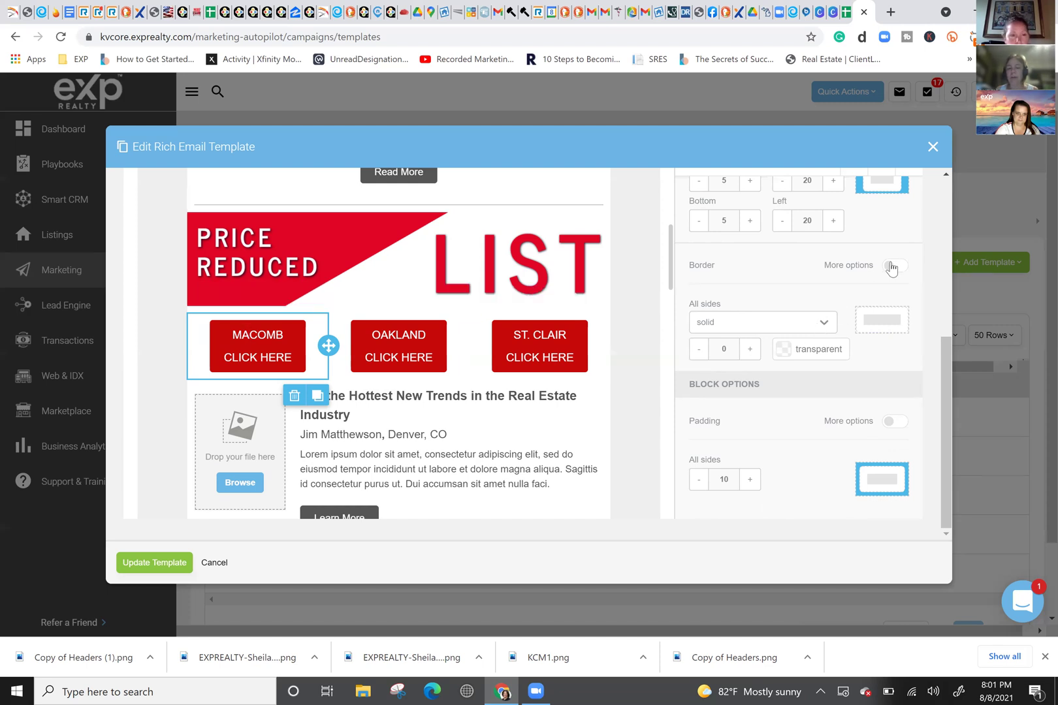
{"action": "left_click", "coordinate": [892, 266]}
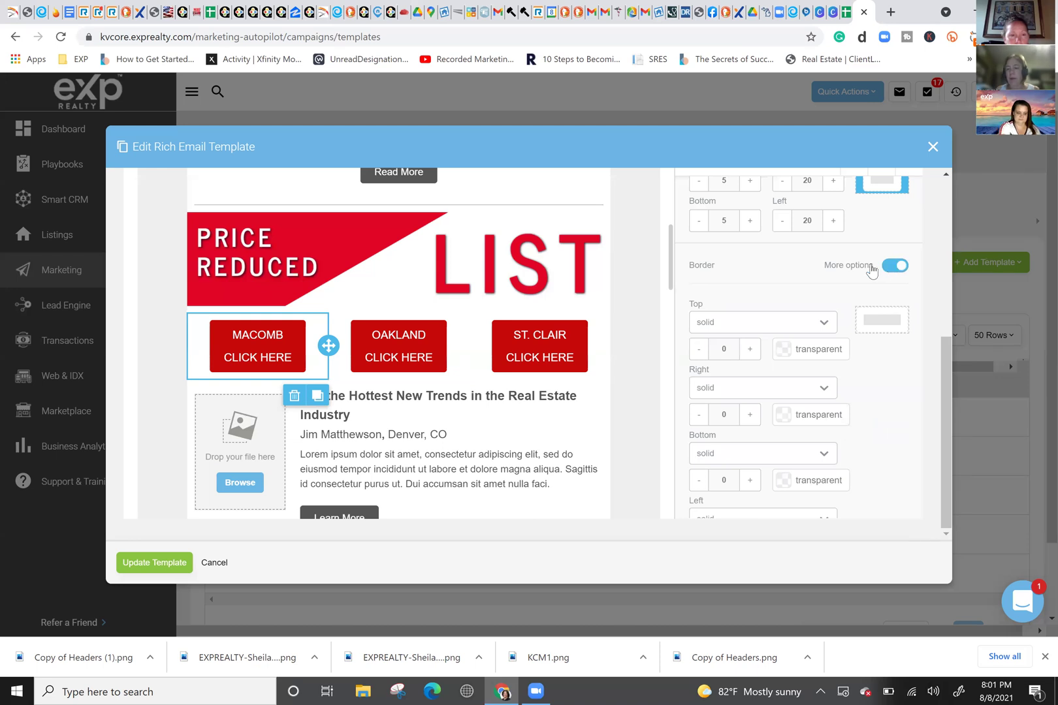
{"action": "left_click", "coordinate": [891, 267]}
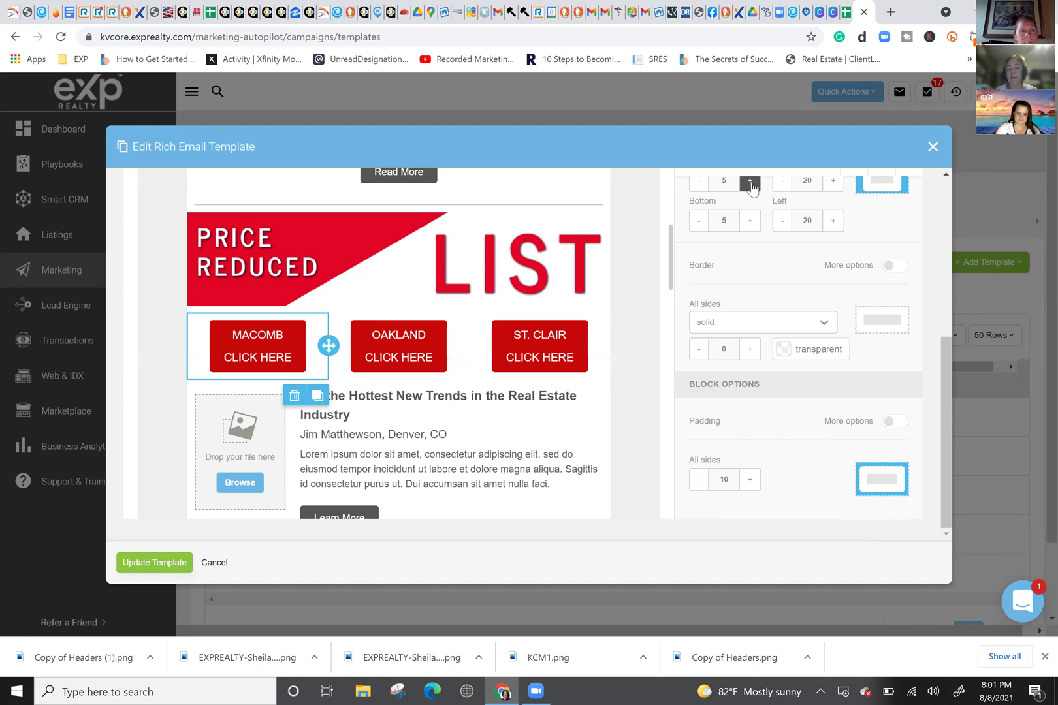
{"action": "left_click", "coordinate": [751, 182]}
{"action": "left_click", "coordinate": [751, 182]}
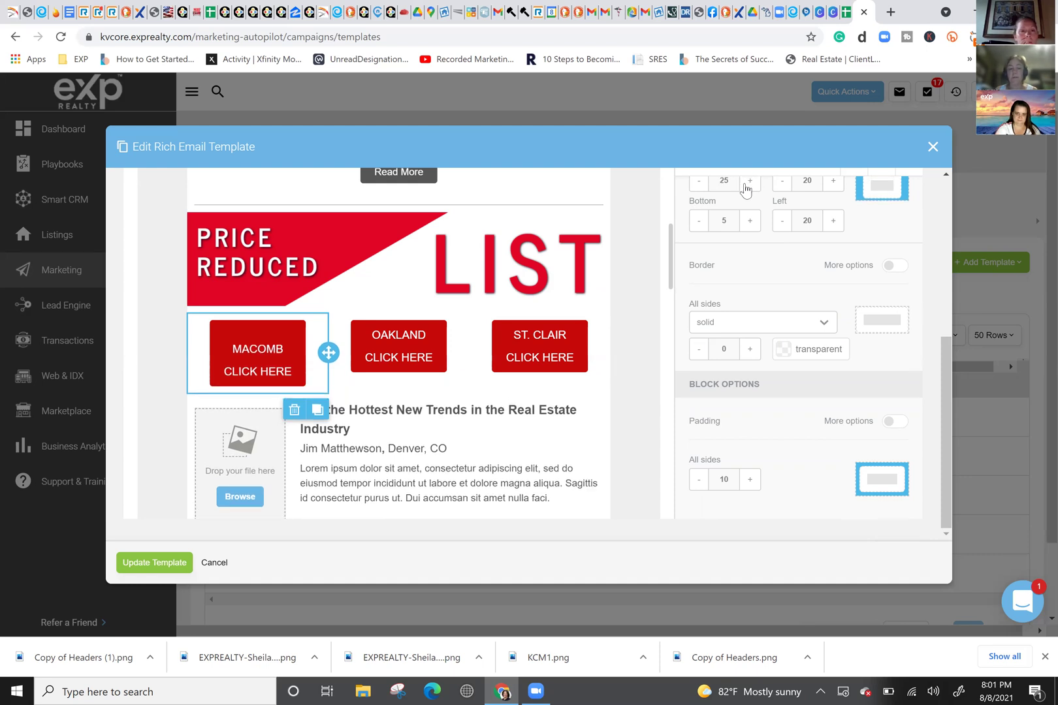
{"action": "left_click", "coordinate": [699, 183]}
{"action": "left_click", "coordinate": [698, 182]}
Step: Set the MACOMB button's Content padding to 5 on all sides
{"action": "scroll", "coordinate": [859, 235], "scroll_direction": "up", "scroll_amount": 2}
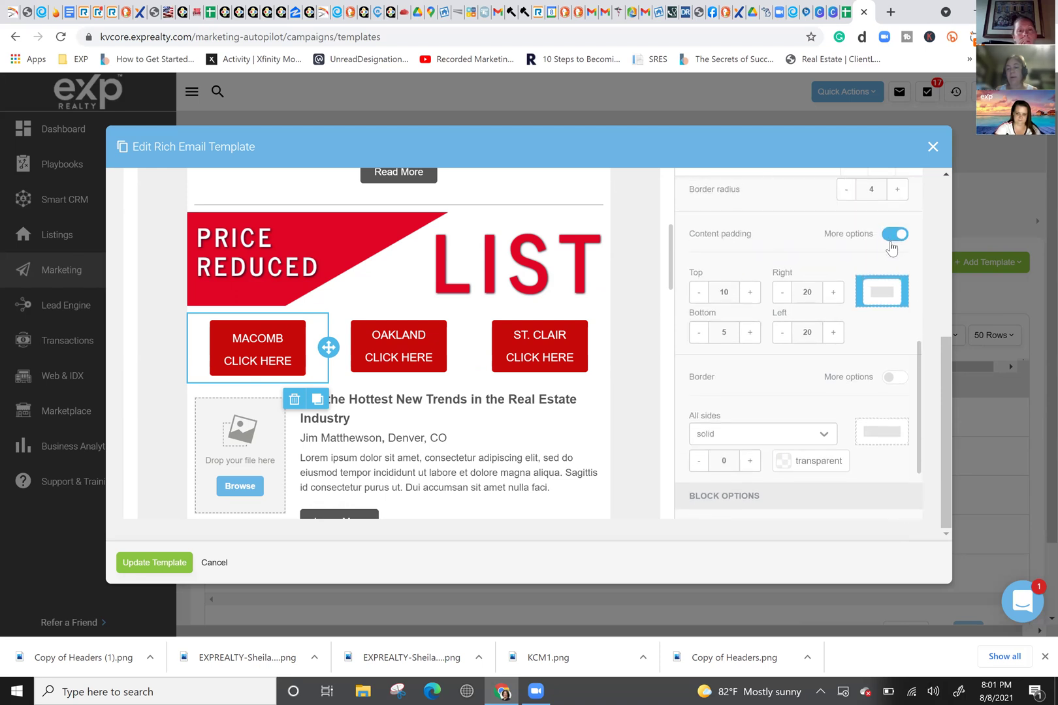
{"action": "left_click", "coordinate": [894, 234]}
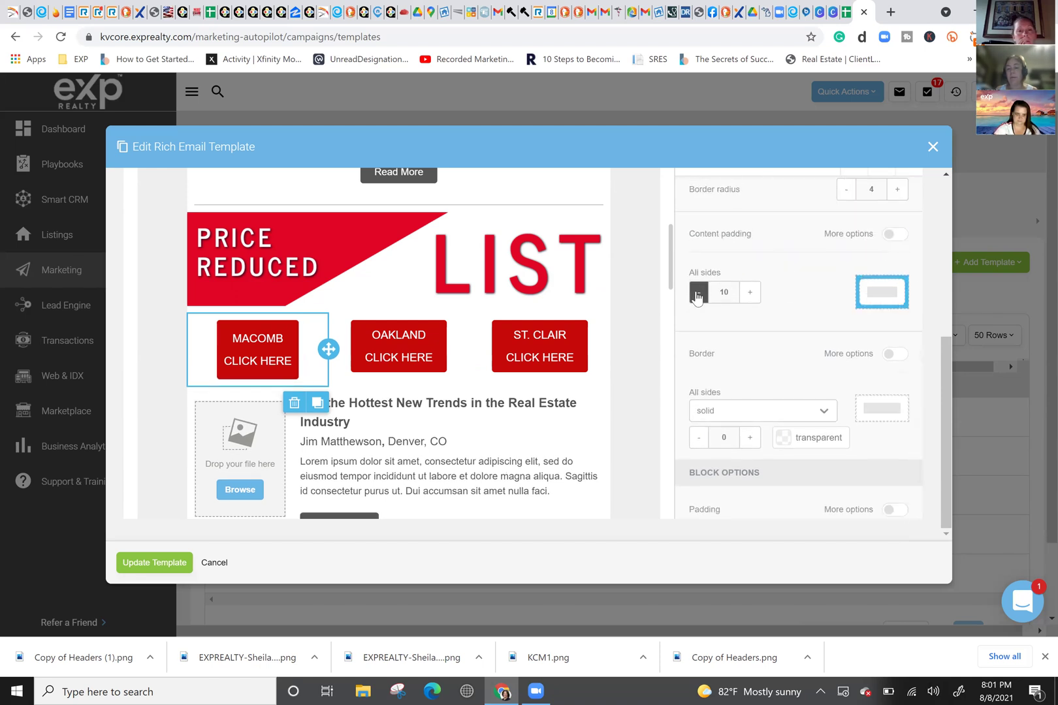
{"action": "left_click", "coordinate": [698, 293]}
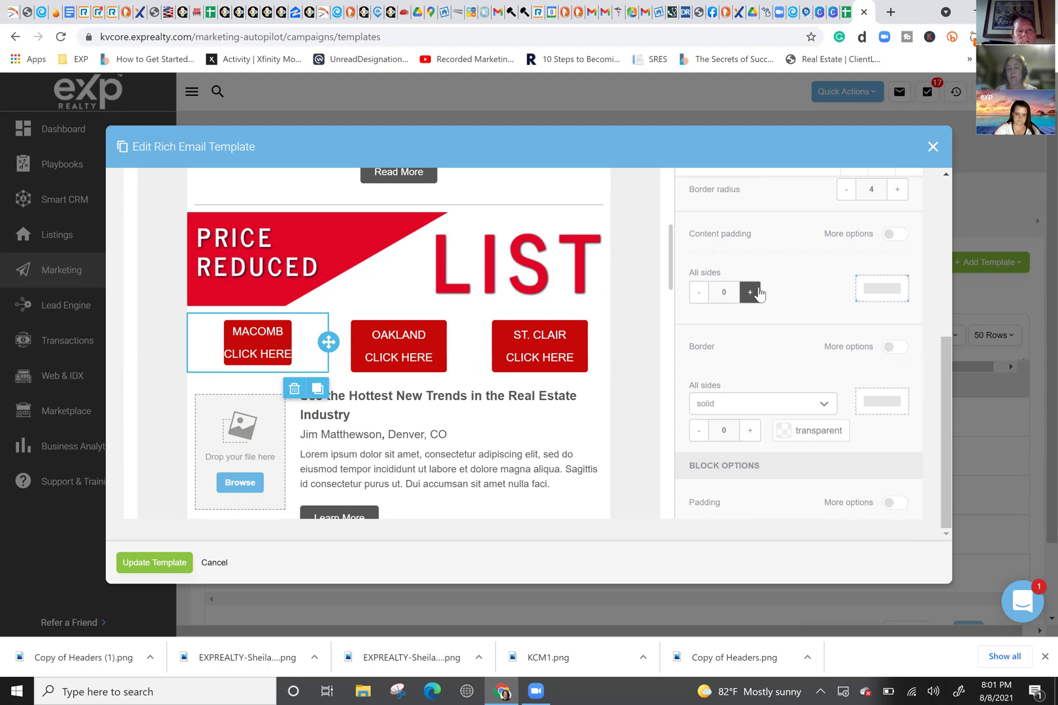
{"action": "left_click", "coordinate": [752, 293]}
{"action": "left_click", "coordinate": [751, 292]}
{"action": "left_click", "coordinate": [698, 293]}
{"action": "left_click", "coordinate": [698, 293]}
{"action": "left_click", "coordinate": [698, 293]}
Step: Set the MACOMB block's Block Options padding to 0 on all sides
{"action": "scroll", "coordinate": [772, 322], "scroll_direction": "down", "scroll_amount": 1}
{"action": "scroll", "coordinate": [773, 323], "scroll_direction": "down", "scroll_amount": 1}
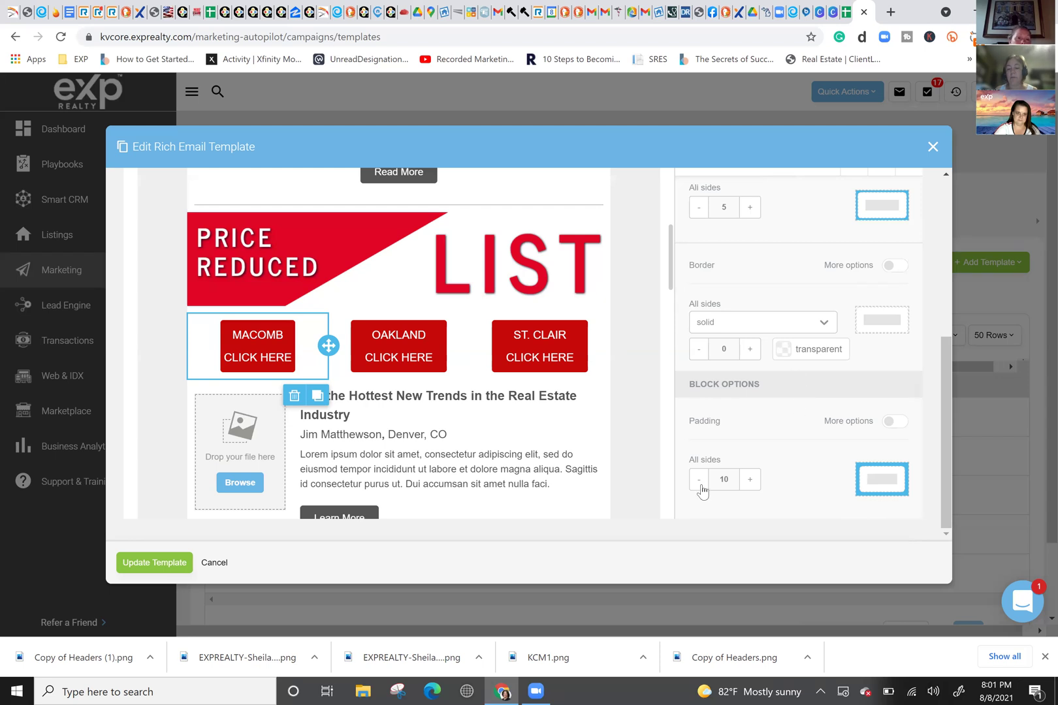
{"action": "left_click", "coordinate": [699, 480]}
{"action": "left_click", "coordinate": [749, 481]}
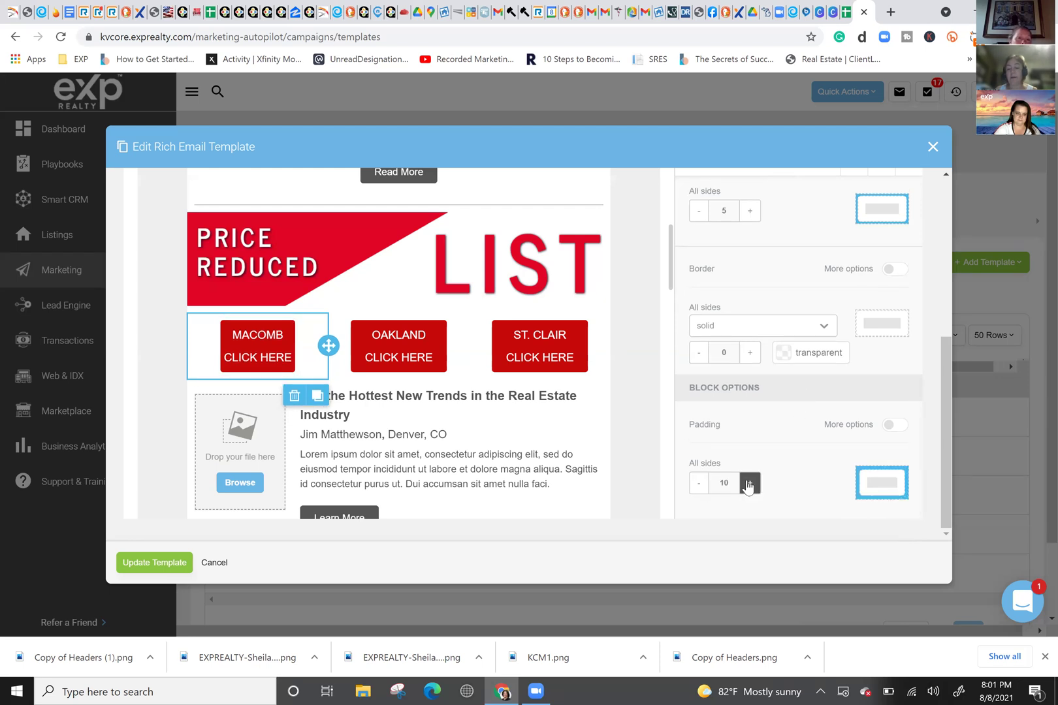
{"action": "left_click", "coordinate": [749, 483]}
{"action": "left_click", "coordinate": [749, 483]}
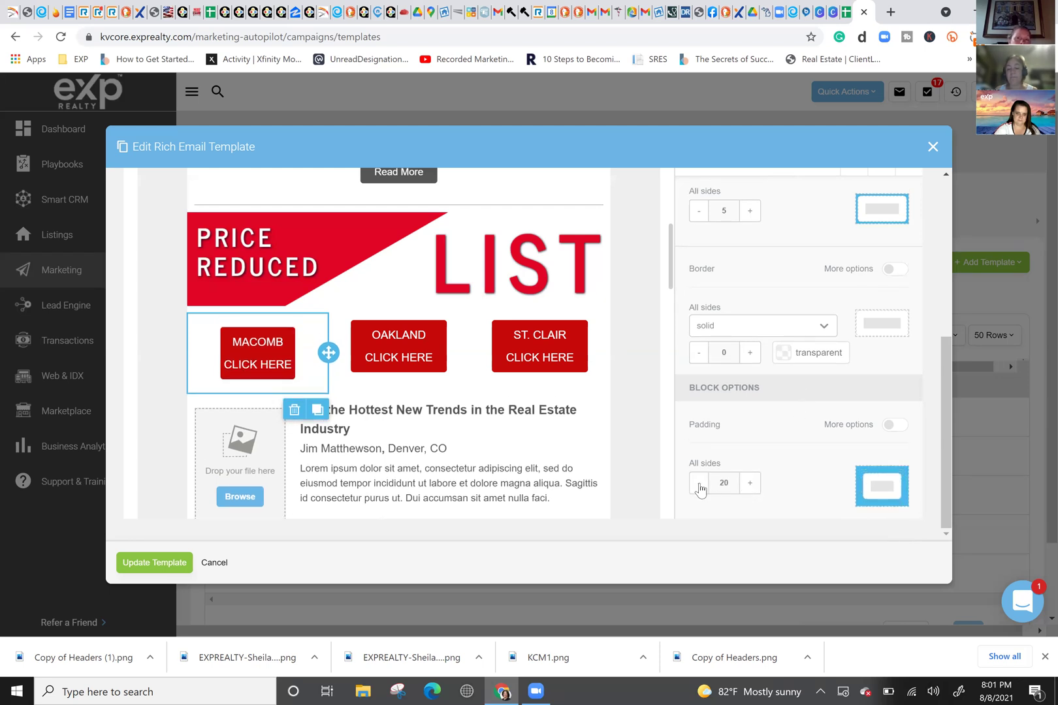
{"action": "left_click", "coordinate": [699, 483]}
{"action": "left_click", "coordinate": [698, 483]}
{"action": "left_click", "coordinate": [699, 483]}
{"action": "left_click", "coordinate": [699, 485]}
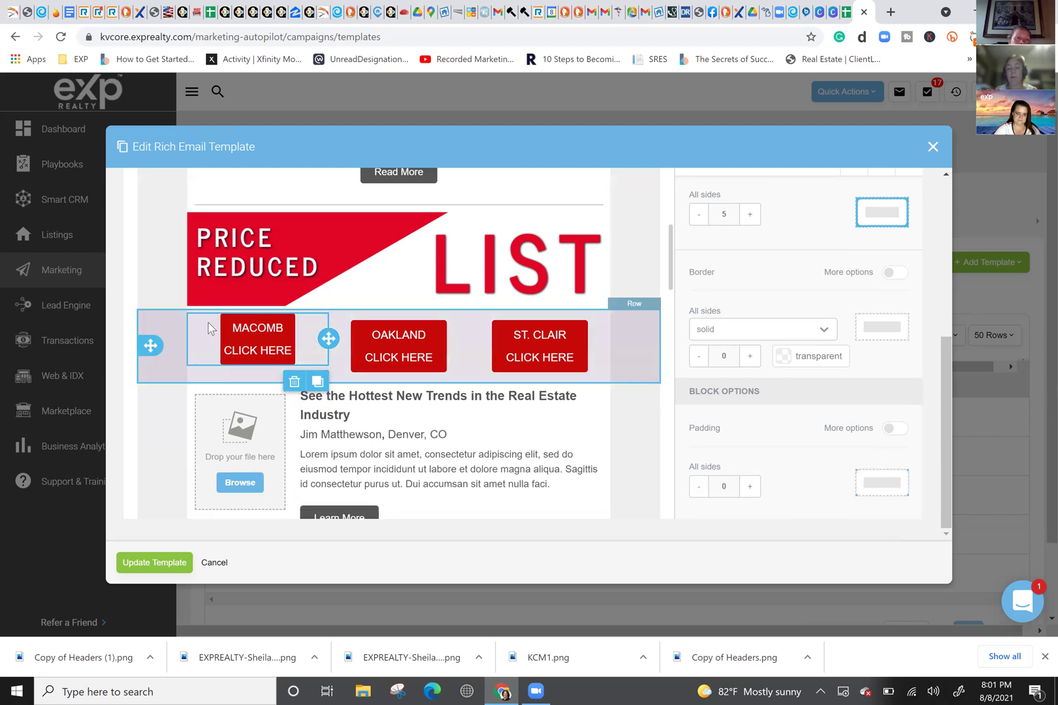
Step: Switch MACOMB's padding to per-side, widen the right side, and keep the top at 5
{"action": "scroll", "coordinate": [753, 325], "scroll_direction": "up", "scroll_amount": 4}
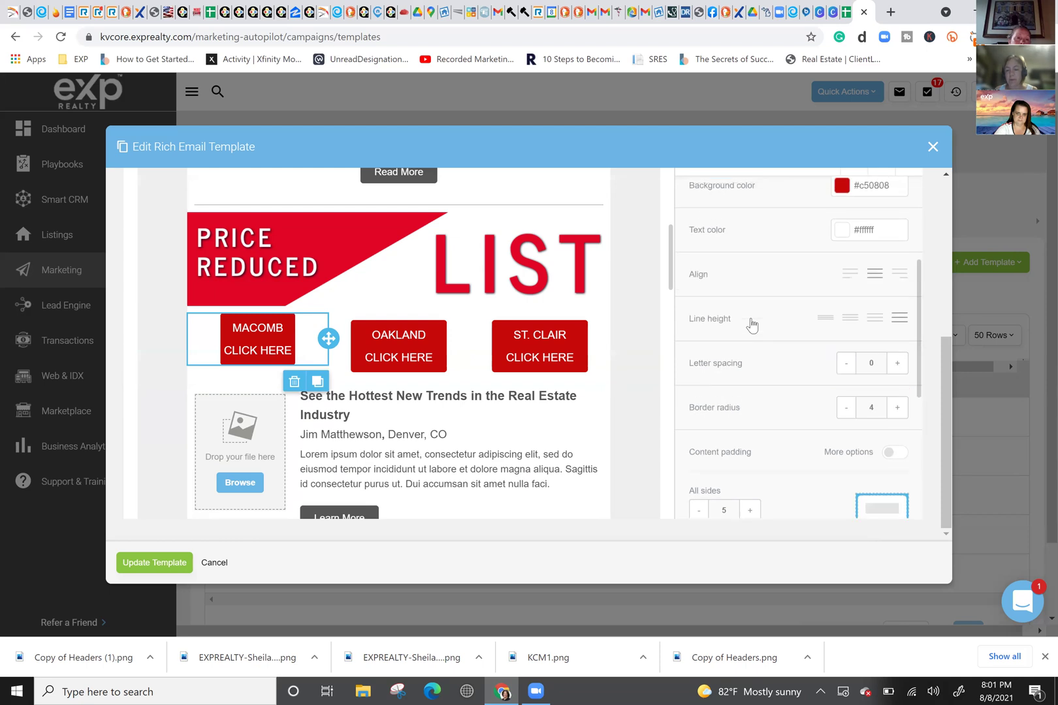
{"action": "scroll", "coordinate": [752, 324], "scroll_direction": "down", "scroll_amount": 3}
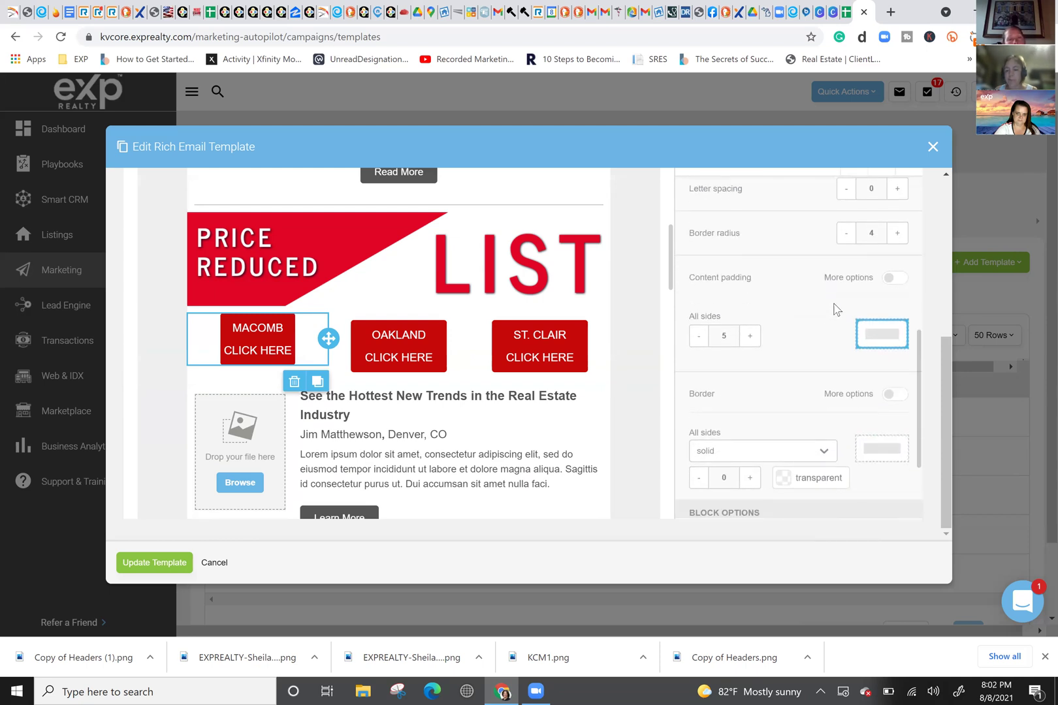
{"action": "scroll", "coordinate": [869, 277], "scroll_direction": "down", "scroll_amount": 1}
{"action": "left_click", "coordinate": [893, 255]}
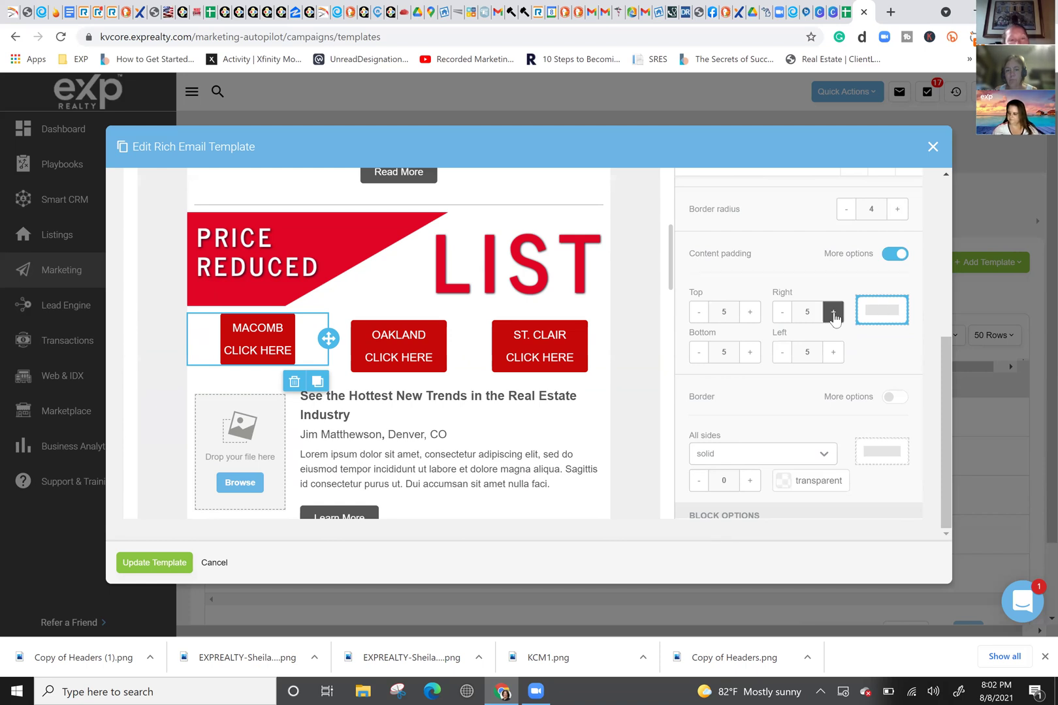
{"action": "left_click", "coordinate": [834, 318]}
{"action": "left_click", "coordinate": [834, 317]}
{"action": "left_click", "coordinate": [834, 318]}
{"action": "left_click", "coordinate": [835, 317]}
{"action": "left_click", "coordinate": [834, 317]}
{"action": "left_click", "coordinate": [757, 312]}
{"action": "left_click", "coordinate": [755, 312]}
{"action": "left_click", "coordinate": [699, 312]}
{"action": "left_click", "coordinate": [699, 312]}
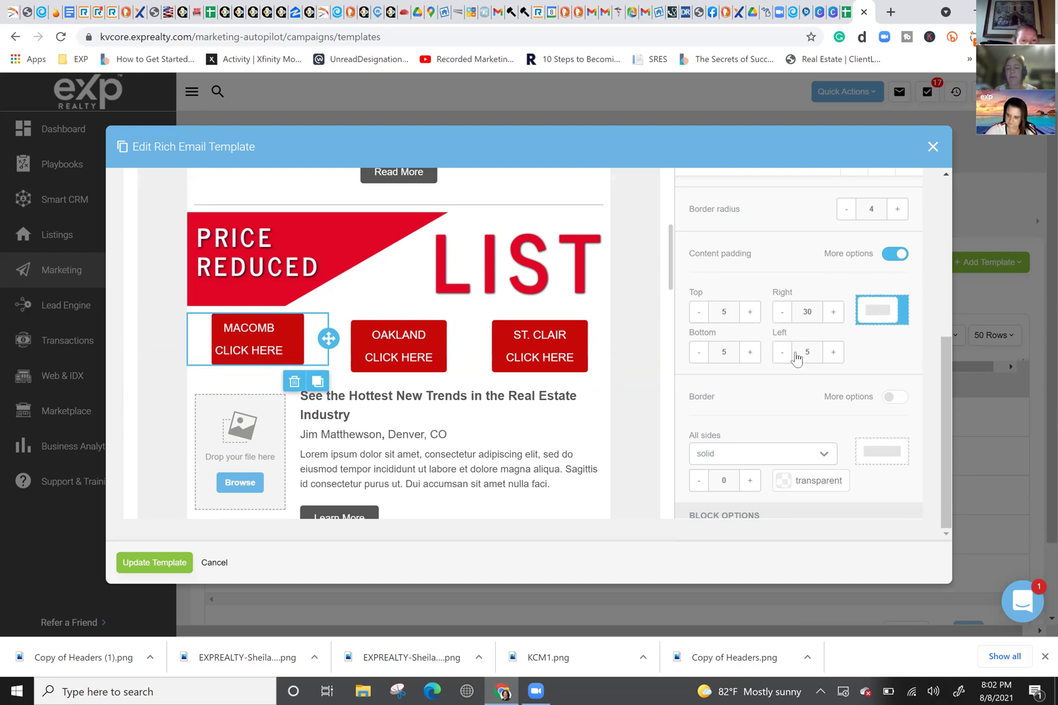
Step: Set the MACOMB button's left padding to 50 and right padding to 45
{"action": "left_click", "coordinate": [832, 353]}
{"action": "left_click", "coordinate": [832, 353]}
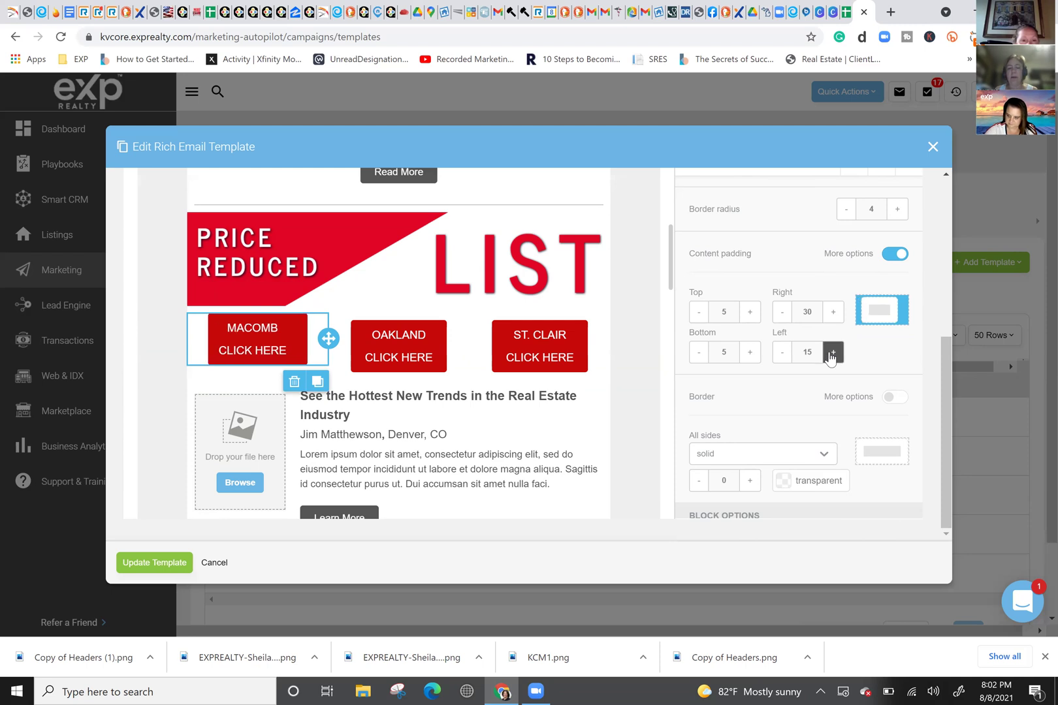
{"action": "left_click", "coordinate": [832, 353]}
{"action": "left_click", "coordinate": [832, 353]}
{"action": "left_click", "coordinate": [832, 353]}
{"action": "left_click", "coordinate": [832, 353]}
{"action": "left_click", "coordinate": [832, 352]}
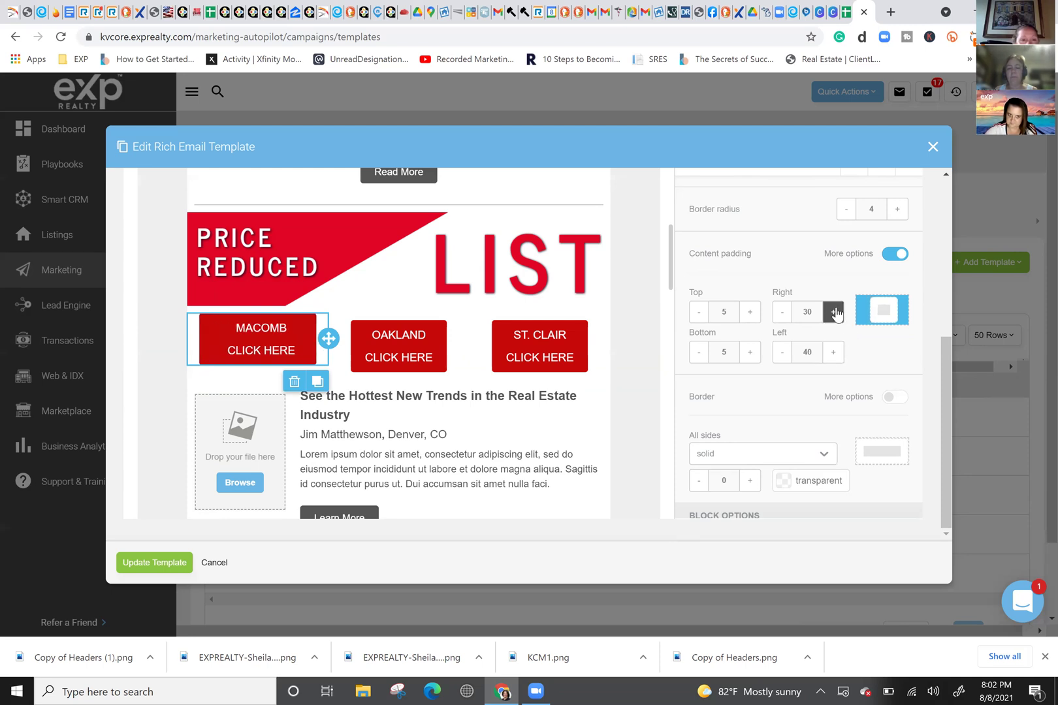
{"action": "left_click", "coordinate": [836, 313]}
{"action": "left_click", "coordinate": [835, 313]}
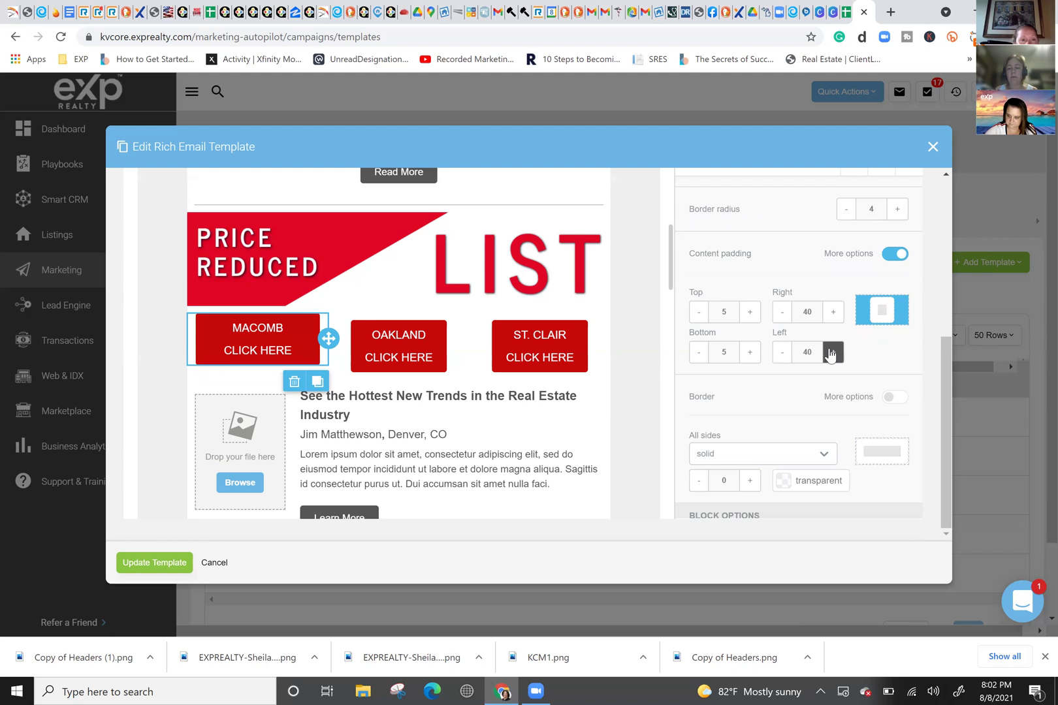
{"action": "left_click", "coordinate": [832, 353]}
{"action": "left_click", "coordinate": [832, 353]}
{"action": "left_click", "coordinate": [835, 313]}
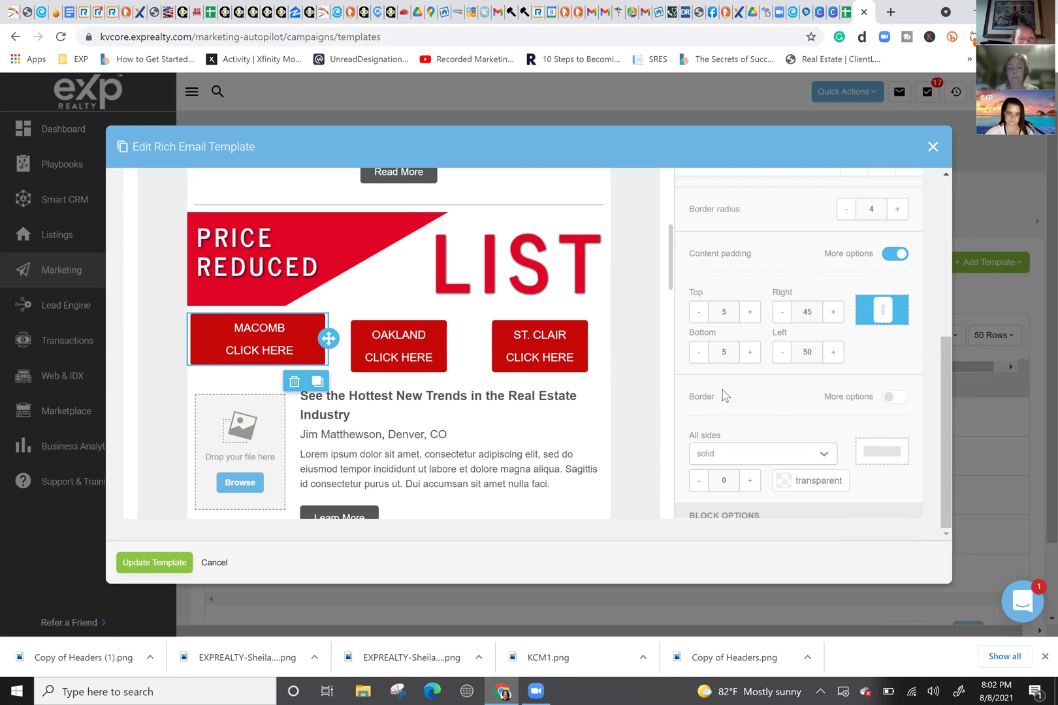
Step: Save the updated Agent Angle newsletter template
{"action": "scroll", "coordinate": [710, 340], "scroll_direction": "down", "scroll_amount": 2}
{"action": "scroll", "coordinate": [711, 339], "scroll_direction": "up", "scroll_amount": 6}
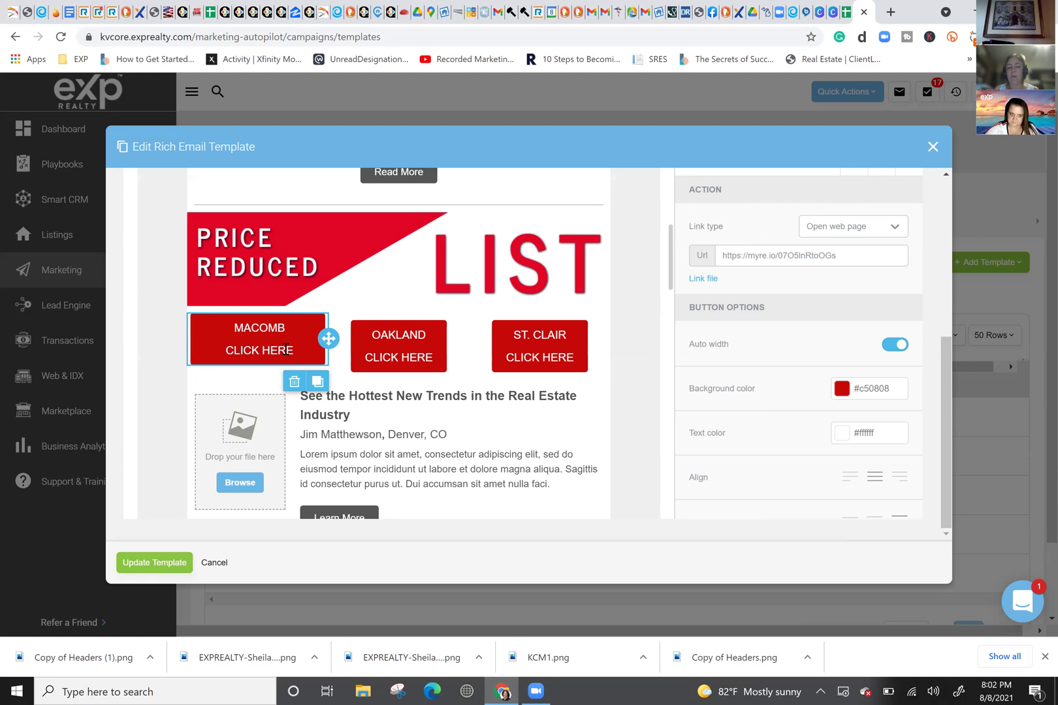
{"action": "scroll", "coordinate": [800, 364], "scroll_direction": "down", "scroll_amount": 1}
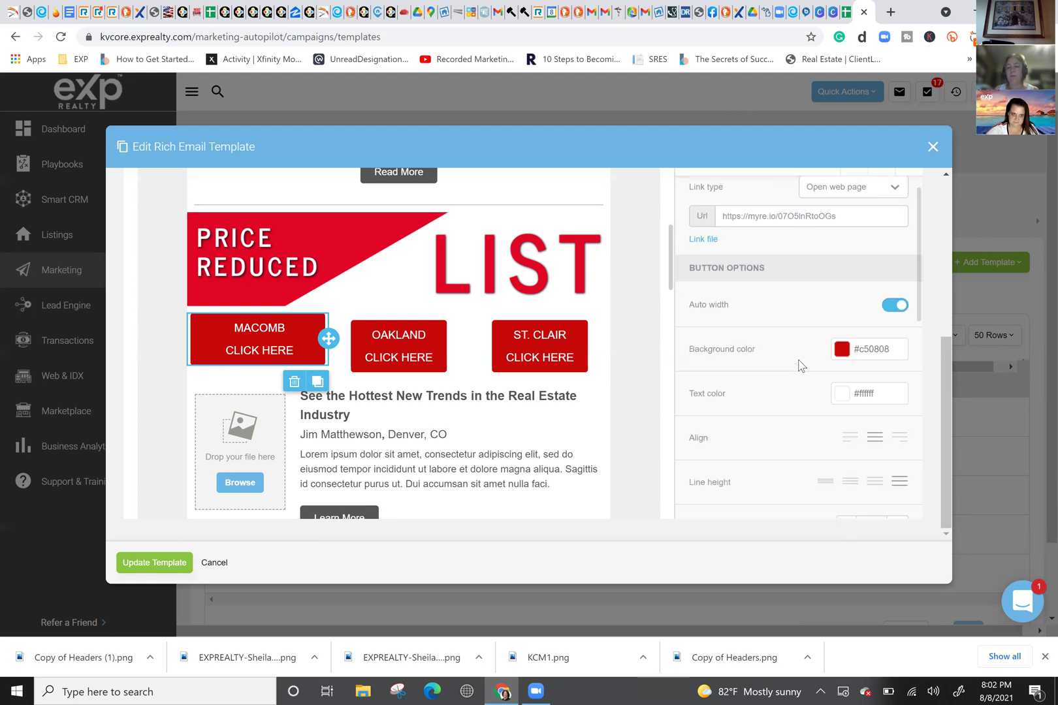
{"action": "scroll", "coordinate": [800, 364], "scroll_direction": "down", "scroll_amount": 8}
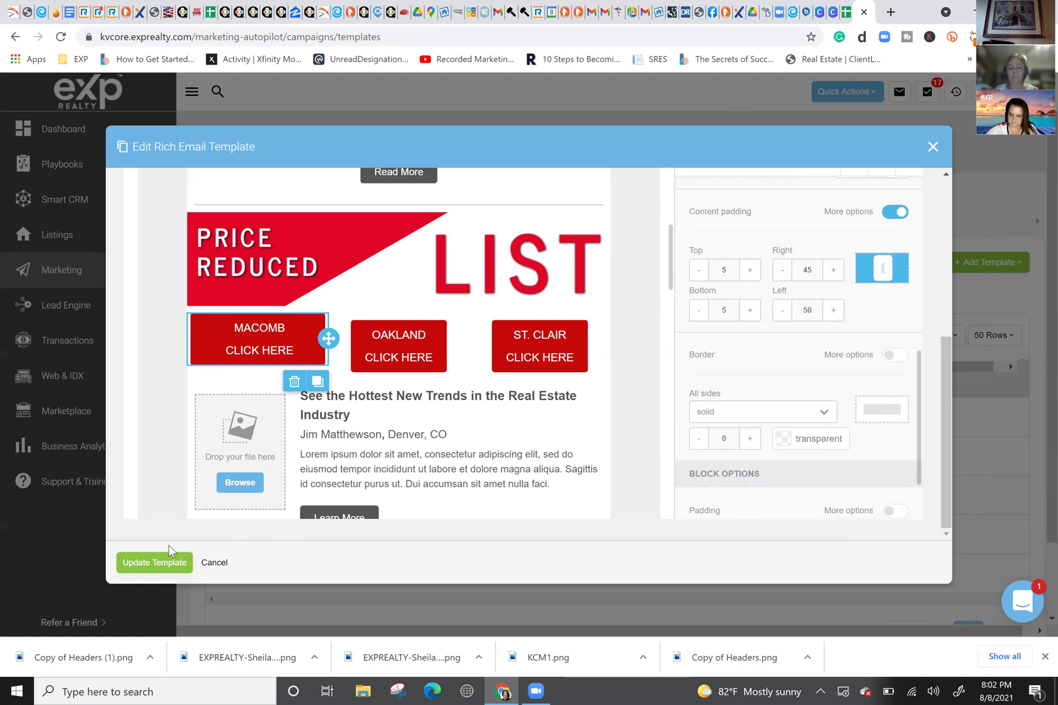
{"action": "left_click", "coordinate": [155, 564]}
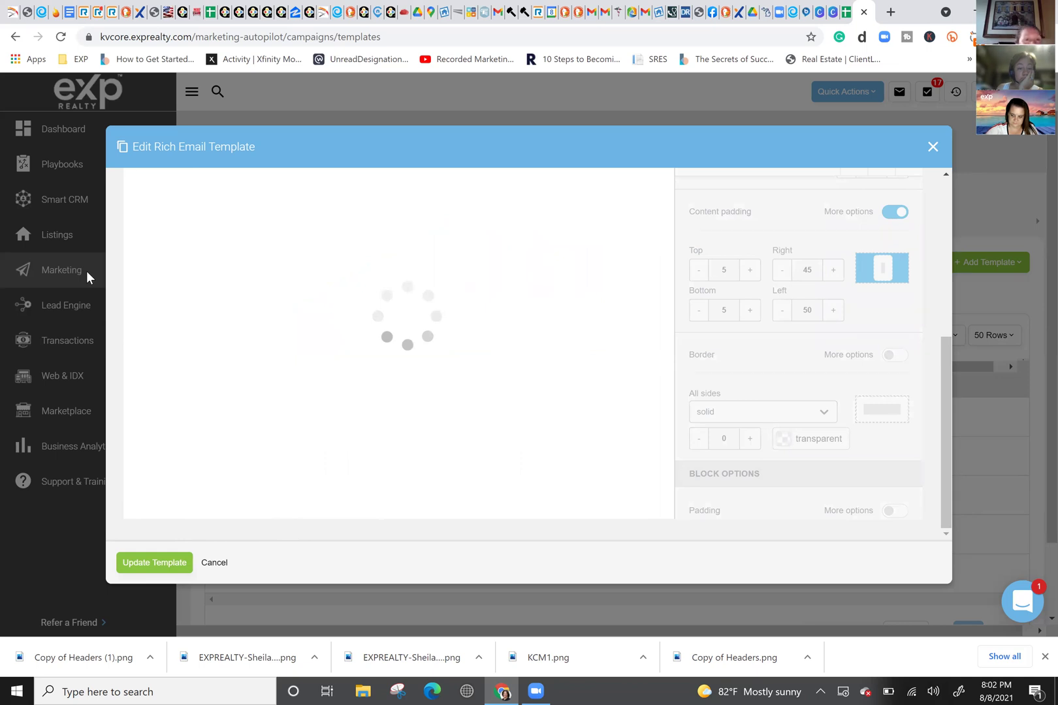
Step: Save the Agent Angle newsletter template and bring up the Lead Engine tools menu
{"action": "mouse_move", "coordinate": [76, 277]}
{"action": "mouse_move", "coordinate": [167, 302]}
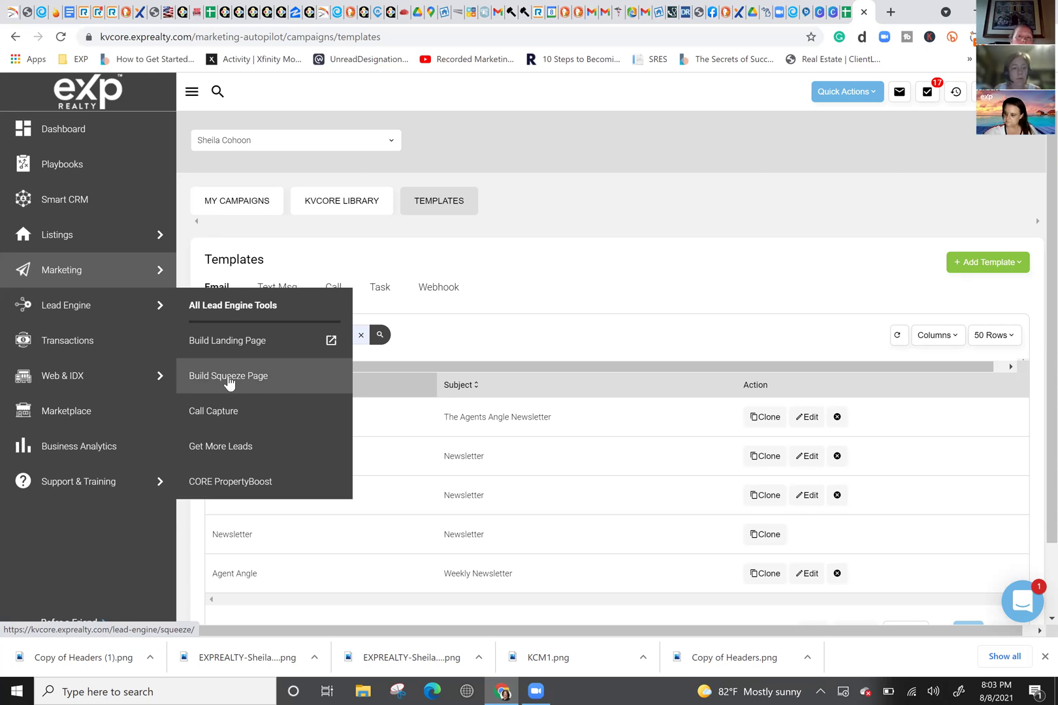
{"action": "mouse_move", "coordinate": [71, 302]}
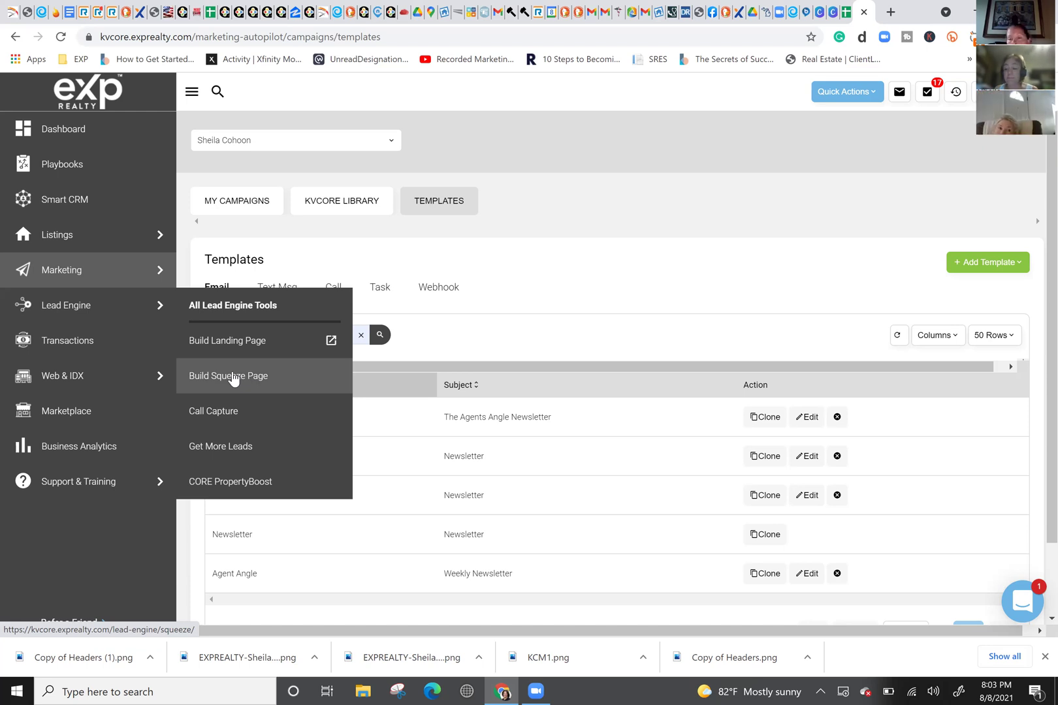
Step: Start a multi-property squeeze page with 'county : Oakland, MI' as its search location
{"action": "left_click", "coordinate": [233, 377]}
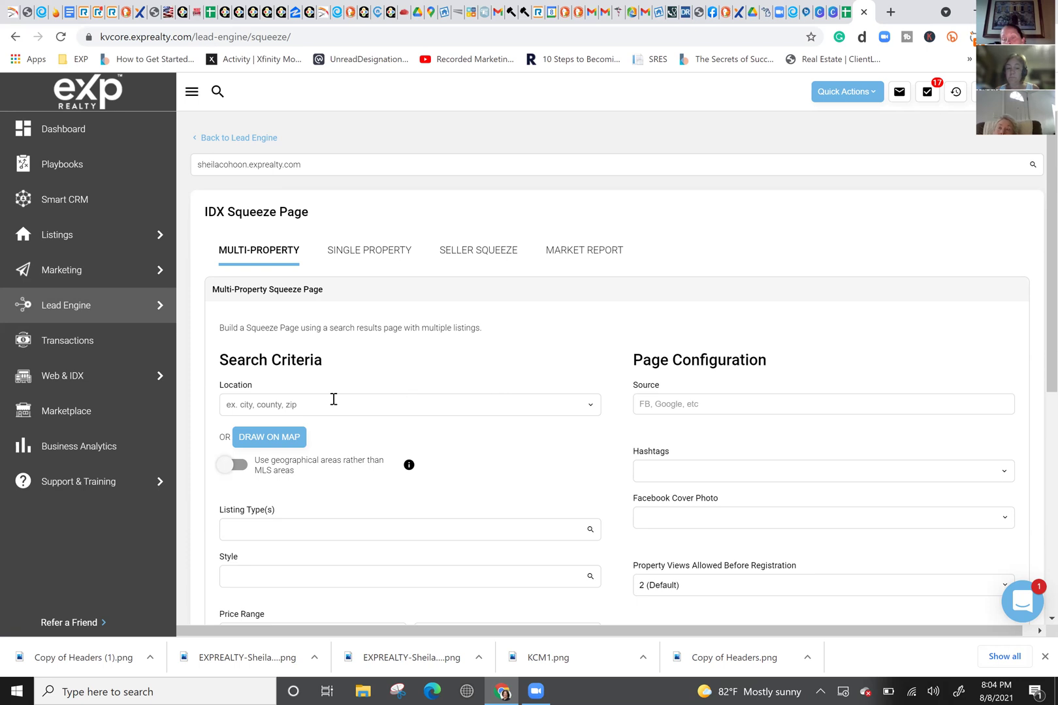
{"action": "left_click", "coordinate": [303, 402]}
{"action": "type", "text": "o"}
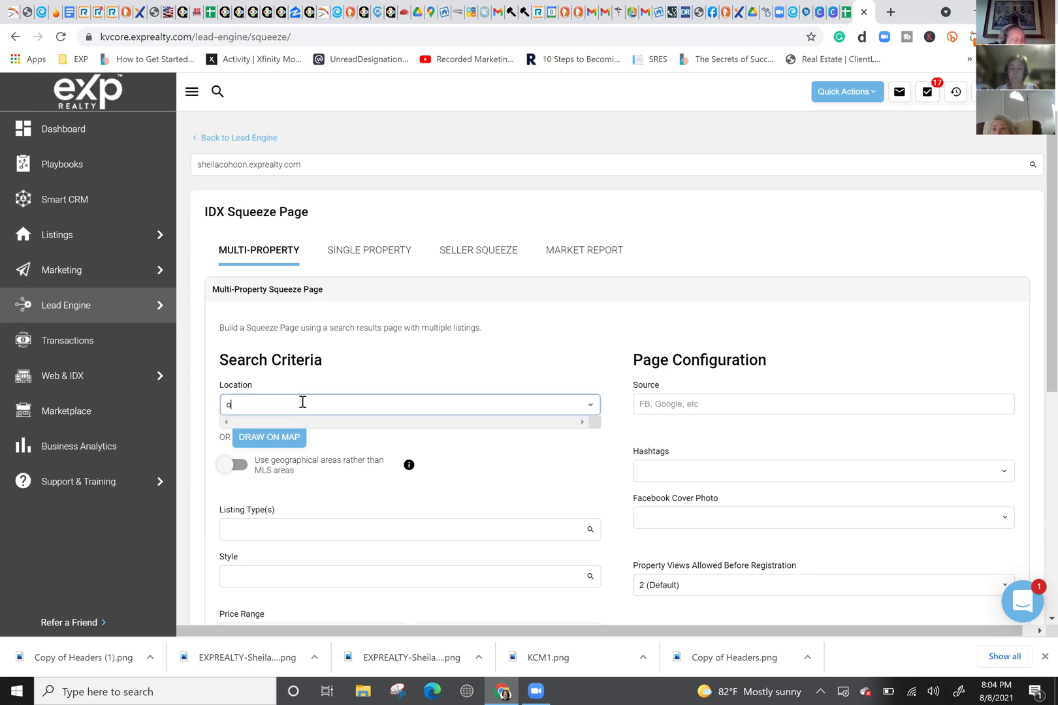
{"action": "type", "text": "akland"}
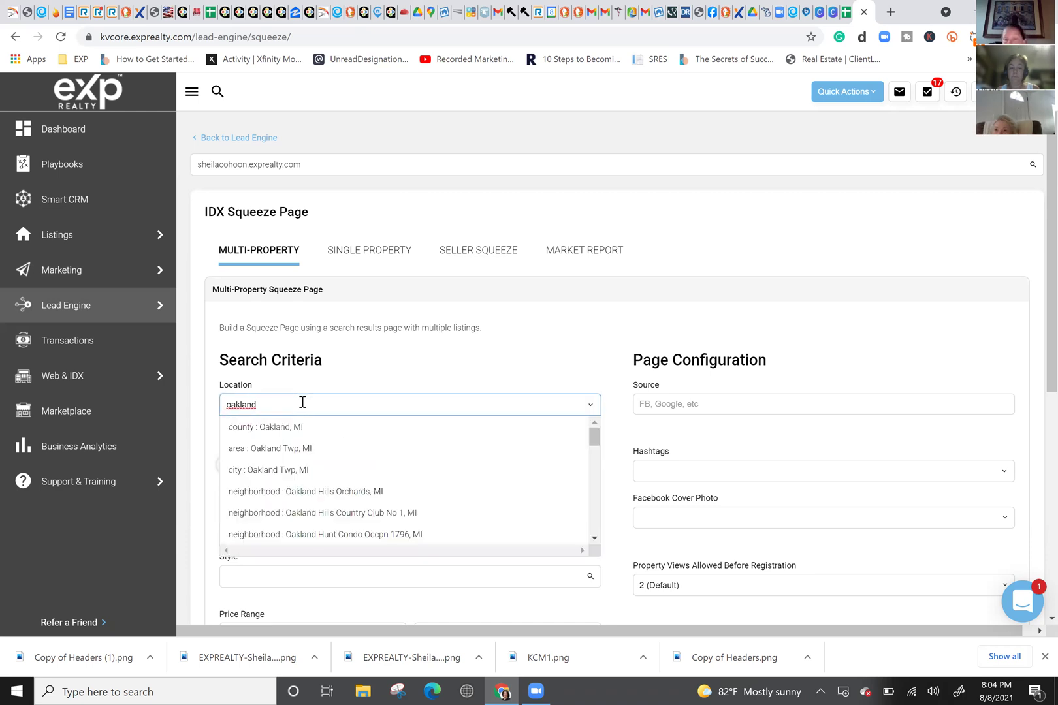
{"action": "left_click", "coordinate": [295, 427]}
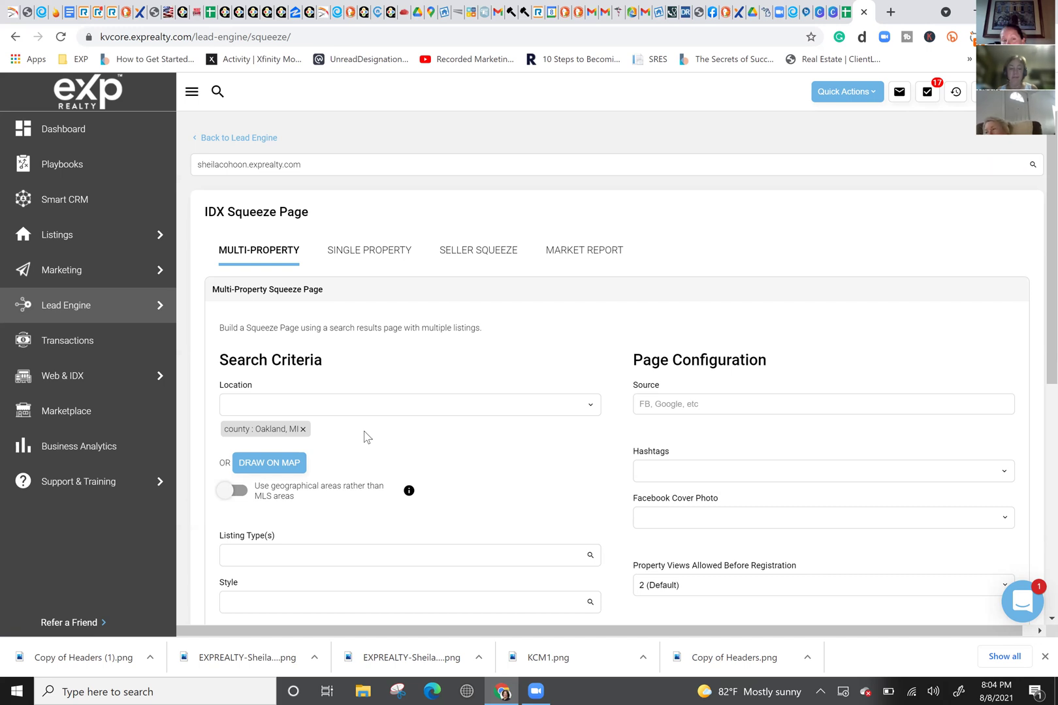
Step: Limit the Oakland squeeze page's listing types to Single Family and Condos
{"action": "scroll", "coordinate": [392, 437], "scroll_direction": "down", "scroll_amount": 2}
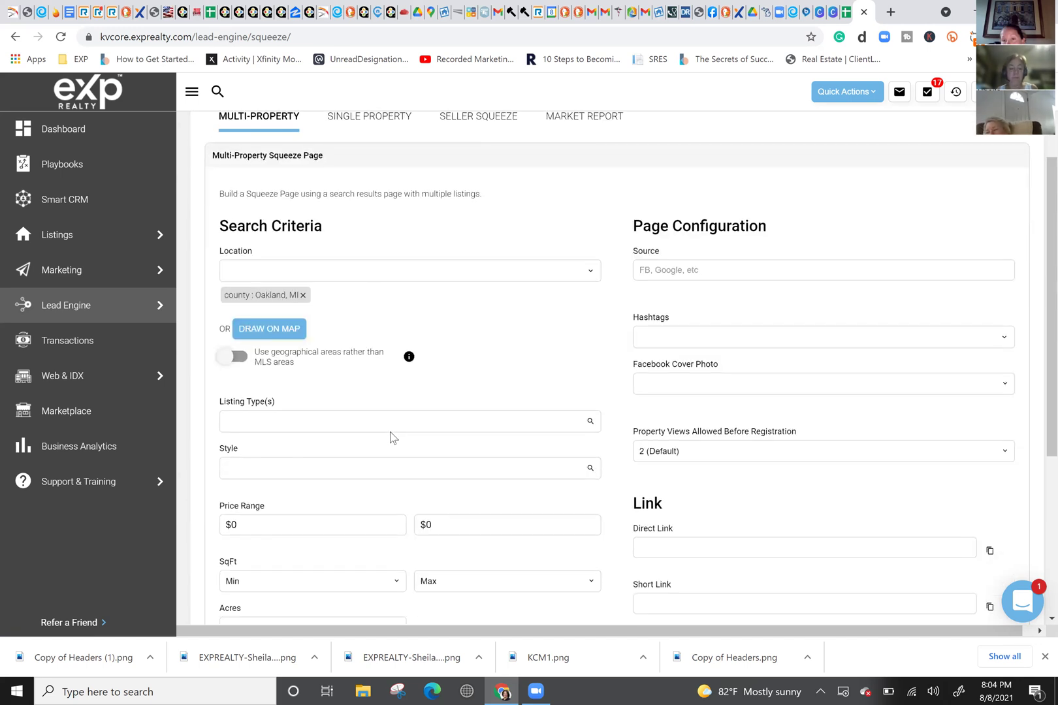
{"action": "scroll", "coordinate": [314, 333], "scroll_direction": "down", "scroll_amount": 1}
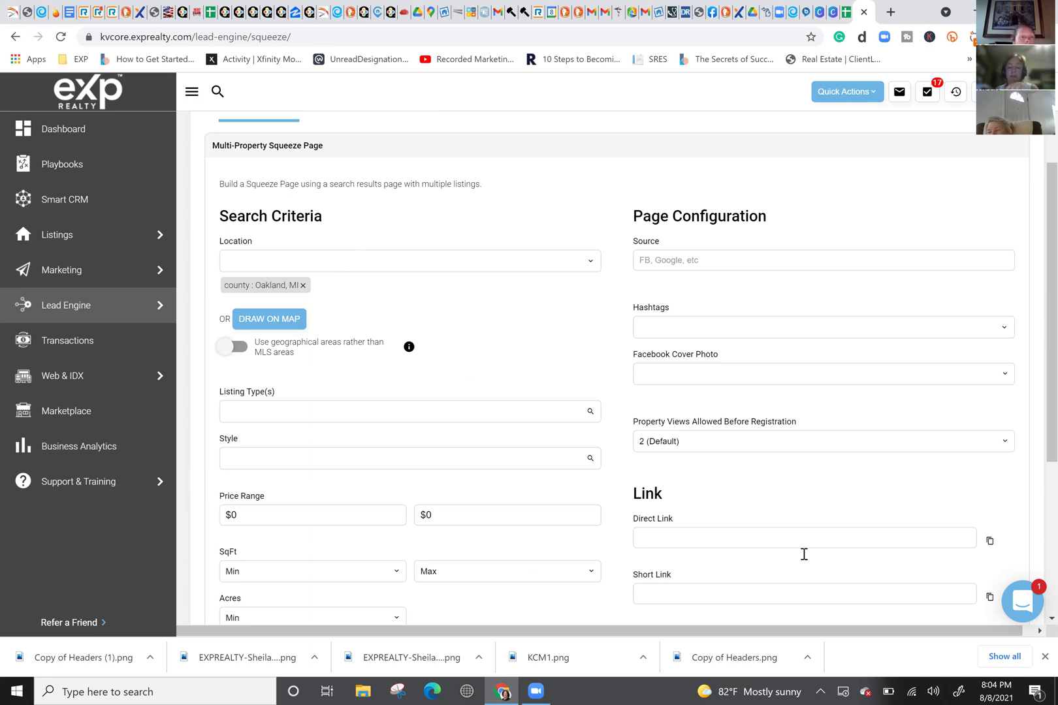
{"action": "left_click", "coordinate": [267, 419]}
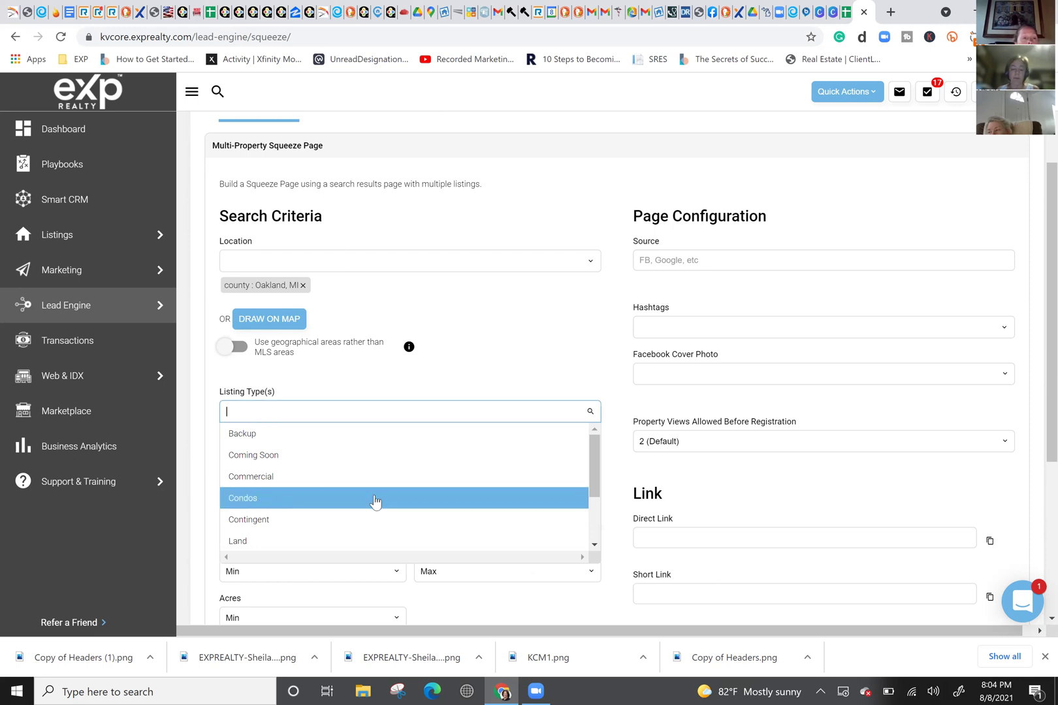
{"action": "type", "text": "sin"}
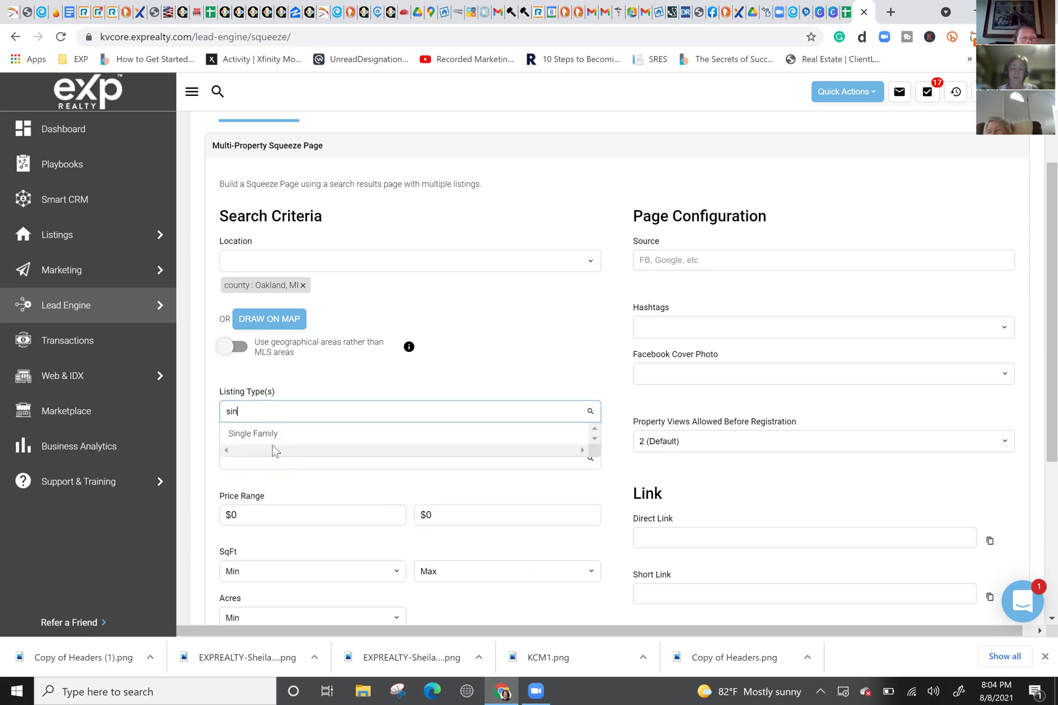
{"action": "left_click", "coordinate": [294, 433]}
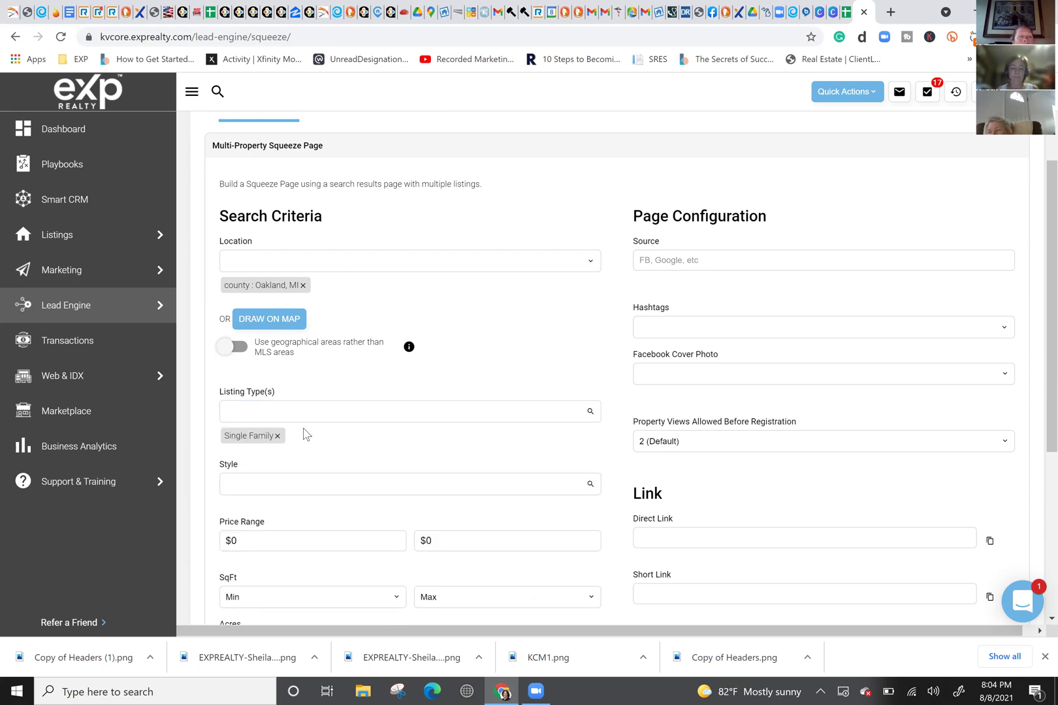
{"action": "left_click", "coordinate": [276, 420]}
{"action": "type", "text": "dd"}
{"action": "key", "text": "BackSpace"}
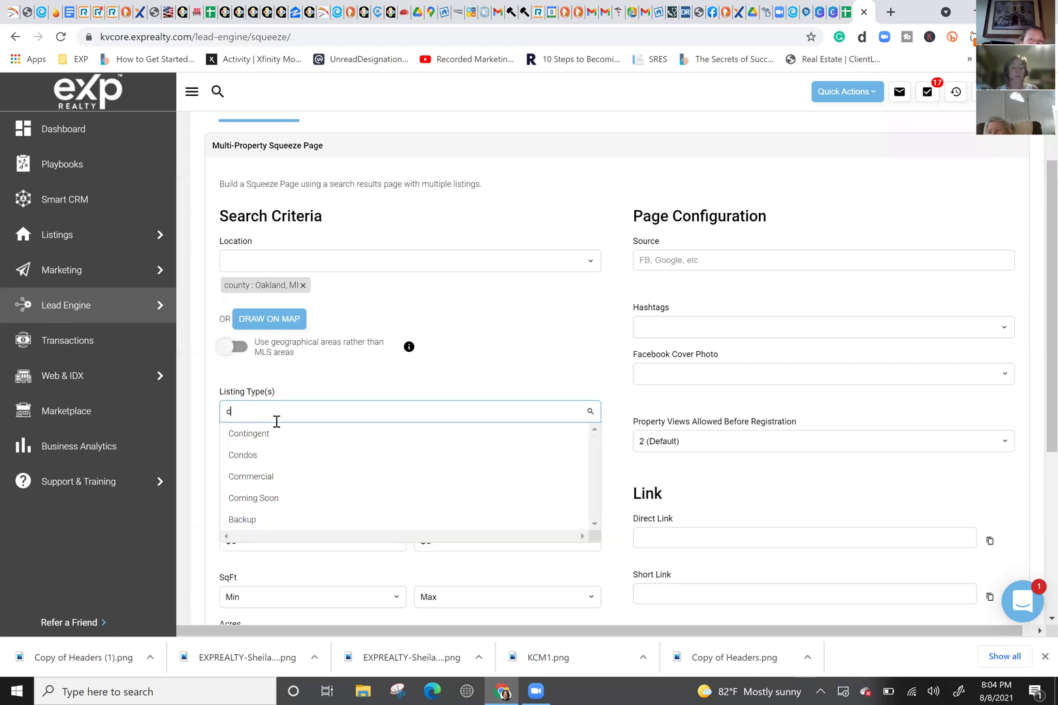
{"action": "type", "text": "on"}
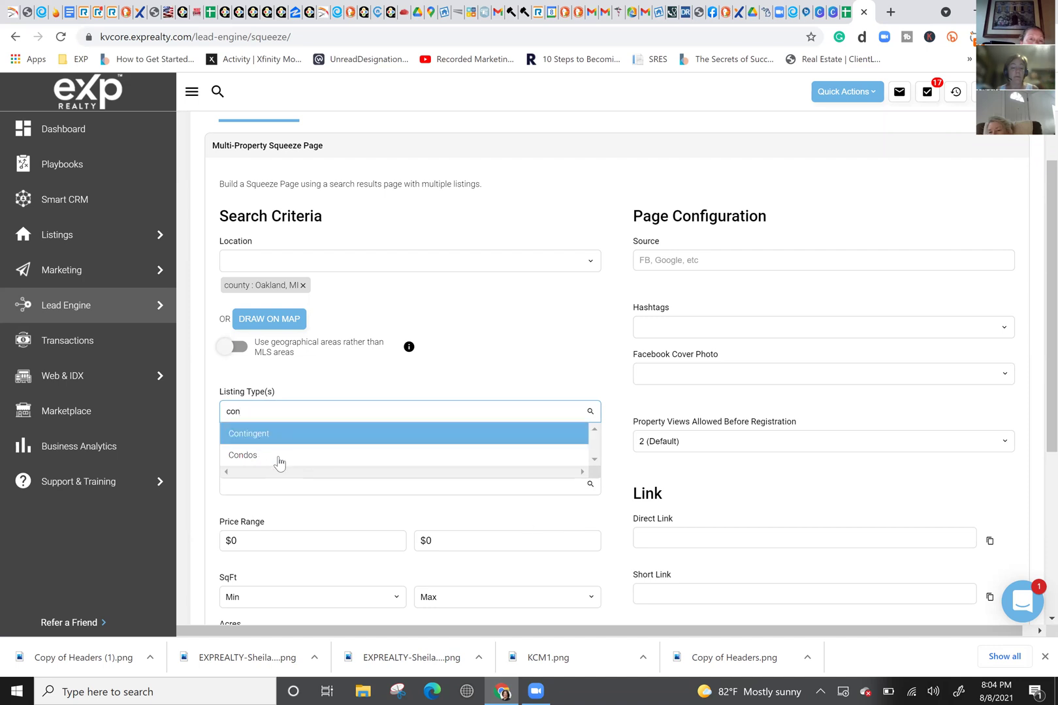
{"action": "left_click", "coordinate": [274, 456]}
Step: Add the price Reduced option filter and generate the page's direct and short links
{"action": "scroll", "coordinate": [327, 527], "scroll_direction": "down", "scroll_amount": 5}
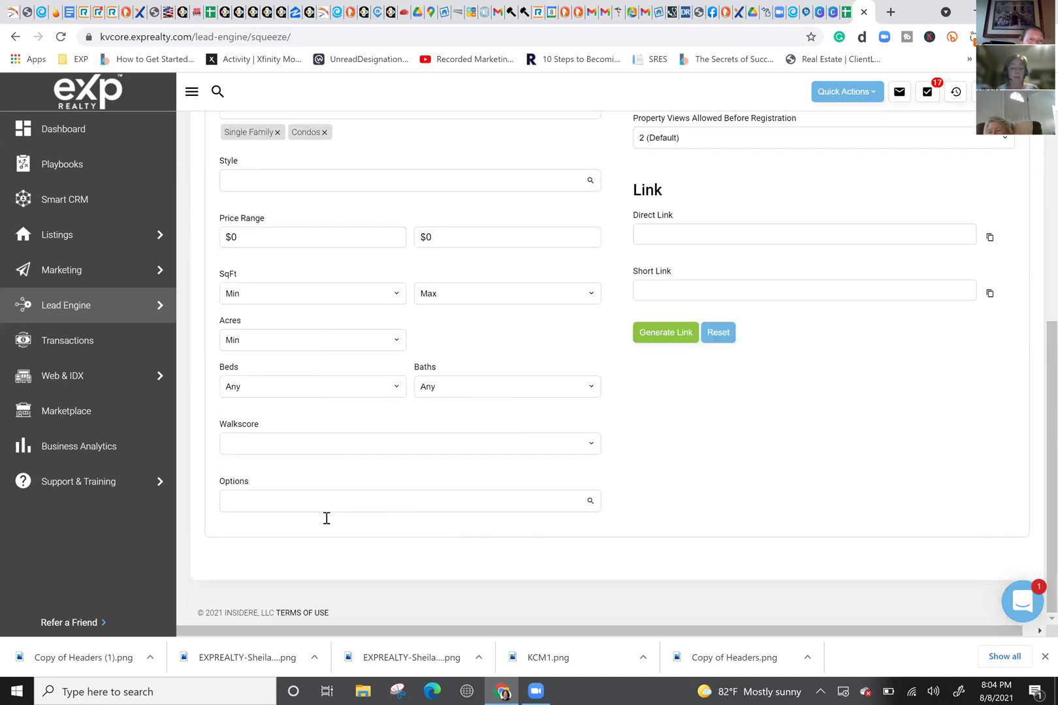
{"action": "left_click", "coordinate": [307, 505]}
{"action": "type", "text": "re"}
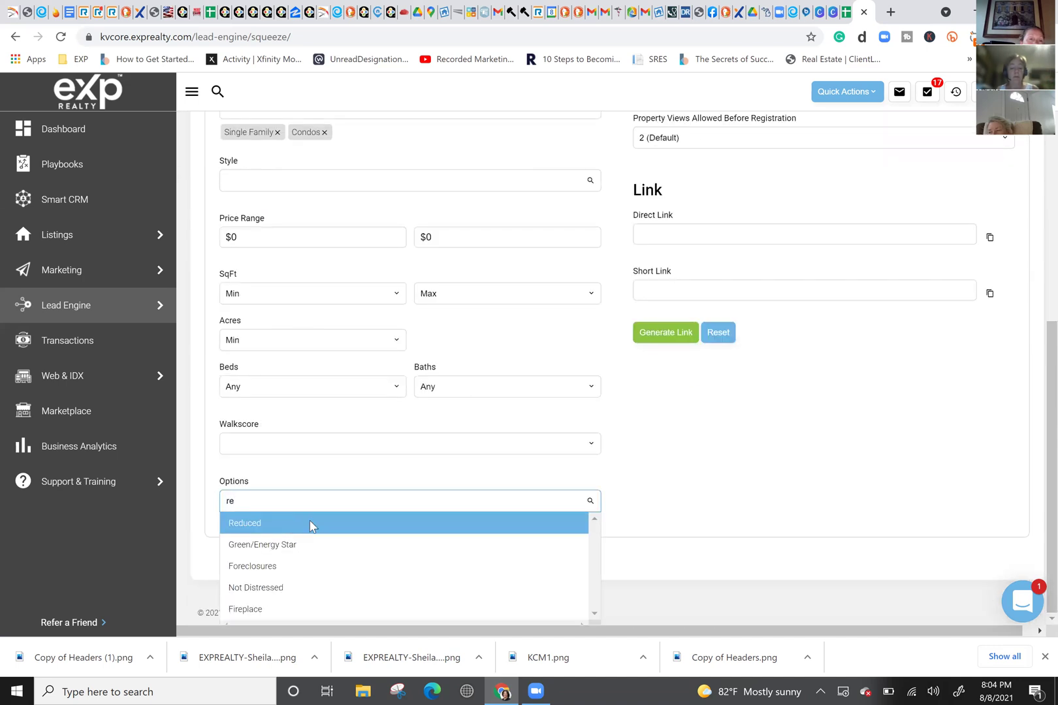
{"action": "left_click", "coordinate": [308, 522]}
{"action": "scroll", "coordinate": [689, 490], "scroll_direction": "up", "scroll_amount": 7}
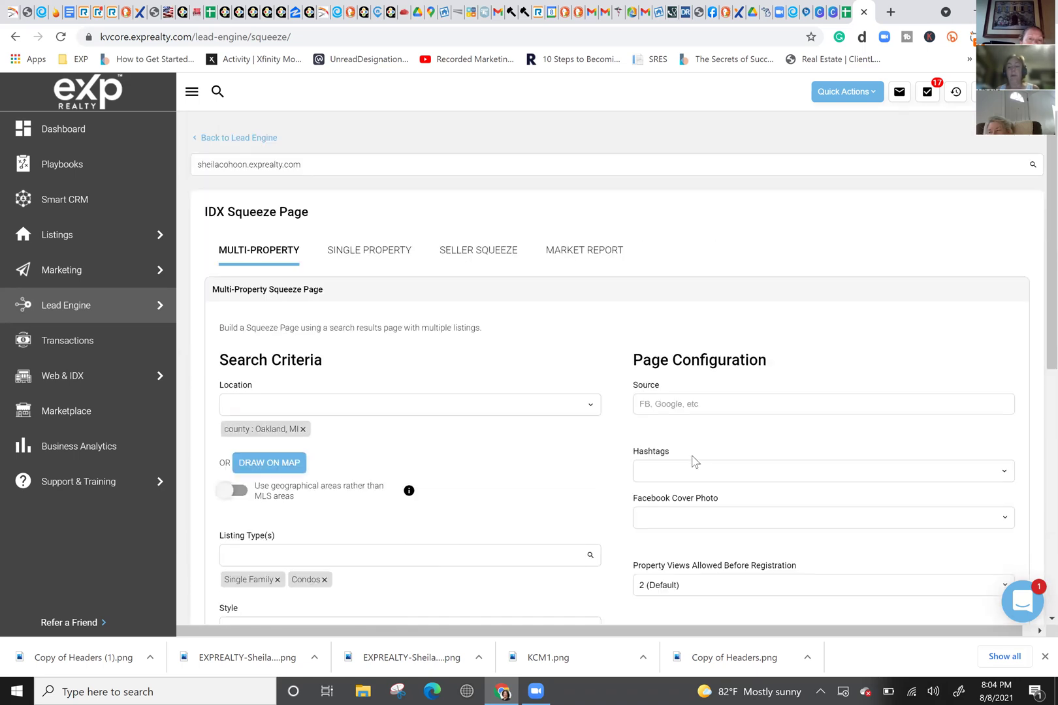
{"action": "scroll", "coordinate": [665, 439], "scroll_direction": "down", "scroll_amount": 4}
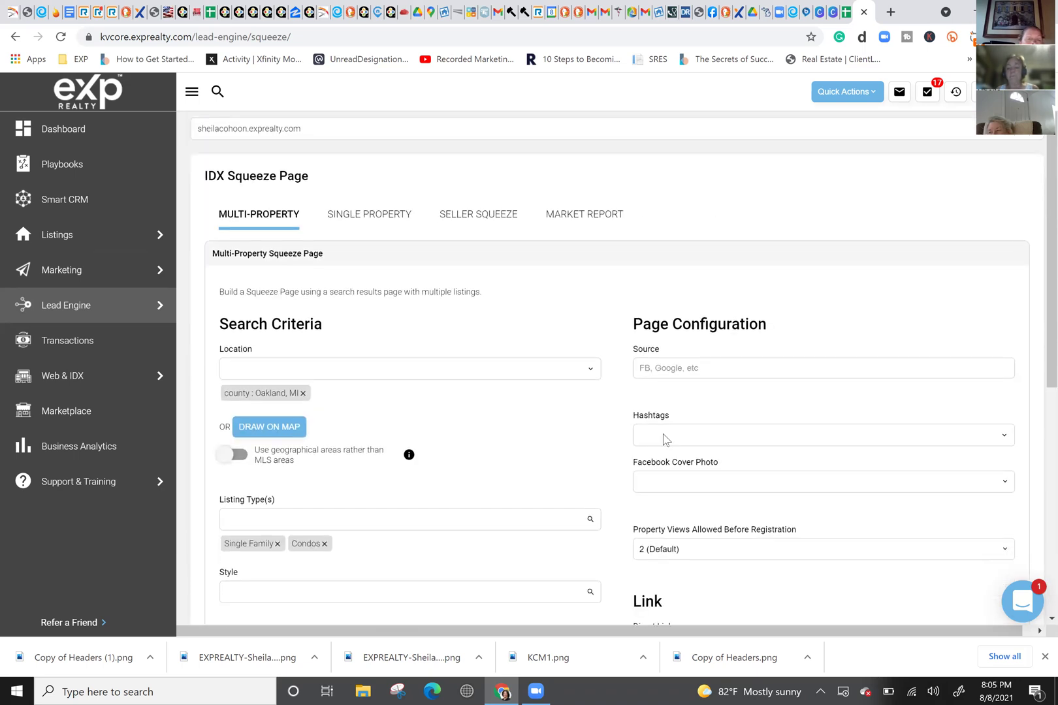
{"action": "scroll", "coordinate": [676, 388], "scroll_direction": "down", "scroll_amount": 1}
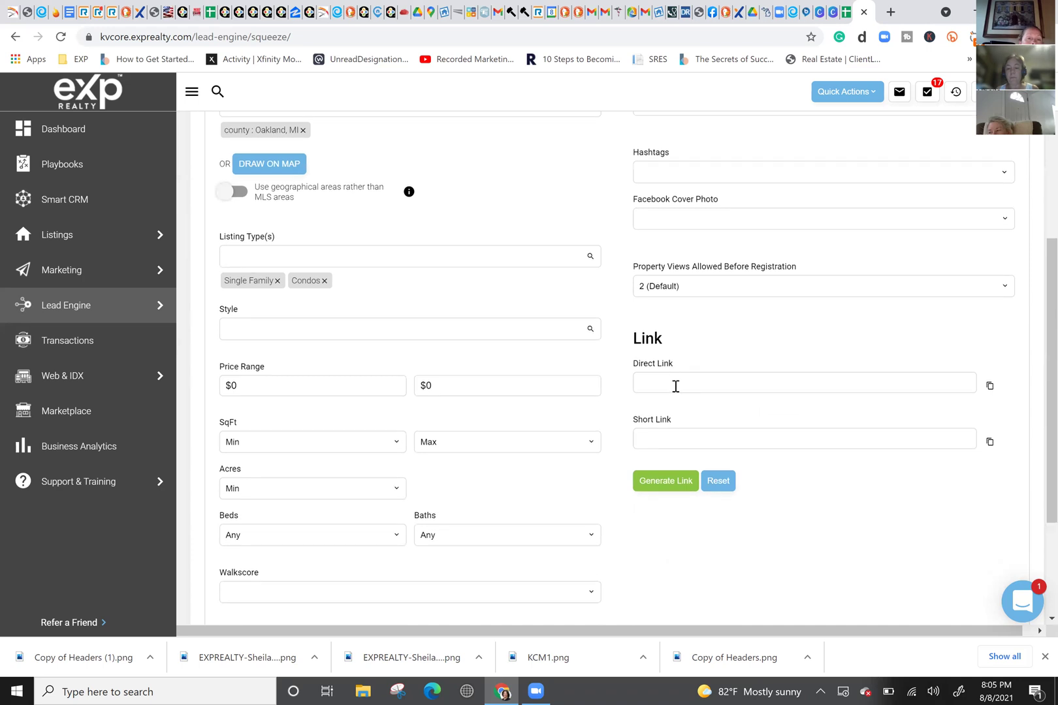
{"action": "left_click", "coordinate": [668, 426]}
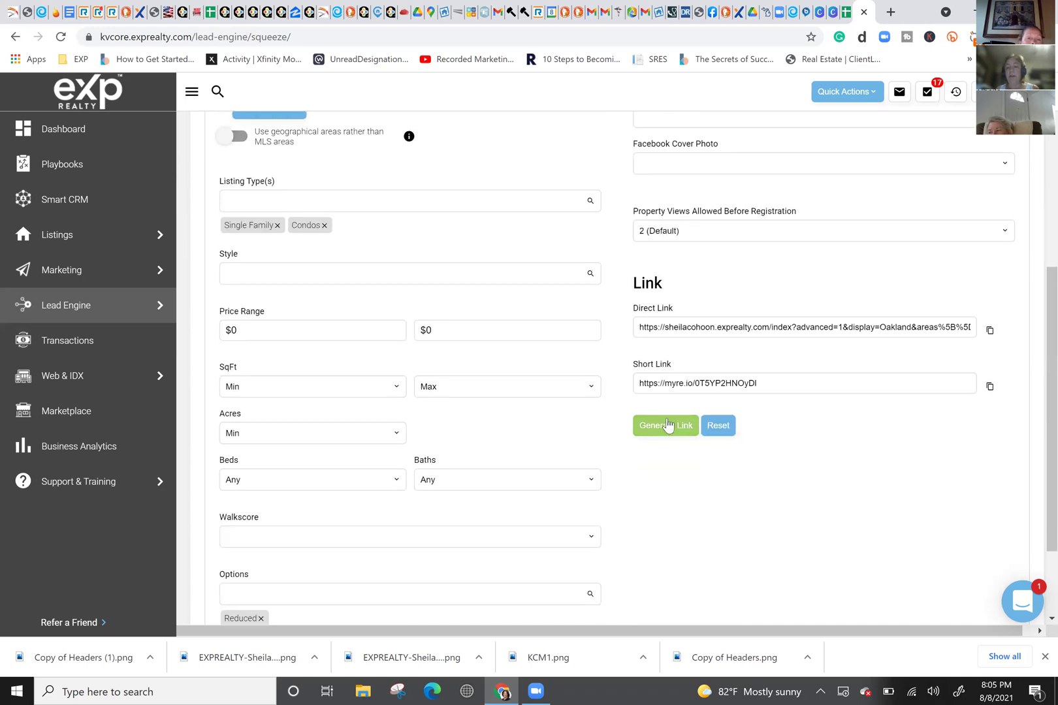
Step: Copy the Oakland short link into cell I4 of the links spreadsheet
{"action": "left_click", "coordinate": [762, 384]}
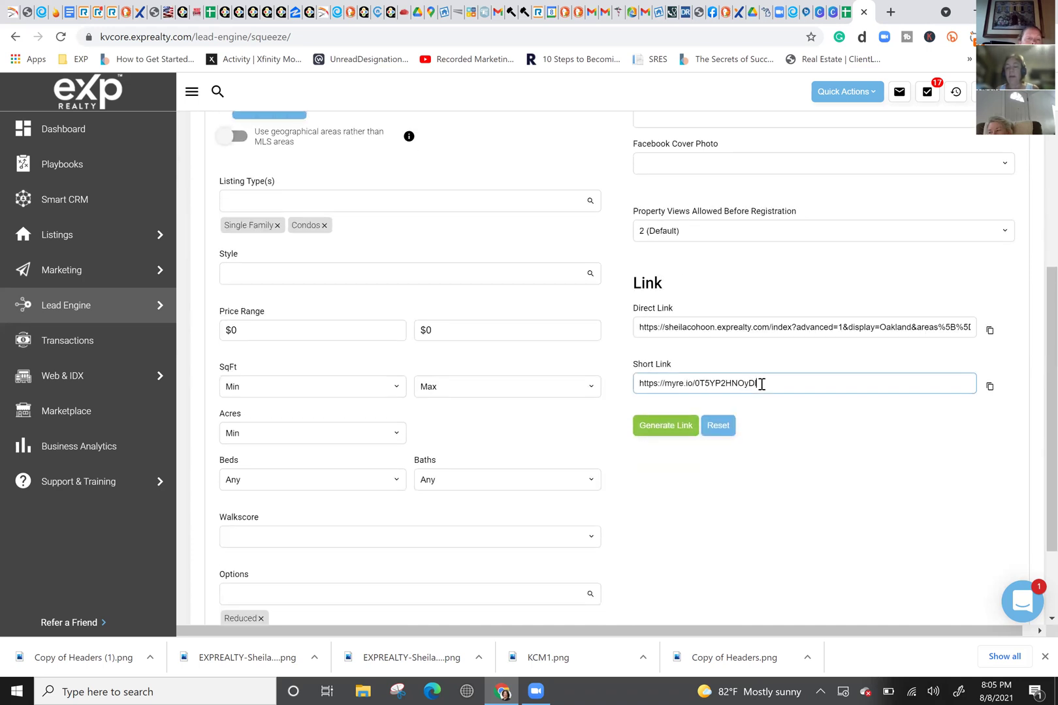
{"action": "left_click_drag", "start_coordinate": [761, 384], "coordinate": [603, 388]}
{"action": "key", "text": "ctrl+c"}
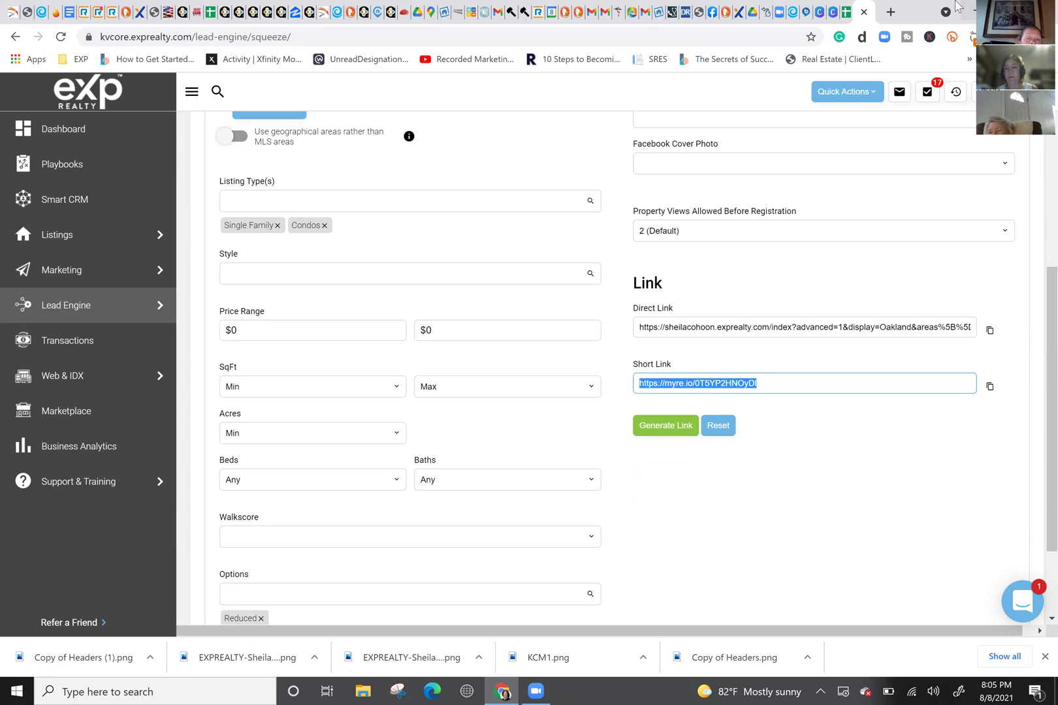
{"action": "left_click", "coordinate": [836, 11]}
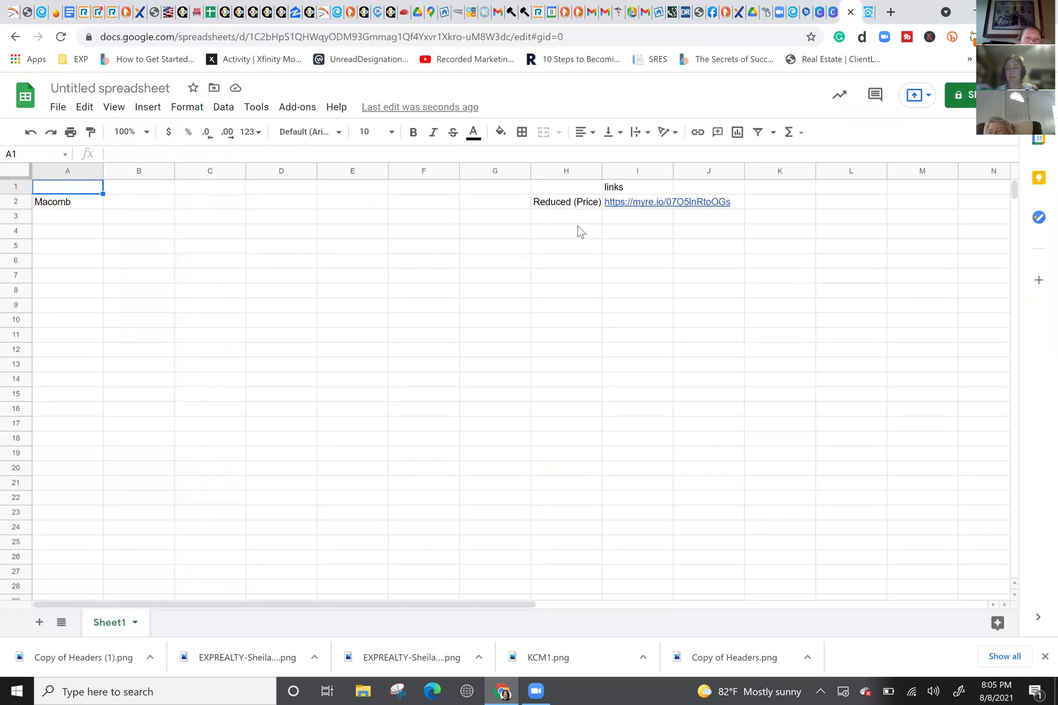
{"action": "left_click", "coordinate": [644, 232]}
{"action": "key", "text": "ctrl+v"}
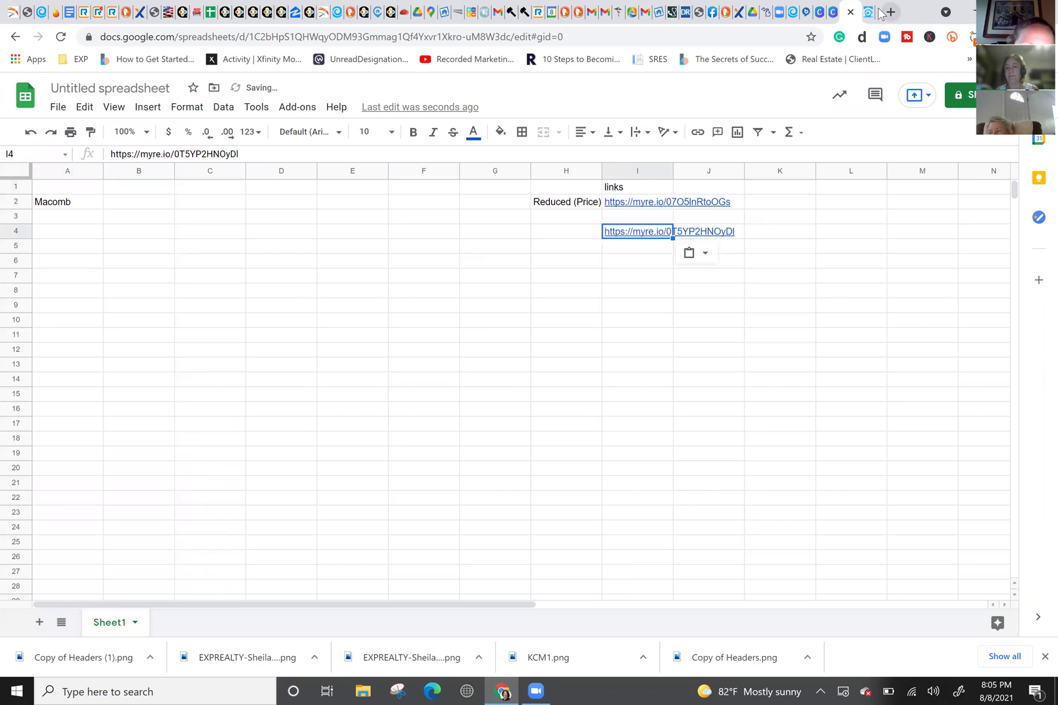
{"action": "left_click", "coordinate": [869, 12]}
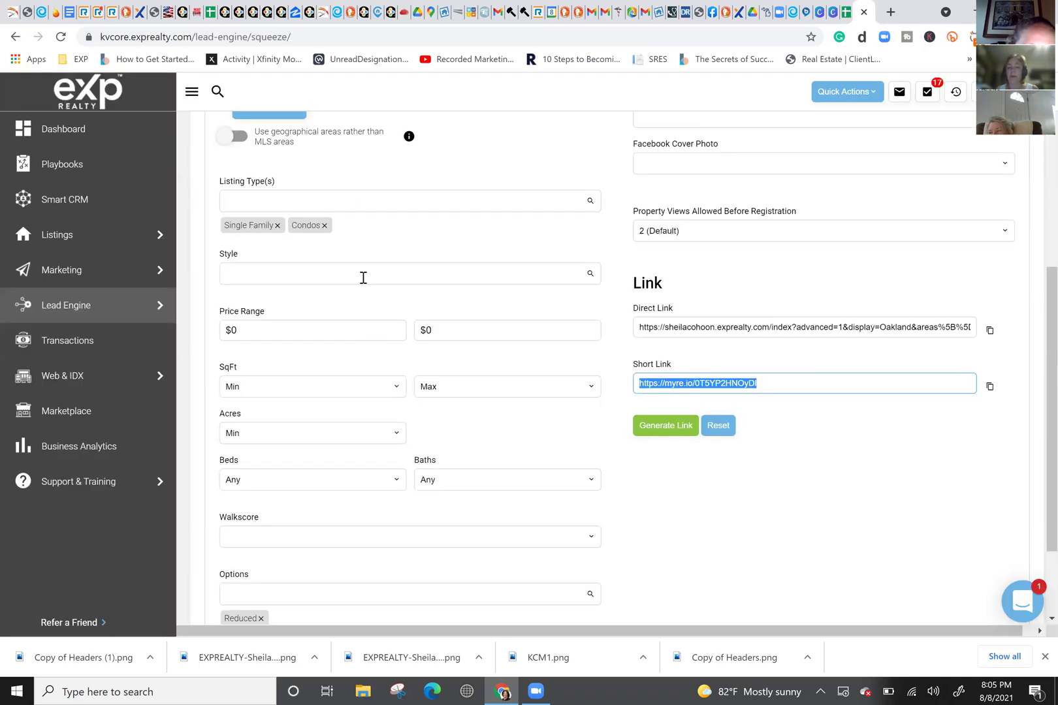
{"action": "scroll", "coordinate": [364, 275], "scroll_direction": "up", "scroll_amount": 3}
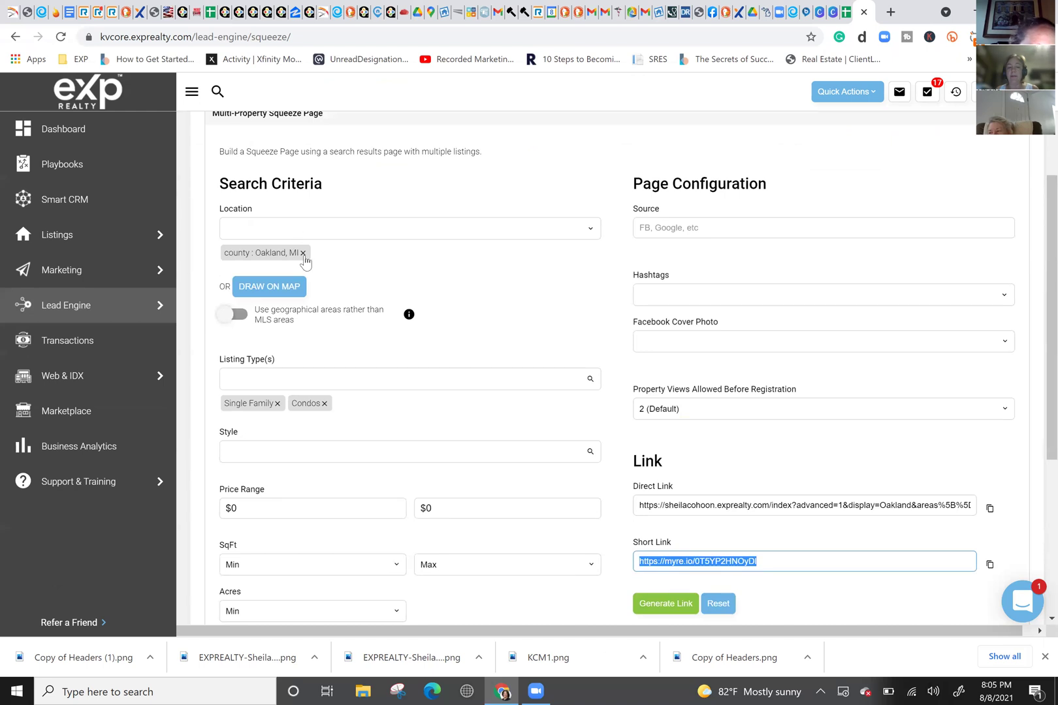
Step: Replace the Oakland location with 'county : Saint Clair, MI'
{"action": "left_click", "coordinate": [303, 254]}
{"action": "left_click", "coordinate": [298, 230]}
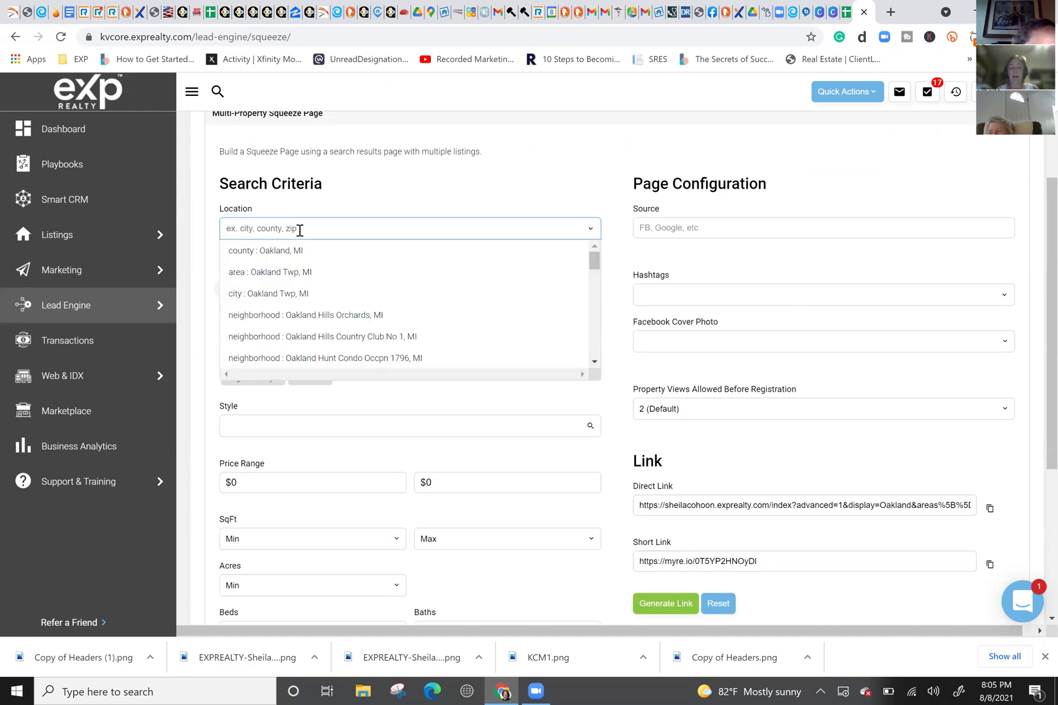
{"action": "type", "text": "St. Clair C"}
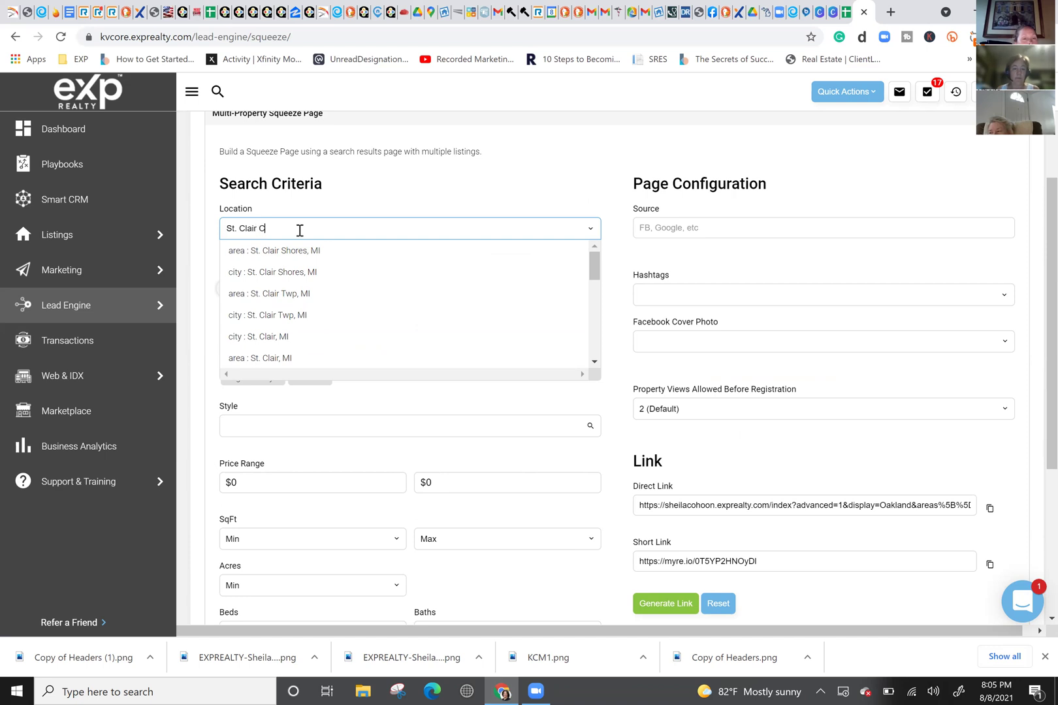
{"action": "key", "text": "BackSpace"}
{"action": "key", "text": "BackSpace"}
{"action": "key", "text": "BackSpace"}
{"action": "key", "text": "BackSpace"}
{"action": "key", "text": "BackSpace"}
{"action": "key", "text": "BackSpace"}
{"action": "key", "text": "BackSpace"}
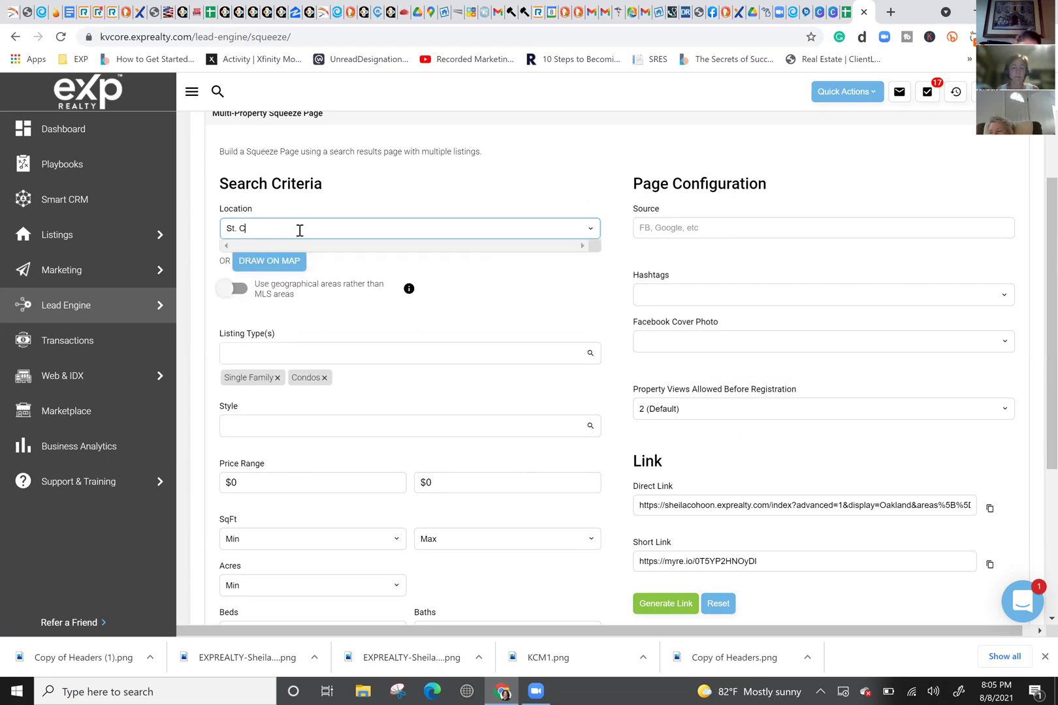
{"action": "key", "text": "BackSpace"}
{"action": "type", "text": "aint"}
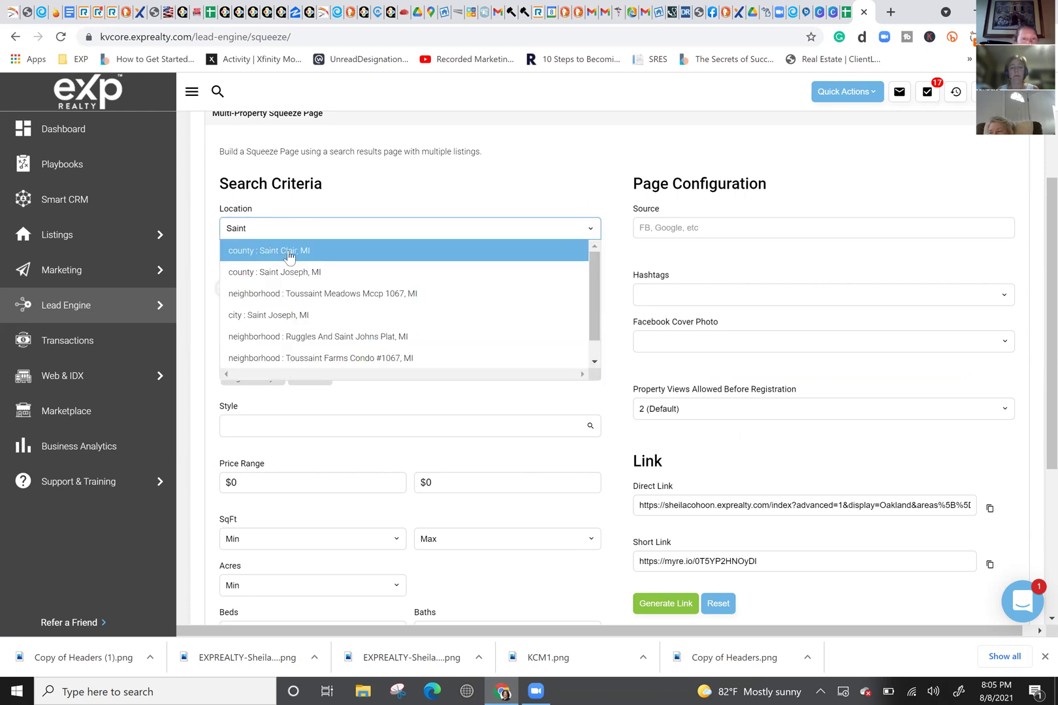
{"action": "left_click", "coordinate": [289, 255]}
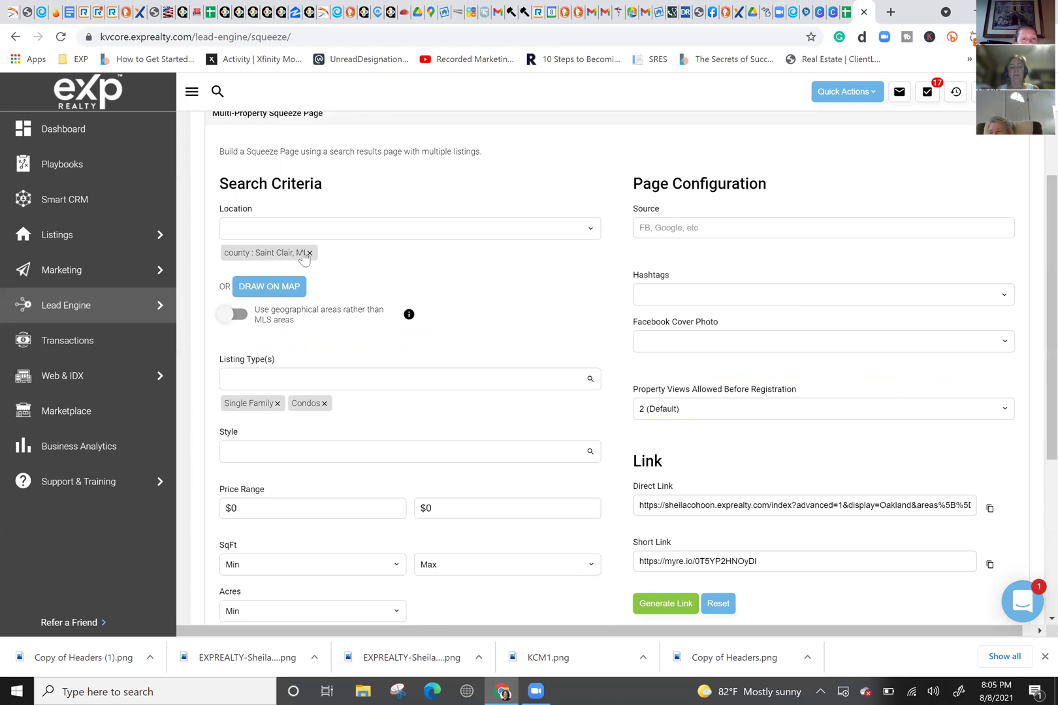
Step: Generate the Saint Clair page's links and copy its new short link
{"action": "scroll", "coordinate": [314, 458], "scroll_direction": "down", "scroll_amount": 4}
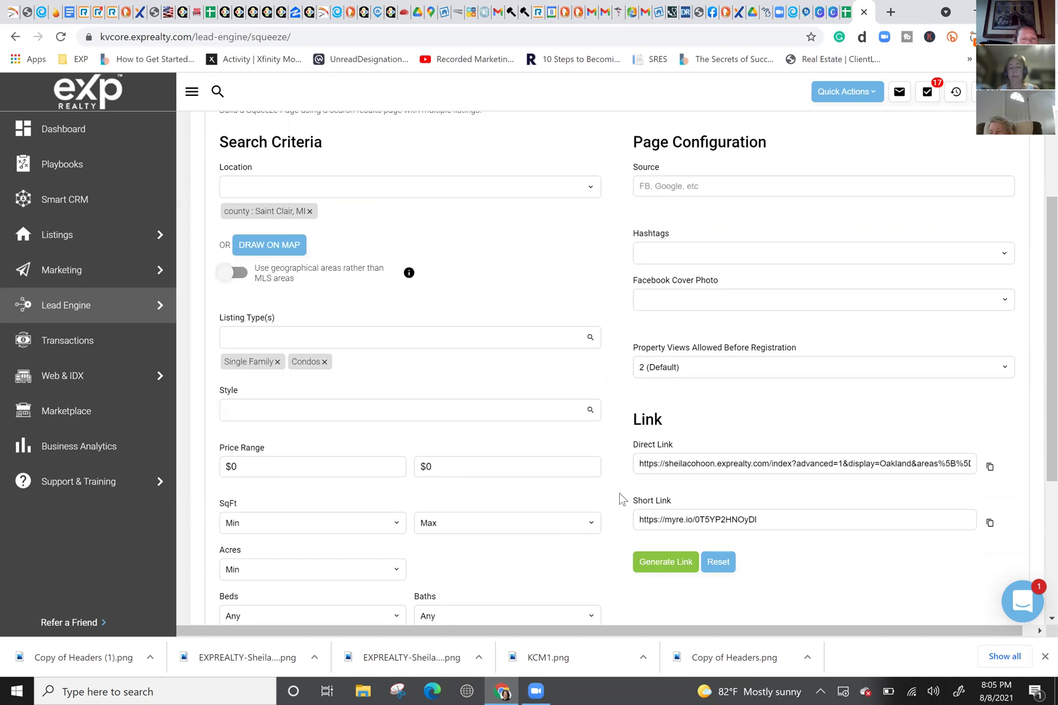
{"action": "left_click", "coordinate": [675, 564]}
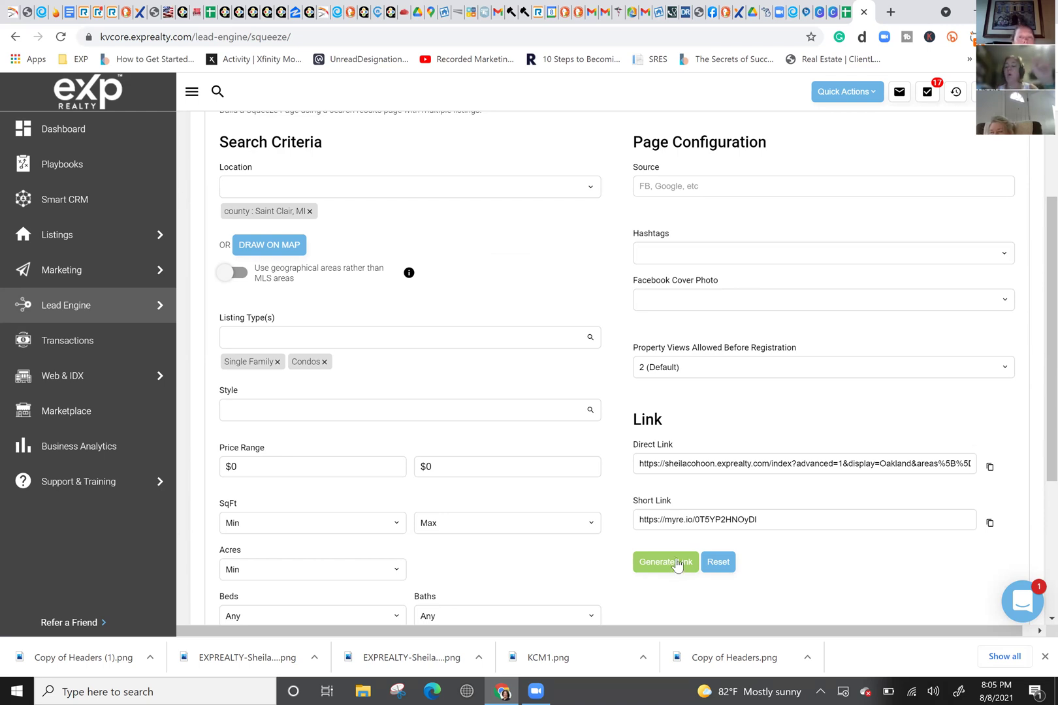
{"action": "left_click", "coordinate": [676, 562]}
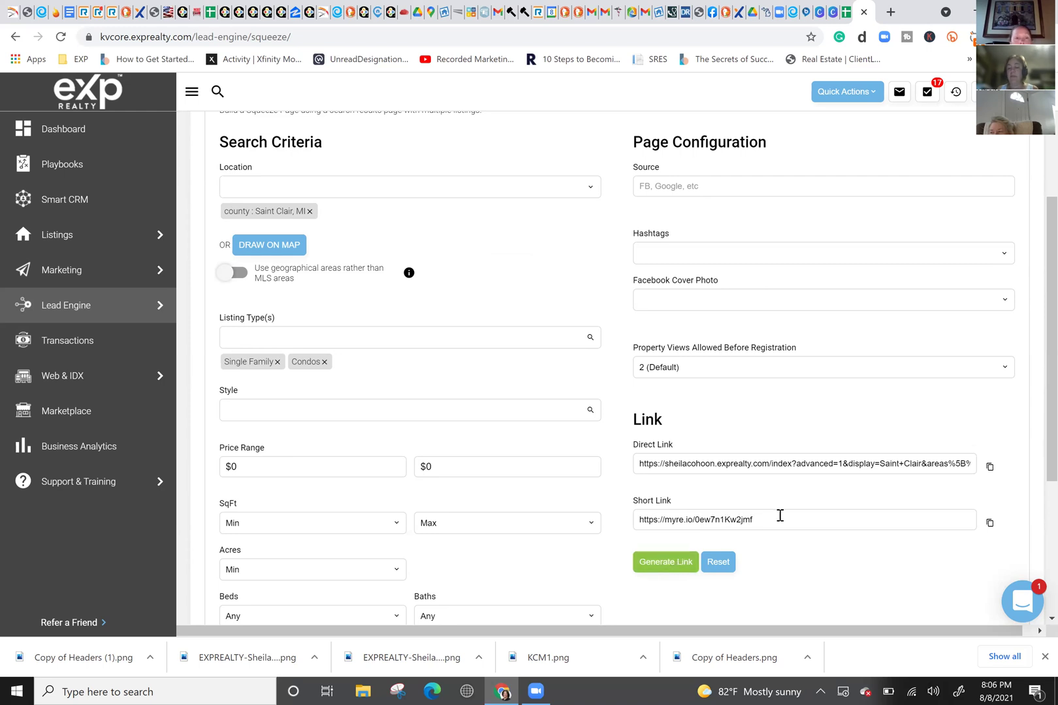
{"action": "left_click_drag", "start_coordinate": [779, 516], "coordinate": [521, 520]}
{"action": "key", "text": "ctrl+c"}
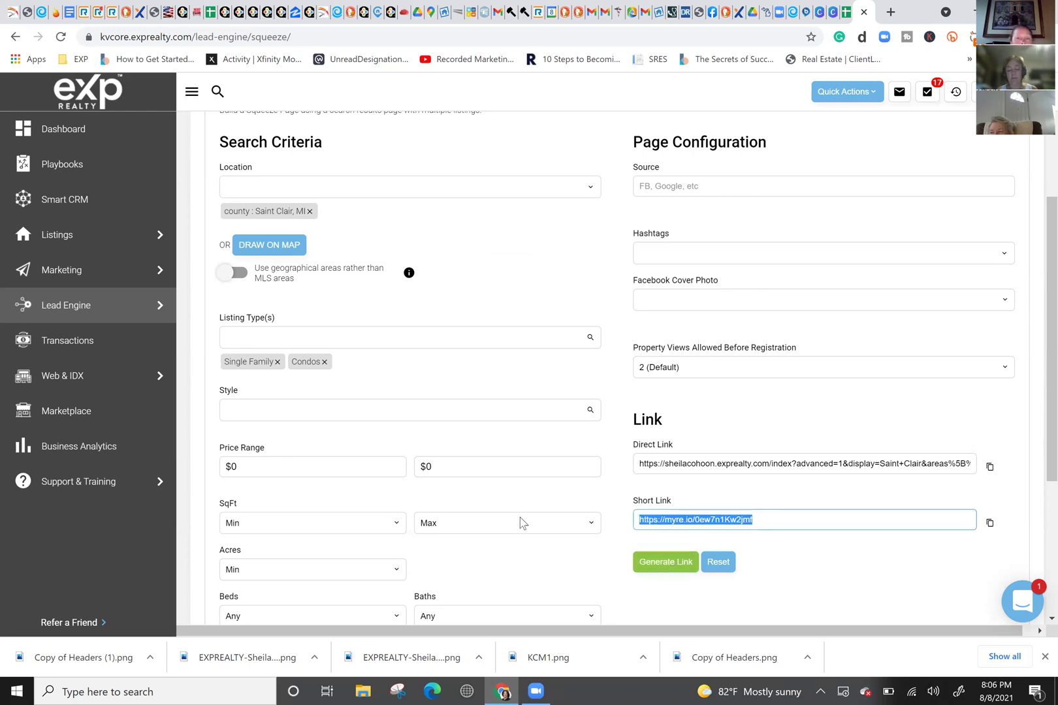
{"action": "left_click", "coordinate": [846, 12]}
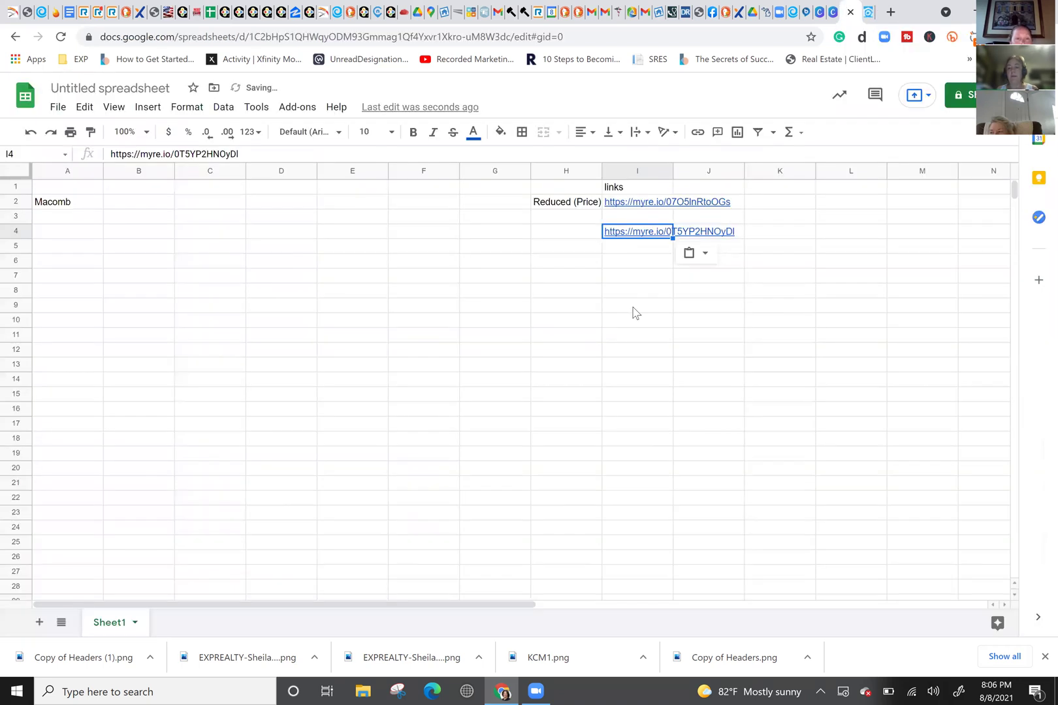
Step: Paste the St. Clair short link into I6 and label A4 'Oakland' and A6 'St. Clair'
{"action": "left_click", "coordinate": [627, 263]}
{"action": "key", "text": "ctrl+v"}
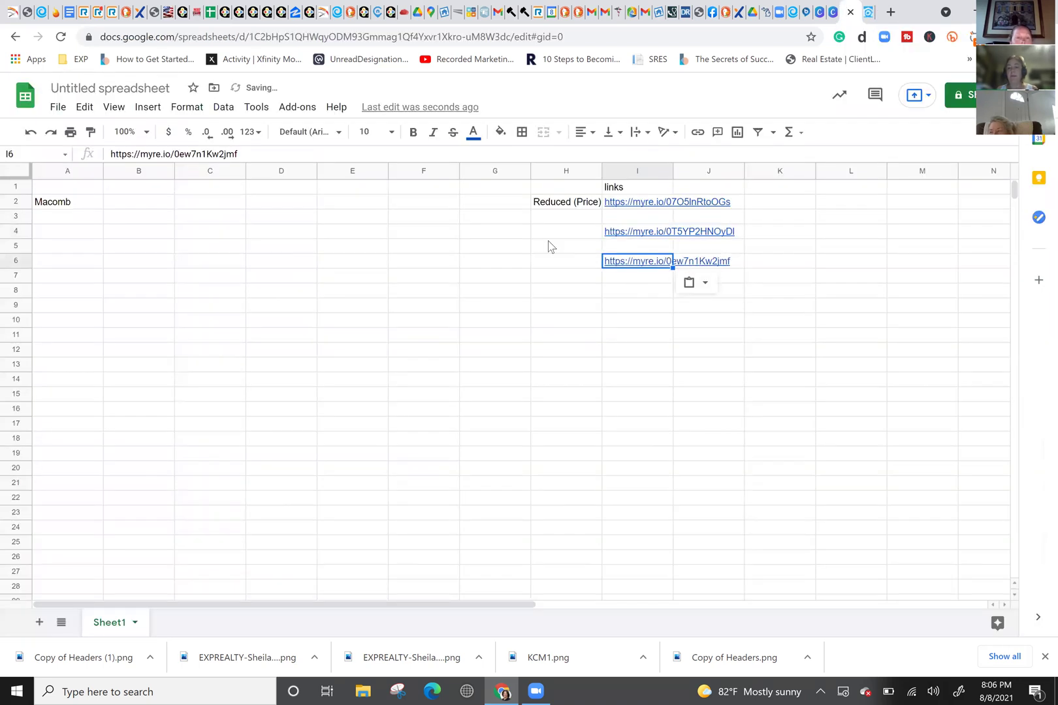
{"action": "left_click", "coordinate": [49, 232]}
{"action": "type", "text": "Oakland"}
{"action": "key", "text": "Return"}
{"action": "key", "text": "Return"}
{"action": "type", "text": "St. Clair"}
{"action": "key", "text": "Return"}
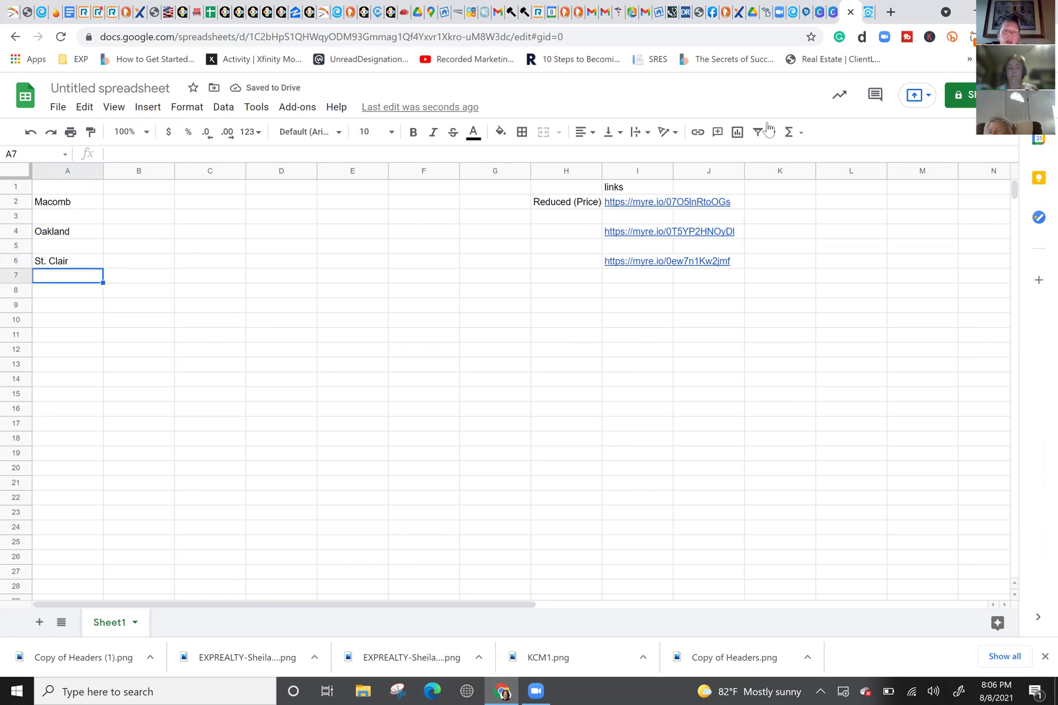
{"action": "left_click", "coordinate": [851, 12]}
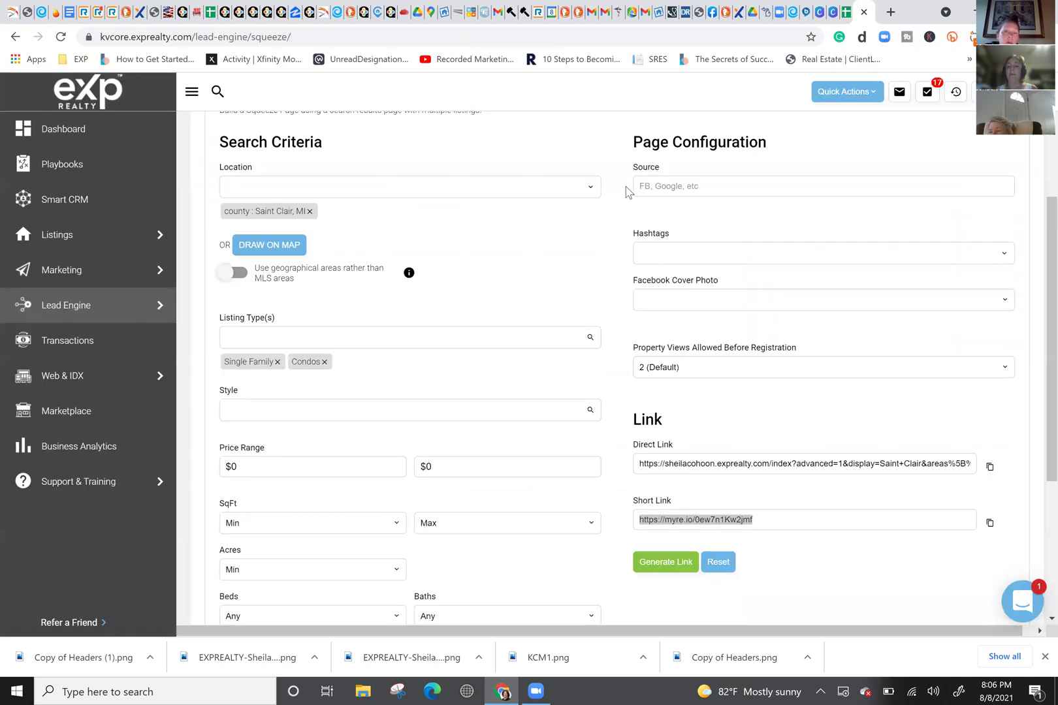
Step: Give the Saint Clair squeeze page source 'Newsletter' and the #newsletter hashtag
{"action": "left_click", "coordinate": [662, 185]}
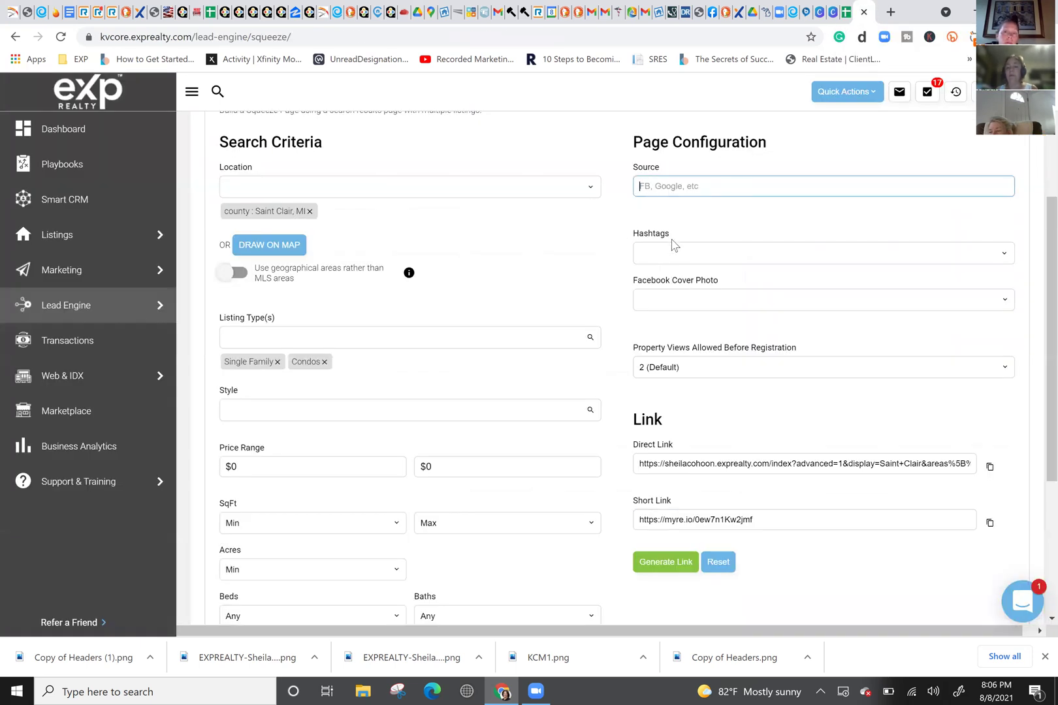
{"action": "scroll", "coordinate": [675, 256], "scroll_direction": "up", "scroll_amount": 1}
{"action": "scroll", "coordinate": [675, 256], "scroll_direction": "up", "scroll_amount": 1}
{"action": "scroll", "coordinate": [669, 247], "scroll_direction": "down", "scroll_amount": 1}
{"action": "scroll", "coordinate": [666, 254], "scroll_direction": "up", "scroll_amount": 2}
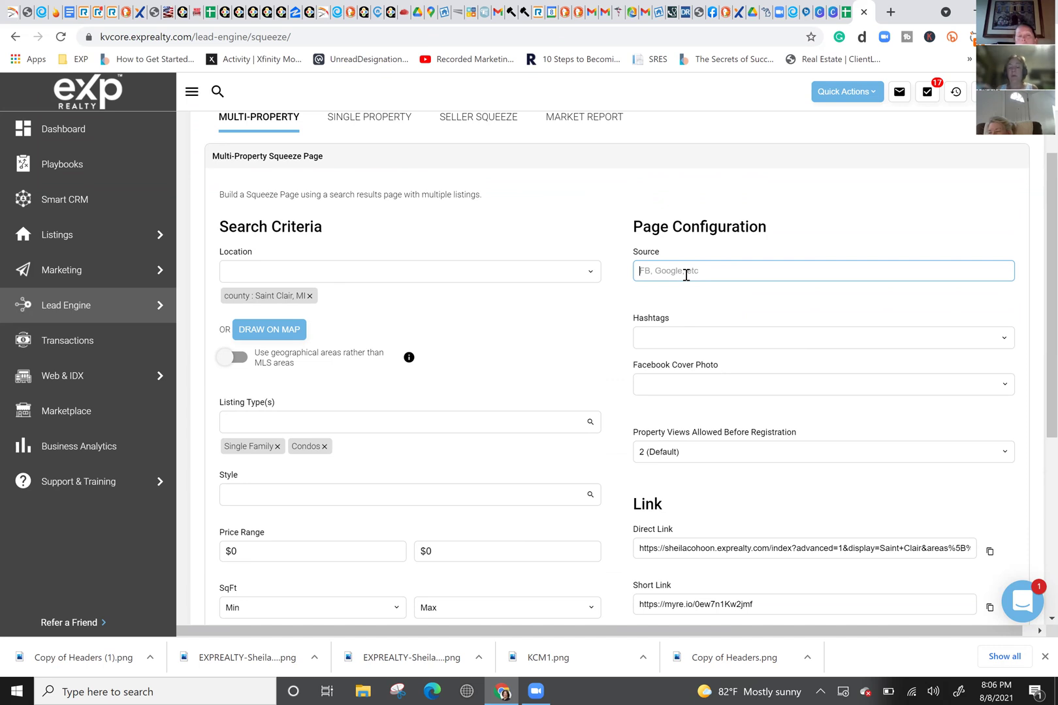
{"action": "type", "text": "Newsle"}
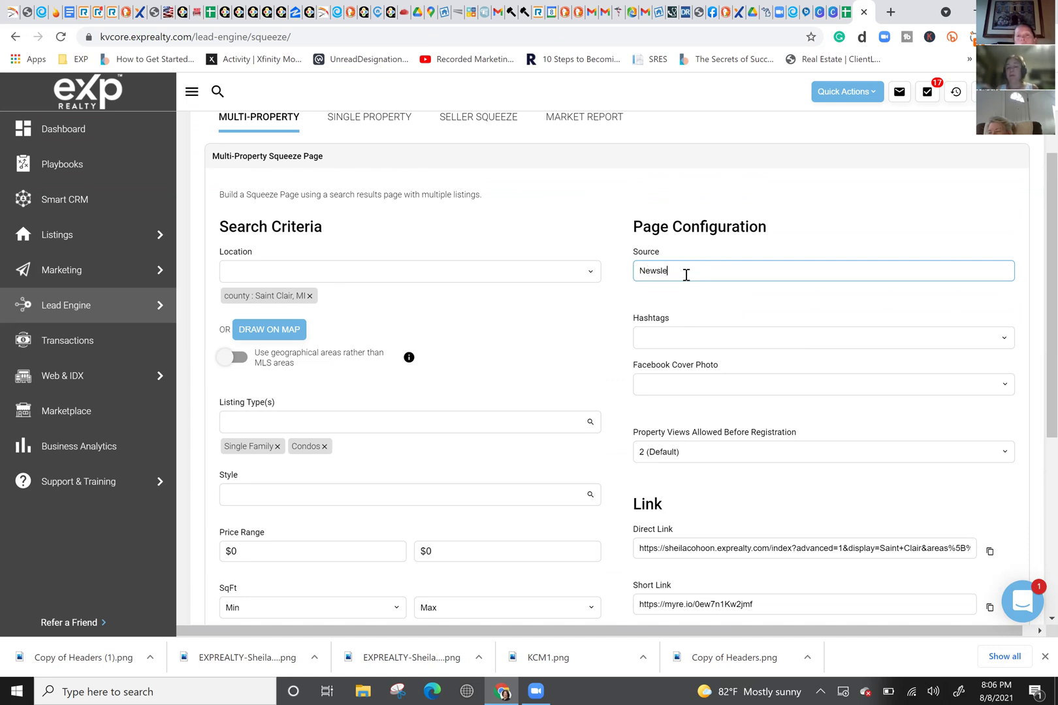
{"action": "type", "text": "tter"}
{"action": "left_click", "coordinate": [683, 340]}
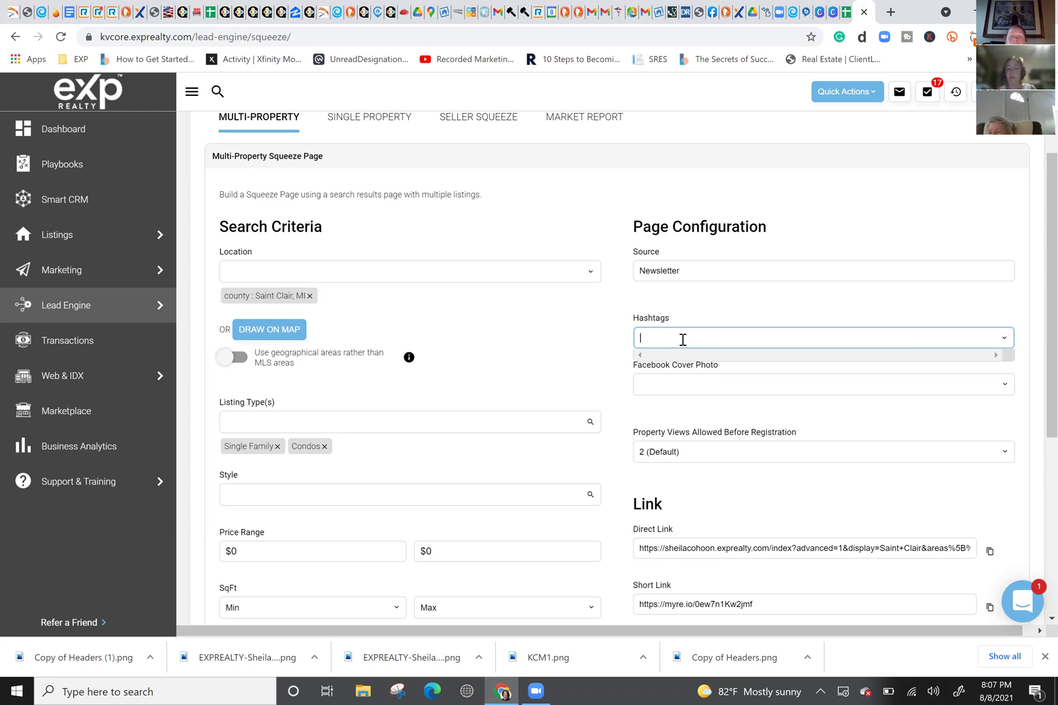
{"action": "type", "text": "#newslerr"}
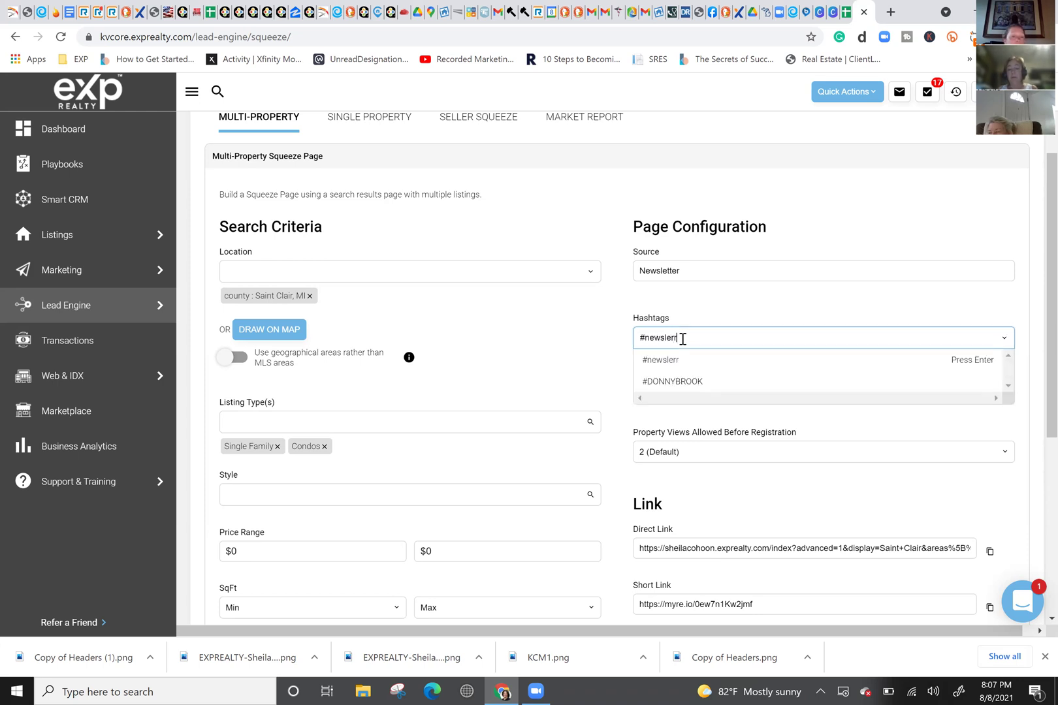
{"action": "key", "text": "BackSpace"}
{"action": "key", "text": "BackSpace"}
{"action": "type", "text": "tter"}
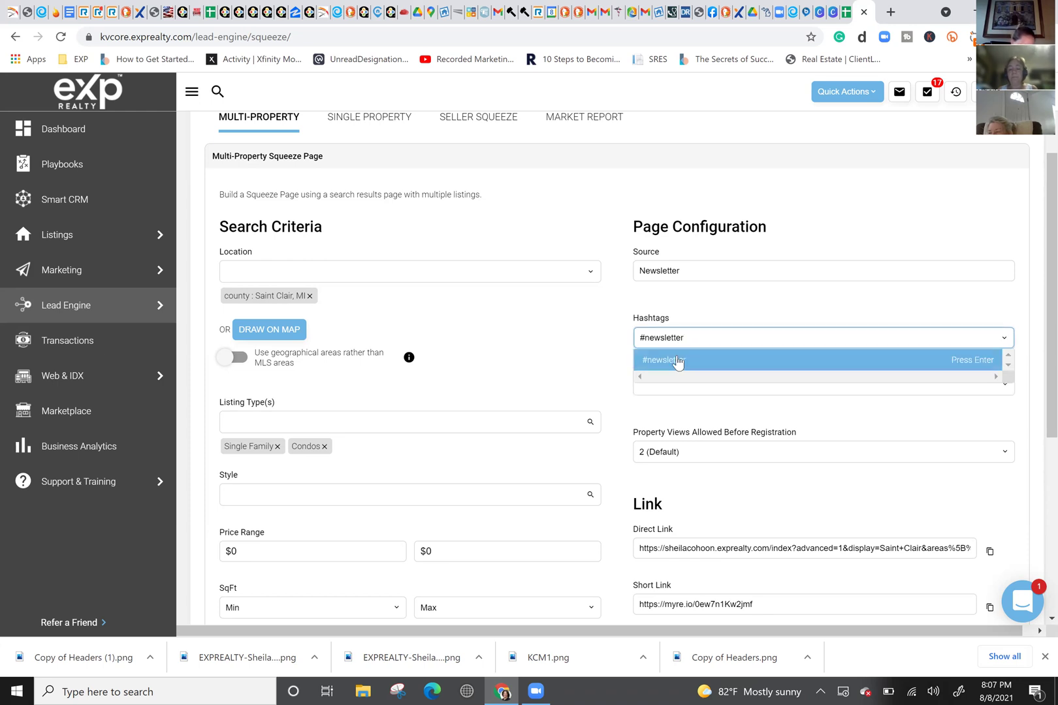
{"action": "left_click", "coordinate": [677, 361]}
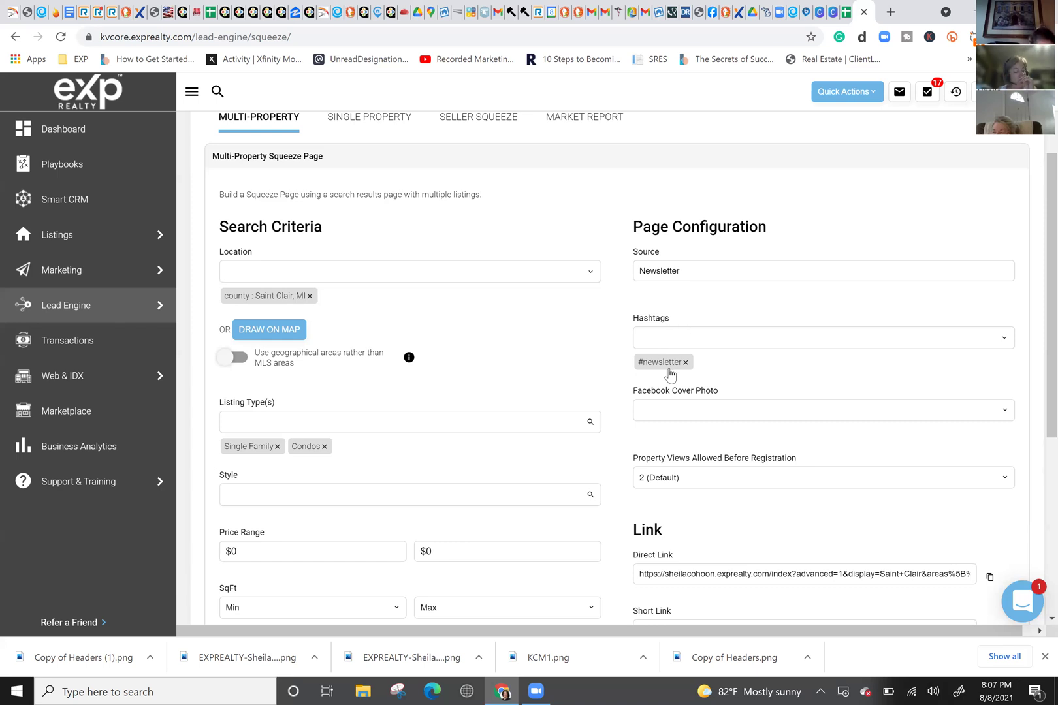
Step: Regenerate the Saint Clair short link with the Newsletter source and copy it
{"action": "scroll", "coordinate": [700, 425], "scroll_direction": "down", "scroll_amount": 5}
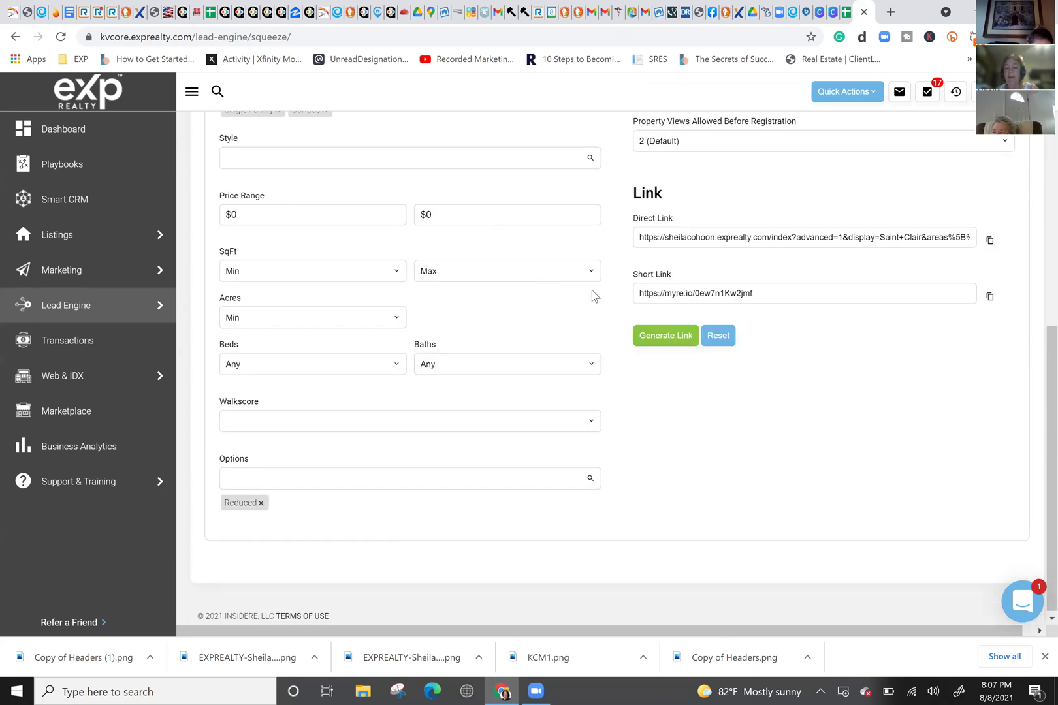
{"action": "scroll", "coordinate": [637, 304], "scroll_direction": "up", "scroll_amount": 7}
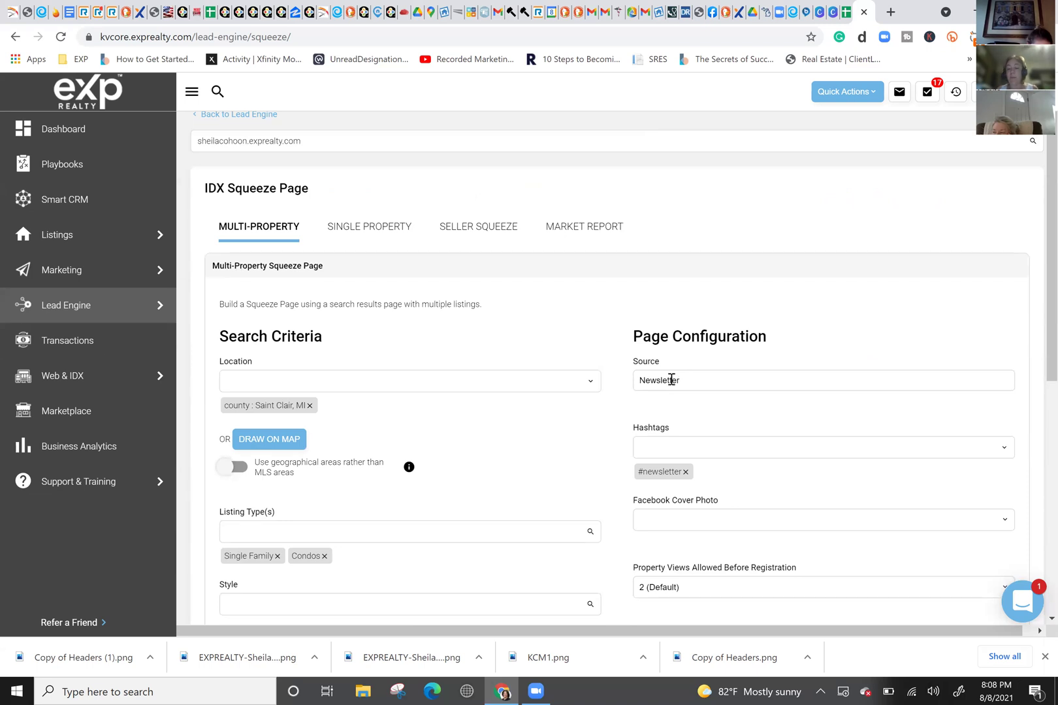
{"action": "scroll", "coordinate": [671, 380], "scroll_direction": "down", "scroll_amount": 5}
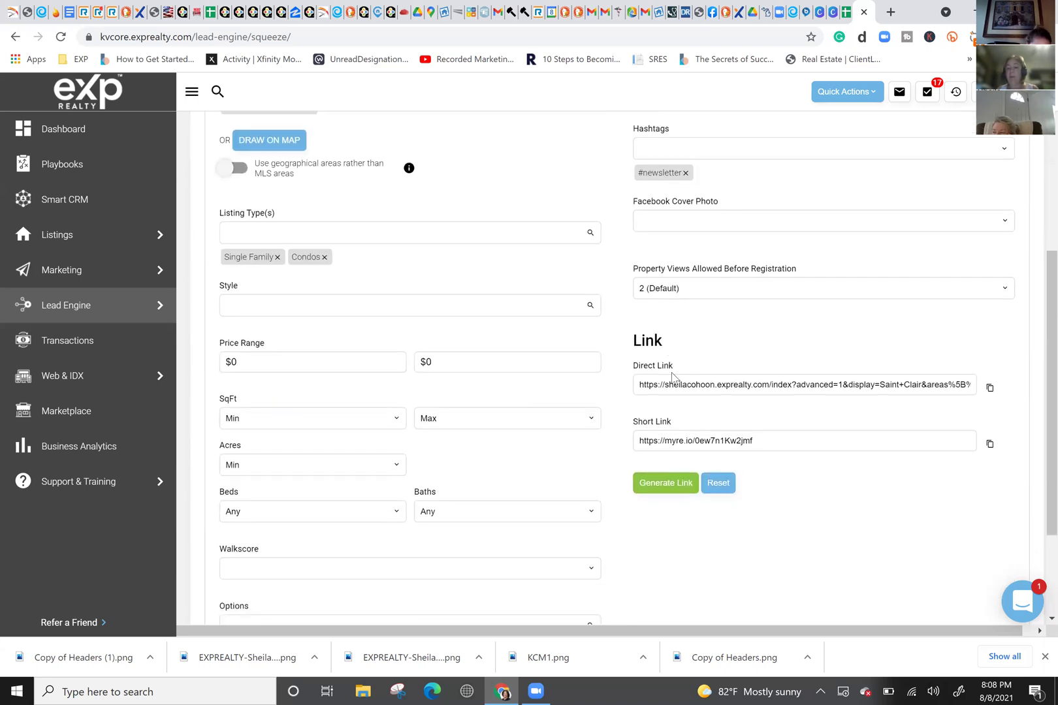
{"action": "left_click", "coordinate": [677, 483]}
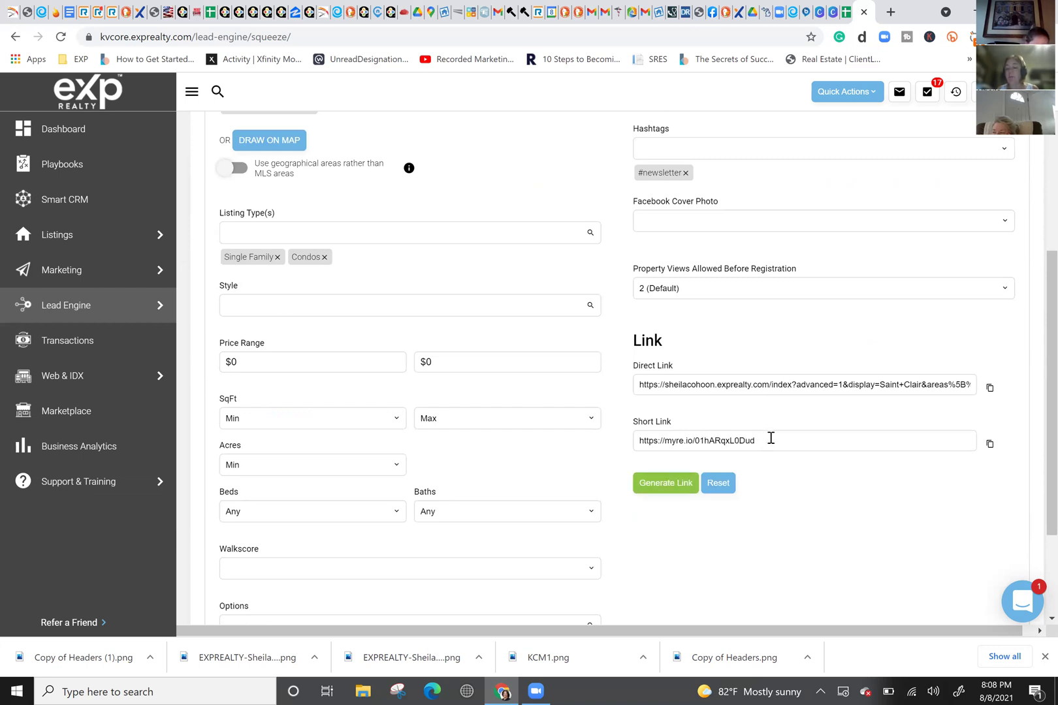
{"action": "scroll", "coordinate": [658, 248], "scroll_direction": "up", "scroll_amount": 3}
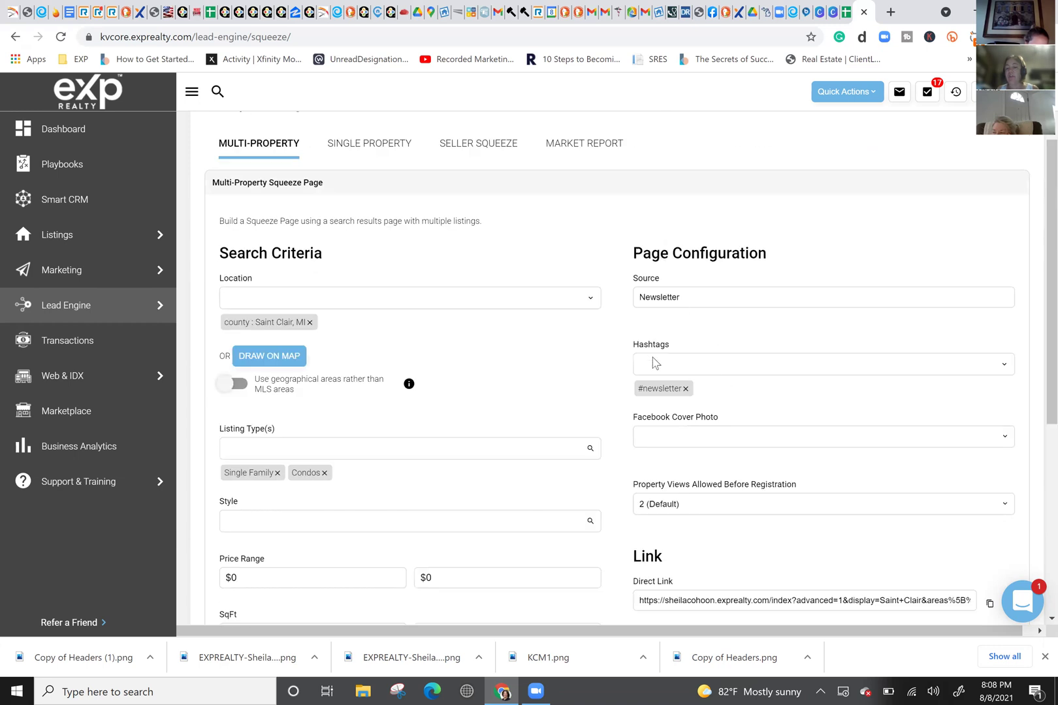
{"action": "scroll", "coordinate": [725, 425], "scroll_direction": "down", "scroll_amount": 3}
{"action": "left_click", "coordinate": [672, 474]}
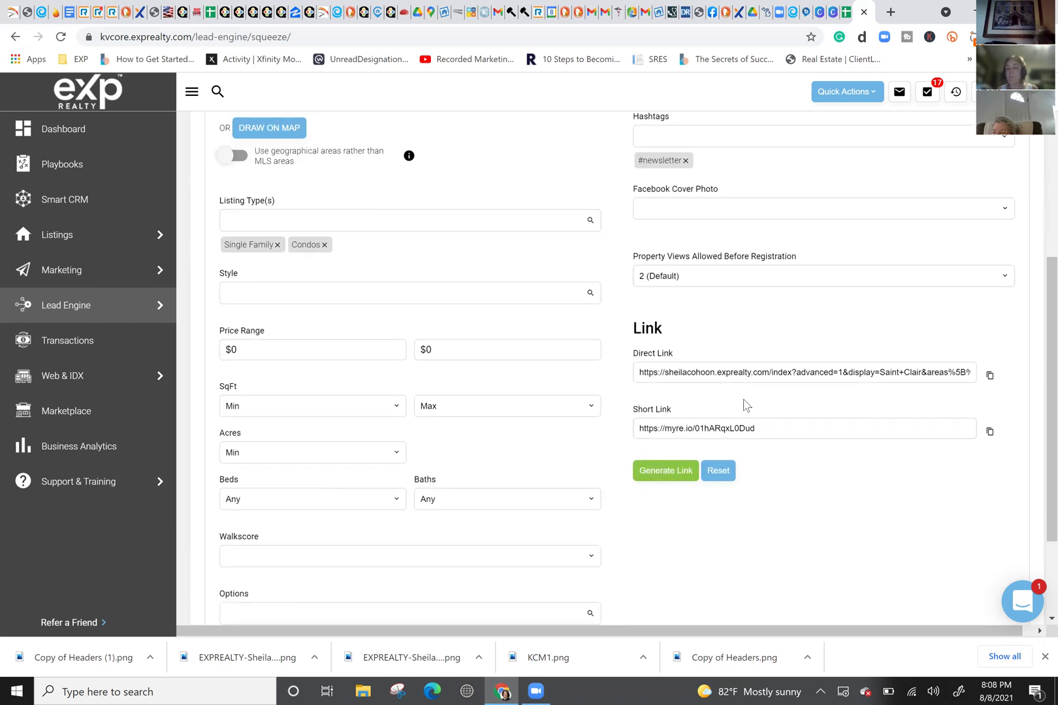
{"action": "left_click", "coordinate": [759, 428]}
{"action": "key", "text": "ctrl+c"}
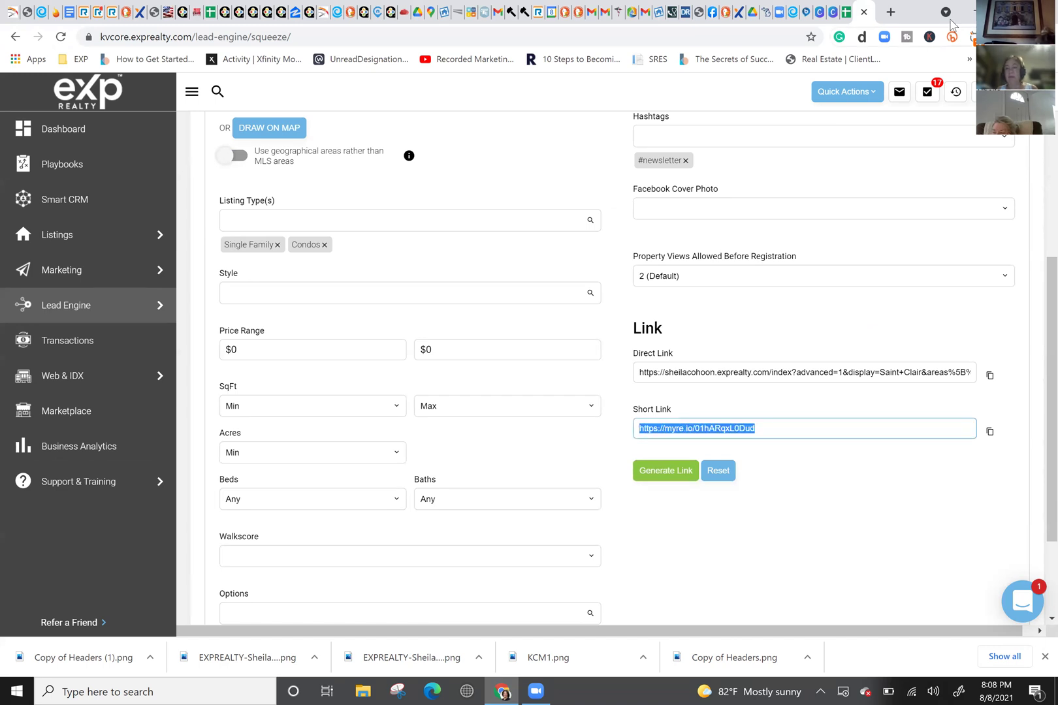
{"action": "left_click", "coordinate": [846, 12]}
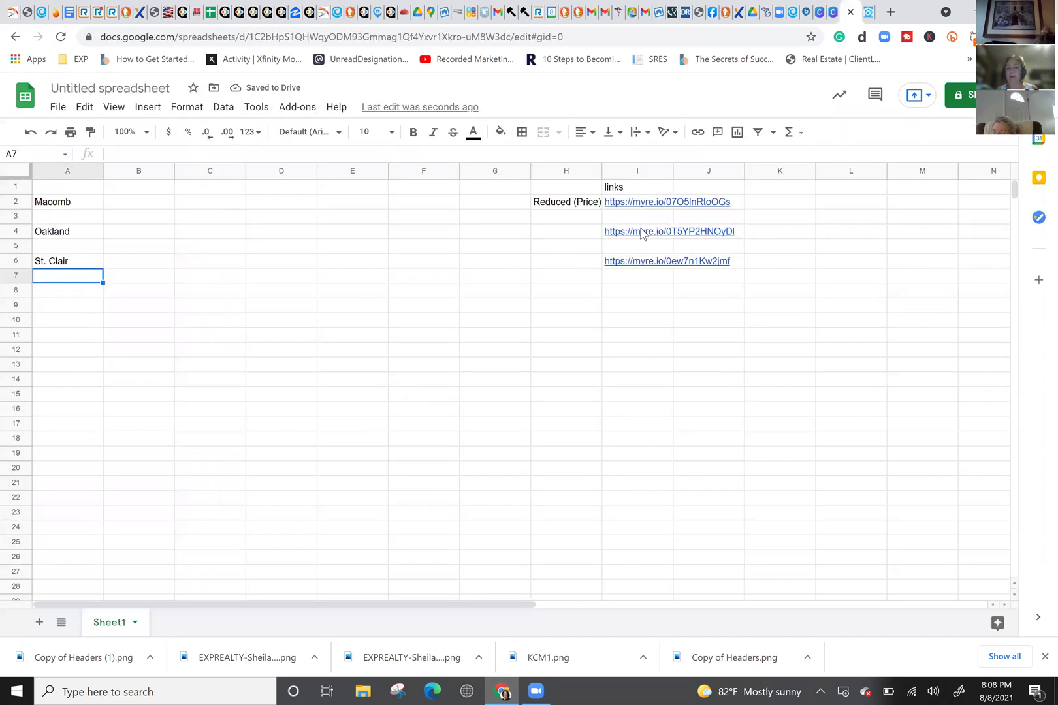
Step: Overwrite cell I6 with the regenerated St. Clair short link
{"action": "left_click", "coordinate": [587, 260]}
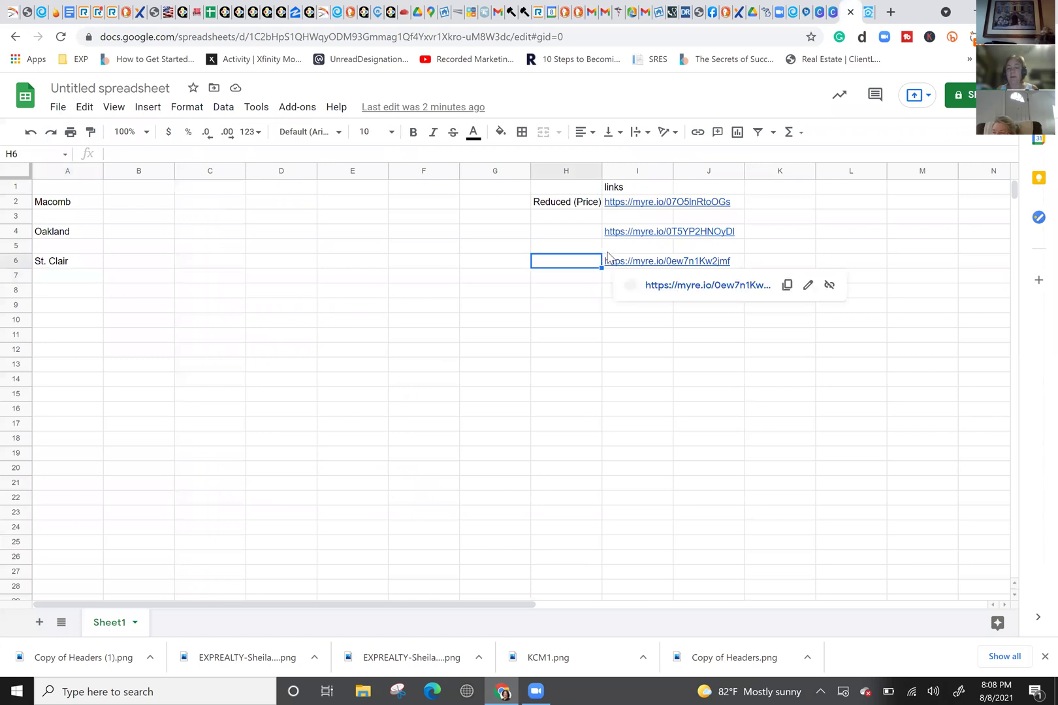
{"action": "left_click", "coordinate": [608, 256]}
{"action": "key", "text": "BackSpace"}
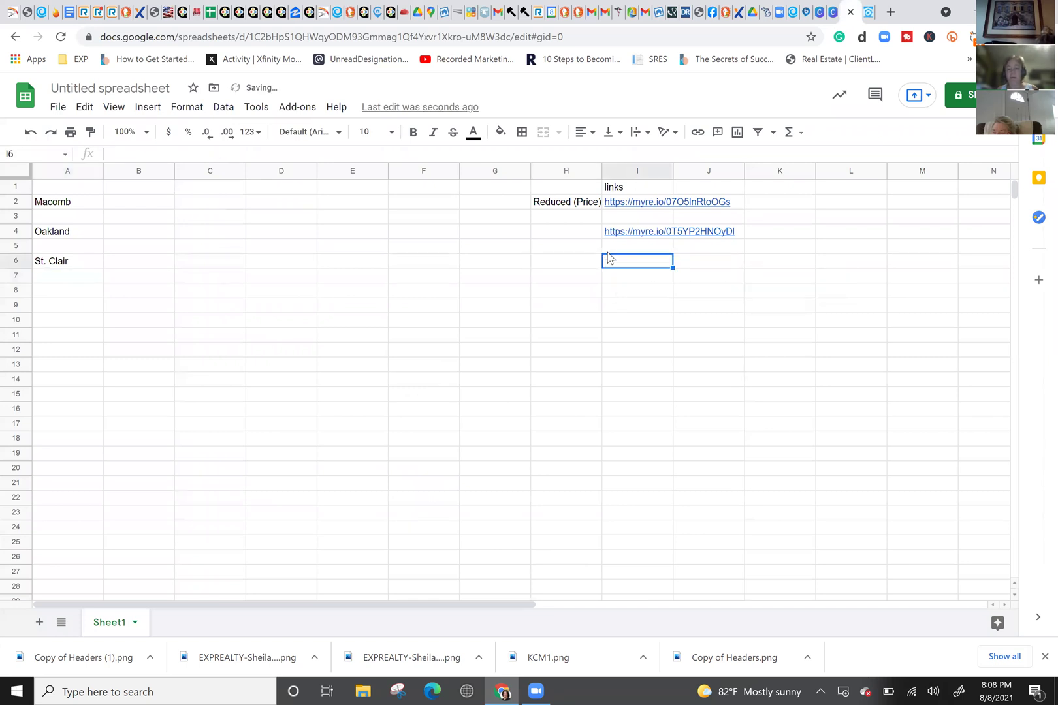
{"action": "key", "text": "ctrl+v"}
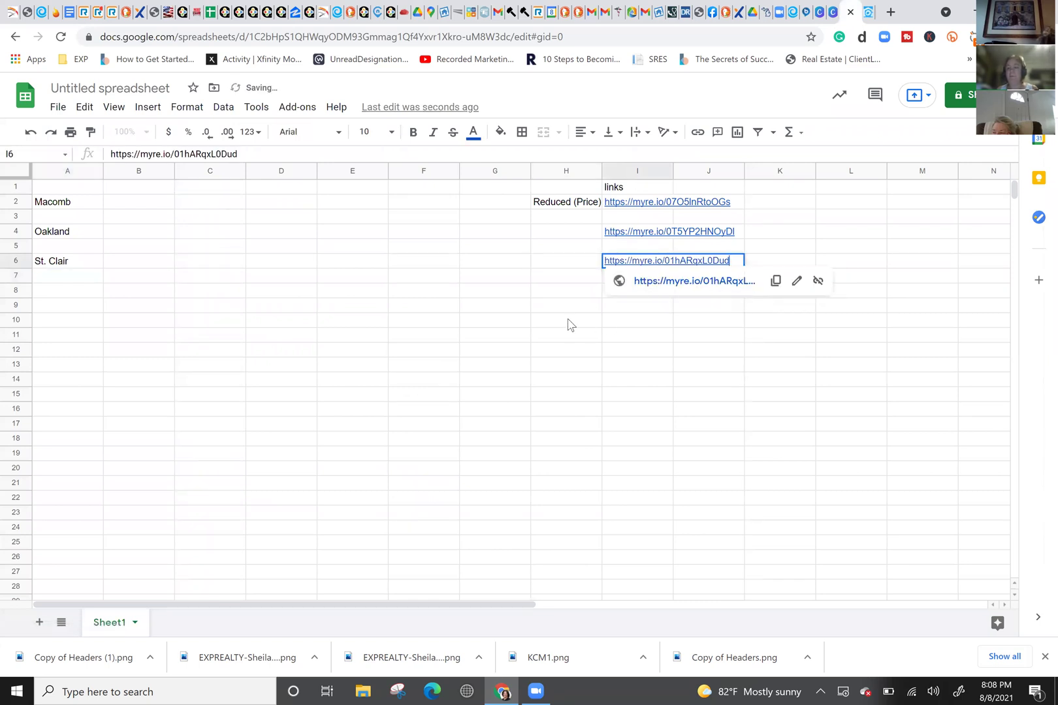
{"action": "left_click", "coordinate": [567, 320]}
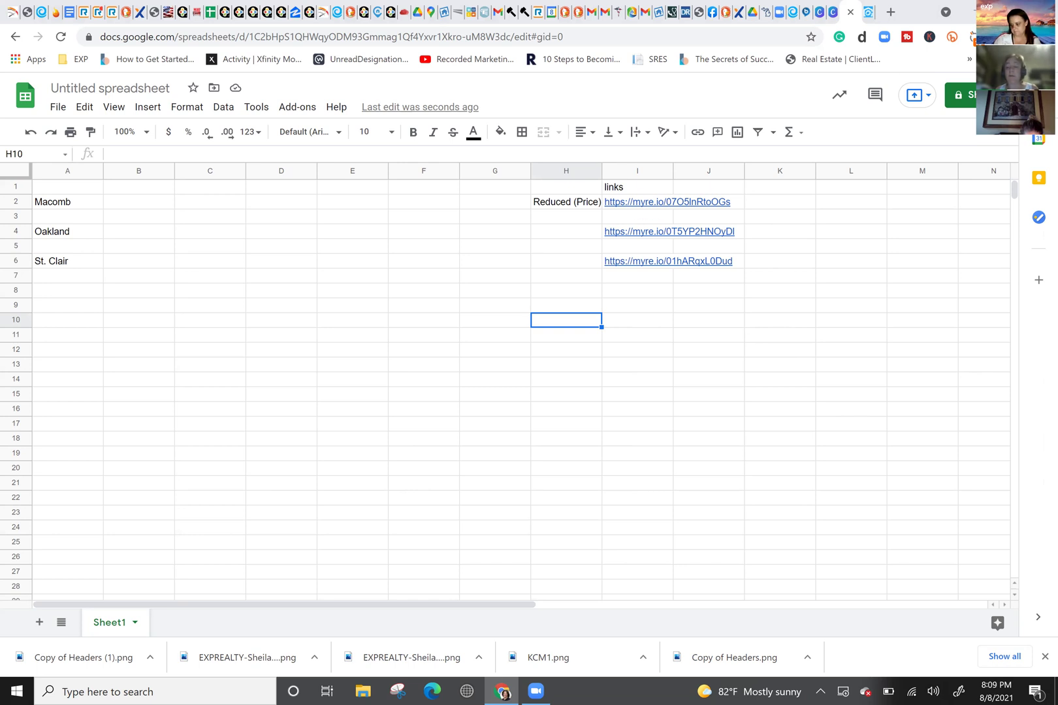
{"action": "left_click", "coordinate": [865, 9]}
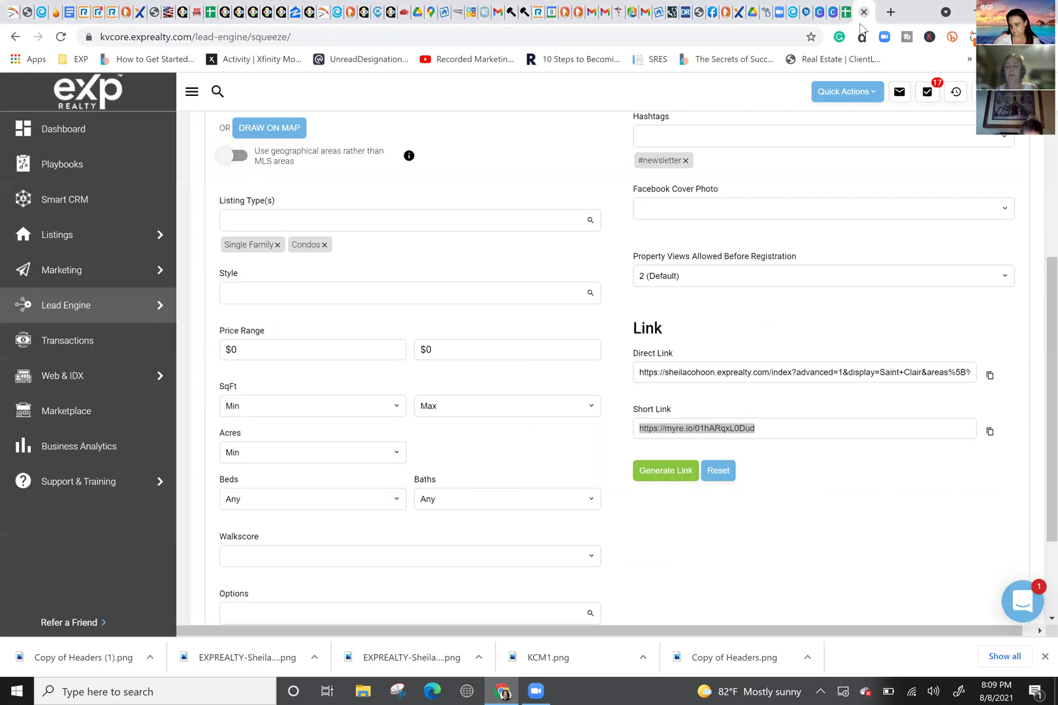